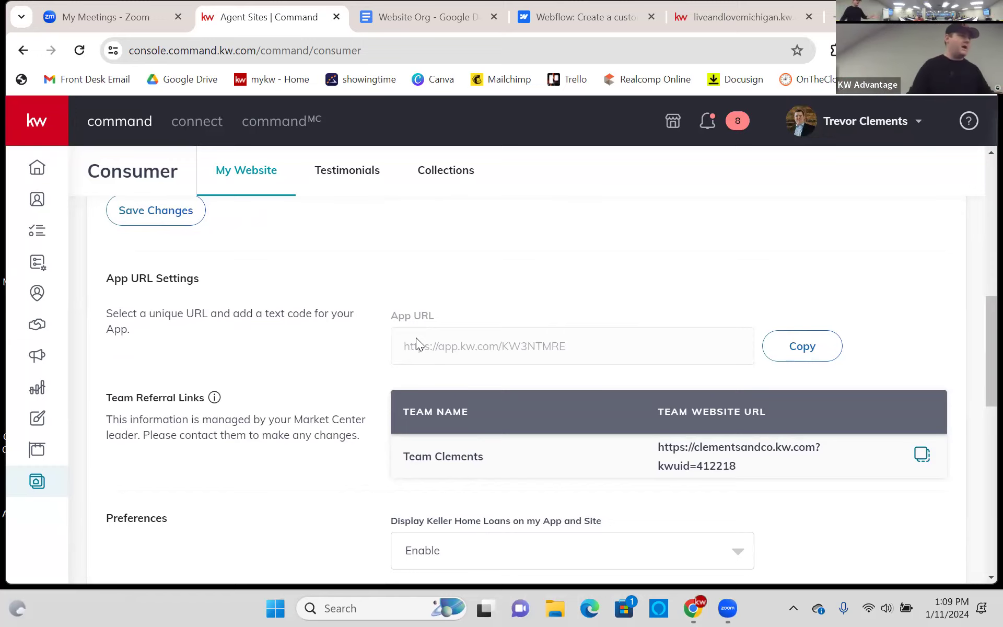
- Set the Keller Home Loans dropdown to Disable
{"action": "scroll", "coordinate": [699, 287], "scroll_direction": "down", "scroll_amount": 1}
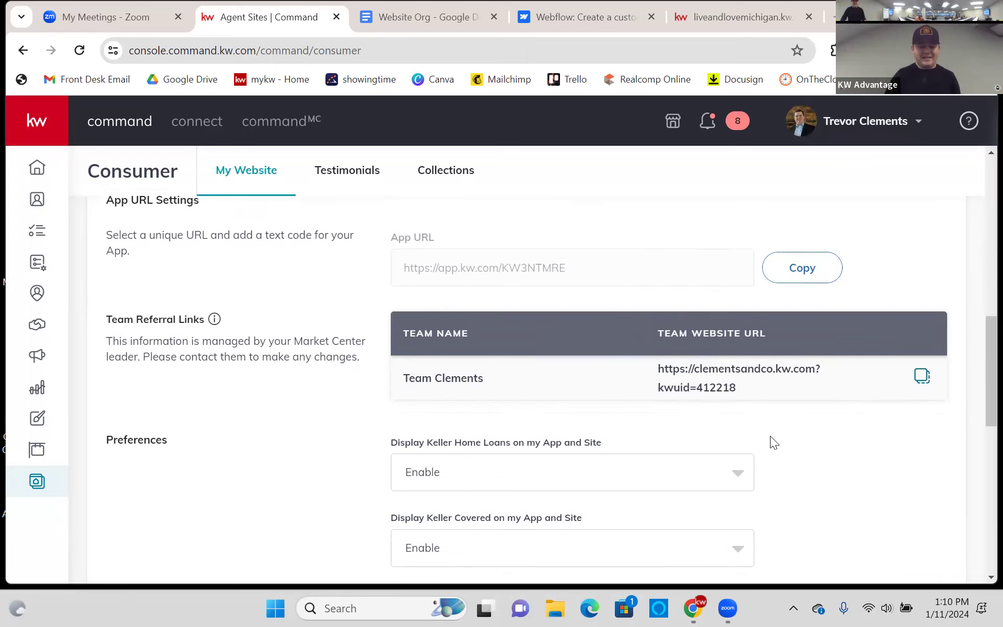
{"action": "scroll", "coordinate": [773, 441], "scroll_direction": "up", "scroll_amount": 1}
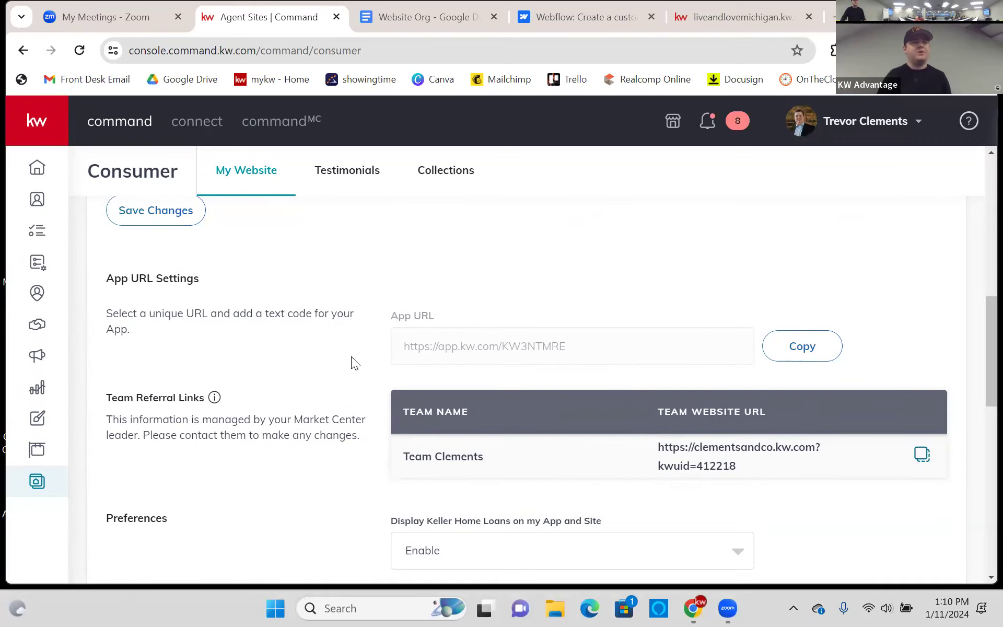
{"action": "scroll", "coordinate": [351, 357], "scroll_direction": "down", "scroll_amount": 3}
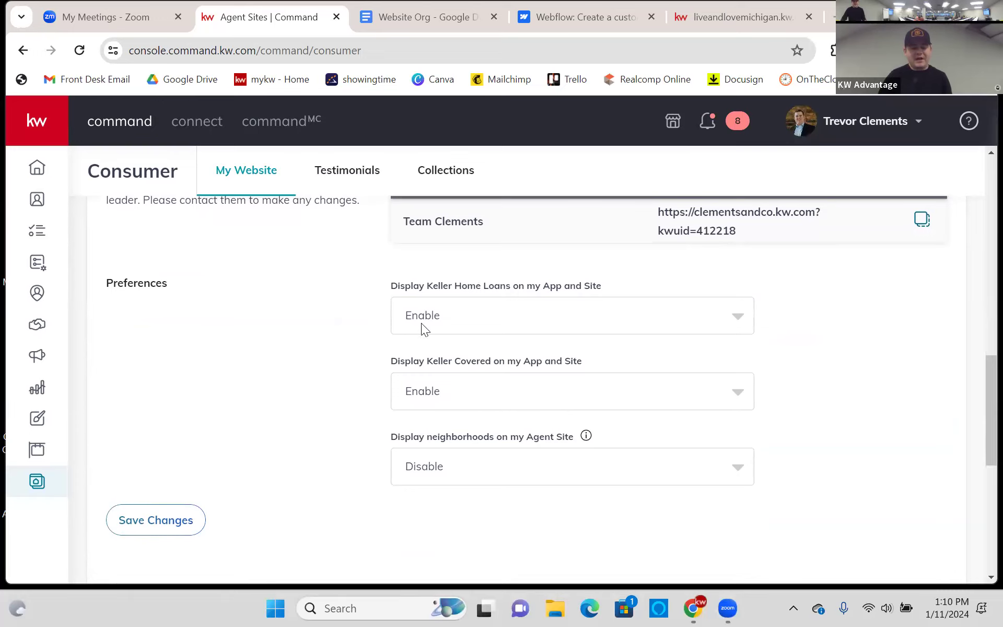
{"action": "left_click", "coordinate": [486, 315]}
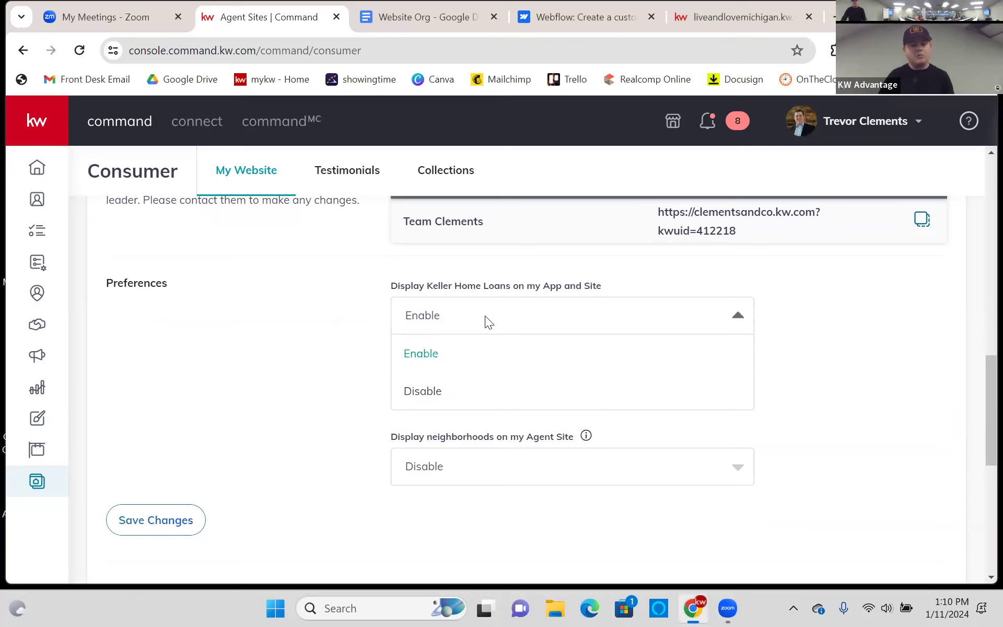
{"action": "left_click", "coordinate": [342, 327]}
{"action": "left_click", "coordinate": [586, 303]}
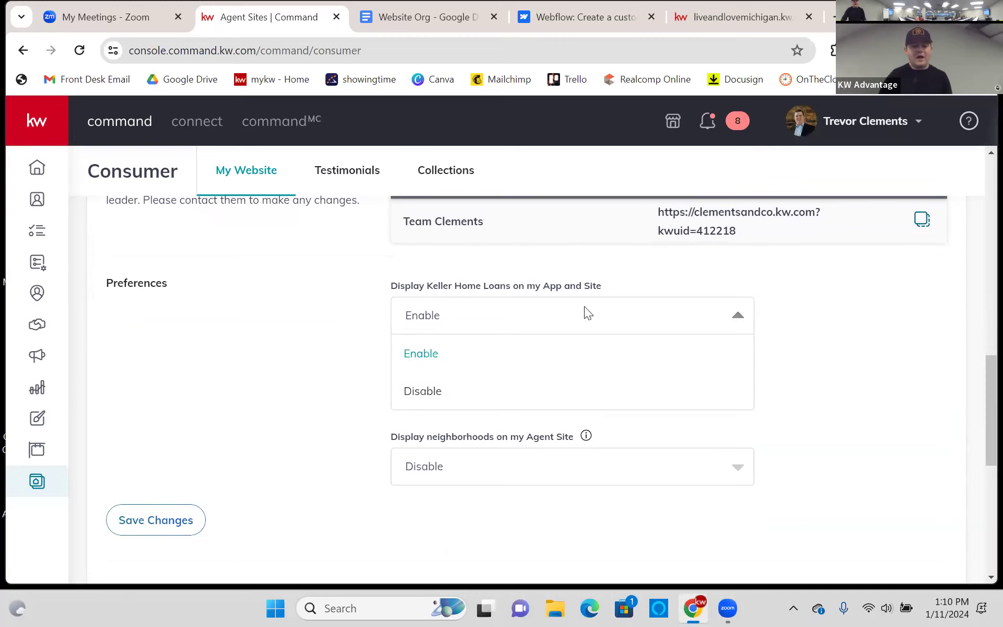
{"action": "left_click", "coordinate": [563, 397]}
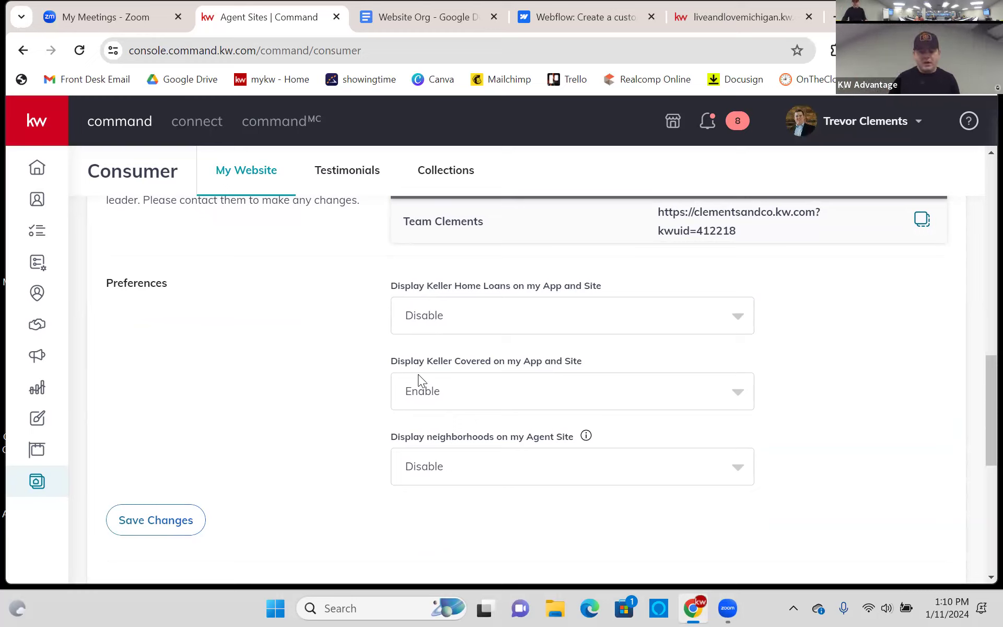
- Set the Keller Covered dropdown to Disable
{"action": "left_click", "coordinate": [476, 393]}
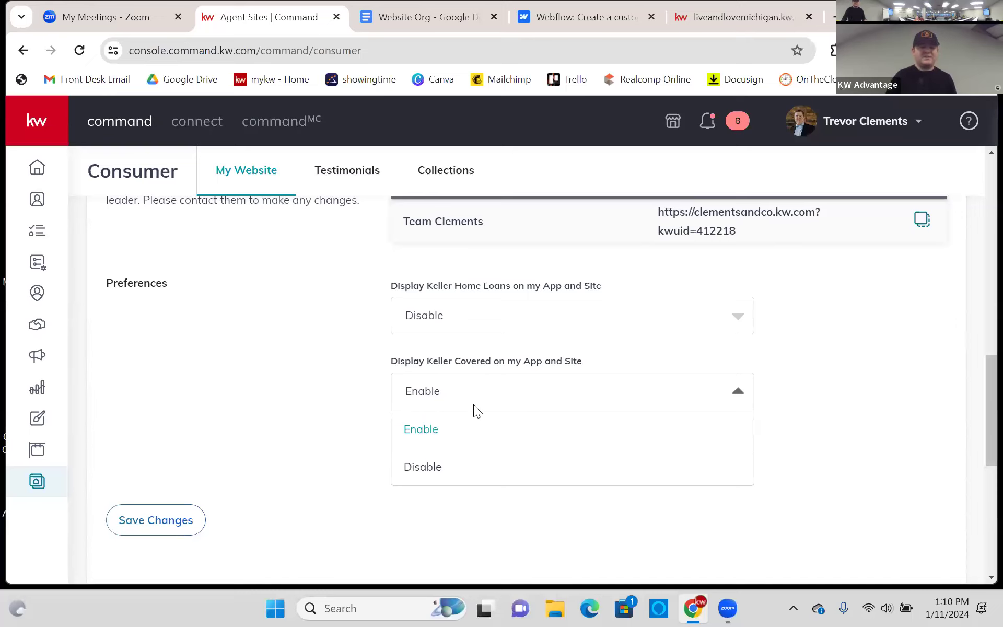
{"action": "left_click", "coordinate": [443, 465]}
{"action": "left_click_drag", "start_coordinate": [388, 434], "coordinate": [550, 441]}
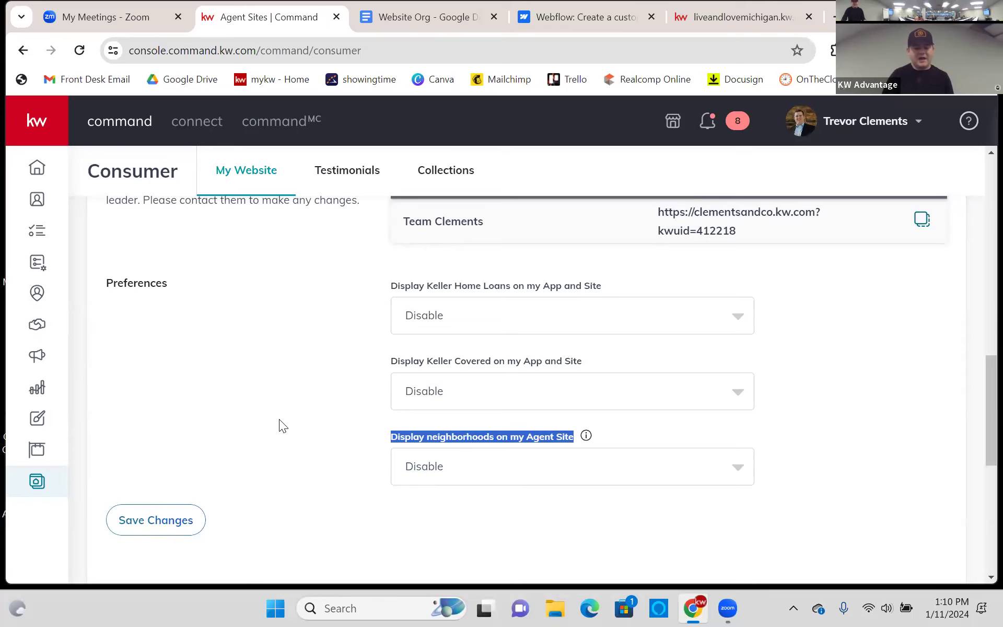
{"action": "left_click", "coordinate": [455, 496]}
{"action": "scroll", "coordinate": [385, 428], "scroll_direction": "down", "scroll_amount": 5}
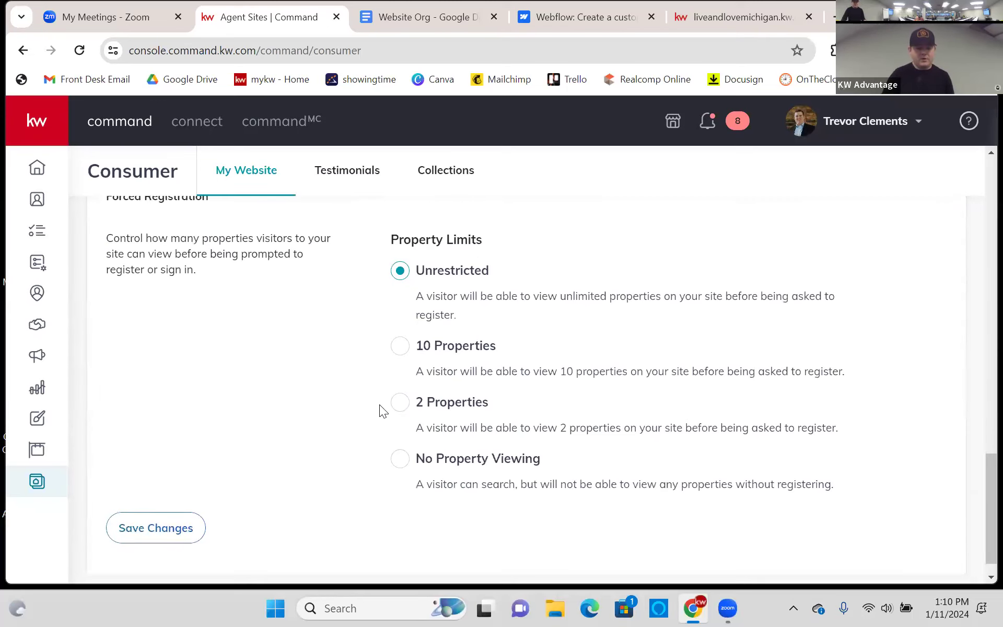
{"action": "scroll", "coordinate": [378, 363], "scroll_direction": "down", "scroll_amount": 2}
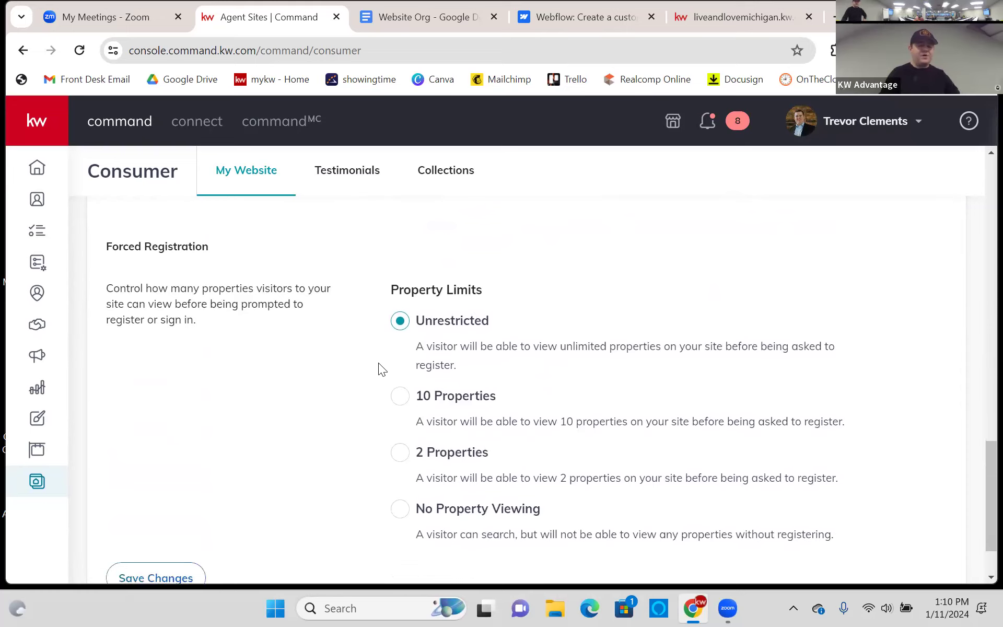
{"action": "scroll", "coordinate": [382, 363], "scroll_direction": "up", "scroll_amount": 1}
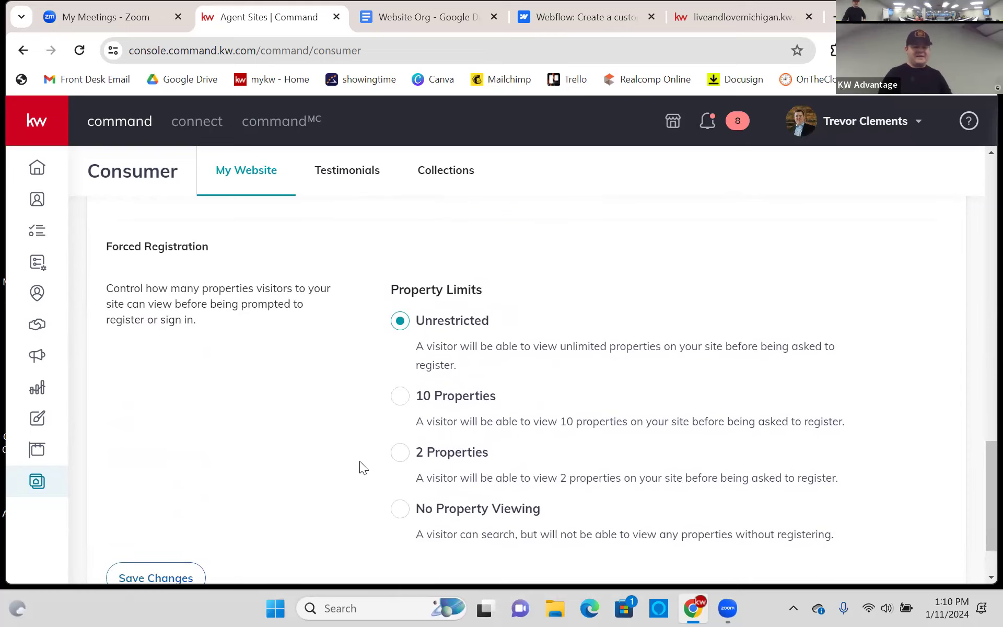
{"action": "left_click", "coordinate": [399, 452]}
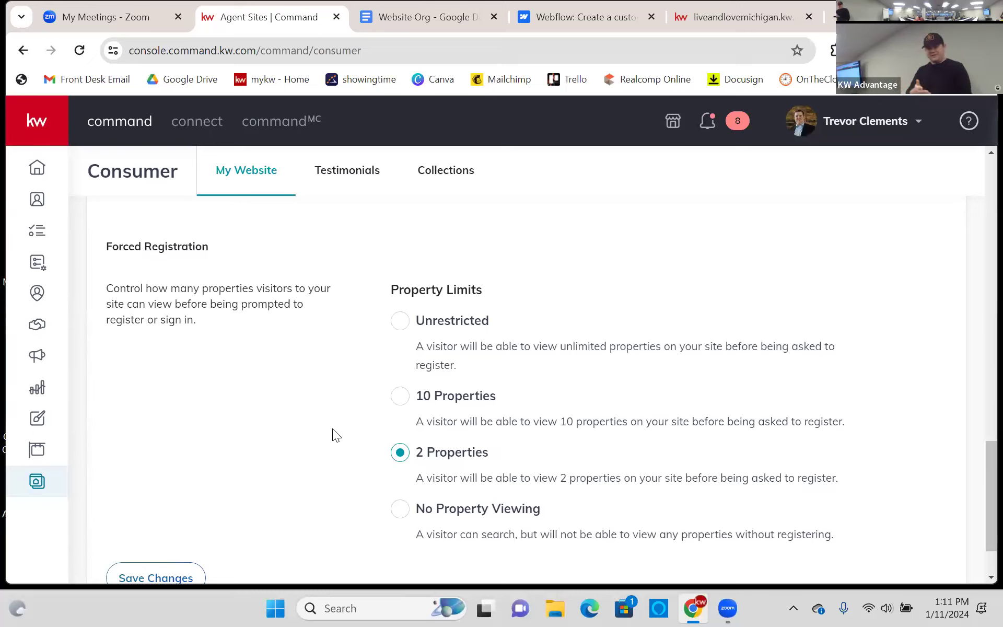
{"action": "left_click", "coordinate": [400, 322]}
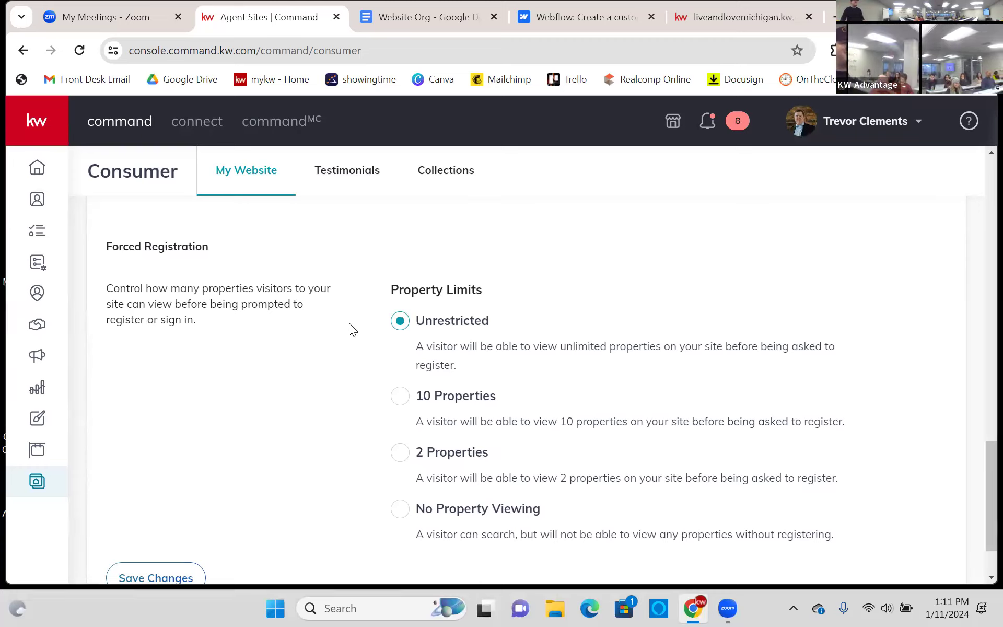
- Enable 'Display neighborhoods on my Agent Site', save the general settings, and view the live agent site
{"action": "scroll", "coordinate": [345, 321], "scroll_direction": "down", "scroll_amount": 2}
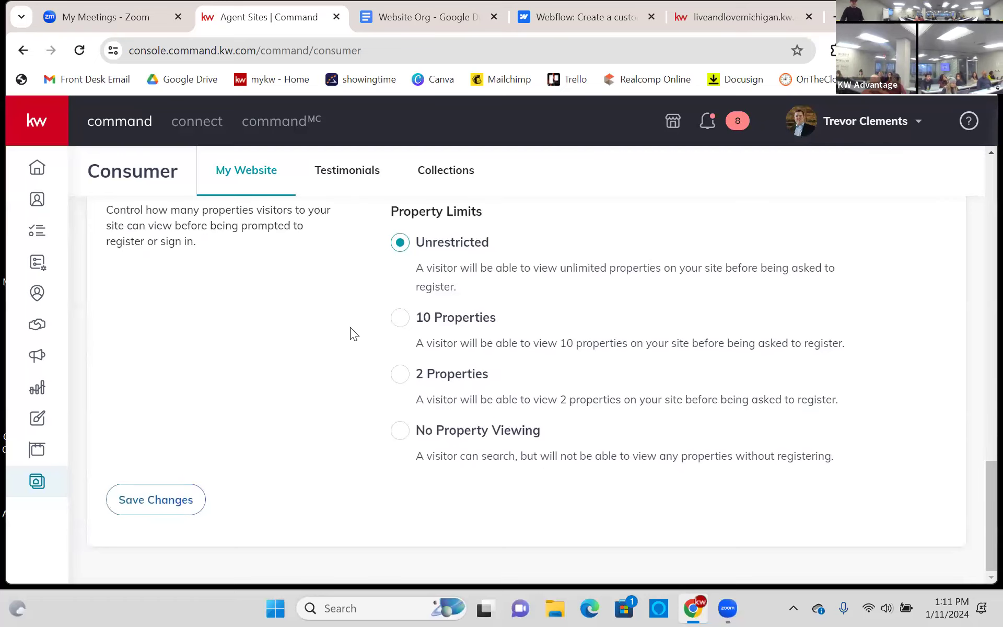
{"action": "scroll", "coordinate": [350, 327], "scroll_direction": "up", "scroll_amount": 5}
{"action": "mouse_move", "coordinate": [586, 330]}
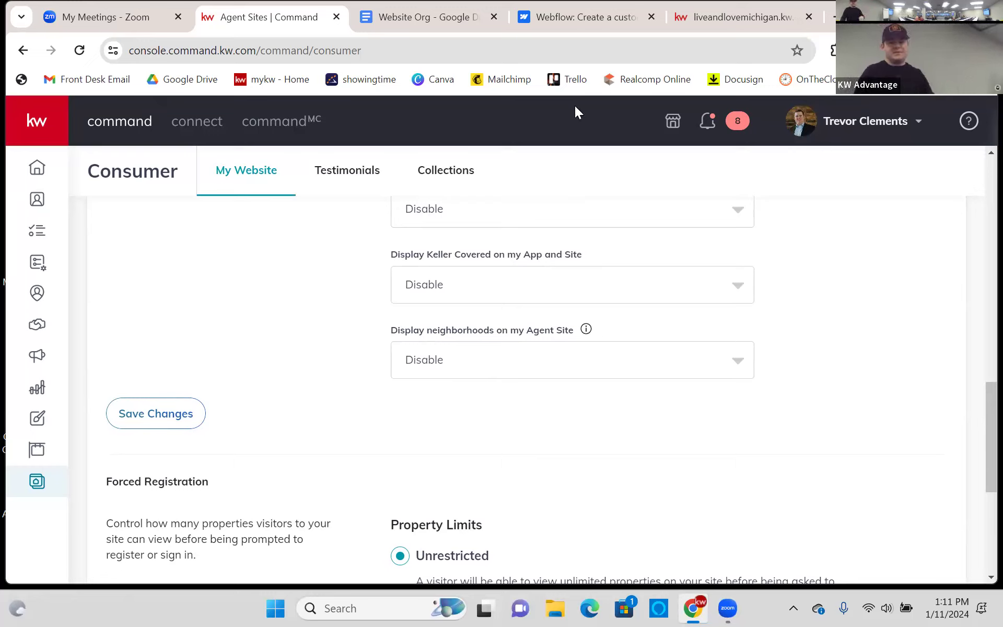
{"action": "left_click", "coordinate": [717, 12]}
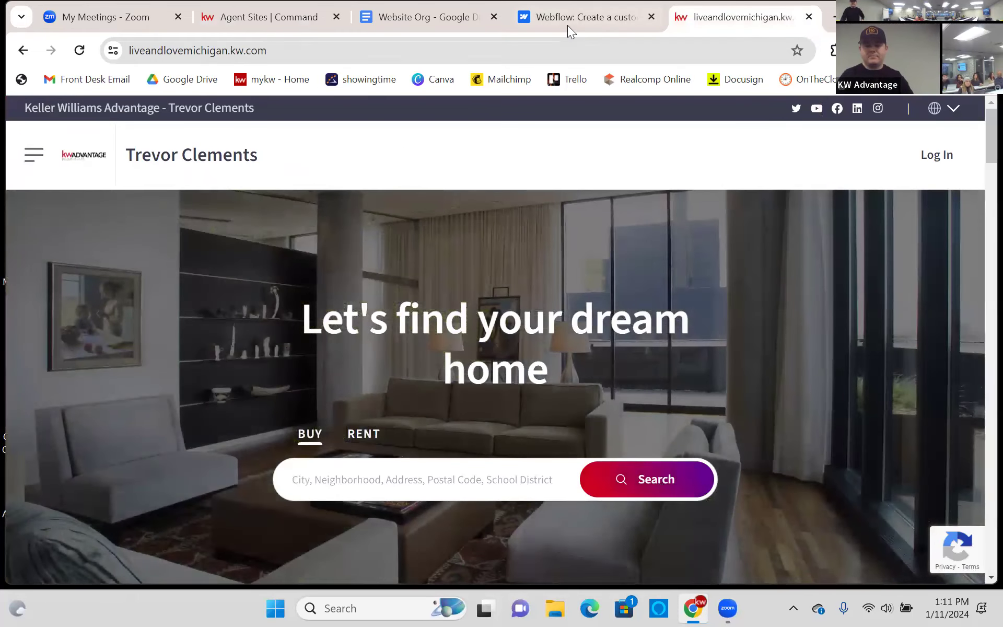
{"action": "left_click", "coordinate": [314, 16]}
{"action": "left_click", "coordinate": [468, 368]}
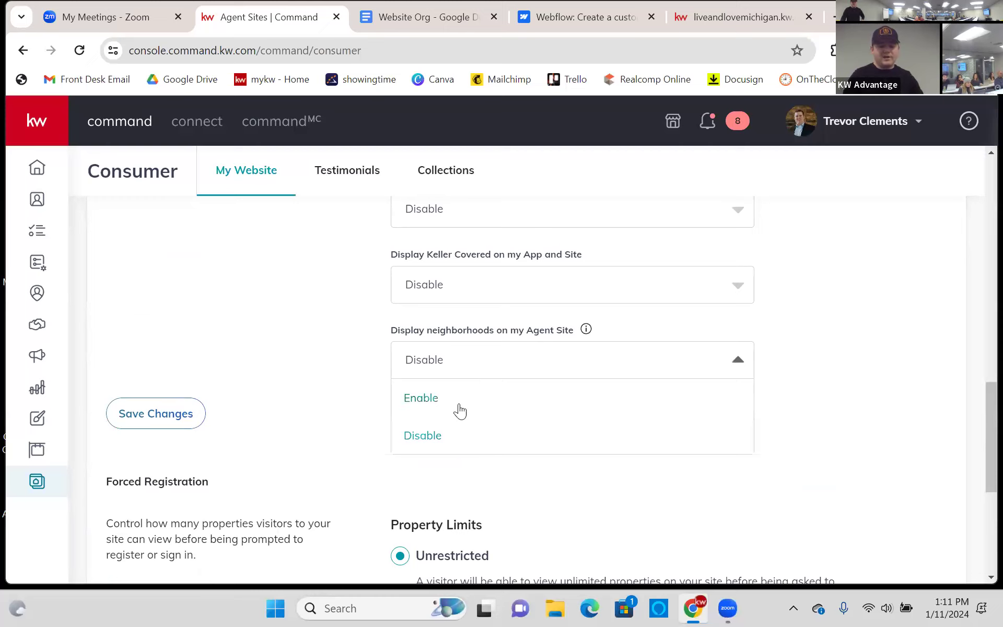
{"action": "left_click", "coordinate": [457, 395]}
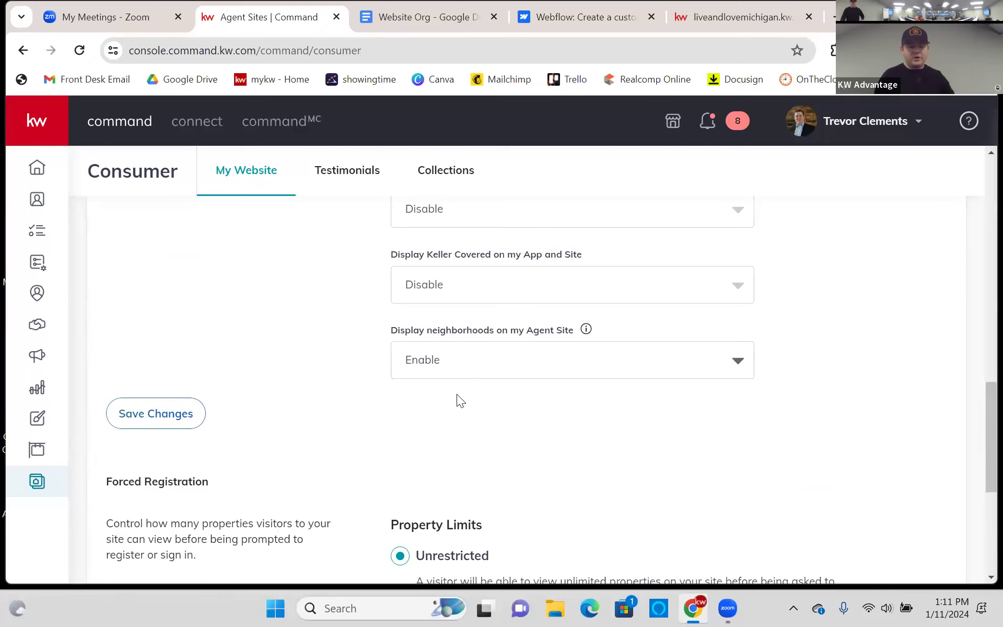
{"action": "left_click", "coordinate": [132, 414]}
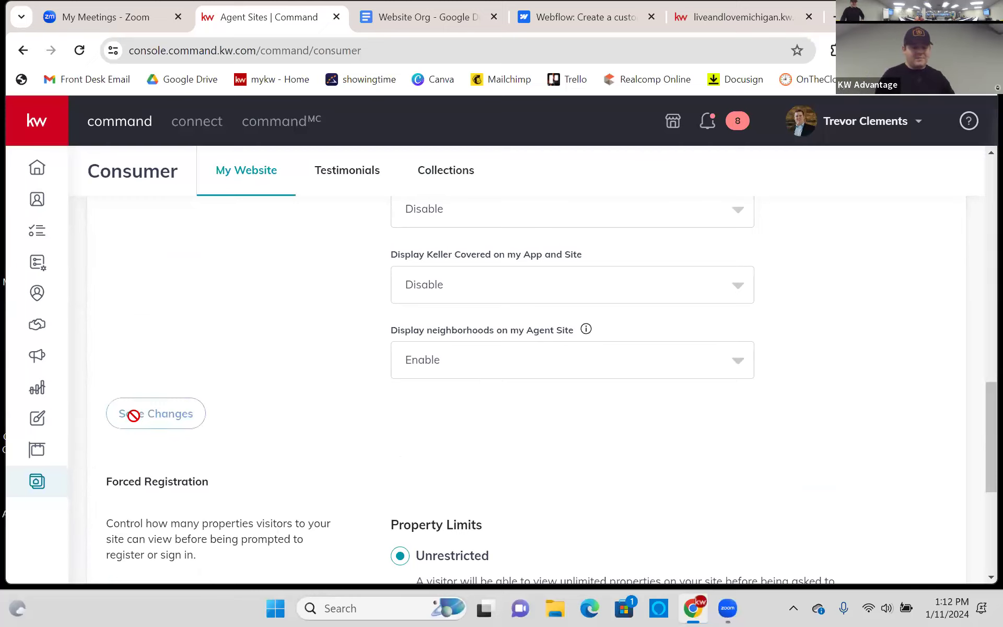
{"action": "left_click", "coordinate": [712, 13]}
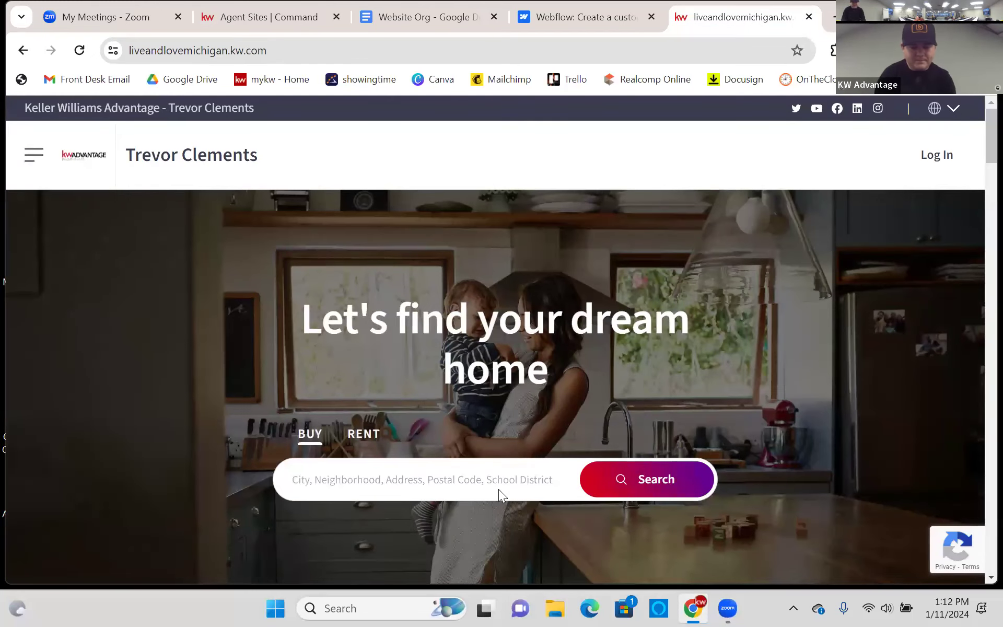
- Search the agent site for listings in Novi, MI
{"action": "left_click", "coordinate": [496, 485]}
{"action": "type", "text": "novi"}
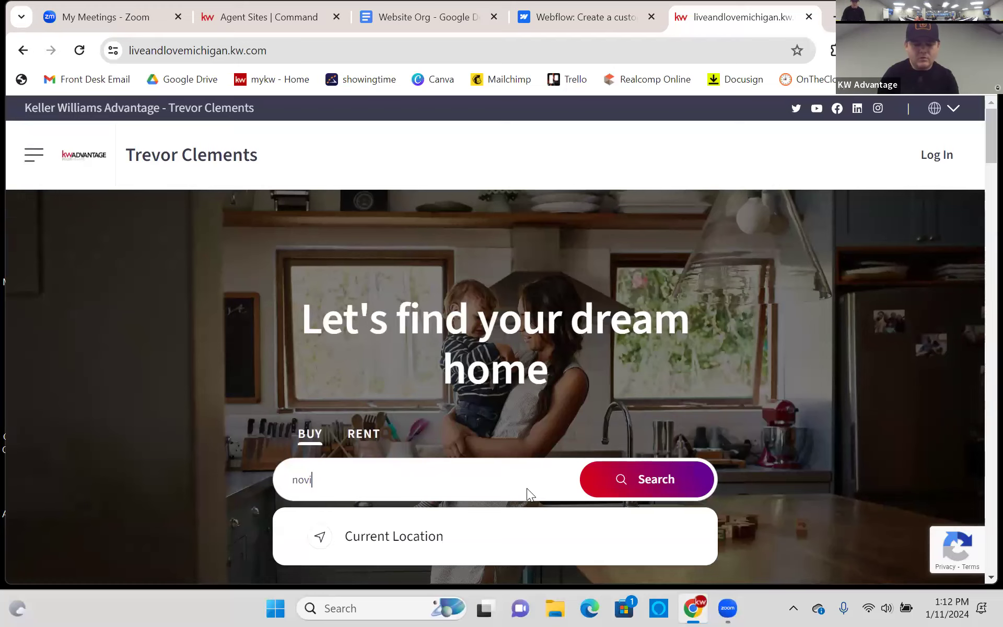
{"action": "type", "text": ", mi"}
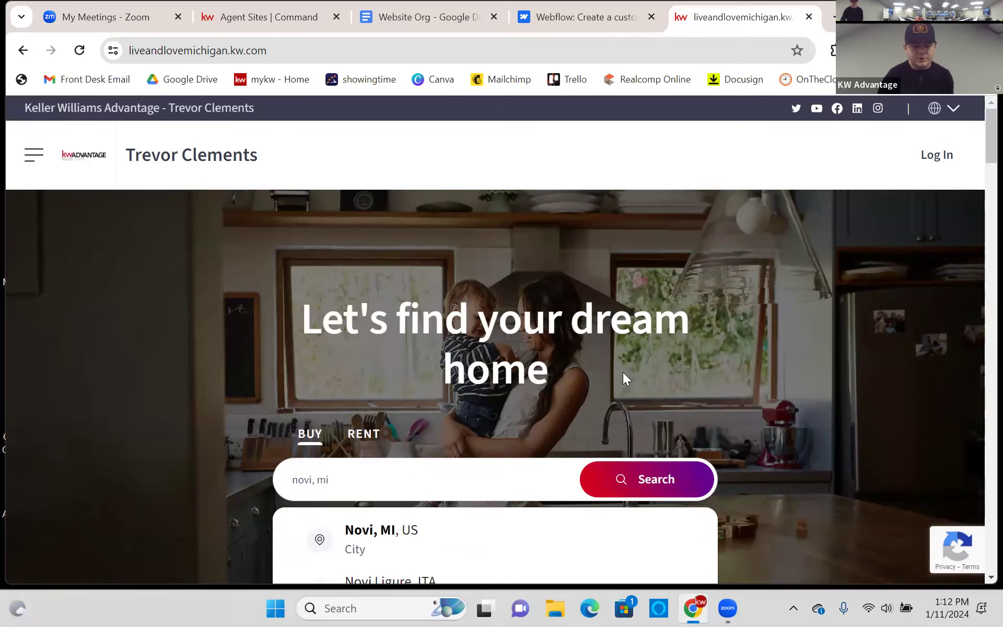
{"action": "scroll", "coordinate": [522, 376], "scroll_direction": "down", "scroll_amount": 3}
{"action": "left_click", "coordinate": [412, 376]}
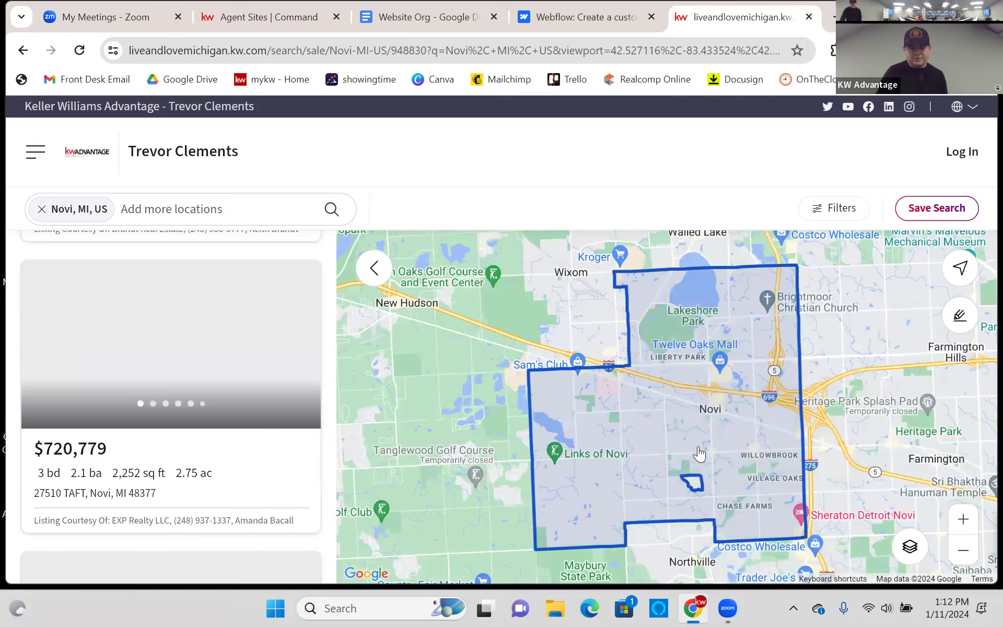
- Pan and zoom the Novi search map south toward Northville
{"action": "scroll", "coordinate": [653, 445], "scroll_direction": "up", "scroll_amount": 2}
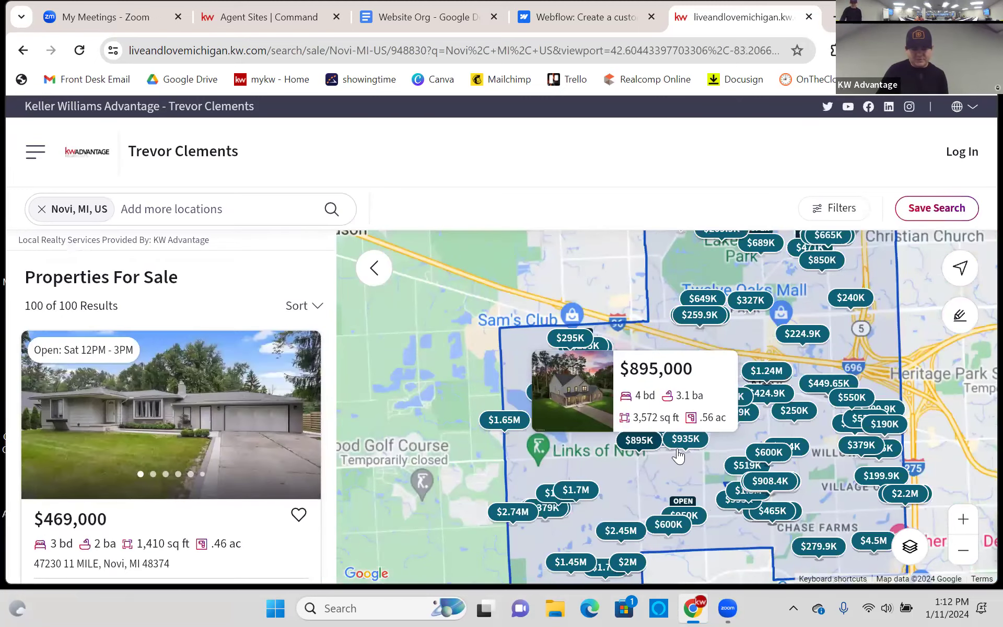
{"action": "scroll", "coordinate": [677, 458], "scroll_direction": "up", "scroll_amount": 3}
{"action": "left_click_drag", "start_coordinate": [674, 335], "coordinate": [598, 475]}
{"action": "left_click_drag", "start_coordinate": [709, 362], "coordinate": [577, 524]}
{"action": "left_click_drag", "start_coordinate": [618, 319], "coordinate": [496, 440]}
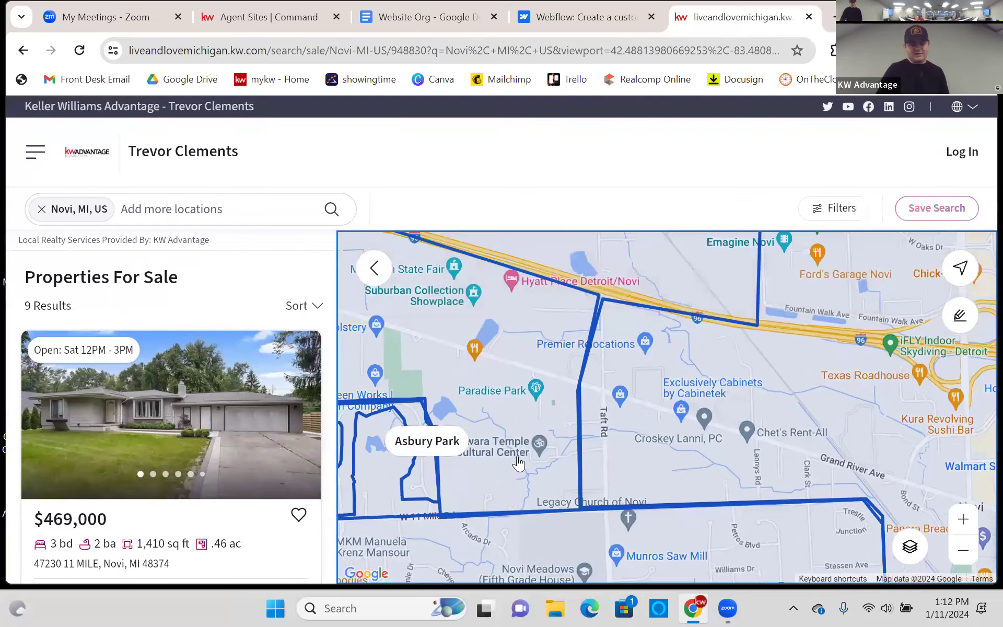
{"action": "scroll", "coordinate": [631, 457], "scroll_direction": "up", "scroll_amount": 2}
{"action": "scroll", "coordinate": [650, 441], "scroll_direction": "down", "scroll_amount": 3}
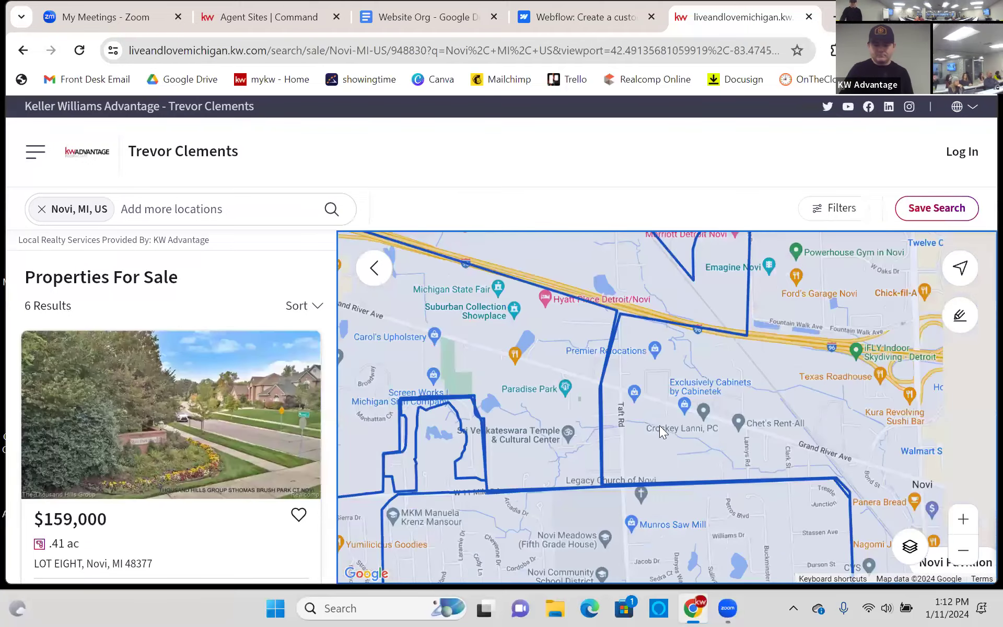
{"action": "scroll", "coordinate": [661, 432], "scroll_direction": "down", "scroll_amount": 2}
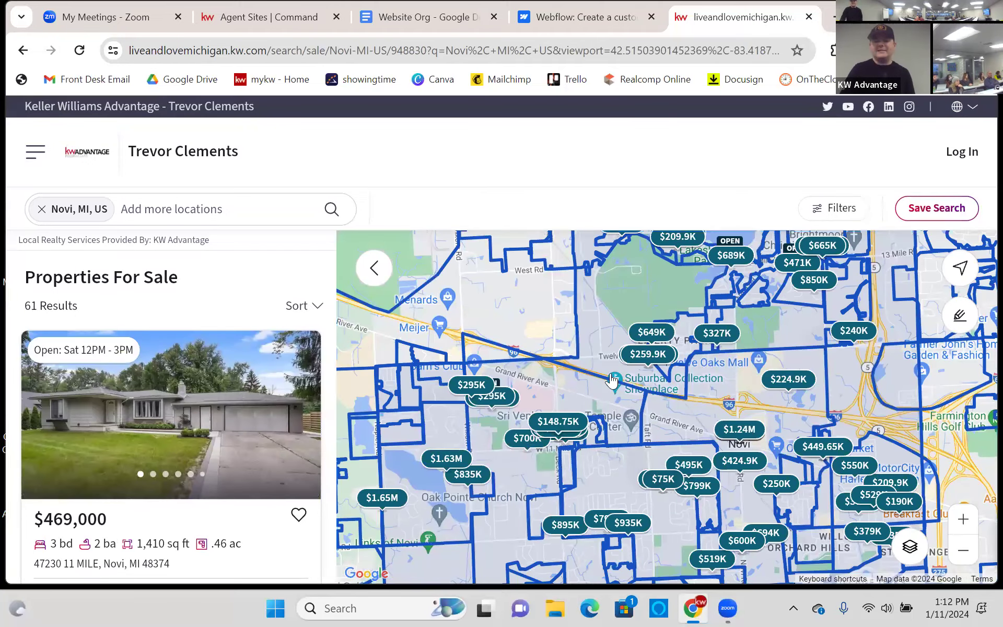
{"action": "left_click_drag", "start_coordinate": [612, 380], "coordinate": [574, 267]}
{"action": "mouse_move", "coordinate": [592, 454]}
{"action": "left_mouse_down"}
{"action": "mouse_move", "coordinate": [534, 330]}
{"action": "mouse_move", "coordinate": [601, 470]}
{"action": "left_mouse_up"}
{"action": "scroll", "coordinate": [598, 395], "scroll_direction": "down", "scroll_amount": 1}
{"action": "scroll", "coordinate": [598, 396], "scroll_direction": "down", "scroll_amount": 1}
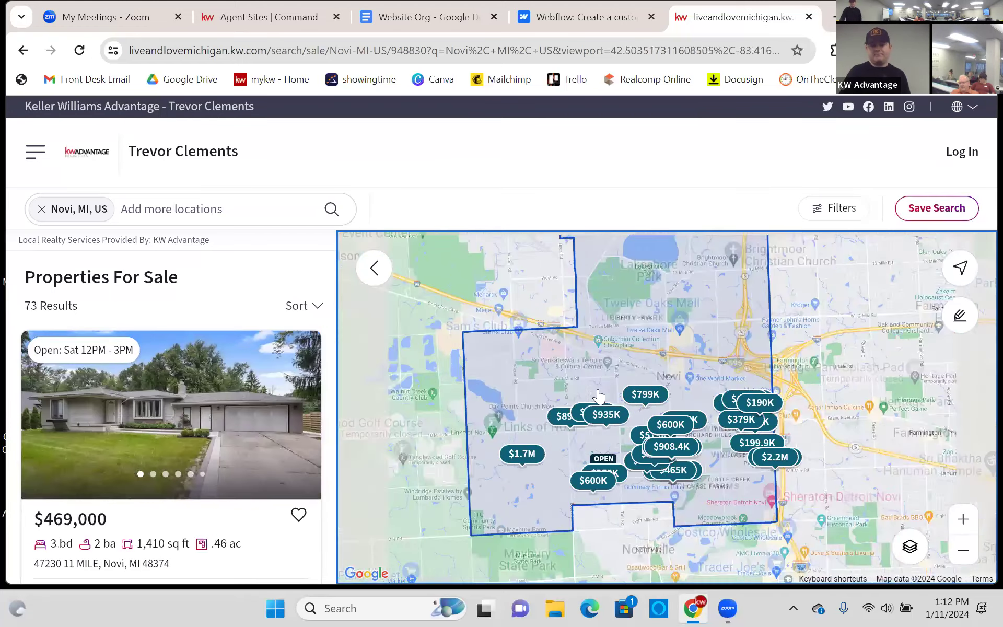
{"action": "scroll", "coordinate": [606, 394], "scroll_direction": "up", "scroll_amount": 2}
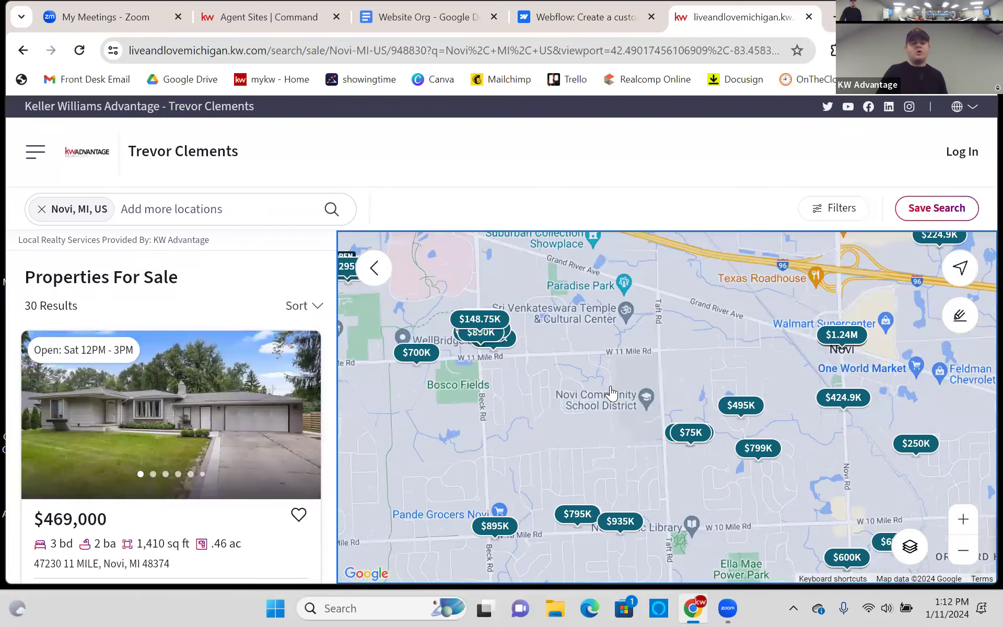
{"action": "scroll", "coordinate": [610, 394], "scroll_direction": "up", "scroll_amount": 2}
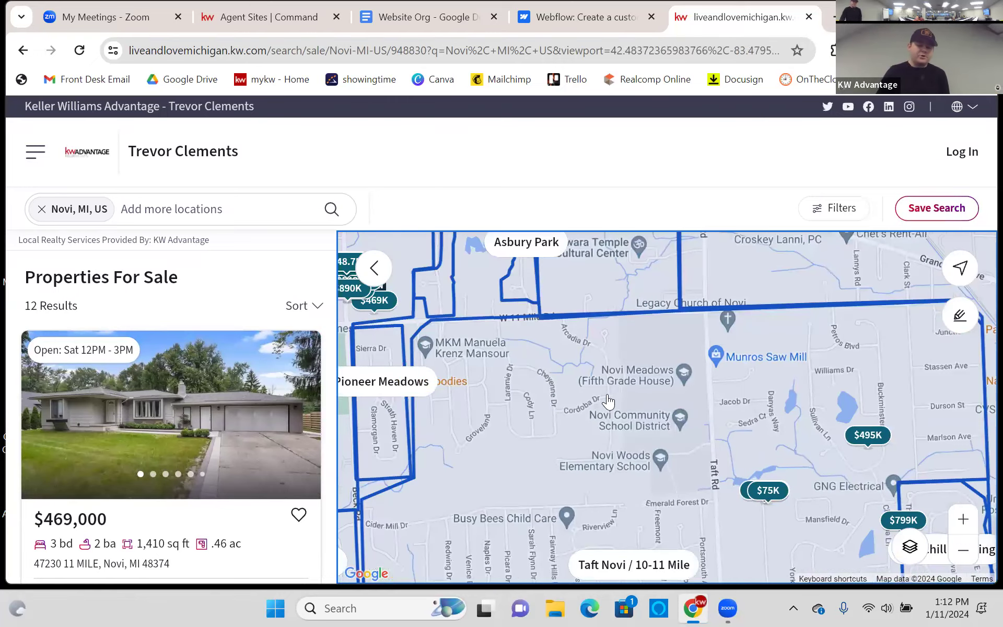
- Browse central Novi listings toward Orchard Ridge Estates and Brookland Farms
{"action": "left_click_drag", "start_coordinate": [609, 413], "coordinate": [579, 248]}
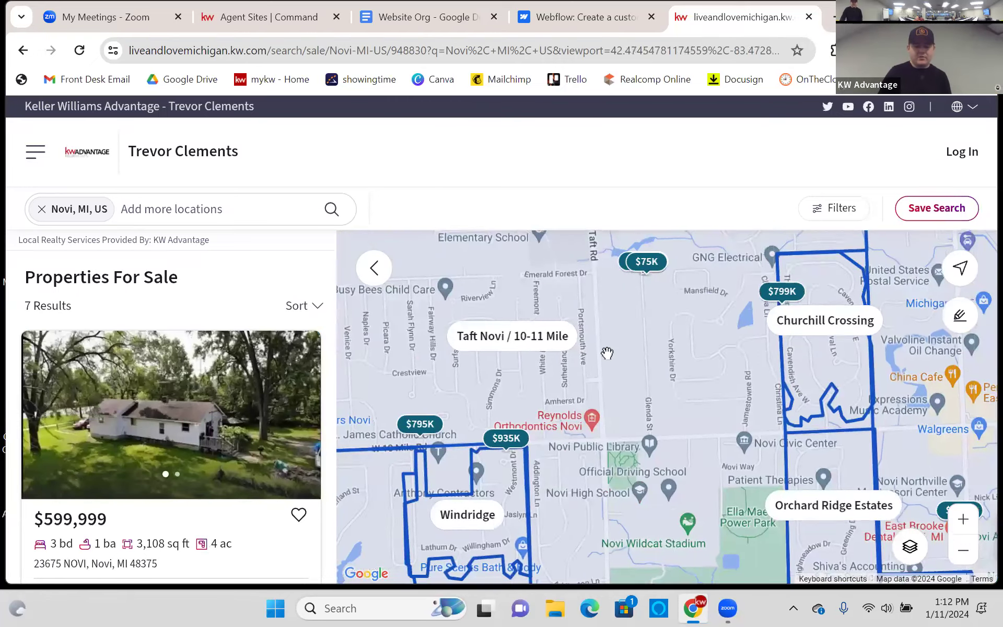
{"action": "left_click_drag", "start_coordinate": [559, 305], "coordinate": [679, 483]}
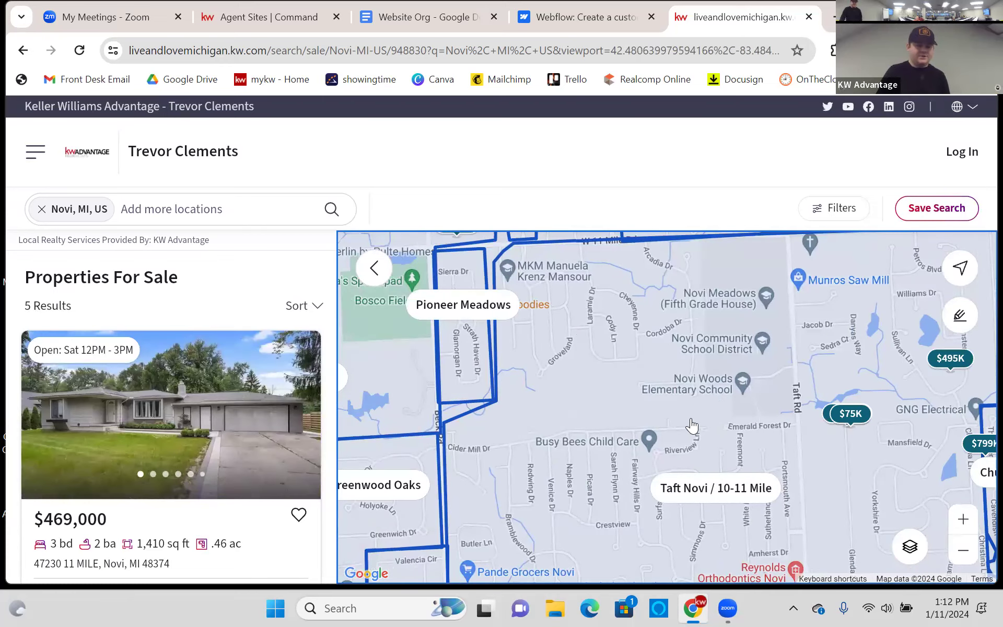
{"action": "left_click_drag", "start_coordinate": [692, 426], "coordinate": [607, 356]}
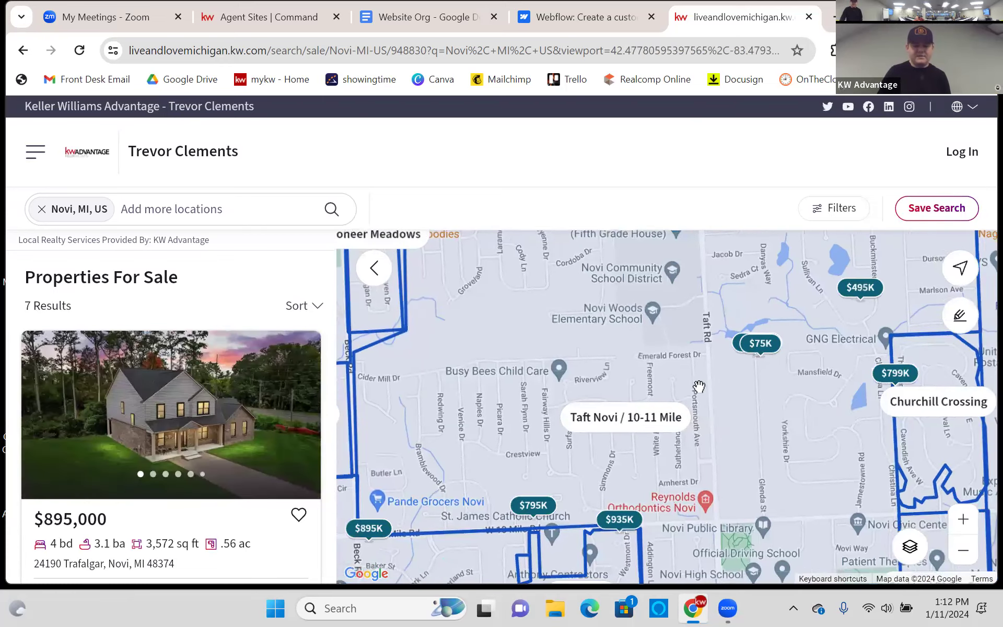
{"action": "scroll", "coordinate": [723, 371], "scroll_direction": "up", "scroll_amount": 1}
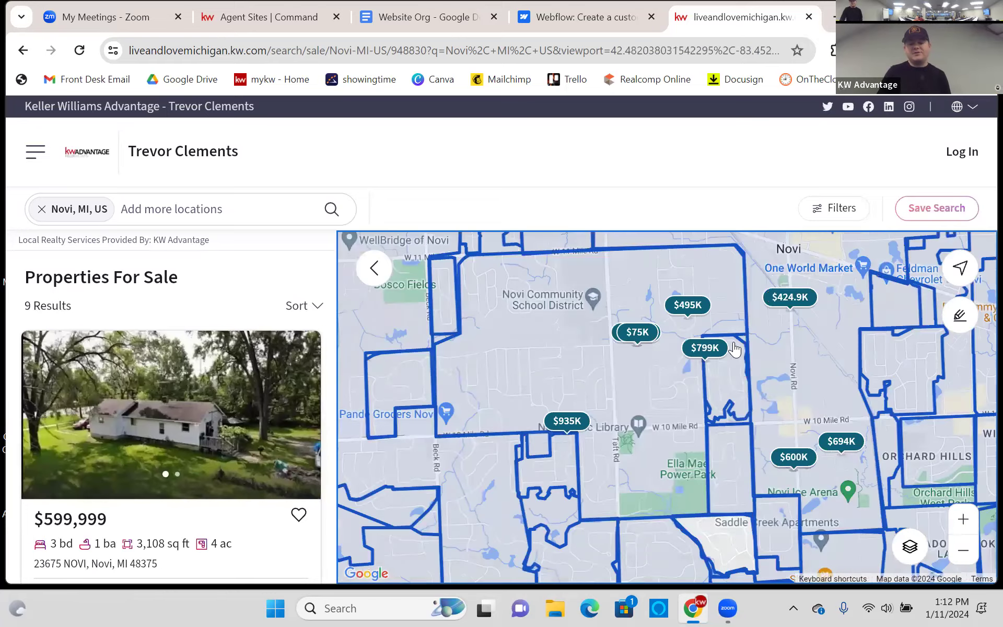
{"action": "scroll", "coordinate": [728, 402], "scroll_direction": "up", "scroll_amount": 1}
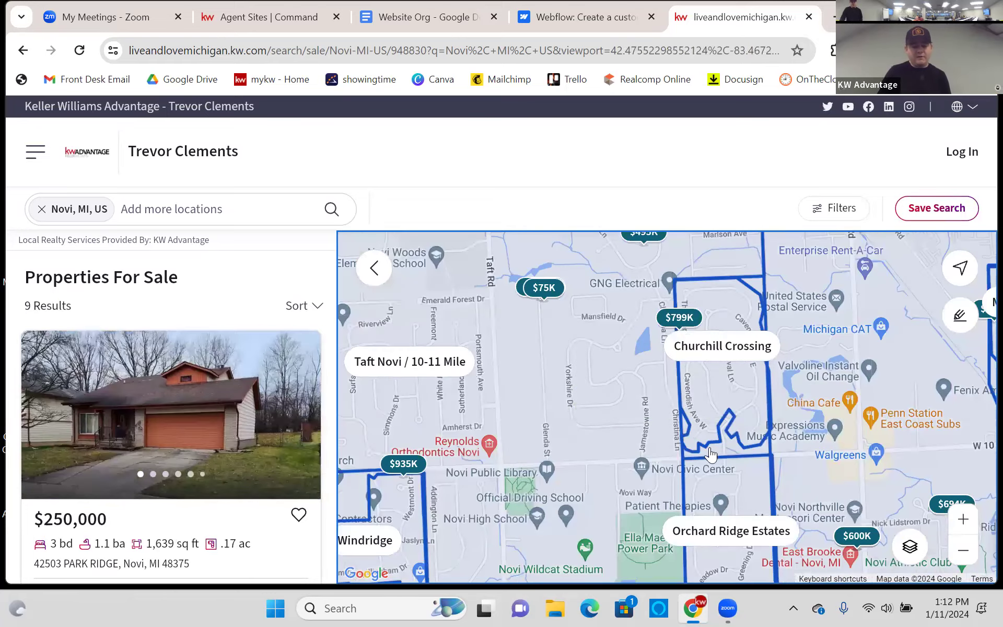
{"action": "left_click_drag", "start_coordinate": [625, 451], "coordinate": [581, 335]}
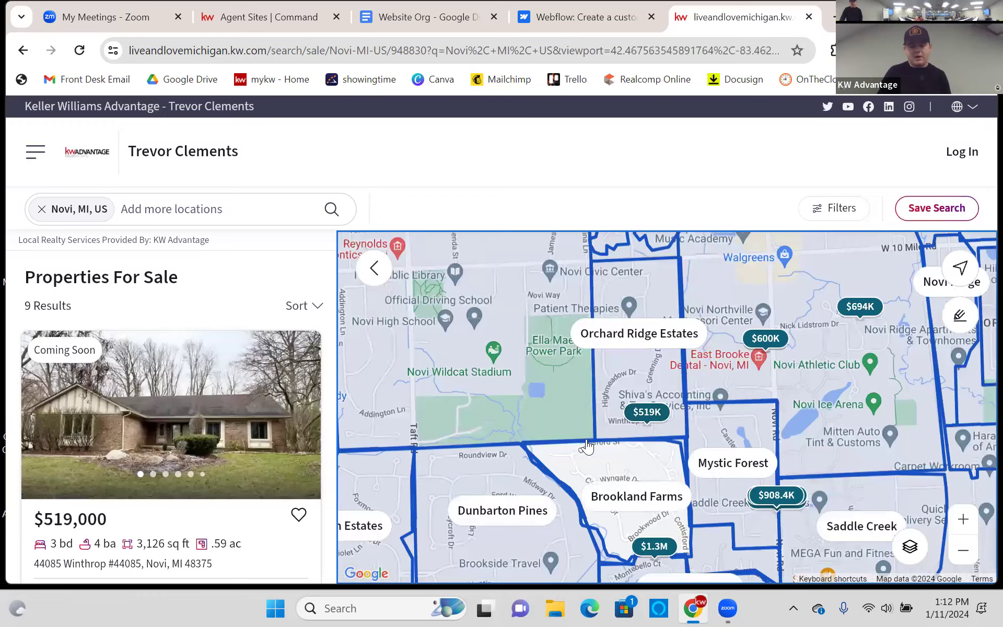
{"action": "left_click_drag", "start_coordinate": [543, 371], "coordinate": [489, 308]}
{"action": "scroll", "coordinate": [577, 439], "scroll_direction": "up", "scroll_amount": 1}
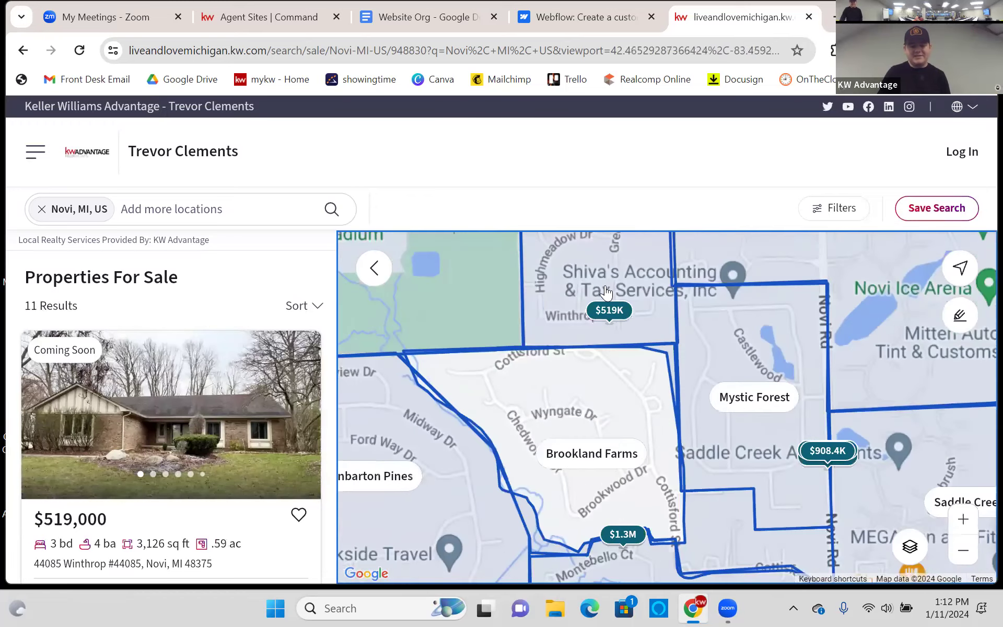
{"action": "scroll", "coordinate": [606, 290], "scroll_direction": "down", "scroll_amount": 2}
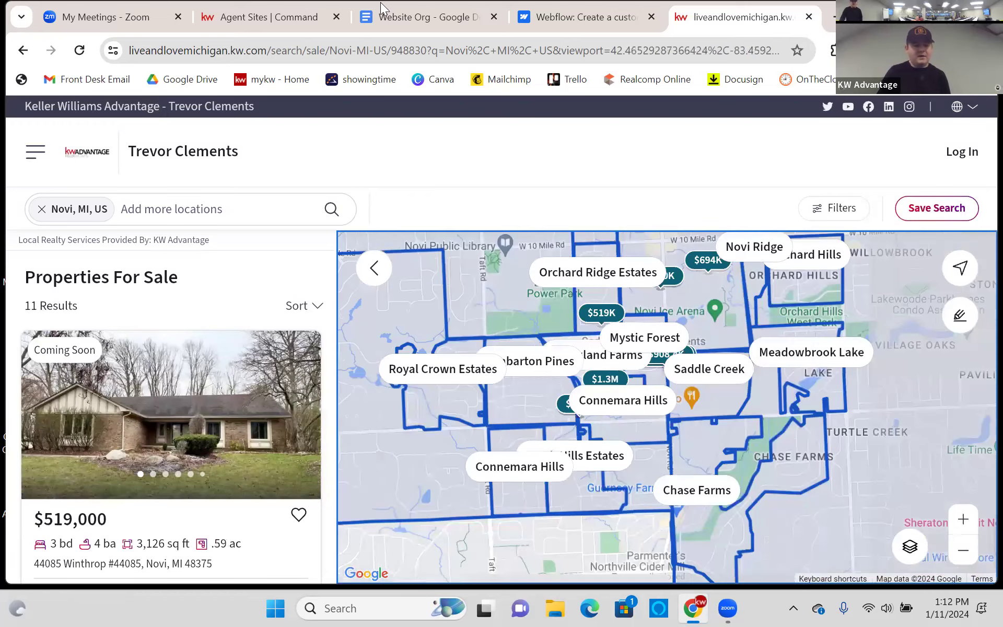
- Set 'Display neighborhoods on my Agent Site' back to Disable and save
{"action": "left_click", "coordinate": [313, 16]}
{"action": "left_click", "coordinate": [451, 368]}
{"action": "left_click", "coordinate": [443, 440]}
{"action": "left_click", "coordinate": [175, 412]}
- Open the CMS dashboard from the My Website page's Edit My Website button
{"action": "scroll", "coordinate": [360, 397], "scroll_direction": "down", "scroll_amount": 4}
{"action": "scroll", "coordinate": [501, 339], "scroll_direction": "up", "scroll_amount": 7}
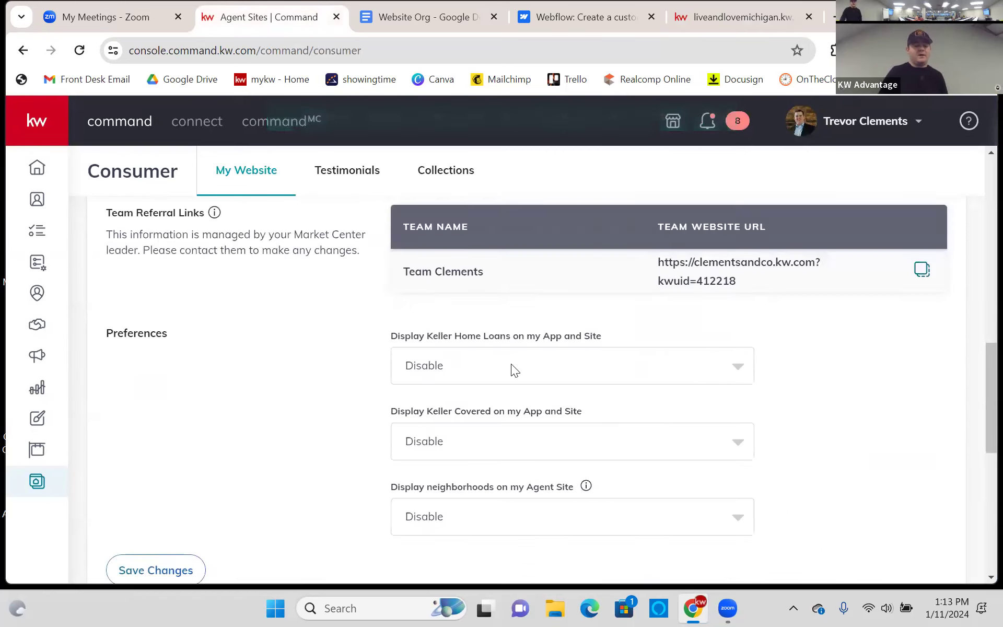
{"action": "scroll", "coordinate": [509, 355], "scroll_direction": "up", "scroll_amount": 8}
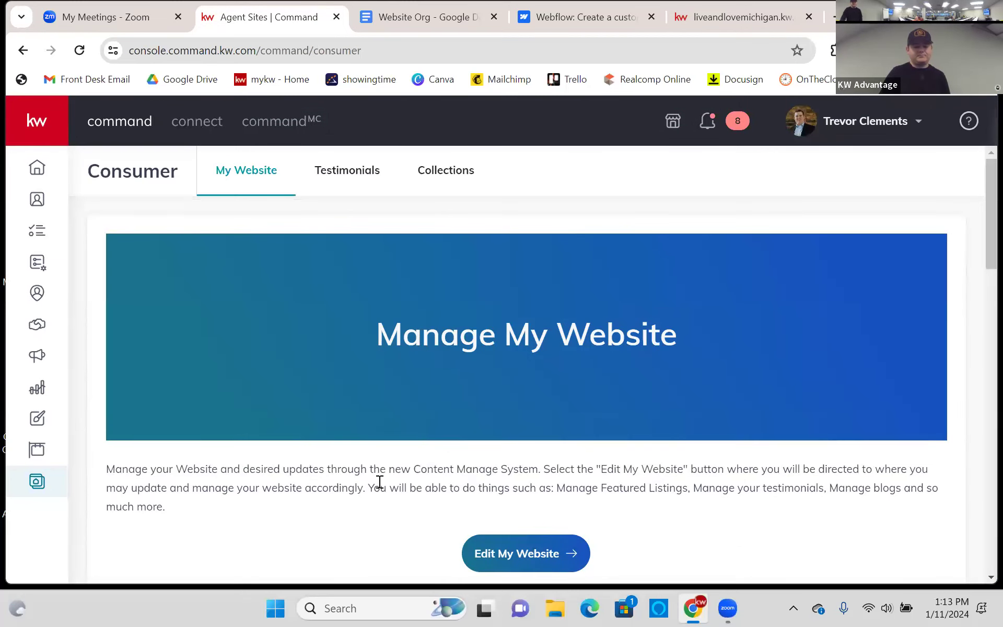
{"action": "scroll", "coordinate": [387, 477], "scroll_direction": "down", "scroll_amount": 1}
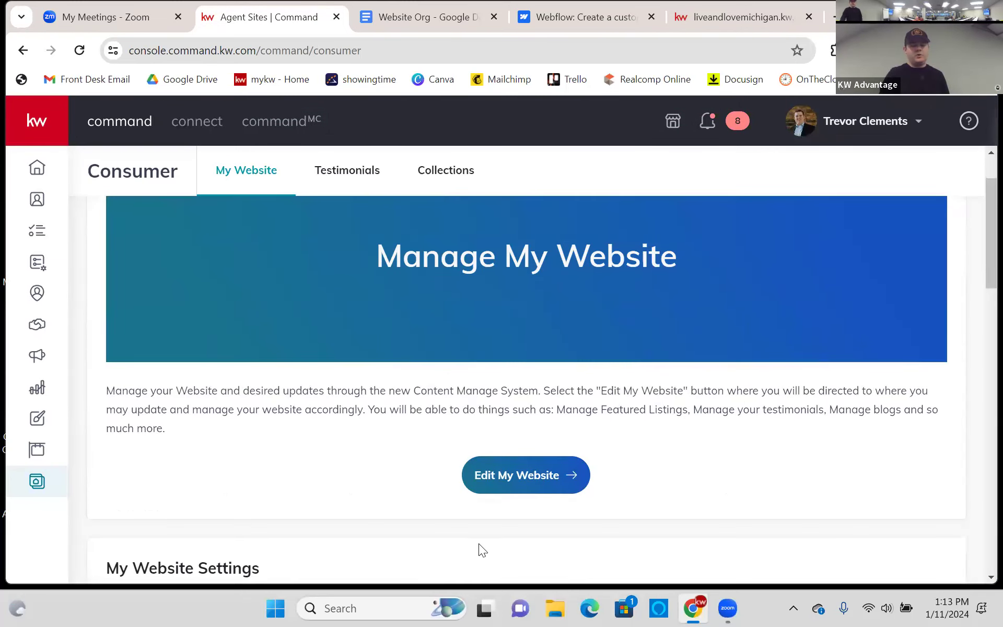
{"action": "left_click", "coordinate": [528, 475]}
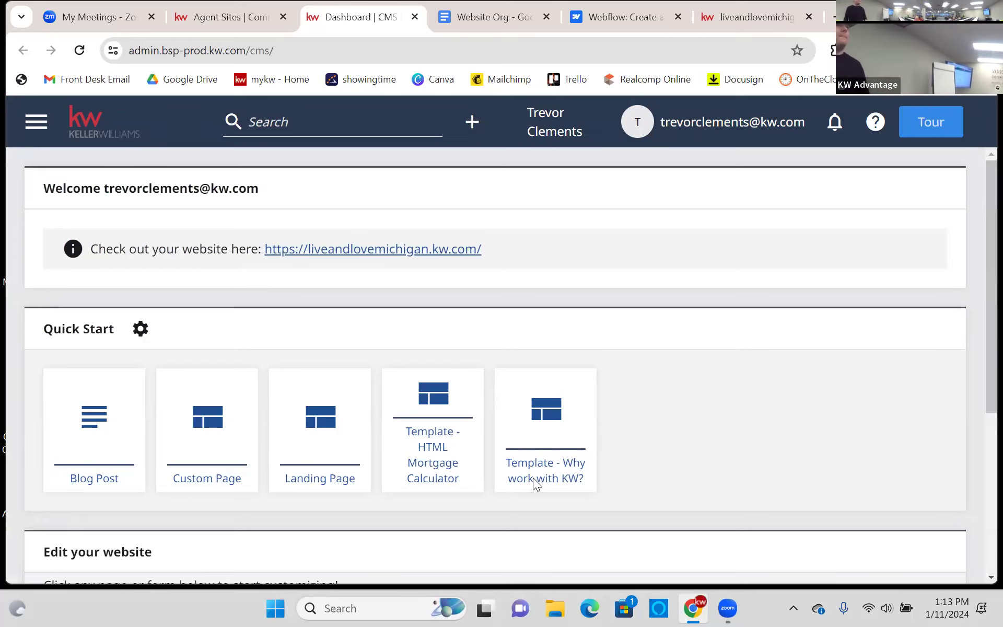
- Save My Website Settings again, with Keller Home Loans, Keller Covered and neighborhoods disabled
{"action": "left_click", "coordinate": [184, 25]}
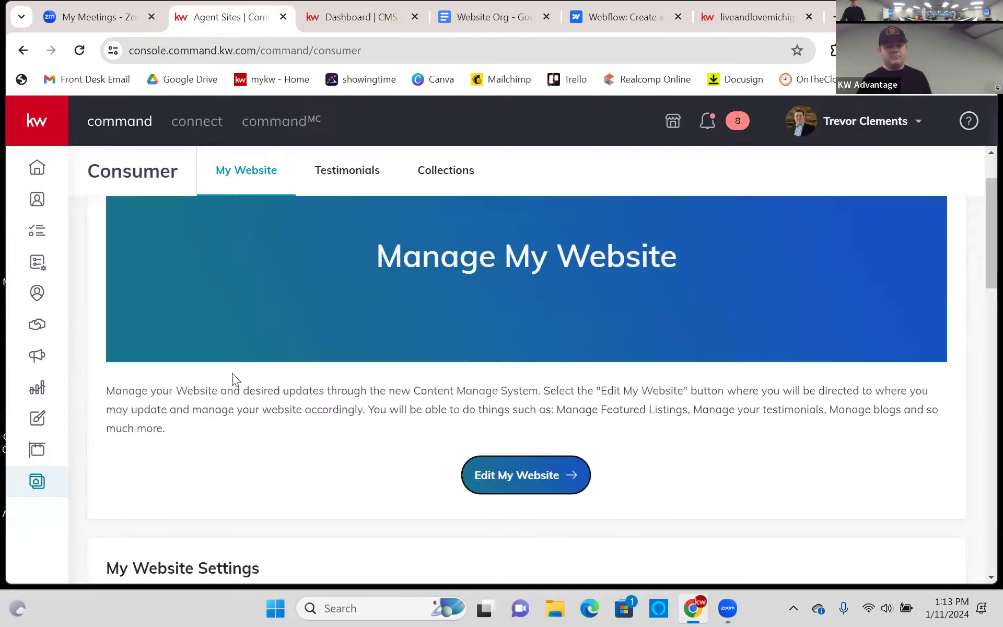
{"action": "scroll", "coordinate": [277, 348], "scroll_direction": "down", "scroll_amount": 5}
{"action": "scroll", "coordinate": [269, 344], "scroll_direction": "down", "scroll_amount": 5}
{"action": "scroll", "coordinate": [250, 335], "scroll_direction": "up", "scroll_amount": 6}
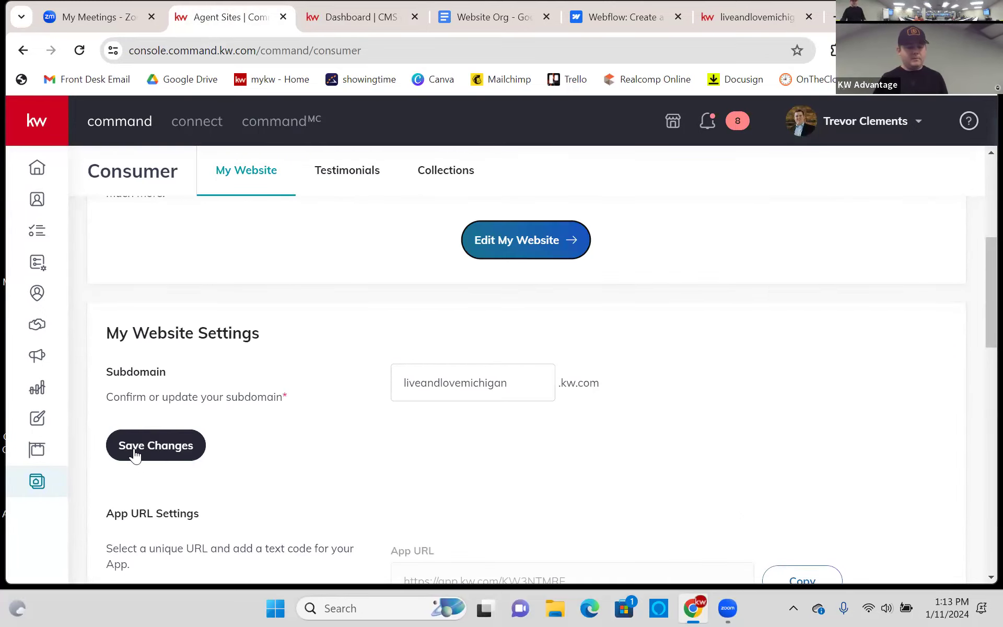
{"action": "scroll", "coordinate": [156, 438], "scroll_direction": "down", "scroll_amount": 10}
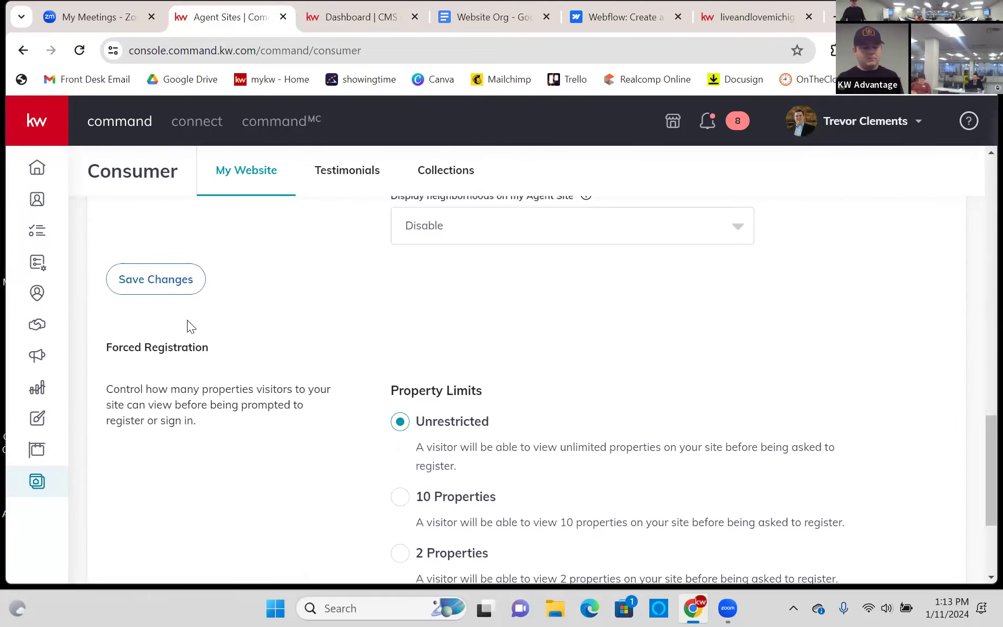
{"action": "left_click", "coordinate": [168, 504]}
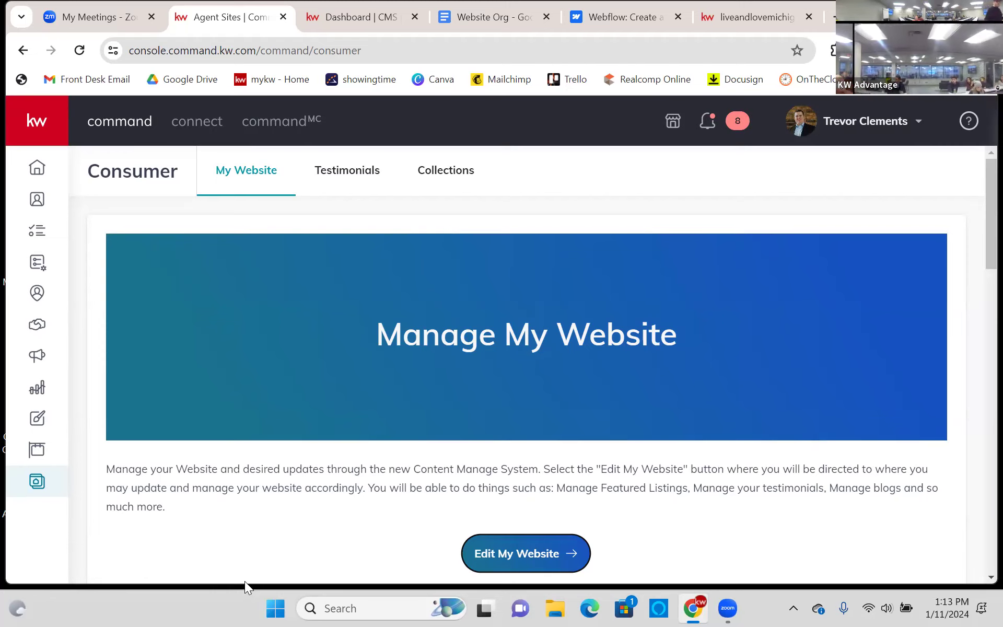
{"action": "scroll", "coordinate": [216, 565], "scroll_direction": "down", "scroll_amount": 6}
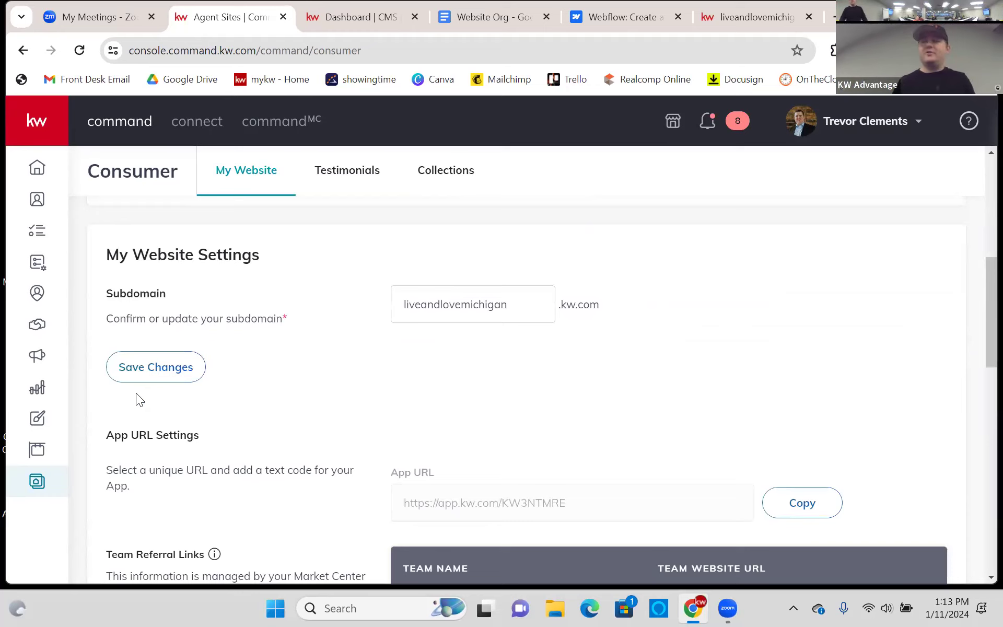
{"action": "scroll", "coordinate": [334, 428], "scroll_direction": "down", "scroll_amount": 15}
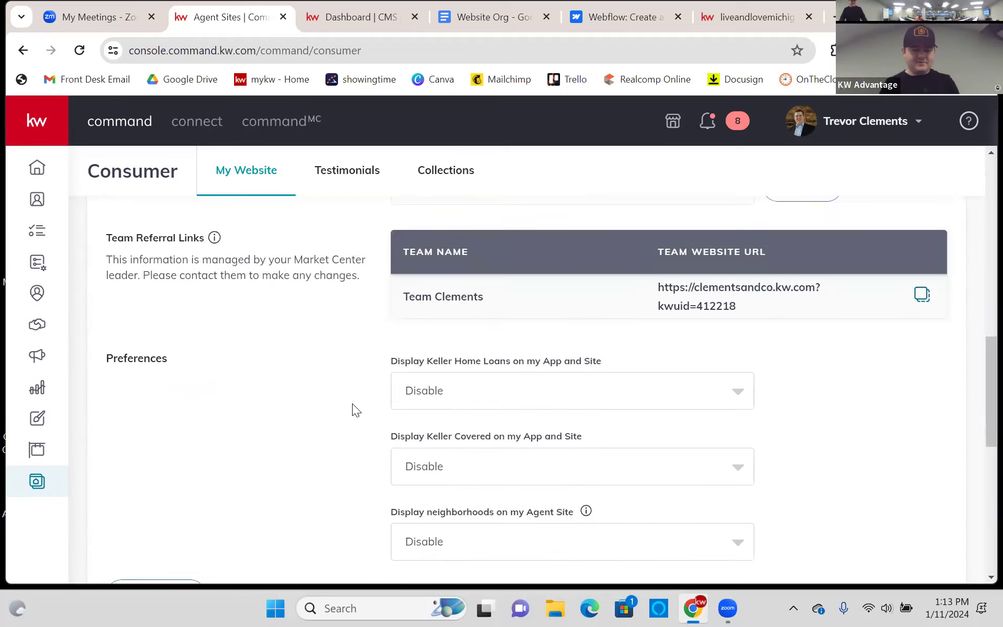
{"action": "scroll", "coordinate": [344, 407], "scroll_direction": "up", "scroll_amount": 20}
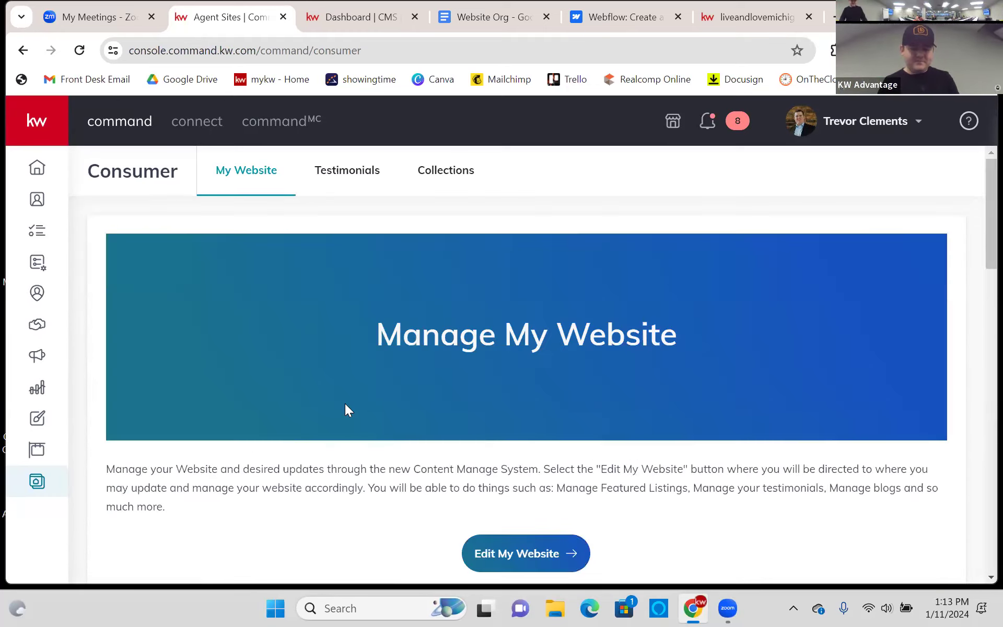
{"action": "scroll", "coordinate": [345, 402], "scroll_direction": "down", "scroll_amount": 3}
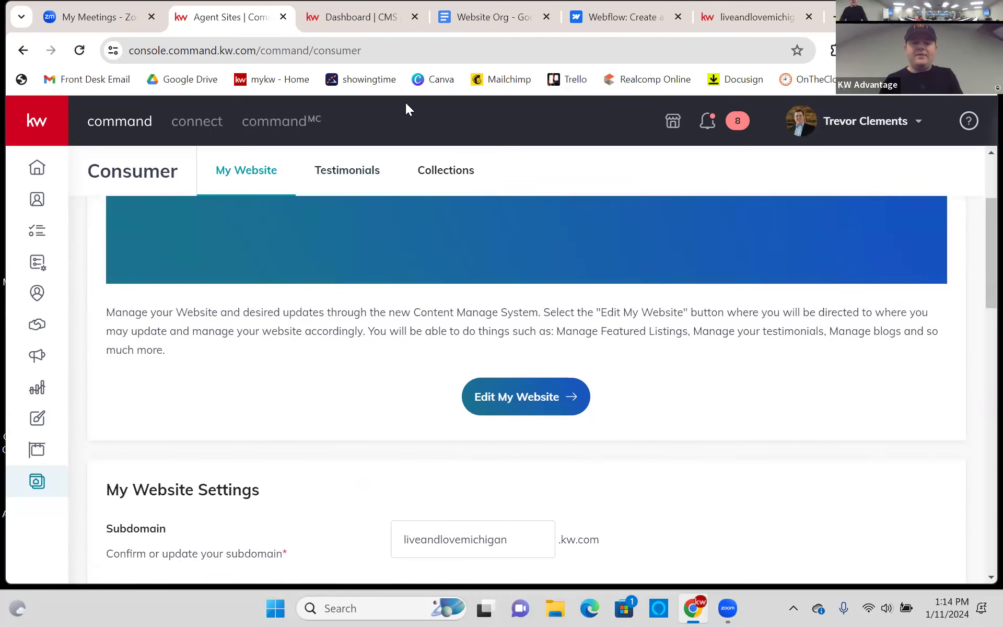
- Scroll the CMS dashboard to the Edit your website table, then return to the live site
{"action": "left_click", "coordinate": [371, 27]}
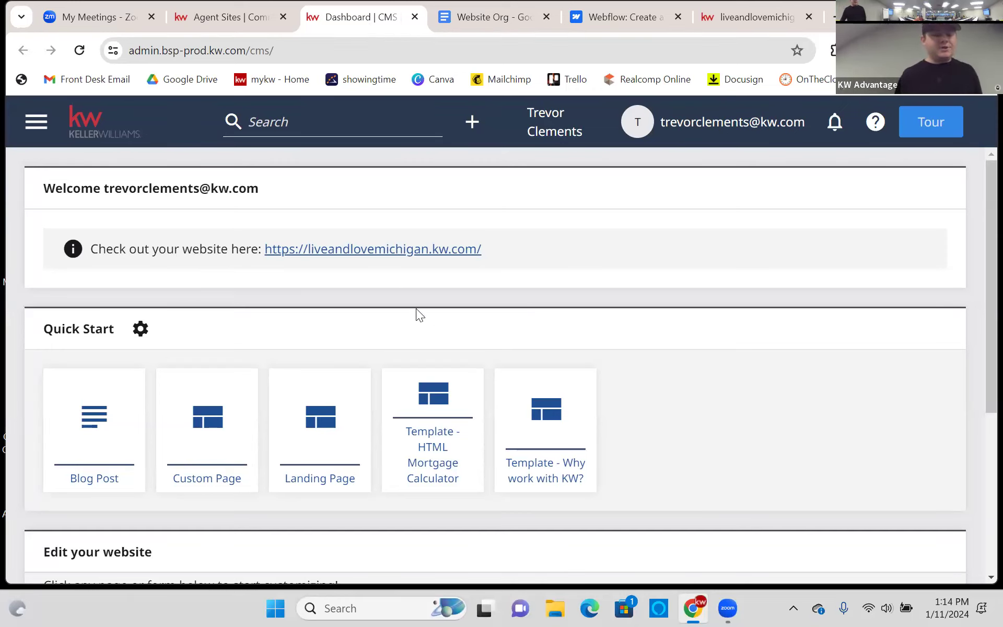
{"action": "scroll", "coordinate": [418, 312], "scroll_direction": "down", "scroll_amount": 5}
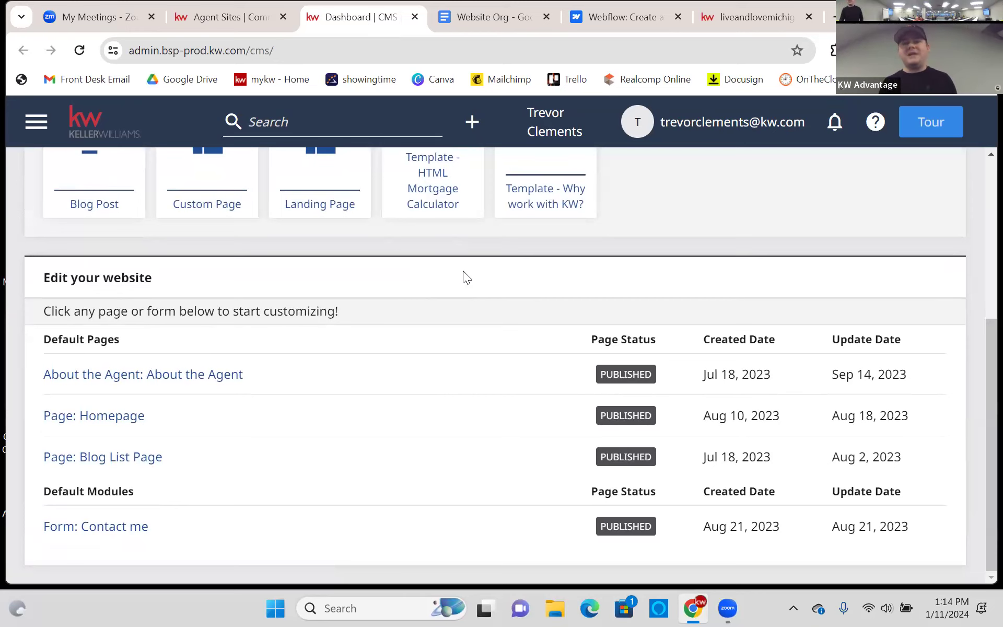
{"action": "left_click", "coordinate": [745, 17]}
- Scroll the agent home page through Featured Properties, Featured Testimonials and My Blog (Buyers Guide)
{"action": "left_click", "coordinate": [88, 166]}
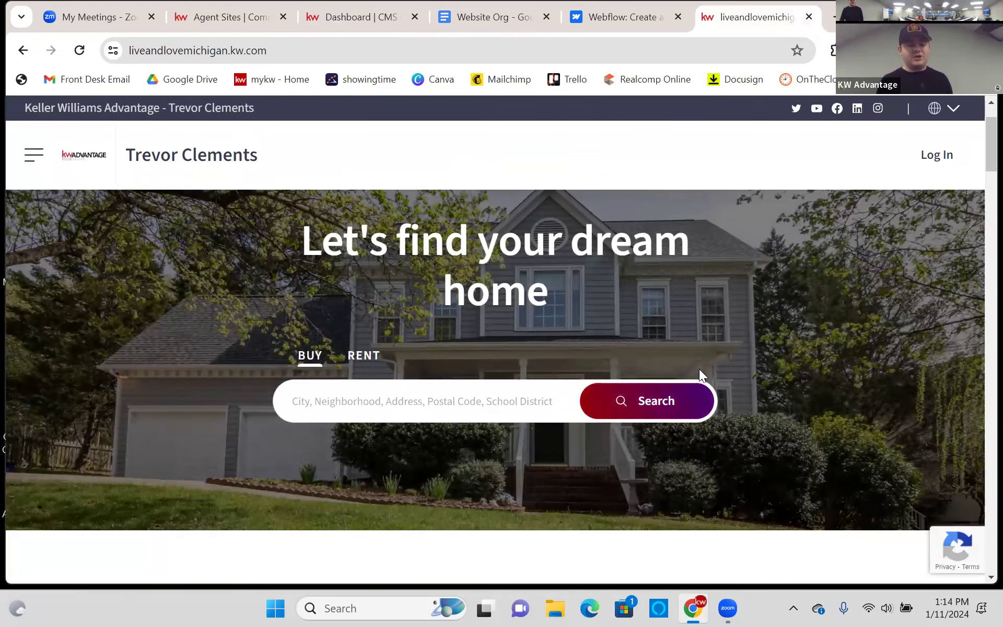
{"action": "scroll", "coordinate": [571, 308], "scroll_direction": "down", "scroll_amount": 8}
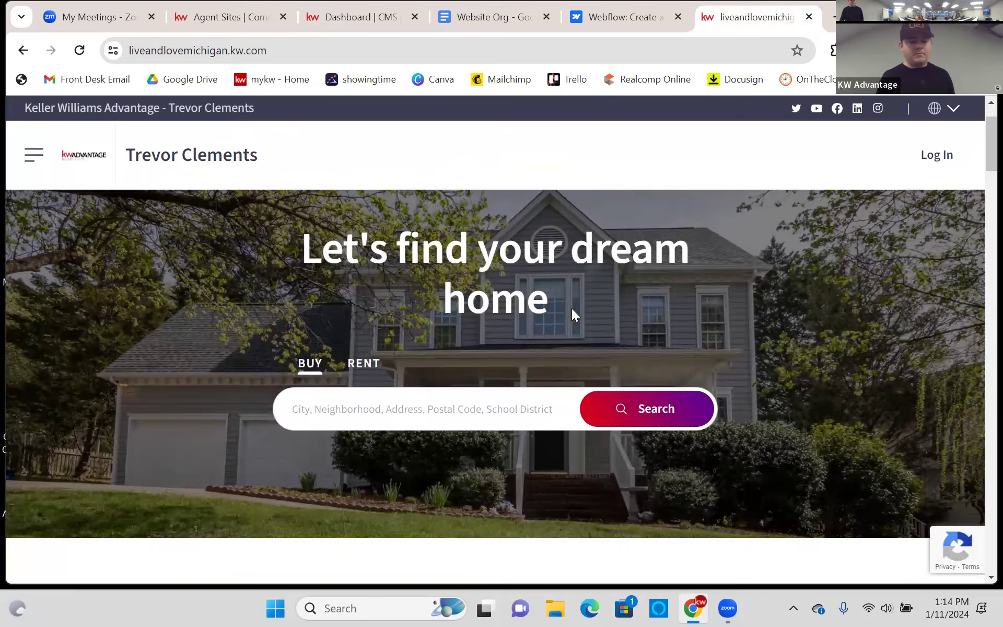
{"action": "scroll", "coordinate": [441, 302], "scroll_direction": "down", "scroll_amount": 10}
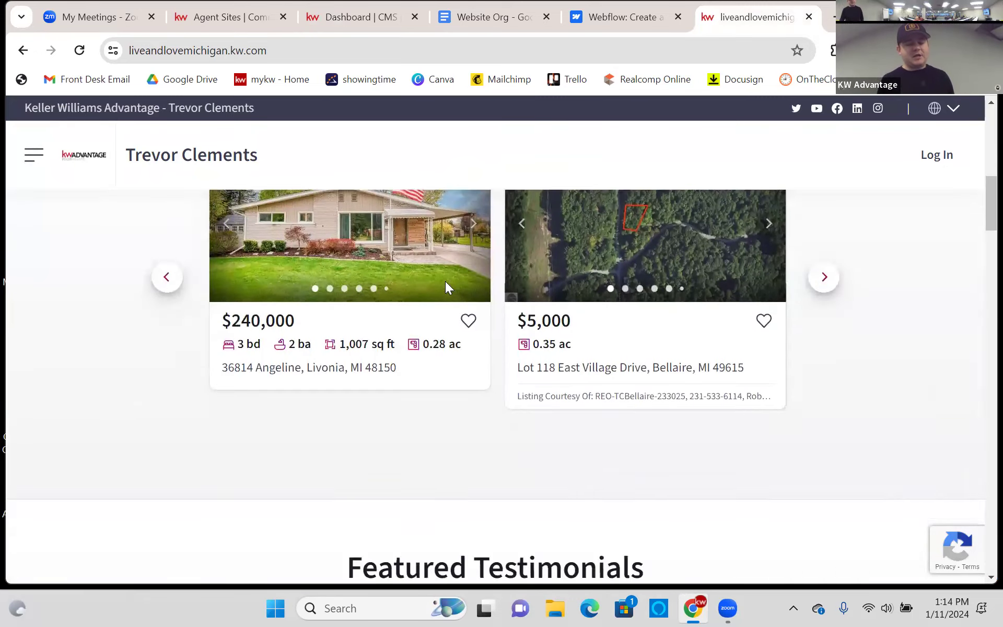
{"action": "scroll", "coordinate": [449, 309], "scroll_direction": "up", "scroll_amount": 2}
{"action": "scroll", "coordinate": [455, 300], "scroll_direction": "down", "scroll_amount": 7}
{"action": "scroll", "coordinate": [369, 321], "scroll_direction": "down", "scroll_amount": 8}
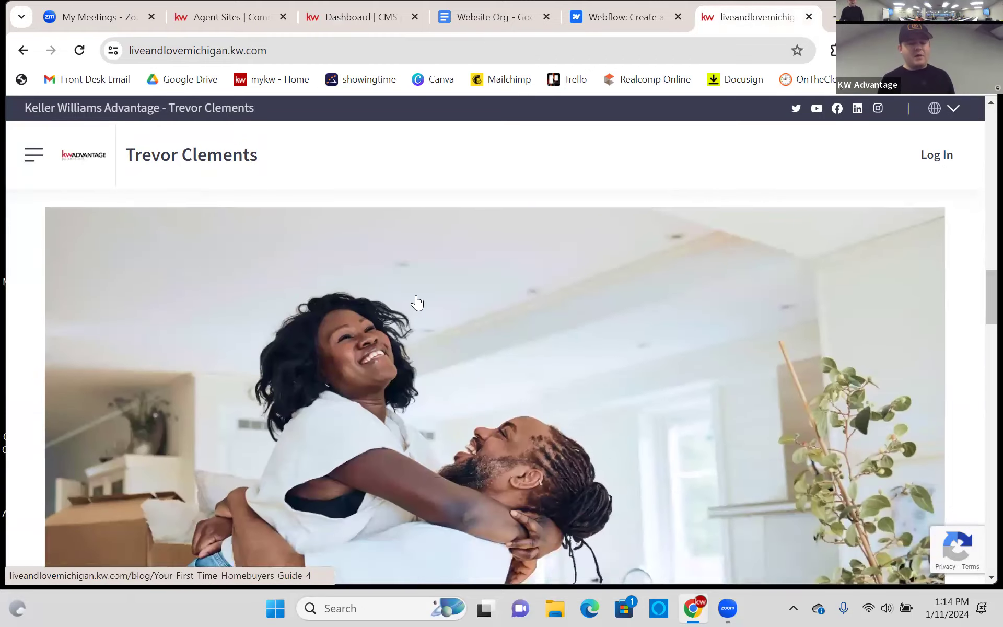
{"action": "scroll", "coordinate": [427, 300], "scroll_direction": "up", "scroll_amount": 11}
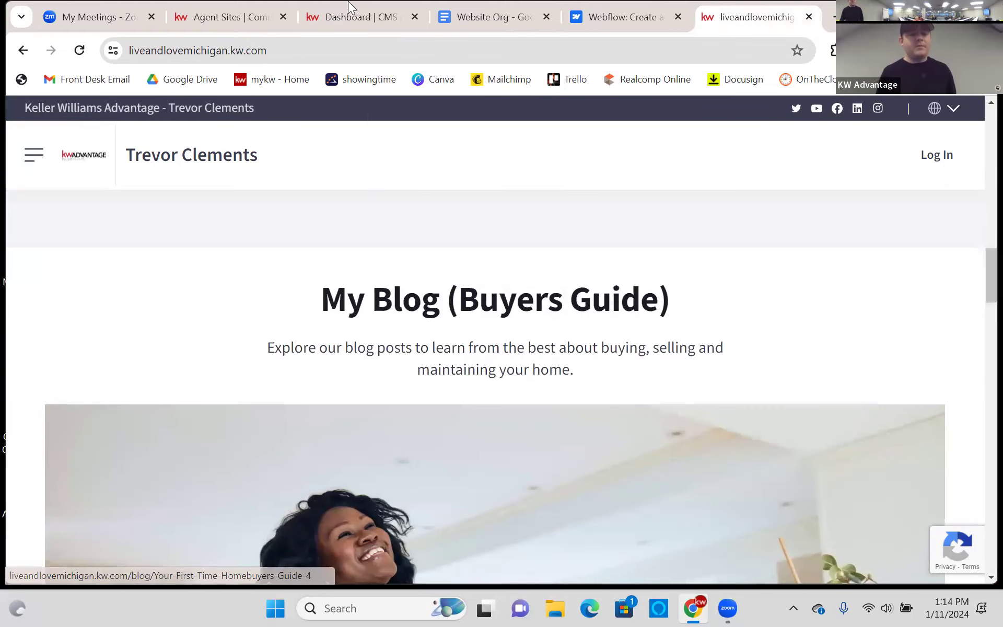
- Open the Homepage editor in CMS and review the Featured Properties and My Blog modules
{"action": "left_click", "coordinate": [350, 22]}
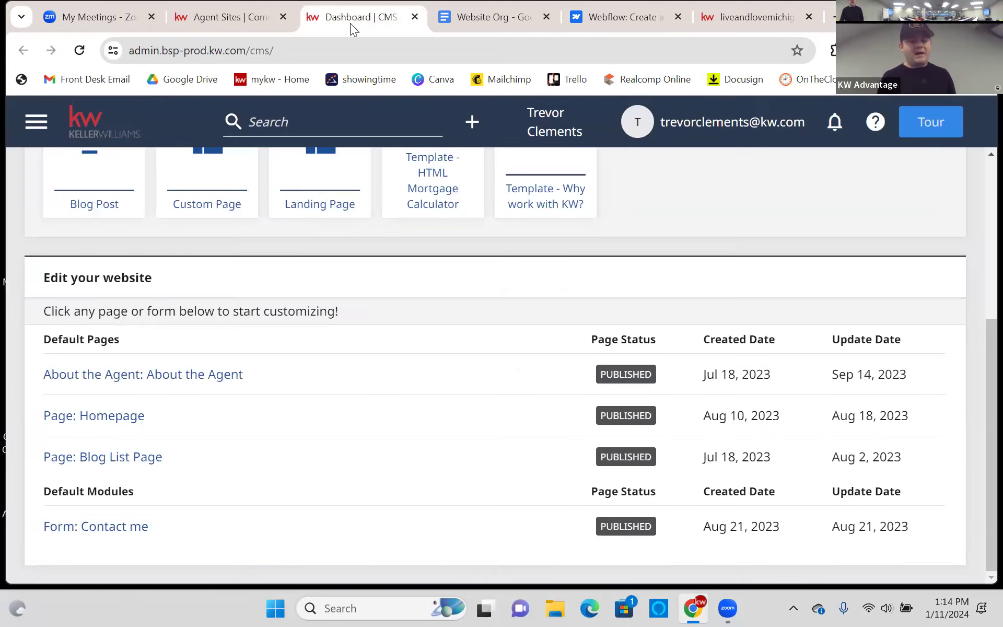
{"action": "left_click", "coordinate": [98, 420]}
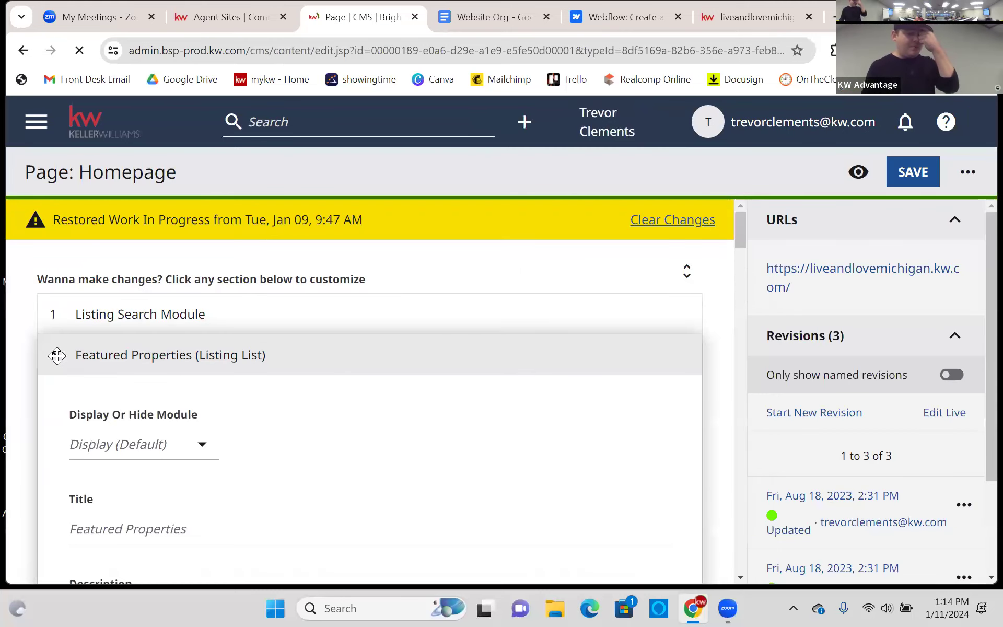
{"action": "left_click", "coordinate": [53, 353]}
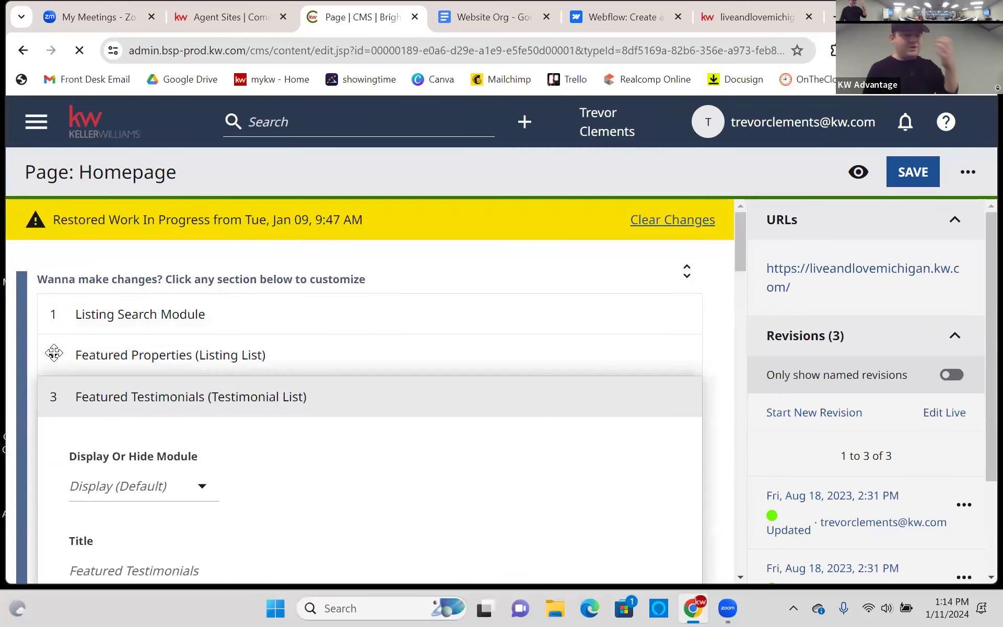
{"action": "left_click", "coordinate": [52, 396]}
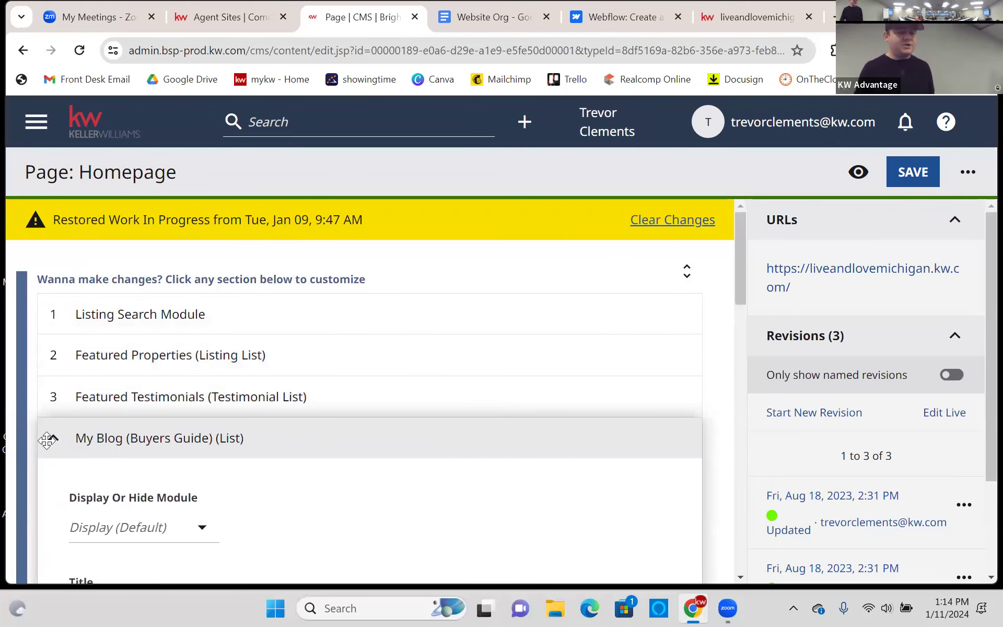
{"action": "left_click", "coordinate": [47, 440]}
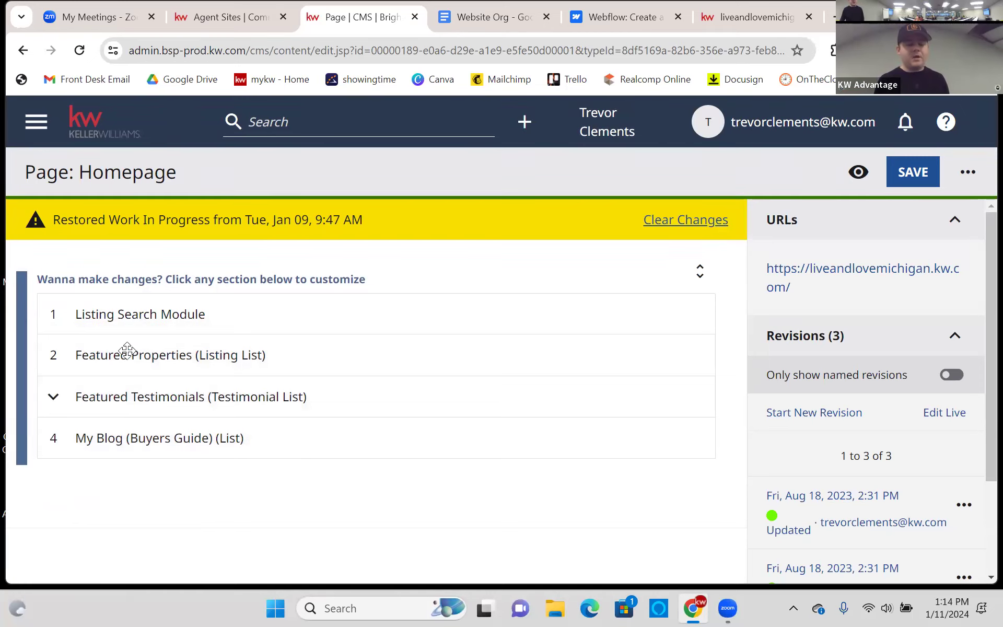
- Expand the Listing Search Module, then compare it against the live agent homepage
{"action": "left_click", "coordinate": [54, 314]}
{"action": "scroll", "coordinate": [188, 277], "scroll_direction": "down", "scroll_amount": 3}
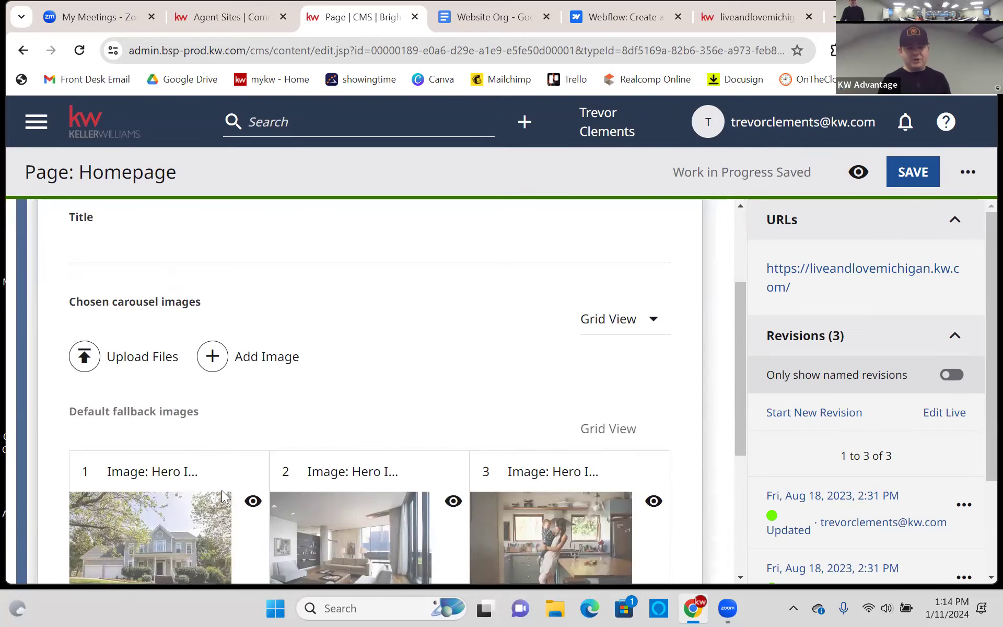
{"action": "left_click", "coordinate": [783, 13]}
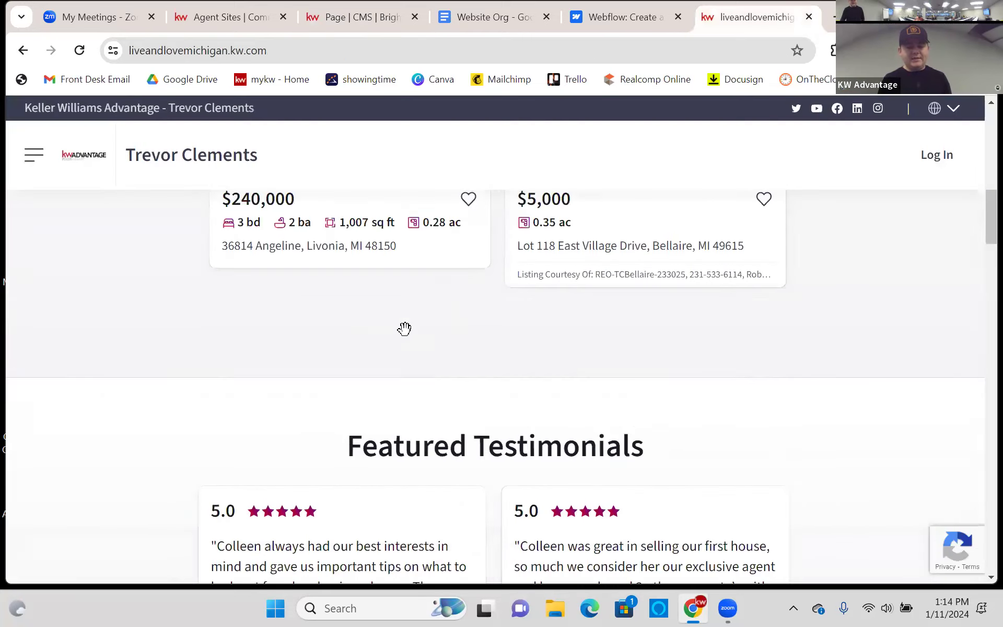
- Return from the live website to the CMS Homepage editor
{"action": "scroll", "coordinate": [404, 328], "scroll_direction": "up", "scroll_amount": 12}
{"action": "left_click_drag", "start_coordinate": [300, 325], "coordinate": [658, 386]}
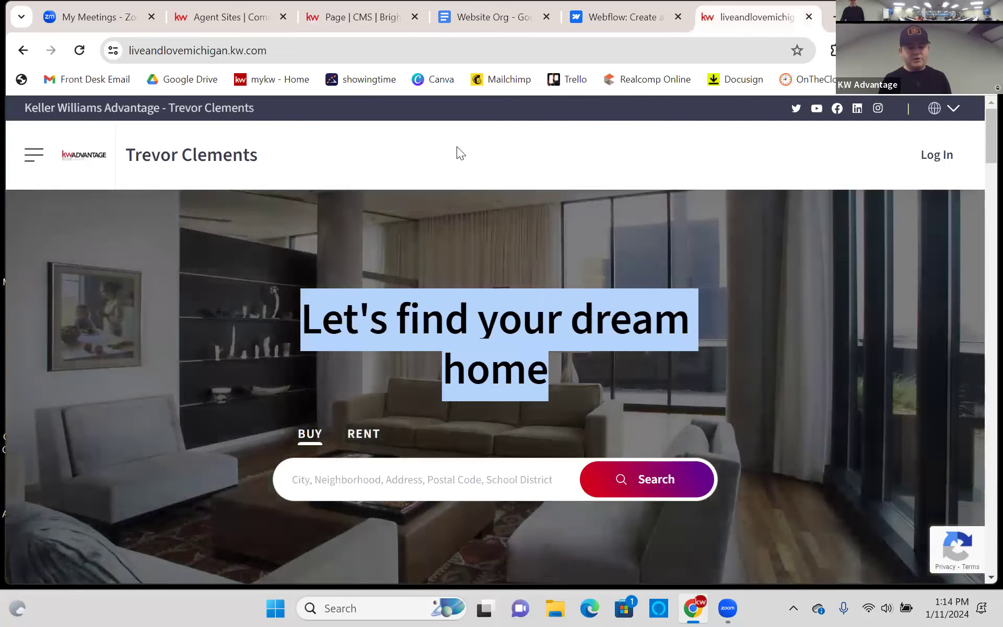
{"action": "left_click", "coordinate": [284, 8]}
{"action": "left_click", "coordinate": [338, 28]}
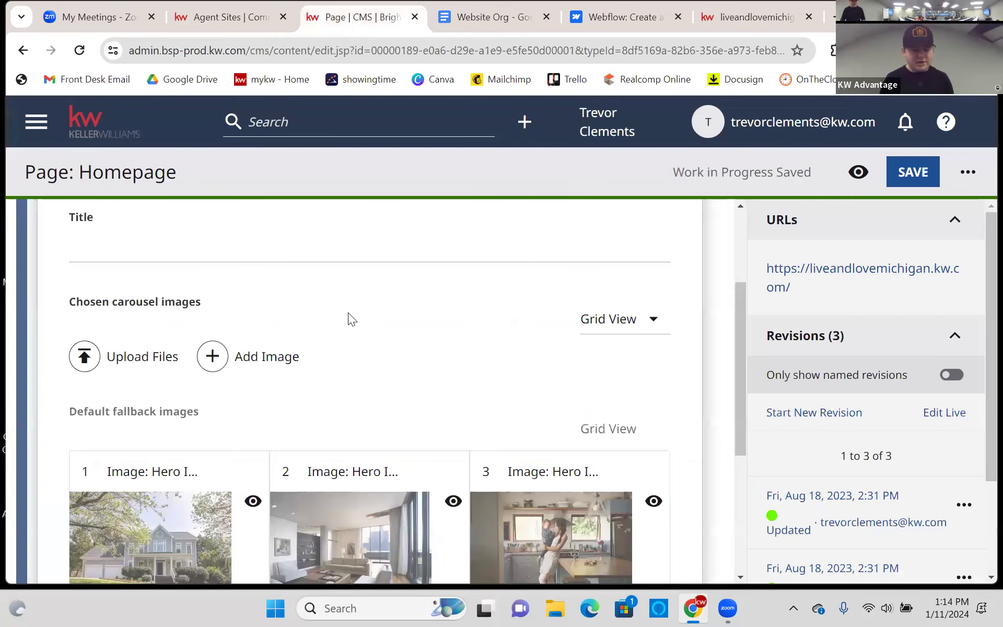
- Enter 'Love Where You Live!' in the Listing Search Module's Title field
{"action": "left_click", "coordinate": [213, 408]}
{"action": "type", "text": "Love"}
{"action": "key", "text": "BackSpace"}
{"action": "type", "text": "ve Wgere"}
{"action": "key", "text": "BackSpace"}
{"action": "key", "text": "BackSpace"}
{"action": "key", "text": "BackSpace"}
{"action": "key", "text": "BackSpace"}
{"action": "type", "text": "here You Live!"}
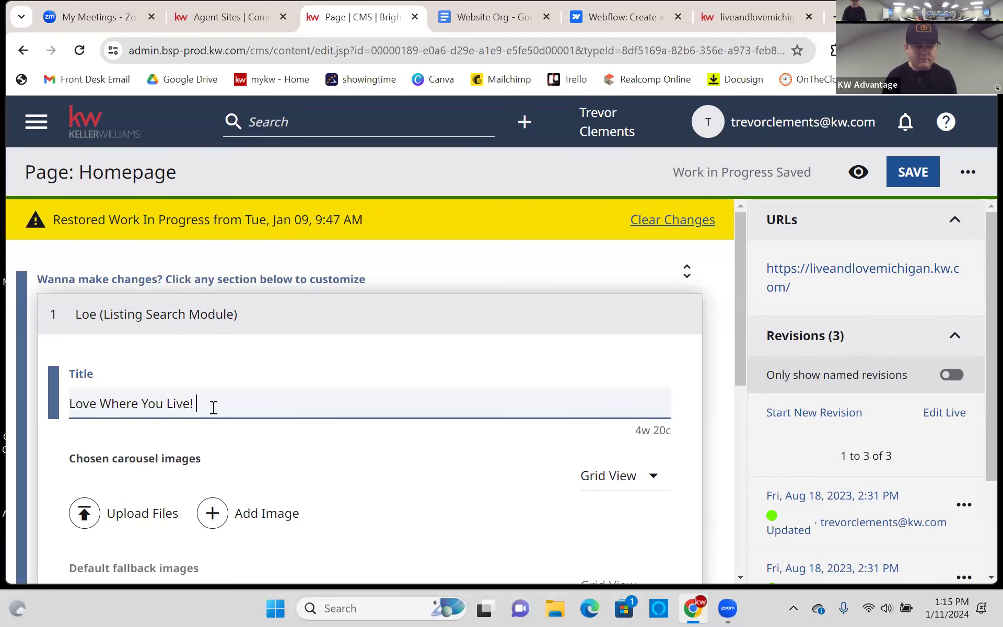
{"action": "scroll", "coordinate": [244, 419], "scroll_direction": "down", "scroll_amount": 5}
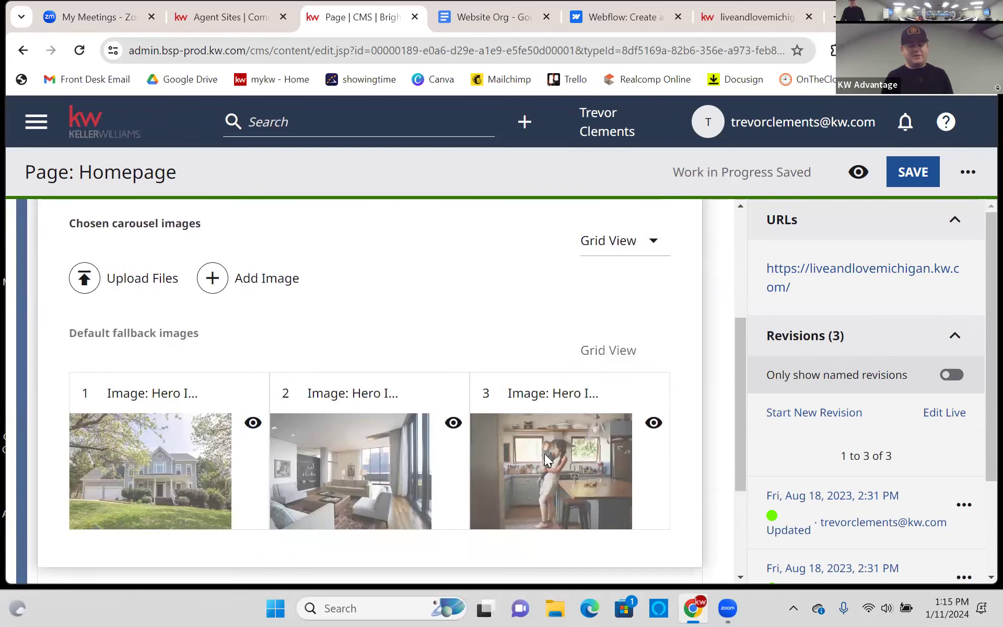
{"action": "scroll", "coordinate": [546, 458], "scroll_direction": "down", "scroll_amount": 2}
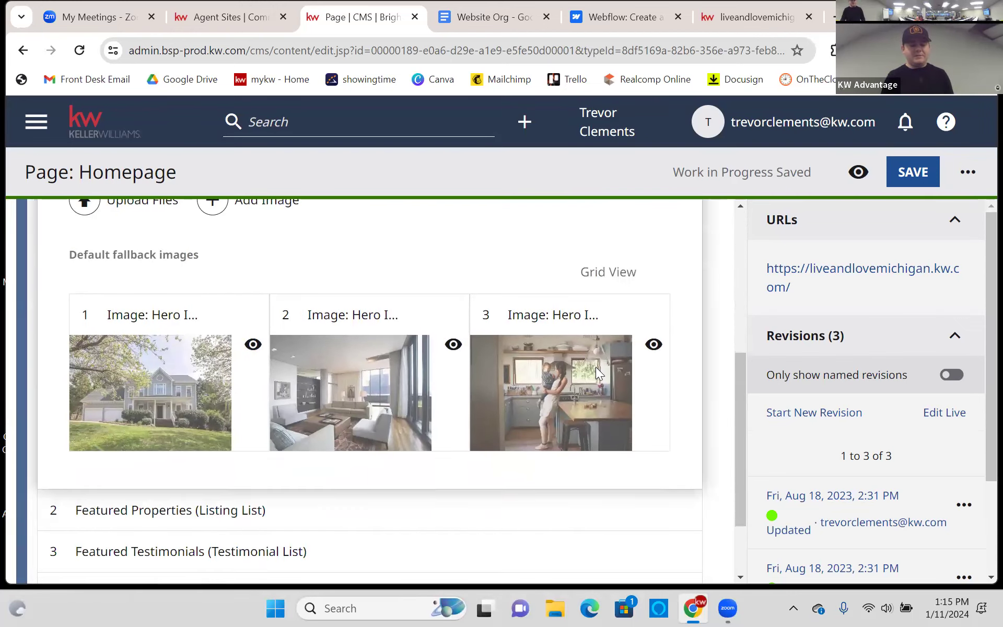
{"action": "scroll", "coordinate": [596, 367], "scroll_direction": "up", "scroll_amount": 2}
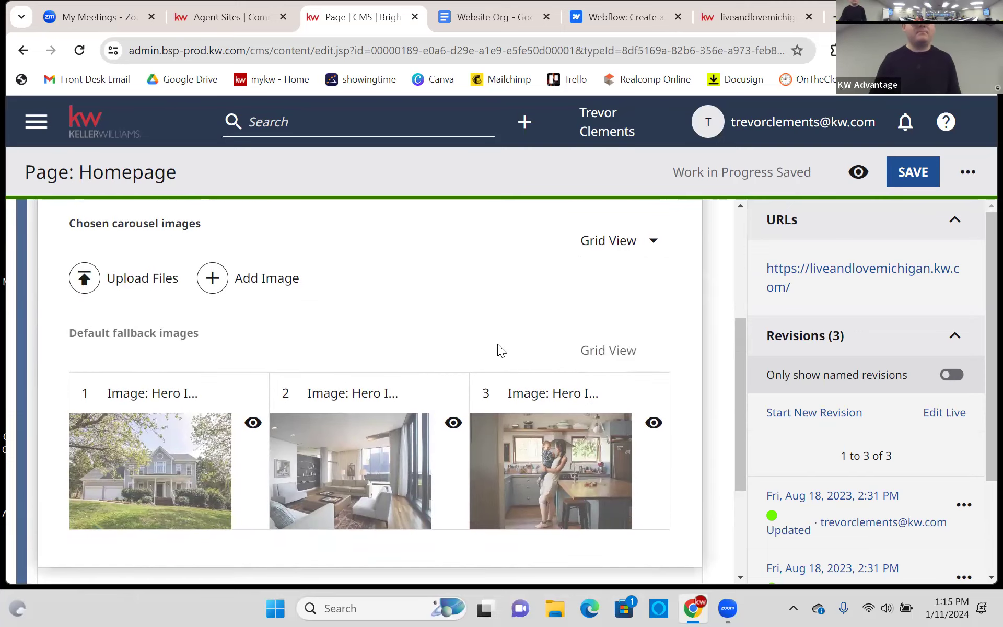
{"action": "scroll", "coordinate": [574, 303], "scroll_direction": "up", "scroll_amount": 4}
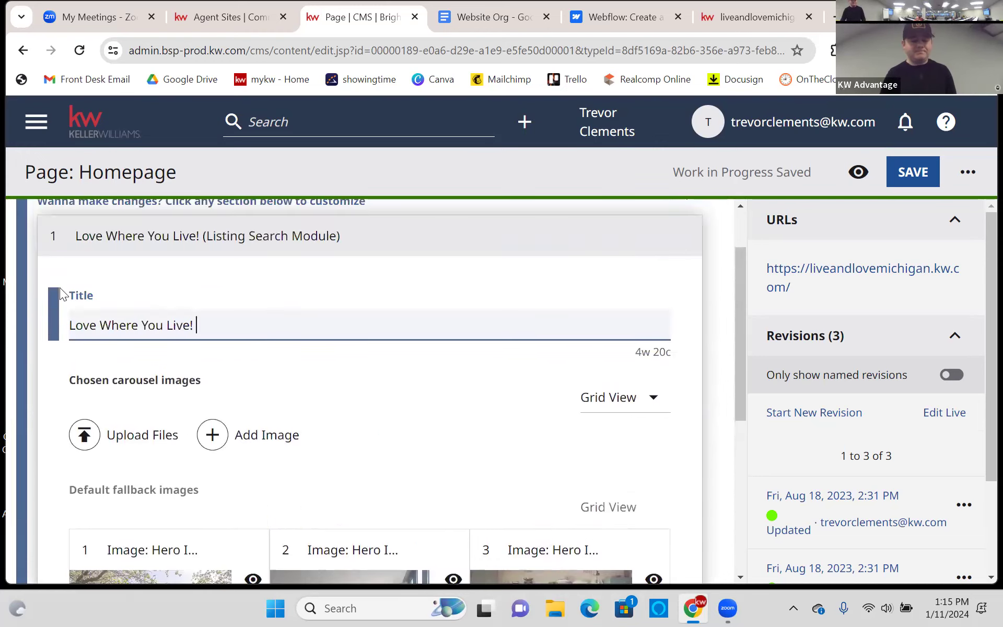
- Re-expand the Listing Search Module, check the 'Love Where You Live!' title, and save the Homepage
{"action": "left_click", "coordinate": [77, 237]}
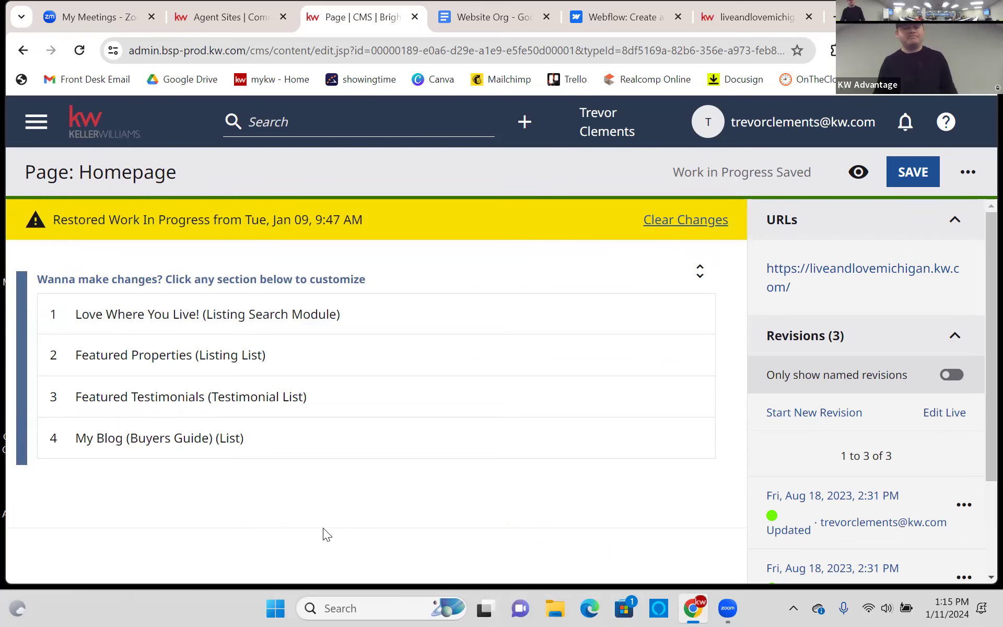
{"action": "left_click", "coordinate": [170, 316]}
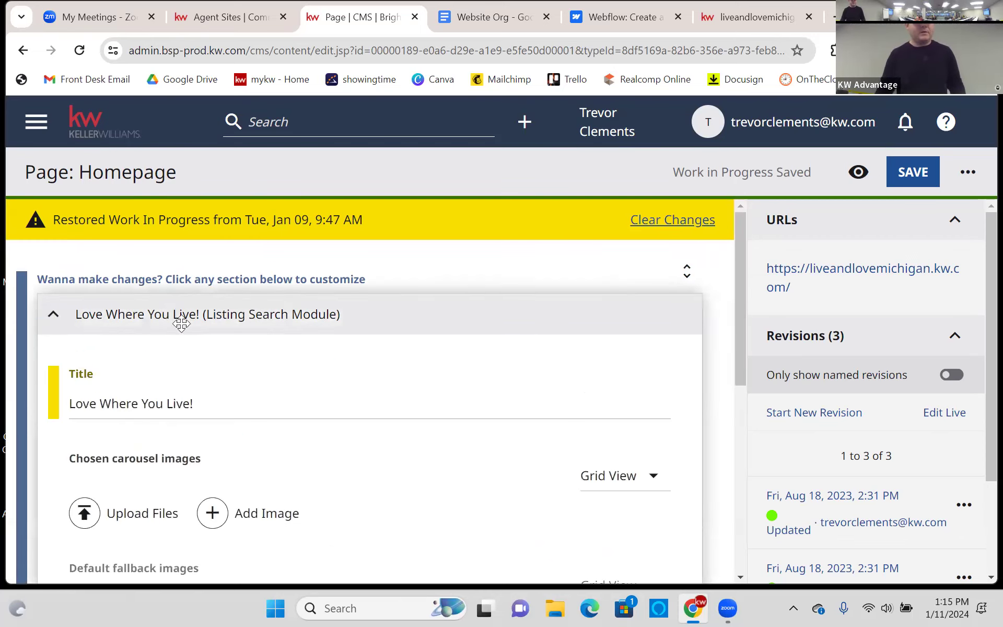
{"action": "scroll", "coordinate": [198, 331], "scroll_direction": "down", "scroll_amount": 1}
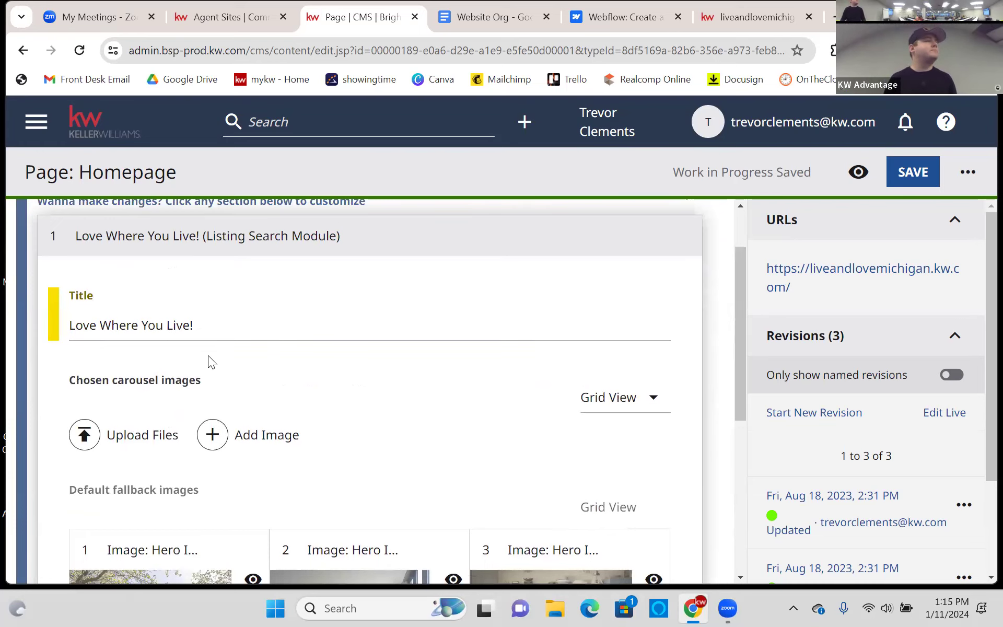
{"action": "scroll", "coordinate": [268, 379], "scroll_direction": "up", "scroll_amount": 1}
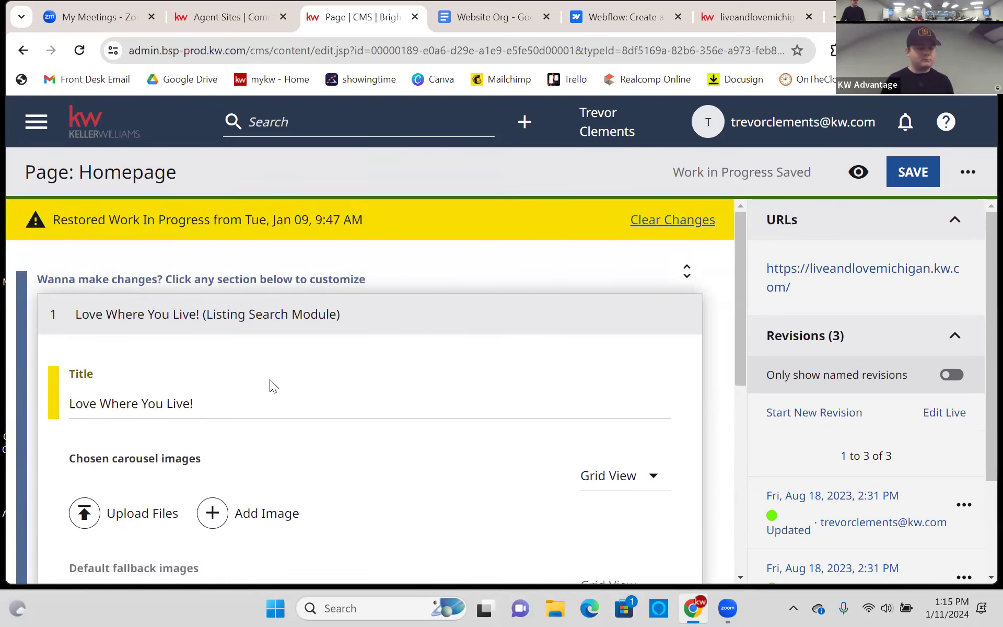
{"action": "scroll", "coordinate": [281, 372], "scroll_direction": "down", "scroll_amount": 2}
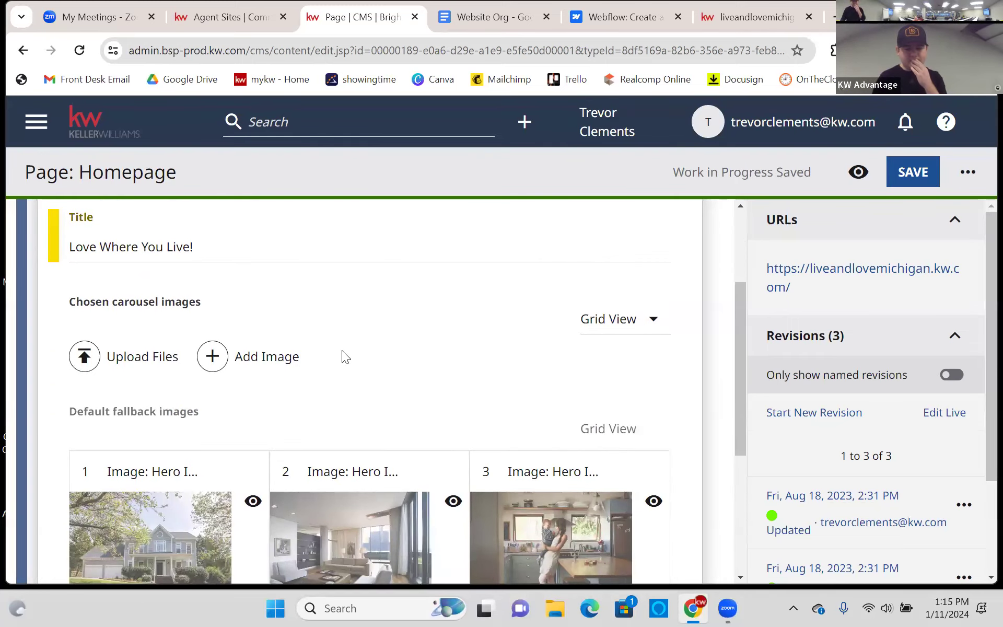
{"action": "scroll", "coordinate": [354, 346], "scroll_direction": "up", "scroll_amount": 2}
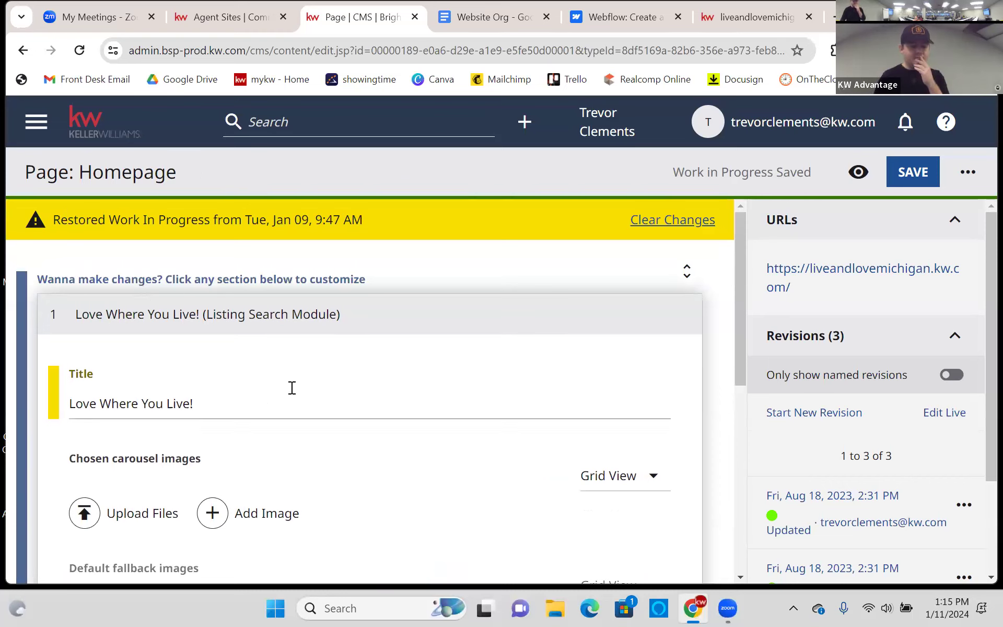
{"action": "left_click", "coordinate": [331, 414]}
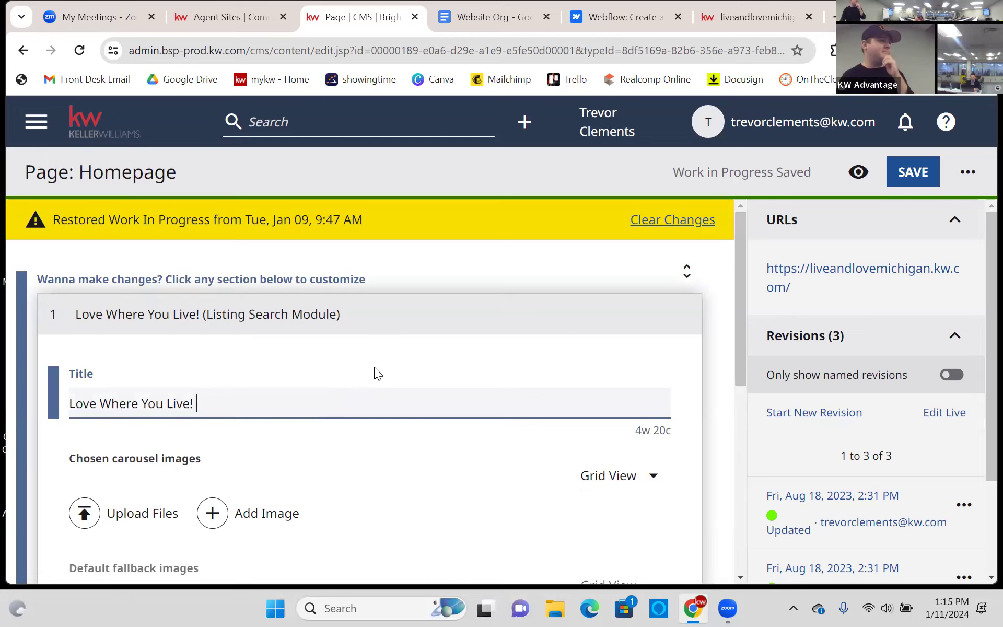
{"action": "scroll", "coordinate": [376, 375], "scroll_direction": "down", "scroll_amount": 1}
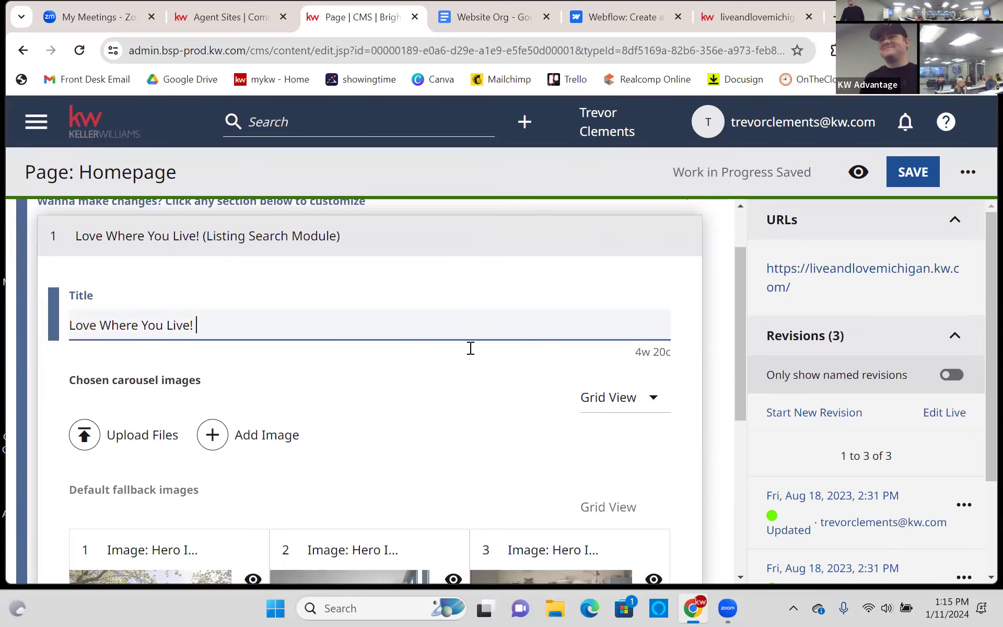
{"action": "scroll", "coordinate": [417, 392], "scroll_direction": "down", "scroll_amount": 2}
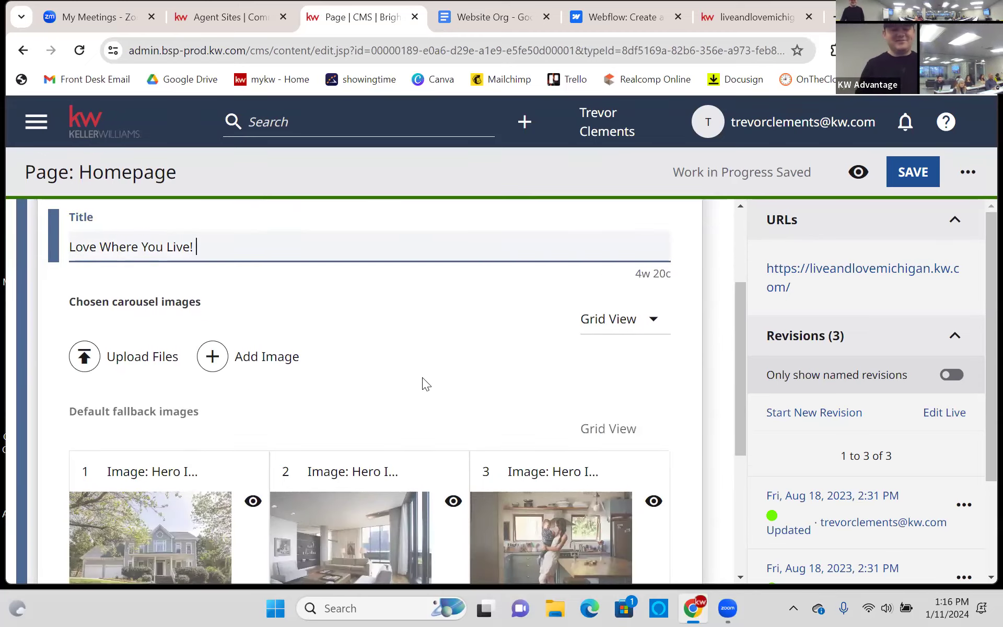
{"action": "scroll", "coordinate": [440, 348], "scroll_direction": "down", "scroll_amount": 3}
{"action": "scroll", "coordinate": [454, 348], "scroll_direction": "up", "scroll_amount": 3}
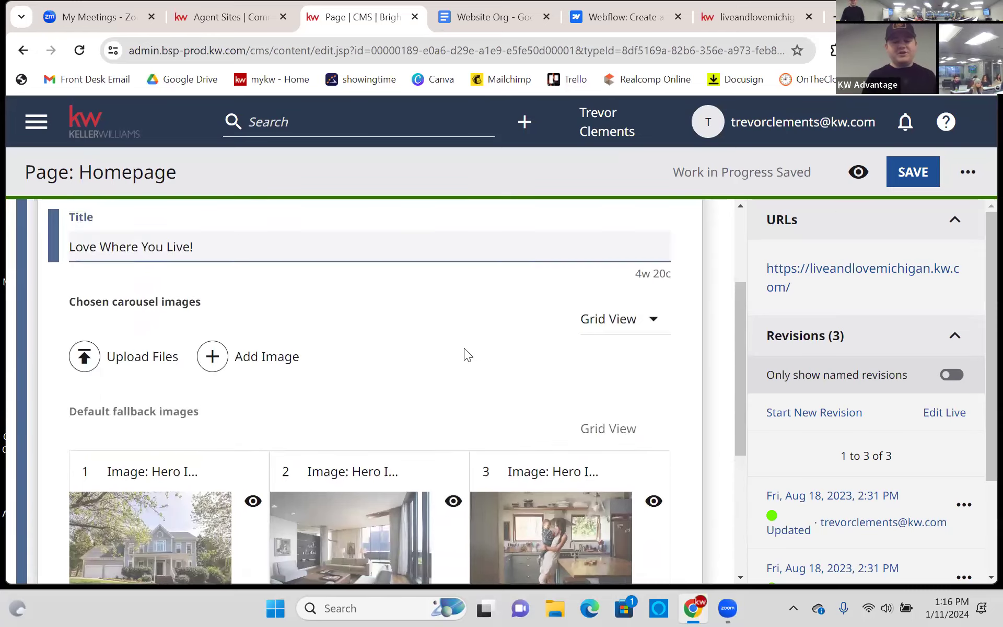
{"action": "left_click", "coordinate": [912, 173]}
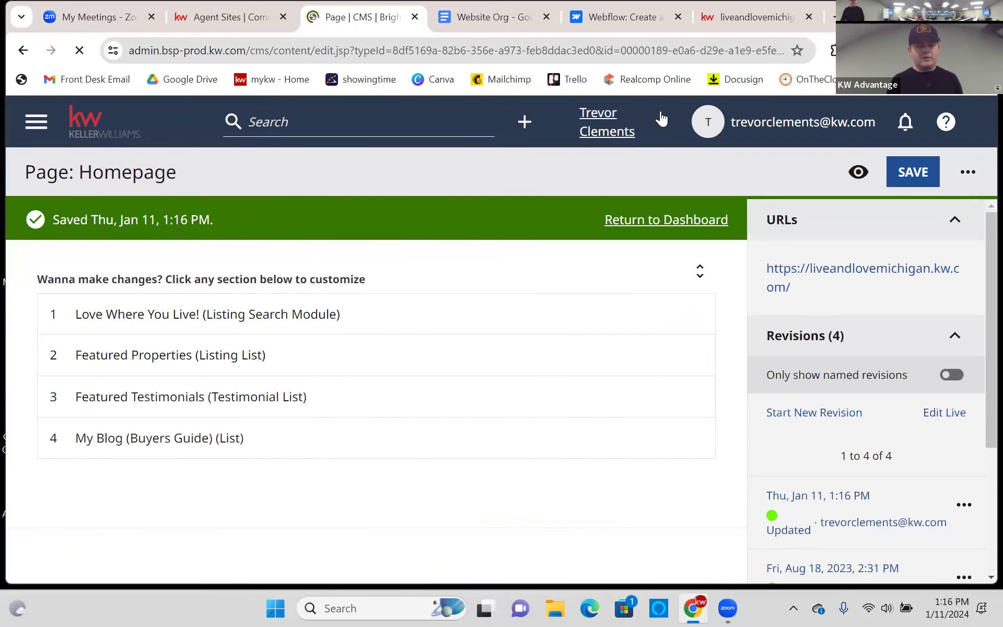
{"action": "left_click", "coordinate": [748, 17]}
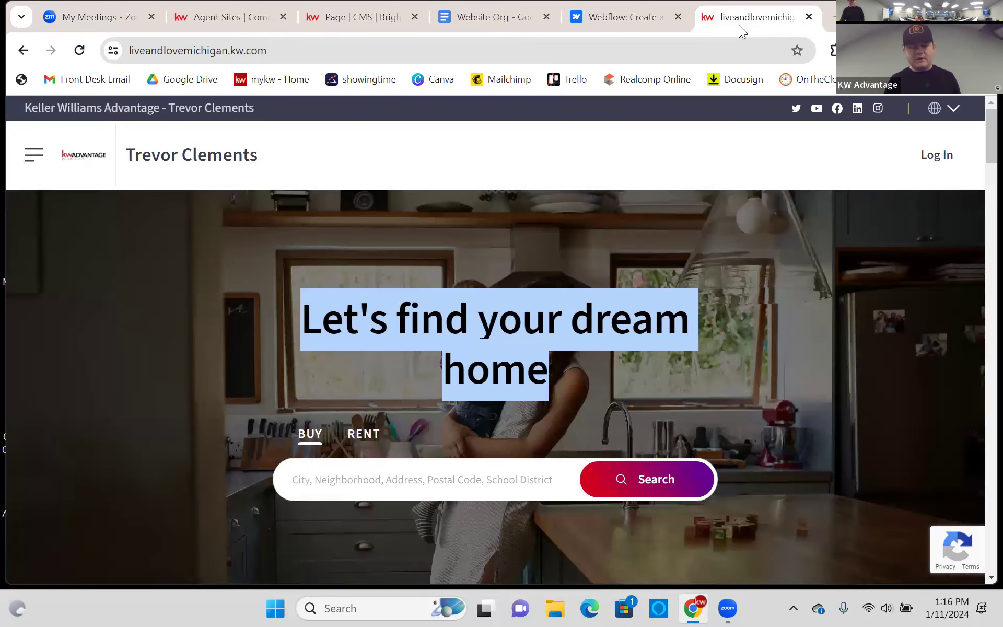
{"action": "left_click", "coordinate": [79, 50]}
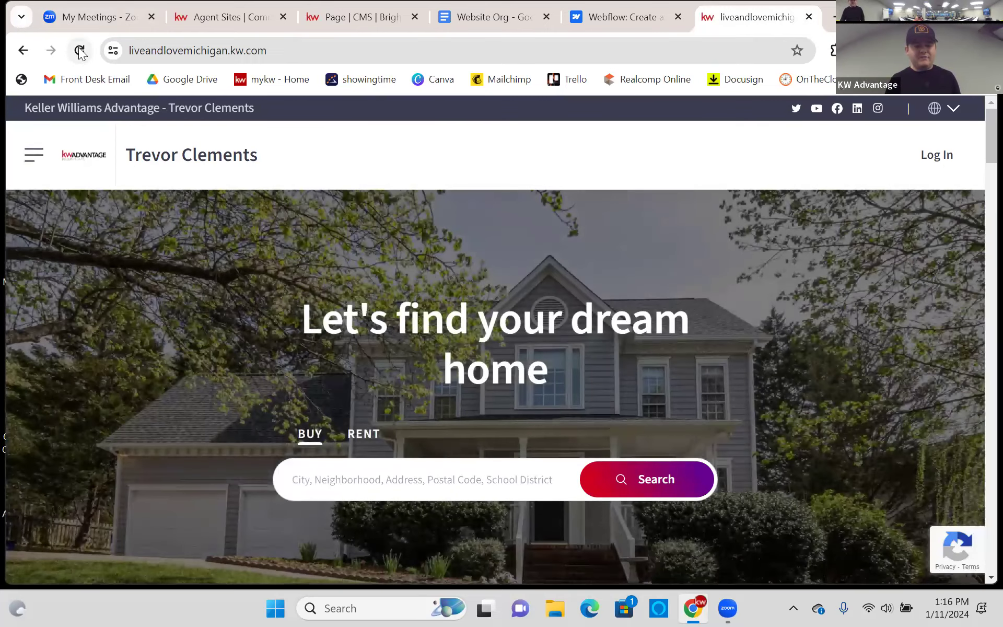
{"action": "left_click", "coordinate": [80, 50]}
{"action": "left_click_drag", "start_coordinate": [302, 309], "coordinate": [566, 391]}
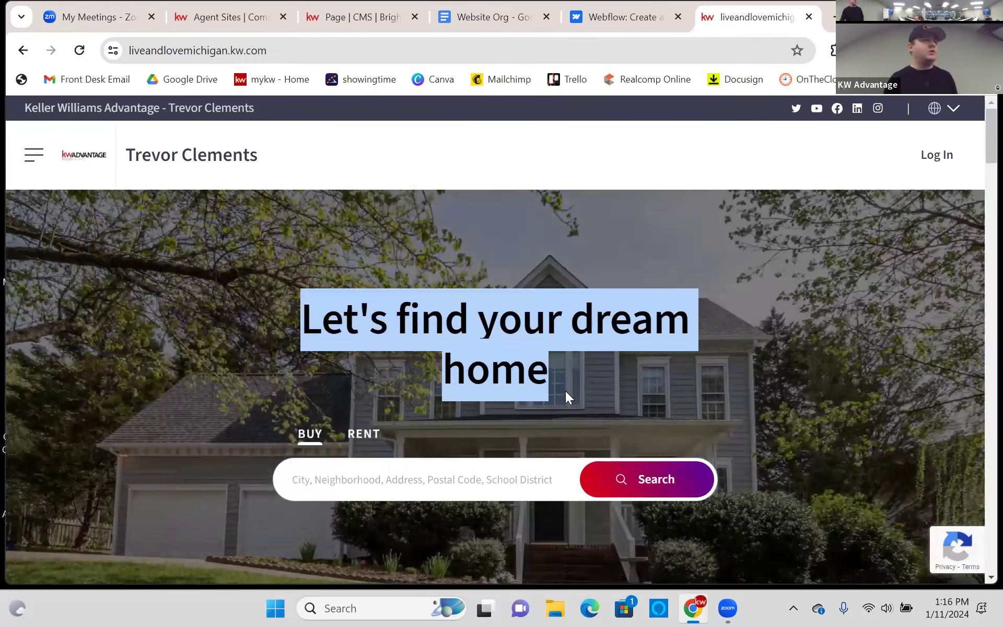
{"action": "left_click", "coordinate": [255, 329]}
{"action": "scroll", "coordinate": [265, 303], "scroll_direction": "down", "scroll_amount": 1}
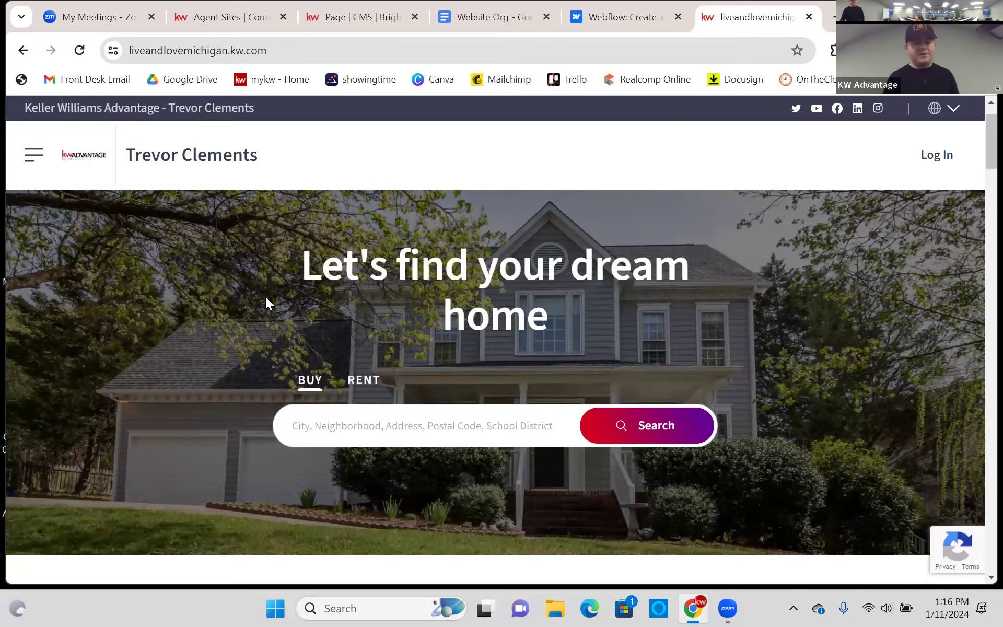
{"action": "left_click", "coordinate": [320, 22]}
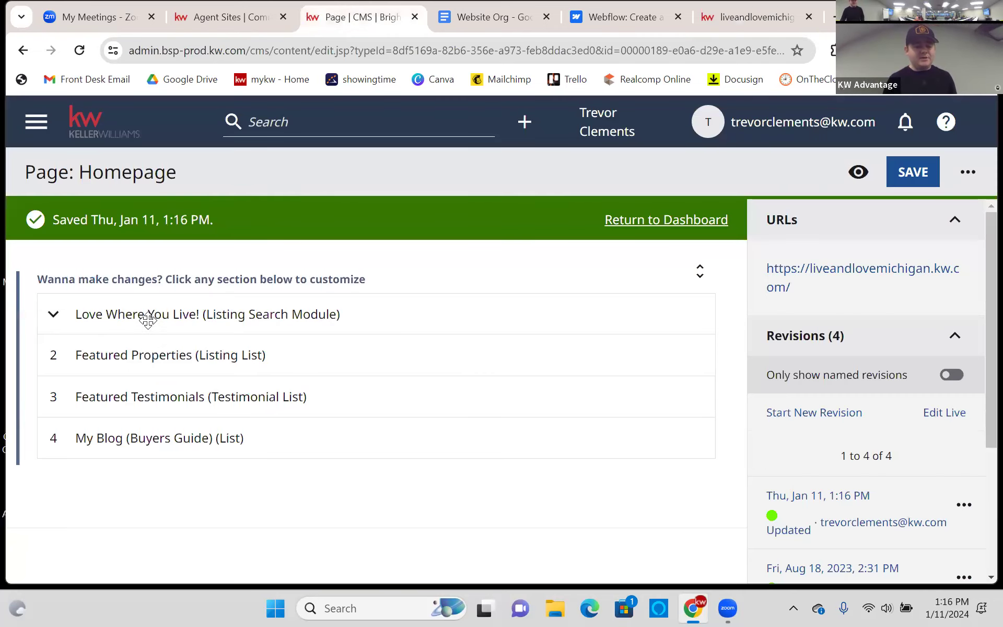
{"action": "left_click", "coordinate": [148, 321]}
{"action": "scroll", "coordinate": [157, 318], "scroll_direction": "down", "scroll_amount": 4}
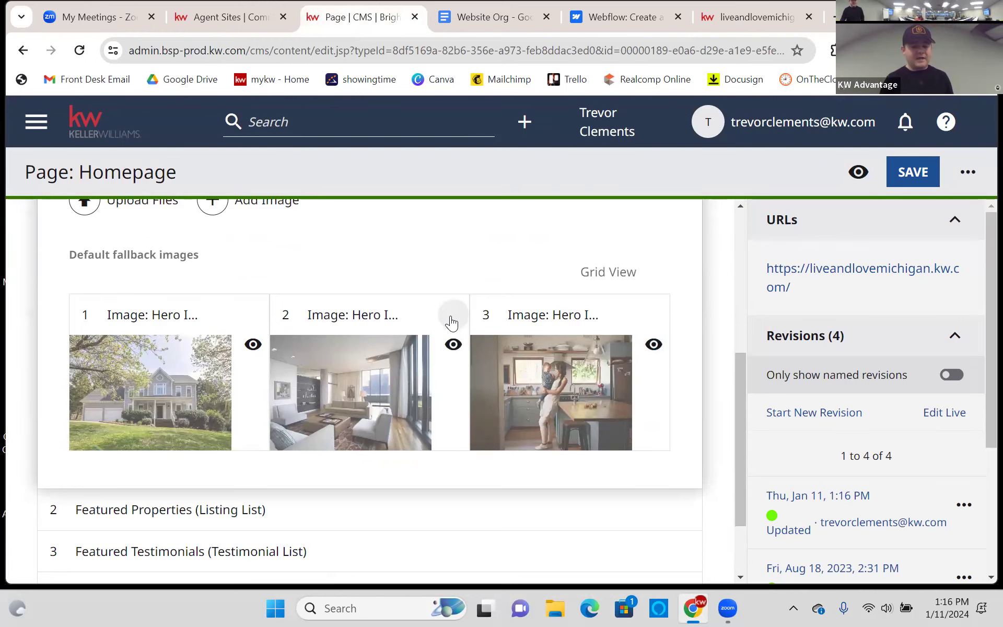
{"action": "scroll", "coordinate": [438, 264], "scroll_direction": "up", "scroll_amount": 1}
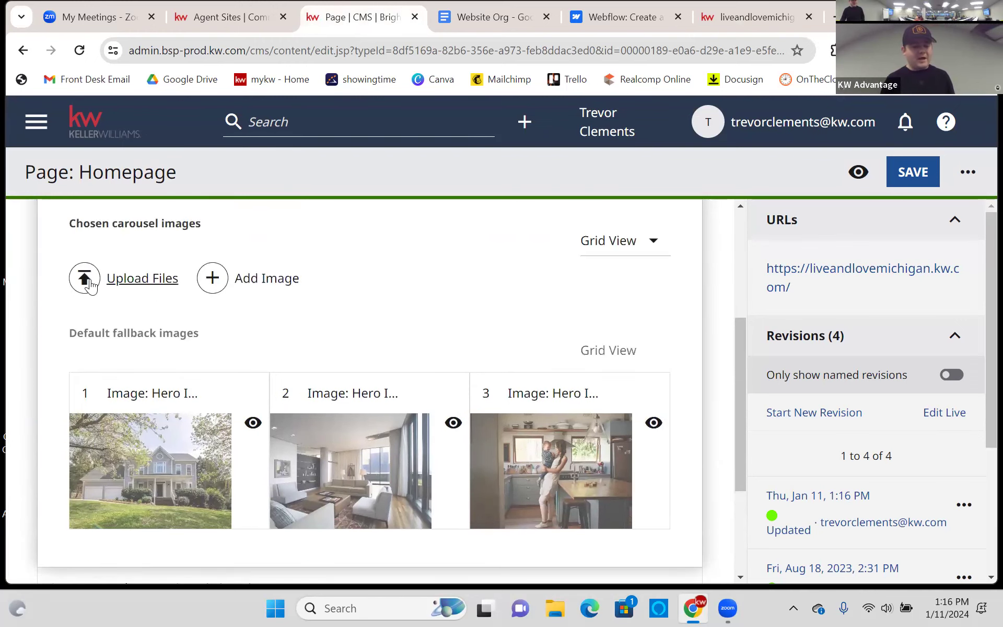
{"action": "left_click", "coordinate": [630, 251]}
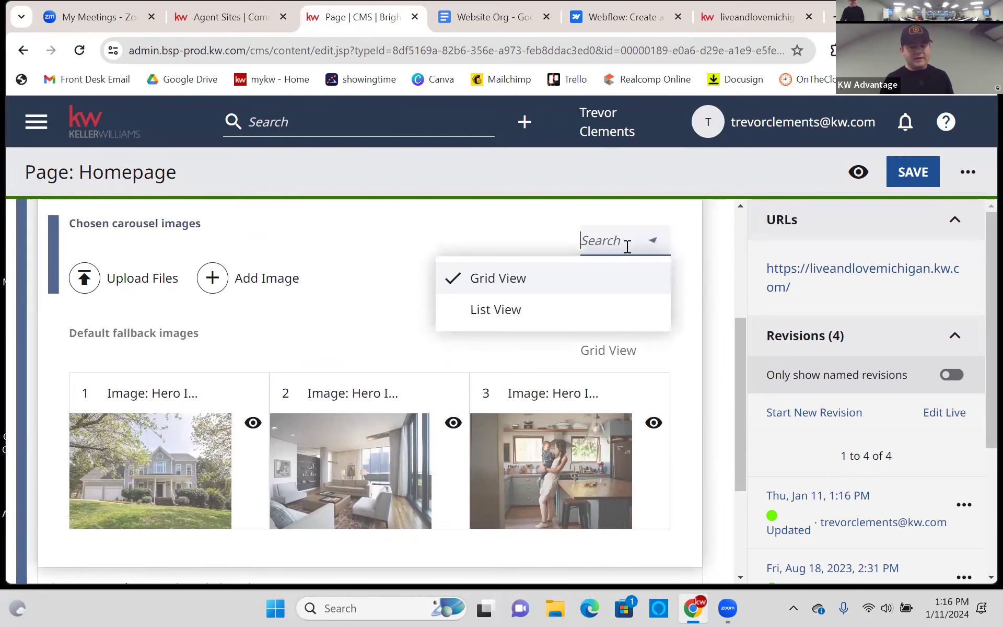
{"action": "left_click", "coordinate": [483, 307]}
{"action": "scroll", "coordinate": [541, 290], "scroll_direction": "up", "scroll_amount": 3}
{"action": "scroll", "coordinate": [541, 290], "scroll_direction": "down", "scroll_amount": 6}
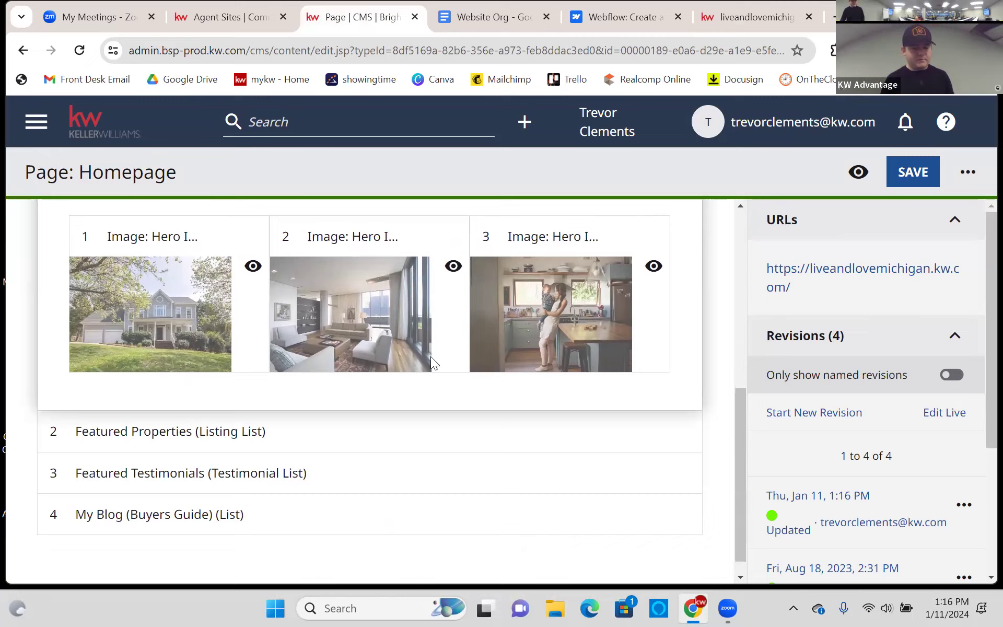
{"action": "scroll", "coordinate": [280, 364], "scroll_direction": "up", "scroll_amount": 3}
{"action": "scroll", "coordinate": [289, 341], "scroll_direction": "up", "scroll_amount": 3}
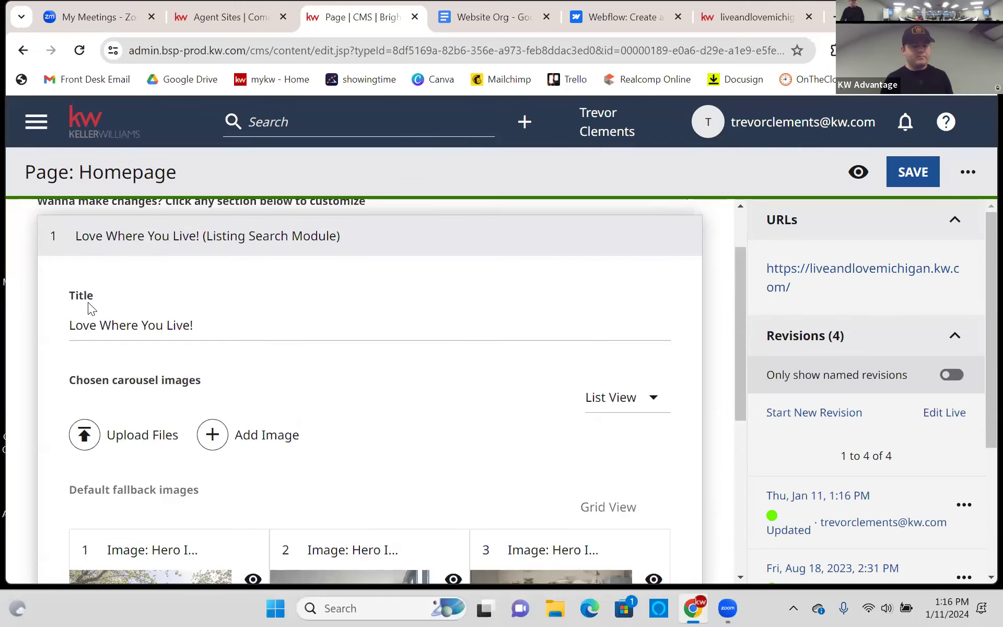
{"action": "left_click", "coordinate": [68, 235]}
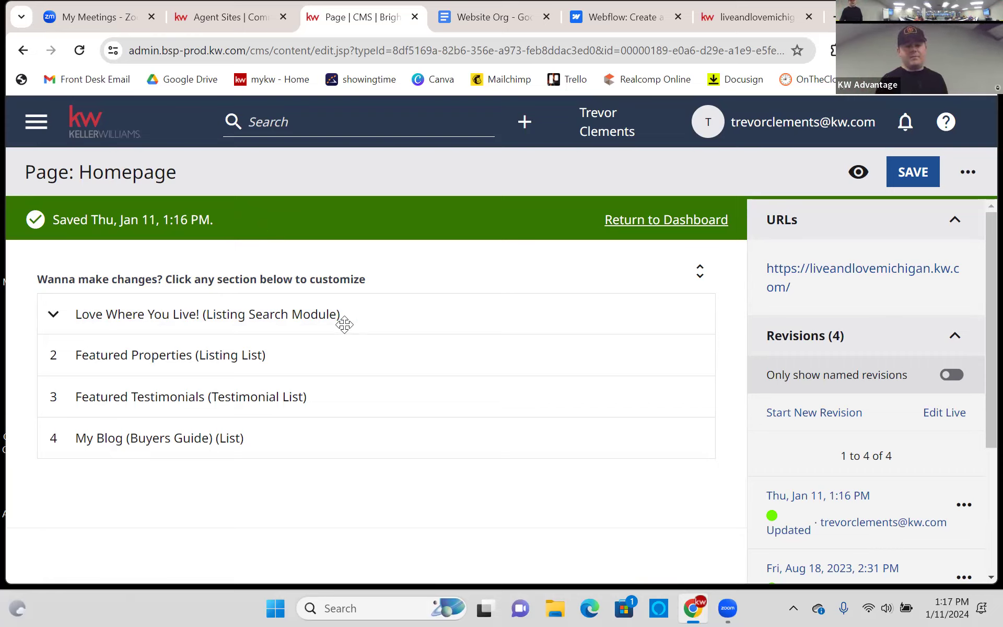
{"action": "left_click", "coordinate": [163, 316]}
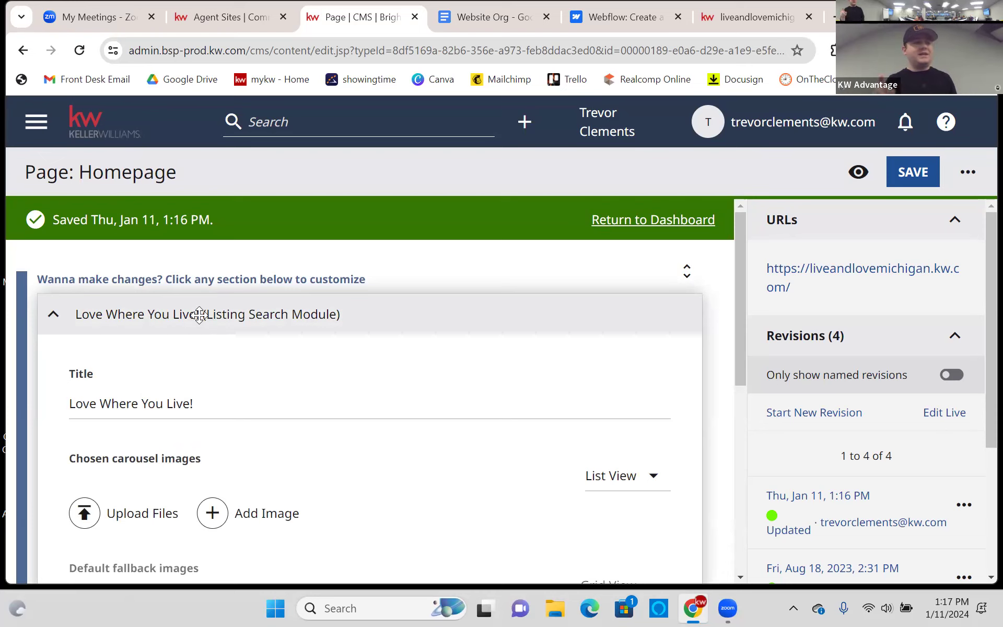
{"action": "left_click", "coordinate": [256, 314]}
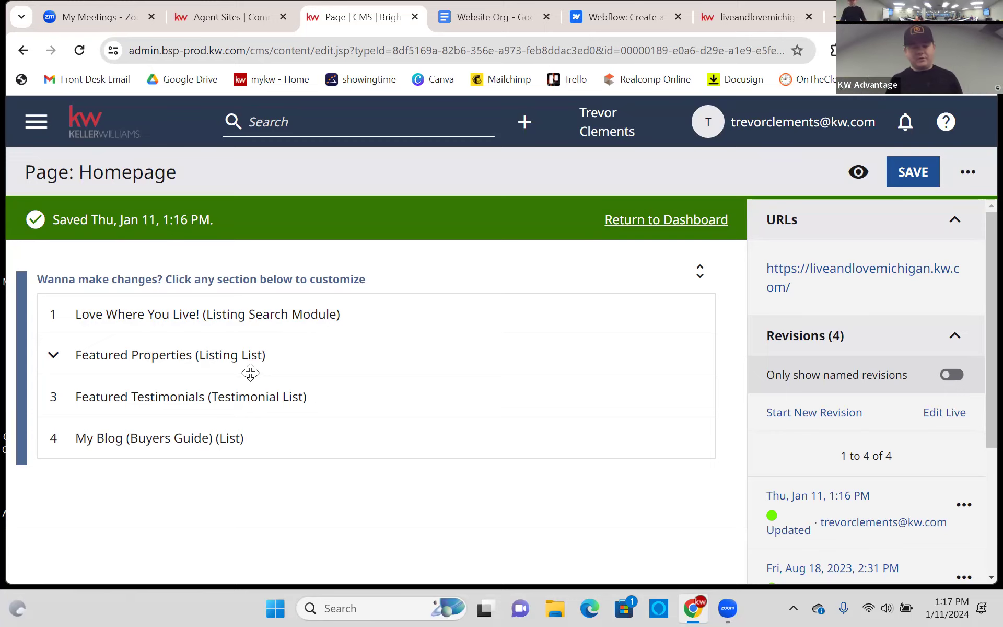
- Set the Featured Properties module's Display Or Hide Module option to Display
{"action": "left_click_drag", "start_coordinate": [146, 356], "coordinate": [151, 356]}
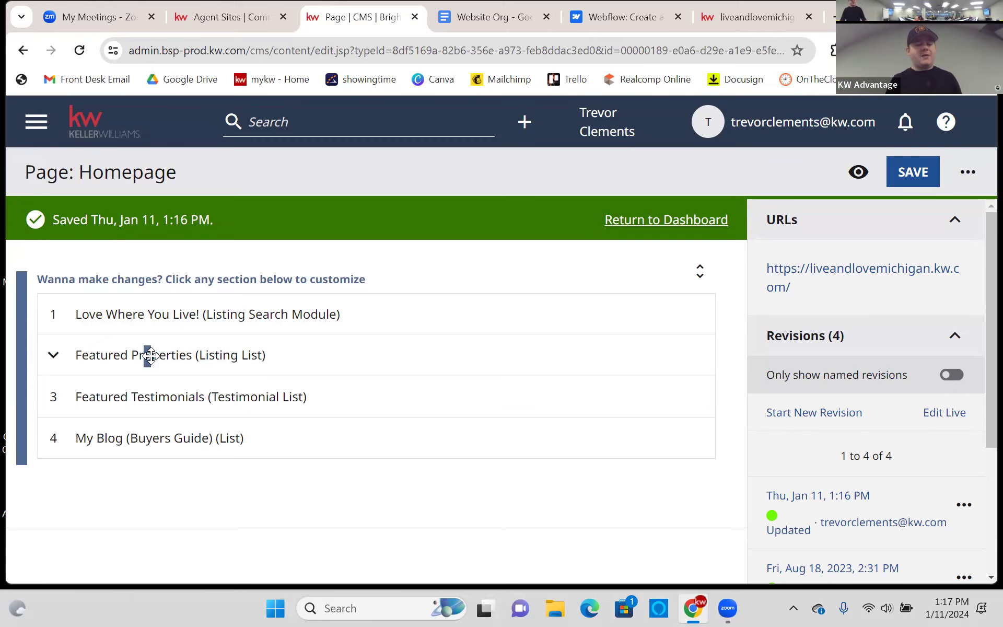
{"action": "left_click", "coordinate": [150, 355]}
{"action": "scroll", "coordinate": [264, 330], "scroll_direction": "down", "scroll_amount": 3}
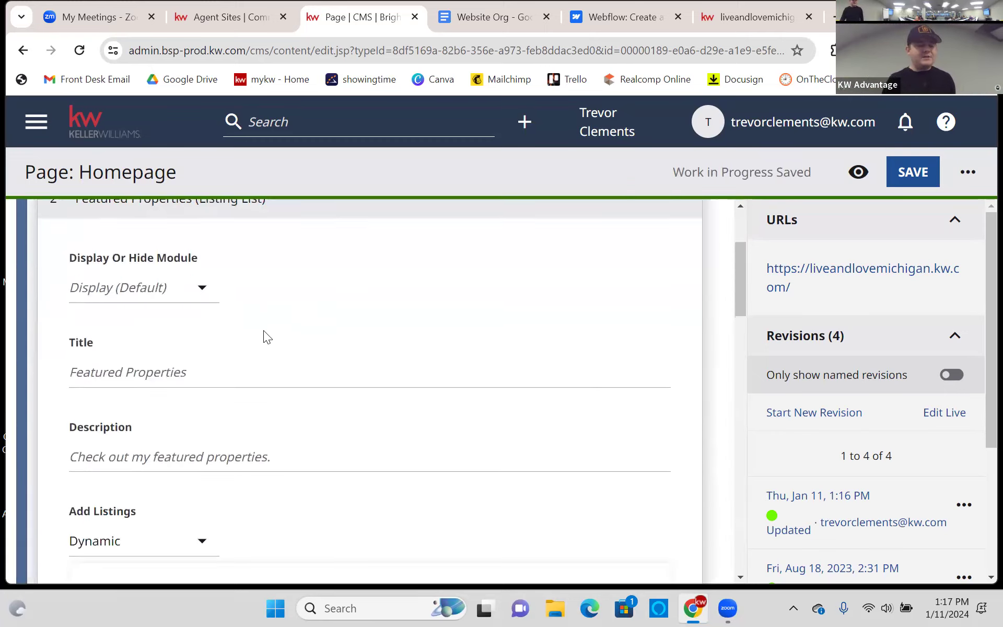
{"action": "left_click", "coordinate": [179, 301]}
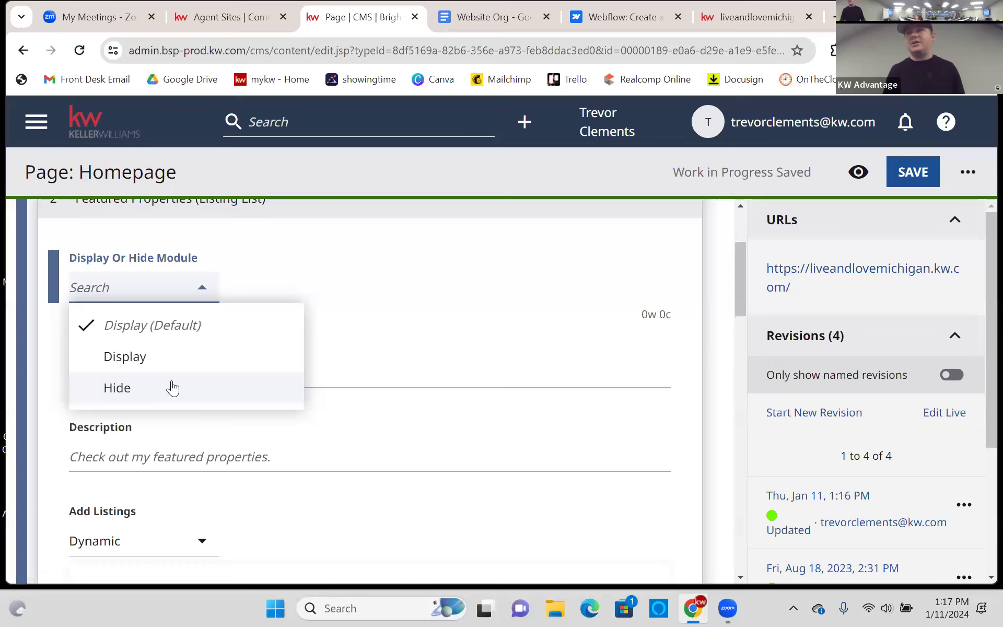
{"action": "left_click", "coordinate": [182, 357]}
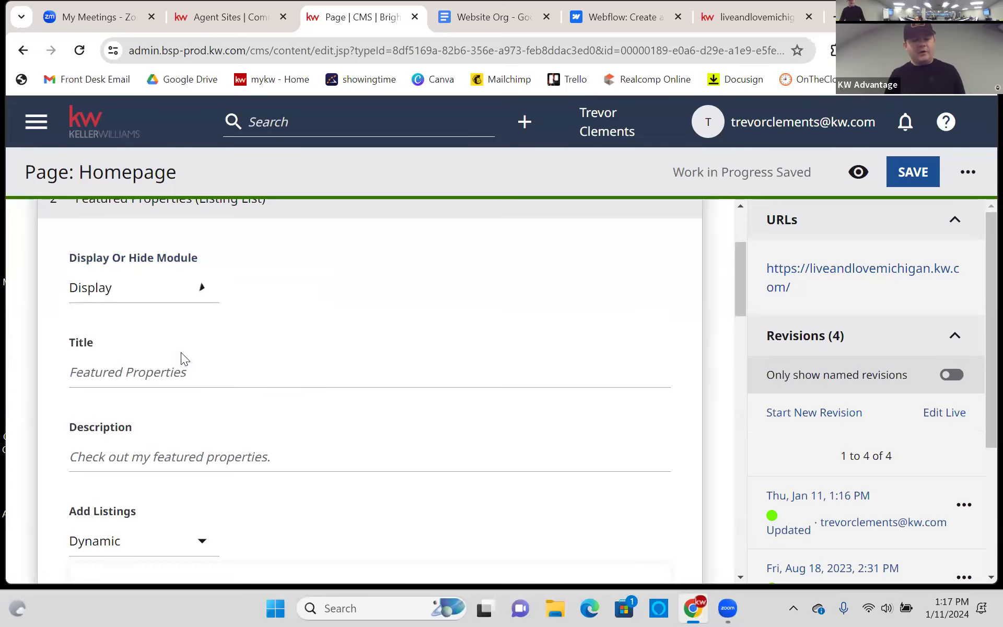
- Select the Featured Properties title field, then switch to the live homepage
{"action": "scroll", "coordinate": [314, 282], "scroll_direction": "down", "scroll_amount": 2}
{"action": "left_click", "coordinate": [261, 290]}
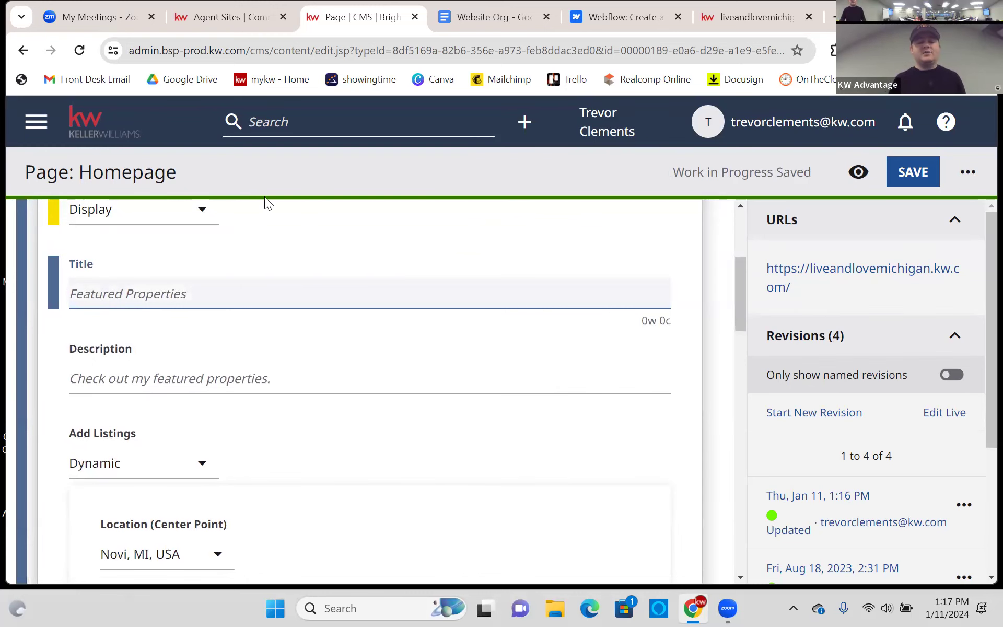
{"action": "left_click", "coordinate": [757, 19]}
- Highlight the Featured Properties heading and subtitle on the live homepage to compare them
{"action": "scroll", "coordinate": [515, 298], "scroll_direction": "down", "scroll_amount": 4}
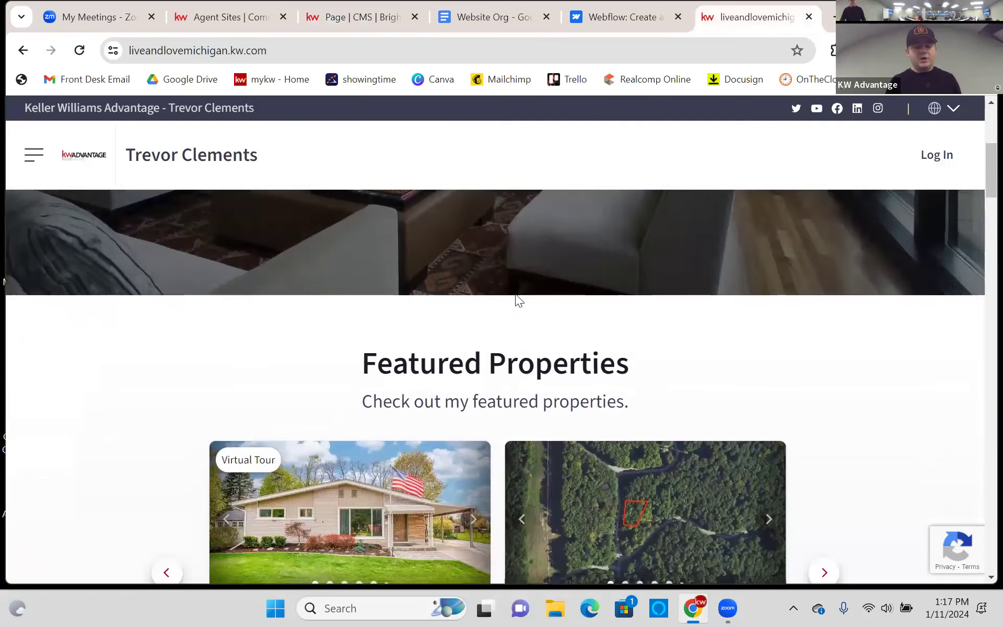
{"action": "left_click_drag", "start_coordinate": [370, 359], "coordinate": [635, 370]}
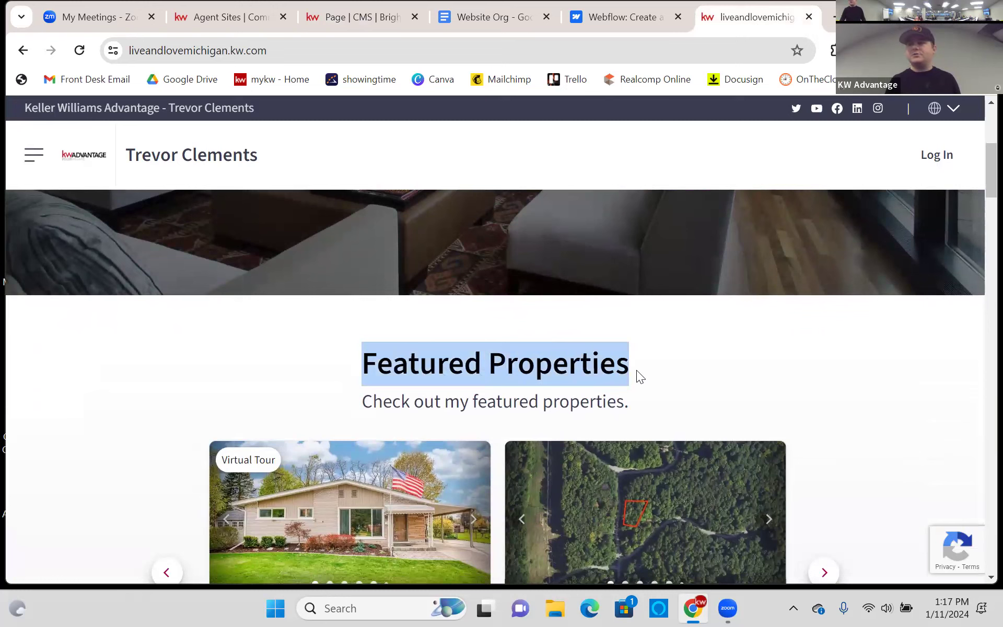
{"action": "left_click", "coordinate": [418, 387]}
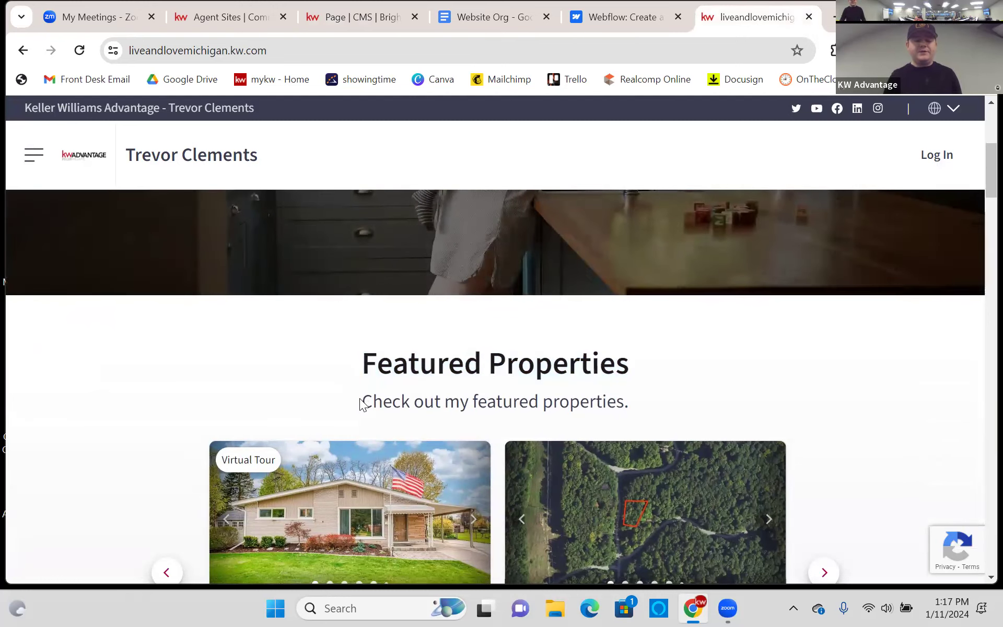
{"action": "left_click_drag", "start_coordinate": [360, 404], "coordinate": [560, 427]}
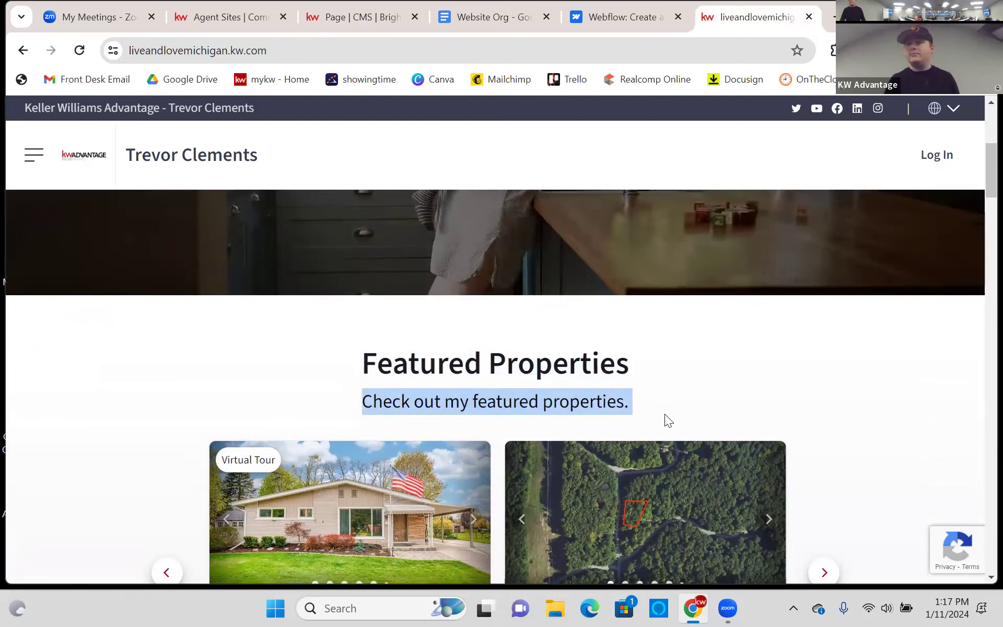
{"action": "left_click", "coordinate": [688, 365]}
- Recheck the heading and 'Check out my featured properties.' subtitle, then return to the editor
{"action": "scroll", "coordinate": [473, 322], "scroll_direction": "down", "scroll_amount": 1}
{"action": "left_click_drag", "start_coordinate": [362, 287], "coordinate": [649, 297]}
{"action": "left_click_drag", "start_coordinate": [361, 323], "coordinate": [644, 324]}
{"action": "left_click", "coordinate": [668, 289]}
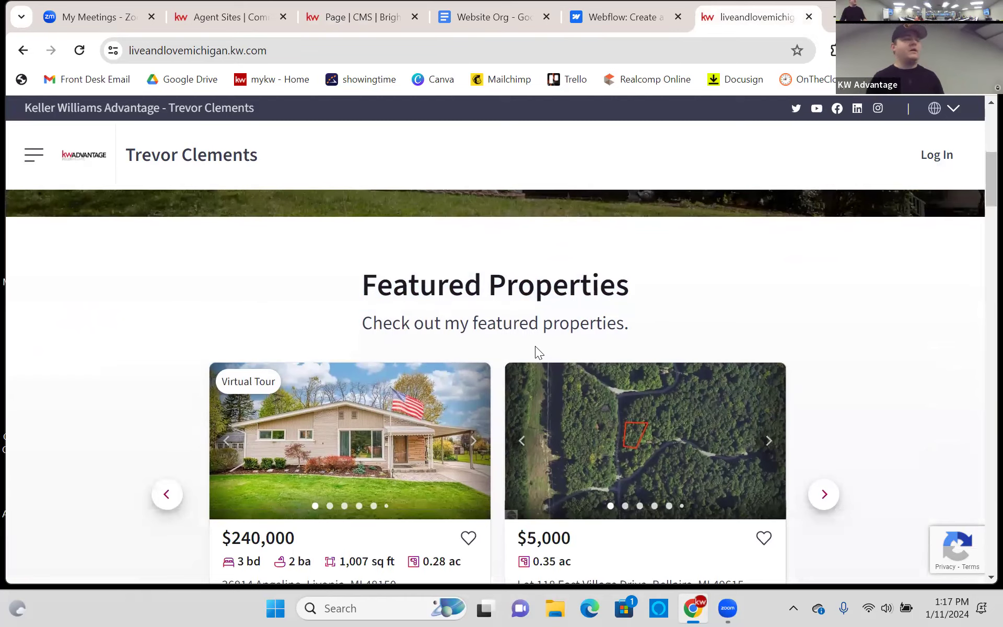
{"action": "left_click", "coordinate": [345, 20]}
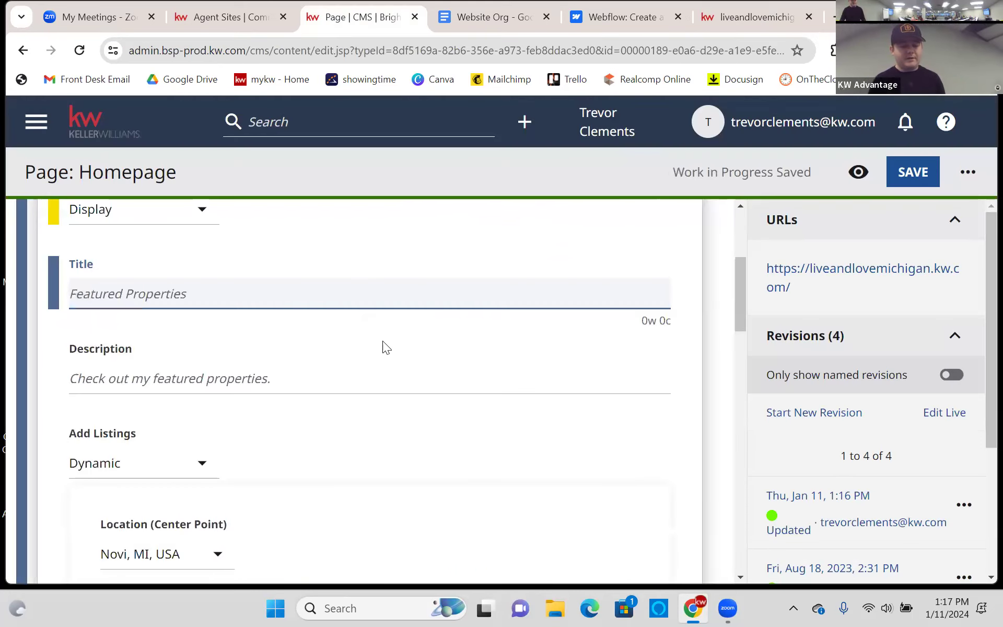
{"action": "scroll", "coordinate": [381, 347], "scroll_direction": "down", "scroll_amount": 3}
{"action": "left_click", "coordinate": [118, 306]}
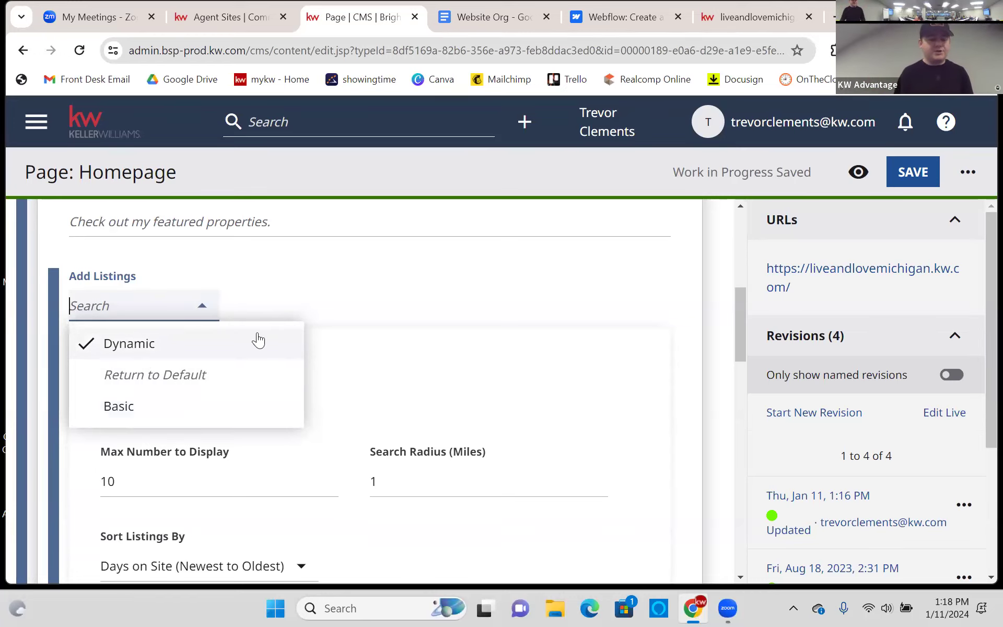
{"action": "left_click", "coordinate": [174, 347]}
{"action": "scroll", "coordinate": [325, 360], "scroll_direction": "down", "scroll_amount": 3}
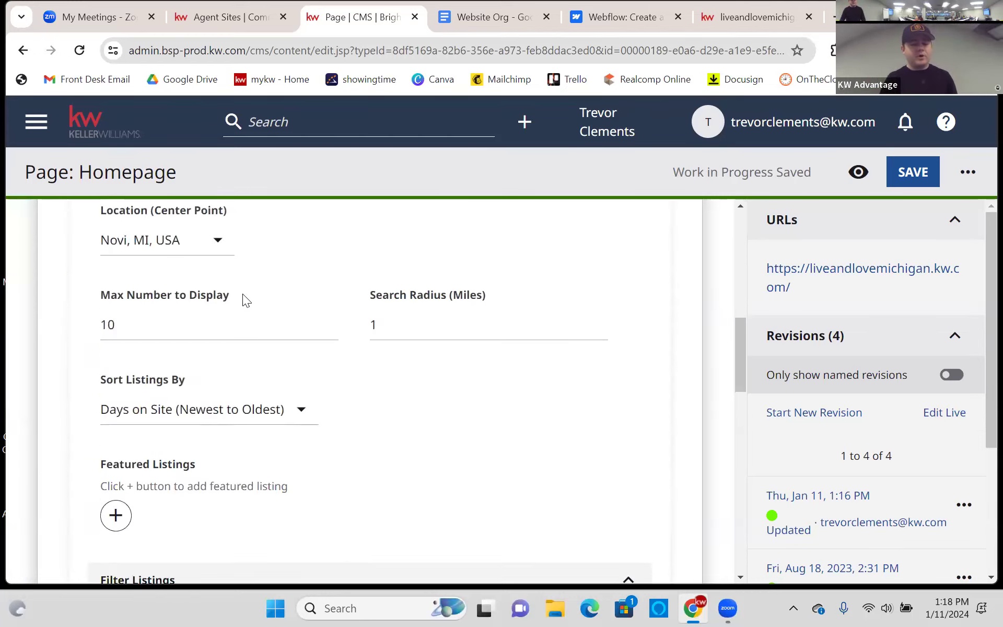
{"action": "scroll", "coordinate": [242, 298], "scroll_direction": "up", "scroll_amount": 2}
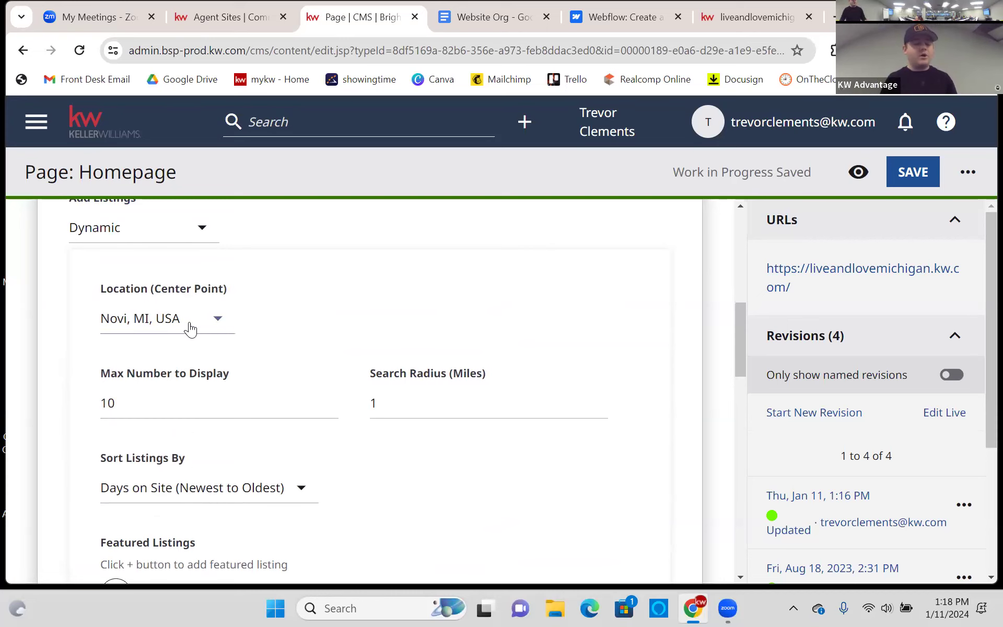
{"action": "scroll", "coordinate": [189, 318], "scroll_direction": "down", "scroll_amount": 2}
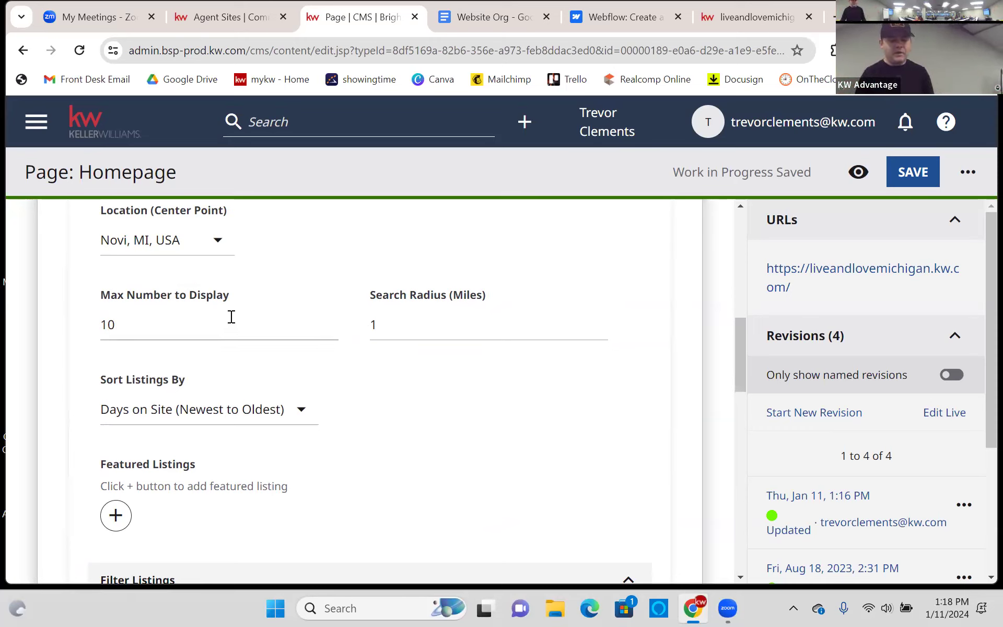
{"action": "left_click", "coordinate": [213, 324]}
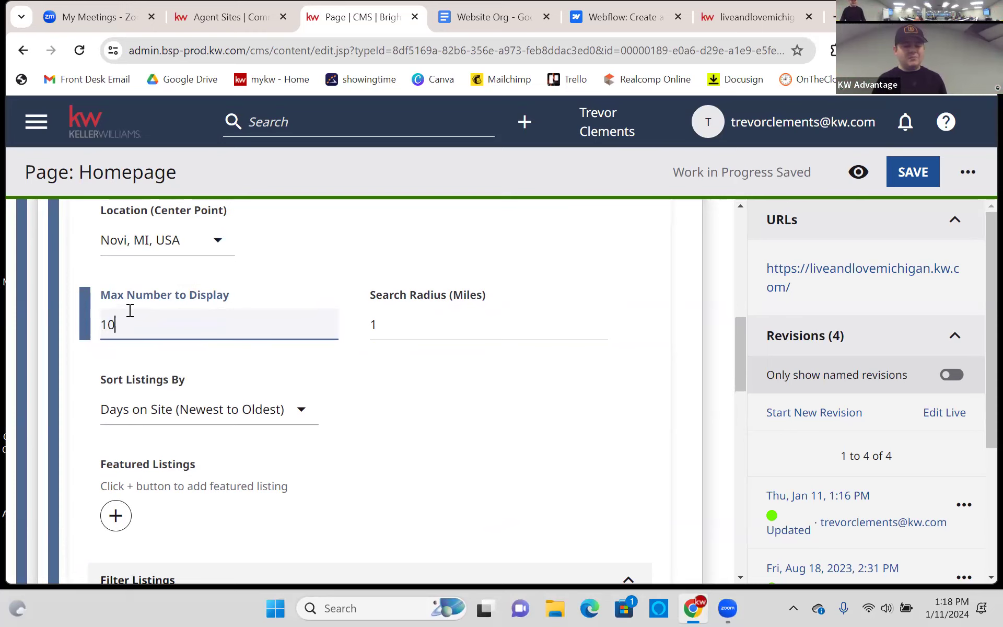
{"action": "scroll", "coordinate": [220, 313], "scroll_direction": "down", "scroll_amount": 1}
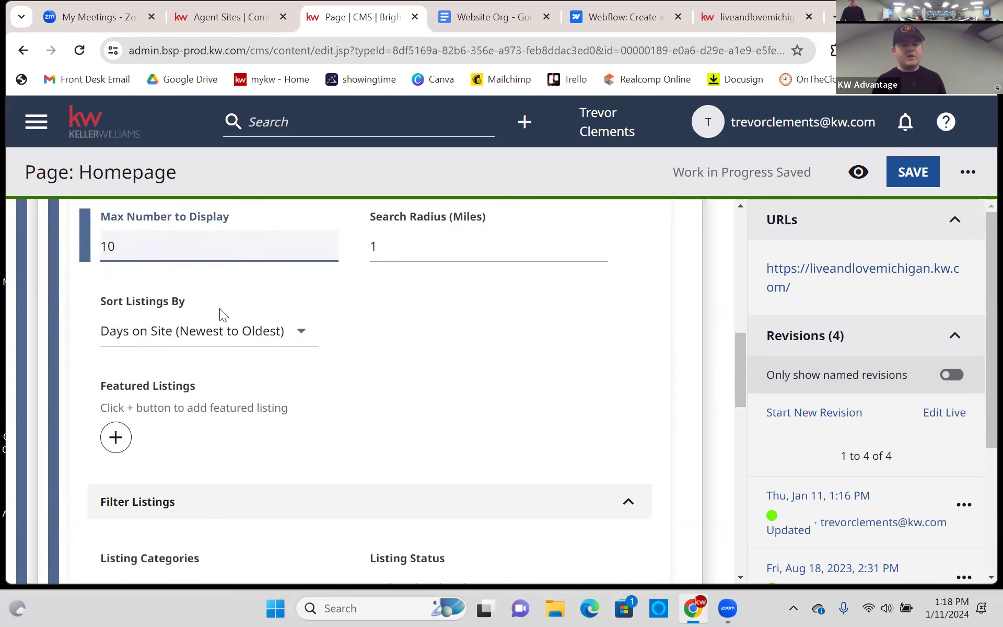
{"action": "left_click", "coordinate": [236, 338]}
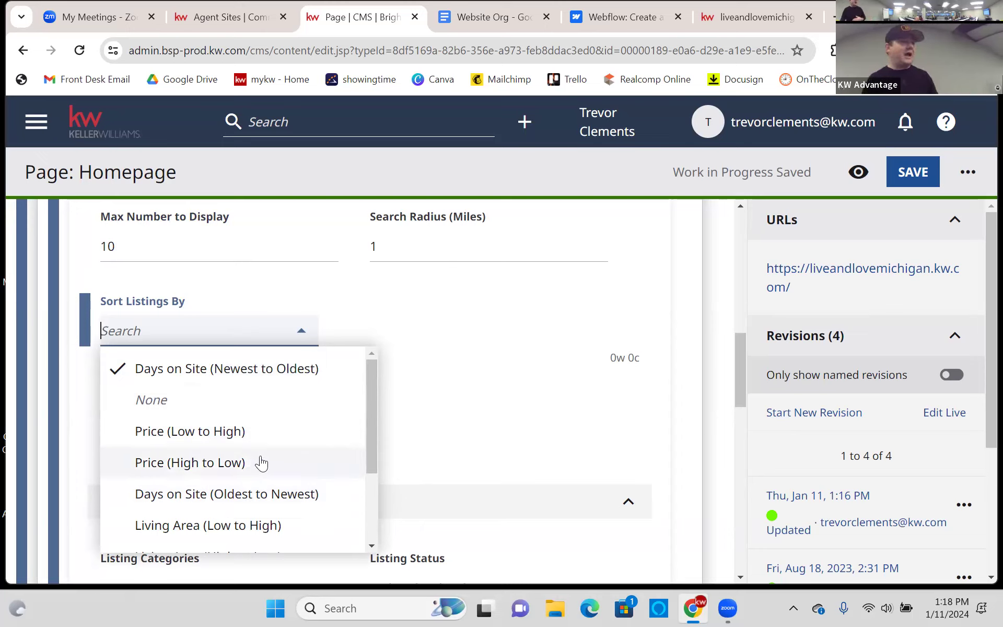
{"action": "left_click", "coordinate": [414, 316]}
{"action": "scroll", "coordinate": [423, 316], "scroll_direction": "down", "scroll_amount": 5}
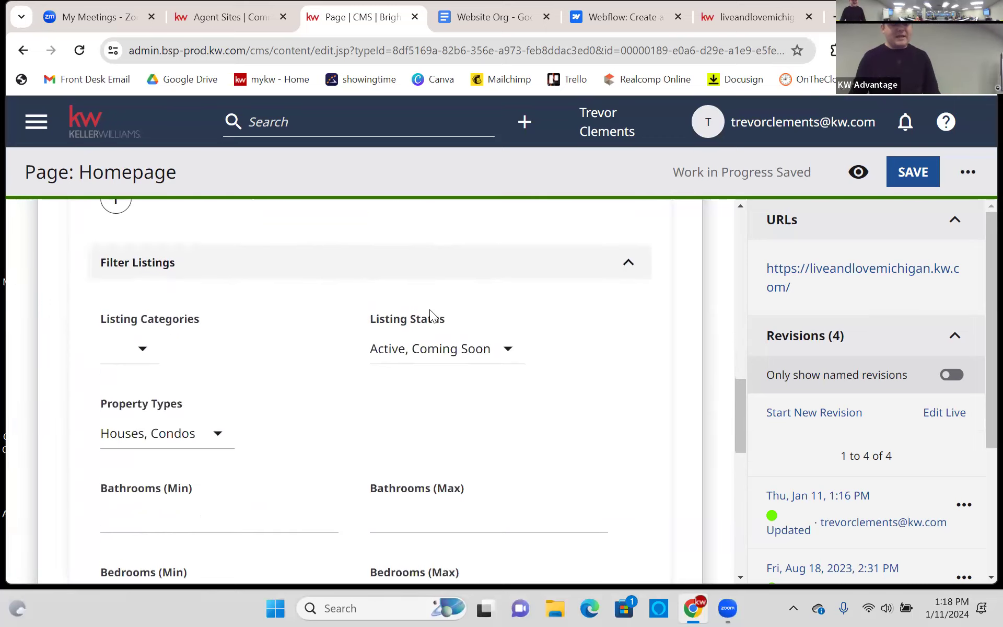
{"action": "scroll", "coordinate": [433, 307], "scroll_direction": "up", "scroll_amount": 3}
{"action": "scroll", "coordinate": [433, 307], "scroll_direction": "down", "scroll_amount": 1}
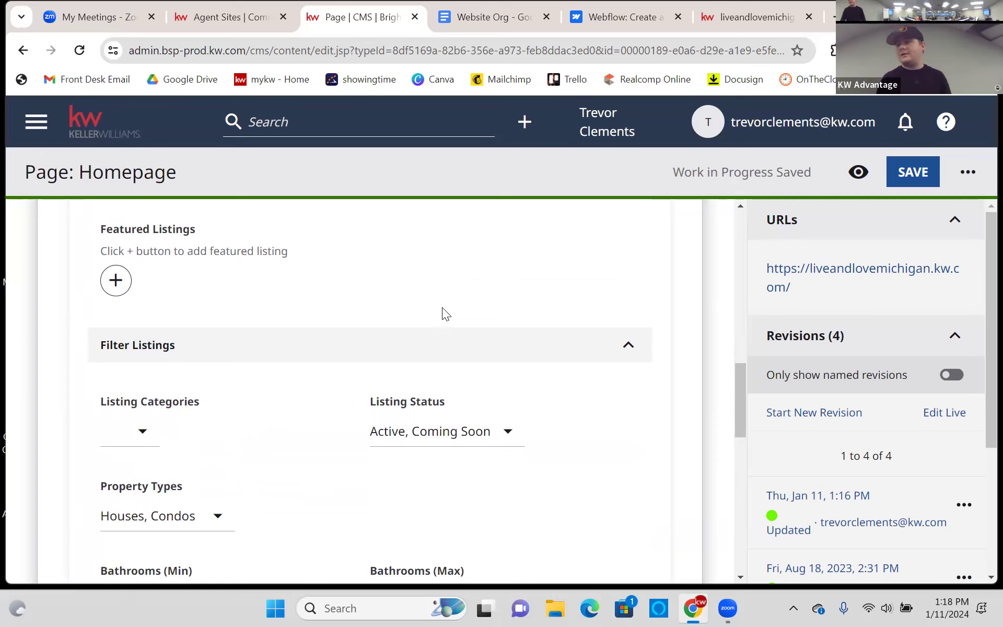
{"action": "scroll", "coordinate": [366, 293], "scroll_direction": "down", "scroll_amount": 3}
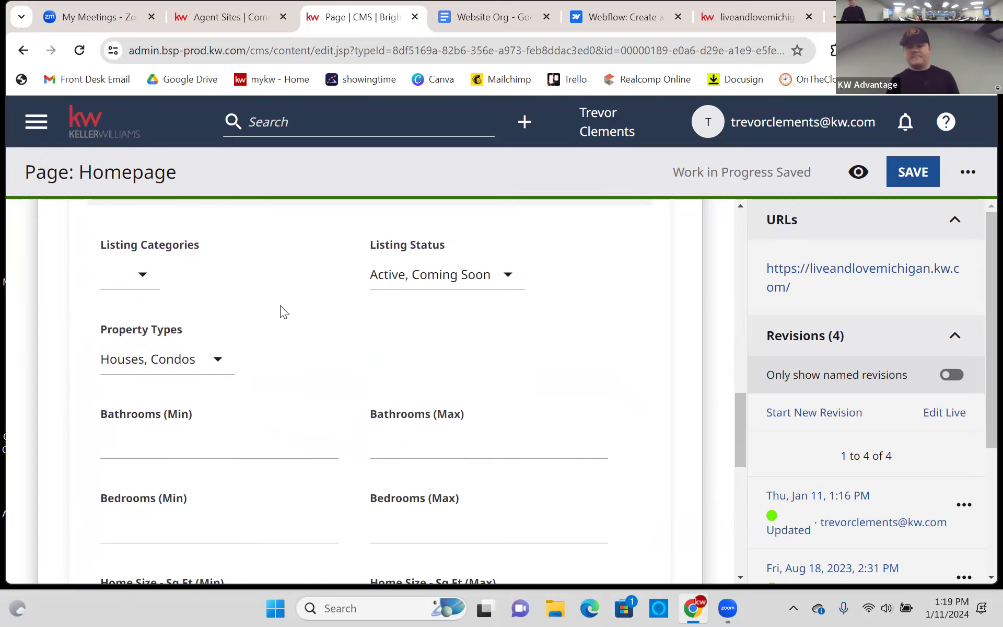
{"action": "left_click", "coordinate": [121, 276]}
{"action": "left_click", "coordinate": [234, 264]}
{"action": "scroll", "coordinate": [277, 313], "scroll_direction": "down", "scroll_amount": 3}
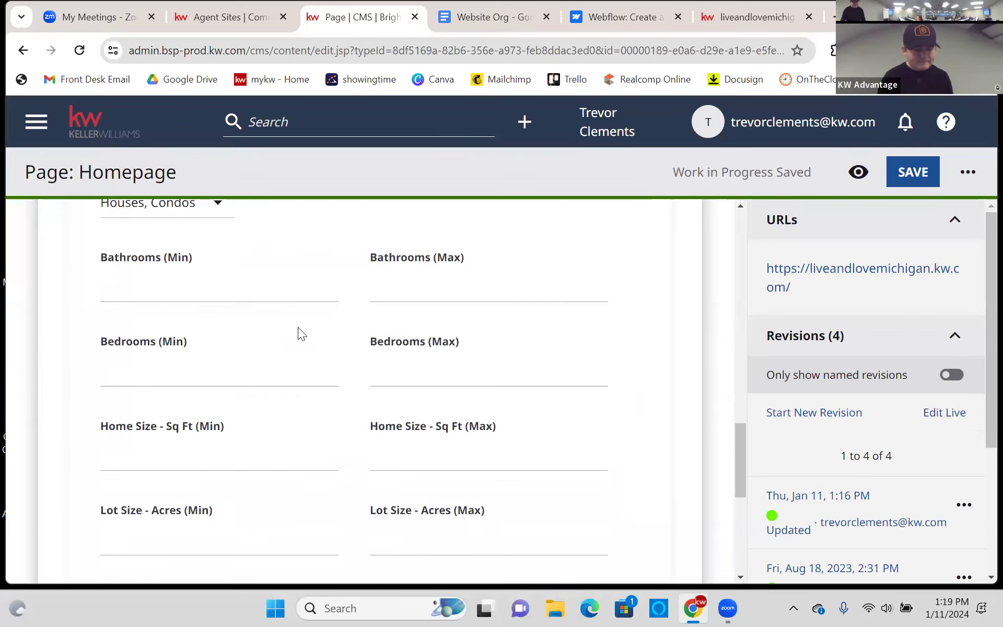
{"action": "scroll", "coordinate": [335, 348], "scroll_direction": "down", "scroll_amount": 3}
{"action": "scroll", "coordinate": [342, 353], "scroll_direction": "down", "scroll_amount": 2}
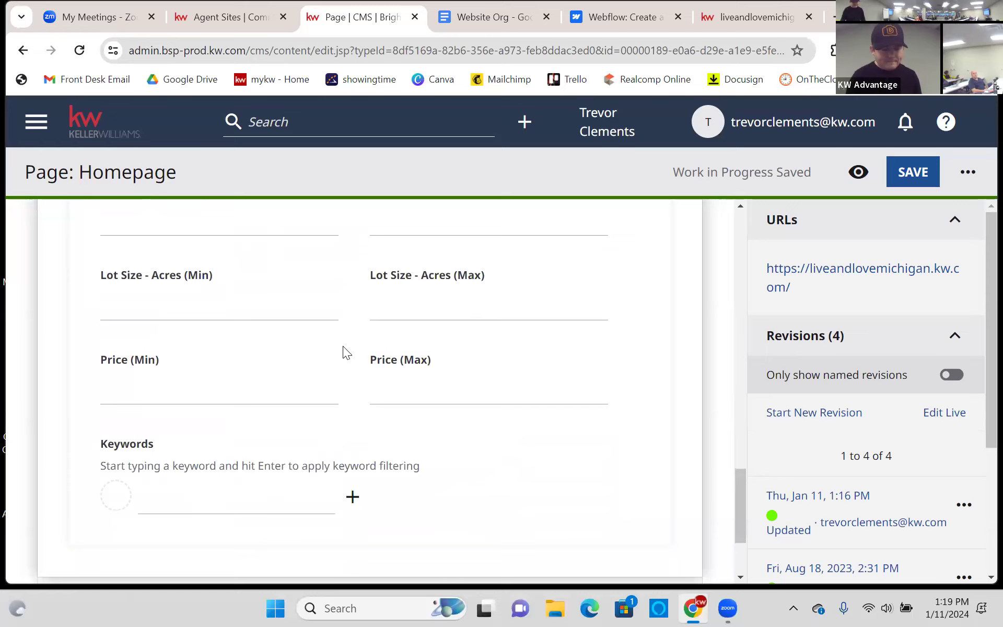
{"action": "scroll", "coordinate": [343, 345], "scroll_direction": "down", "scroll_amount": 1}
{"action": "scroll", "coordinate": [346, 345], "scroll_direction": "up", "scroll_amount": 10}
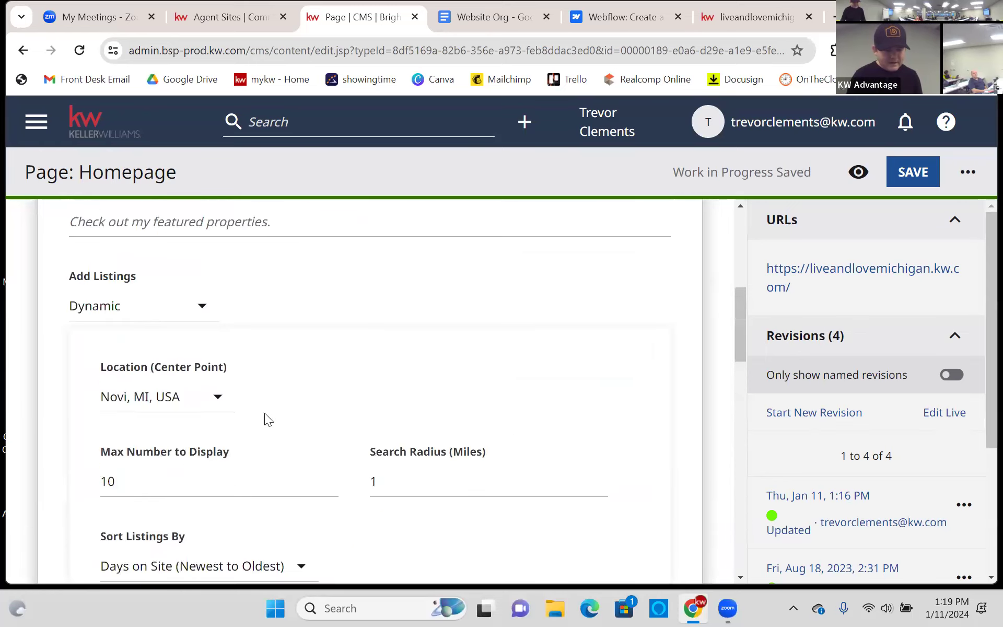
- Try the Novi office address, then search for and select 'Canton, MI' as the centre point
{"action": "left_click", "coordinate": [207, 400]}
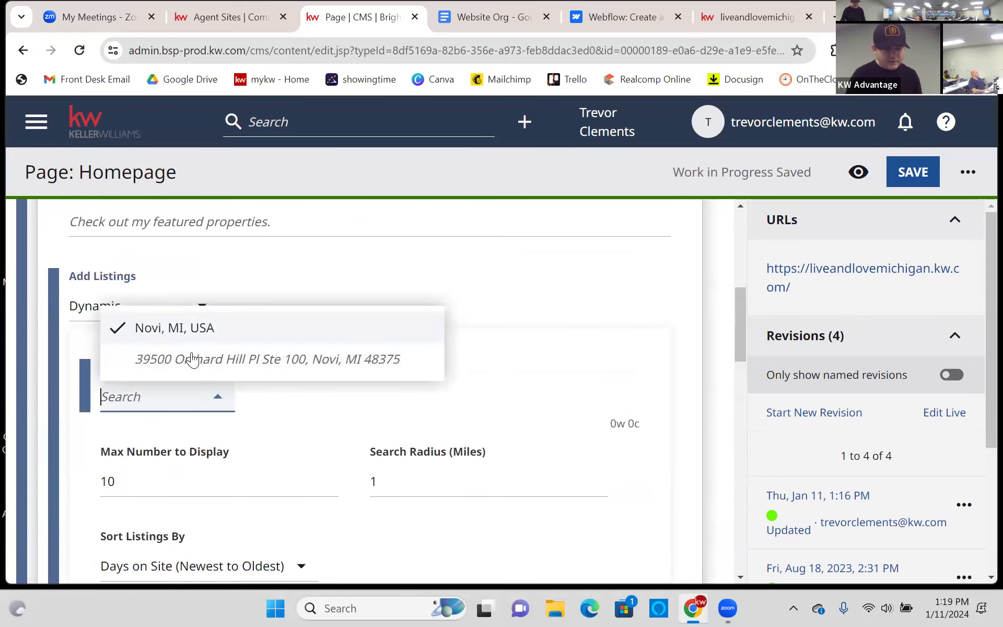
{"action": "left_click", "coordinate": [192, 360]}
{"action": "left_click", "coordinate": [210, 397]}
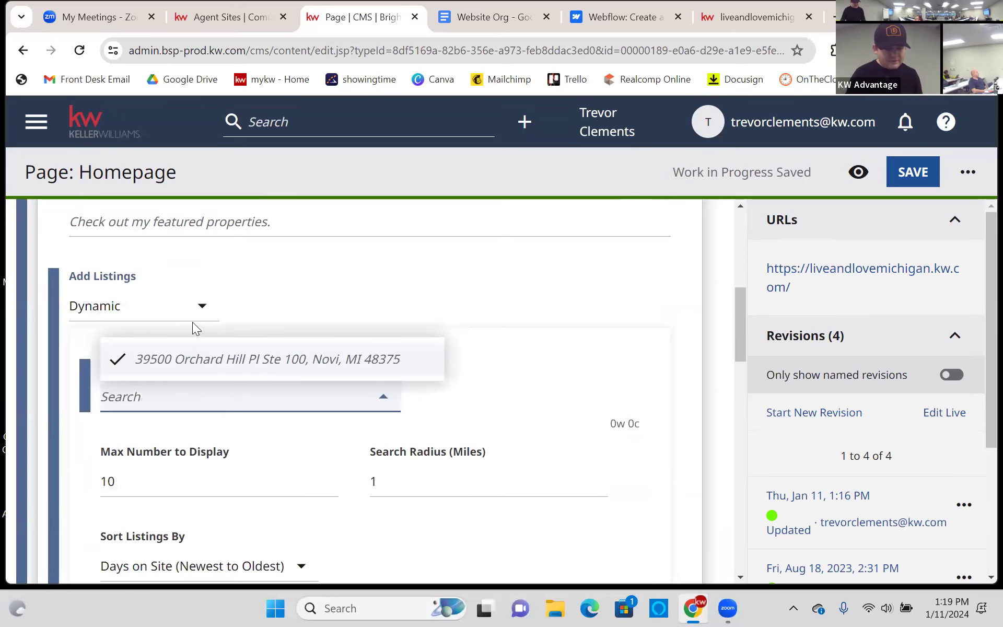
{"action": "left_click", "coordinate": [392, 296]}
{"action": "left_click", "coordinate": [275, 397]}
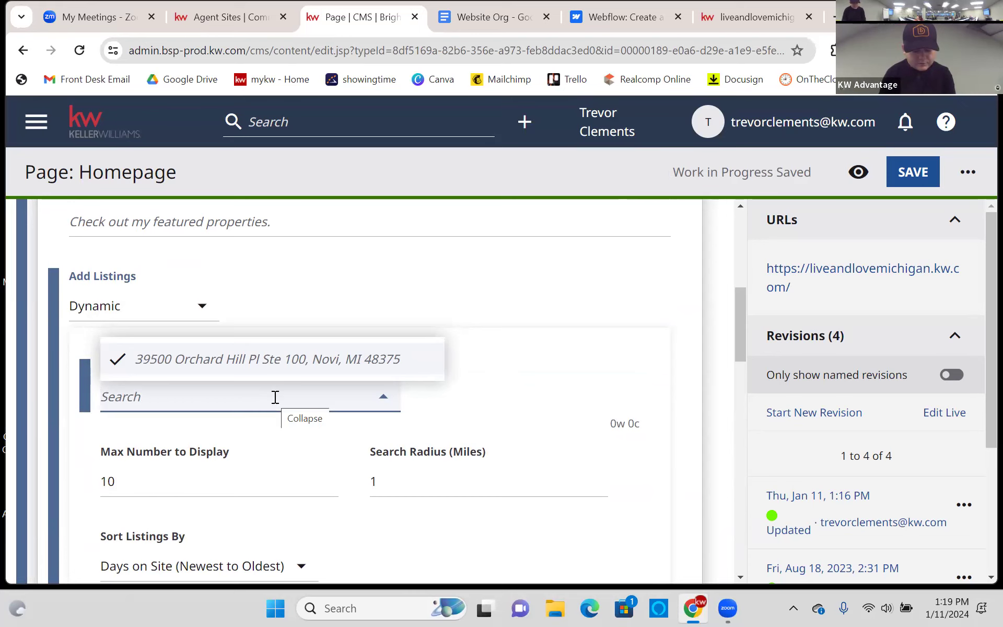
{"action": "type", "text": "Canton, MI"}
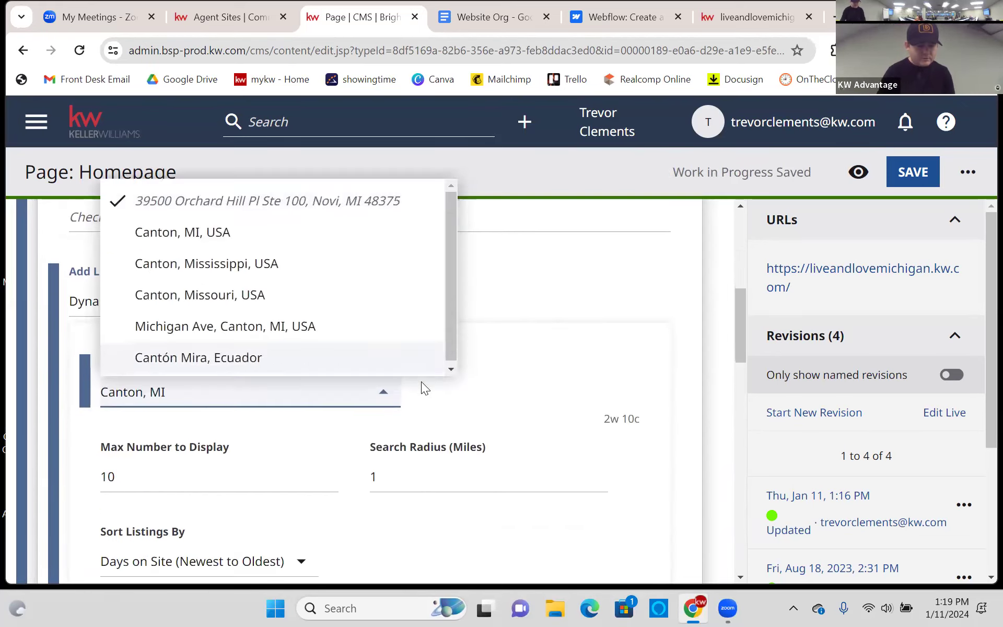
{"action": "left_click", "coordinate": [373, 388]}
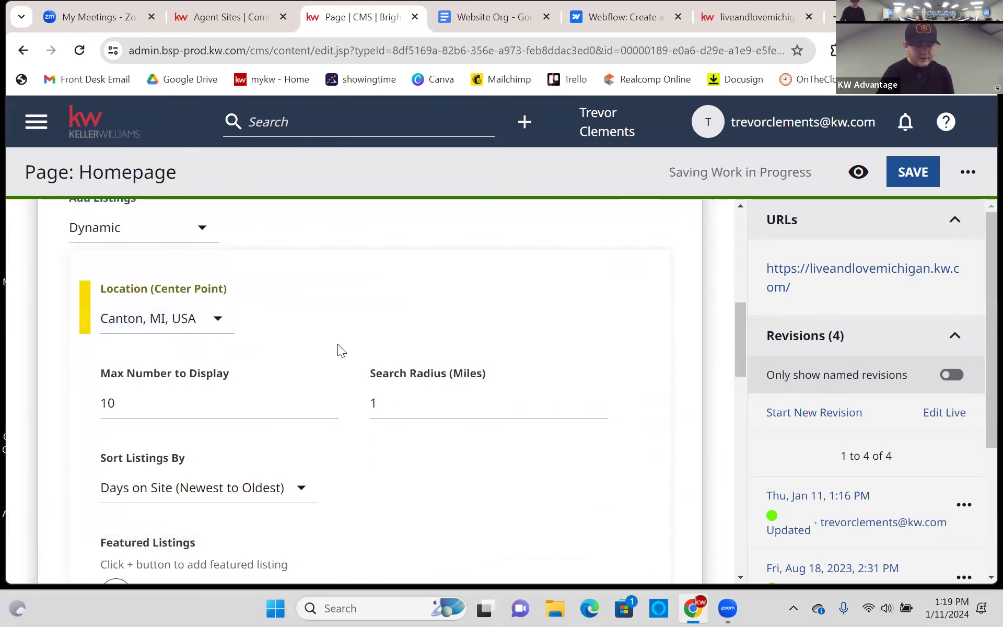
{"action": "left_click", "coordinate": [197, 317]}
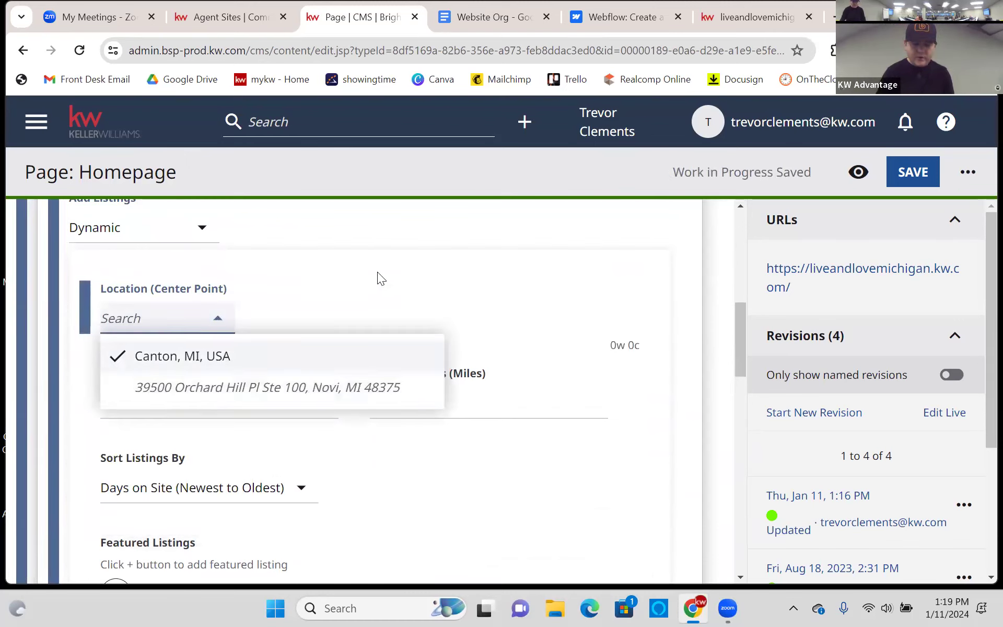
{"action": "left_click", "coordinate": [428, 287]}
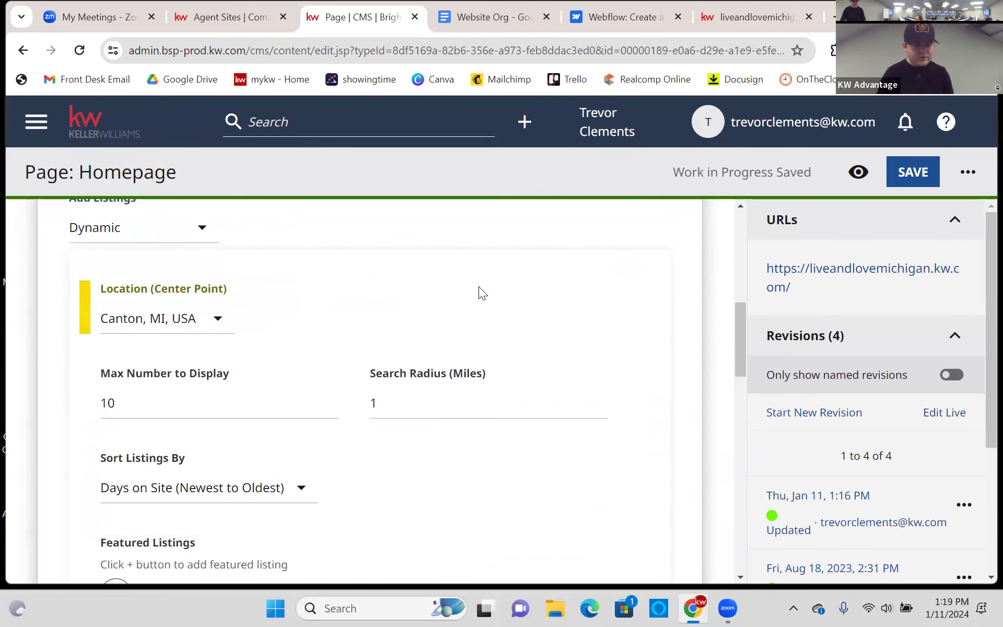
- Set the Location (Center Point) to the Novi office address
{"action": "left_click", "coordinate": [202, 321]}
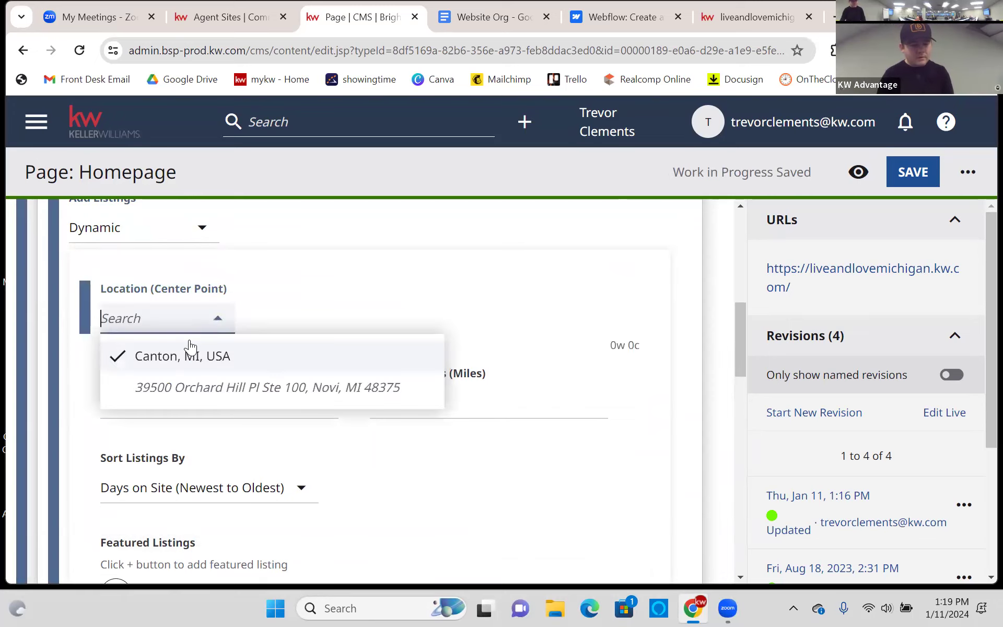
{"action": "left_click", "coordinate": [198, 384]}
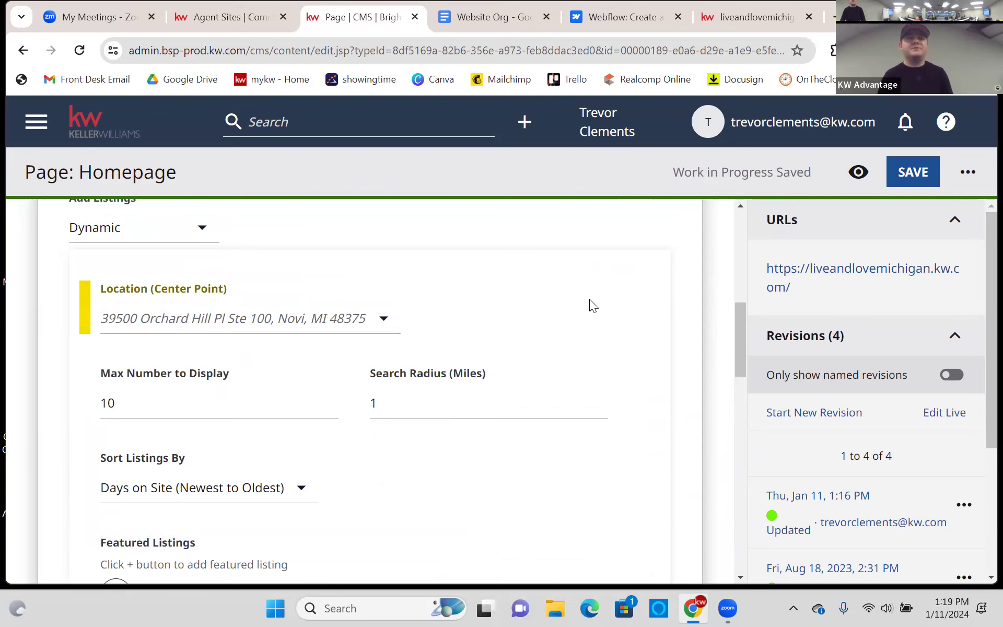
{"action": "scroll", "coordinate": [589, 299], "scroll_direction": "down", "scroll_amount": 5}
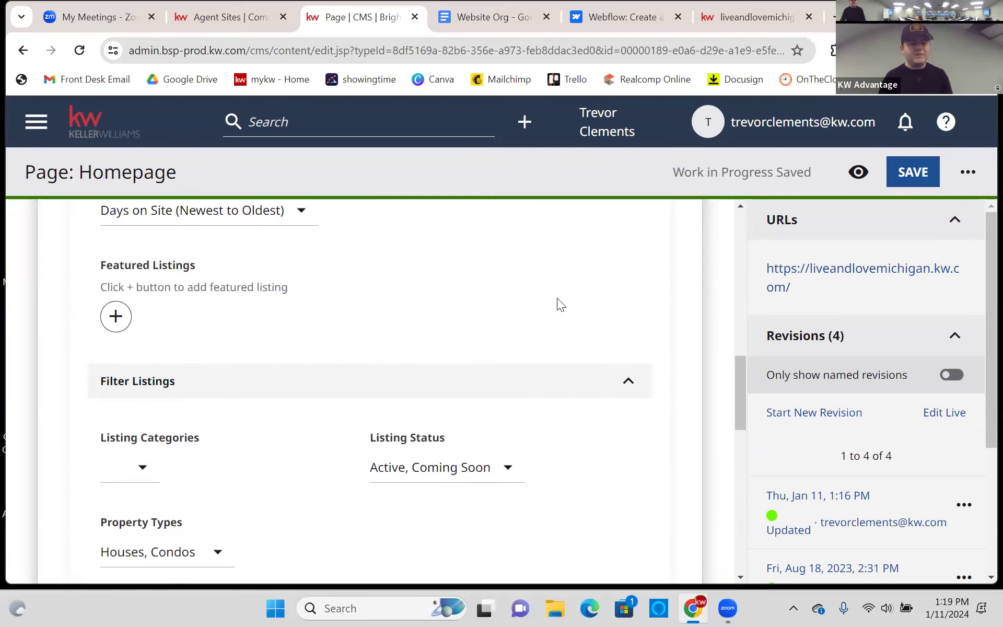
{"action": "scroll", "coordinate": [557, 300], "scroll_direction": "down", "scroll_amount": 2}
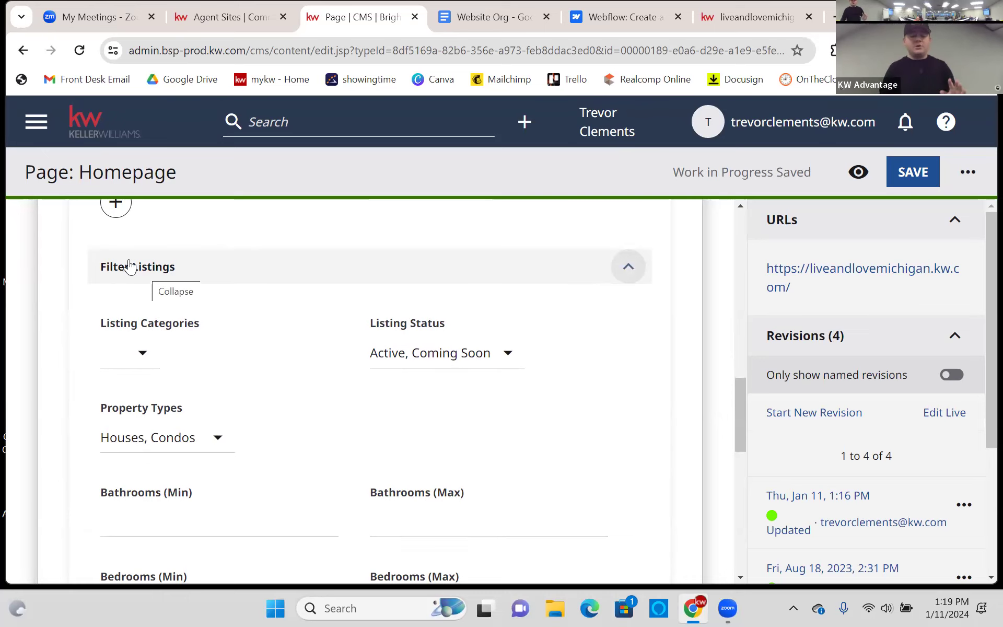
{"action": "scroll", "coordinate": [157, 269], "scroll_direction": "up", "scroll_amount": 9}
{"action": "scroll", "coordinate": [349, 400], "scroll_direction": "down", "scroll_amount": 9}
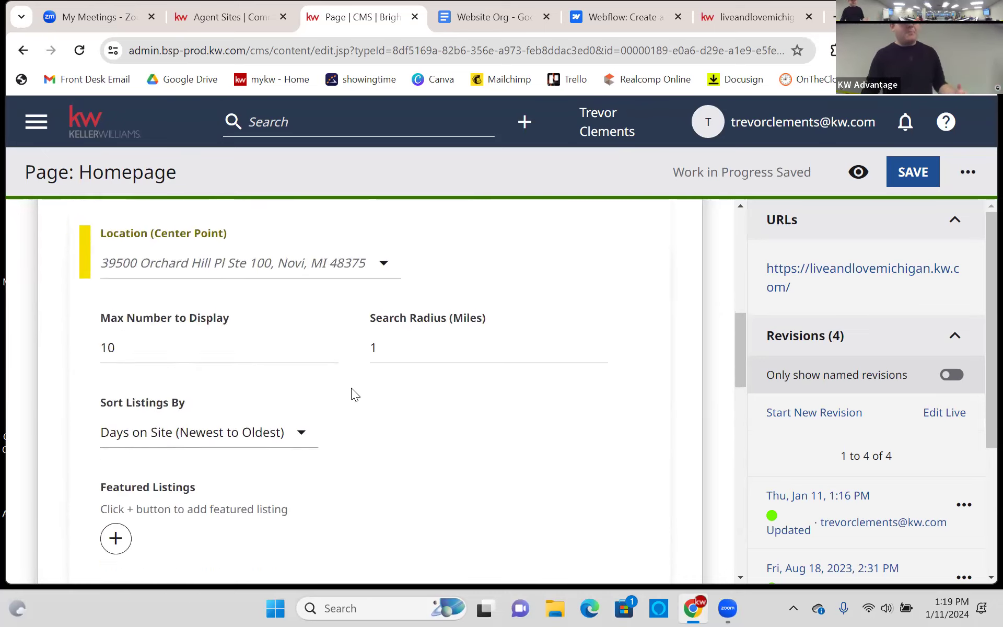
{"action": "scroll", "coordinate": [352, 385], "scroll_direction": "down", "scroll_amount": 1}
{"action": "scroll", "coordinate": [352, 385], "scroll_direction": "up", "scroll_amount": 1}
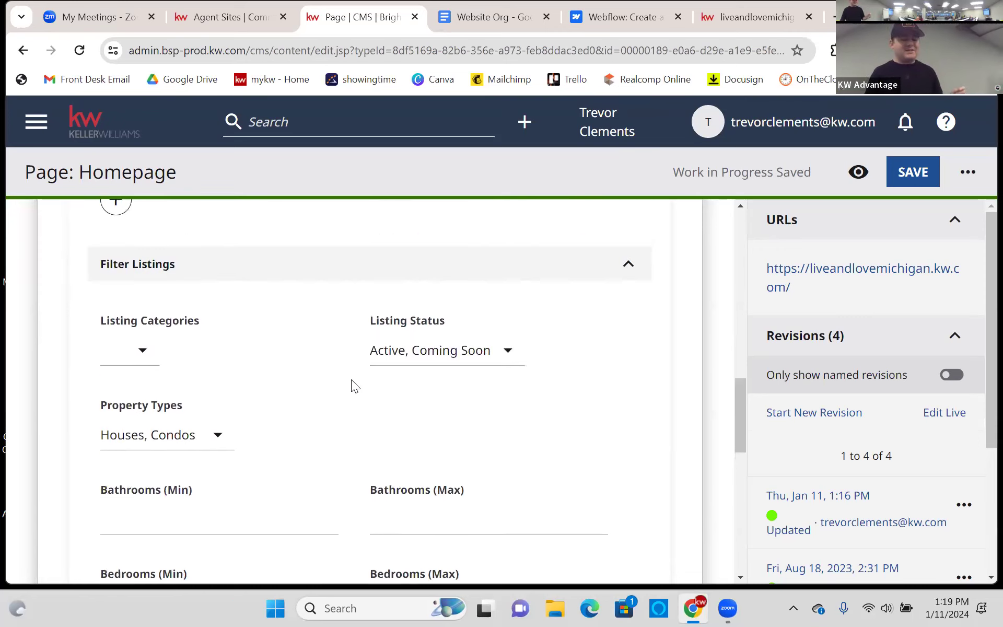
{"action": "left_click", "coordinate": [145, 443]}
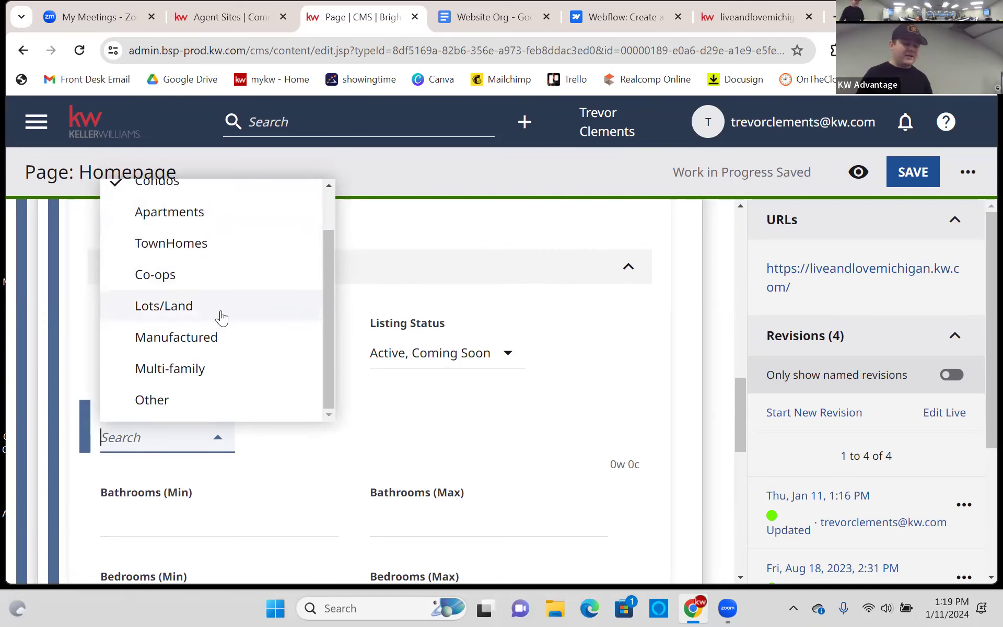
{"action": "left_click", "coordinate": [424, 443]}
{"action": "left_click", "coordinate": [431, 352]}
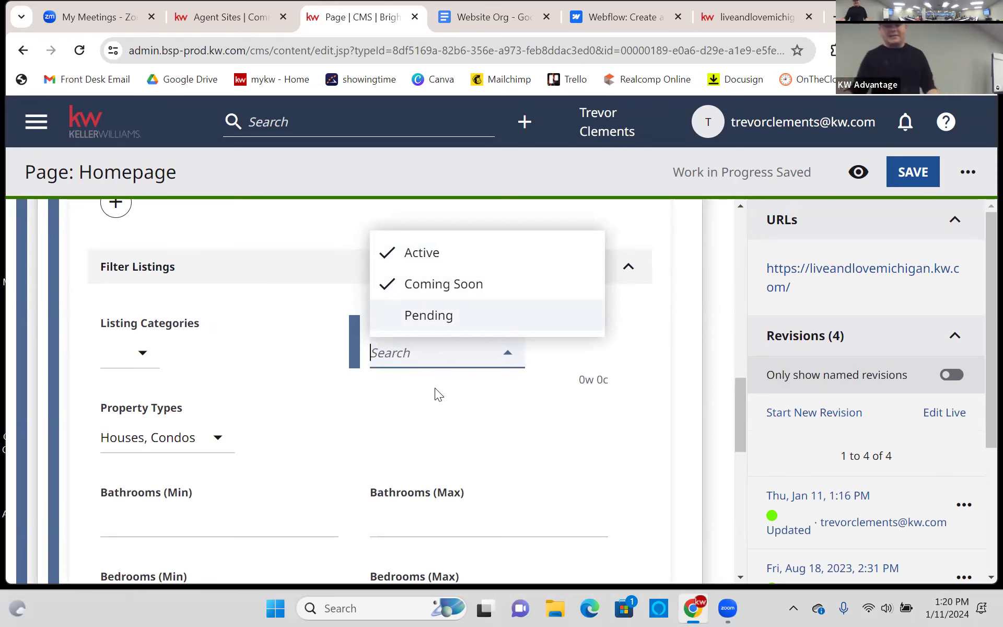
{"action": "left_click", "coordinate": [442, 420]}
{"action": "scroll", "coordinate": [322, 392], "scroll_direction": "down", "scroll_amount": 1}
{"action": "scroll", "coordinate": [321, 393], "scroll_direction": "down", "scroll_amount": 2}
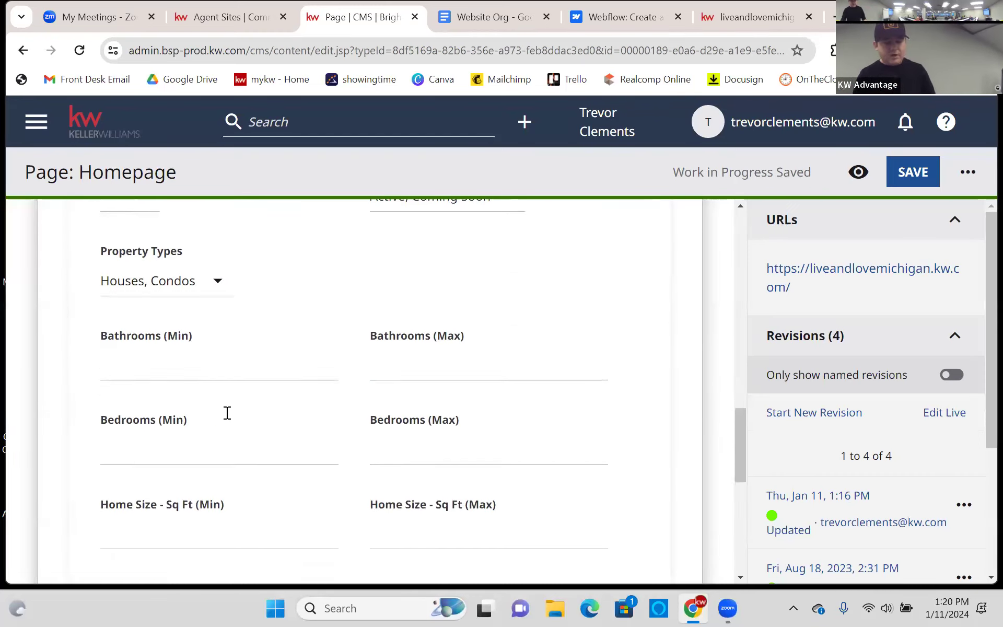
{"action": "scroll", "coordinate": [248, 321], "scroll_direction": "down", "scroll_amount": 1}
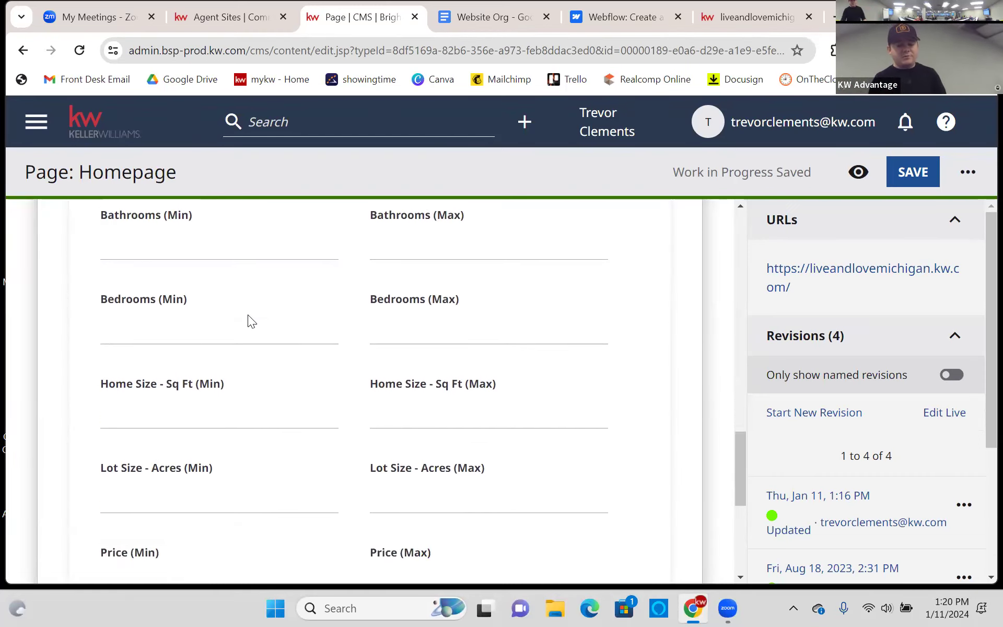
{"action": "scroll", "coordinate": [220, 331], "scroll_direction": "down", "scroll_amount": 3}
{"action": "left_click", "coordinate": [215, 315]}
{"action": "left_click", "coordinate": [455, 315]}
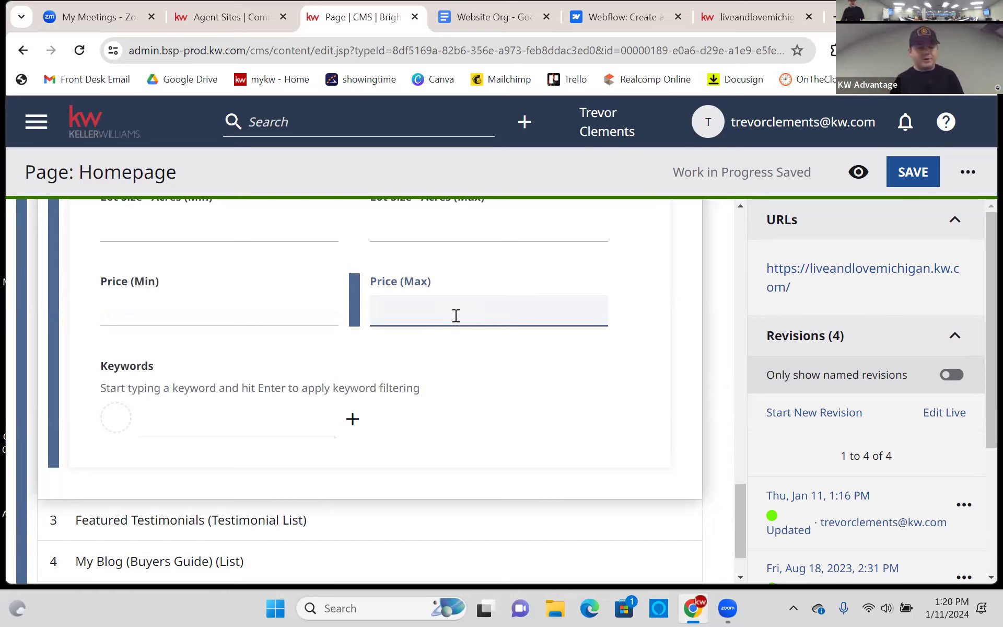
- Add 'Needs Work' as a keyword filter on the Featured Properties listings
{"action": "left_click", "coordinate": [352, 423]}
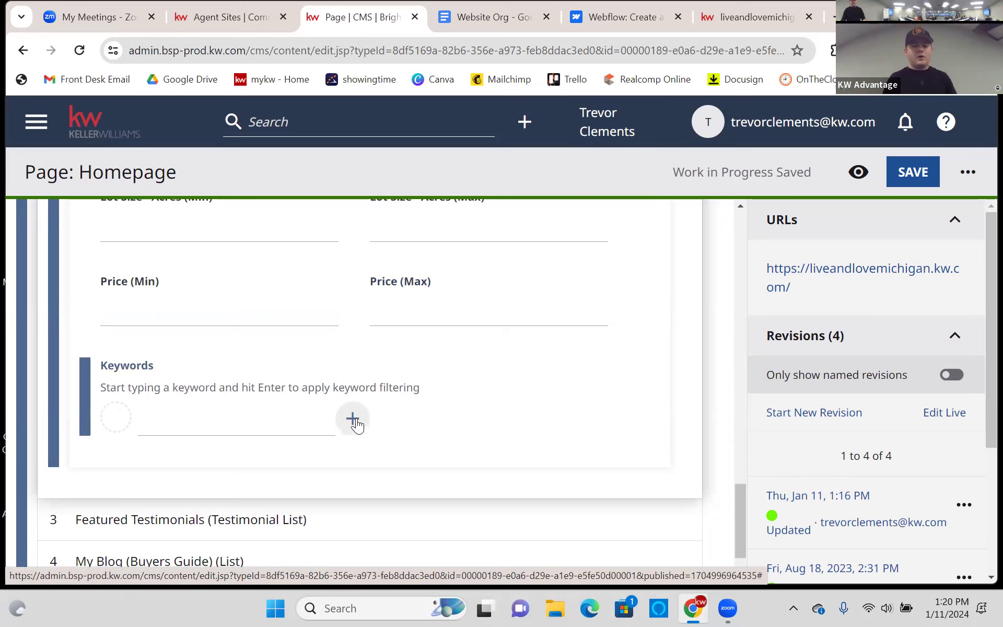
{"action": "left_click", "coordinate": [241, 425]}
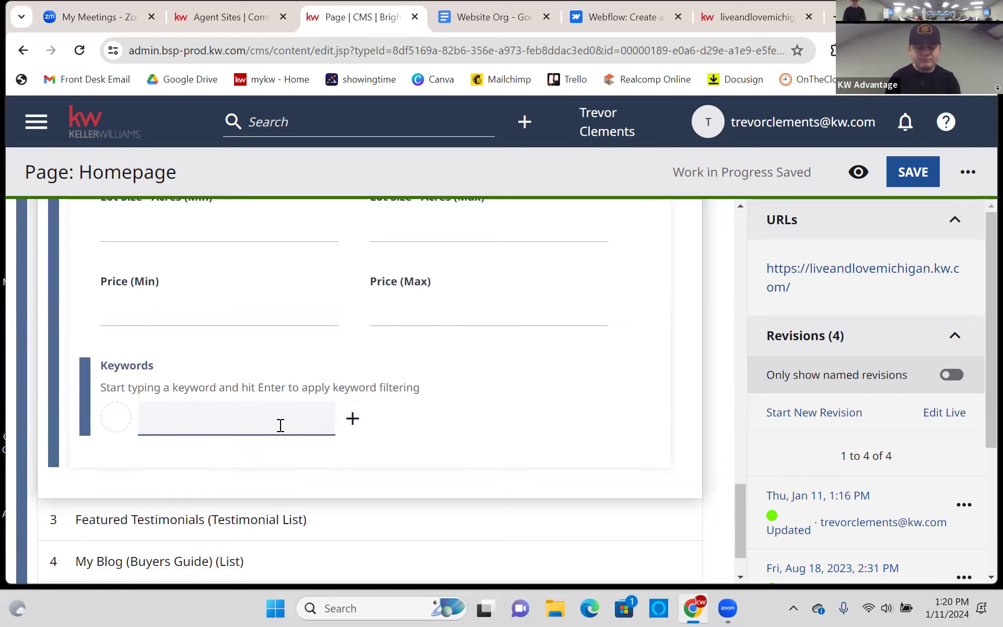
{"action": "type", "text": "Ne"}
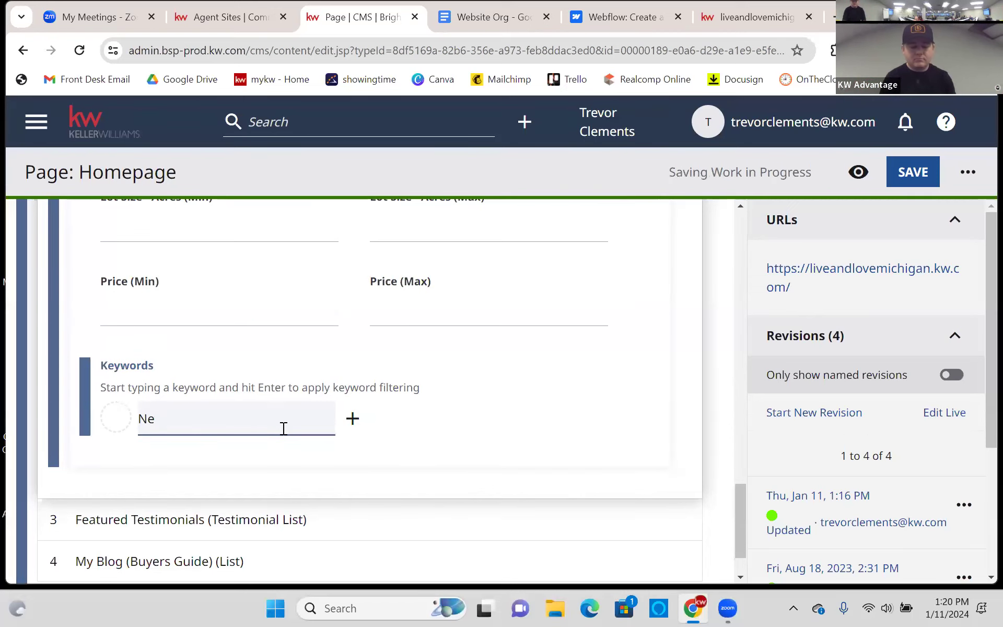
{"action": "type", "text": "eds Work"}
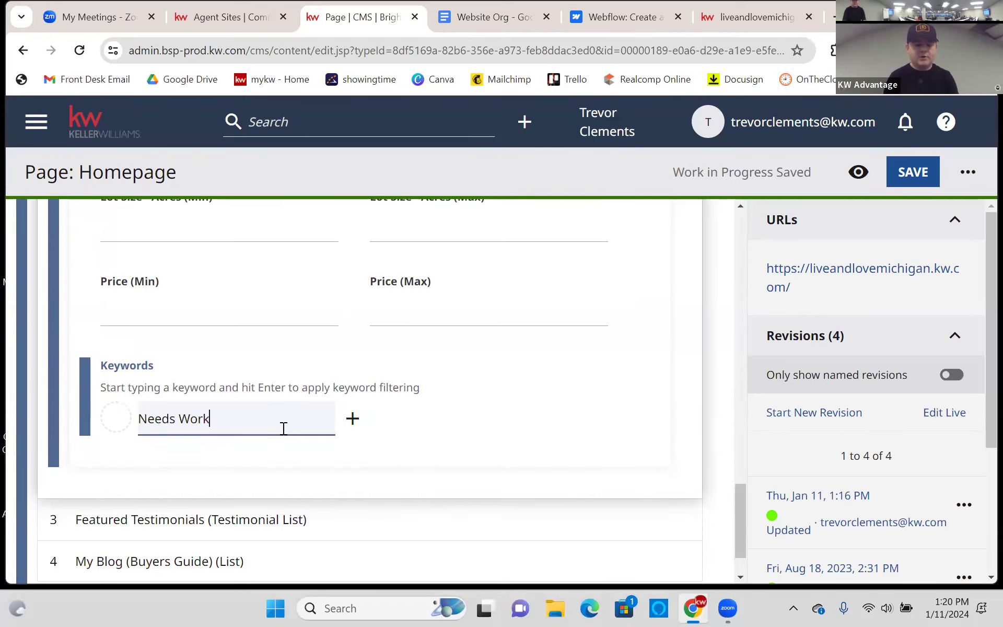
{"action": "left_click", "coordinate": [366, 414]}
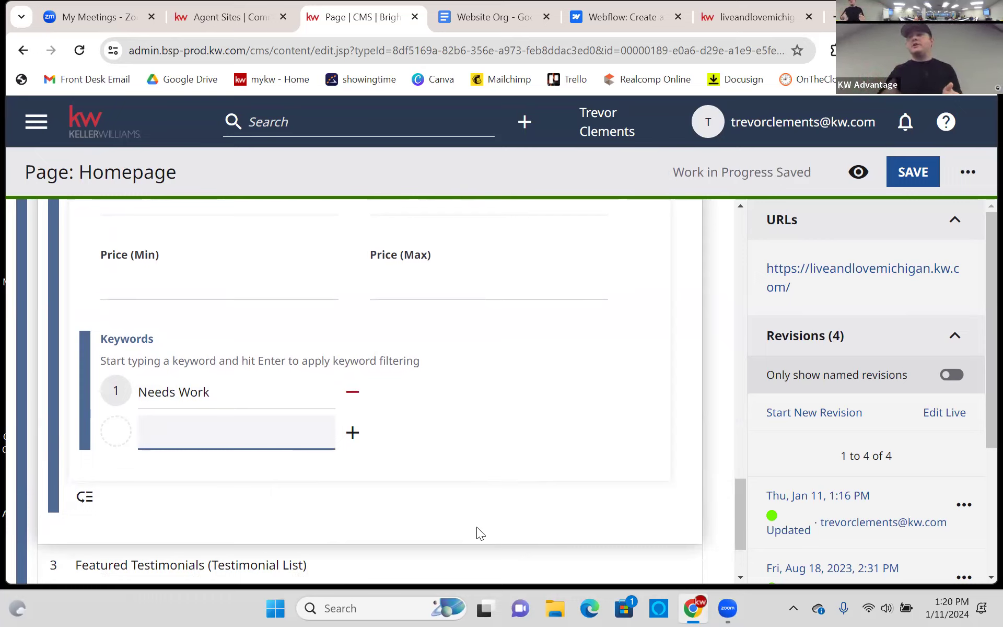
{"action": "scroll", "coordinate": [633, 315], "scroll_direction": "down", "scroll_amount": 1}
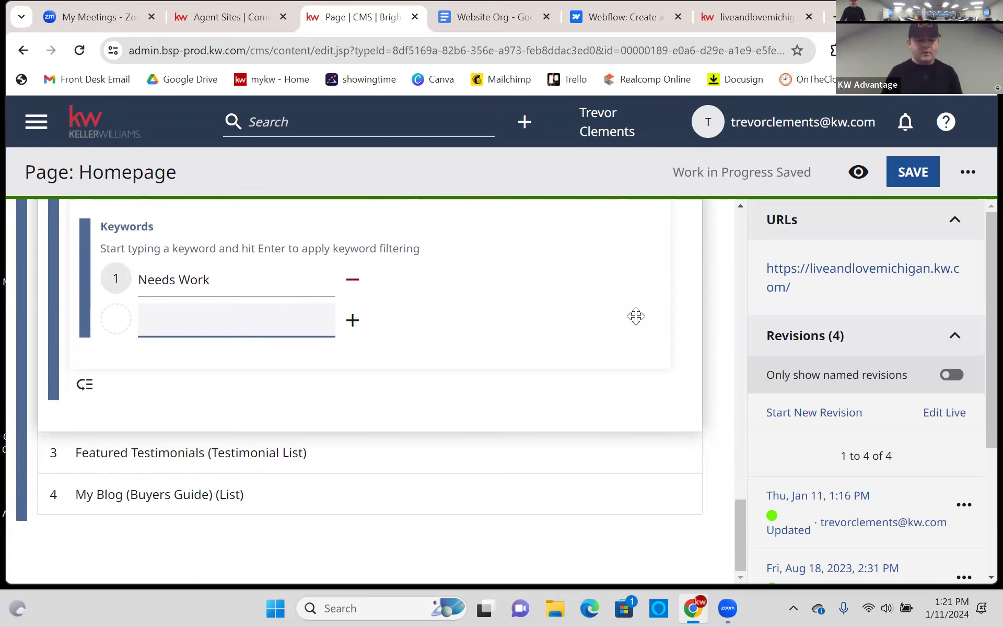
{"action": "scroll", "coordinate": [633, 315], "scroll_direction": "up", "scroll_amount": 8}
{"action": "scroll", "coordinate": [629, 345], "scroll_direction": "up", "scroll_amount": 6}
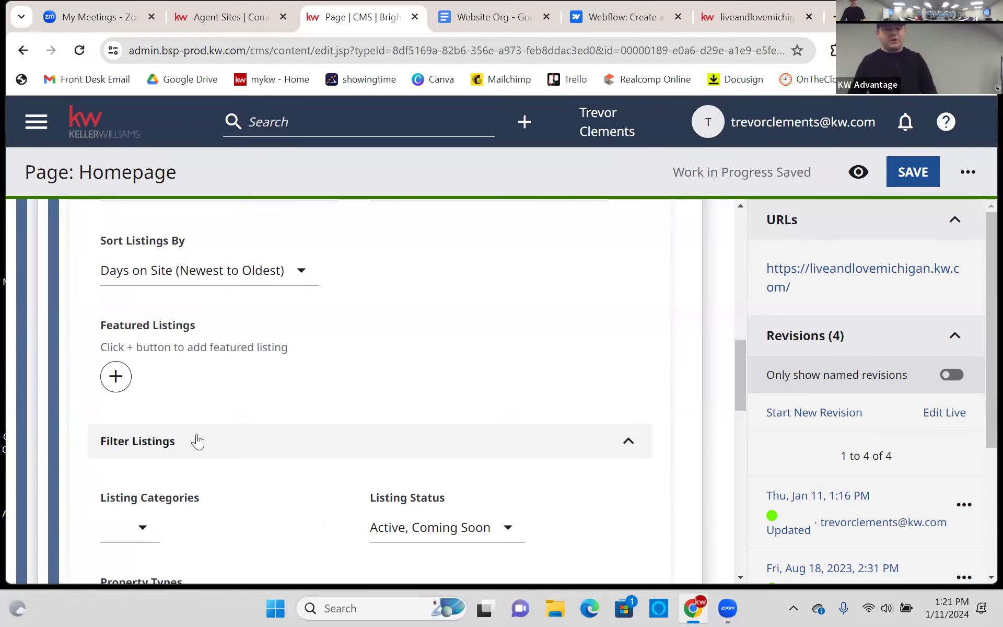
{"action": "left_click", "coordinate": [115, 376]}
{"action": "left_click", "coordinate": [192, 378]}
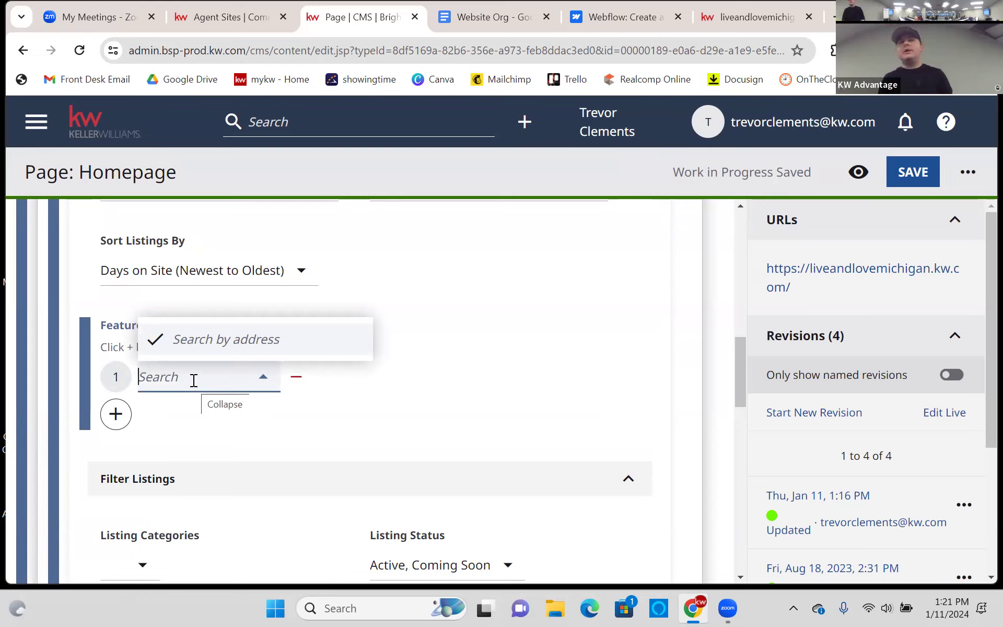
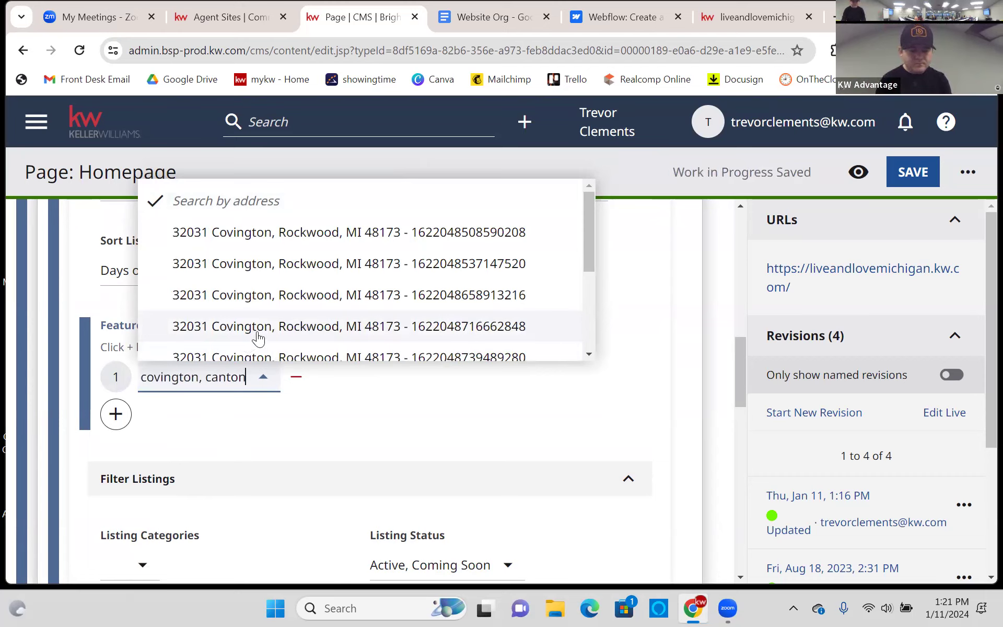
{"action": "left_click", "coordinate": [200, 376]}
- Retry the listing address search with '3210', then clear the search text
{"action": "left_click", "coordinate": [219, 381]}
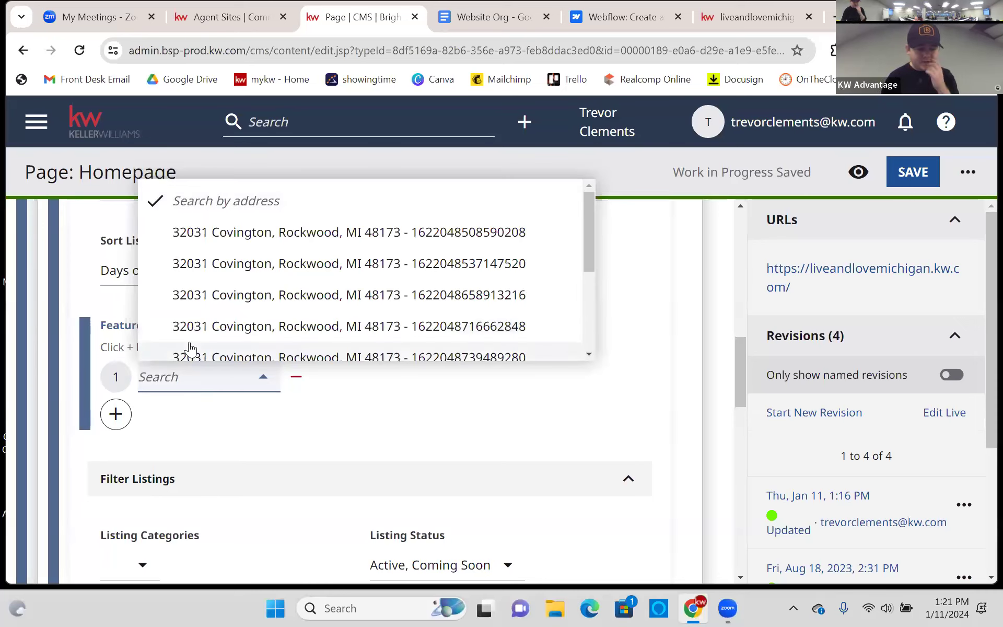
{"action": "type", "text": "33"}
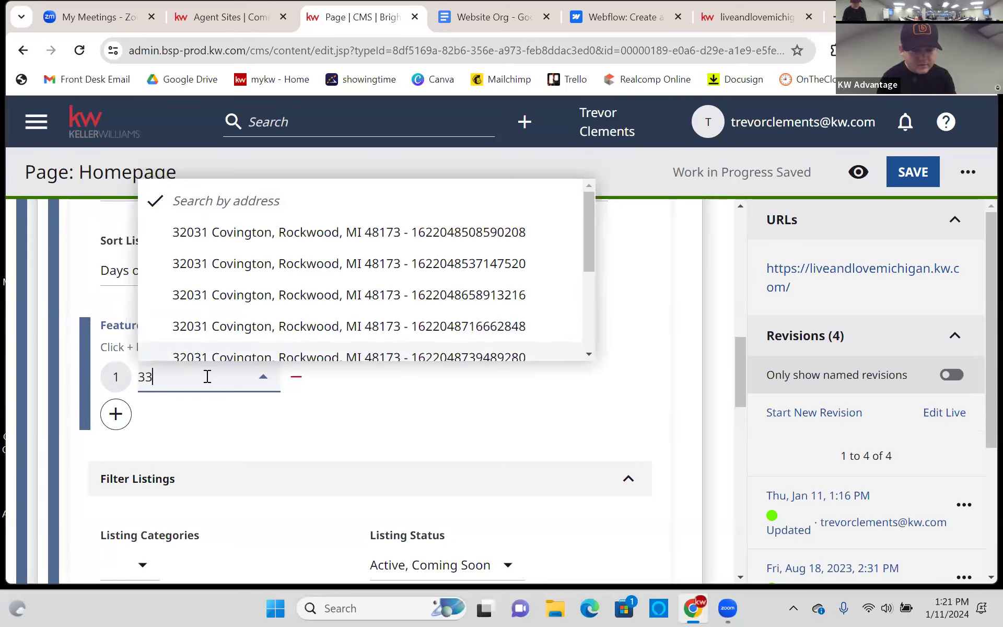
{"action": "key", "text": "BackSpace"}
{"action": "type", "text": "210"}
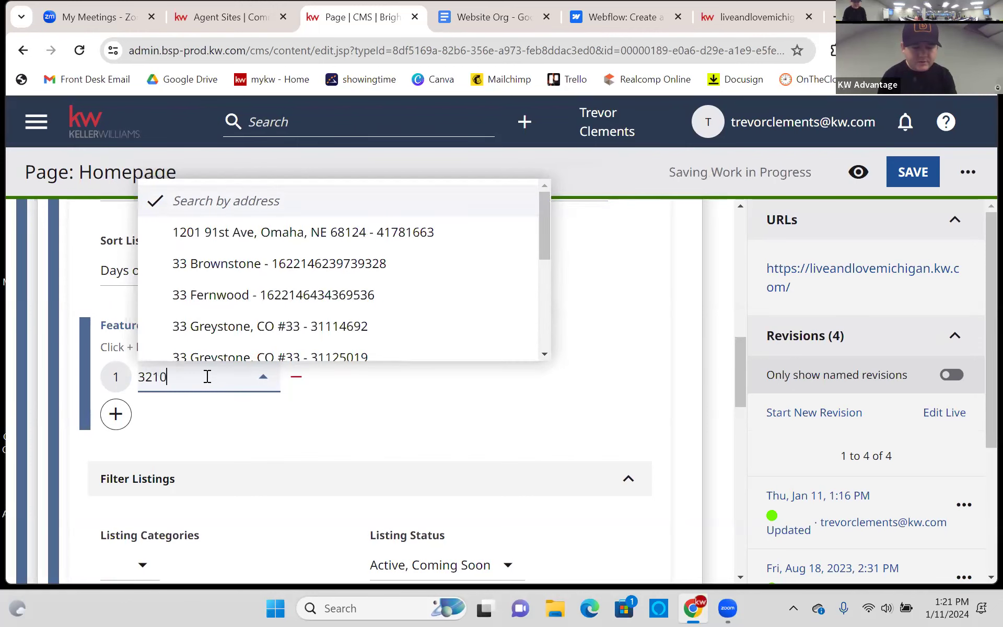
{"action": "key", "text": "BackSpace"}
{"action": "key", "text": "BackSpace"}
{"action": "key", "text": "BackSpace"}
{"action": "key", "text": "BackSpace"}
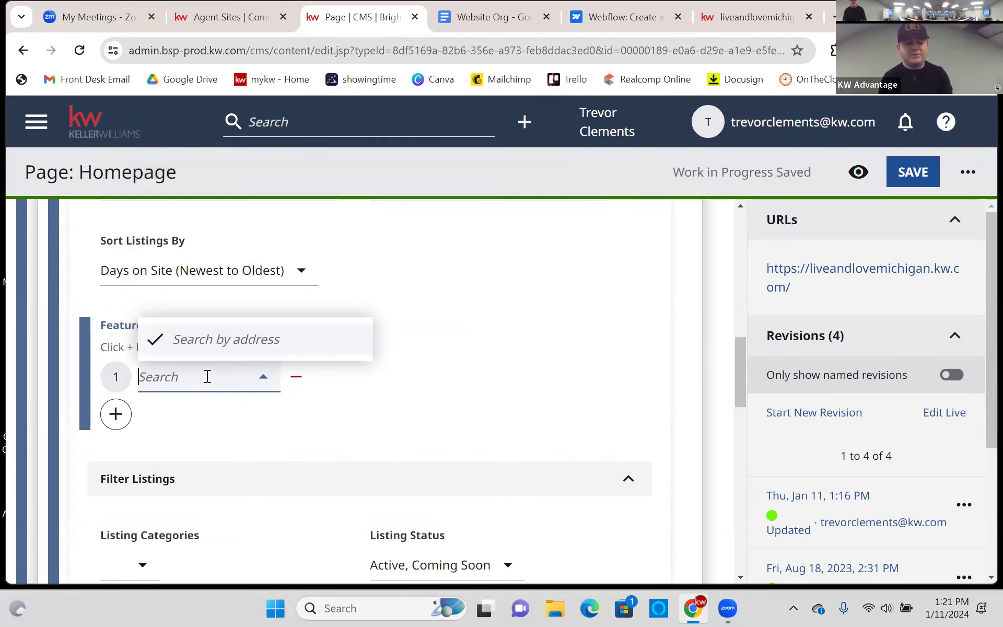
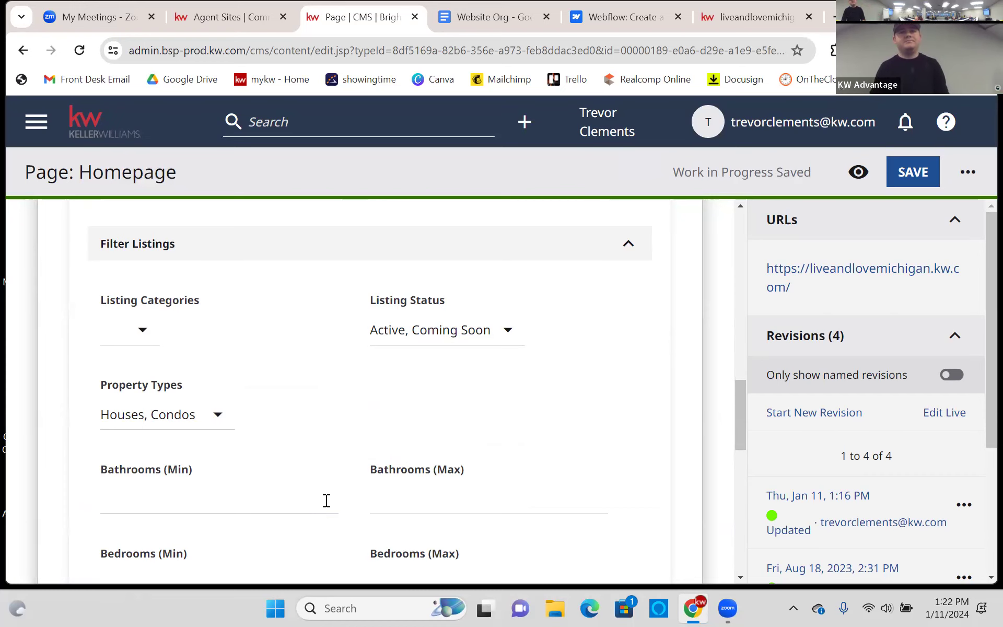
- Confirm the Featured Properties listing status stays at Active and Coming Soon
{"action": "scroll", "coordinate": [468, 440], "scroll_direction": "up", "scroll_amount": 5}
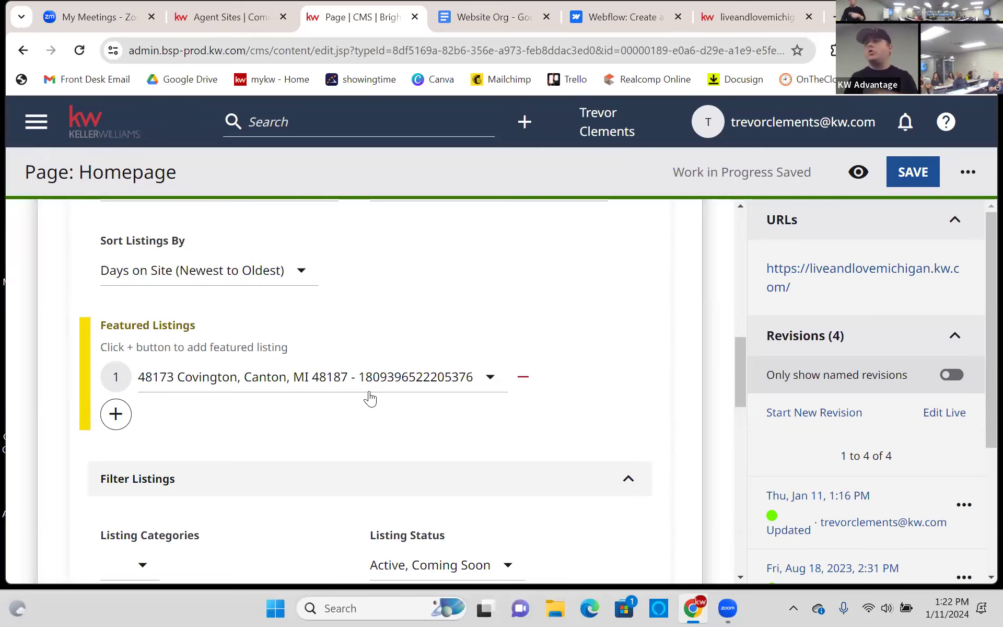
{"action": "scroll", "coordinate": [508, 347], "scroll_direction": "down", "scroll_amount": 3}
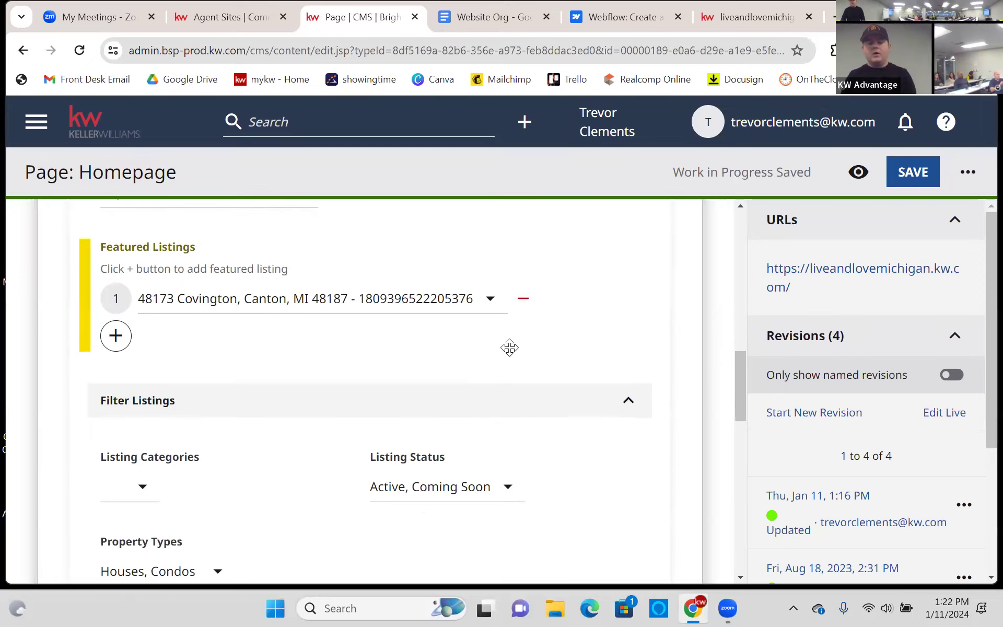
{"action": "left_click", "coordinate": [453, 412]}
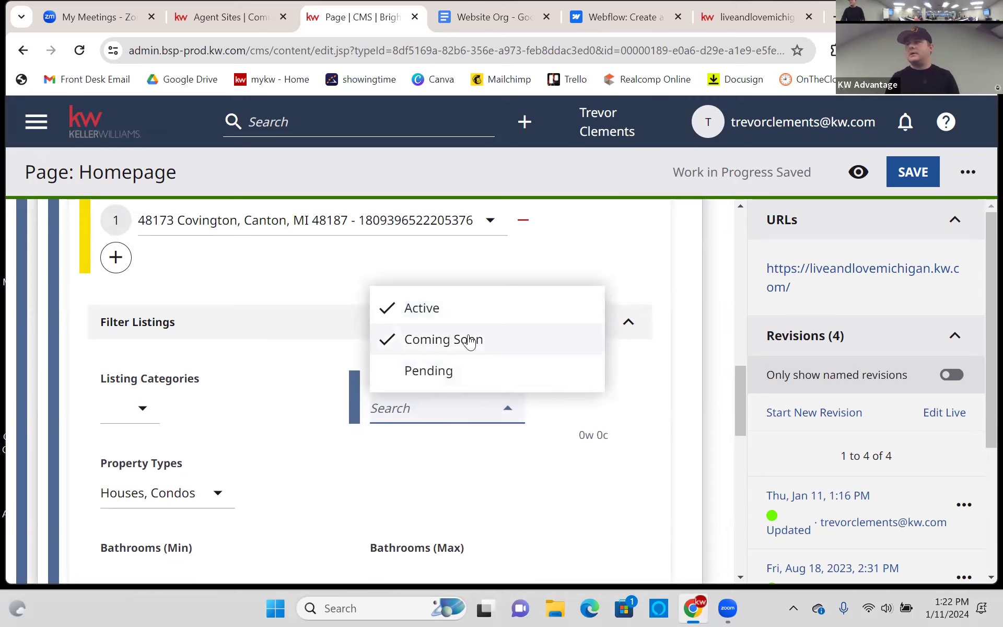
{"action": "left_click", "coordinate": [681, 408]}
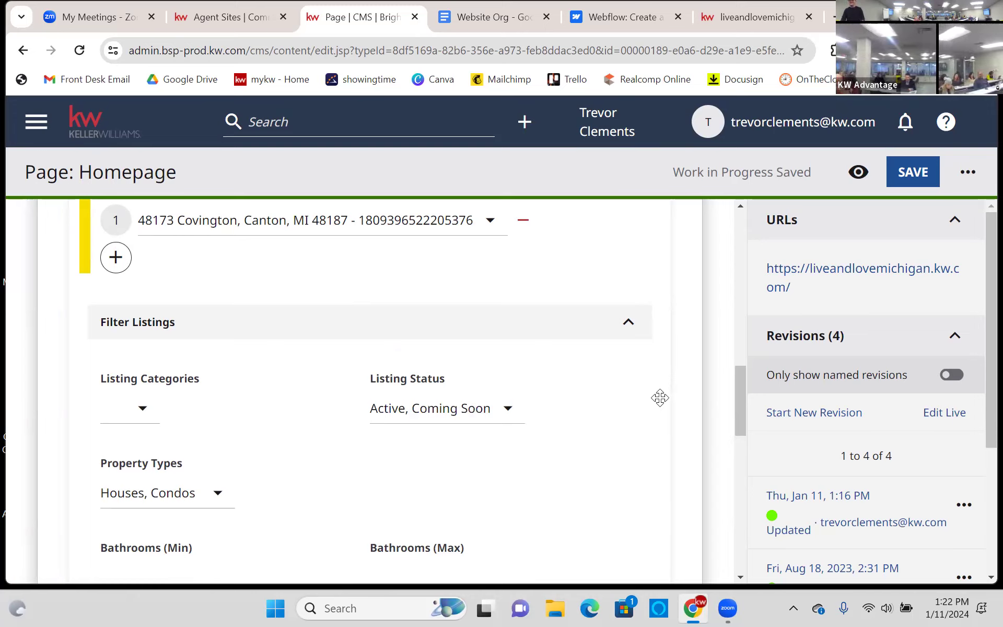
{"action": "scroll", "coordinate": [661, 393], "scroll_direction": "down", "scroll_amount": 1}
{"action": "scroll", "coordinate": [653, 420], "scroll_direction": "up", "scroll_amount": 2}
{"action": "scroll", "coordinate": [656, 418], "scroll_direction": "up", "scroll_amount": 1}
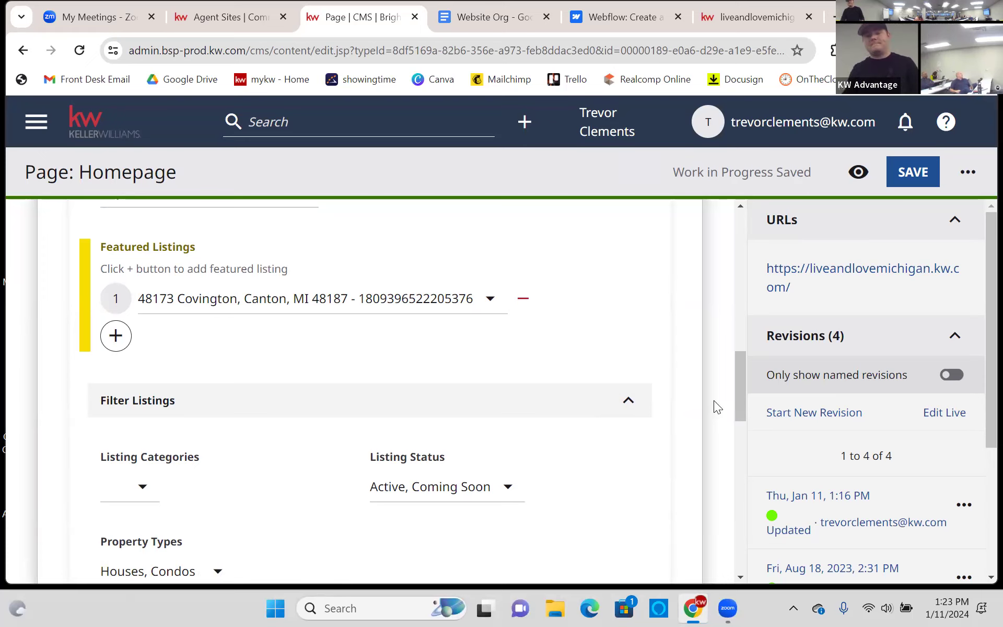
{"action": "scroll", "coordinate": [663, 393], "scroll_direction": "up", "scroll_amount": 5}
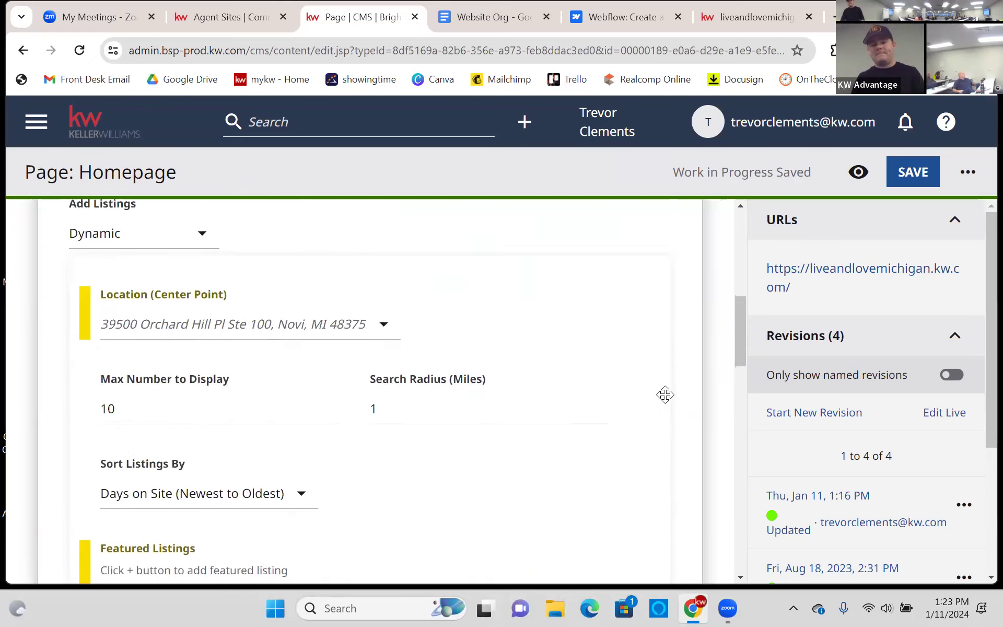
{"action": "scroll", "coordinate": [307, 416], "scroll_direction": "down", "scroll_amount": 4}
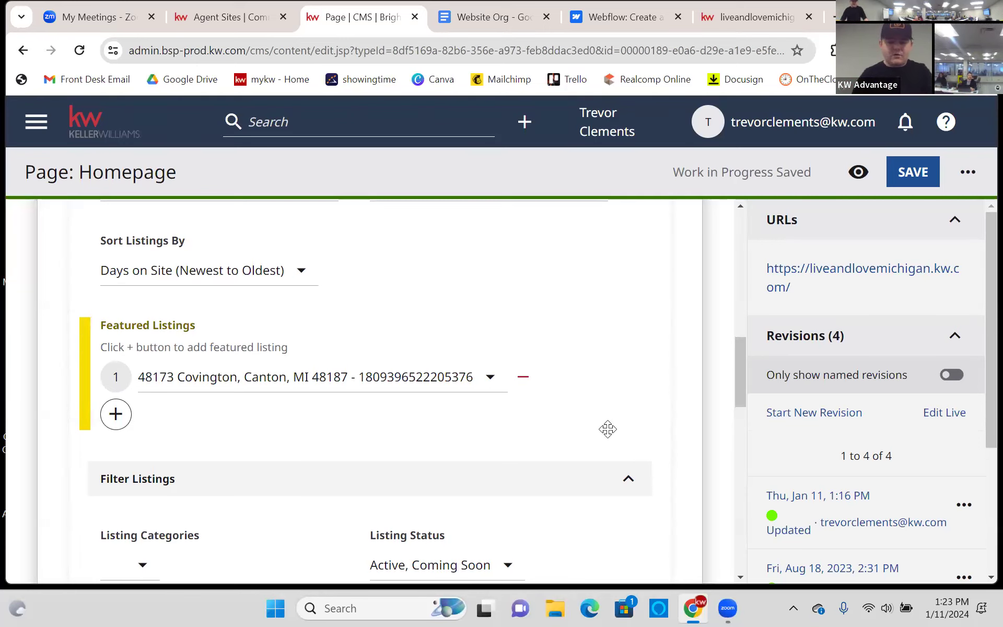
{"action": "scroll", "coordinate": [680, 426], "scroll_direction": "up", "scroll_amount": 1}
{"action": "scroll", "coordinate": [679, 426], "scroll_direction": "up", "scroll_amount": 10}
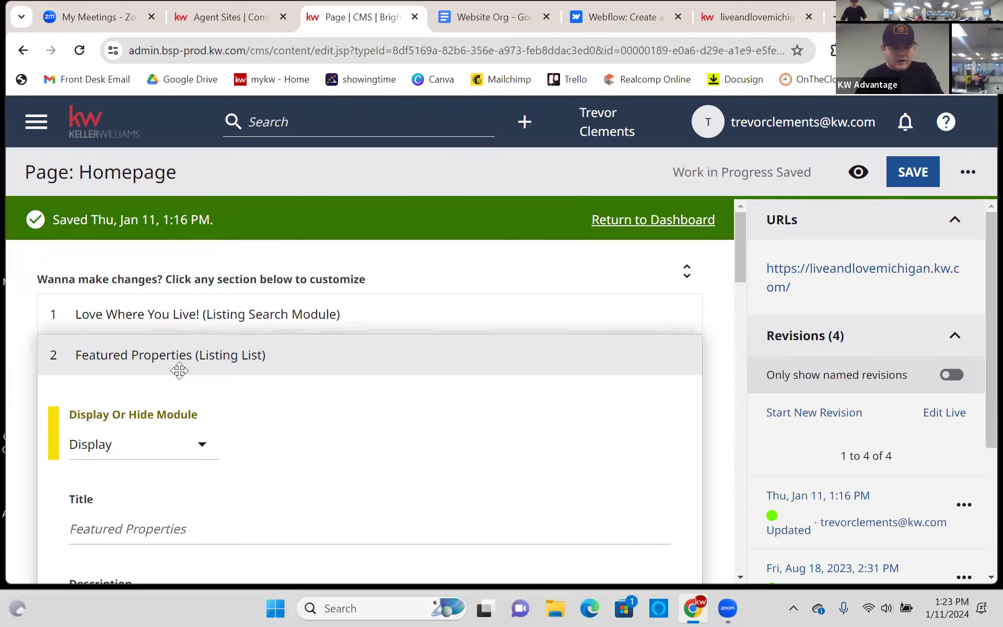
- Collapse Featured Properties, expand Featured Testimonials, and leave its Display option unchanged
{"action": "left_click", "coordinate": [57, 355]}
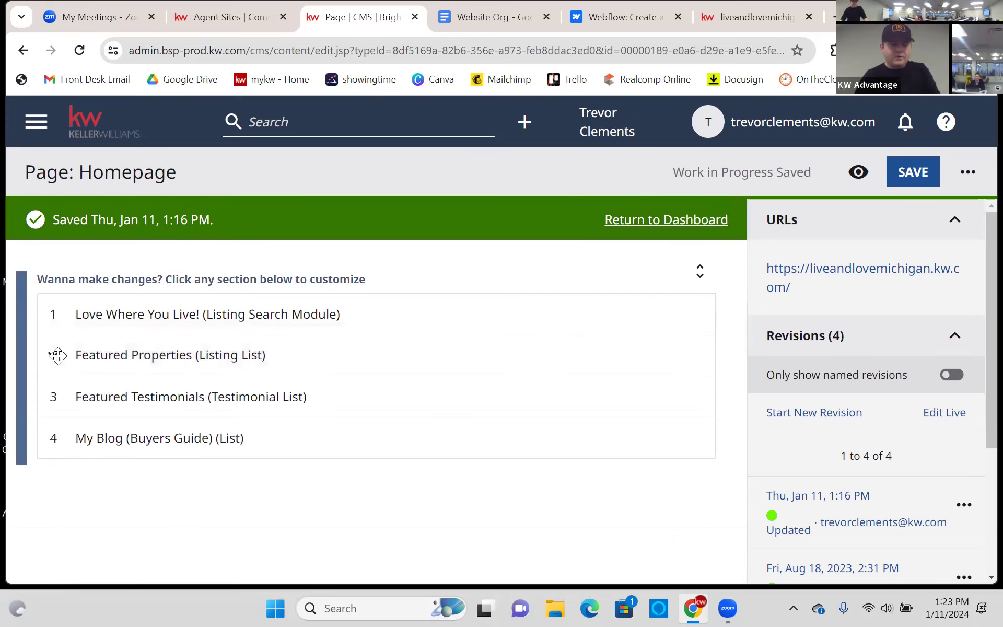
{"action": "left_click", "coordinate": [179, 401]}
{"action": "scroll", "coordinate": [187, 386], "scroll_direction": "down", "scroll_amount": 3}
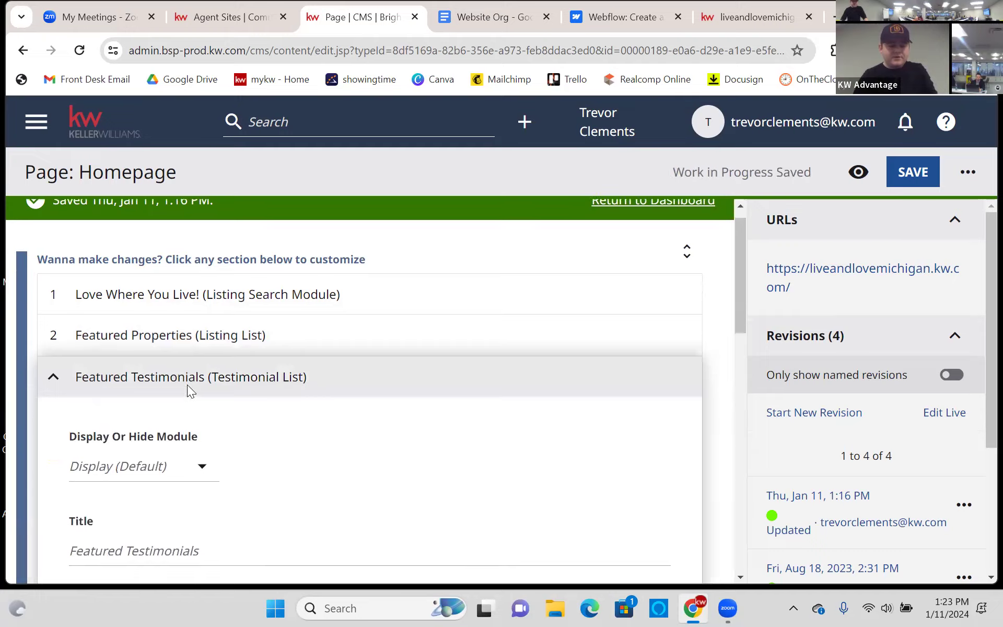
{"action": "scroll", "coordinate": [198, 349], "scroll_direction": "up", "scroll_amount": 1}
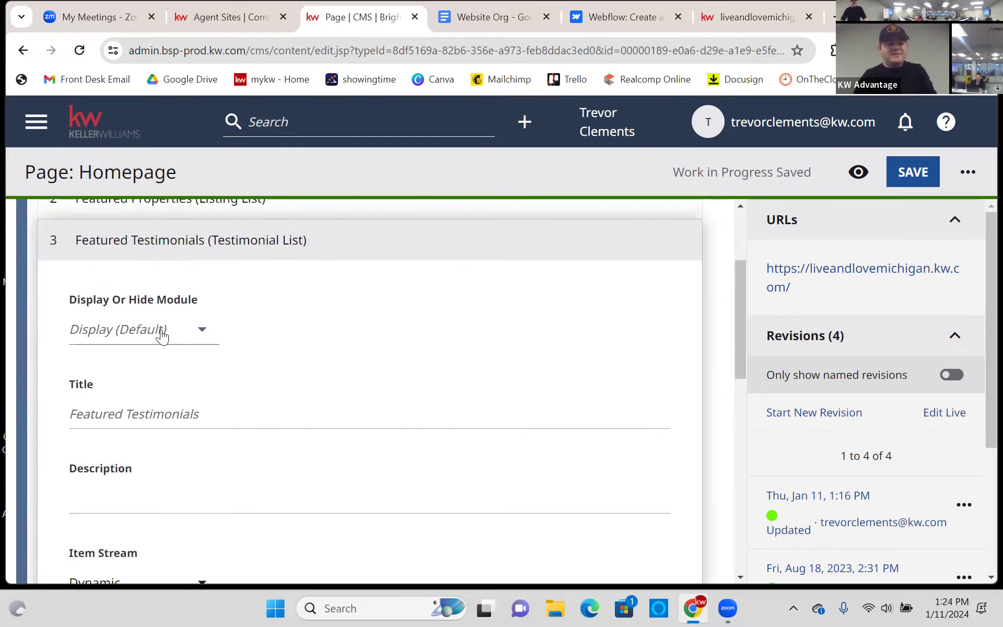
{"action": "left_click", "coordinate": [161, 333]}
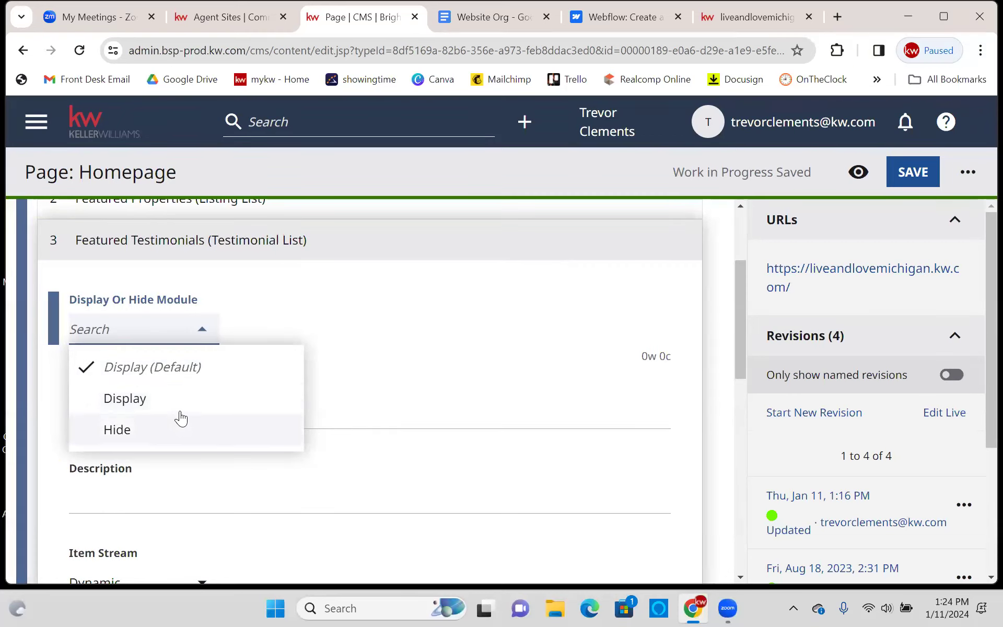
{"action": "left_click", "coordinate": [407, 361]}
- Look over the testimonials title and description fields, then view the live agent site
{"action": "scroll", "coordinate": [407, 362], "scroll_direction": "down", "scroll_amount": 1}
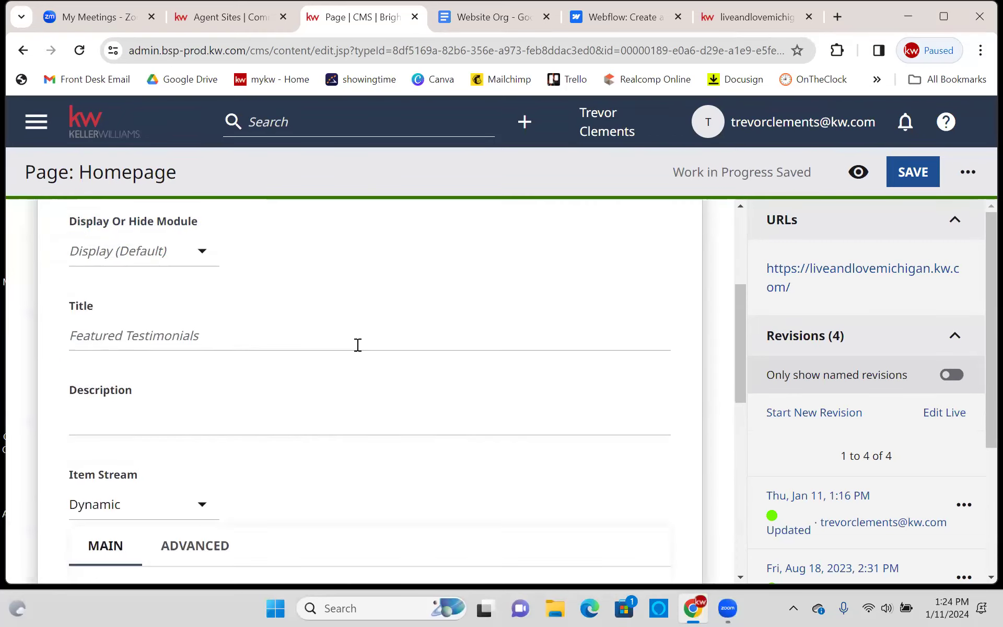
{"action": "left_click", "coordinate": [204, 335]}
{"action": "left_click", "coordinate": [193, 426]}
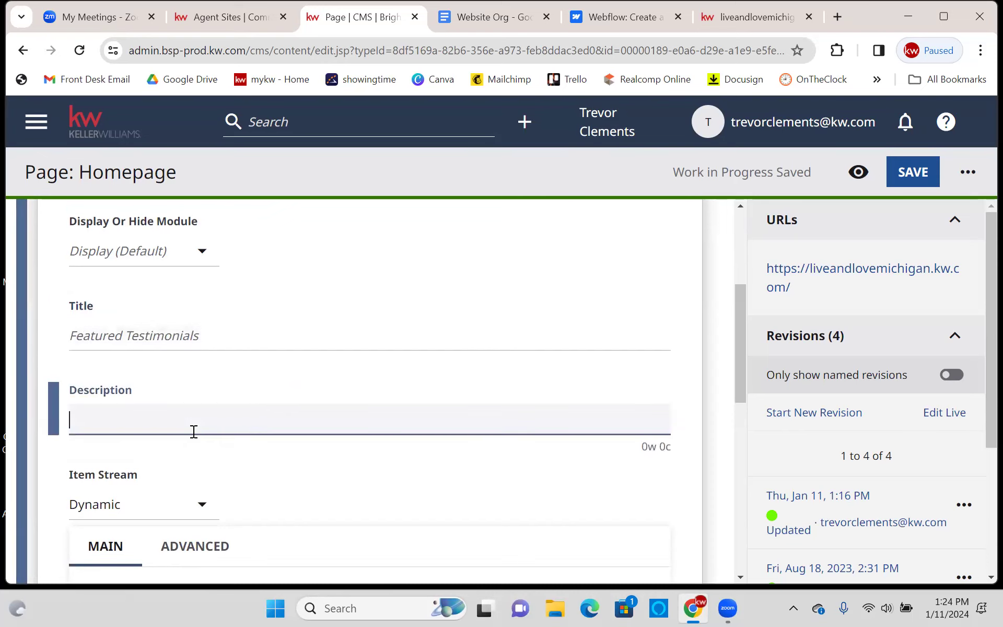
{"action": "left_click", "coordinate": [783, 15]}
- Find the Featured Testimonials heading below the $240,000 and $5,000 listings on the live homepage
{"action": "scroll", "coordinate": [658, 209], "scroll_direction": "down", "scroll_amount": 3}
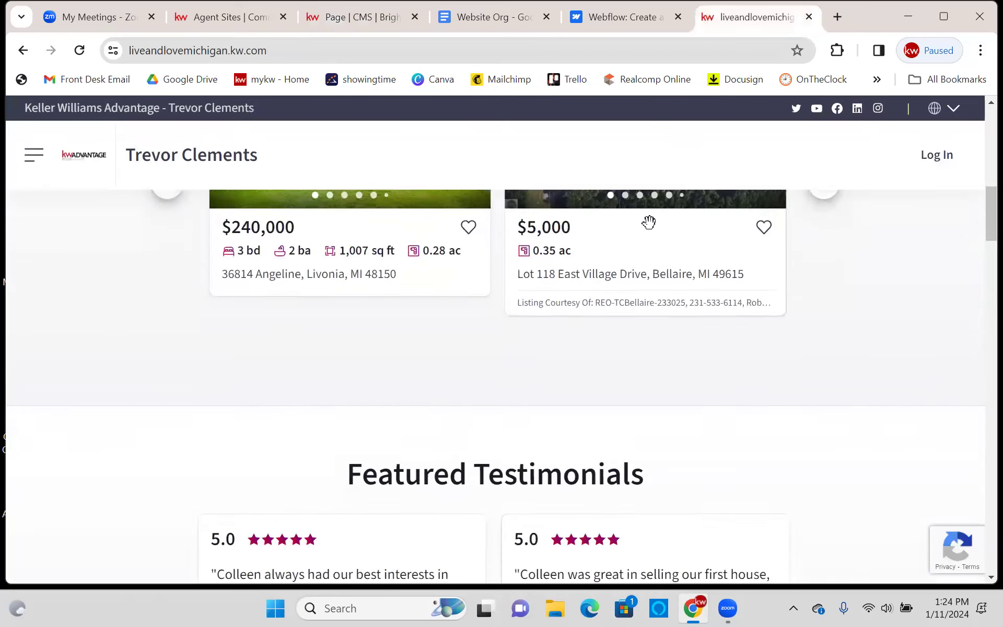
{"action": "left_click_drag", "start_coordinate": [333, 391], "coordinate": [677, 395]}
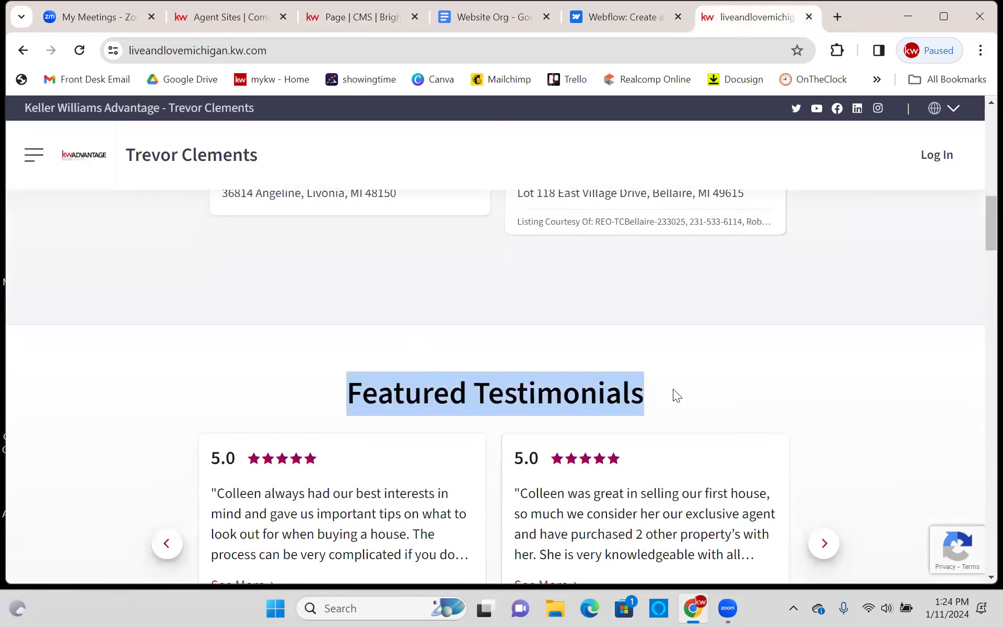
{"action": "left_click_drag", "start_coordinate": [355, 397], "coordinate": [671, 325]}
{"action": "scroll", "coordinate": [504, 402], "scroll_direction": "up", "scroll_amount": 5}
{"action": "scroll", "coordinate": [459, 331], "scroll_direction": "up", "scroll_amount": 2}
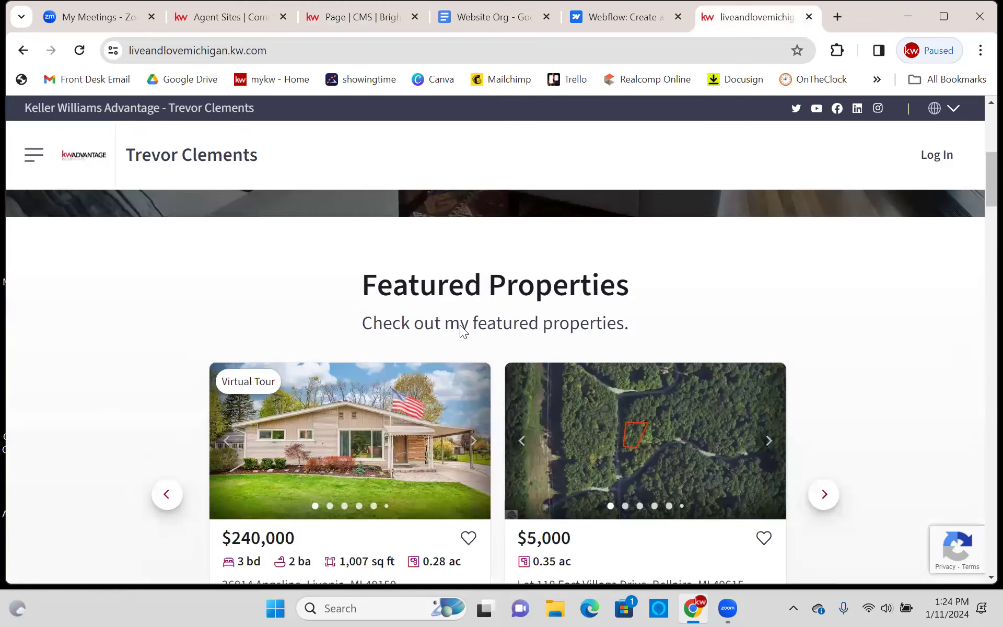
{"action": "scroll", "coordinate": [503, 331], "scroll_direction": "down", "scroll_amount": 5}
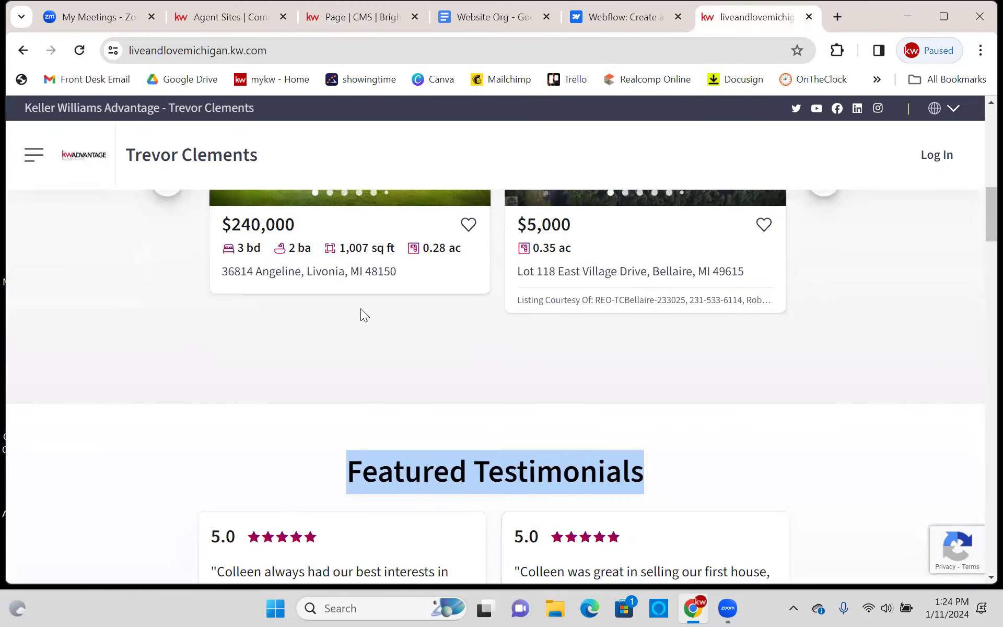
- Back in the Homepage editor, leave the description empty and Max Number to Display at 9
{"action": "left_click", "coordinate": [352, 19]}
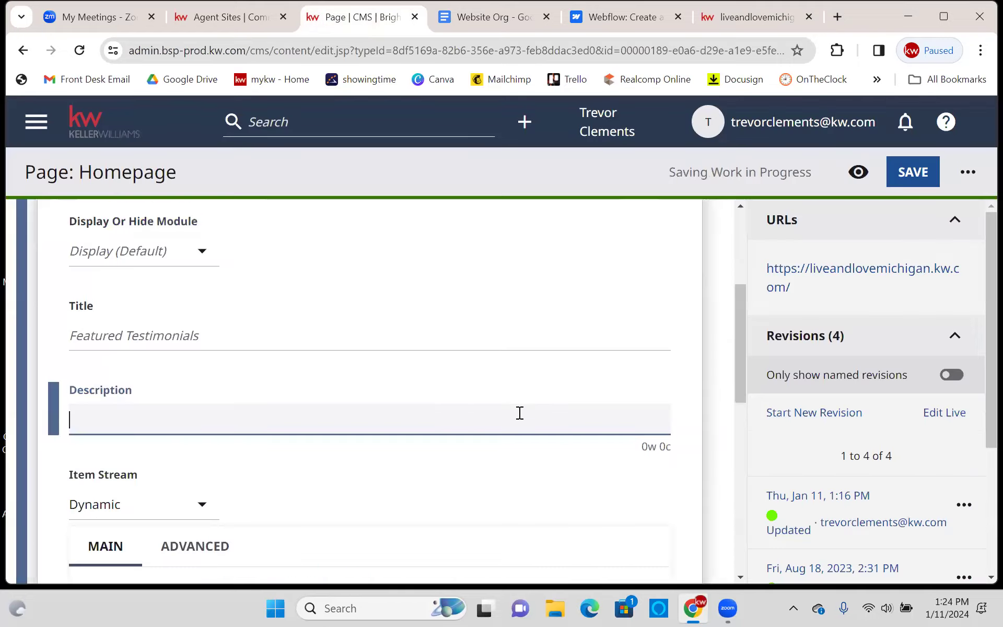
{"action": "scroll", "coordinate": [582, 366], "scroll_direction": "down", "scroll_amount": 3}
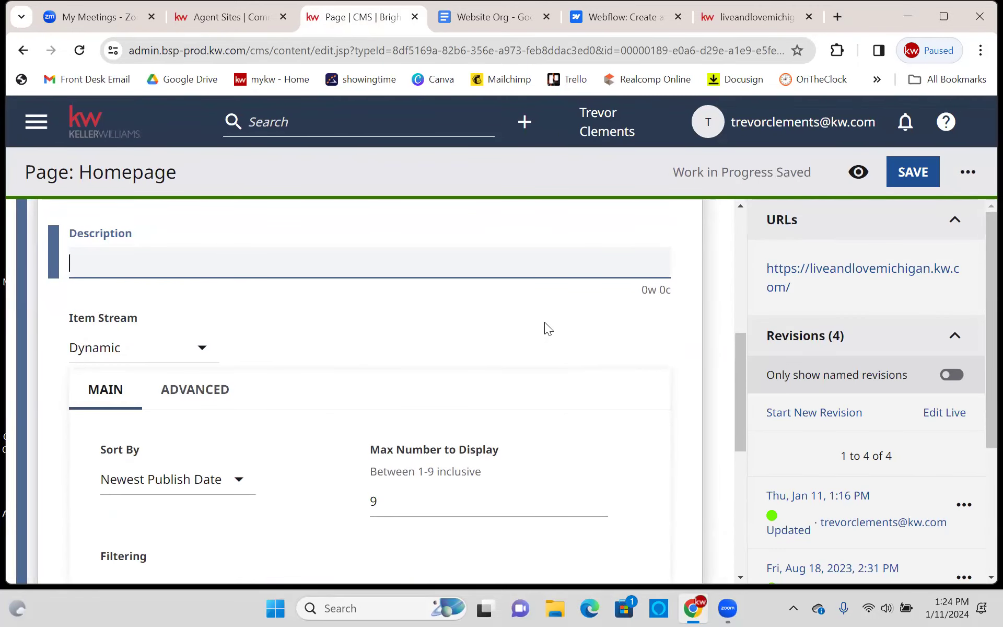
{"action": "left_click", "coordinate": [548, 348]}
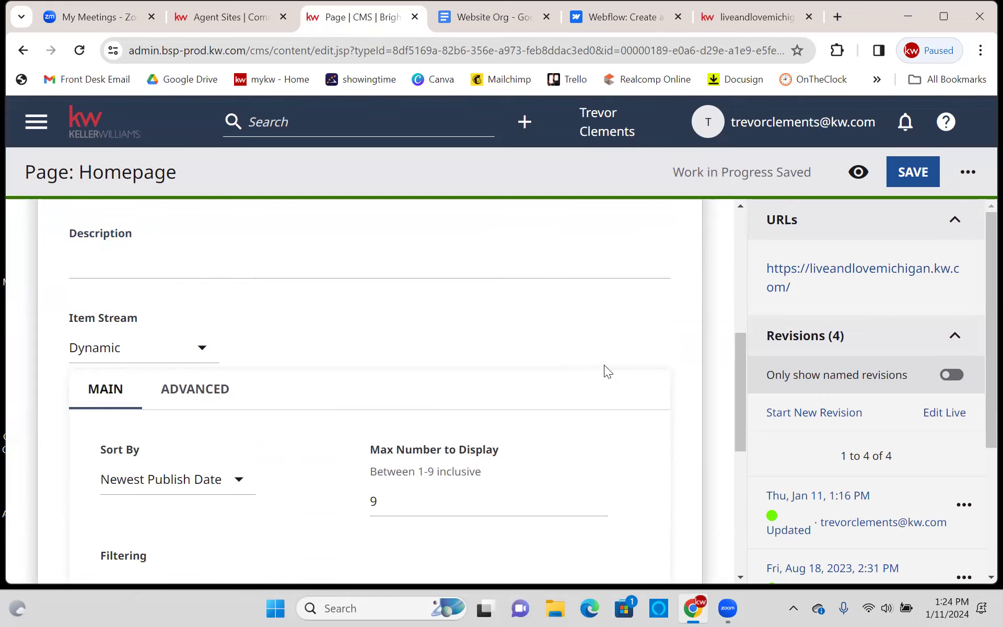
{"action": "scroll", "coordinate": [514, 314], "scroll_direction": "down", "scroll_amount": 2}
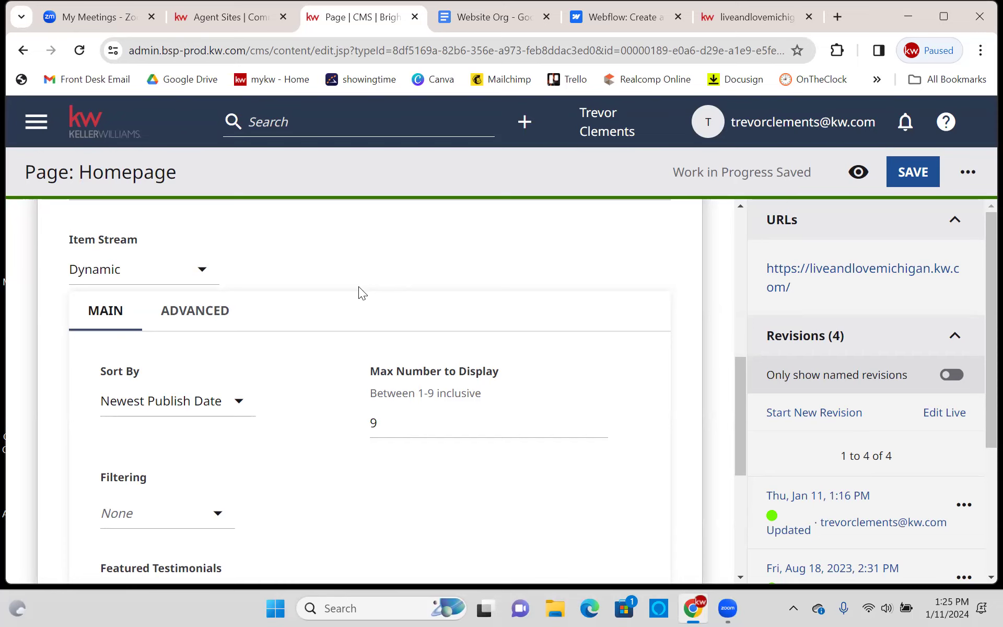
{"action": "scroll", "coordinate": [368, 293], "scroll_direction": "up", "scroll_amount": 2}
{"action": "left_click_drag", "start_coordinate": [447, 481], "coordinate": [364, 479]}
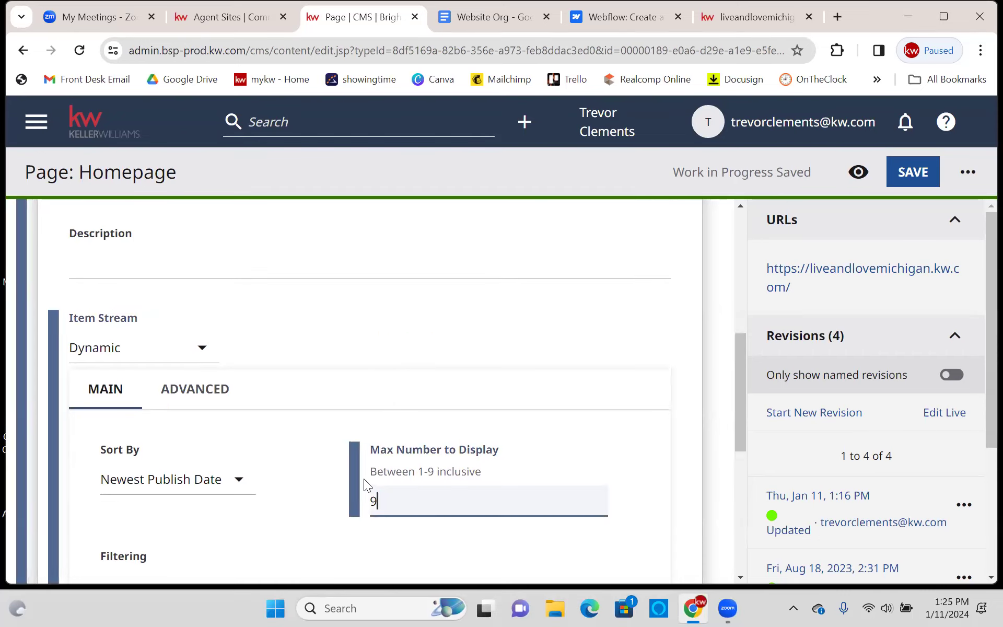
{"action": "left_click", "coordinate": [327, 500]}
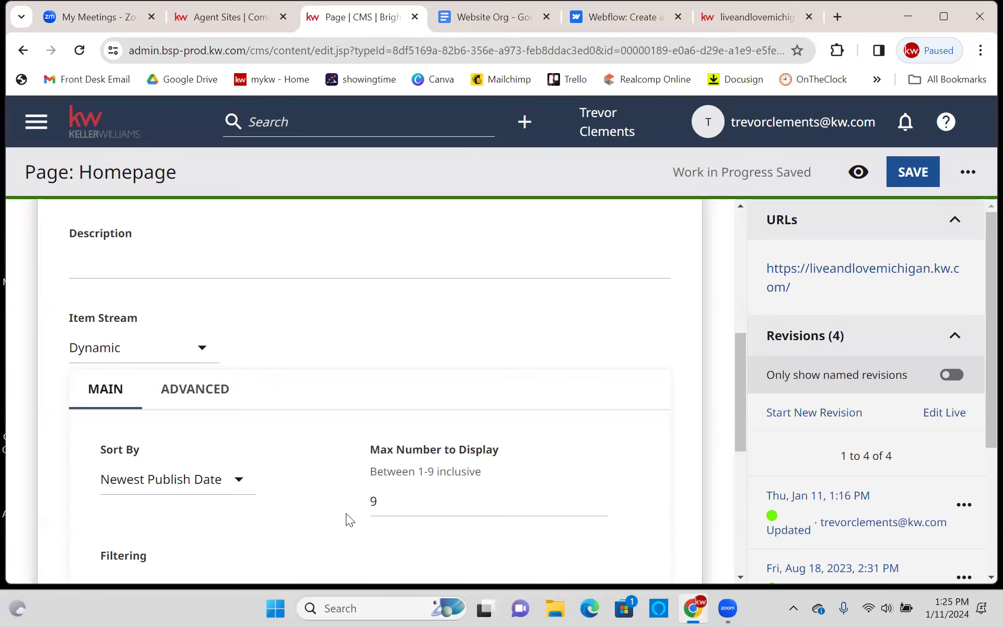
- Scroll through the settings to review the two featured testimonials
{"action": "scroll", "coordinate": [360, 488], "scroll_direction": "down", "scroll_amount": 3}
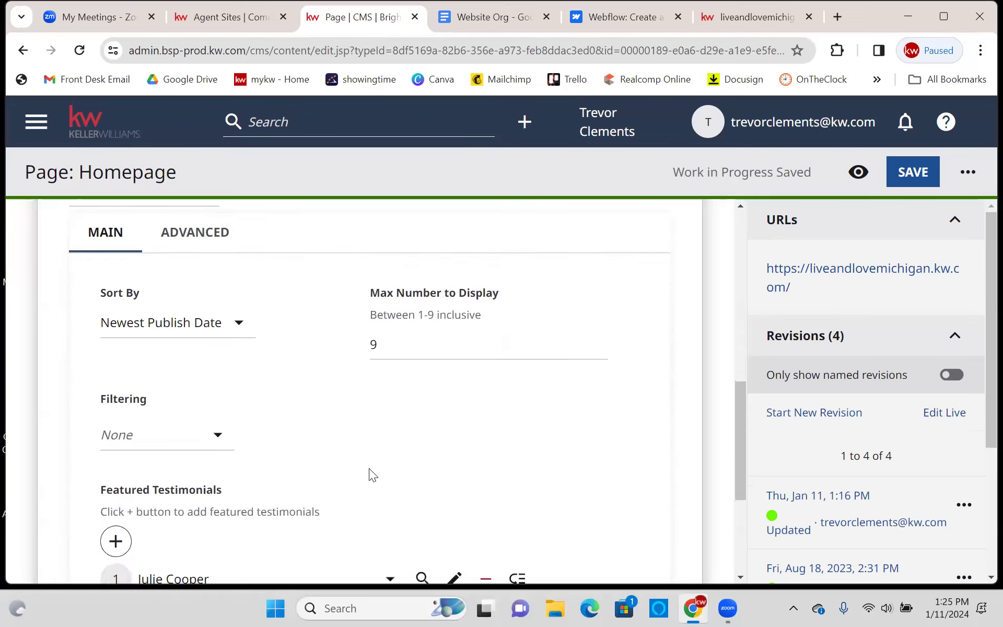
{"action": "scroll", "coordinate": [340, 460], "scroll_direction": "up", "scroll_amount": 6}
{"action": "scroll", "coordinate": [313, 434], "scroll_direction": "down", "scroll_amount": 2}
{"action": "scroll", "coordinate": [320, 426], "scroll_direction": "down", "scroll_amount": 3}
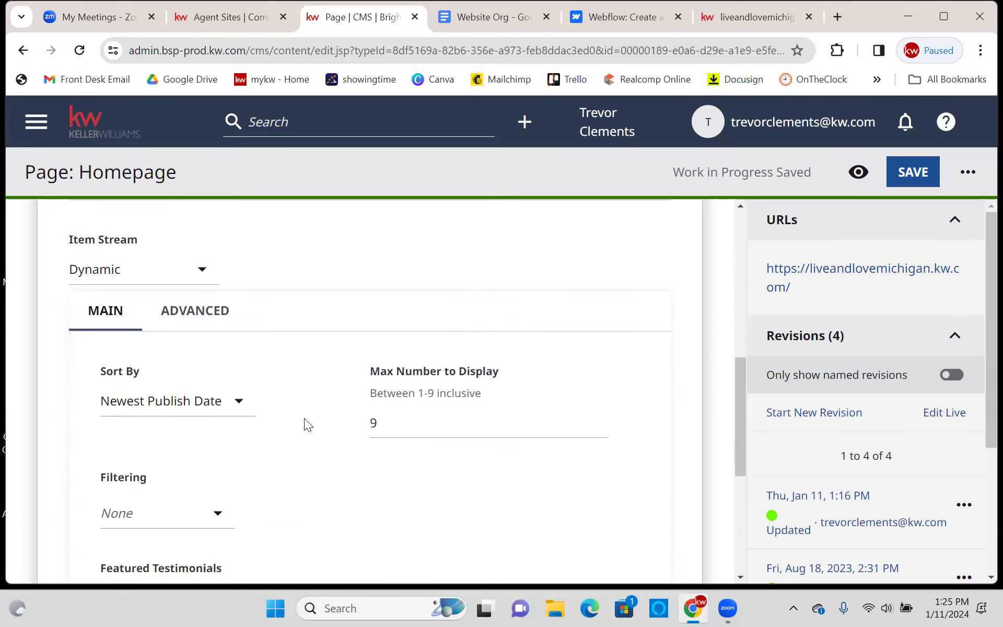
{"action": "scroll", "coordinate": [300, 354], "scroll_direction": "down", "scroll_amount": 5}
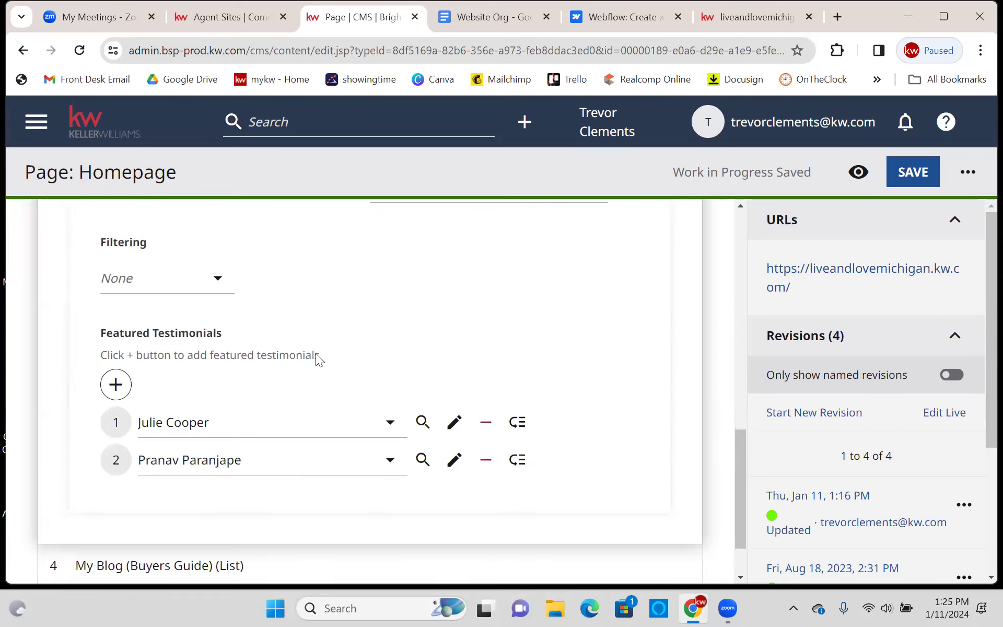
{"action": "scroll", "coordinate": [317, 361], "scroll_direction": "up", "scroll_amount": 3}
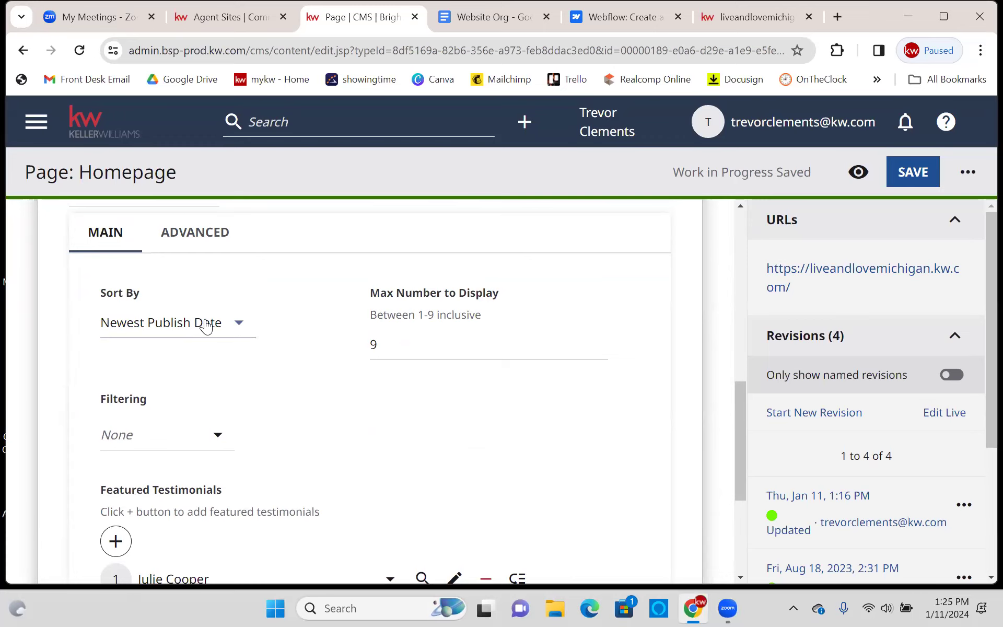
- View the testimonial cards on the live site, then return to the editor's testimonials list
{"action": "left_click", "coordinate": [734, 21]}
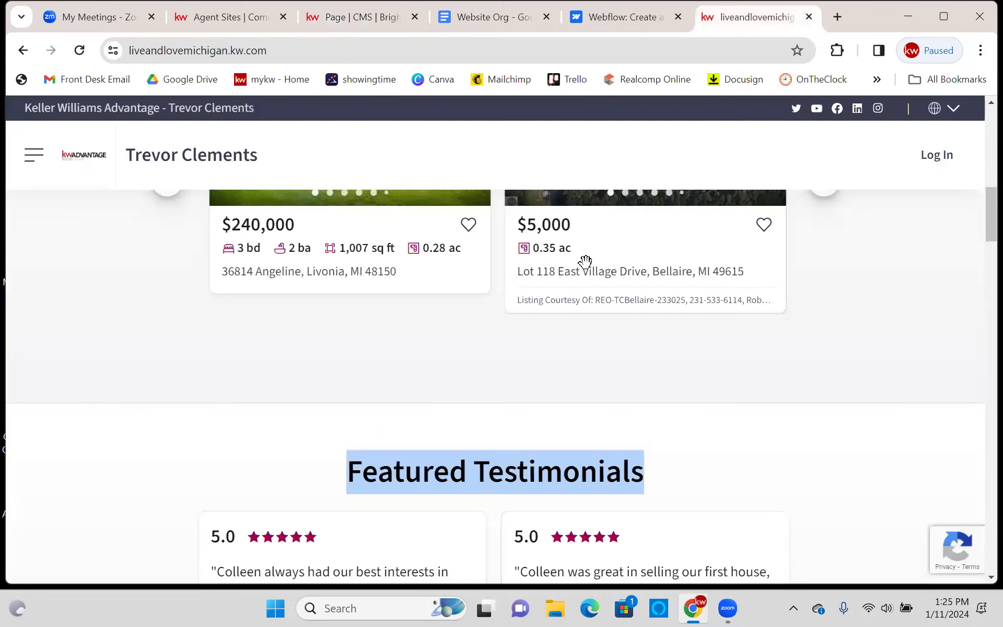
{"action": "scroll", "coordinate": [585, 261], "scroll_direction": "down", "scroll_amount": 5}
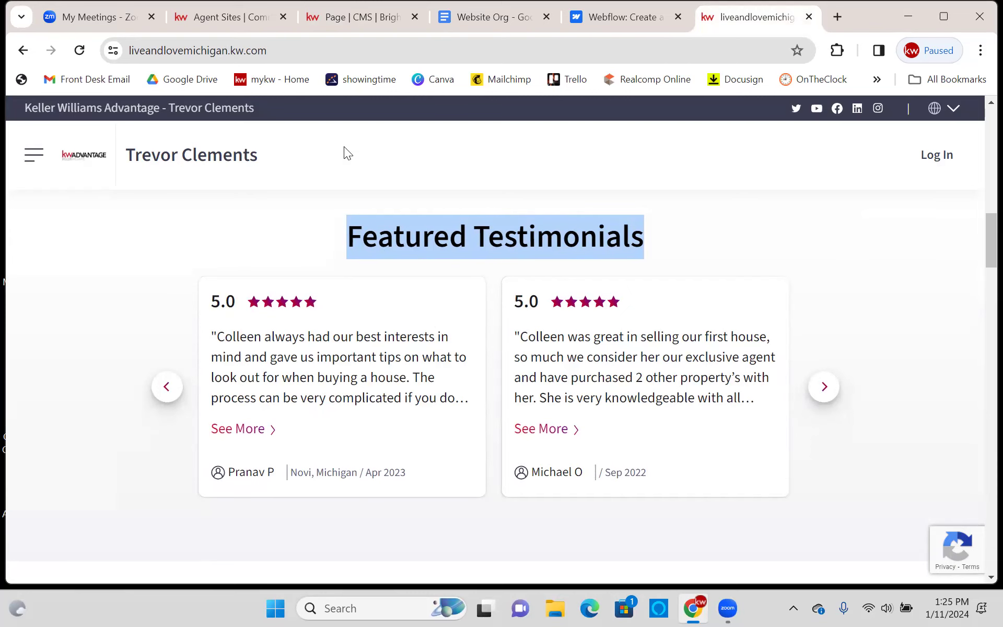
{"action": "left_click", "coordinate": [314, 23]}
{"action": "scroll", "coordinate": [423, 400], "scroll_direction": "down", "scroll_amount": 3}
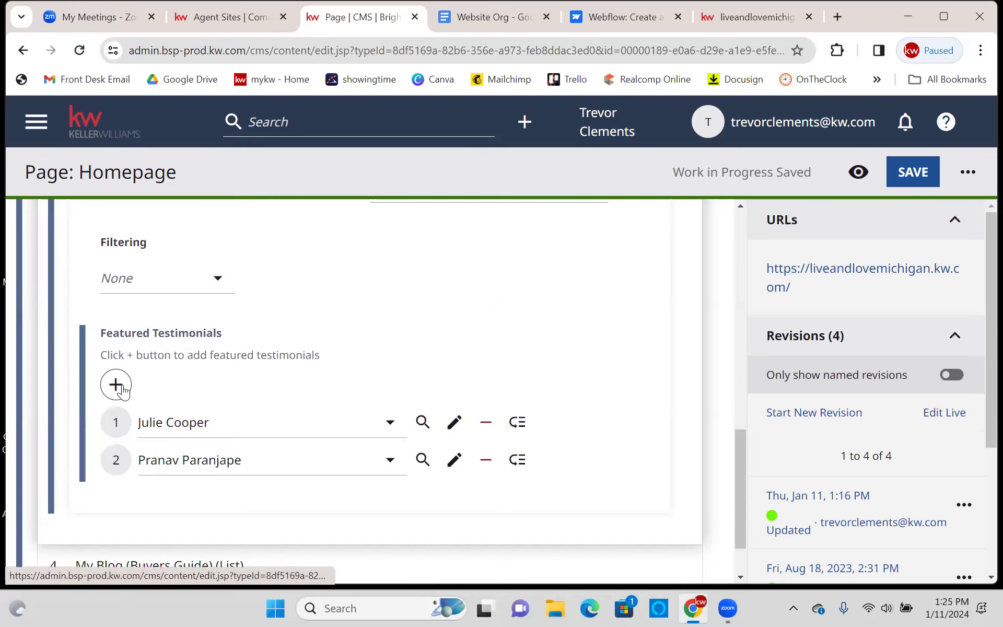
- Add a new client testimonial to Featured Testimonials and drag it to the third position
{"action": "left_click", "coordinate": [119, 387]}
{"action": "scroll", "coordinate": [279, 286], "scroll_direction": "down", "scroll_amount": 3}
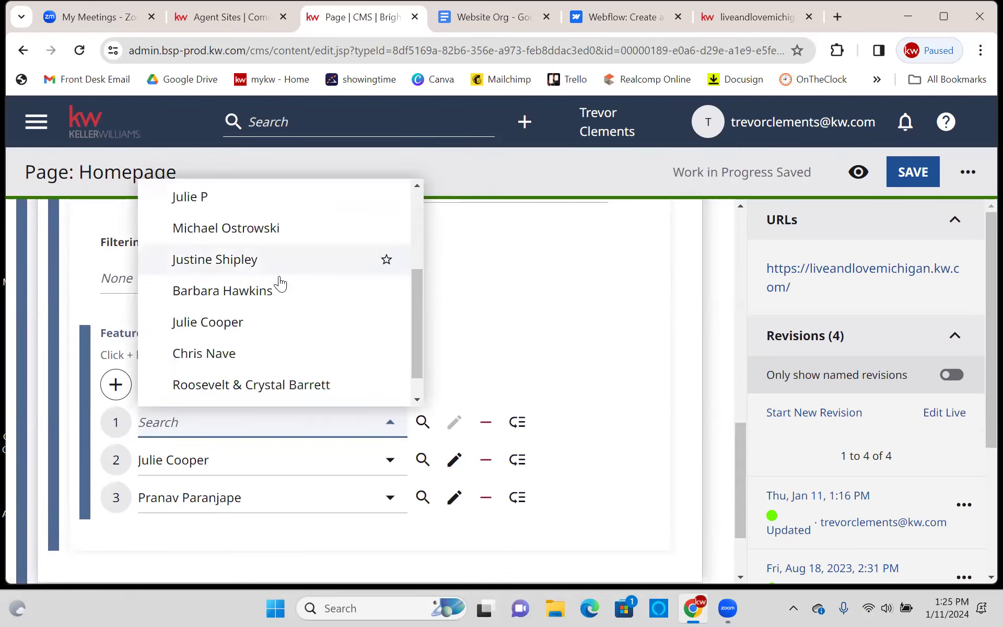
{"action": "scroll", "coordinate": [298, 324], "scroll_direction": "up", "scroll_amount": 3}
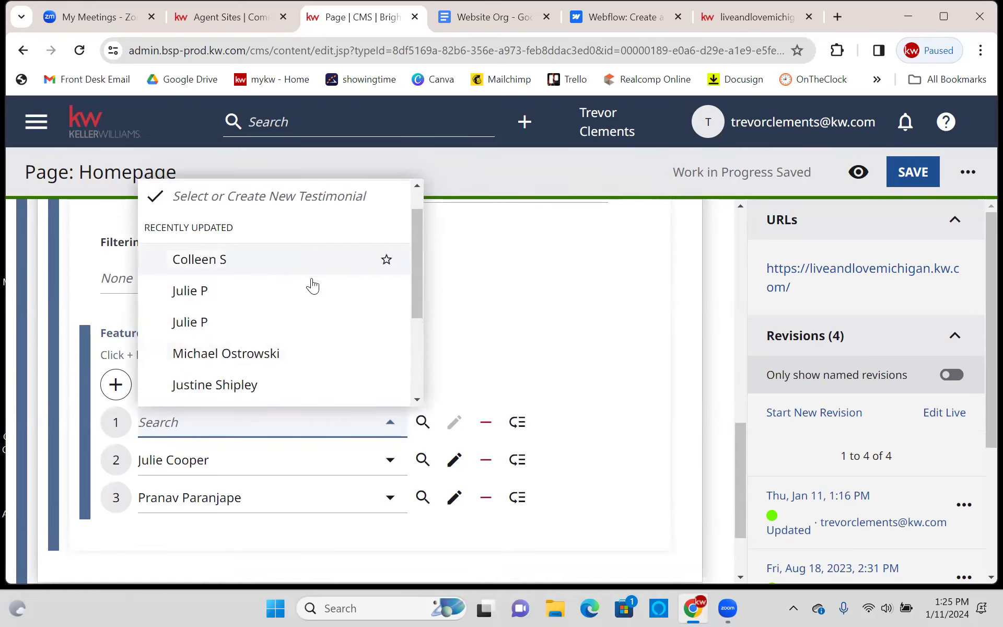
{"action": "scroll", "coordinate": [314, 297], "scroll_direction": "down", "scroll_amount": 2}
{"action": "scroll", "coordinate": [313, 306], "scroll_direction": "down", "scroll_amount": 1}
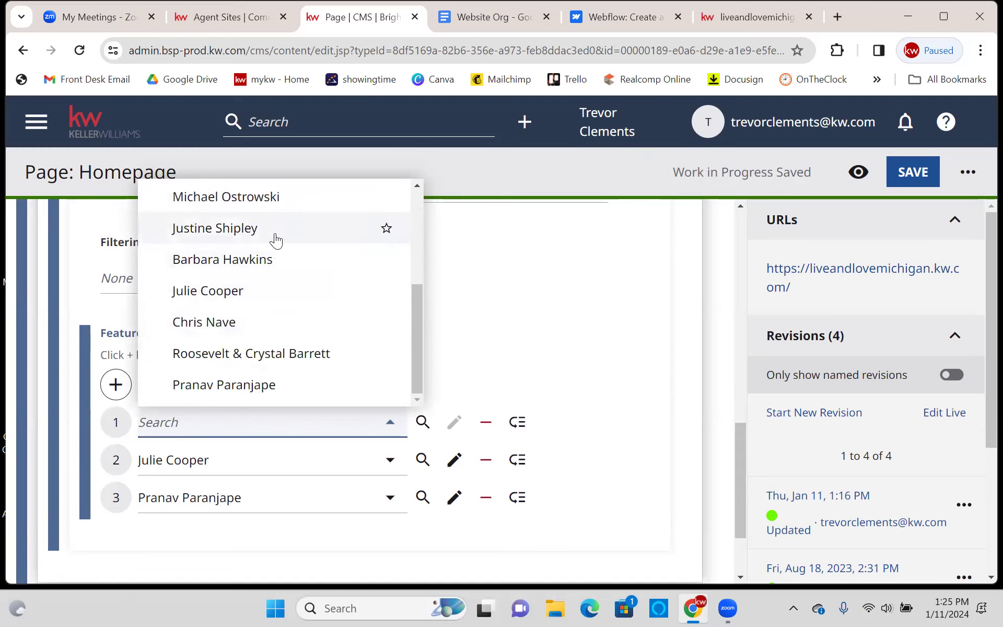
{"action": "left_click", "coordinate": [297, 356]}
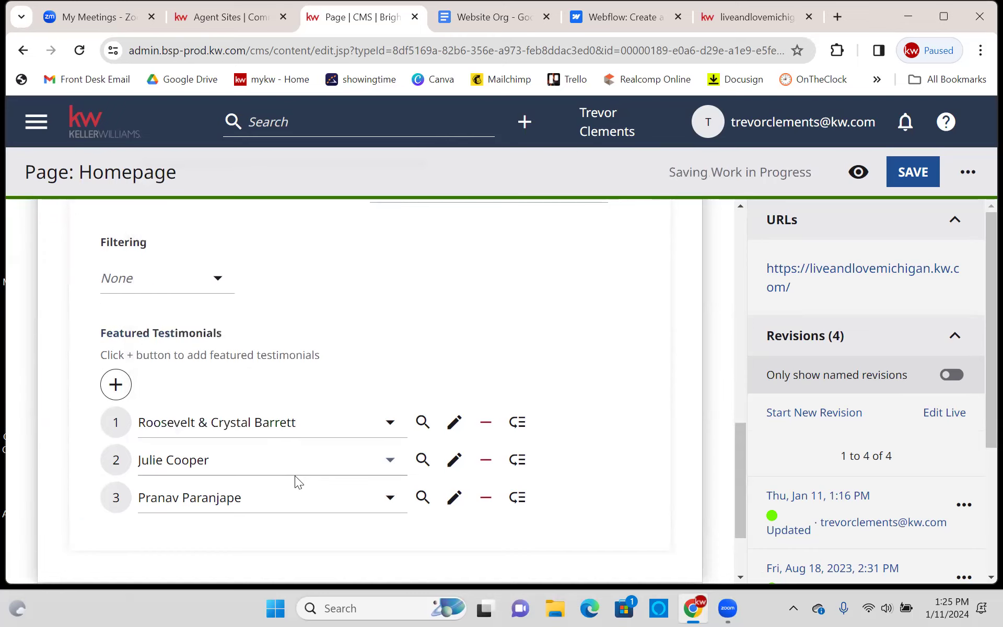
{"action": "left_click_drag", "start_coordinate": [339, 425], "coordinate": [344, 471]}
{"action": "left_click", "coordinate": [344, 470]}
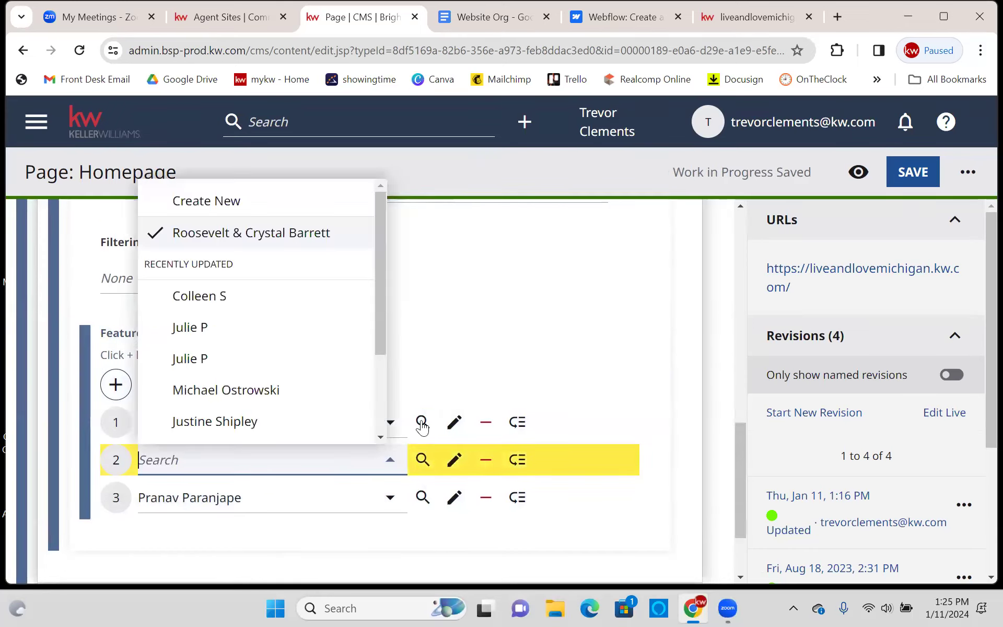
{"action": "left_click", "coordinate": [606, 371]}
{"action": "left_click_drag", "start_coordinate": [116, 431], "coordinate": [127, 496]}
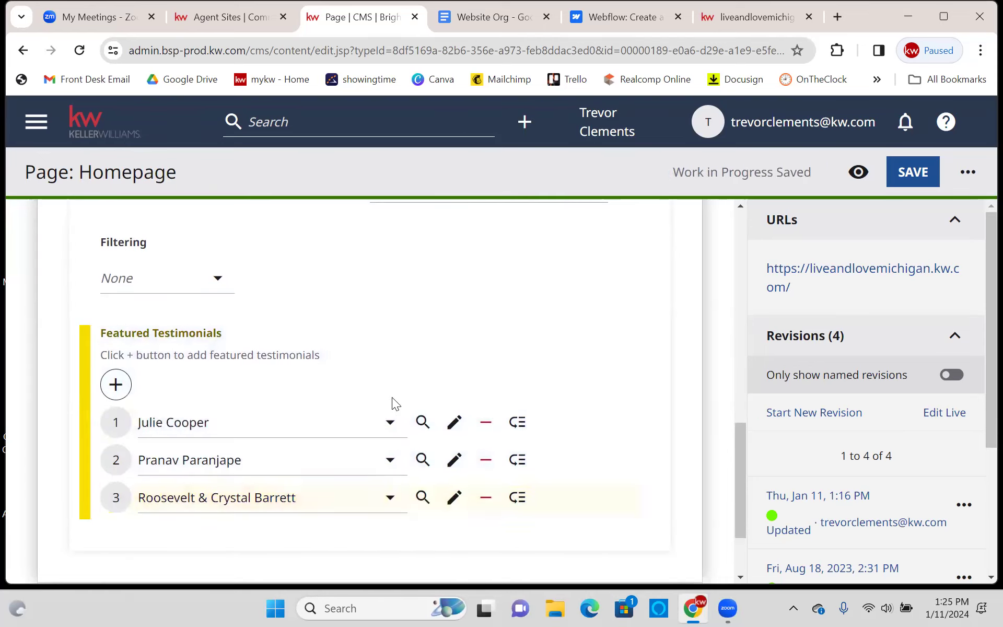
- Check the advanced list settings' organization site, leaving it unchanged
{"action": "scroll", "coordinate": [392, 399], "scroll_direction": "up", "scroll_amount": 3}
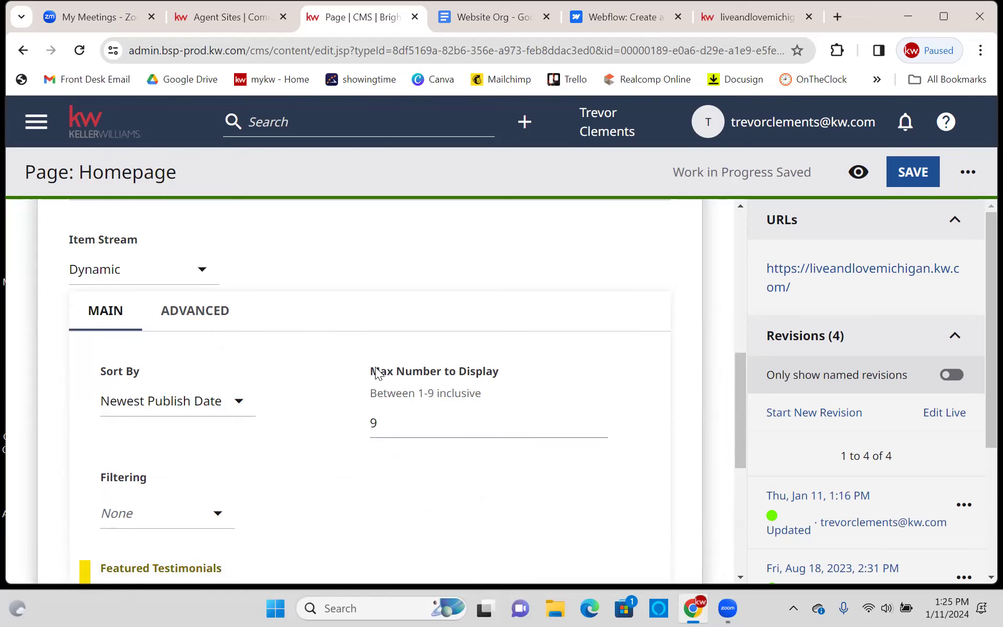
{"action": "scroll", "coordinate": [366, 394], "scroll_direction": "down", "scroll_amount": 6}
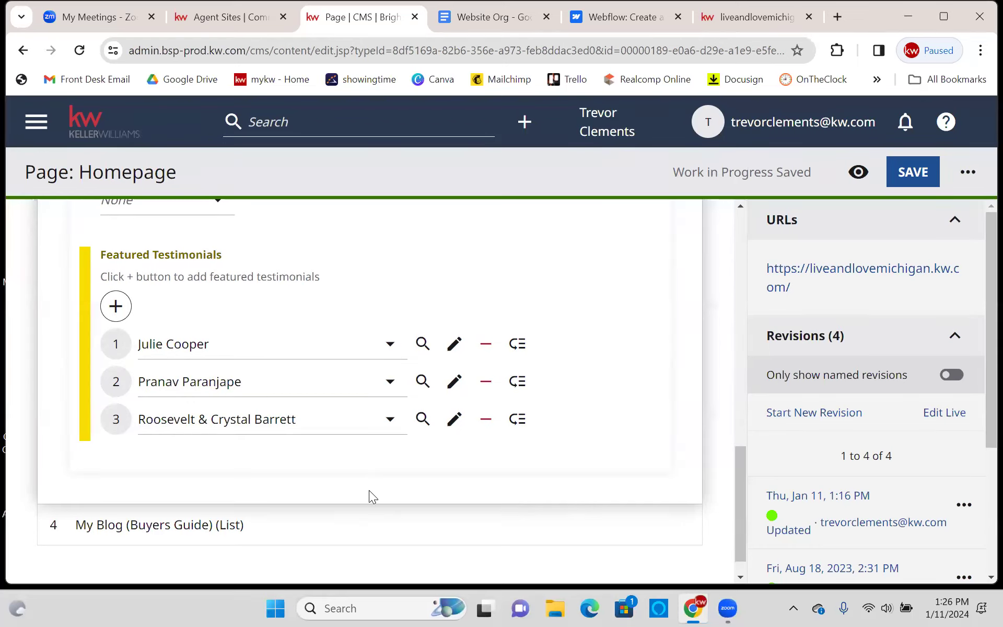
{"action": "scroll", "coordinate": [371, 485], "scroll_direction": "up", "scroll_amount": 2}
{"action": "scroll", "coordinate": [388, 424], "scroll_direction": "up", "scroll_amount": 3}
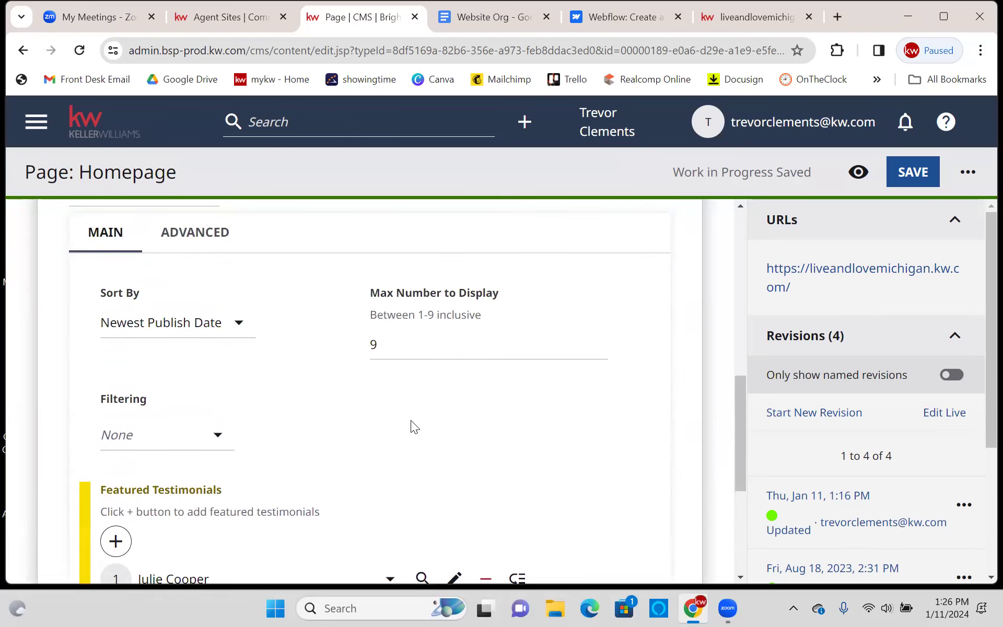
{"action": "scroll", "coordinate": [411, 421], "scroll_direction": "up", "scroll_amount": 2}
{"action": "left_click", "coordinate": [177, 315]}
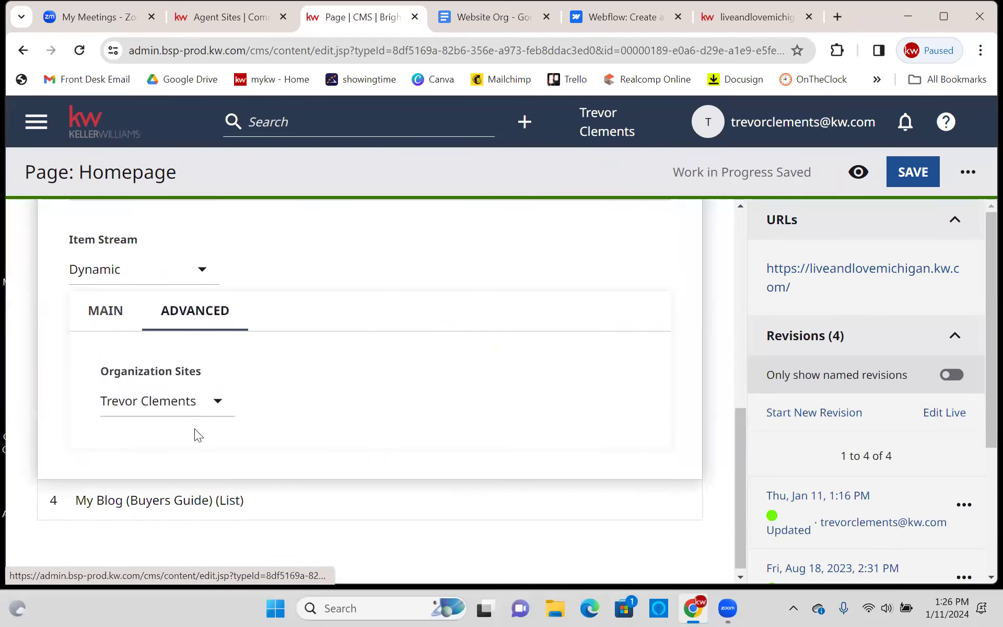
{"action": "left_click", "coordinate": [193, 399]}
{"action": "left_click", "coordinate": [312, 429]}
{"action": "left_click", "coordinate": [116, 311]}
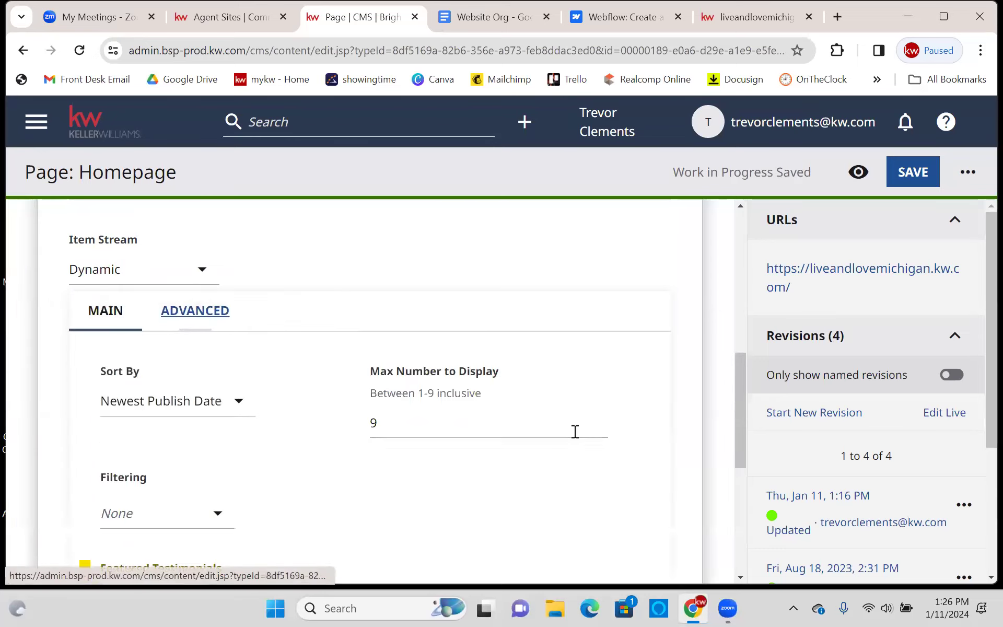
- Collapse Featured Testimonials, expand My Blog (Buyers Guide), and view the live site
{"action": "scroll", "coordinate": [337, 400], "scroll_direction": "down", "scroll_amount": 2}
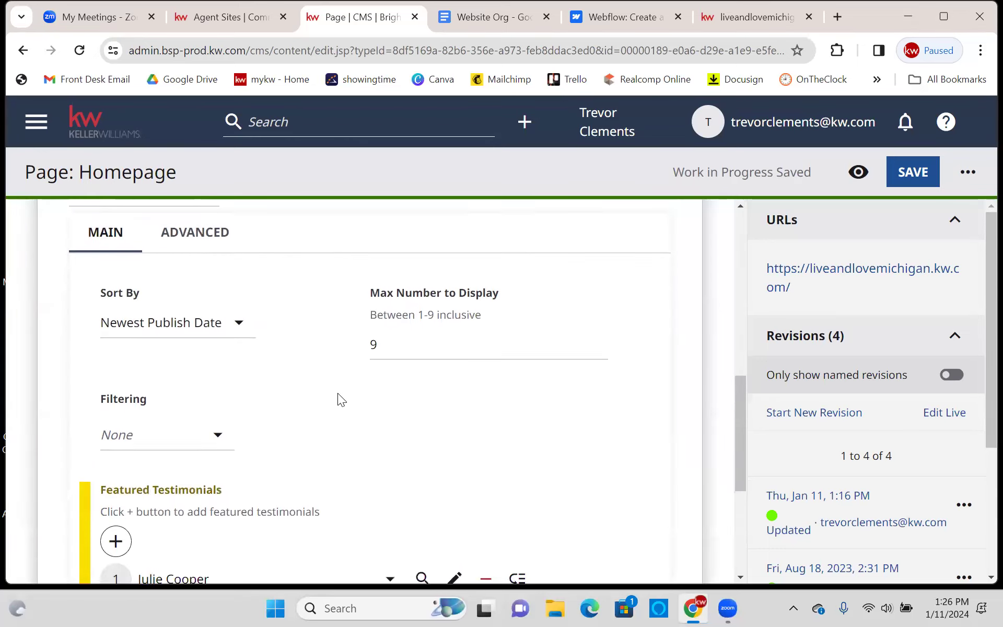
{"action": "scroll", "coordinate": [393, 439], "scroll_direction": "down", "scroll_amount": 5}
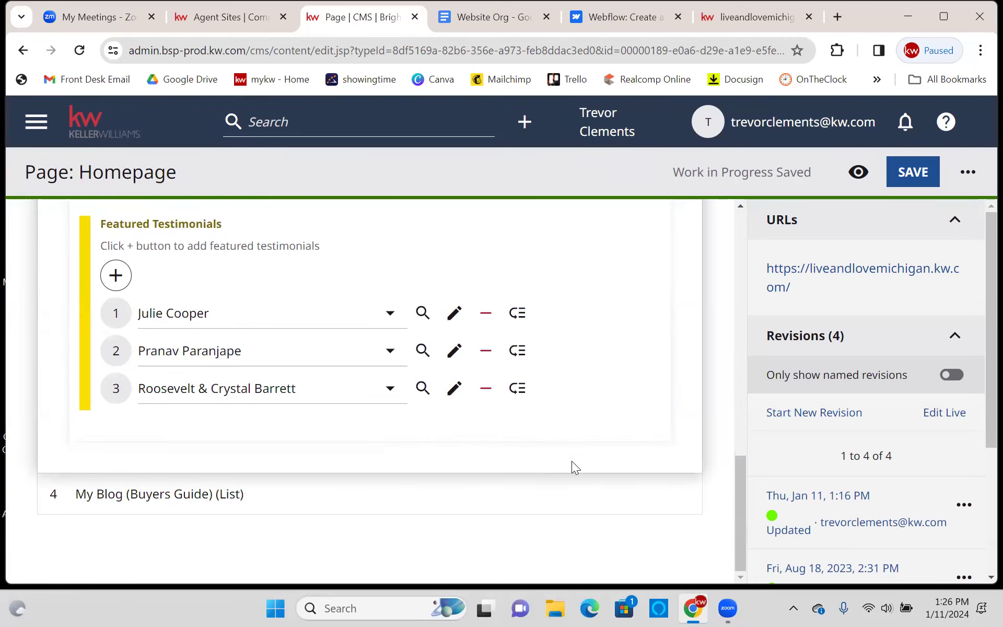
{"action": "scroll", "coordinate": [571, 461], "scroll_direction": "up", "scroll_amount": 14}
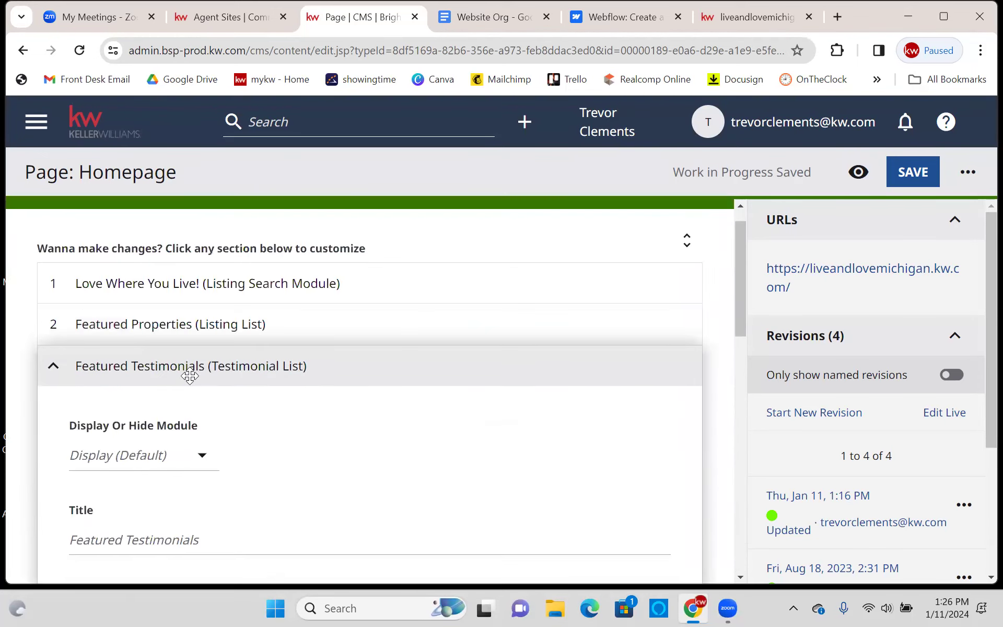
{"action": "left_click", "coordinate": [52, 366]}
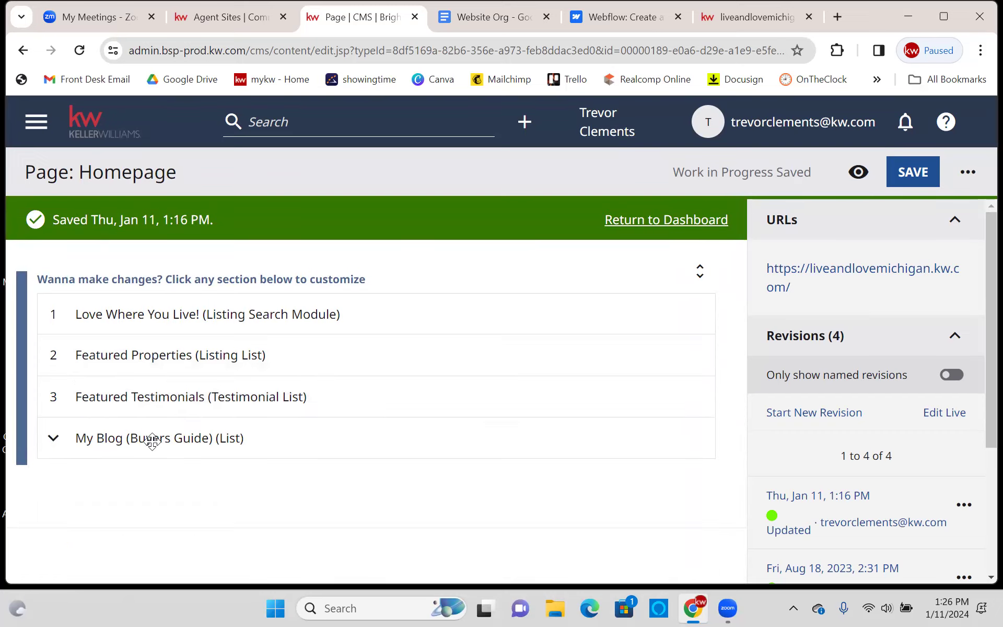
{"action": "left_click", "coordinate": [121, 439]}
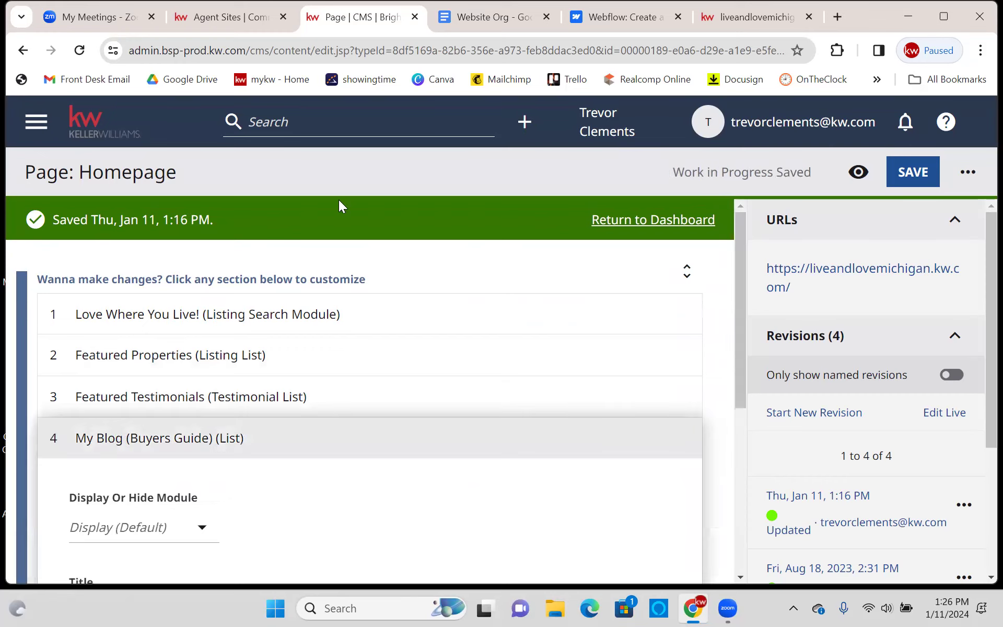
{"action": "left_click", "coordinate": [773, 17]}
- Scroll through the Buyers Guide blog posts on the live site
{"action": "scroll", "coordinate": [565, 360], "scroll_direction": "down", "scroll_amount": 5}
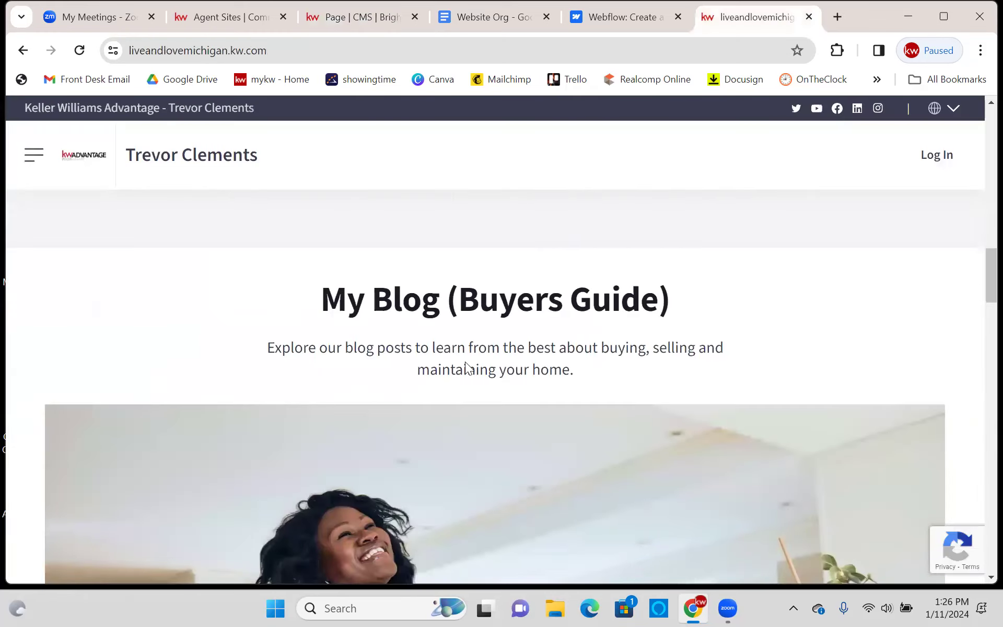
{"action": "scroll", "coordinate": [597, 308], "scroll_direction": "down", "scroll_amount": 8}
{"action": "scroll", "coordinate": [629, 329], "scroll_direction": "up", "scroll_amount": 3}
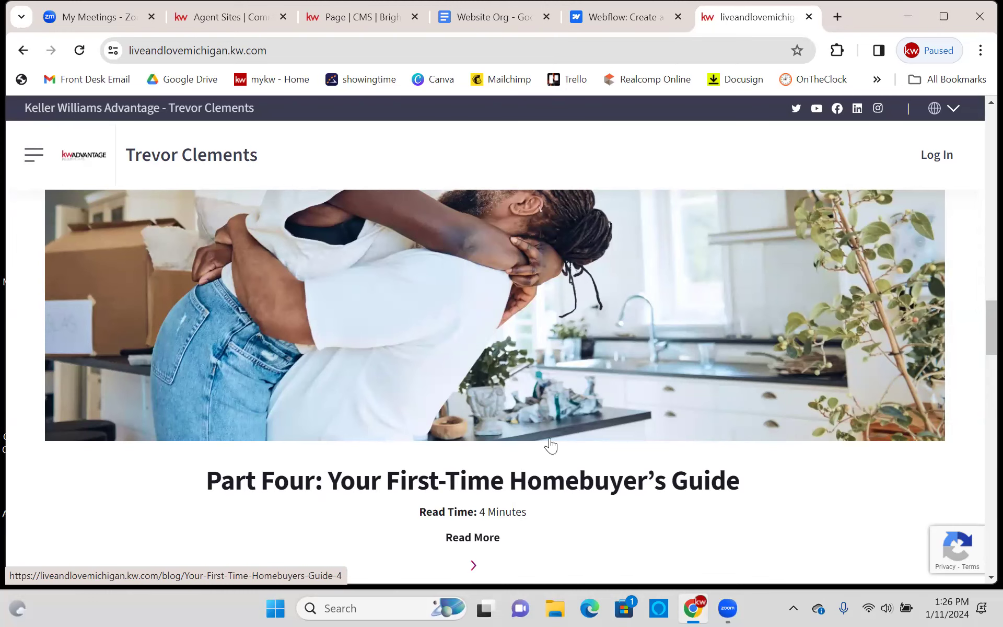
{"action": "scroll", "coordinate": [551, 445], "scroll_direction": "down", "scroll_amount": 8}
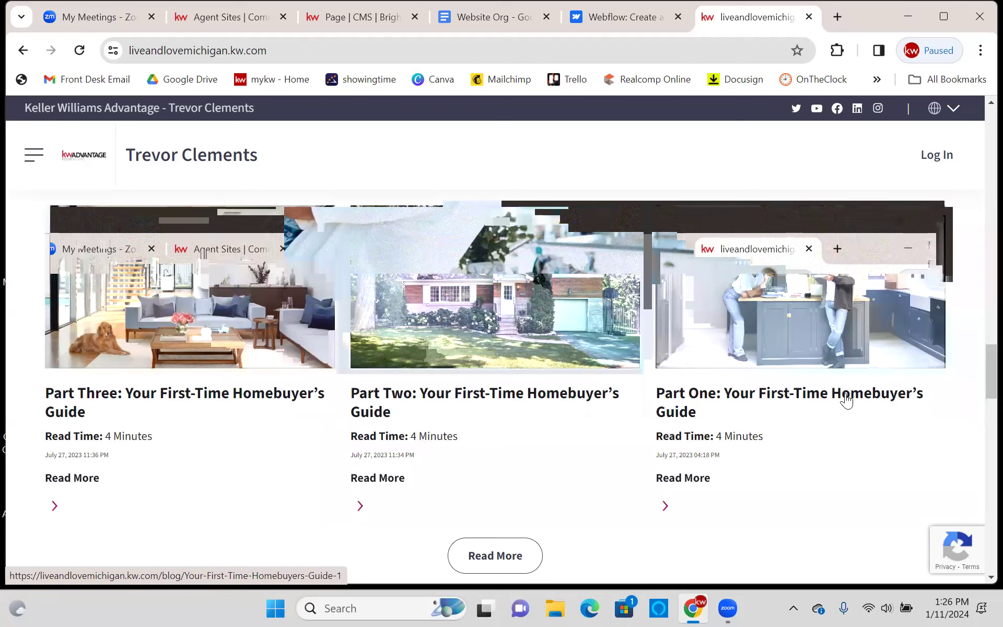
- Back in the editor, keep the My Blog module at Display (Default)
{"action": "left_click", "coordinate": [361, 19]}
{"action": "left_click", "coordinate": [177, 290]}
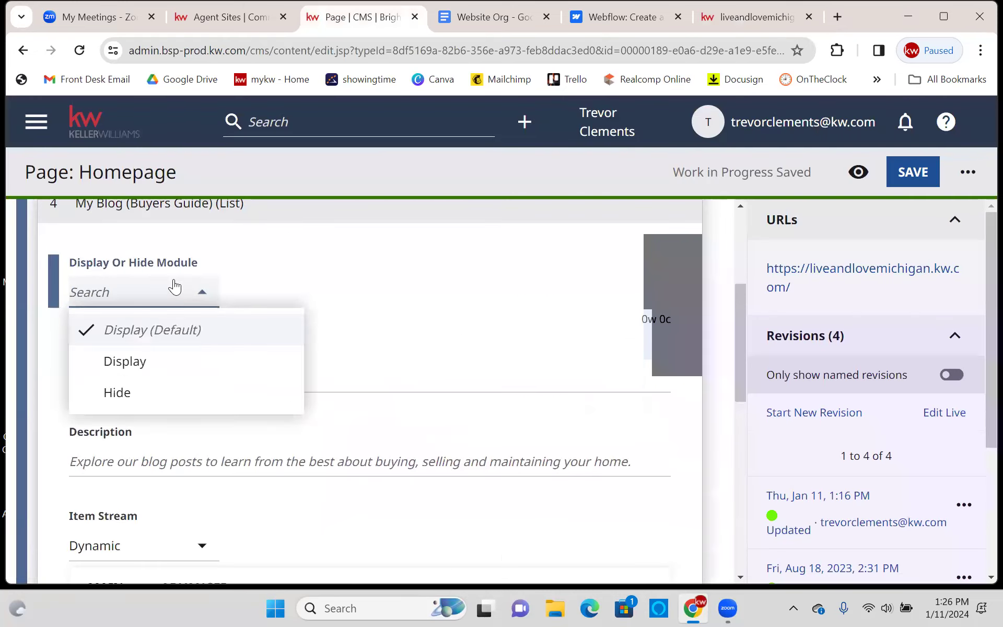
{"action": "left_click", "coordinate": [331, 278]}
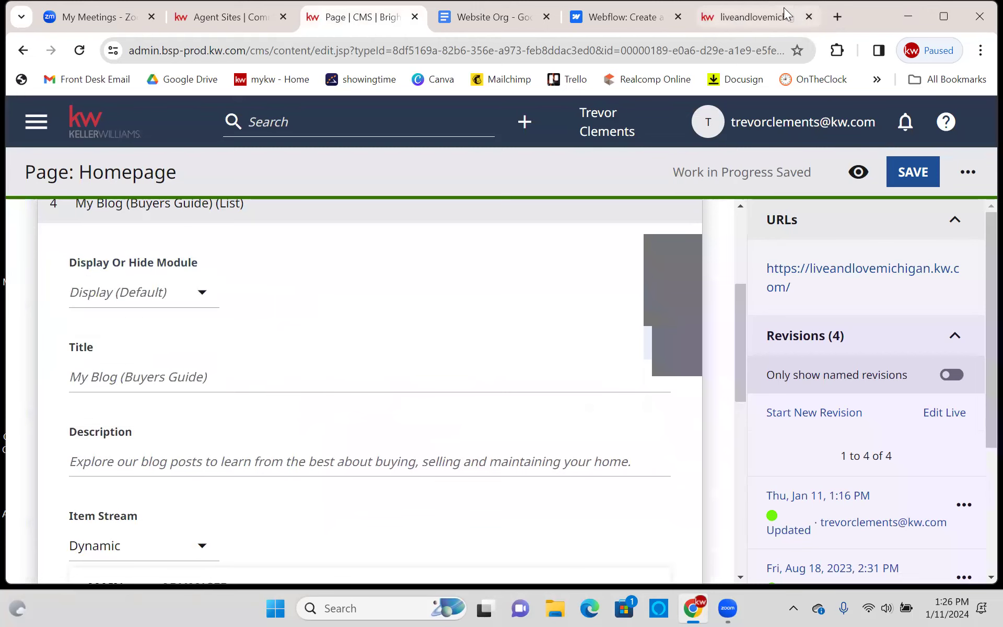
{"action": "left_click", "coordinate": [783, 8]}
{"action": "scroll", "coordinate": [386, 298], "scroll_direction": "up", "scroll_amount": 5}
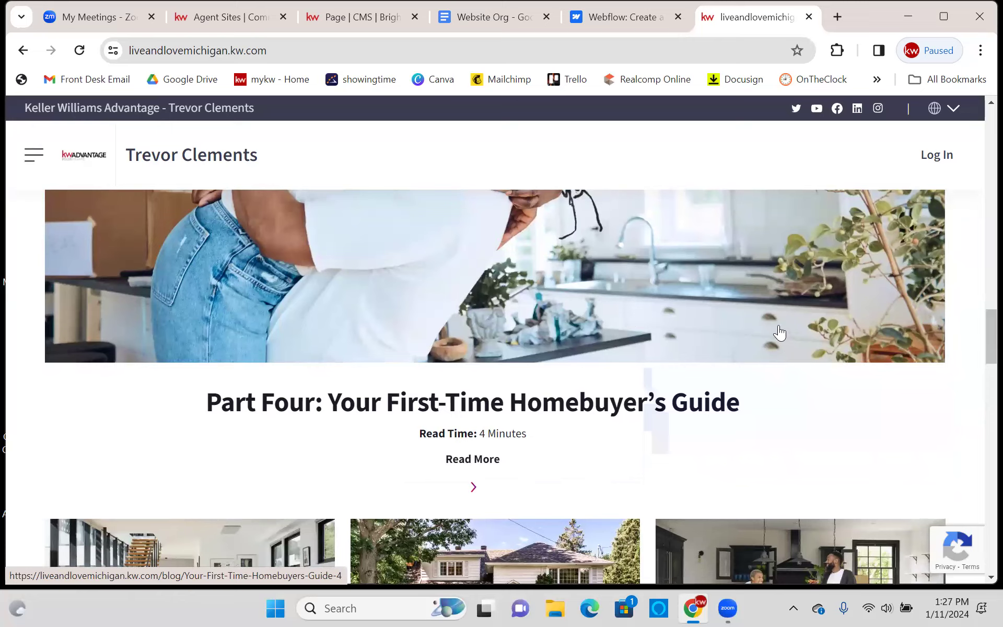
{"action": "left_click", "coordinate": [357, 16]}
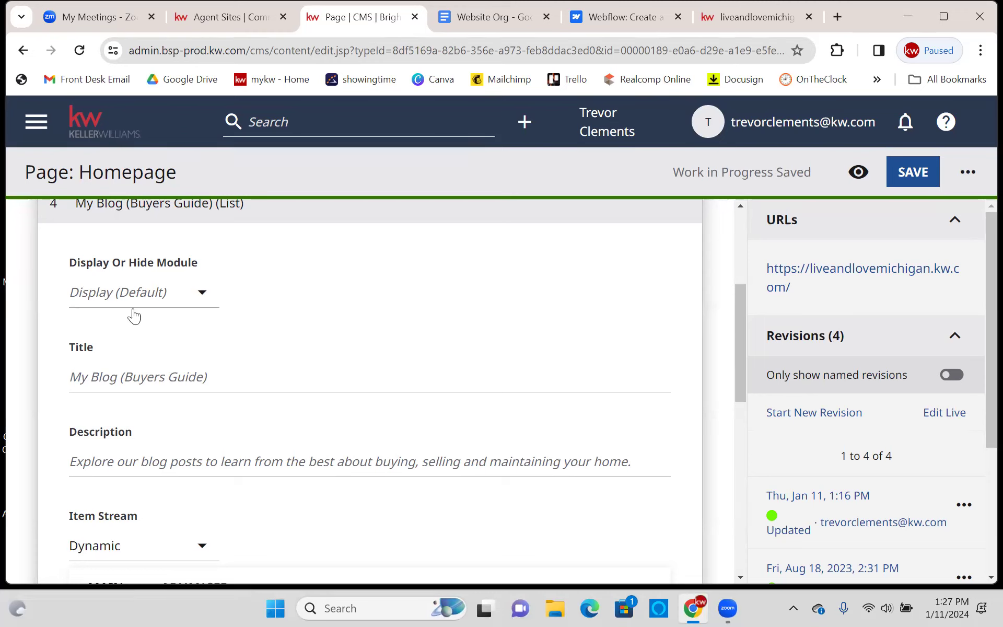
- Keep My Blog displayed and review its title and description fields
{"action": "left_click", "coordinate": [137, 291]}
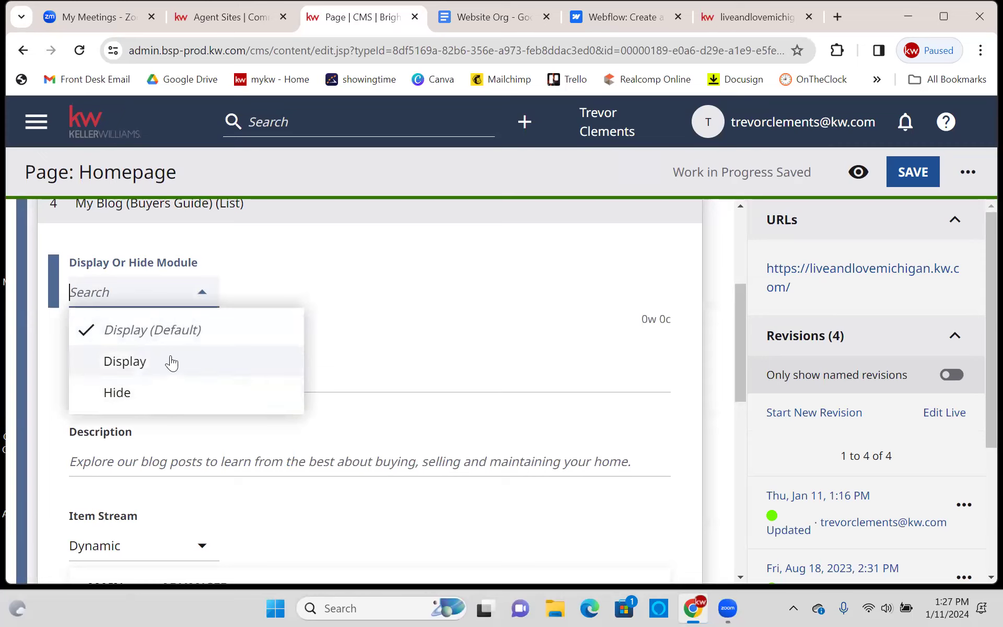
{"action": "left_click", "coordinate": [438, 272]}
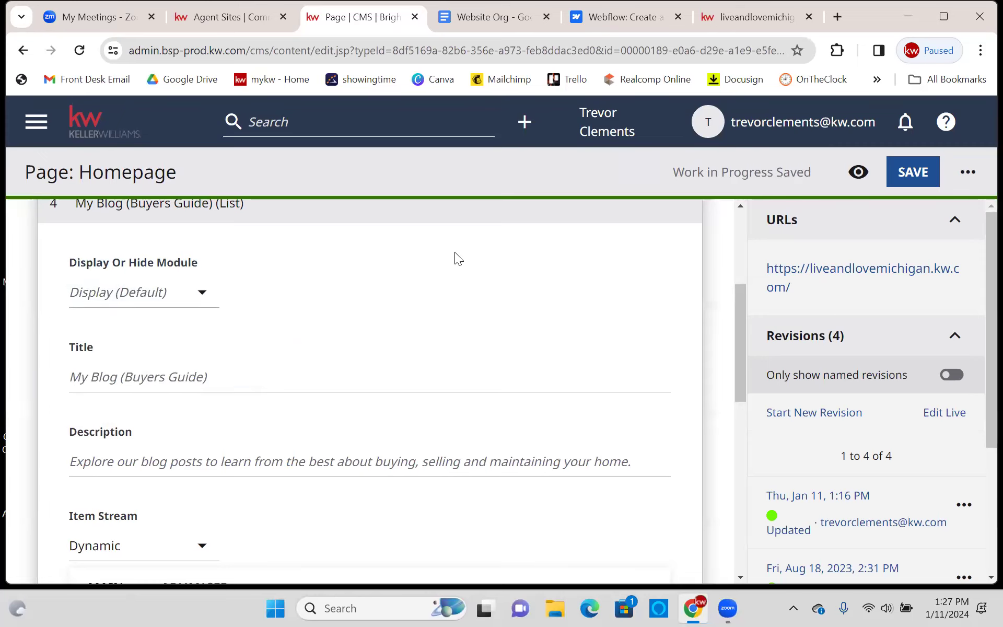
{"action": "scroll", "coordinate": [454, 256], "scroll_direction": "down", "scroll_amount": 1}
{"action": "left_click", "coordinate": [207, 298]}
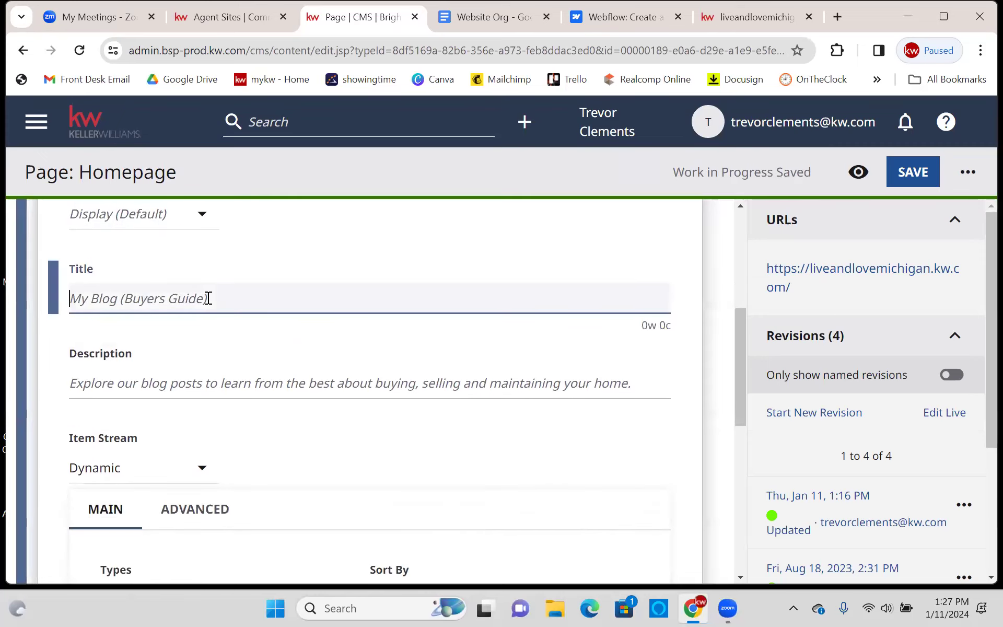
{"action": "left_click", "coordinate": [241, 389]}
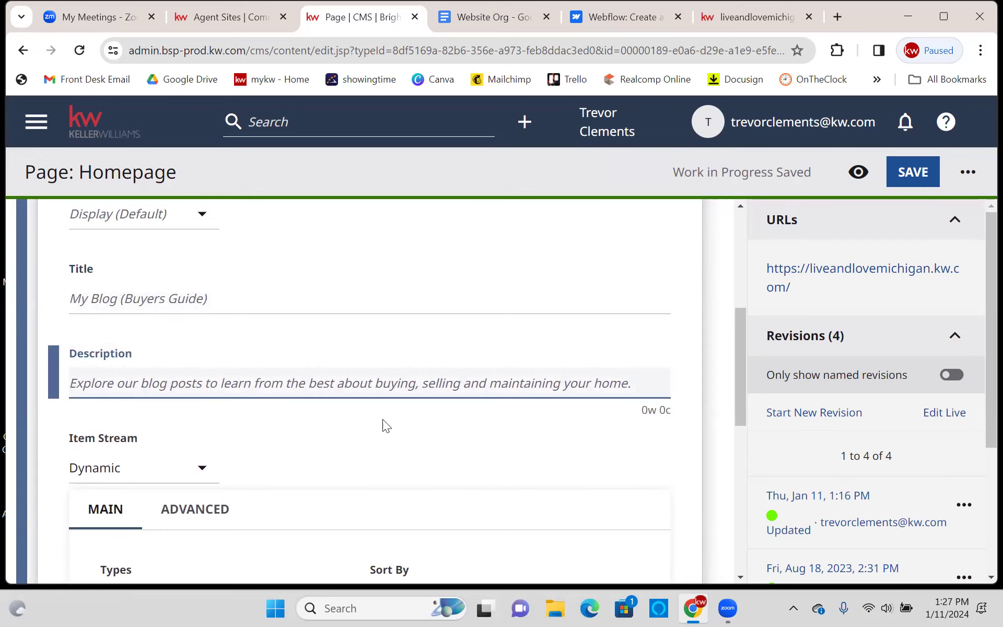
{"action": "scroll", "coordinate": [382, 419], "scroll_direction": "down", "scroll_amount": 3}
{"action": "scroll", "coordinate": [485, 384], "scroll_direction": "down", "scroll_amount": 3}
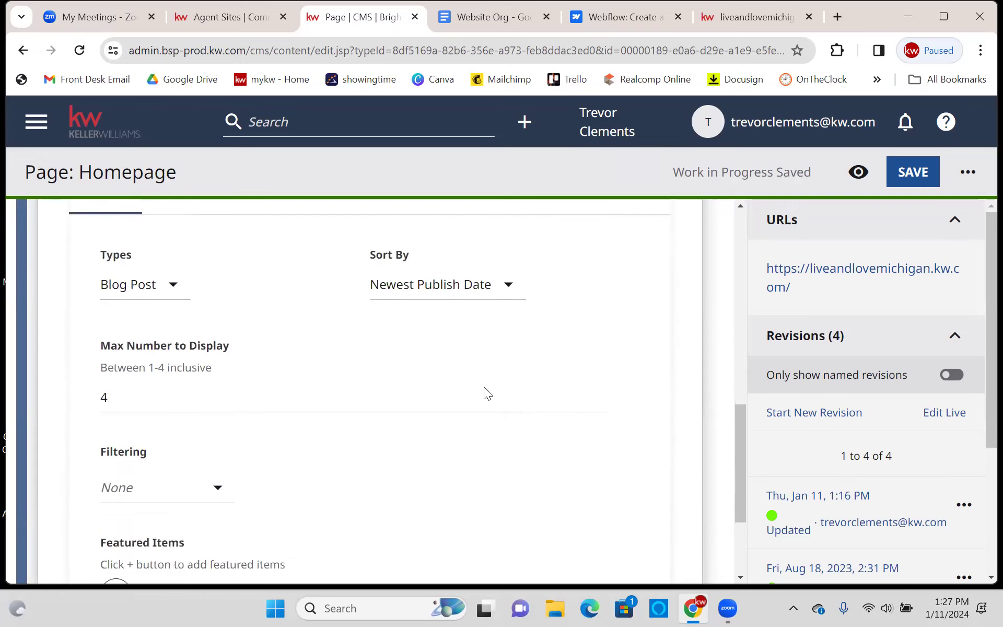
{"action": "scroll", "coordinate": [361, 350], "scroll_direction": "up", "scroll_amount": 4}
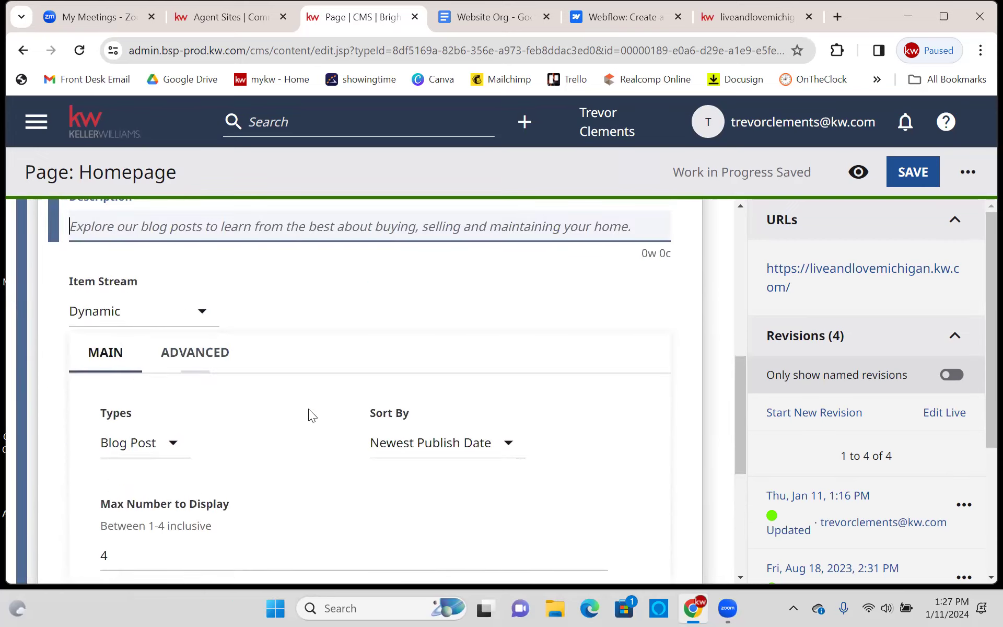
{"action": "scroll", "coordinate": [308, 408], "scroll_direction": "down", "scroll_amount": 1}
- Keep the blog stream type as Blog Post and sort by Newest Publish Date, then view the live site
{"action": "left_click", "coordinate": [160, 371]}
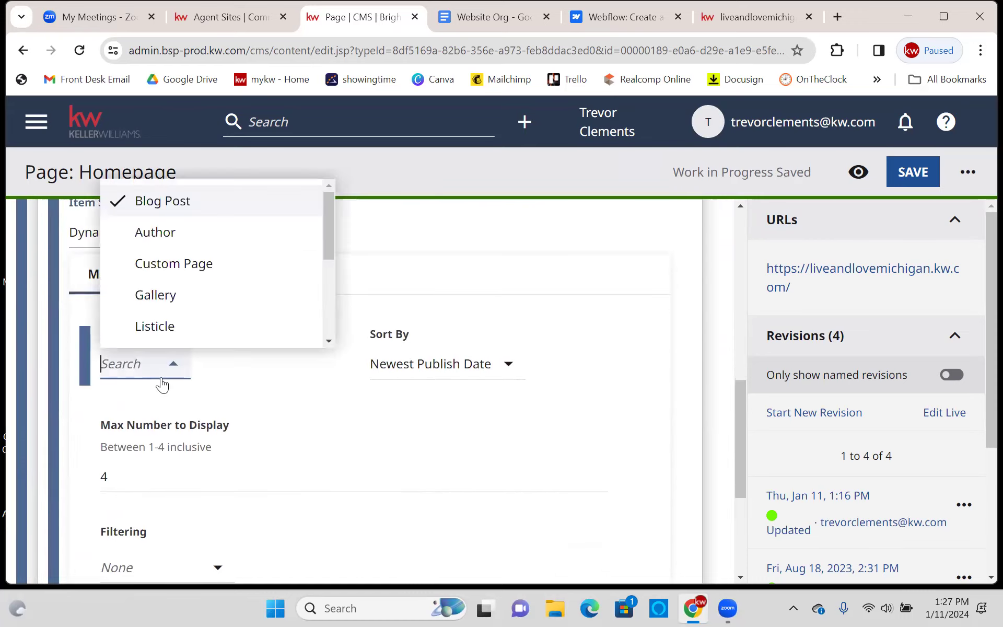
{"action": "left_click", "coordinate": [289, 402]}
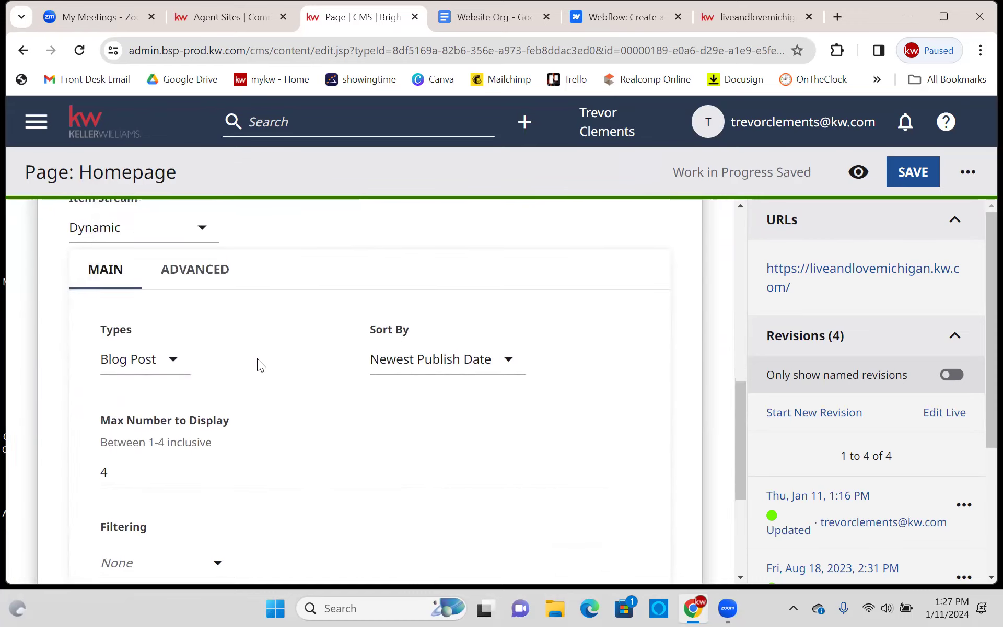
{"action": "scroll", "coordinate": [259, 365], "scroll_direction": "down", "scroll_amount": 1}
{"action": "left_click", "coordinate": [433, 290]}
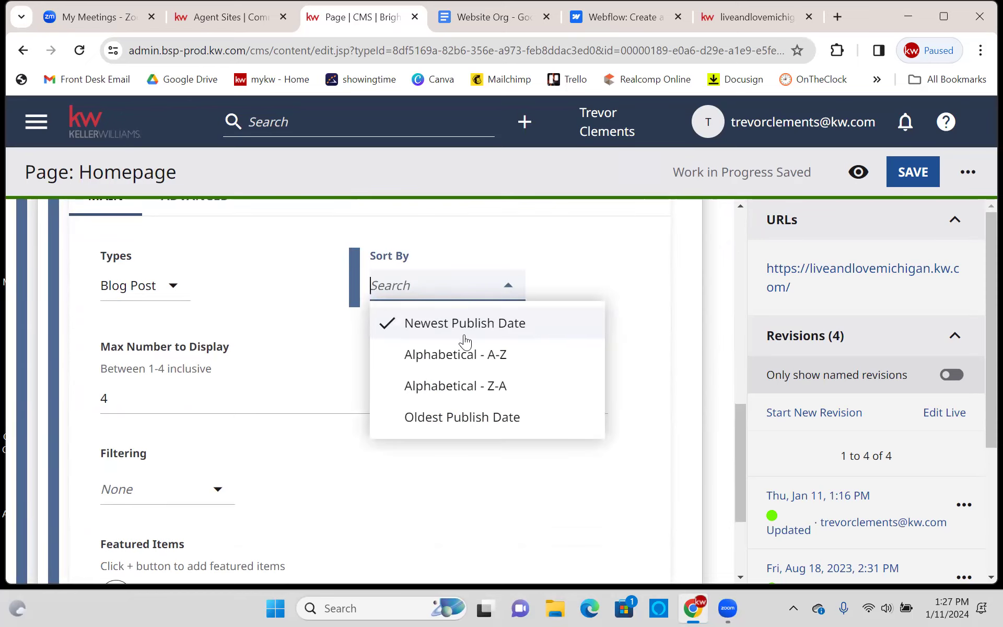
{"action": "left_click", "coordinate": [305, 397]}
{"action": "scroll", "coordinate": [83, 515], "scroll_direction": "down", "scroll_amount": 2}
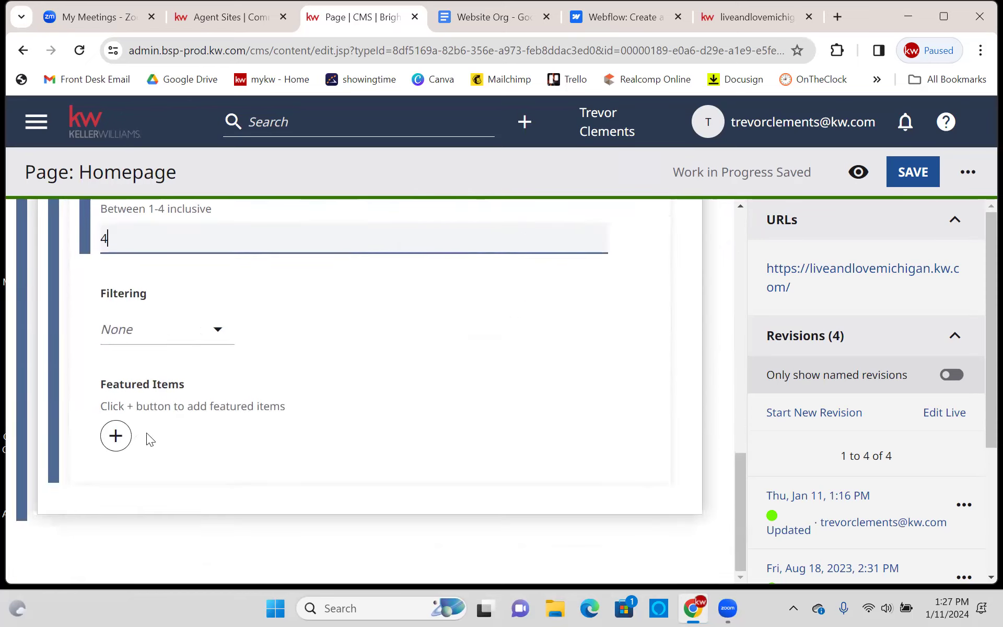
{"action": "scroll", "coordinate": [425, 309], "scroll_direction": "up", "scroll_amount": 2}
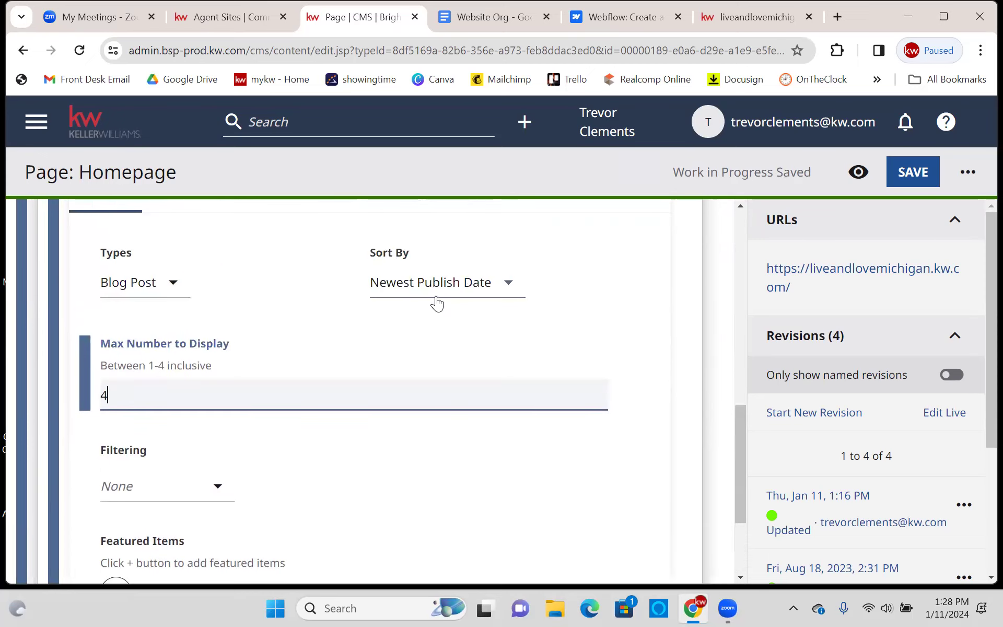
{"action": "left_click", "coordinate": [761, 19]}
- Check the live blog, then confirm Max Number to Display stays at 4
{"action": "scroll", "coordinate": [648, 253], "scroll_direction": "down", "scroll_amount": 3}
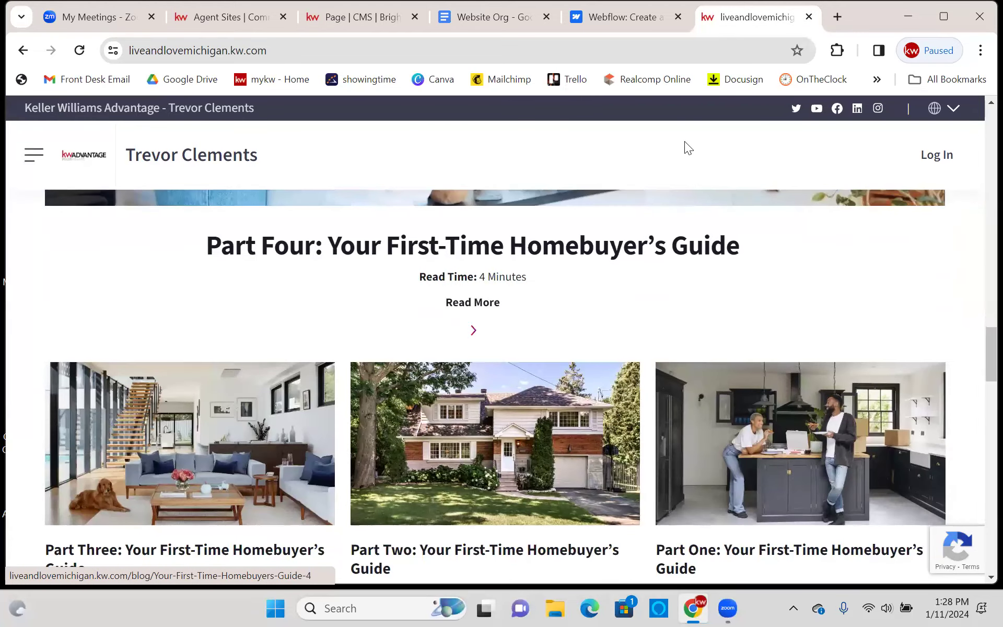
{"action": "scroll", "coordinate": [449, 344], "scroll_direction": "up", "scroll_amount": 1}
{"action": "scroll", "coordinate": [449, 344], "scroll_direction": "up", "scroll_amount": 1}
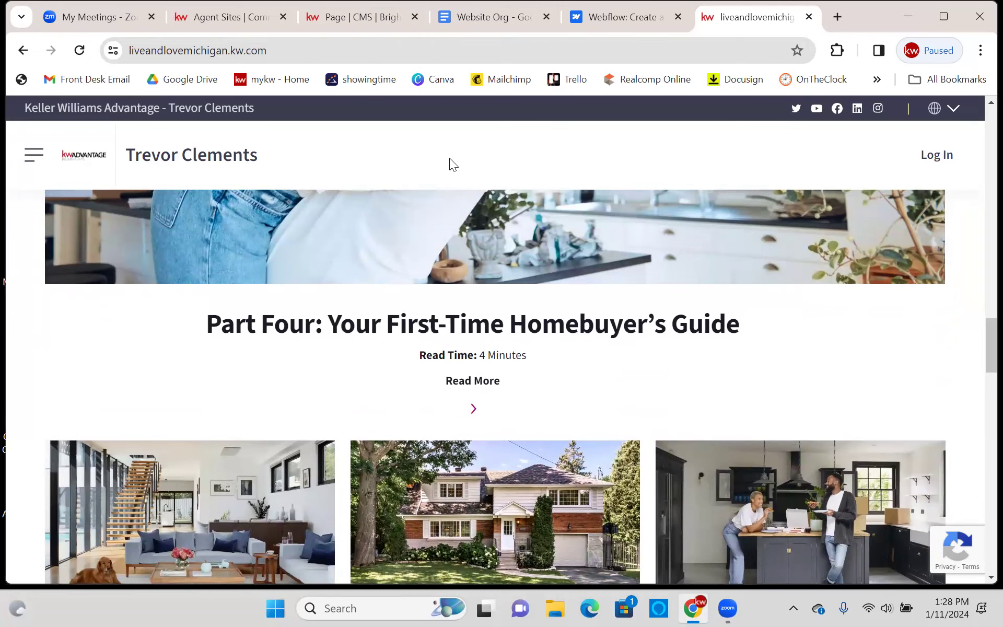
{"action": "left_click", "coordinate": [367, 18]}
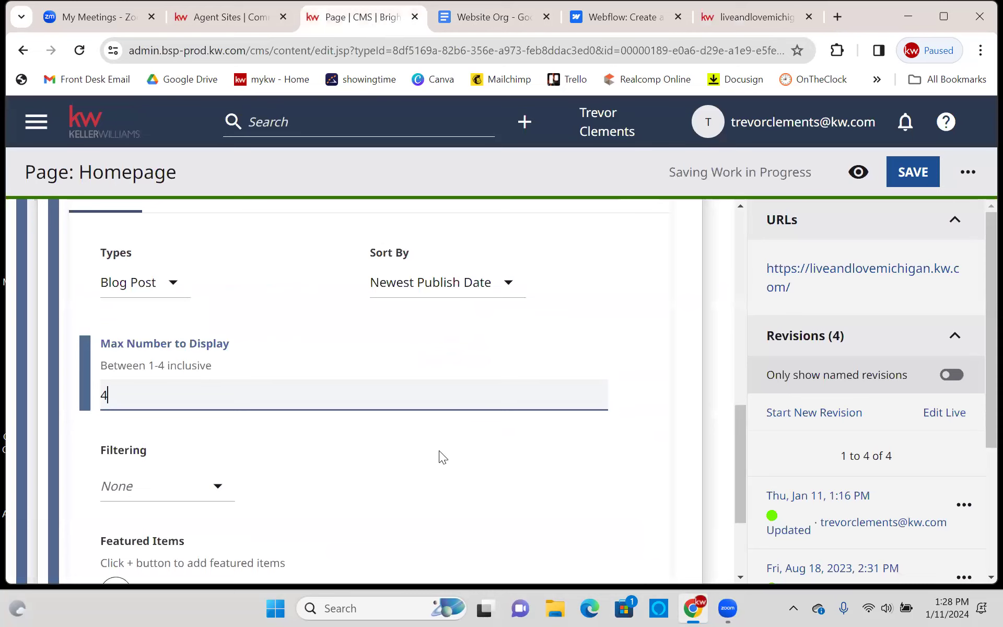
{"action": "left_click", "coordinate": [470, 438]}
{"action": "scroll", "coordinate": [467, 403], "scroll_direction": "down", "scroll_amount": 1}
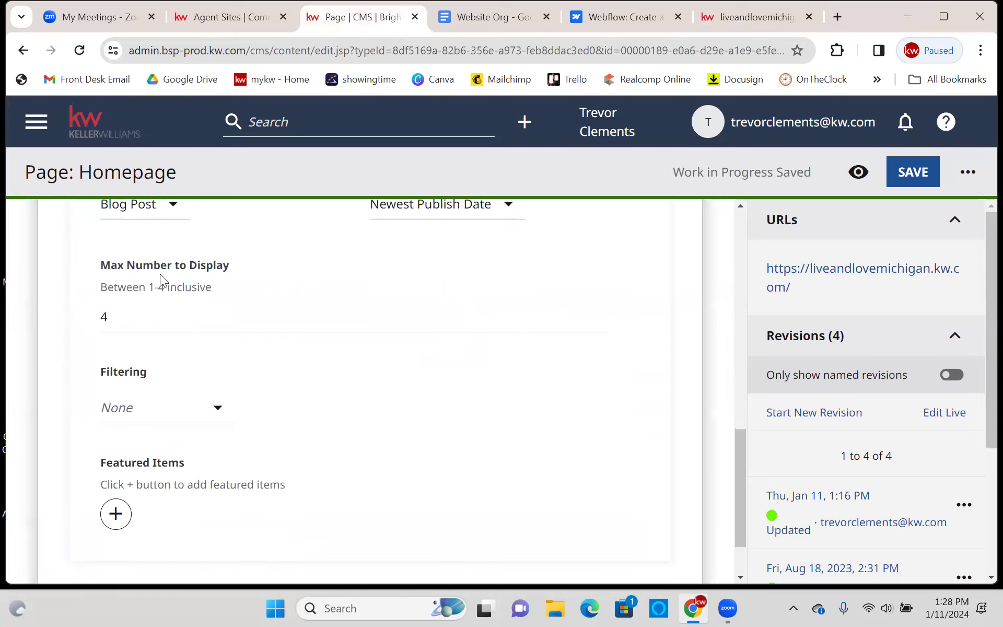
{"action": "left_click_drag", "start_coordinate": [102, 315], "coordinate": [147, 319]}
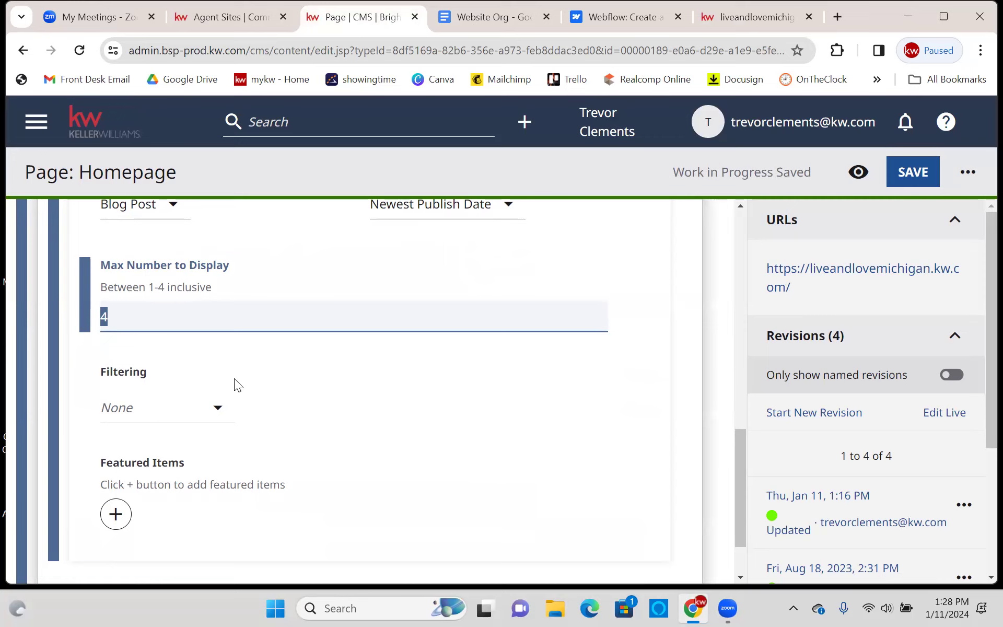
{"action": "left_click", "coordinate": [390, 387]}
- Keep Filtering at None and add an empty Featured Items slot
{"action": "scroll", "coordinate": [166, 337], "scroll_direction": "down", "scroll_amount": 1}
{"action": "left_click", "coordinate": [166, 337]}
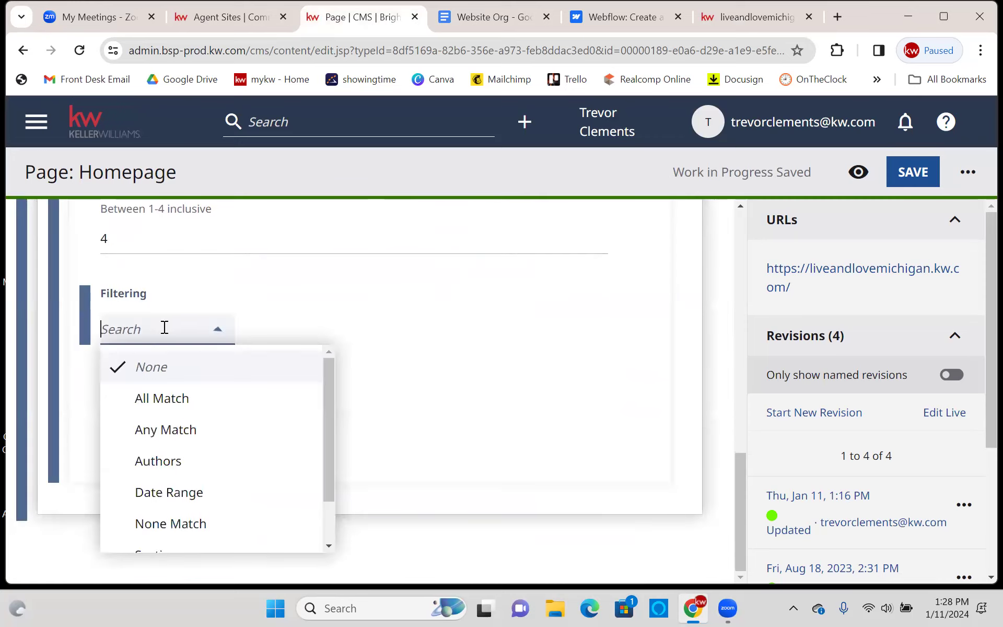
{"action": "left_click", "coordinate": [459, 326]}
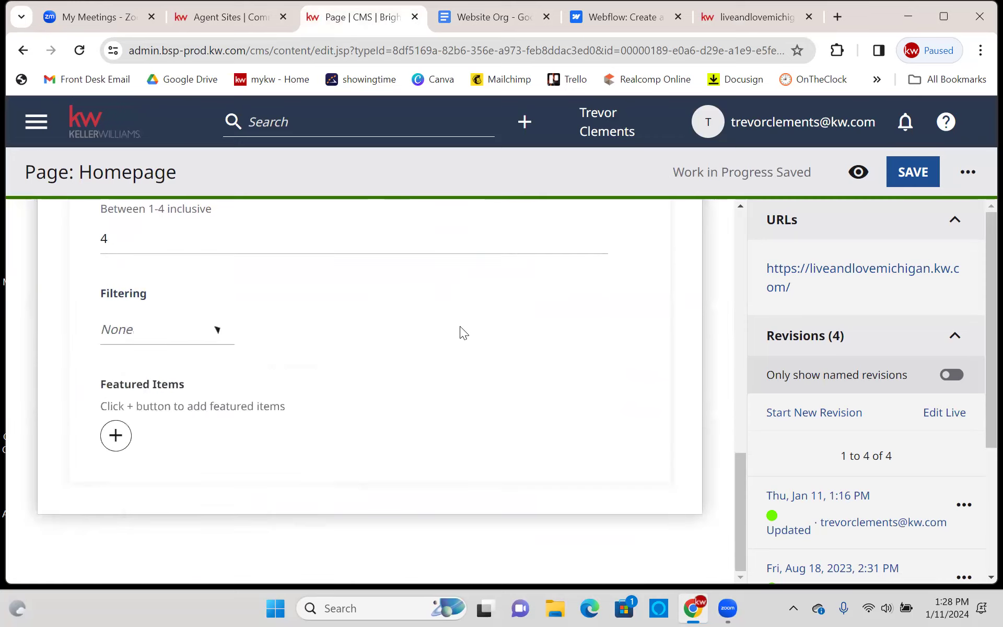
{"action": "left_click", "coordinate": [115, 436]}
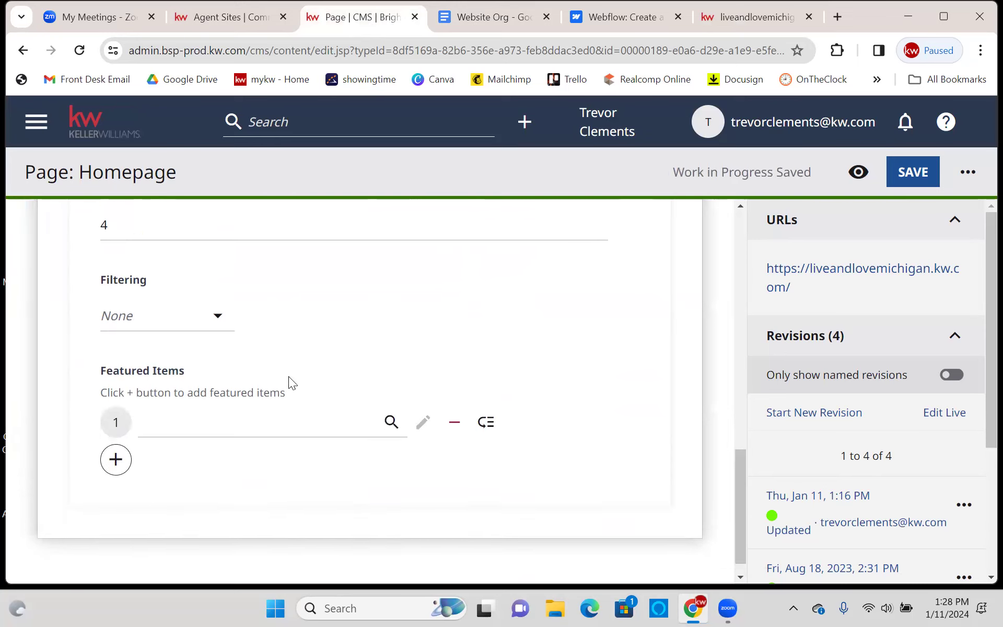
- Feature Parts One and Two of Your First-Time Homebuyer's Guide in the first two slots
{"action": "left_click", "coordinate": [253, 436]}
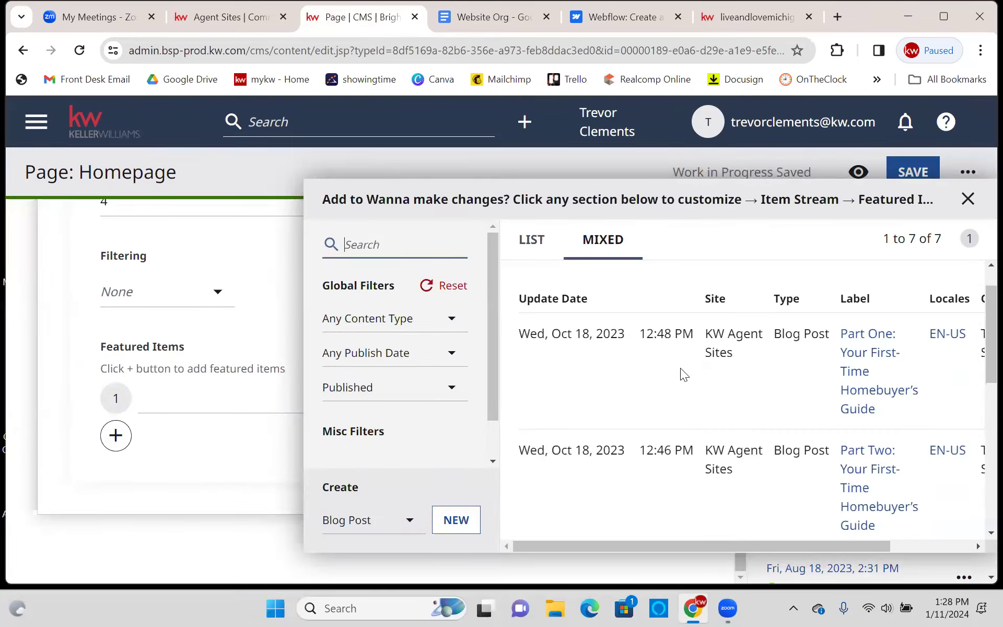
{"action": "scroll", "coordinate": [700, 374], "scroll_direction": "down", "scroll_amount": 8}
{"action": "scroll", "coordinate": [715, 378], "scroll_direction": "up", "scroll_amount": 5}
{"action": "scroll", "coordinate": [715, 377], "scroll_direction": "up", "scroll_amount": 3}
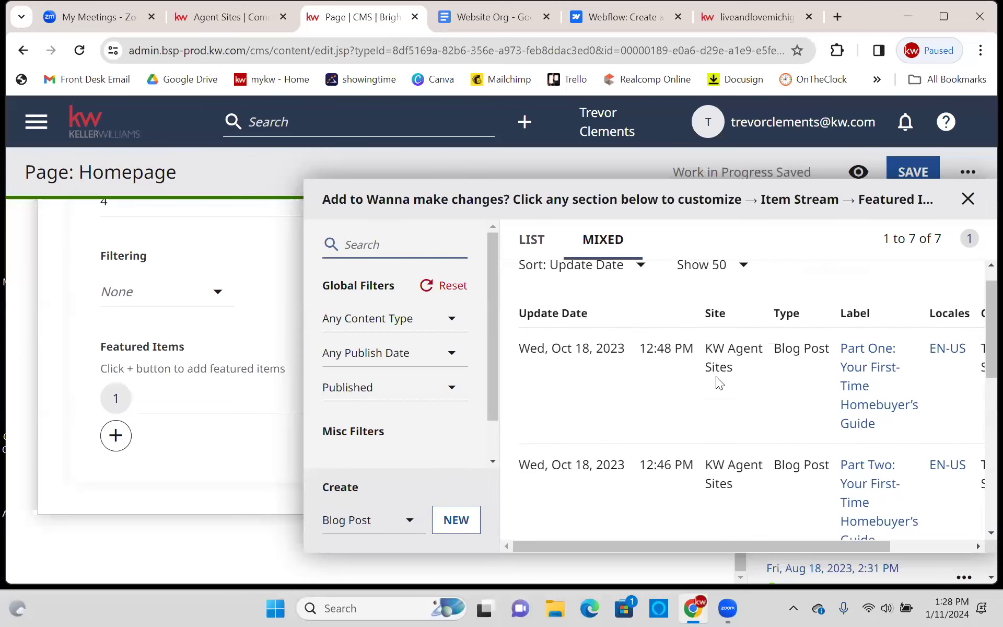
{"action": "left_click_drag", "start_coordinate": [634, 546], "coordinate": [770, 554]}
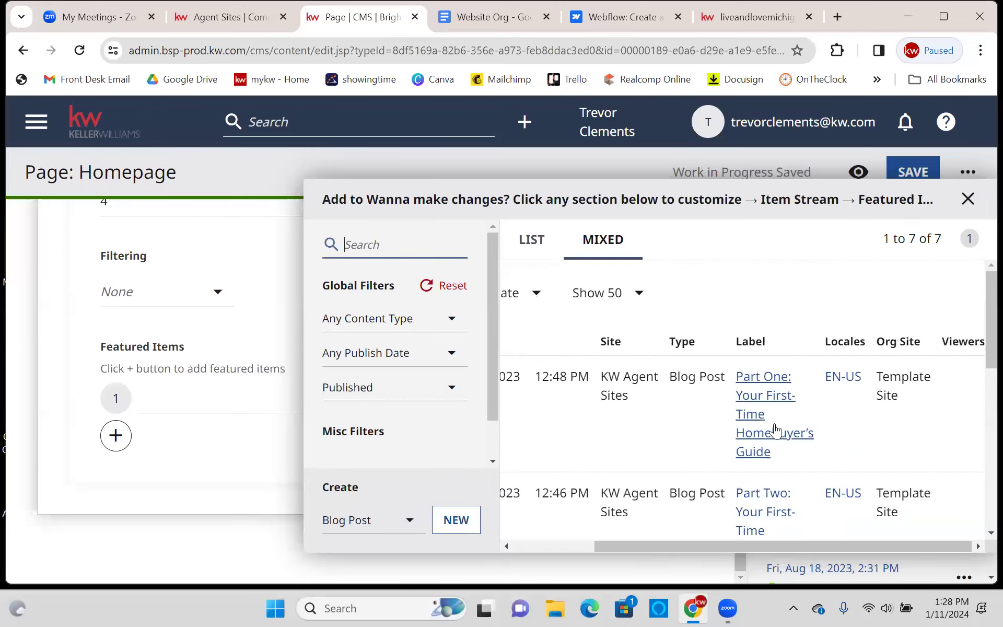
{"action": "left_click", "coordinate": [758, 427]}
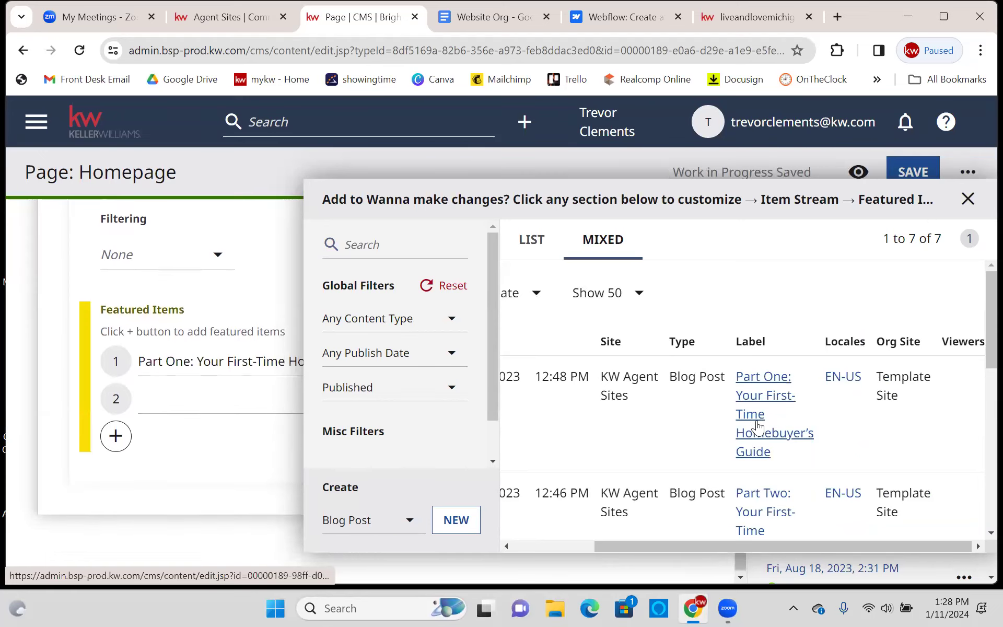
{"action": "scroll", "coordinate": [752, 448], "scroll_direction": "down", "scroll_amount": 1}
{"action": "scroll", "coordinate": [752, 448], "scroll_direction": "down", "scroll_amount": 1}
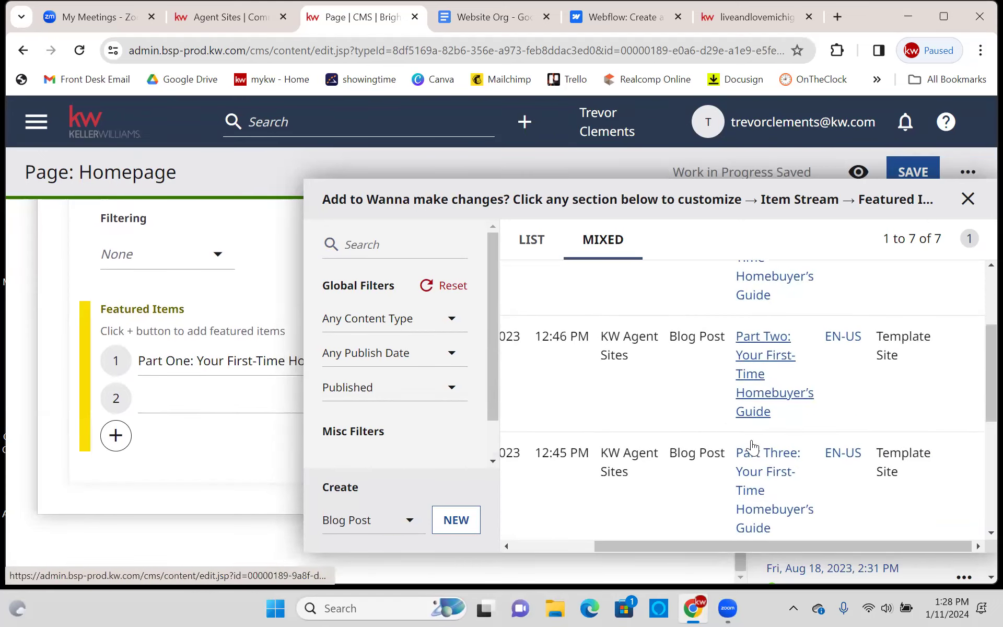
{"action": "left_click", "coordinate": [966, 197]}
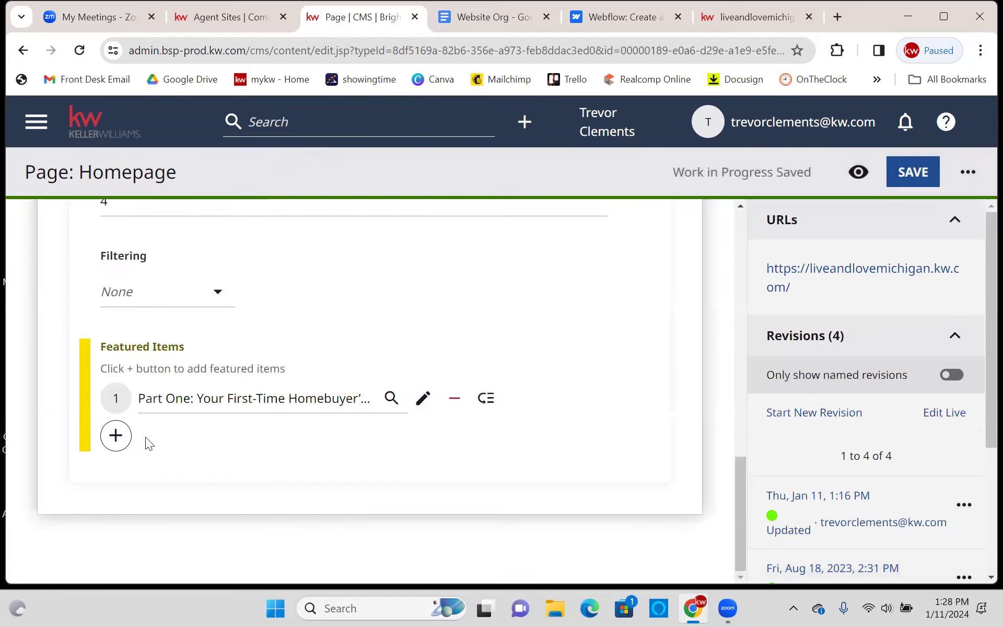
{"action": "left_click", "coordinate": [116, 435]}
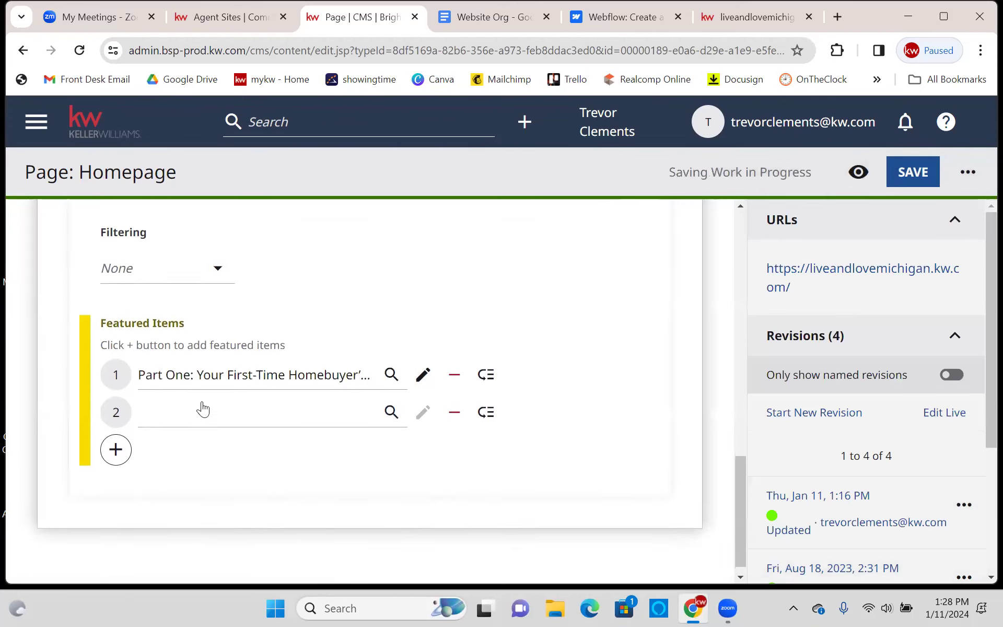
{"action": "scroll", "coordinate": [772, 384], "scroll_direction": "down", "scroll_amount": 3}
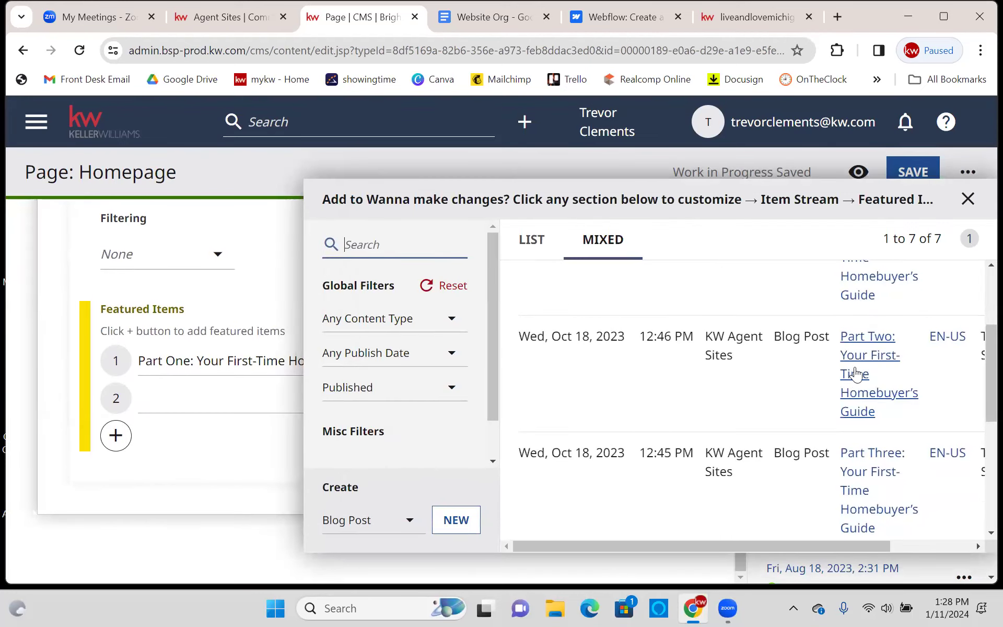
{"action": "left_click", "coordinate": [858, 370]}
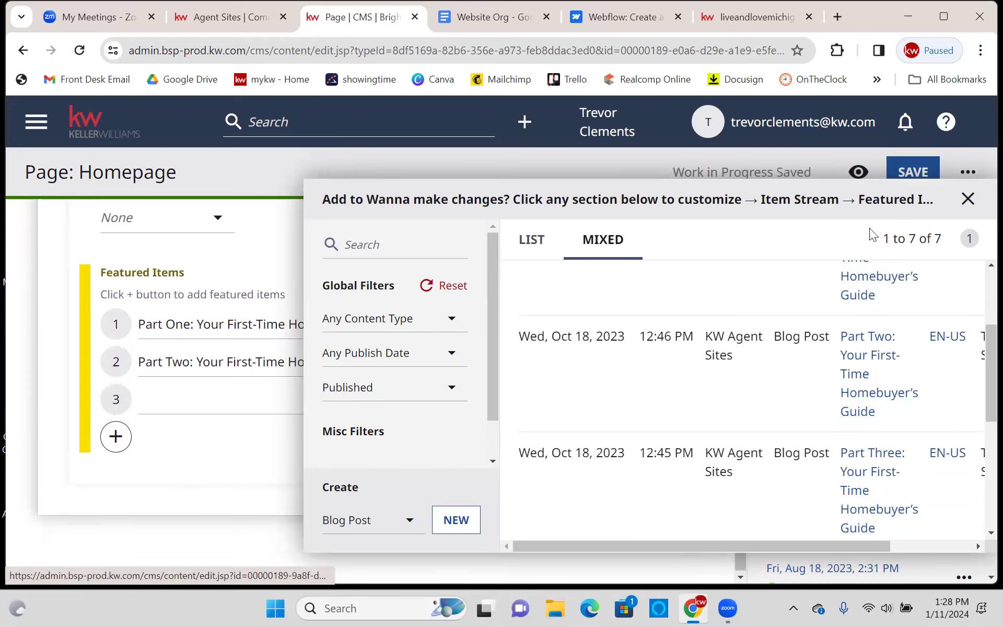
{"action": "left_click", "coordinate": [968, 209]}
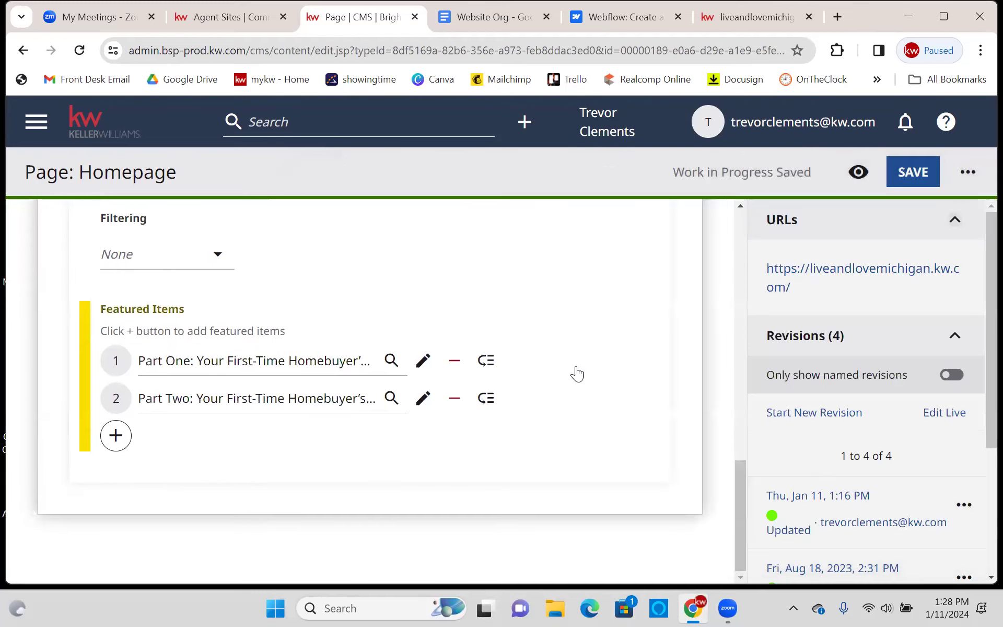
- Add slots featuring Parts Three and Four, leaving Part Four last
{"action": "left_click", "coordinate": [116, 436]}
{"action": "left_click", "coordinate": [193, 407]}
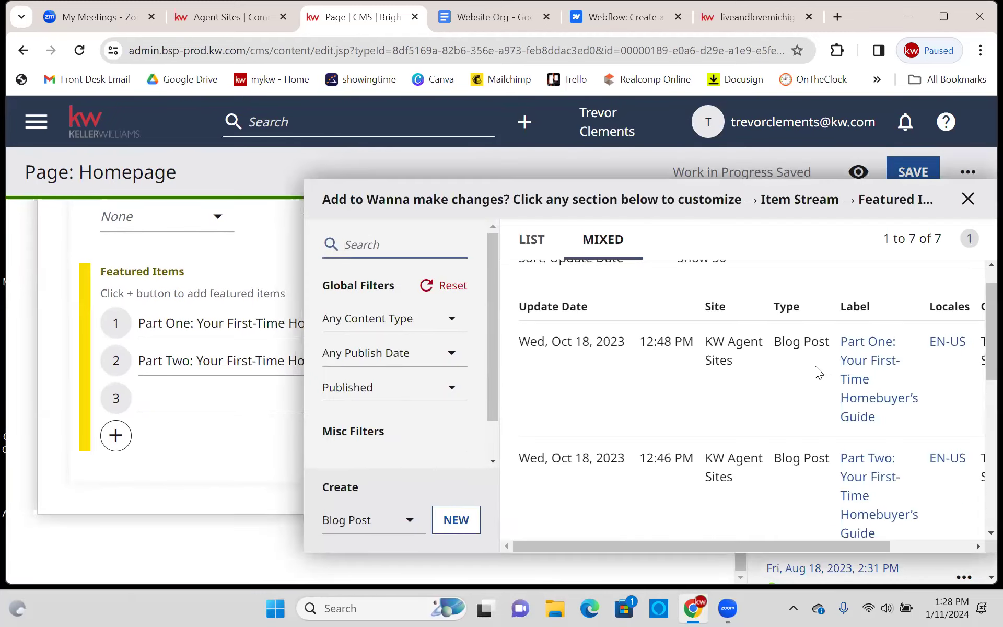
{"action": "scroll", "coordinate": [836, 376], "scroll_direction": "down", "scroll_amount": 2}
{"action": "left_click", "coordinate": [855, 381]}
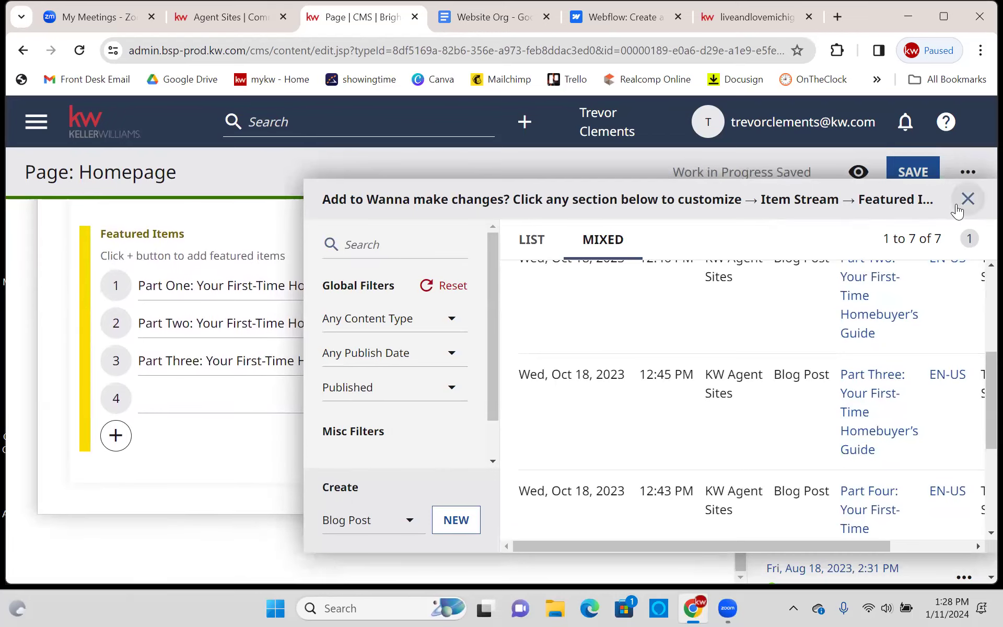
{"action": "left_click", "coordinate": [966, 199]}
{"action": "left_click", "coordinate": [115, 435]}
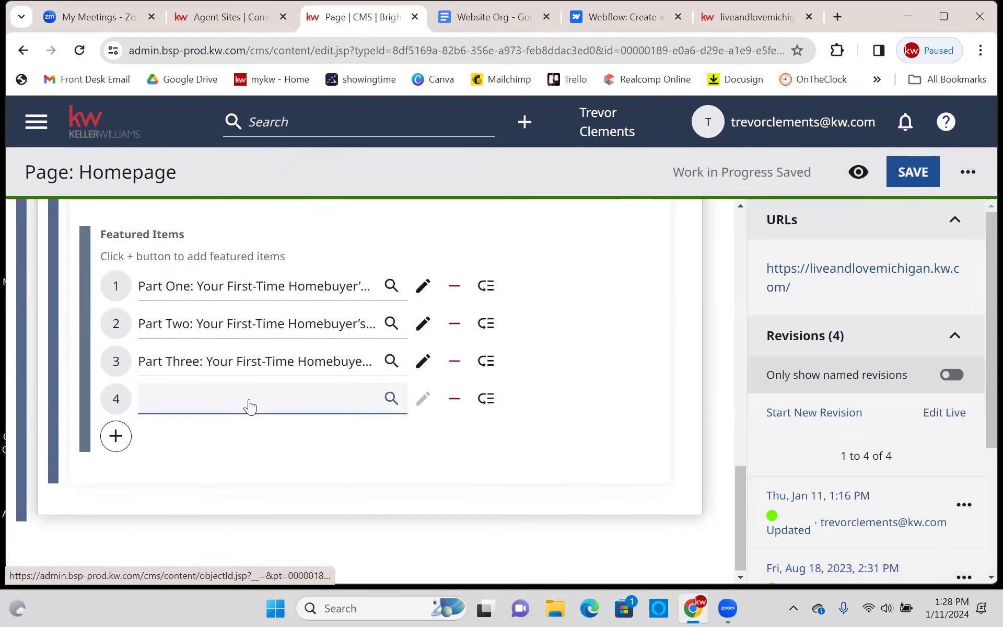
{"action": "left_click", "coordinate": [293, 403]}
{"action": "scroll", "coordinate": [828, 395], "scroll_direction": "down", "scroll_amount": 5}
{"action": "scroll", "coordinate": [832, 396], "scroll_direction": "down", "scroll_amount": 1}
{"action": "left_click", "coordinate": [850, 399]}
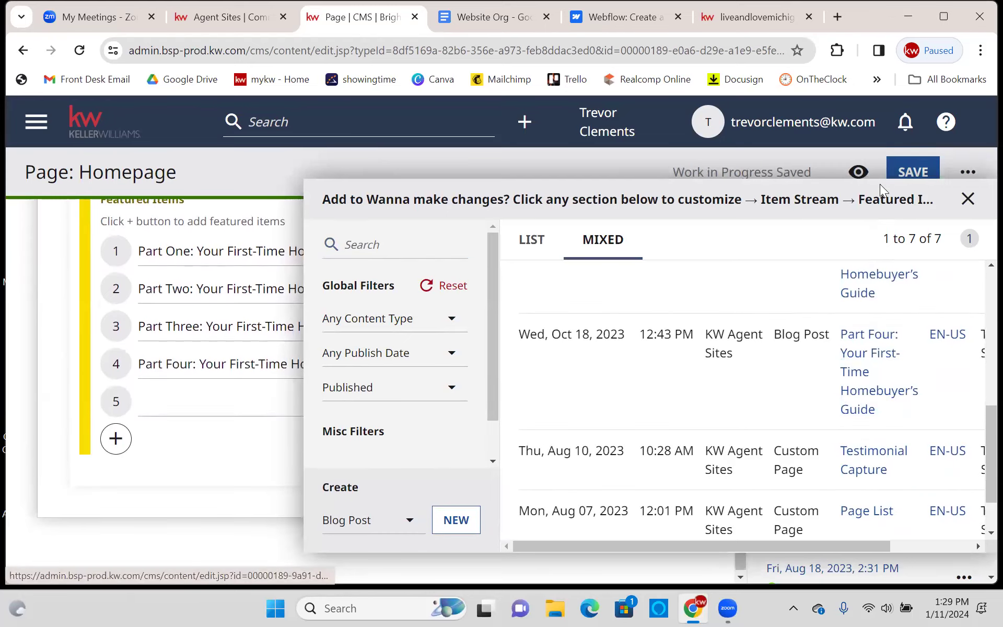
{"action": "left_click", "coordinate": [966, 199]}
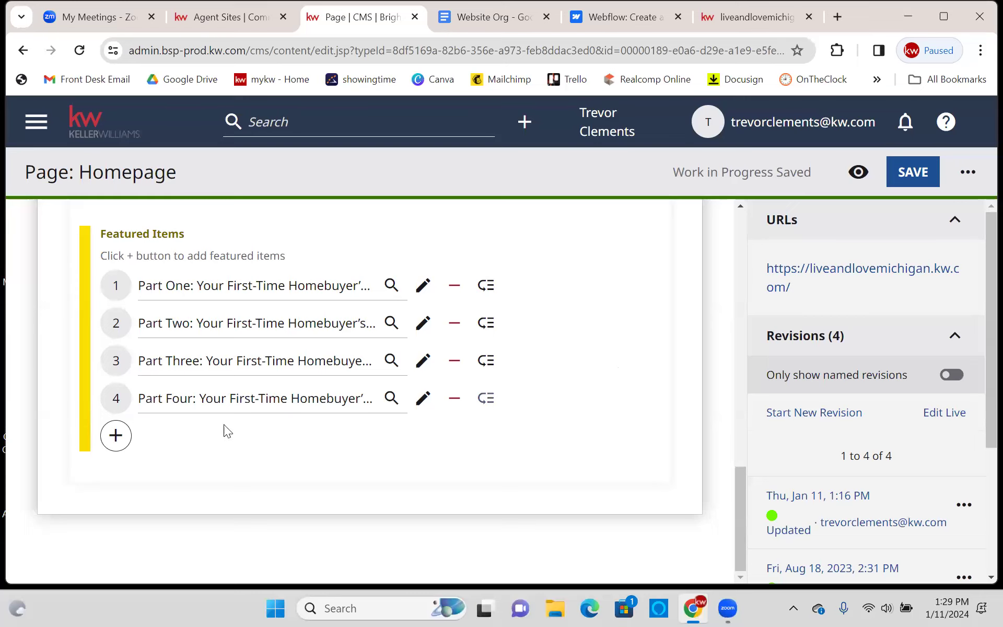
{"action": "mouse_move", "coordinate": [115, 398]}
{"action": "left_mouse_down"}
{"action": "mouse_move", "coordinate": [110, 355]}
{"action": "mouse_move", "coordinate": [124, 359]}
{"action": "mouse_move", "coordinate": [121, 416]}
{"action": "left_mouse_up"}
- Collapse the My Blog (Buyers Guide) list module at the top of the homepage editor
{"action": "scroll", "coordinate": [691, 357], "scroll_direction": "up", "scroll_amount": 2}
{"action": "scroll", "coordinate": [690, 360], "scroll_direction": "up", "scroll_amount": 2}
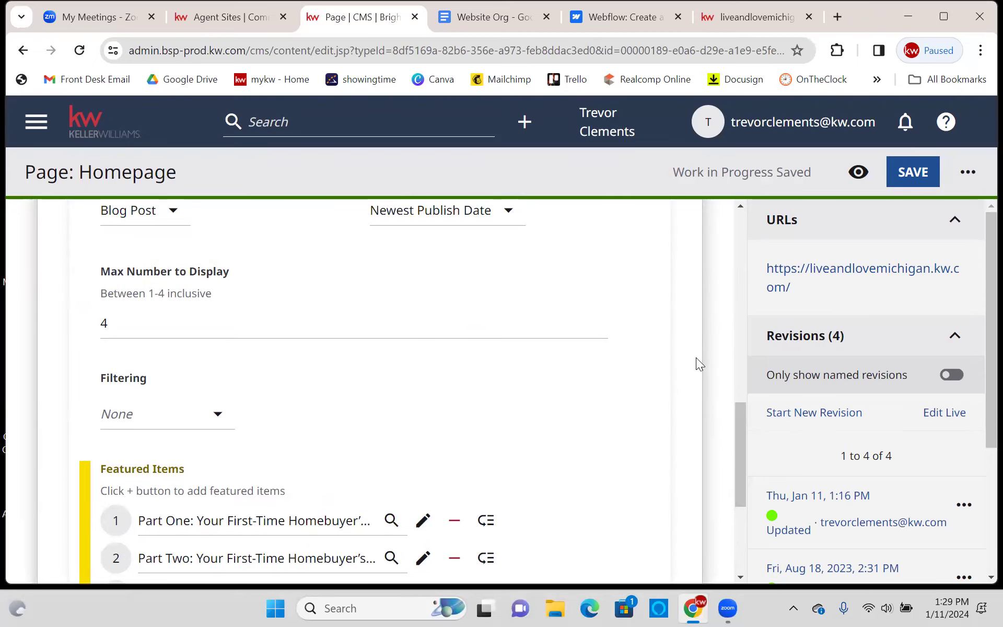
{"action": "scroll", "coordinate": [699, 363], "scroll_direction": "up", "scroll_amount": 8}
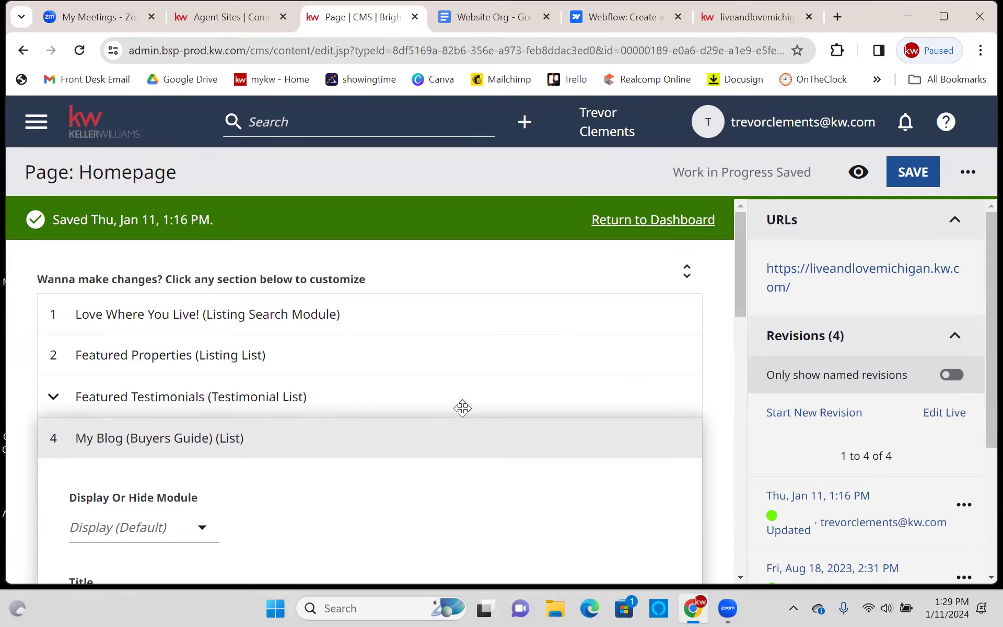
{"action": "left_click", "coordinate": [48, 441]}
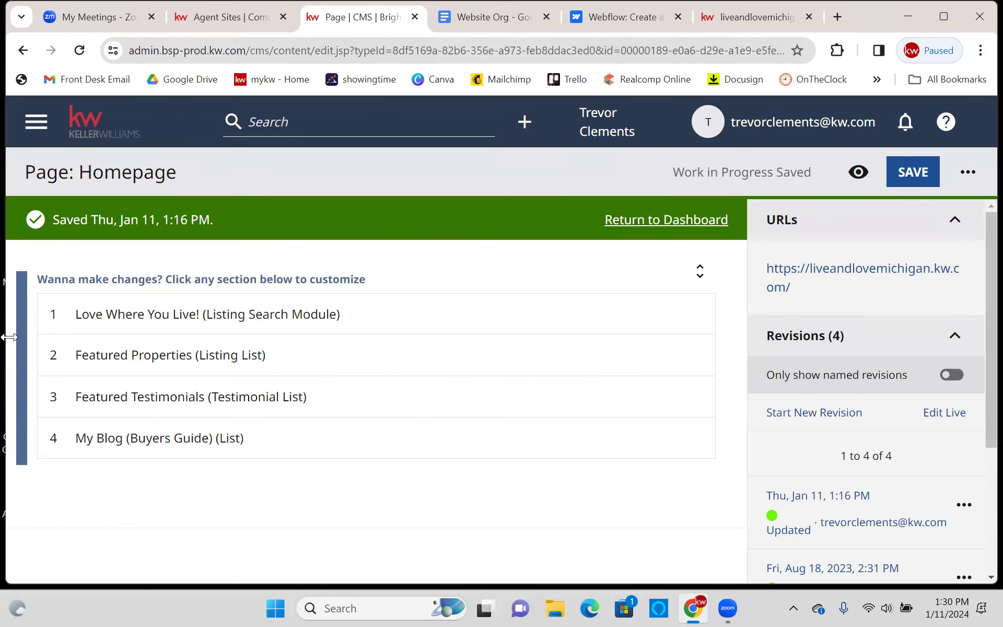
- On the website settings page, replace the Subdomain with the agent's own name
{"action": "left_click", "coordinate": [201, 26]}
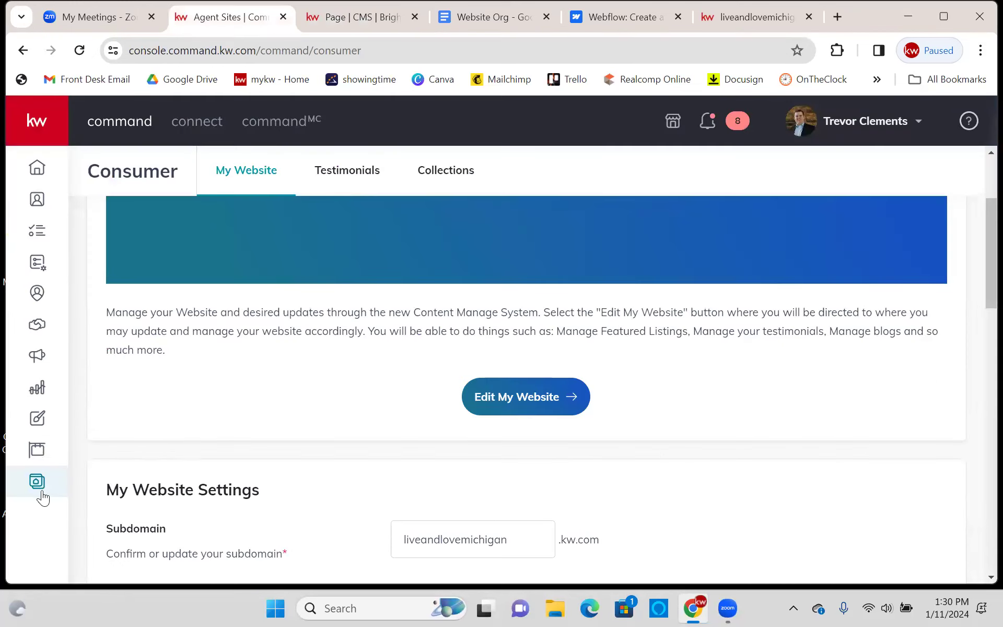
{"action": "scroll", "coordinate": [321, 412], "scroll_direction": "down", "scroll_amount": 3}
{"action": "left_click_drag", "start_coordinate": [512, 385], "coordinate": [370, 367]}
{"action": "type", "text": "t"}
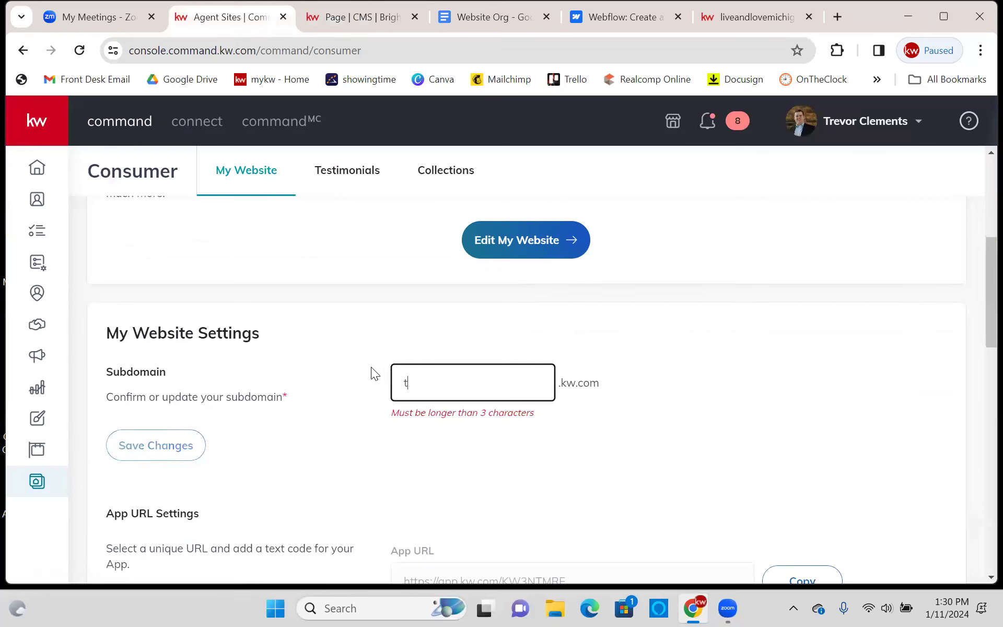
{"action": "type", "text": "revorclements"}
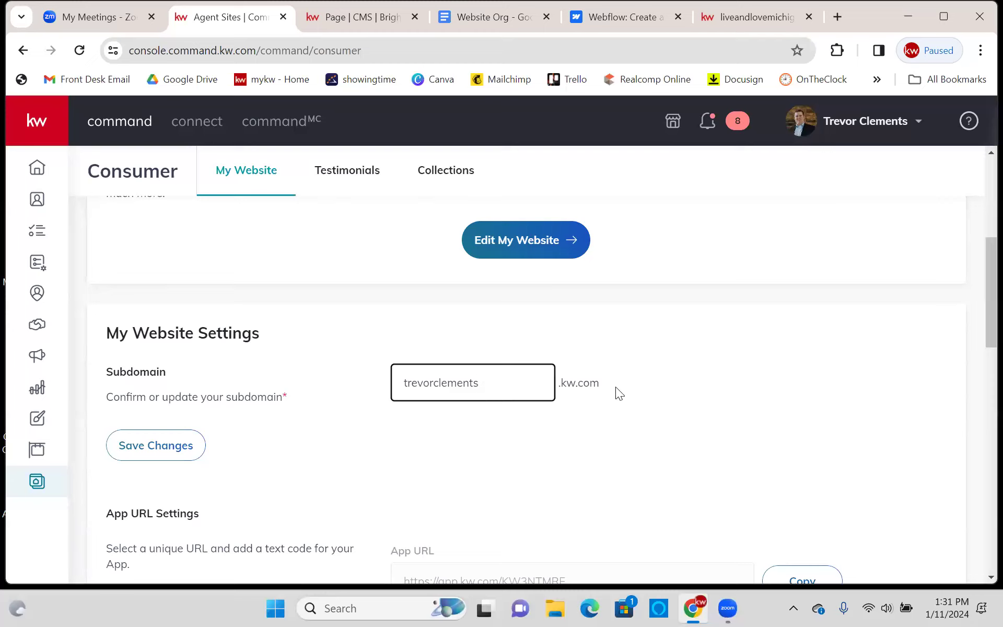
{"action": "left_click", "coordinate": [652, 339]}
- Return to the Homepage 'Page | CMS' editor tab
{"action": "scroll", "coordinate": [701, 325], "scroll_direction": "up", "scroll_amount": 5}
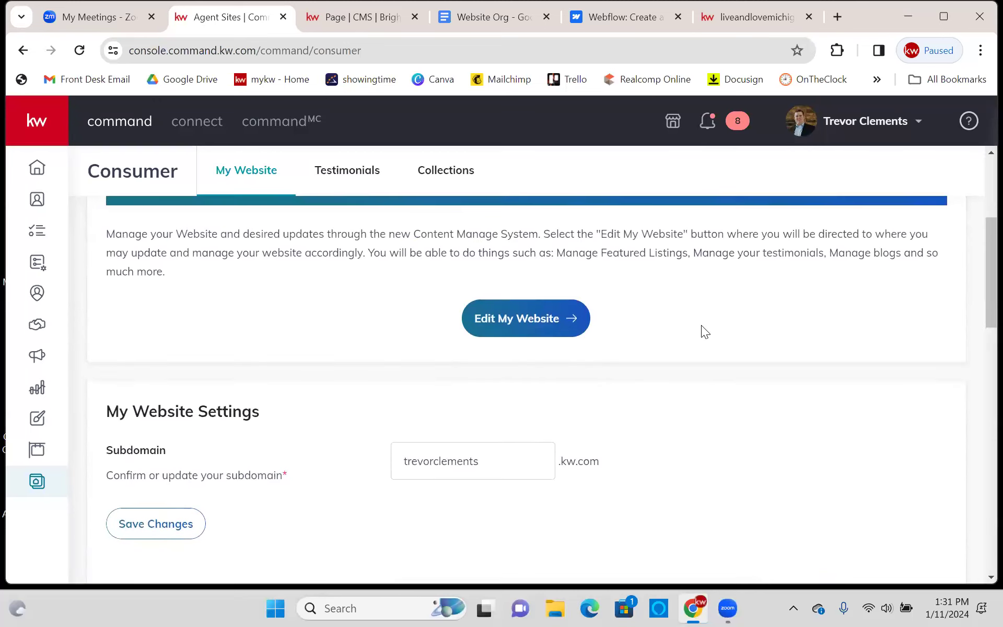
{"action": "scroll", "coordinate": [731, 343], "scroll_direction": "up", "scroll_amount": 2}
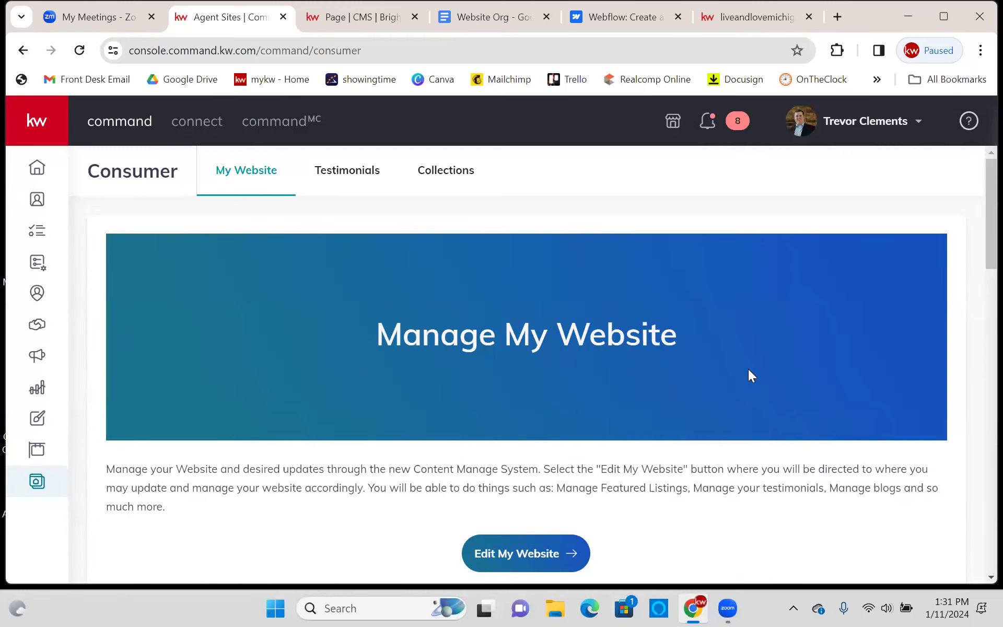
{"action": "left_click", "coordinate": [376, 9]}
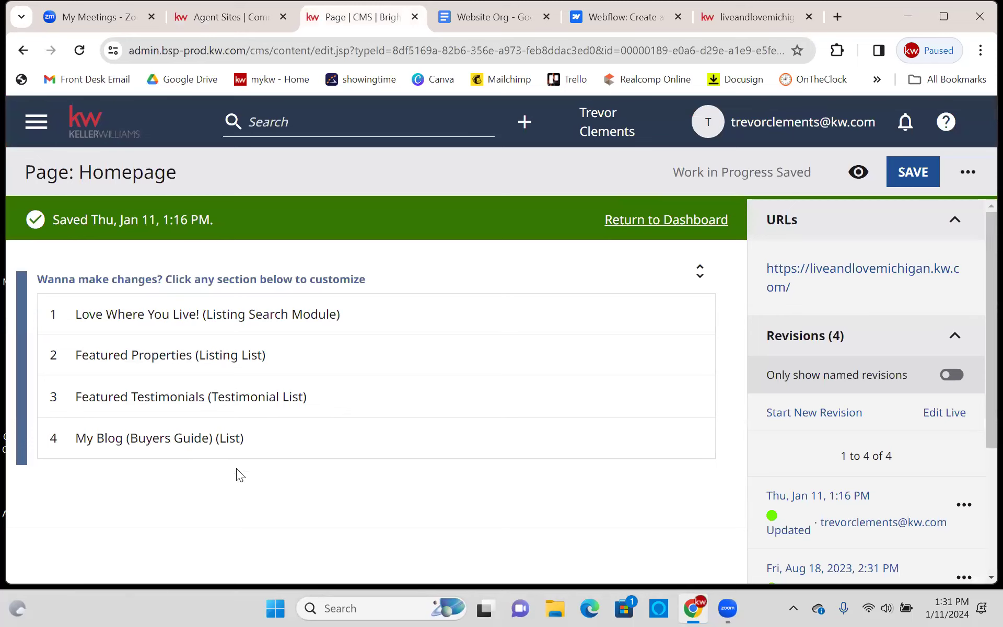
- Leave the Homepage editor for the CMS Dashboard, confirming Leave
{"action": "left_click", "coordinate": [55, 143]}
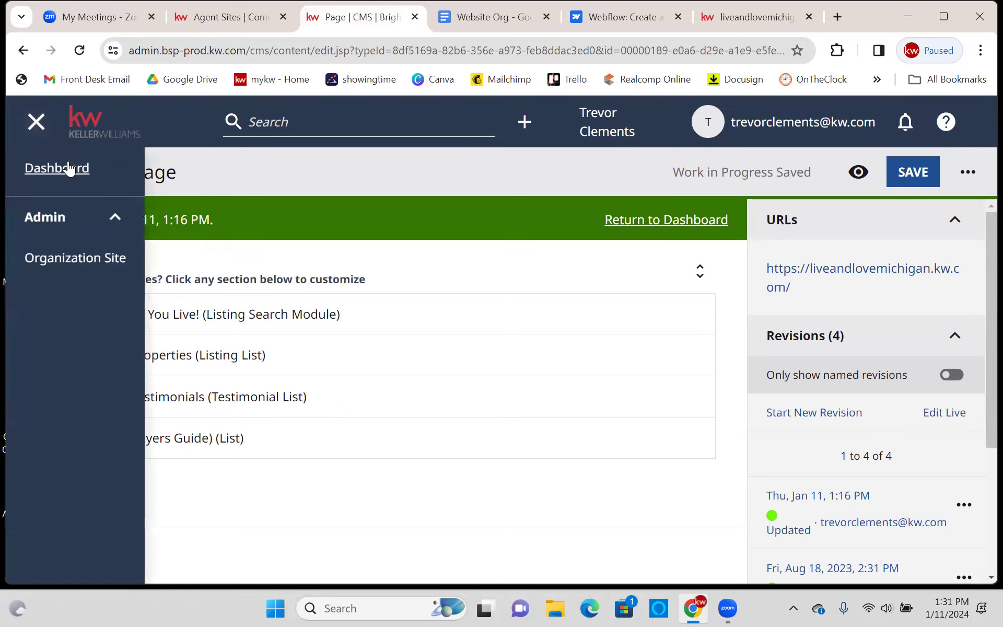
{"action": "left_click", "coordinate": [58, 169]}
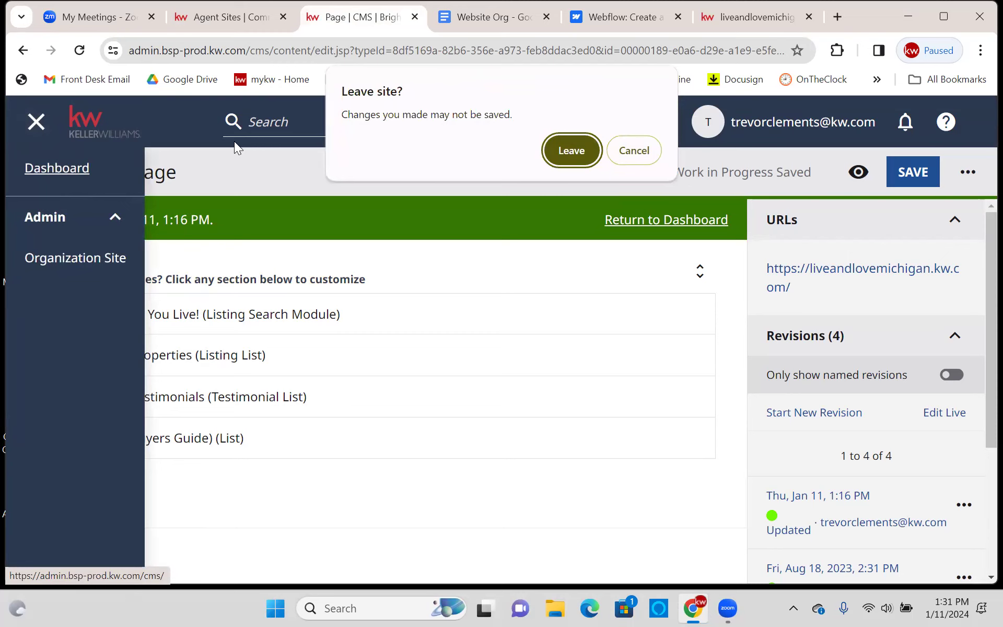
{"action": "left_click", "coordinate": [578, 154]}
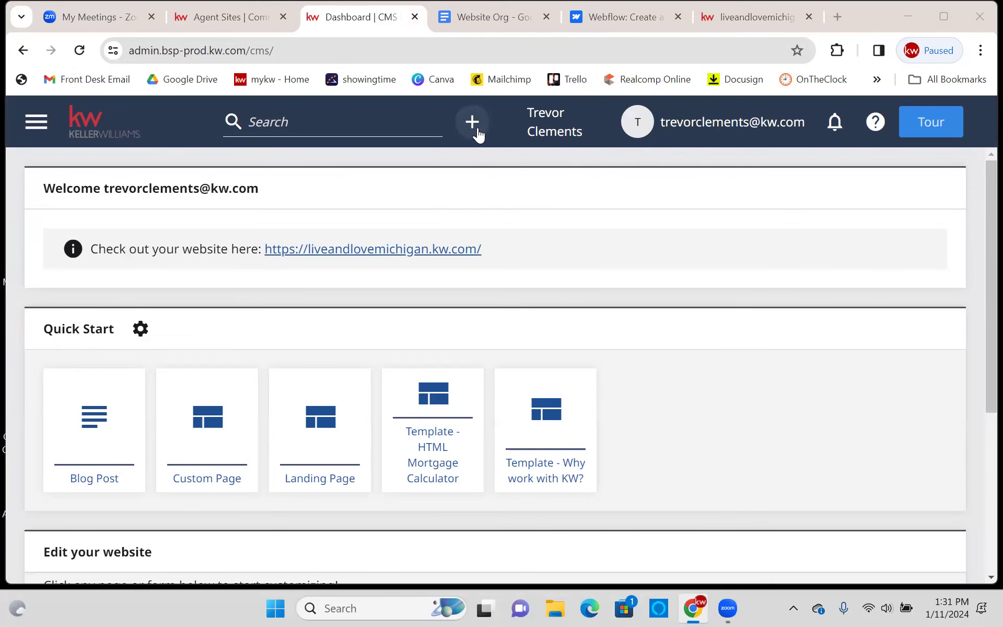
- Create a new Testimonial from the + content-type list
{"action": "left_click", "coordinate": [473, 123]}
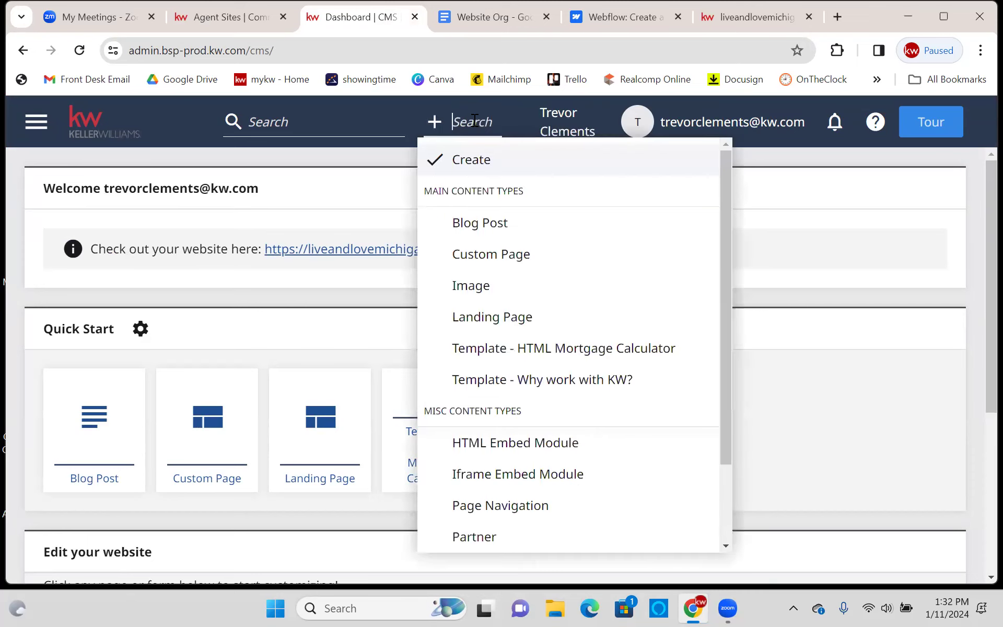
{"action": "scroll", "coordinate": [661, 437], "scroll_direction": "down", "scroll_amount": 2}
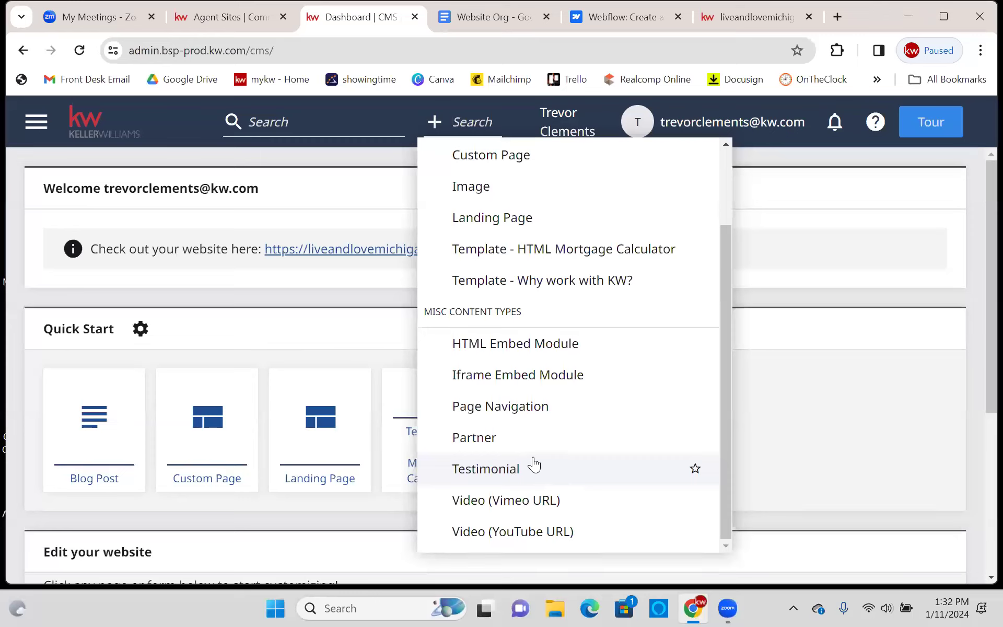
{"action": "scroll", "coordinate": [548, 371], "scroll_direction": "up", "scroll_amount": 2}
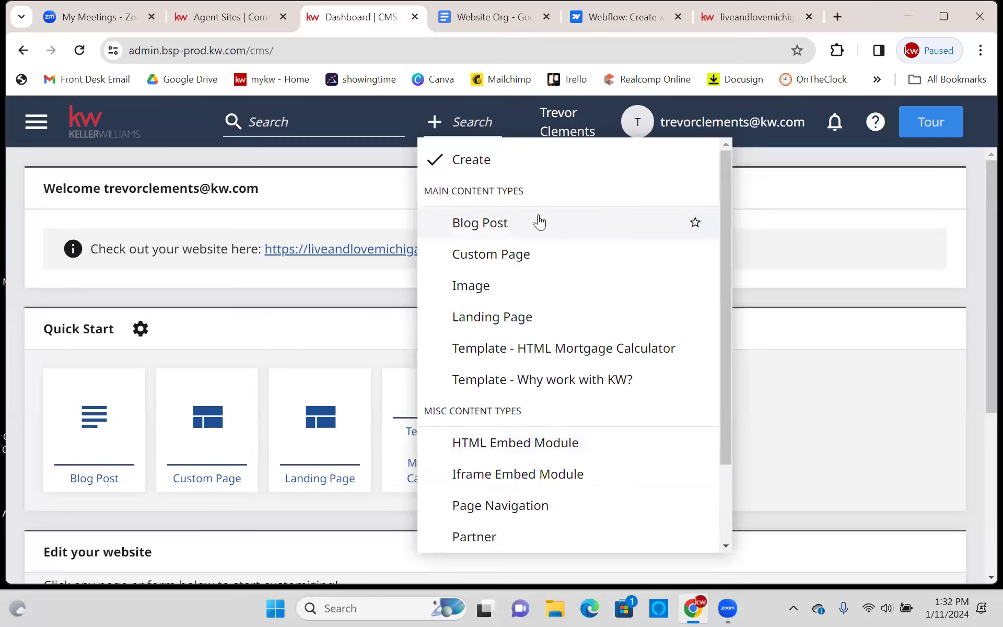
{"action": "scroll", "coordinate": [545, 225], "scroll_direction": "down", "scroll_amount": 2}
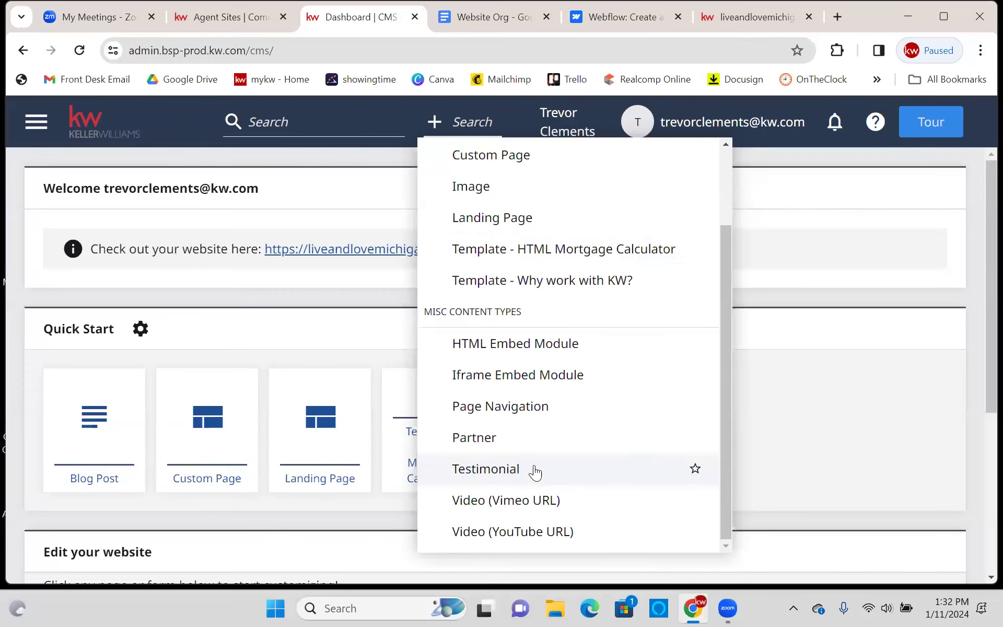
{"action": "left_click", "coordinate": [535, 472]}
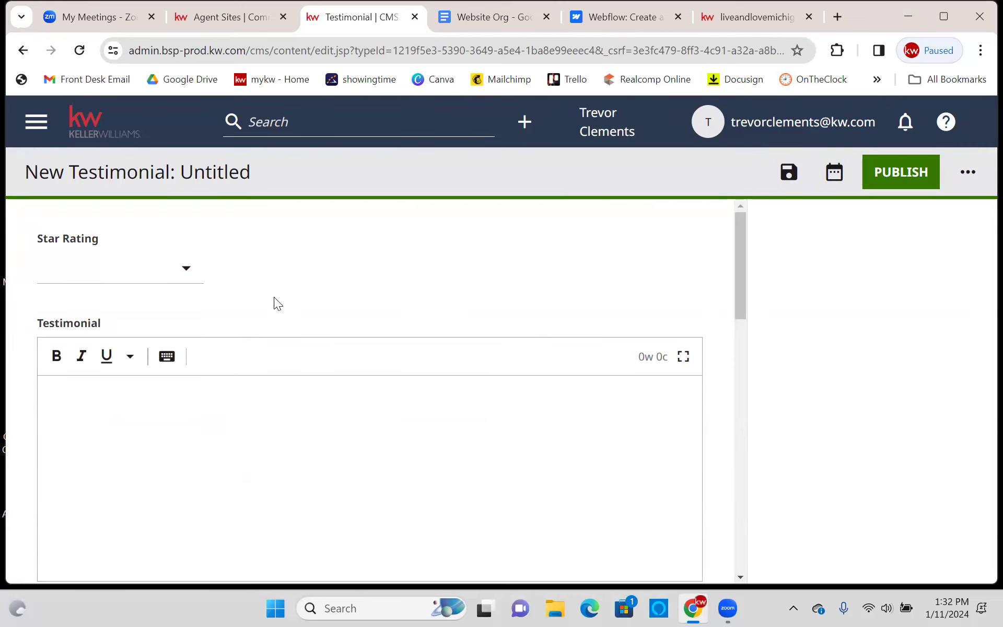
- Set the testimonial's Star Rating to 5
{"action": "left_click", "coordinate": [99, 272]}
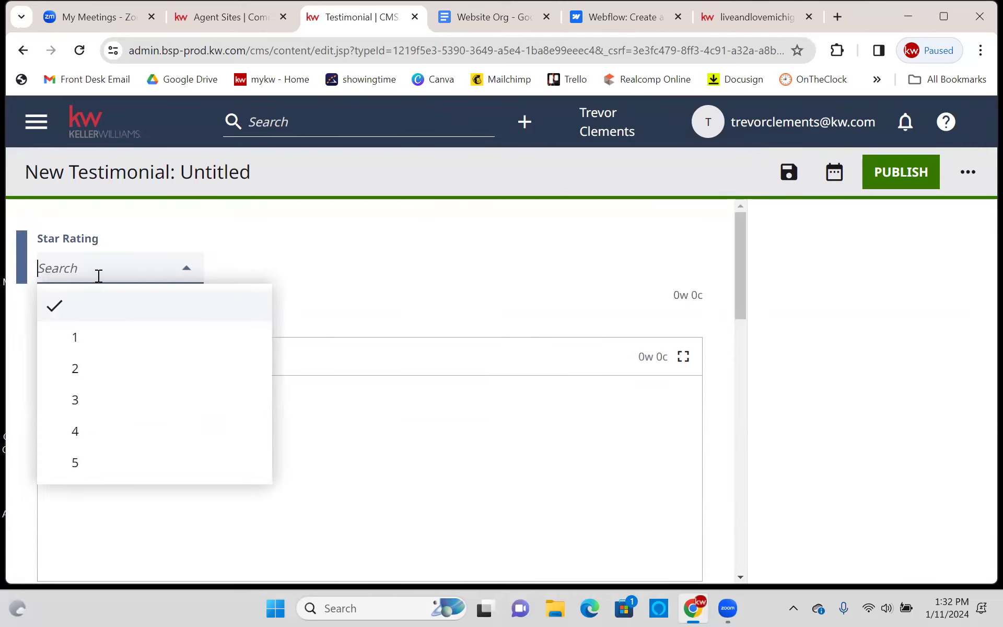
{"action": "left_click", "coordinate": [136, 466]}
{"action": "scroll", "coordinate": [287, 287], "scroll_direction": "down", "scroll_amount": 1}
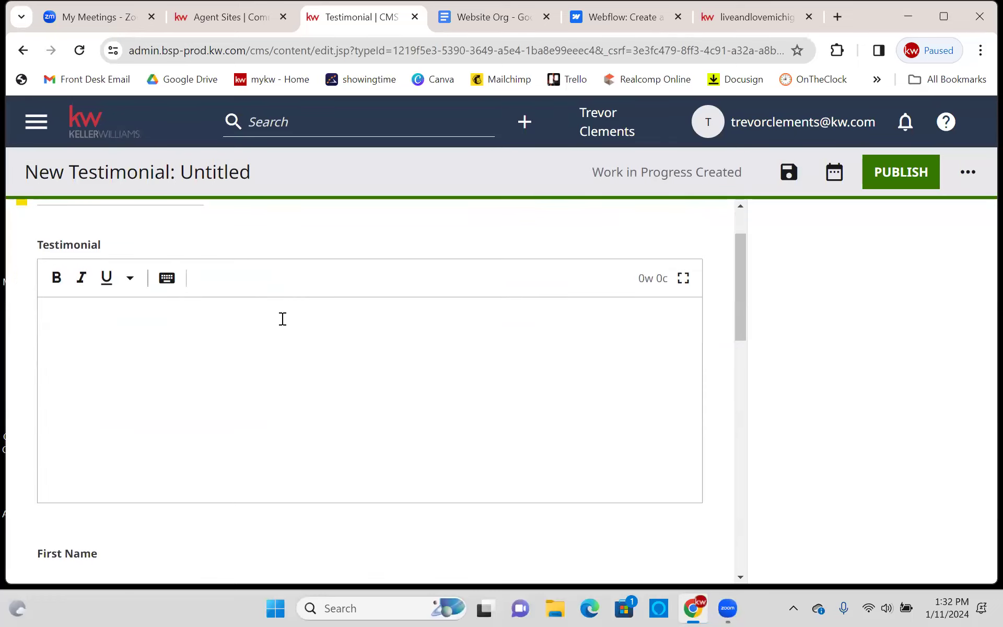
{"action": "left_click", "coordinate": [266, 388]}
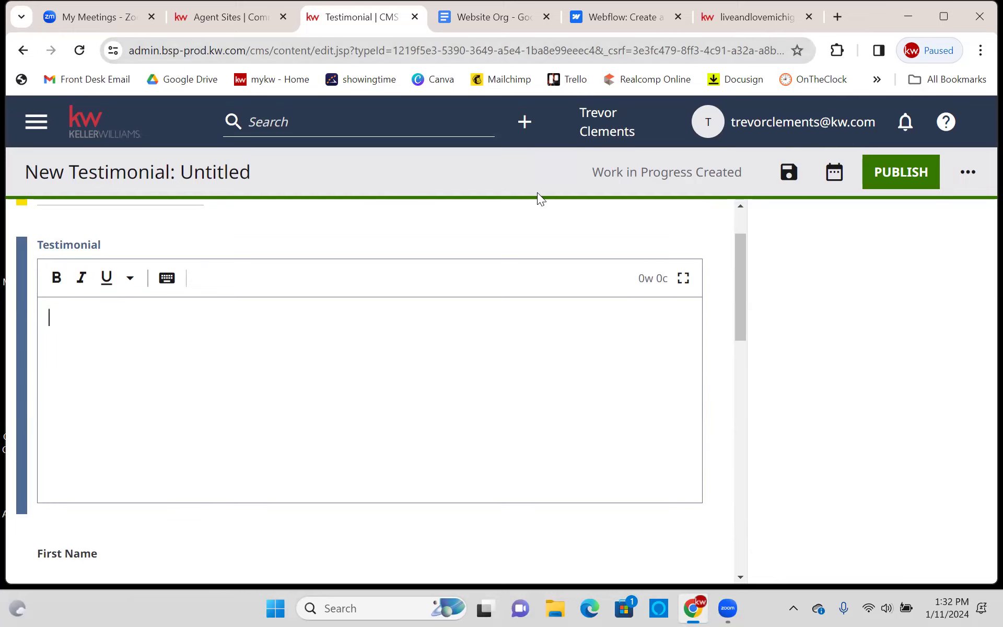
{"action": "scroll", "coordinate": [211, 315], "scroll_direction": "down", "scroll_amount": 4}
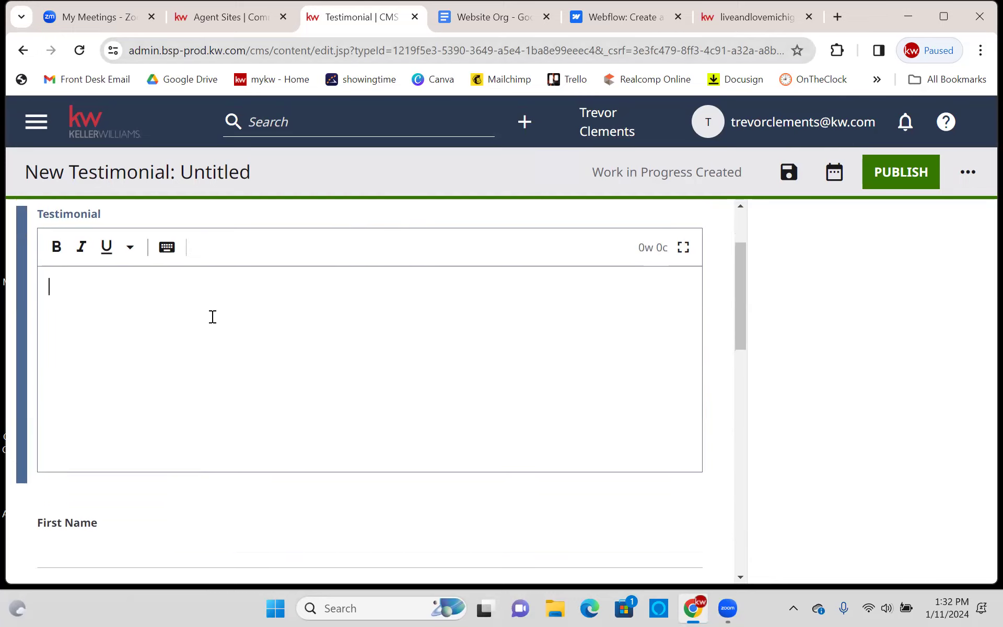
- Step through First Name, Last Name, Client Since, City and State fields, leaving them empty
{"action": "left_click", "coordinate": [158, 336]}
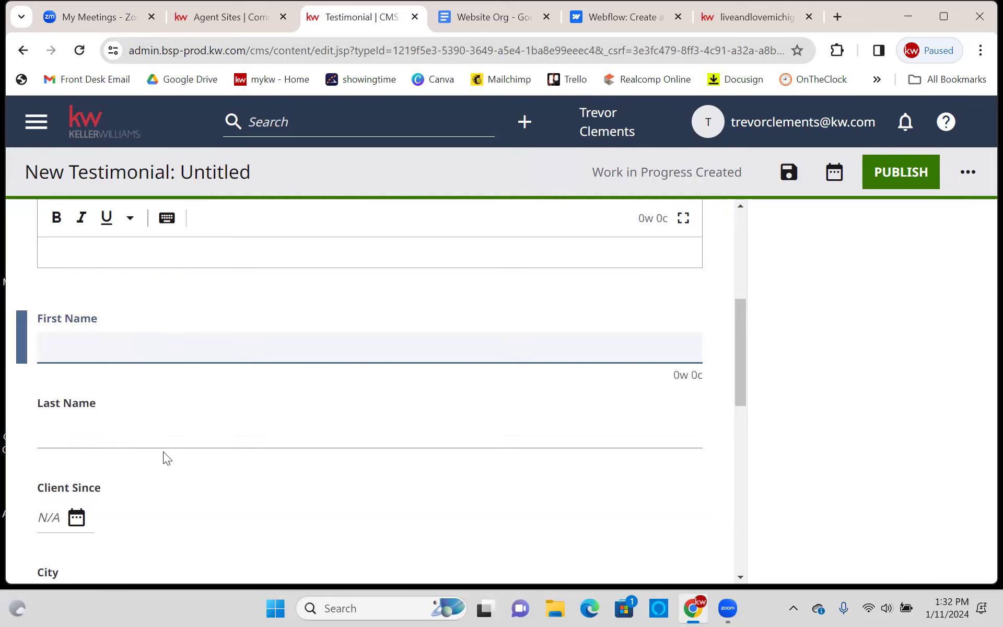
{"action": "left_click", "coordinate": [148, 421]}
{"action": "scroll", "coordinate": [176, 418], "scroll_direction": "down", "scroll_amount": 2}
{"action": "left_click", "coordinate": [76, 360]}
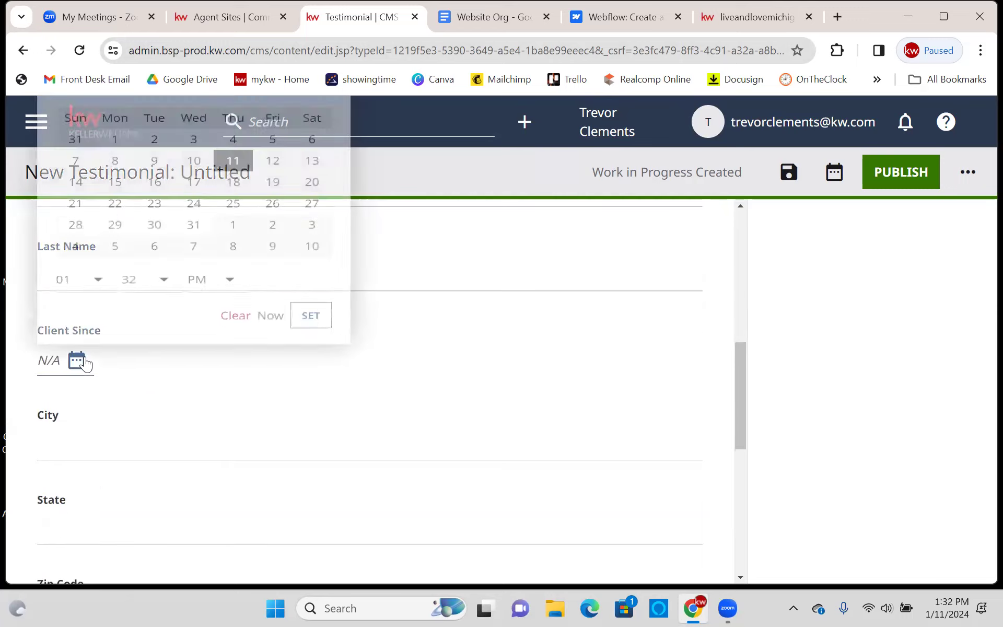
{"action": "left_click", "coordinate": [392, 351]}
{"action": "scroll", "coordinate": [314, 335], "scroll_direction": "down", "scroll_amount": 3}
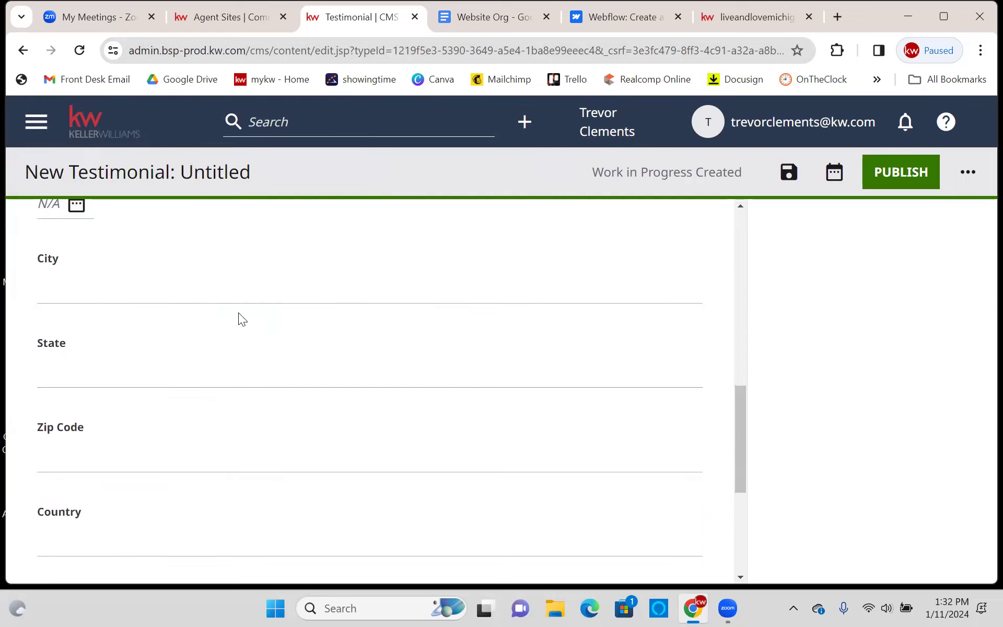
{"action": "left_click", "coordinate": [235, 300]}
{"action": "left_click", "coordinate": [223, 366]}
{"action": "scroll", "coordinate": [215, 334], "scroll_direction": "down", "scroll_amount": 3}
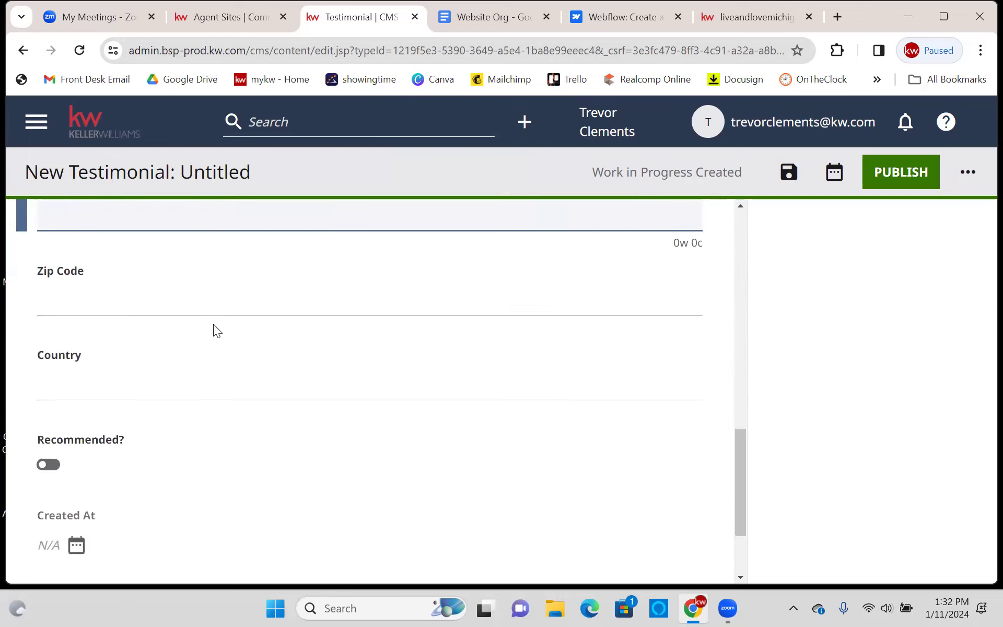
{"action": "scroll", "coordinate": [230, 311], "scroll_direction": "down", "scroll_amount": 2}
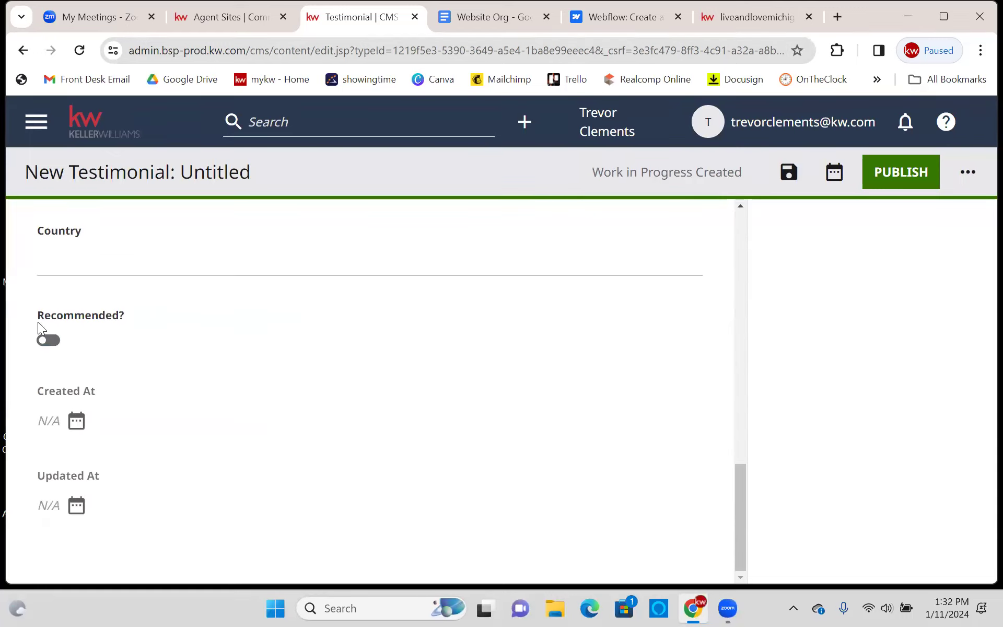
- Switch on the Recommended? toggle for the testimonial
{"action": "left_click_drag", "start_coordinate": [30, 313], "coordinate": [149, 338]}
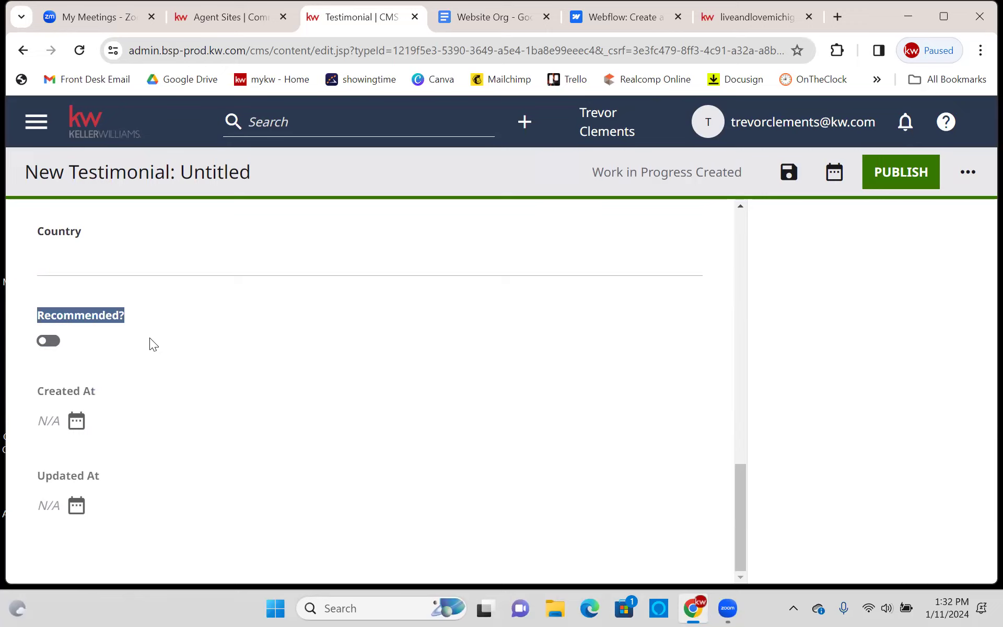
{"action": "left_click", "coordinate": [180, 378]}
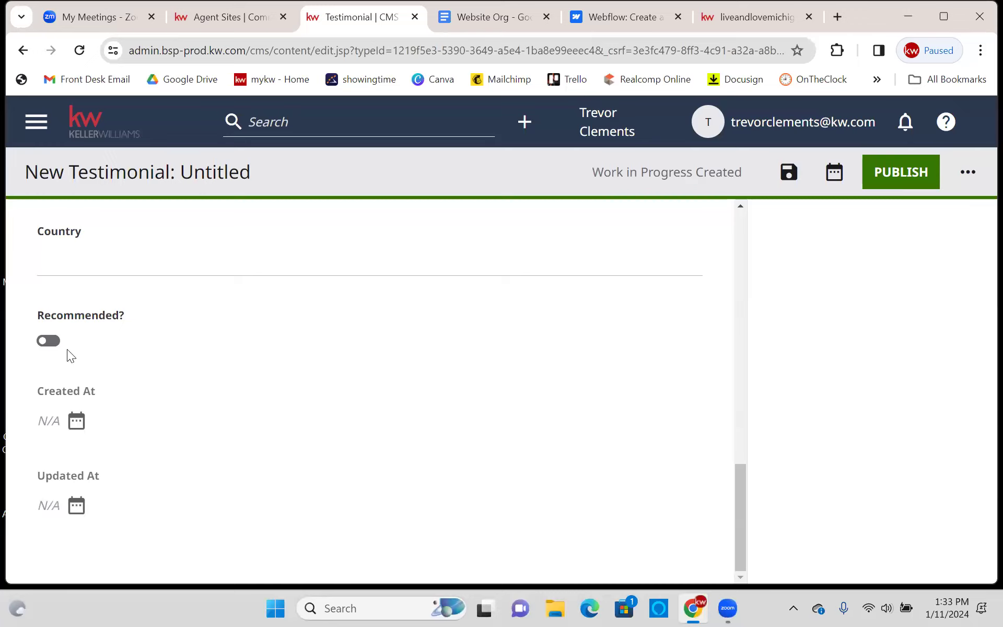
{"action": "left_click", "coordinate": [50, 349]}
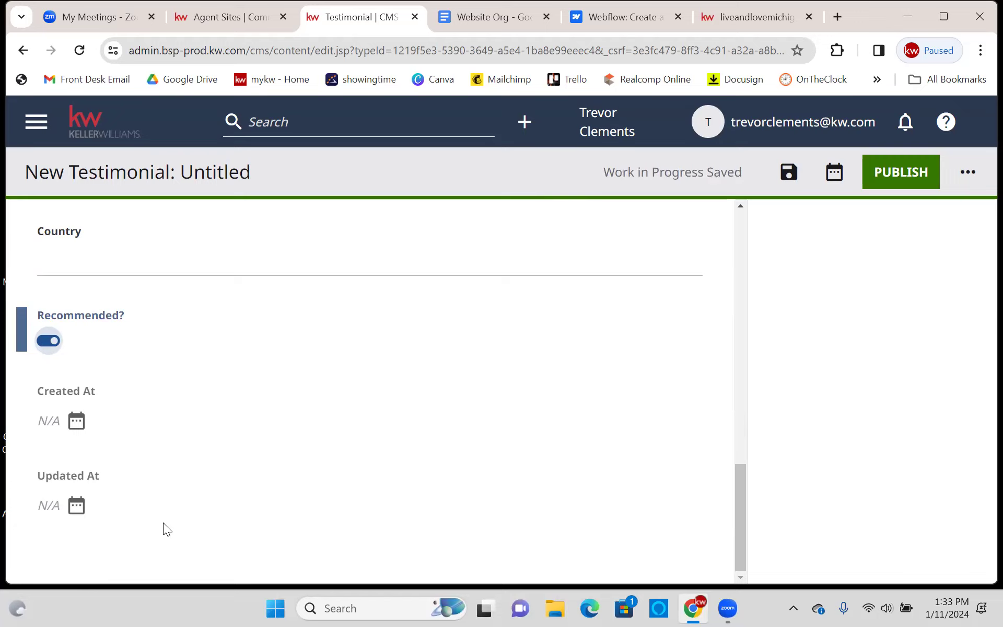
{"action": "left_click", "coordinate": [390, 317]}
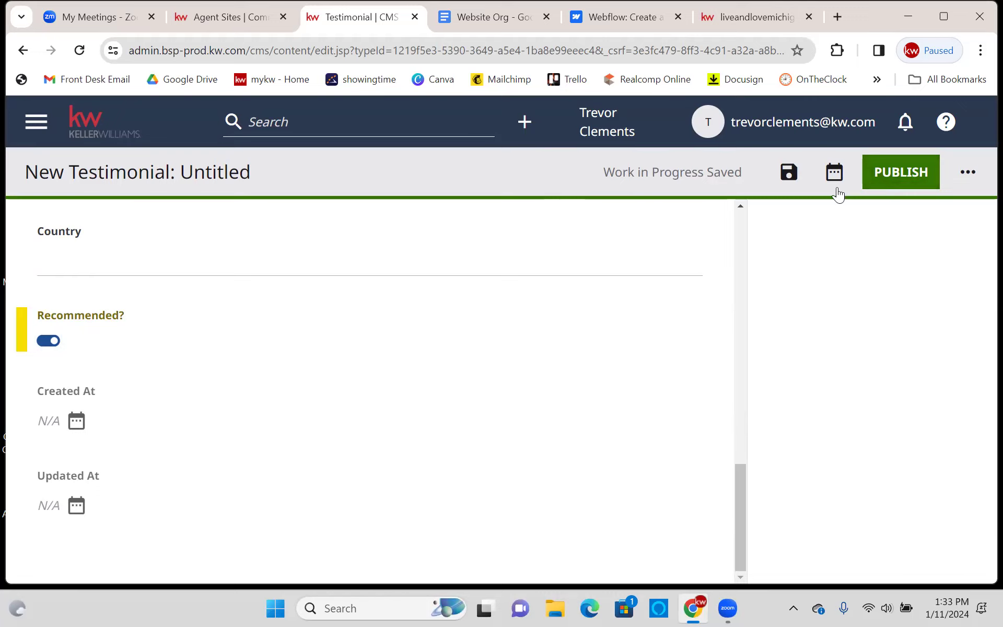
{"action": "scroll", "coordinate": [598, 302], "scroll_direction": "up", "scroll_amount": 15}
- Leave the testimonial editor for the CMS Dashboard, confirming Leave
{"action": "left_click", "coordinate": [37, 115]}
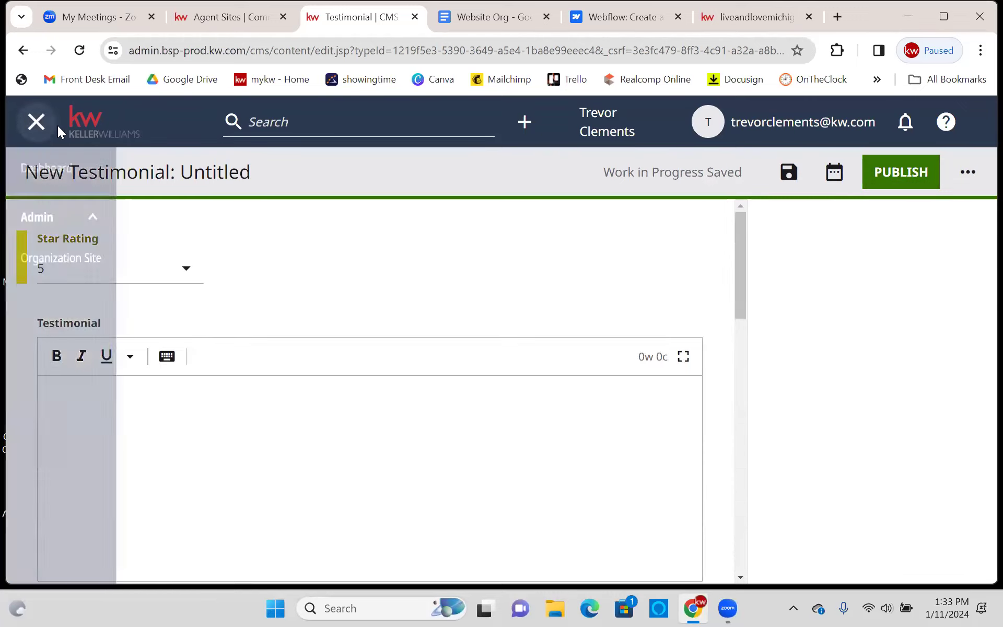
{"action": "left_click", "coordinate": [83, 173]}
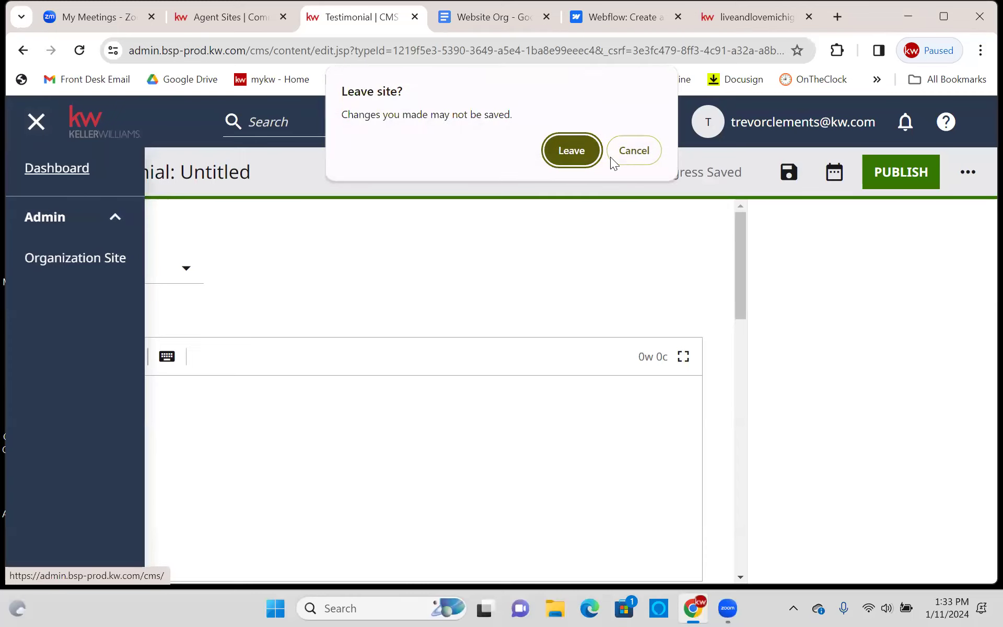
{"action": "left_click", "coordinate": [577, 151]}
- On the live agent website, advance the testimonials carousel twice to review testimonials
{"action": "left_click", "coordinate": [755, 17]}
{"action": "scroll", "coordinate": [436, 266], "scroll_direction": "up", "scroll_amount": 10}
{"action": "scroll", "coordinate": [459, 278], "scroll_direction": "up", "scroll_amount": 11}
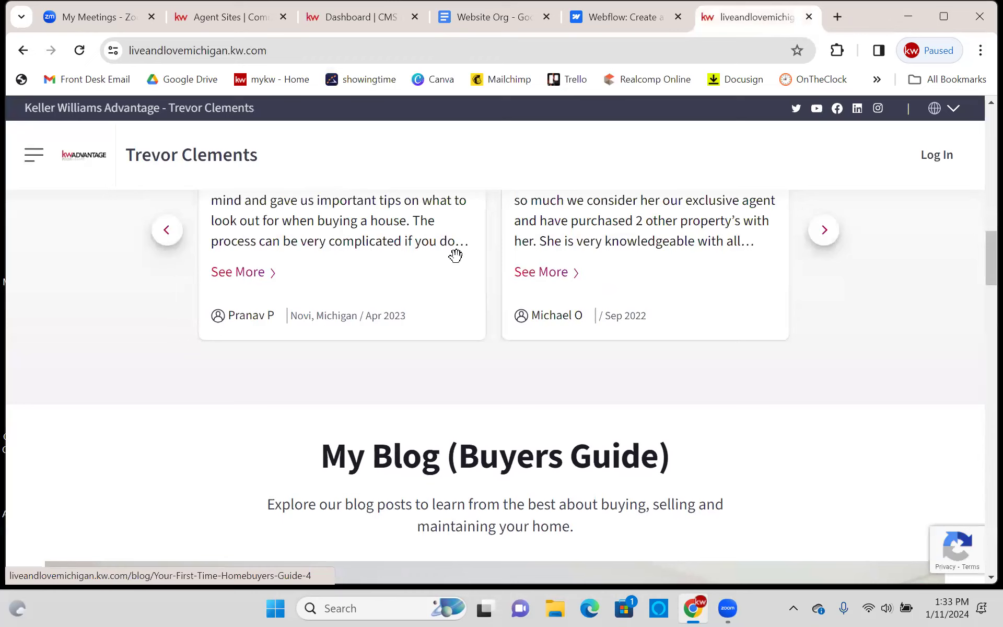
{"action": "left_click", "coordinate": [174, 298]}
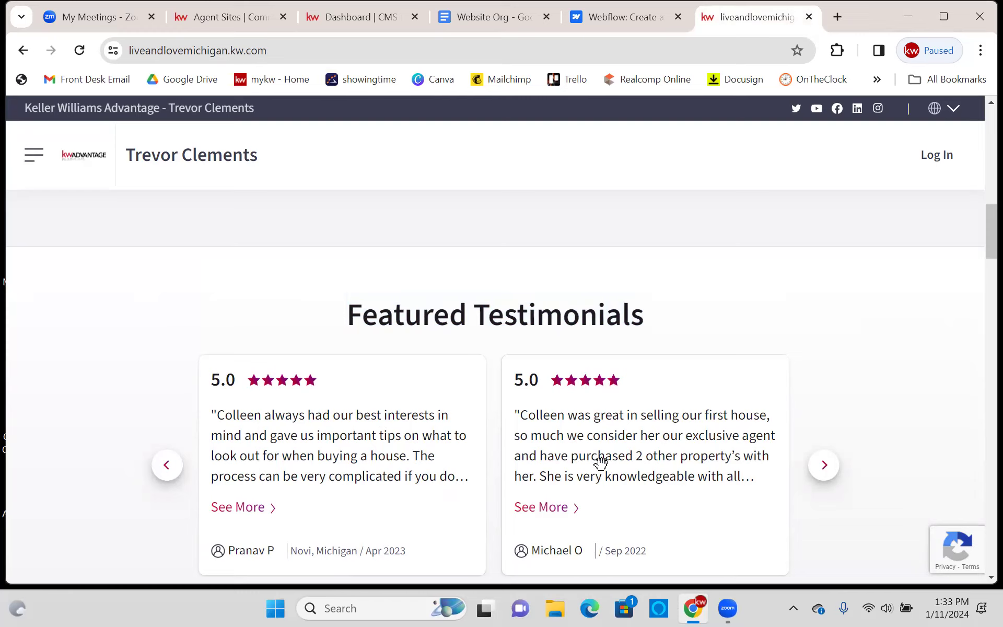
{"action": "left_click", "coordinate": [824, 468]}
{"action": "left_click", "coordinate": [825, 473]}
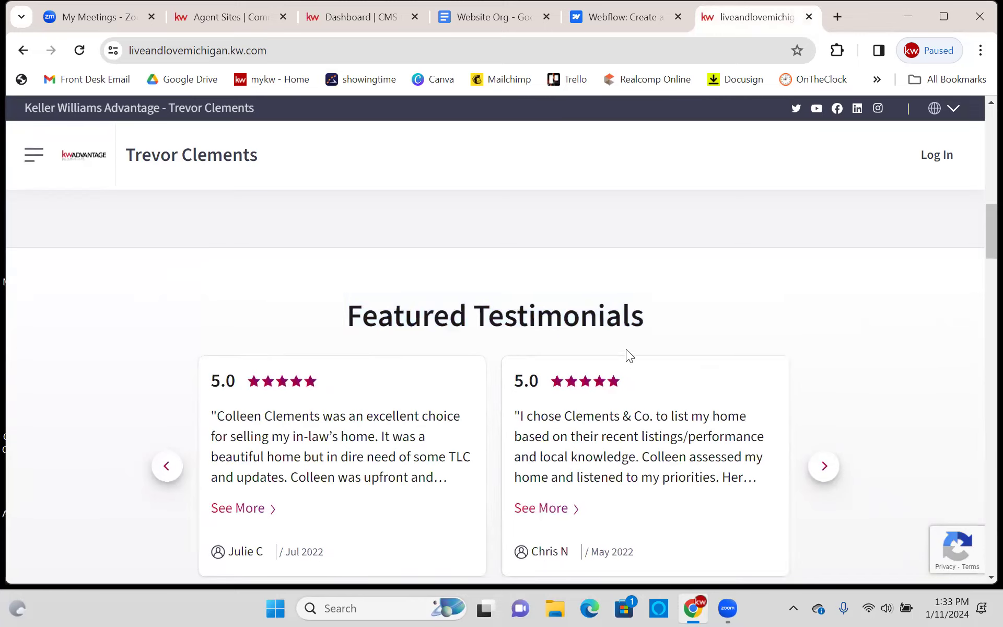
{"action": "scroll", "coordinate": [632, 349], "scroll_direction": "up", "scroll_amount": 5}
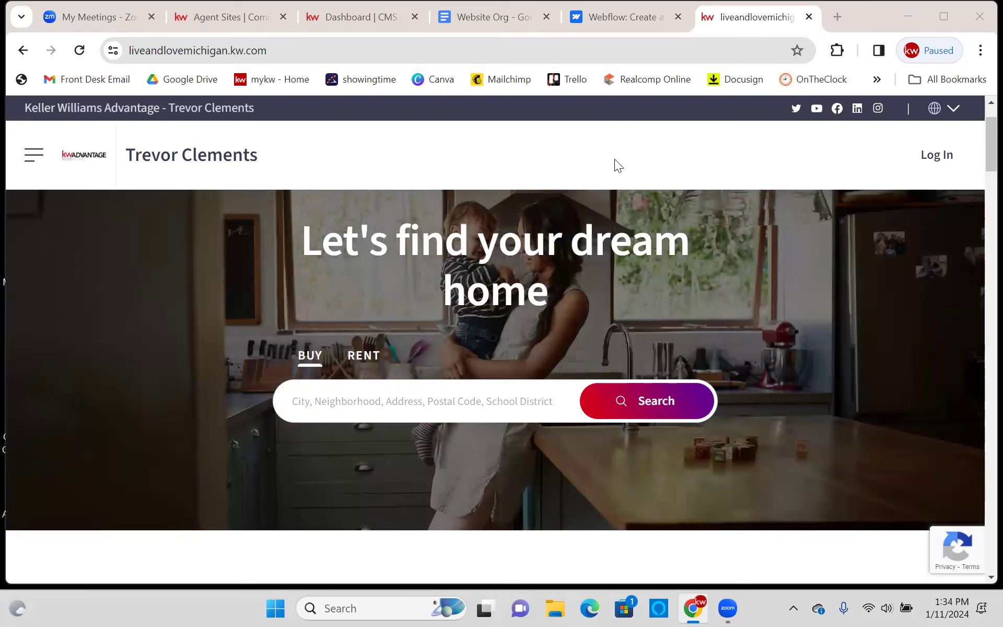
{"action": "left_click", "coordinate": [656, 128]}
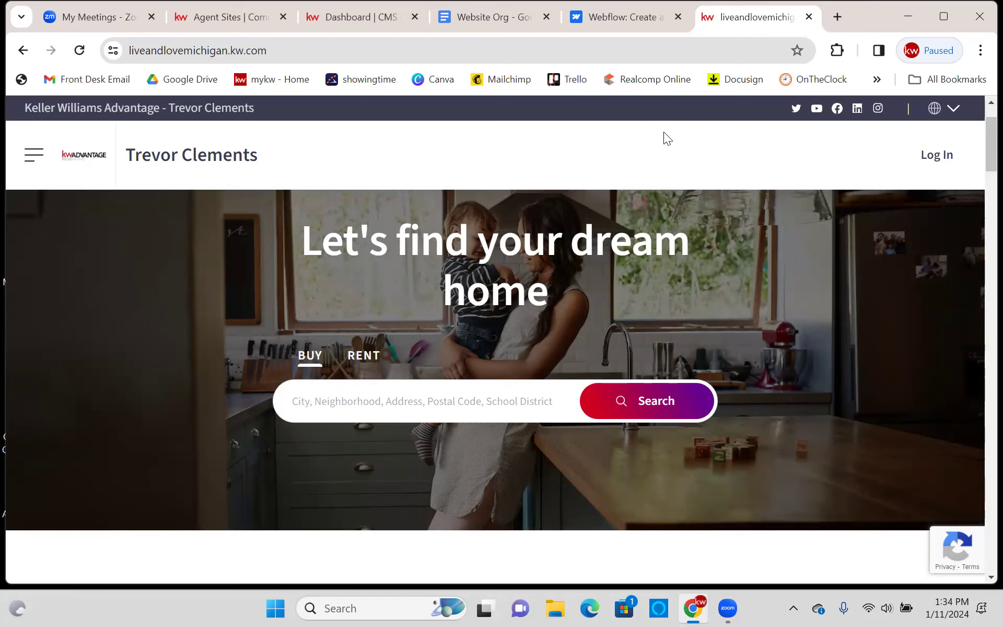
- Start a new Blog Post with Headline 'Testing' and Subheadline 'bweibweid'
{"action": "left_click", "coordinate": [352, 19]}
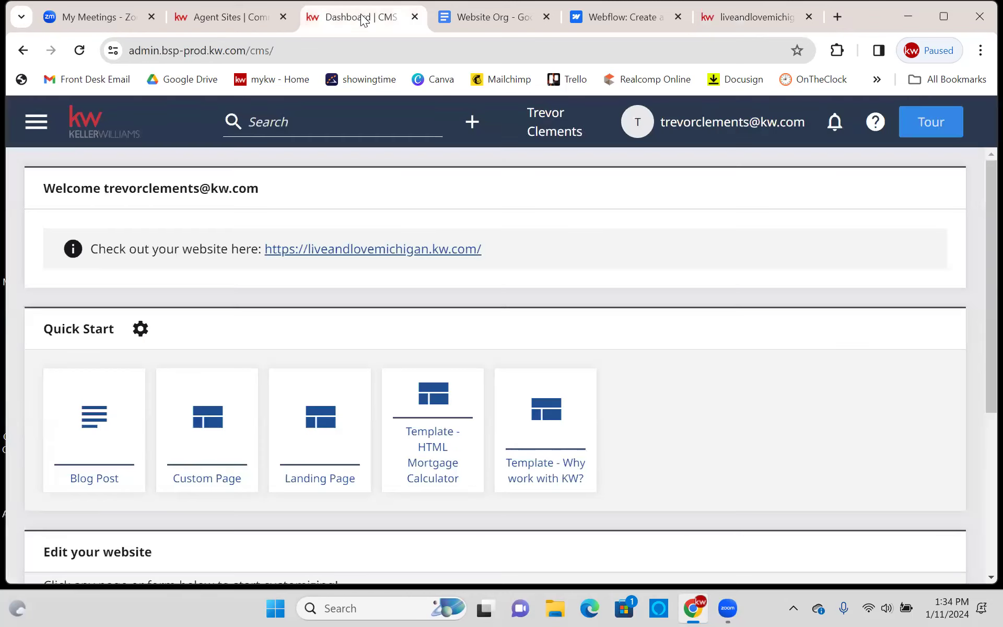
{"action": "left_click", "coordinate": [473, 125]}
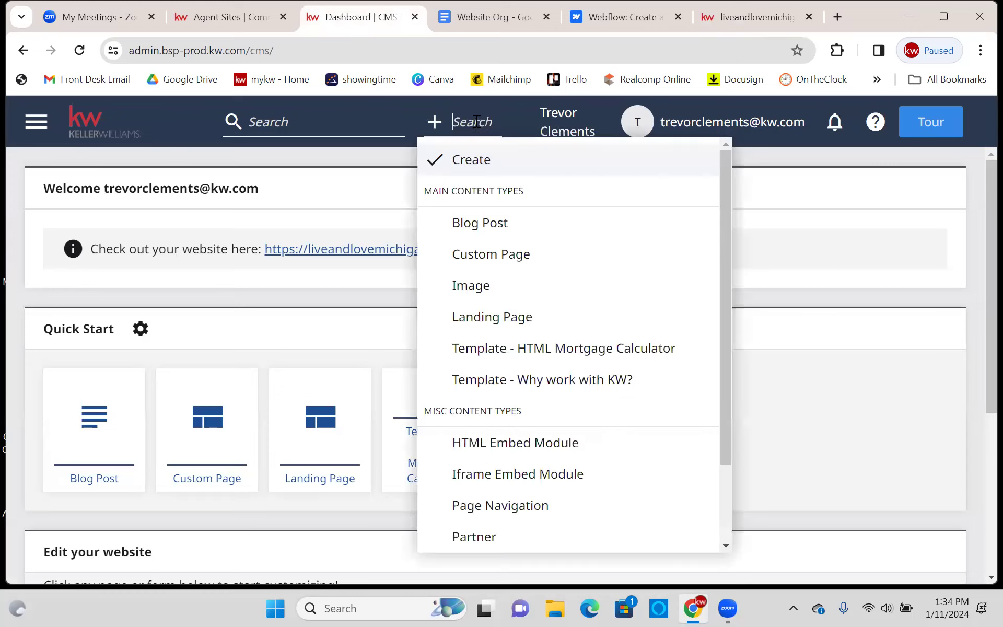
{"action": "left_click", "coordinate": [495, 226]}
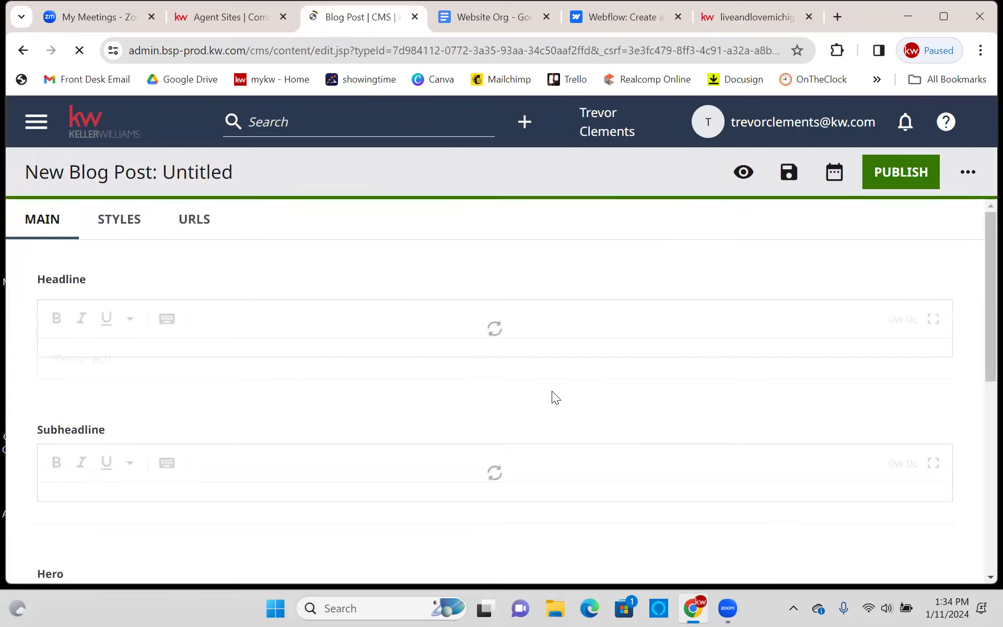
{"action": "left_click", "coordinate": [210, 289]}
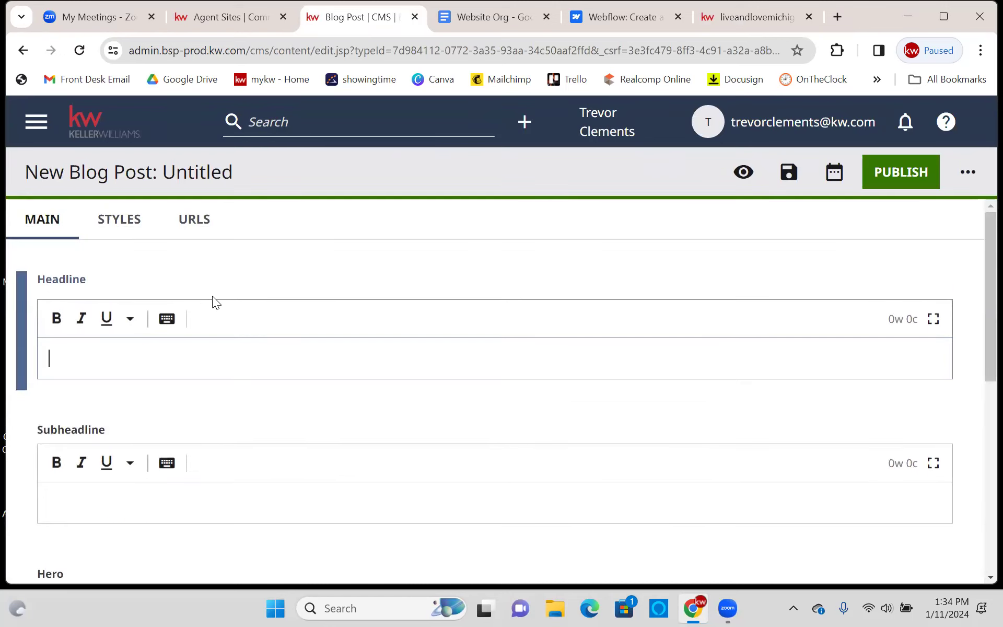
{"action": "type", "text": "Testing"}
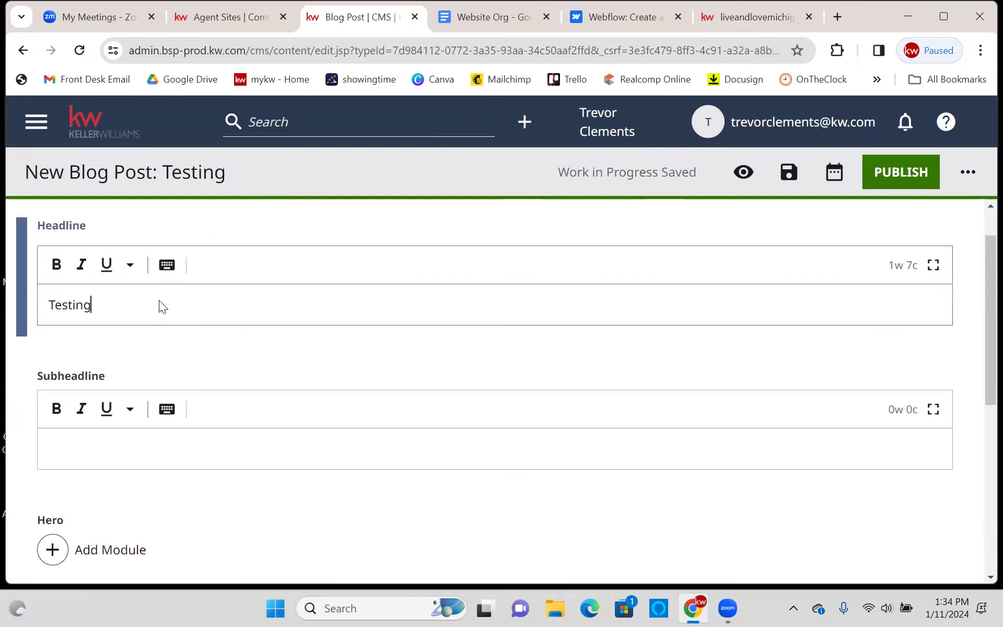
{"action": "scroll", "coordinate": [164, 292], "scroll_direction": "down", "scroll_amount": 4}
{"action": "left_click", "coordinate": [170, 278]}
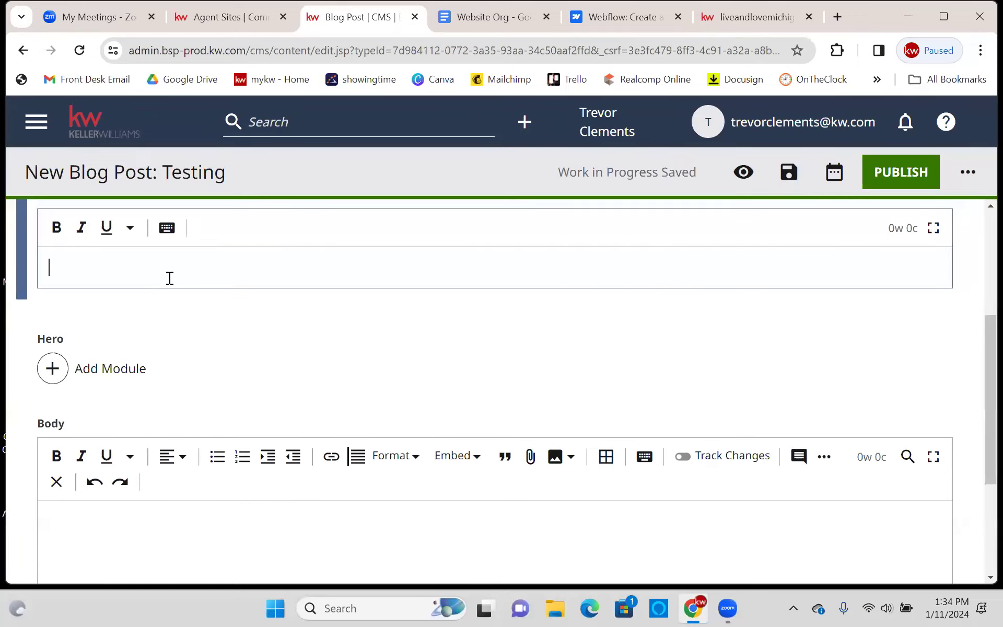
{"action": "type", "text": "bweibweid"}
- Add an Image module to the Hero section and collapse it
{"action": "scroll", "coordinate": [378, 409], "scroll_direction": "up", "scroll_amount": 2}
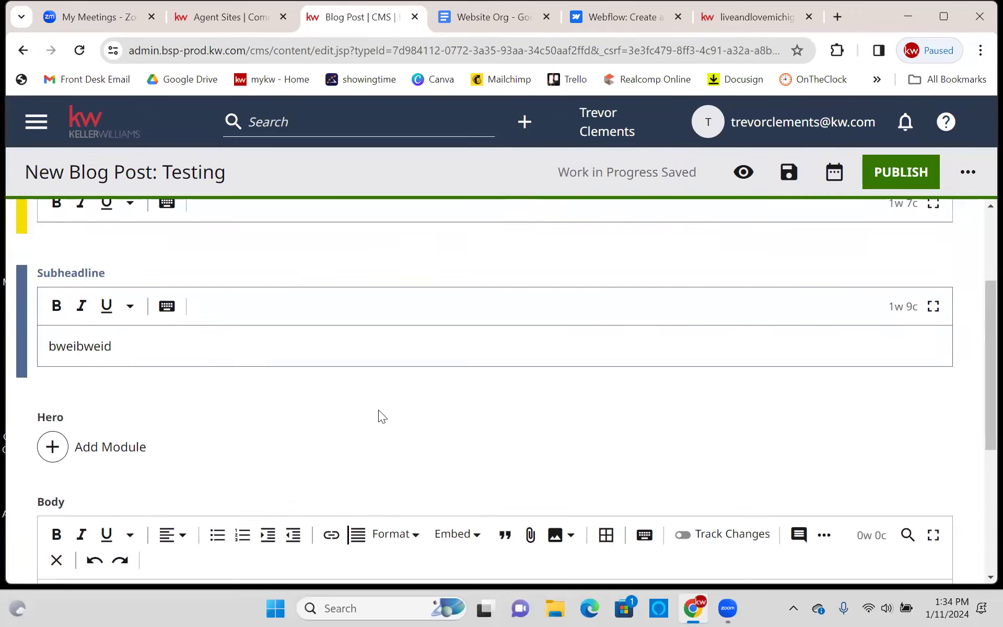
{"action": "scroll", "coordinate": [514, 412], "scroll_direction": "down", "scroll_amount": 3}
{"action": "left_click", "coordinate": [67, 290]}
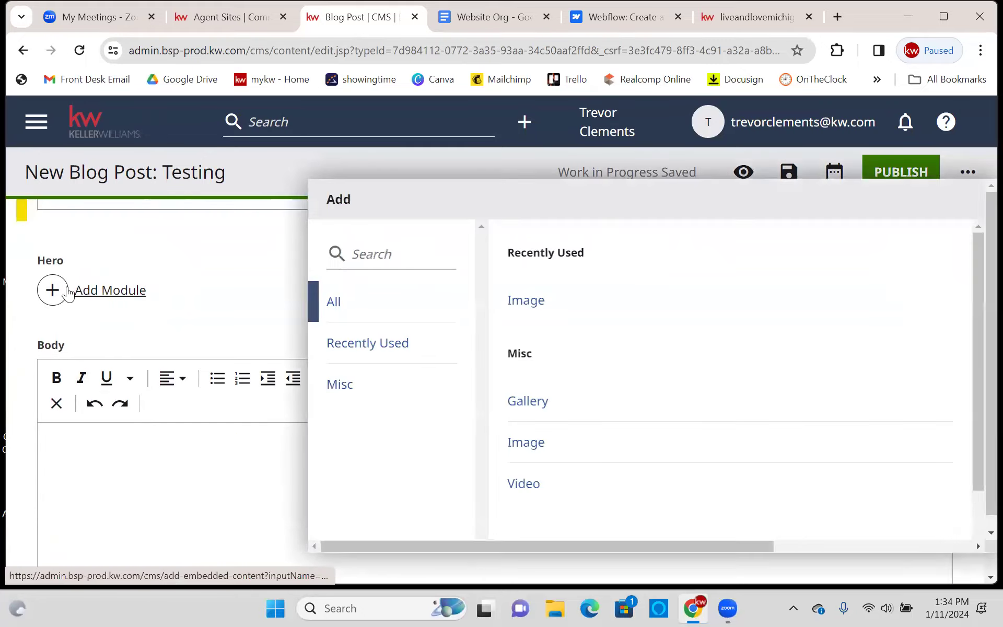
{"action": "left_click", "coordinate": [538, 305]}
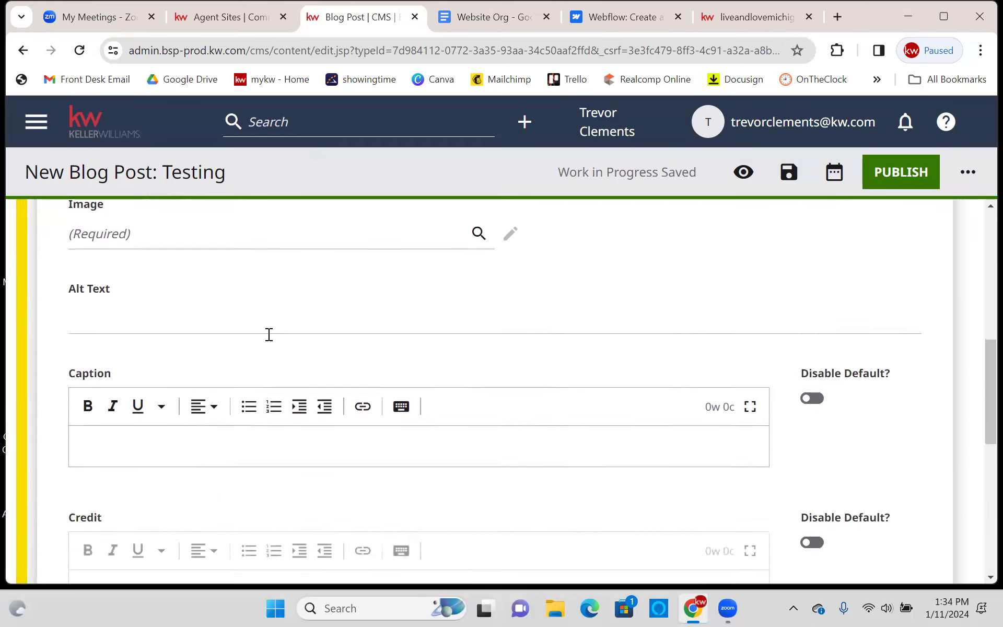
{"action": "scroll", "coordinate": [123, 271], "scroll_direction": "up", "scroll_amount": 3}
{"action": "left_click", "coordinate": [52, 374]}
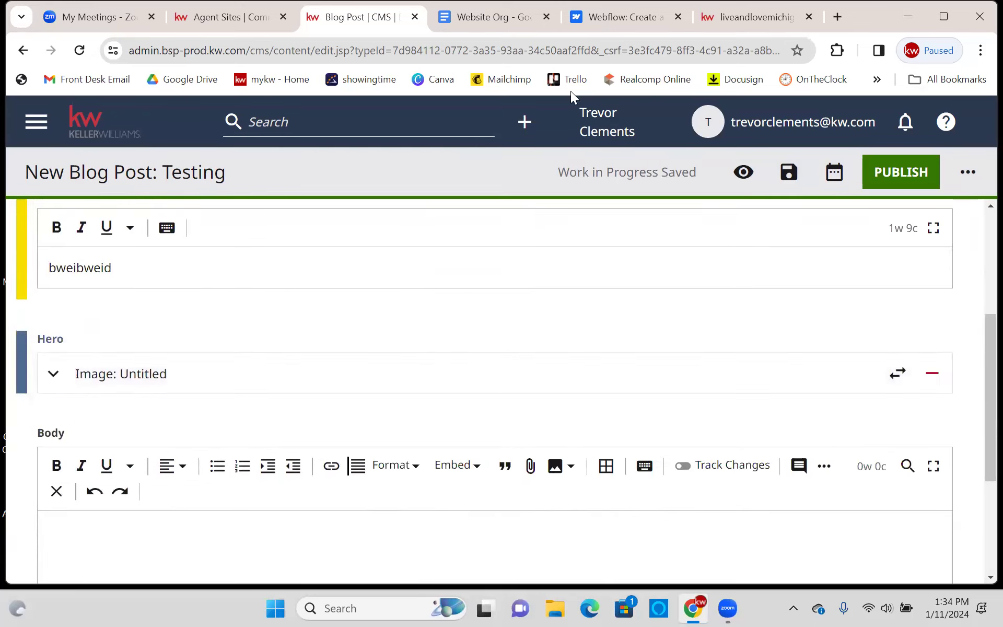
- Check the live agent website, then return to the blog post editor
{"action": "left_click", "coordinate": [759, 19]}
{"action": "scroll", "coordinate": [651, 293], "scroll_direction": "down", "scroll_amount": 15}
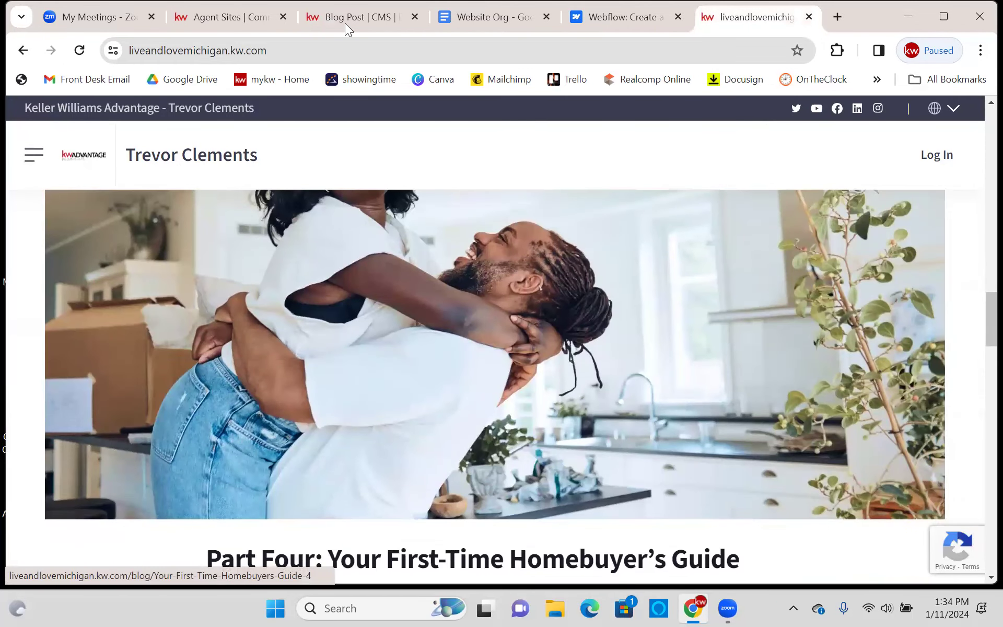
{"action": "left_click", "coordinate": [360, 17]}
{"action": "scroll", "coordinate": [521, 386], "scroll_direction": "down", "scroll_amount": 4}
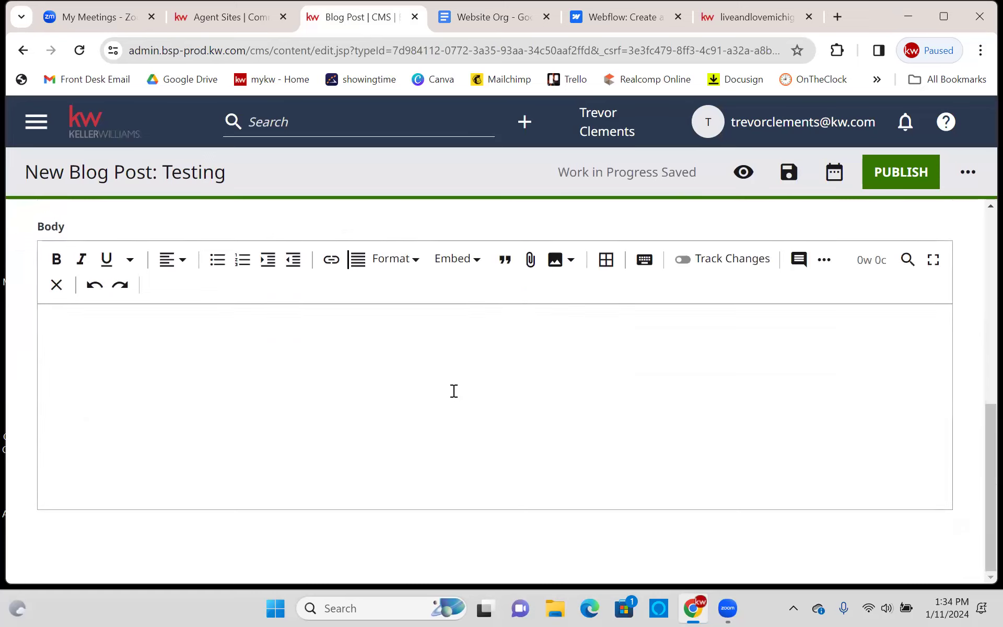
{"action": "left_click", "coordinate": [452, 392]}
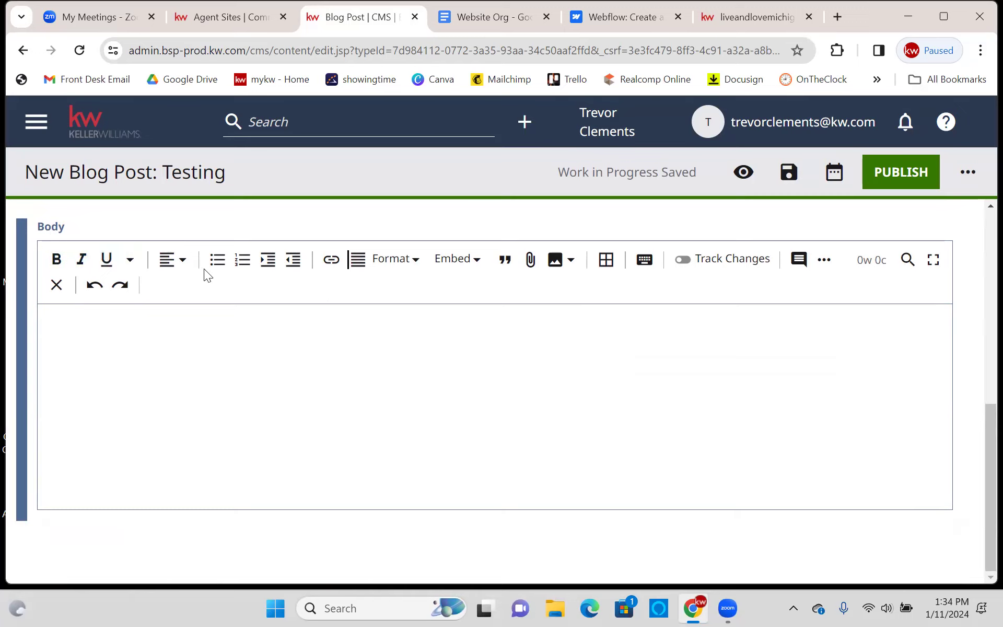
{"action": "left_click", "coordinate": [331, 261]}
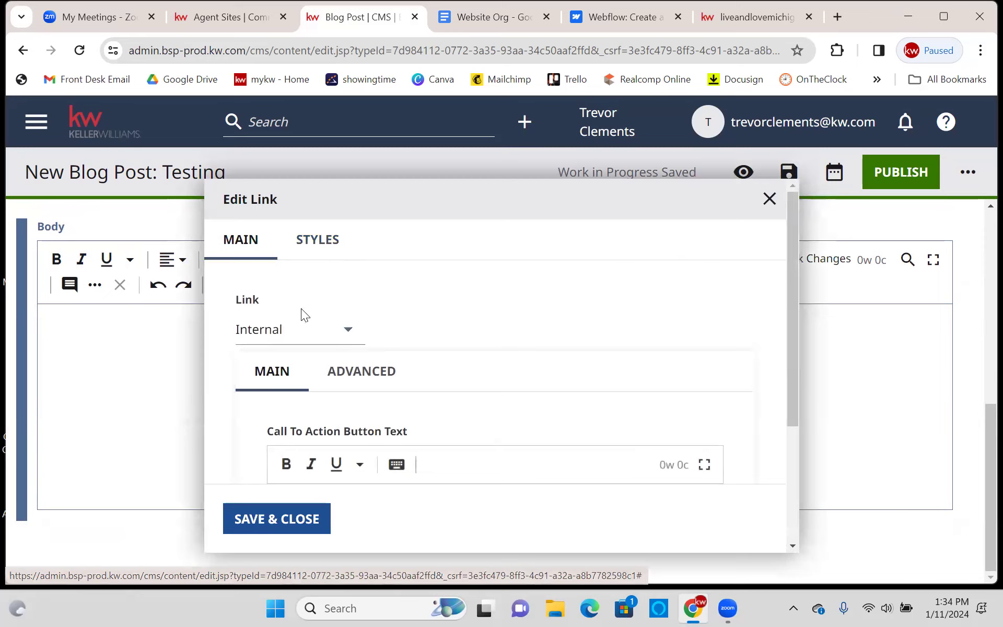
{"action": "scroll", "coordinate": [372, 340], "scroll_direction": "down", "scroll_amount": 1}
{"action": "scroll", "coordinate": [371, 340], "scroll_direction": "down", "scroll_amount": 2}
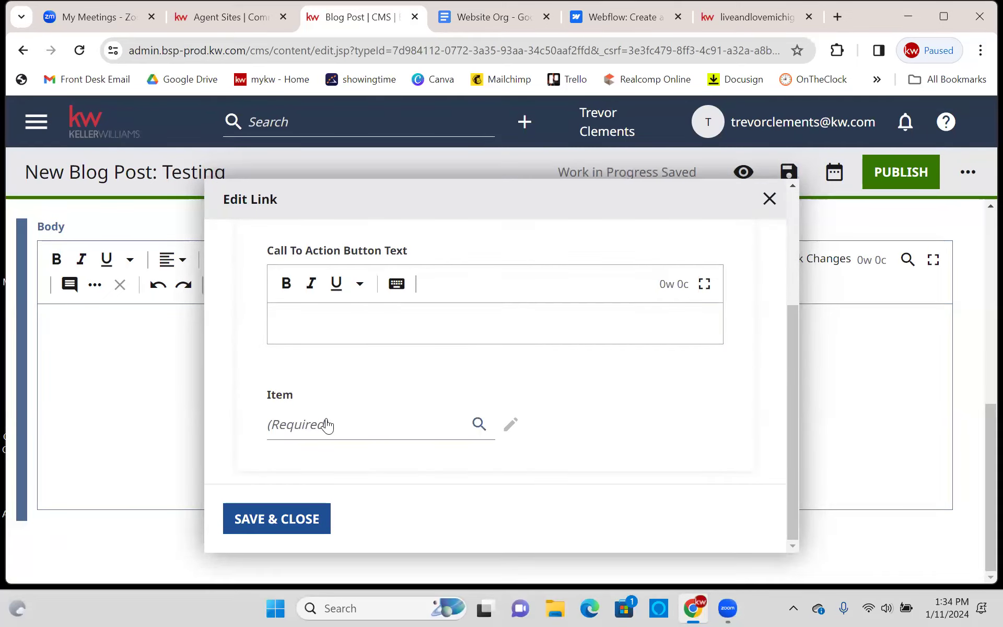
{"action": "left_click", "coordinate": [324, 436]}
{"action": "scroll", "coordinate": [345, 423], "scroll_direction": "up", "scroll_amount": 3}
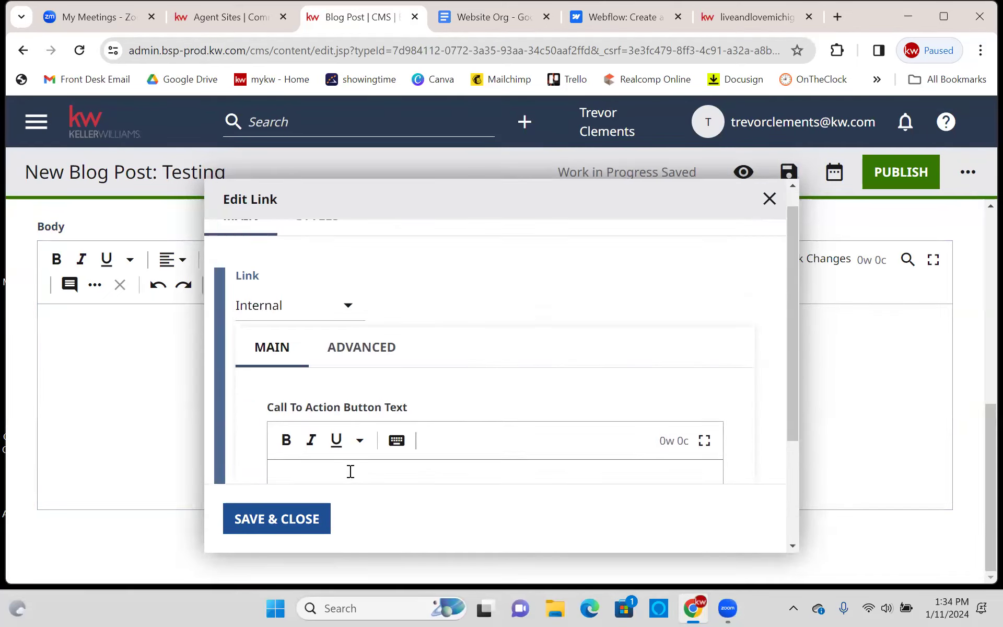
{"action": "left_click", "coordinate": [287, 309]}
{"action": "left_click", "coordinate": [285, 374]}
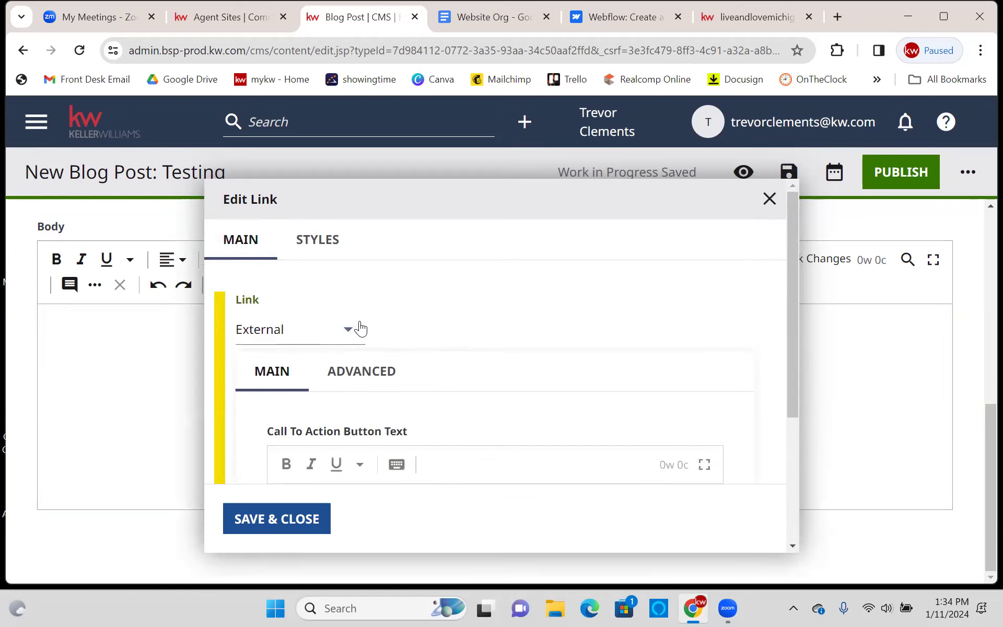
{"action": "scroll", "coordinate": [379, 330], "scroll_direction": "down", "scroll_amount": 1}
{"action": "scroll", "coordinate": [379, 330], "scroll_direction": "down", "scroll_amount": 2}
{"action": "left_click", "coordinate": [354, 426]}
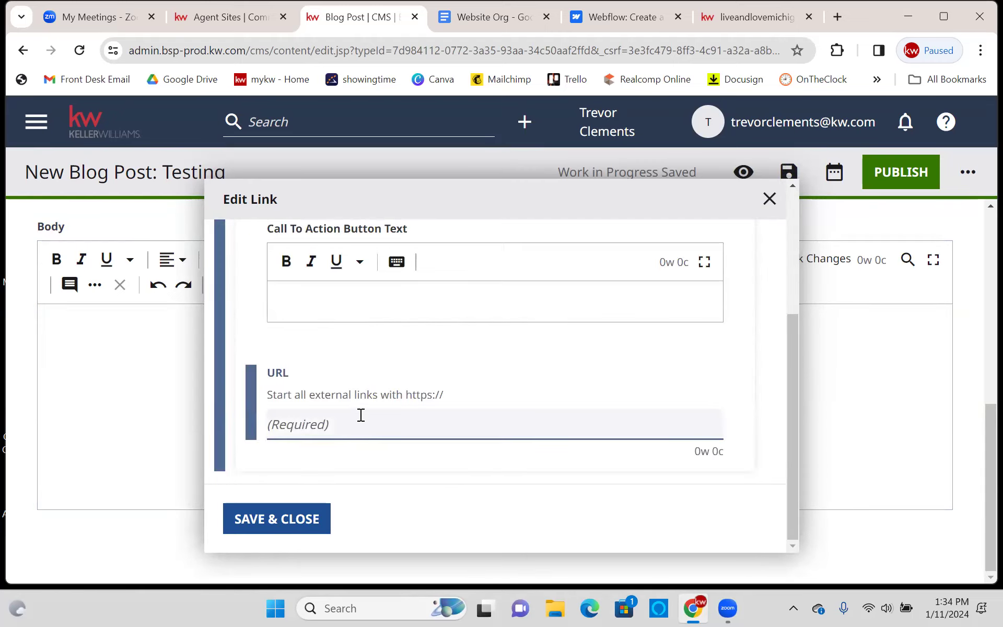
{"action": "left_click", "coordinate": [770, 198]}
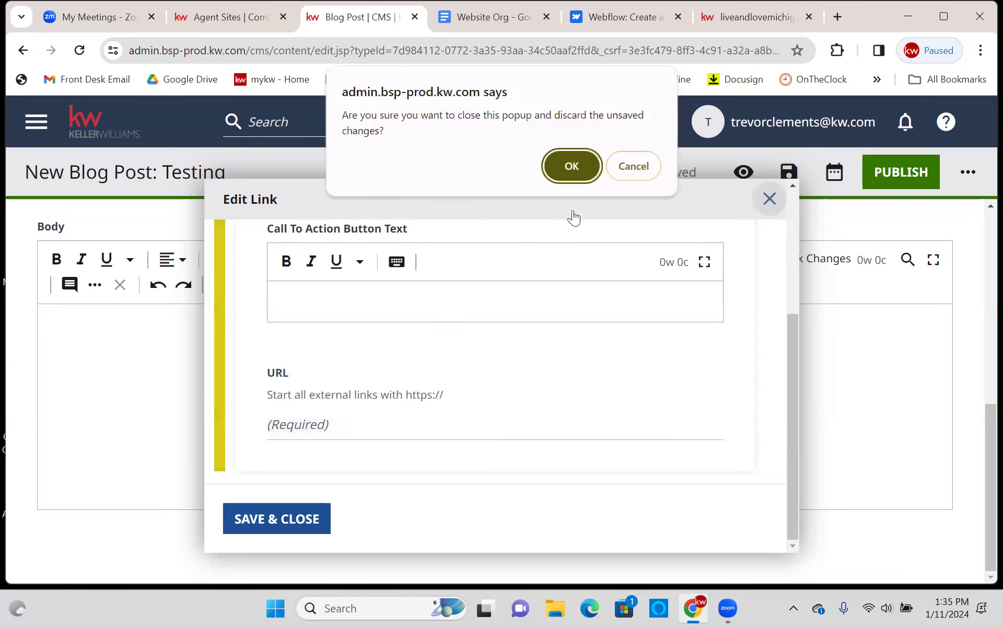
{"action": "key", "text": "Return"}
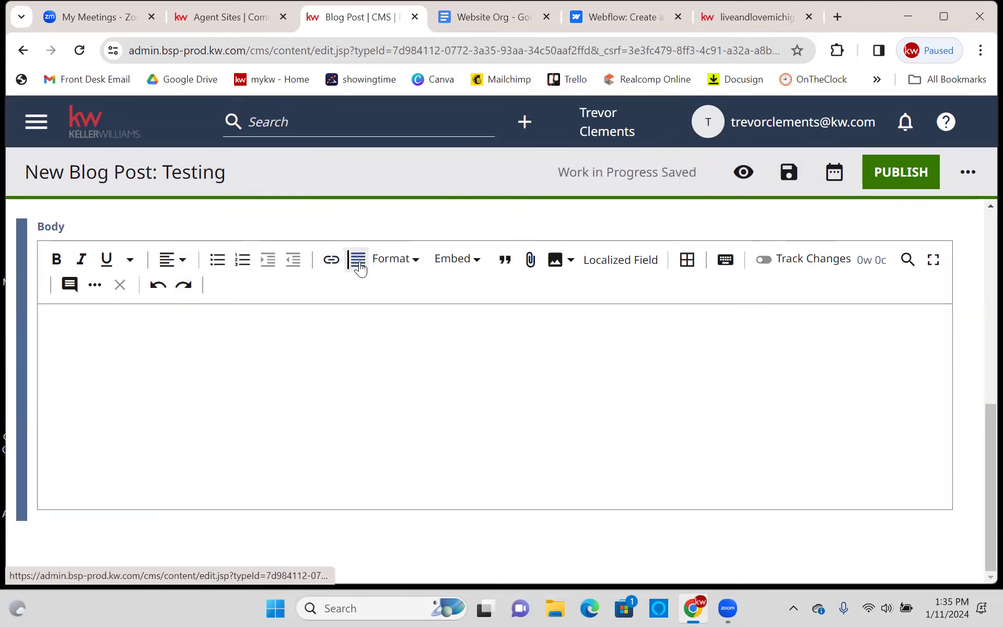
{"action": "left_click", "coordinate": [568, 263]}
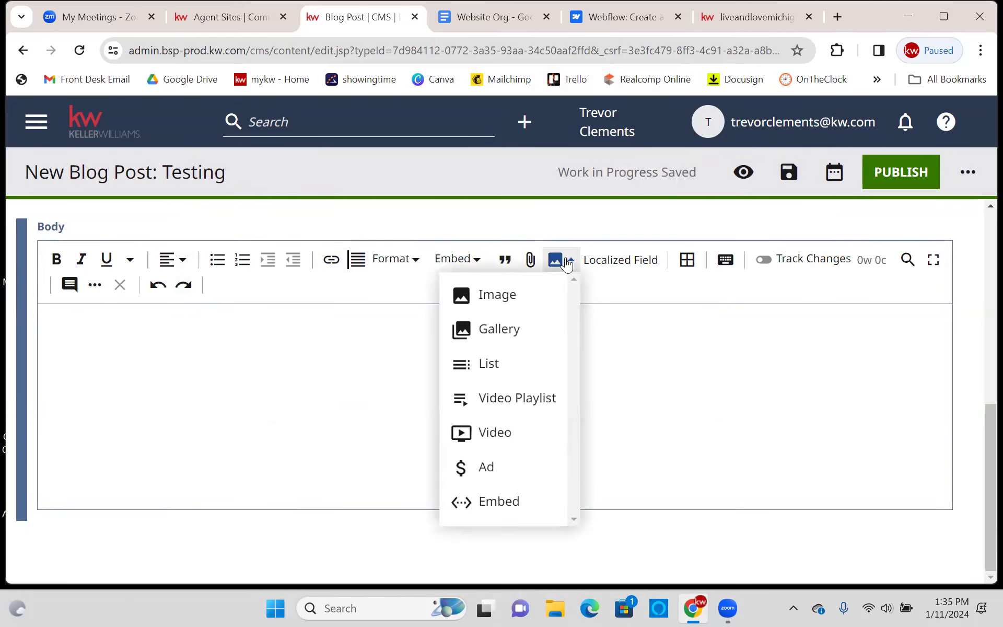
{"action": "left_click", "coordinate": [535, 298]}
{"action": "scroll", "coordinate": [509, 318], "scroll_direction": "down", "scroll_amount": 3}
{"action": "scroll", "coordinate": [658, 313], "scroll_direction": "down", "scroll_amount": 4}
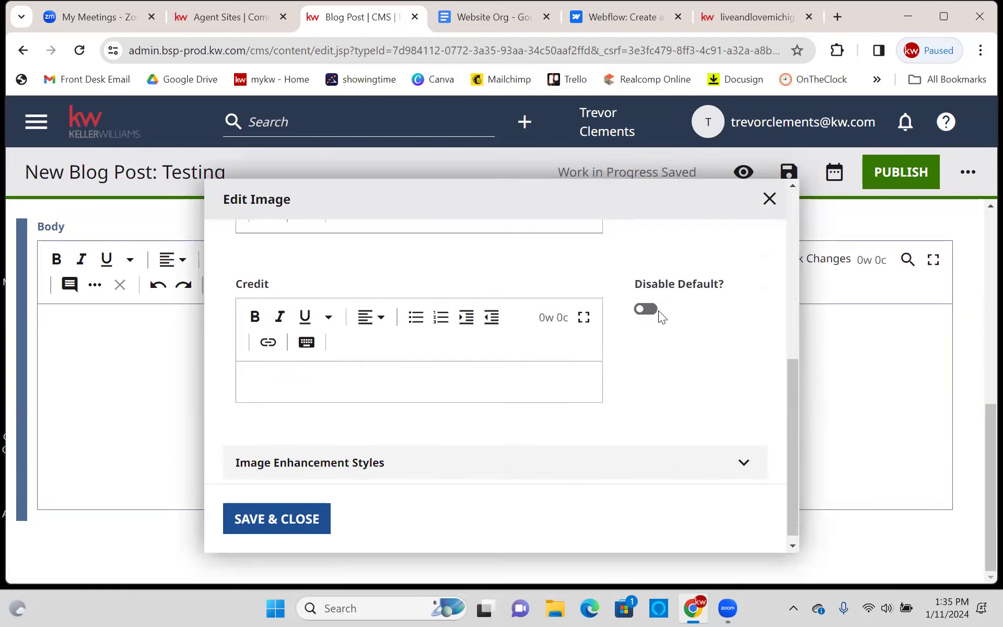
{"action": "left_click", "coordinate": [425, 464]}
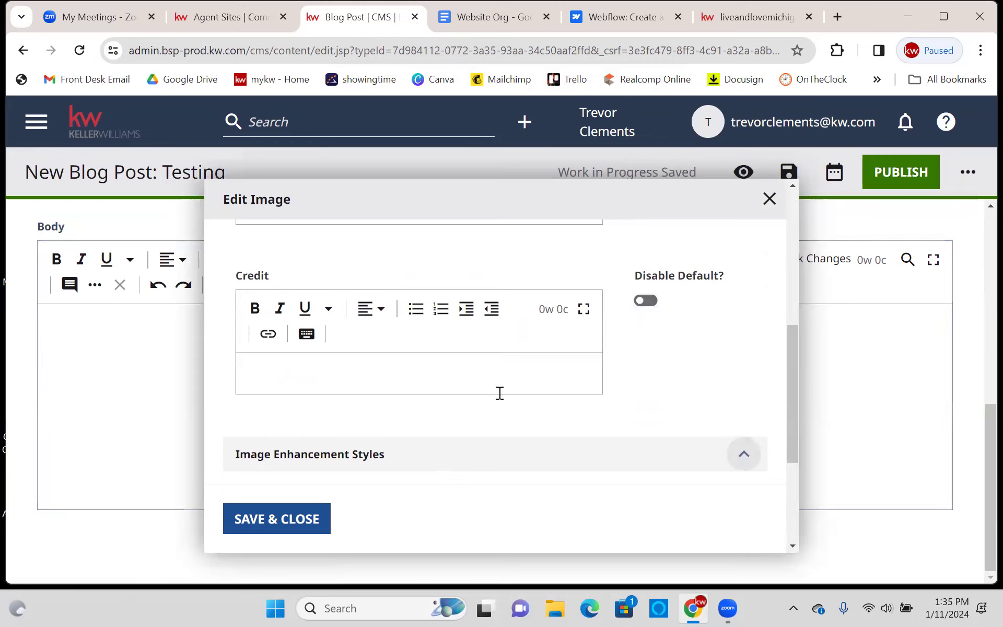
{"action": "scroll", "coordinate": [641, 357], "scroll_direction": "down", "scroll_amount": 3}
{"action": "scroll", "coordinate": [638, 367], "scroll_direction": "up", "scroll_amount": 10}
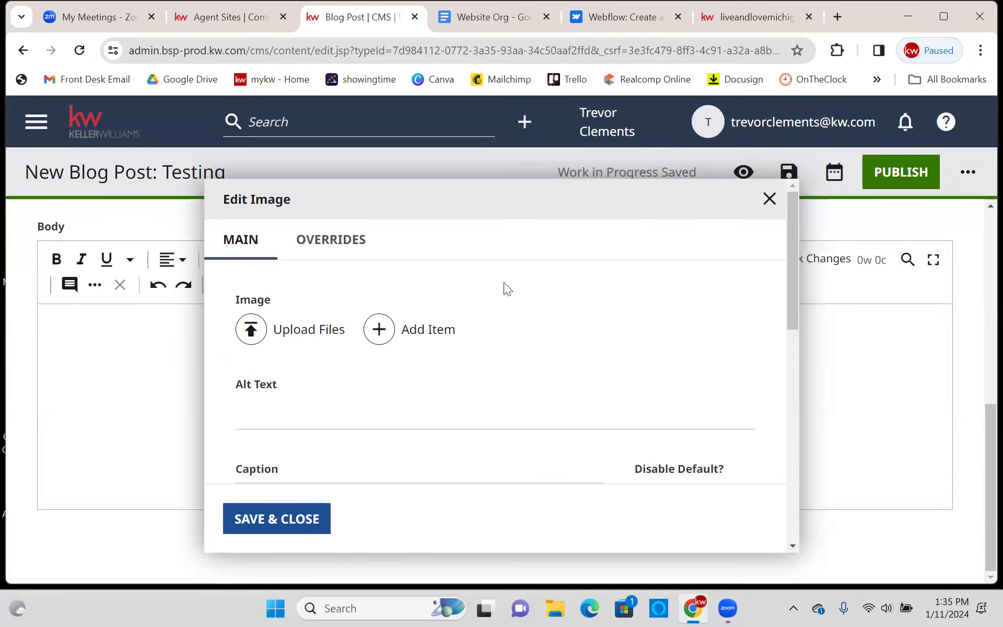
{"action": "left_click", "coordinate": [769, 198]}
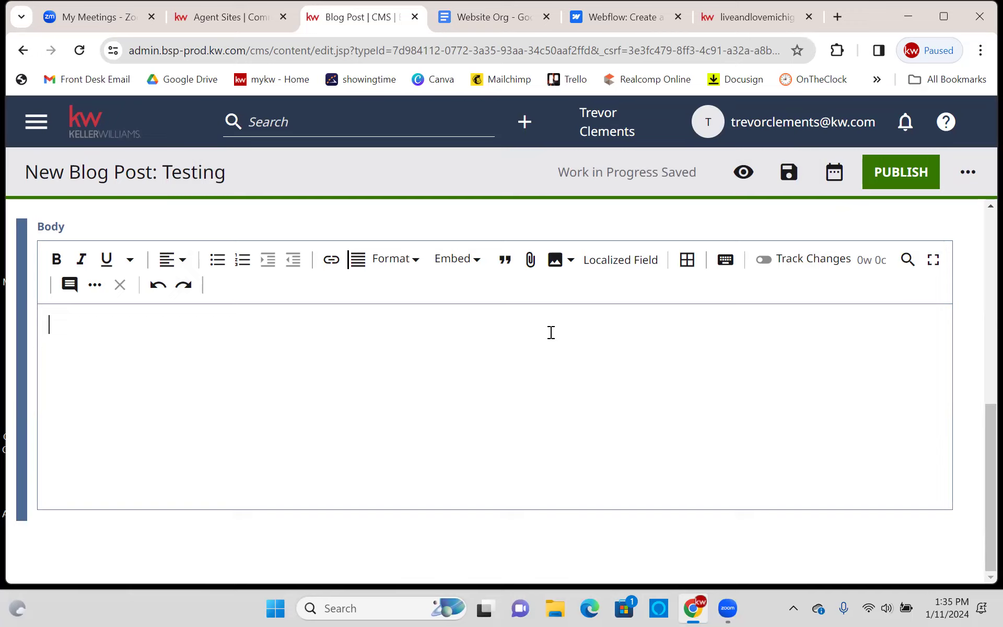
{"action": "left_click", "coordinate": [394, 260]}
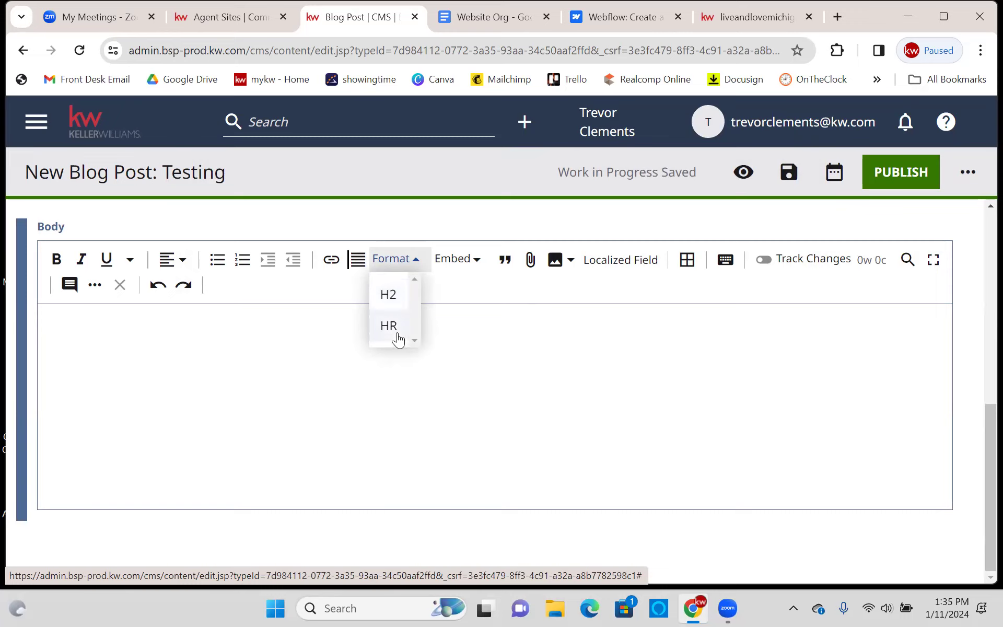
{"action": "left_click", "coordinate": [466, 327]}
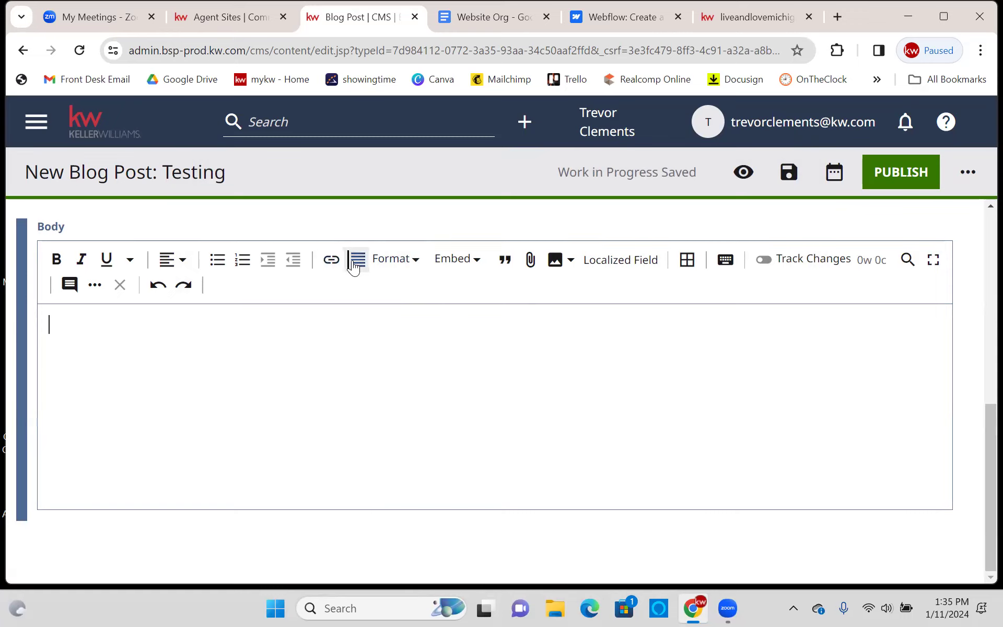
{"action": "left_click", "coordinate": [450, 264]}
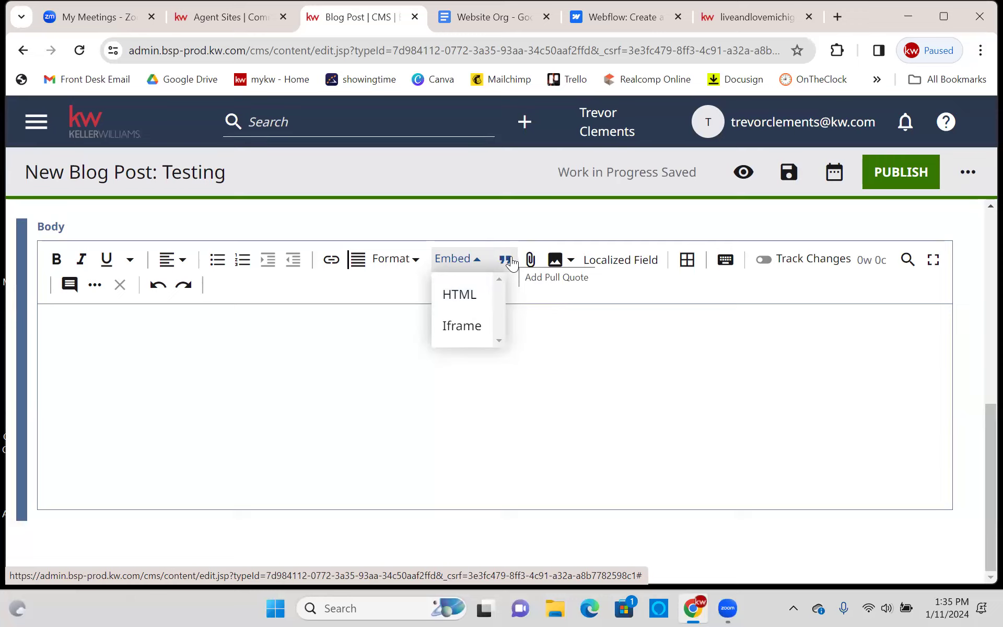
{"action": "left_click", "coordinate": [542, 213]}
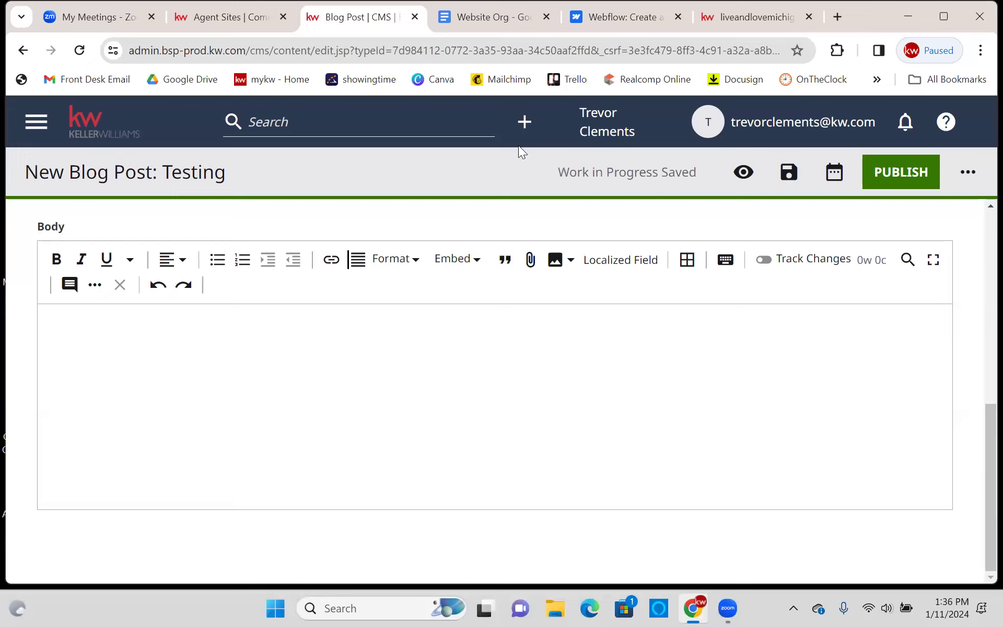
{"action": "left_click", "coordinate": [519, 349]}
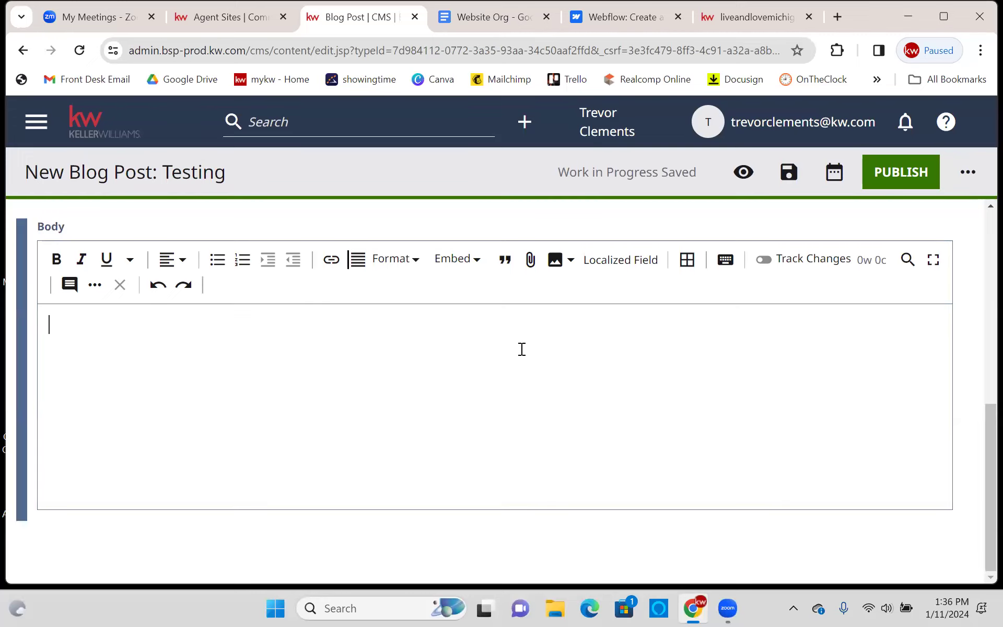
{"action": "left_click", "coordinate": [506, 261]}
{"action": "scroll", "coordinate": [337, 291], "scroll_direction": "down", "scroll_amount": 1}
{"action": "left_click", "coordinate": [337, 291]}
{"action": "type", "text": "whbwije cjwe ckjwe cjw ecjk"}
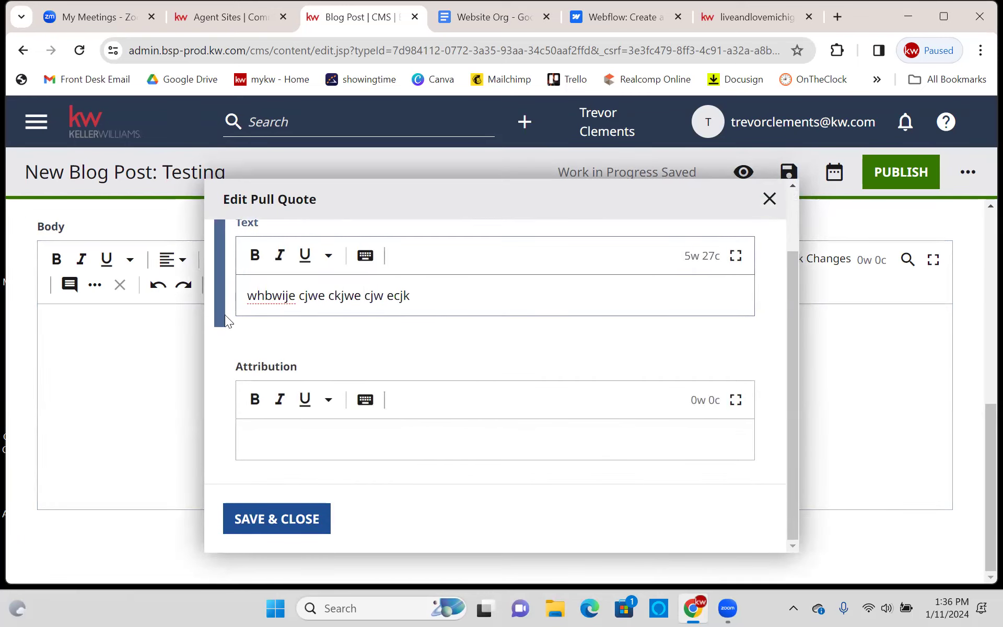
{"action": "left_click", "coordinate": [286, 436]}
{"action": "type", "text": "John Adams"}
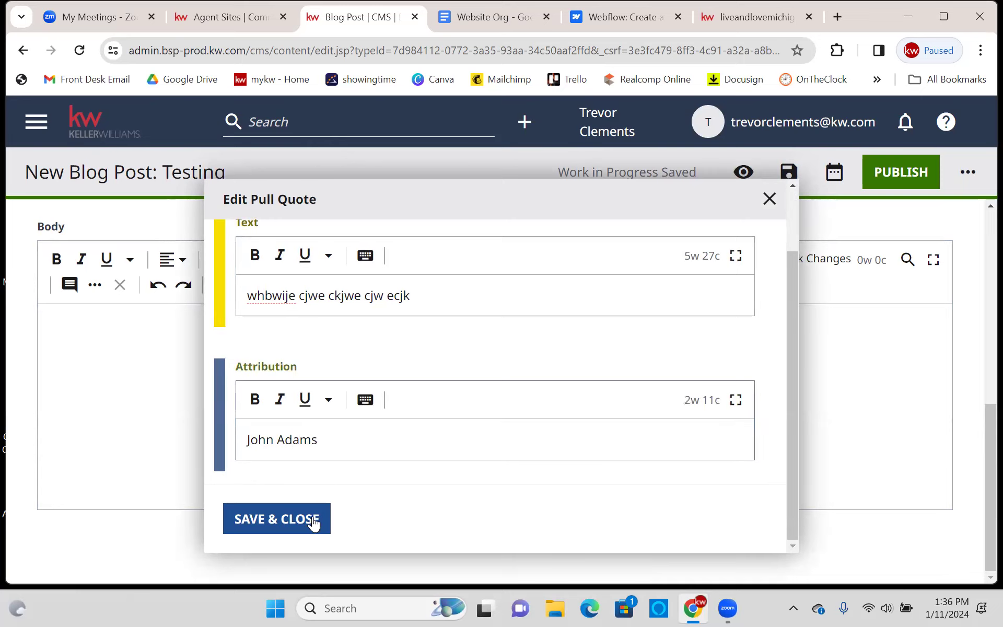
{"action": "left_click", "coordinate": [295, 519]}
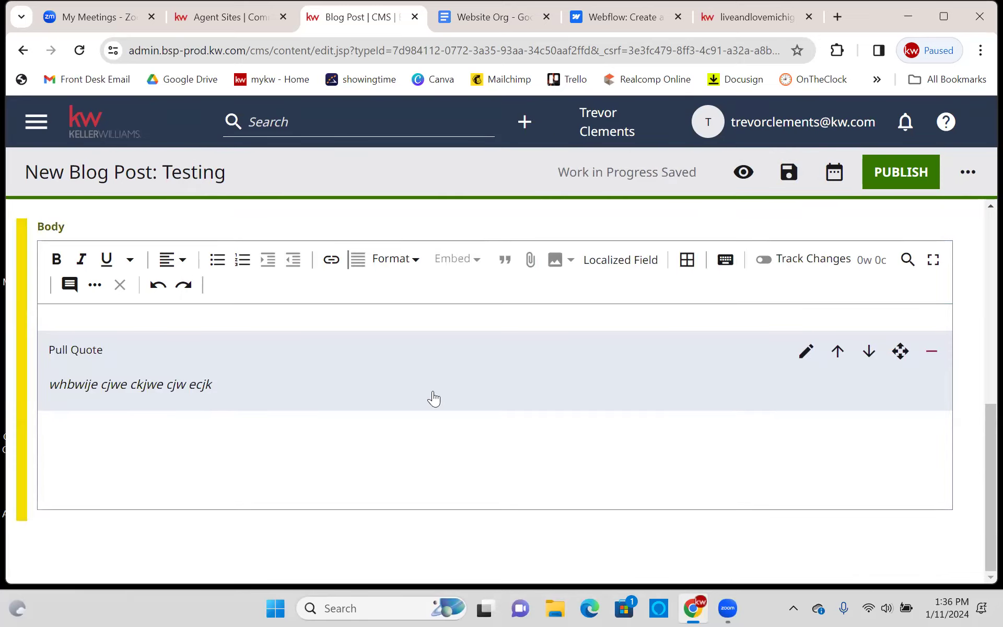
{"action": "scroll", "coordinate": [417, 378], "scroll_direction": "up", "scroll_amount": 10}
{"action": "scroll", "coordinate": [440, 372], "scroll_direction": "down", "scroll_amount": 8}
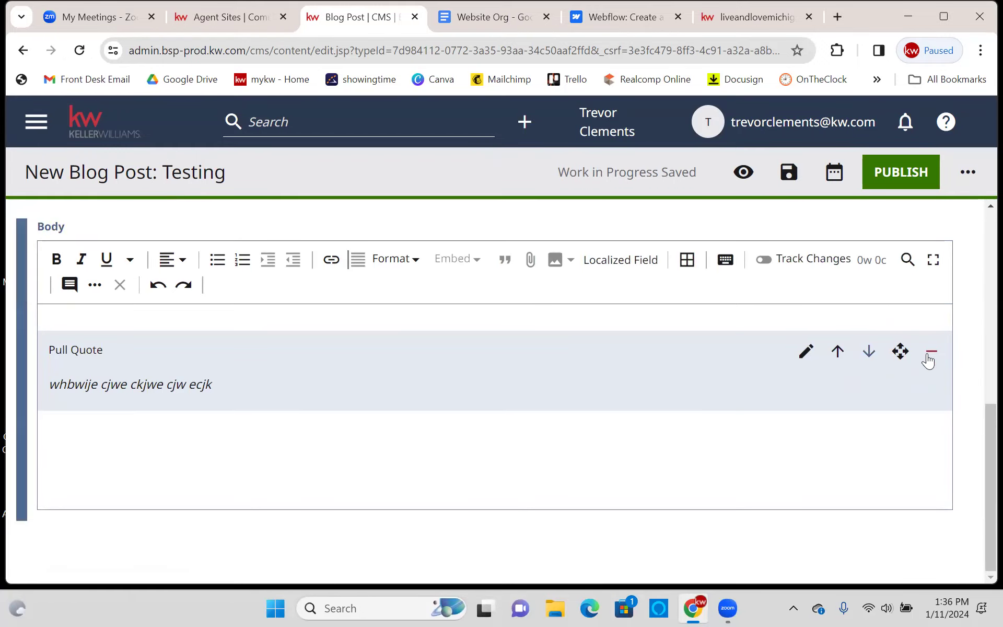
{"action": "left_click", "coordinate": [829, 467]}
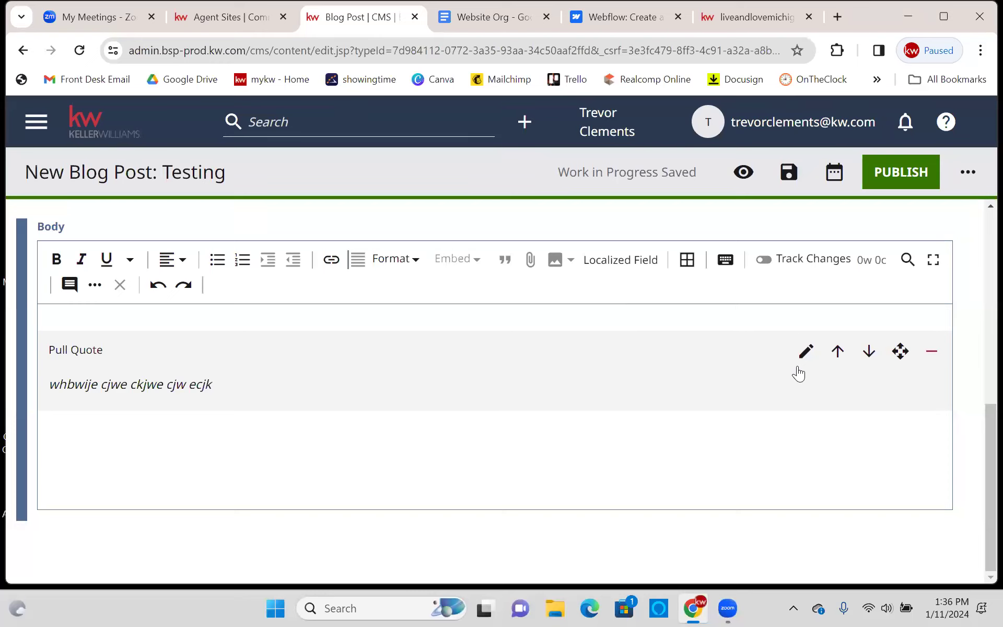
{"action": "left_click", "coordinate": [804, 351]}
{"action": "scroll", "coordinate": [610, 362], "scroll_direction": "down", "scroll_amount": 3}
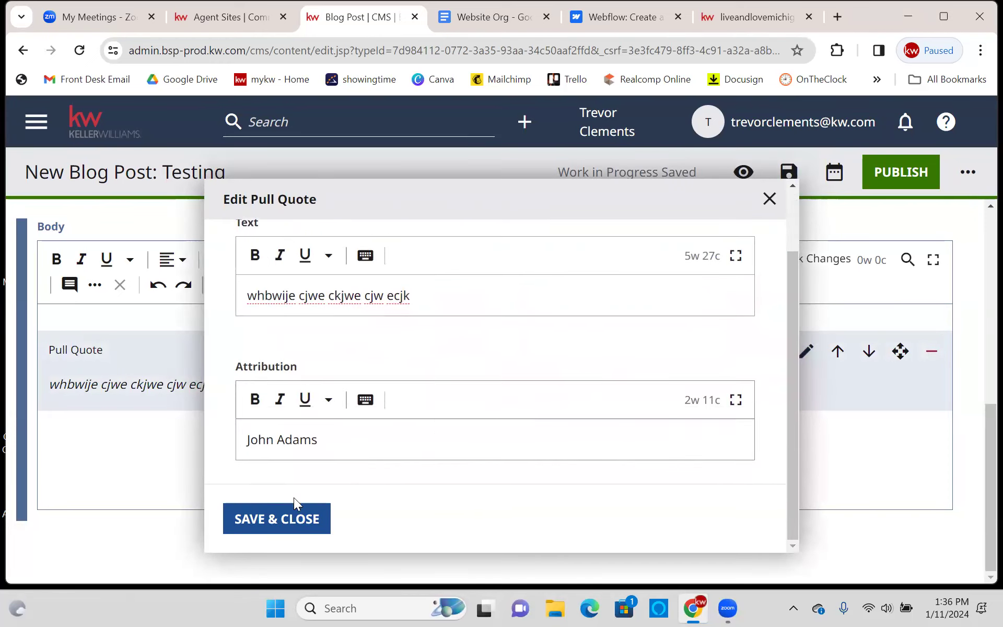
{"action": "left_click", "coordinate": [272, 525]}
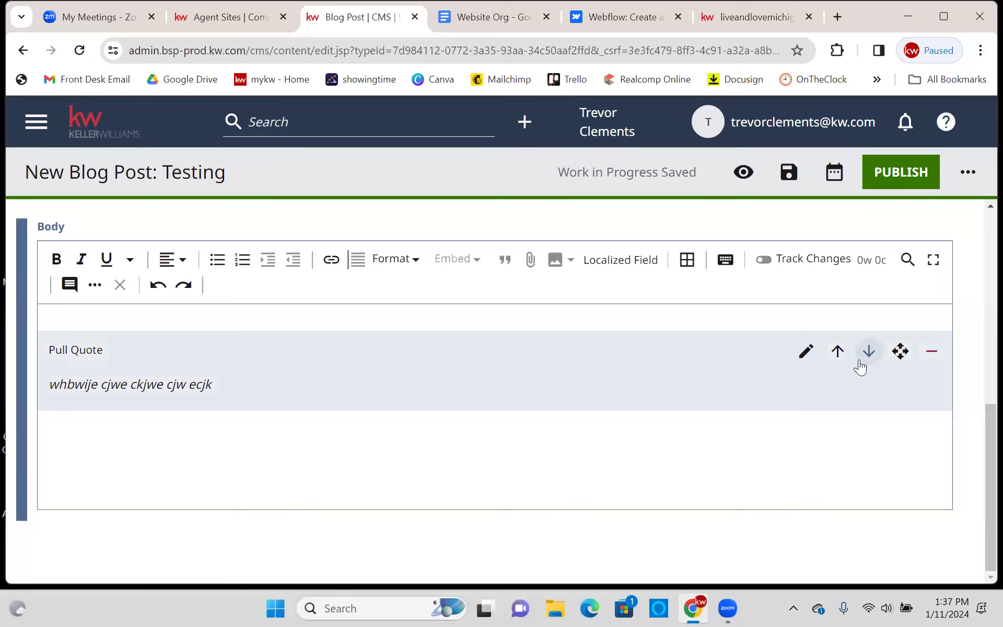
{"action": "scroll", "coordinate": [692, 383], "scroll_direction": "up", "scroll_amount": 3}
{"action": "scroll", "coordinate": [591, 403], "scroll_direction": "down", "scroll_amount": 3}
{"action": "left_click", "coordinate": [931, 351]}
{"action": "left_click", "coordinate": [559, 260]}
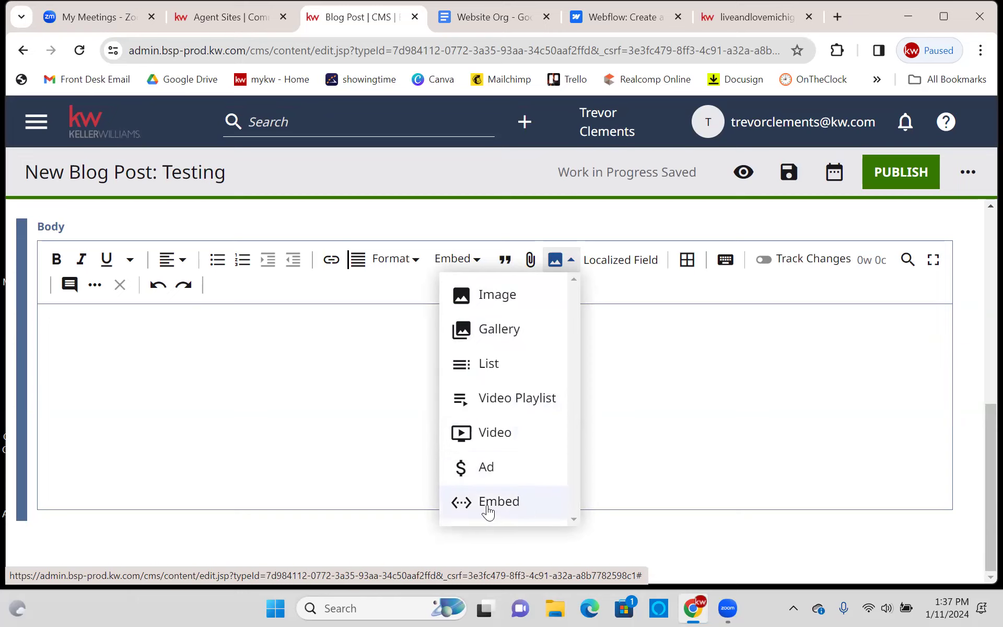
{"action": "left_click", "coordinate": [642, 261]}
- Close the Localized Field settings and insert a 14×5 table into the Body, placing the caret in its first cell
{"action": "left_click", "coordinate": [769, 199]}
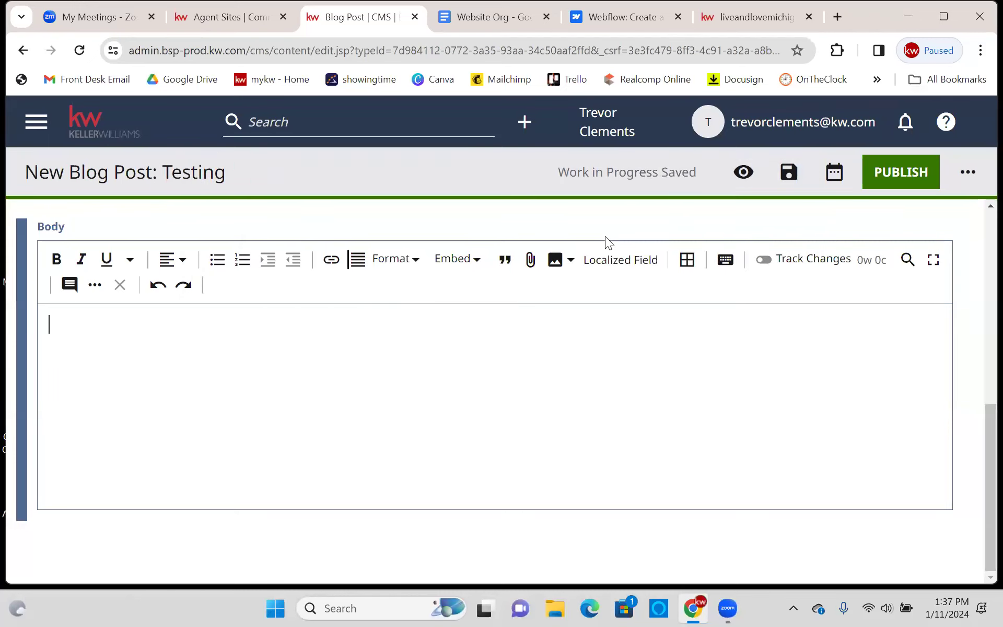
{"action": "left_click", "coordinate": [687, 261]}
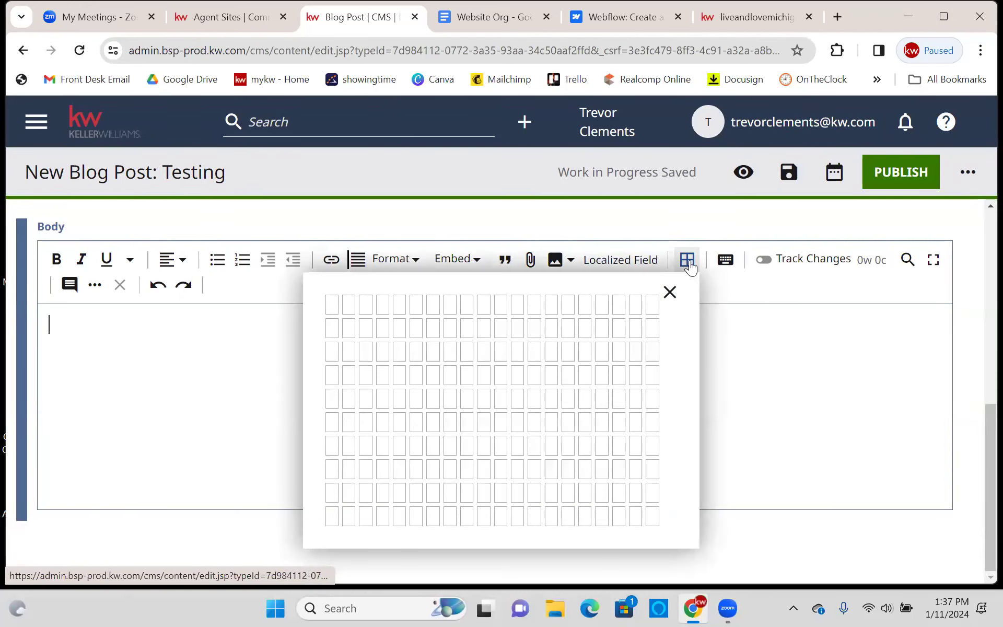
{"action": "left_click", "coordinate": [567, 407]}
{"action": "scroll", "coordinate": [647, 405], "scroll_direction": "down", "scroll_amount": 1}
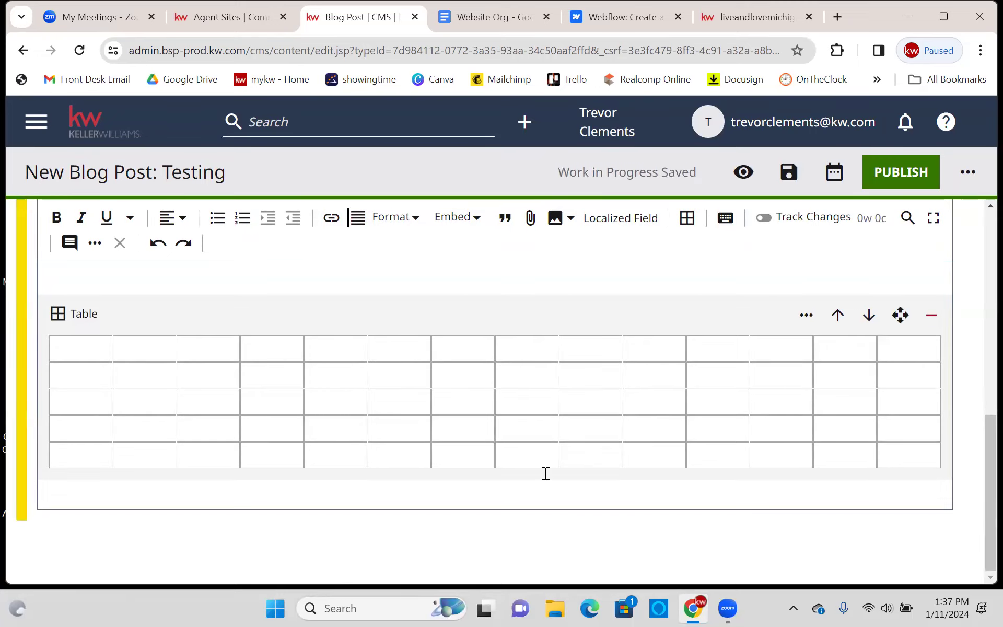
{"action": "scroll", "coordinate": [538, 334], "scroll_direction": "up", "scroll_amount": 3}
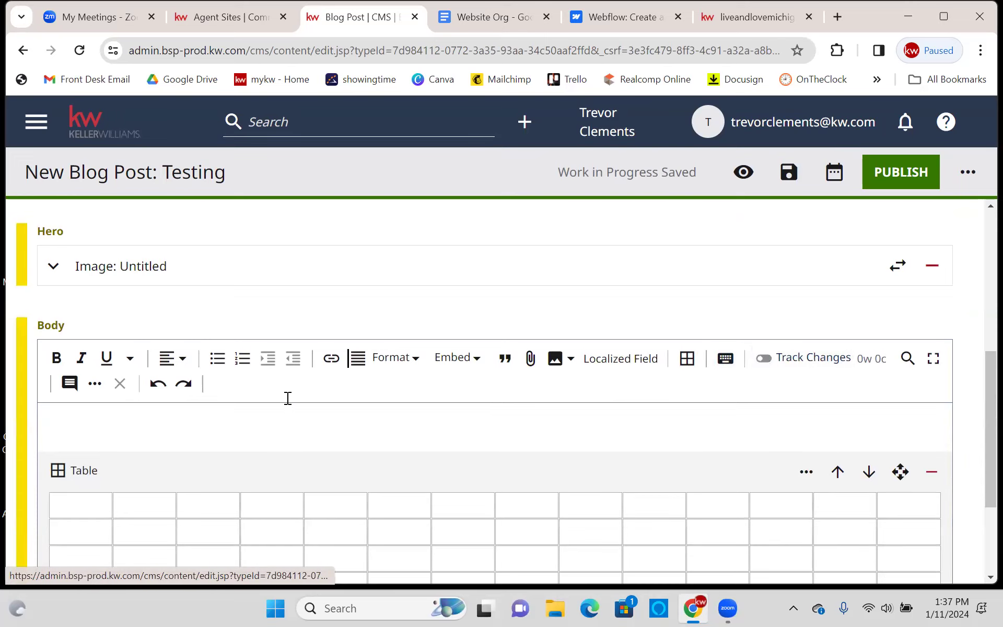
{"action": "scroll", "coordinate": [103, 264], "scroll_direction": "down", "scroll_amount": 3}
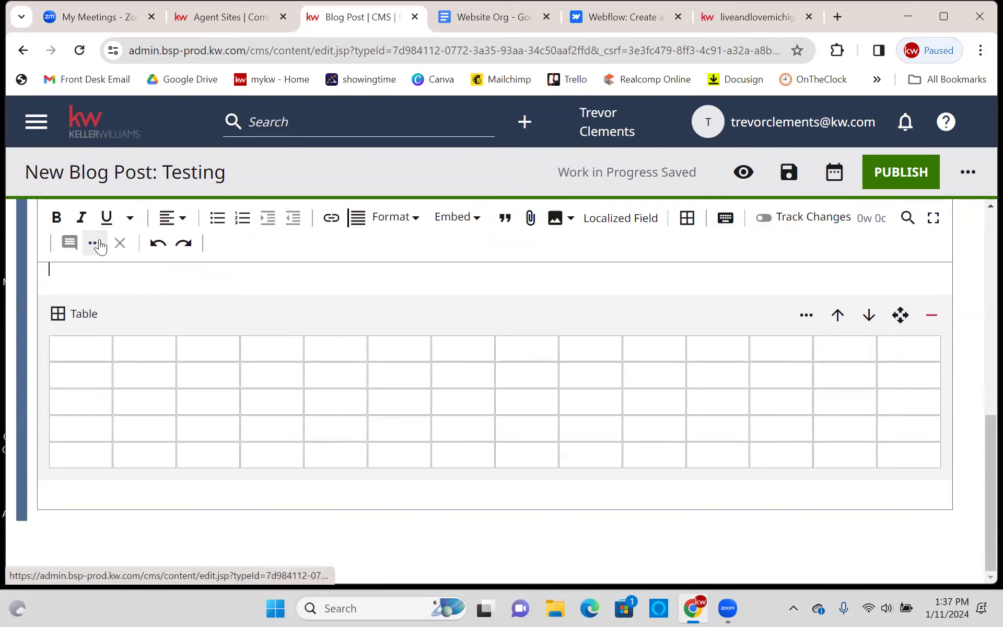
{"action": "scroll", "coordinate": [131, 340], "scroll_direction": "up", "scroll_amount": 3}
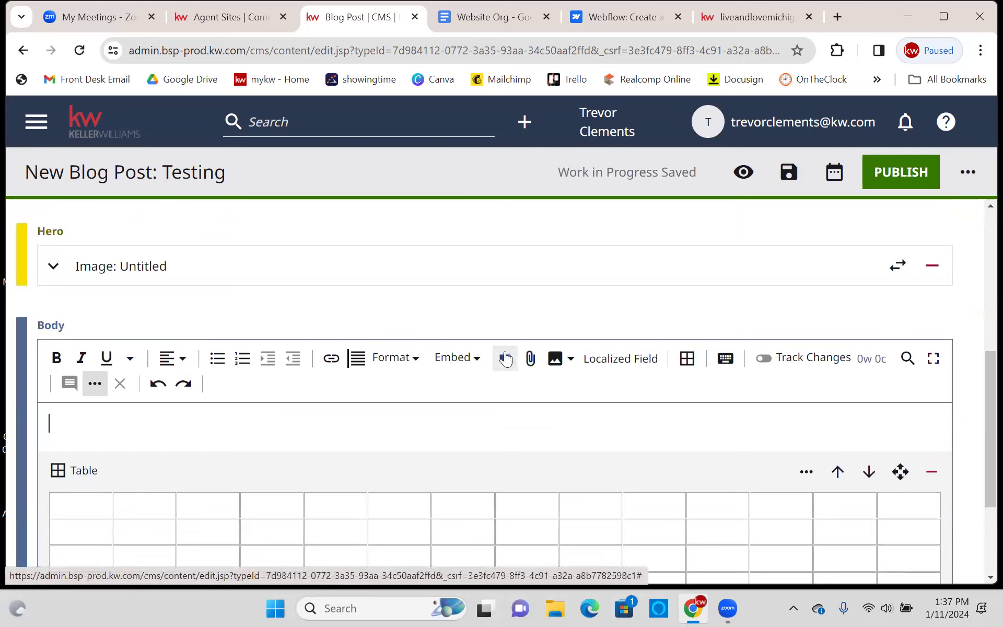
{"action": "left_click", "coordinate": [519, 455]}
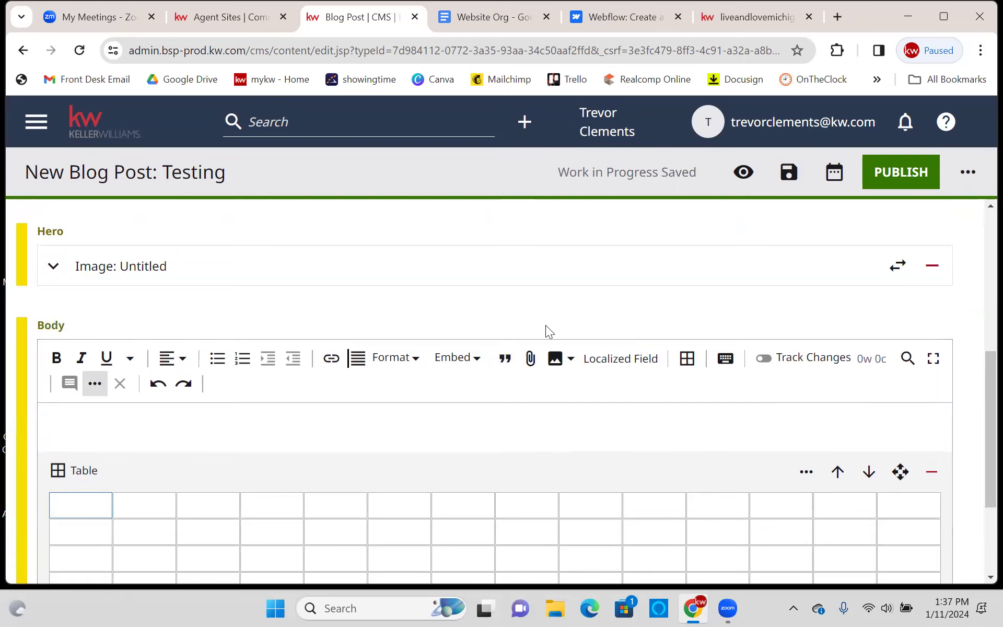
{"action": "scroll", "coordinate": [560, 332], "scroll_direction": "down", "scroll_amount": 3}
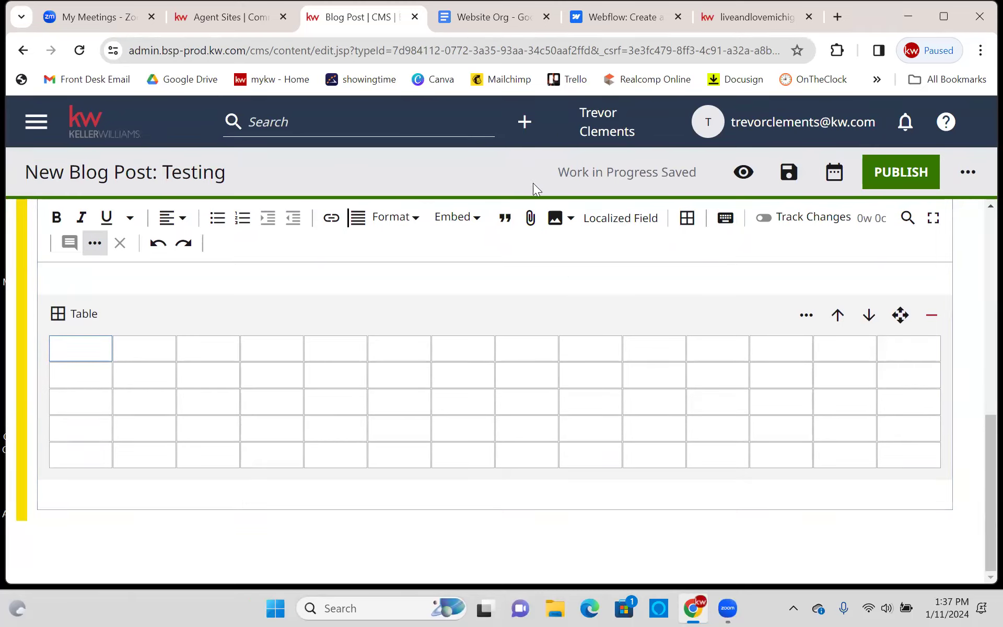
{"action": "scroll", "coordinate": [557, 291], "scroll_direction": "up", "scroll_amount": 10}
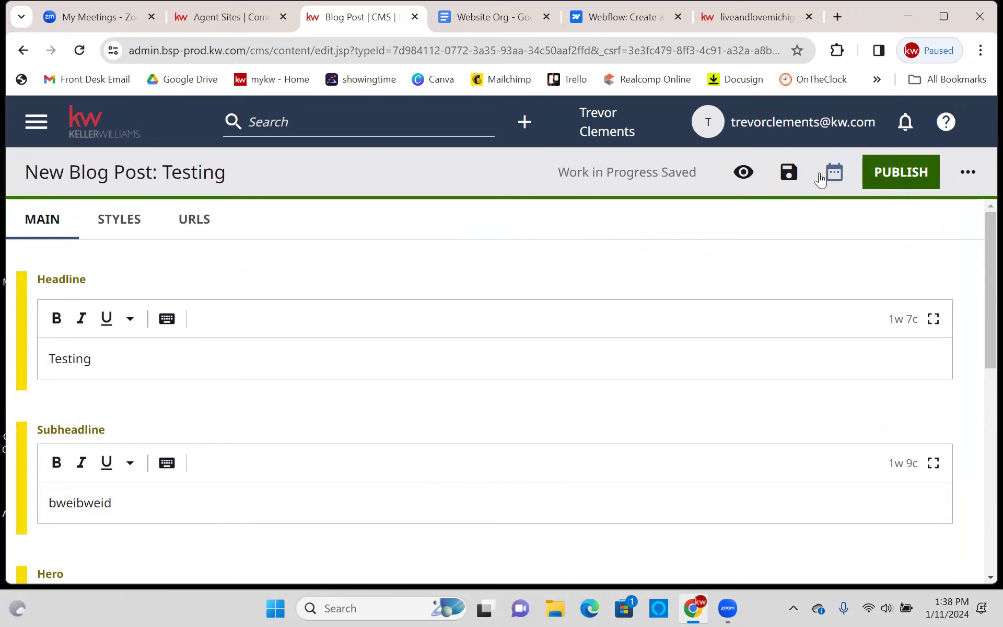
- Dismiss the publish date picker, then leave the Testing post for the Dashboard, confirming Leave
{"action": "left_click", "coordinate": [821, 176]}
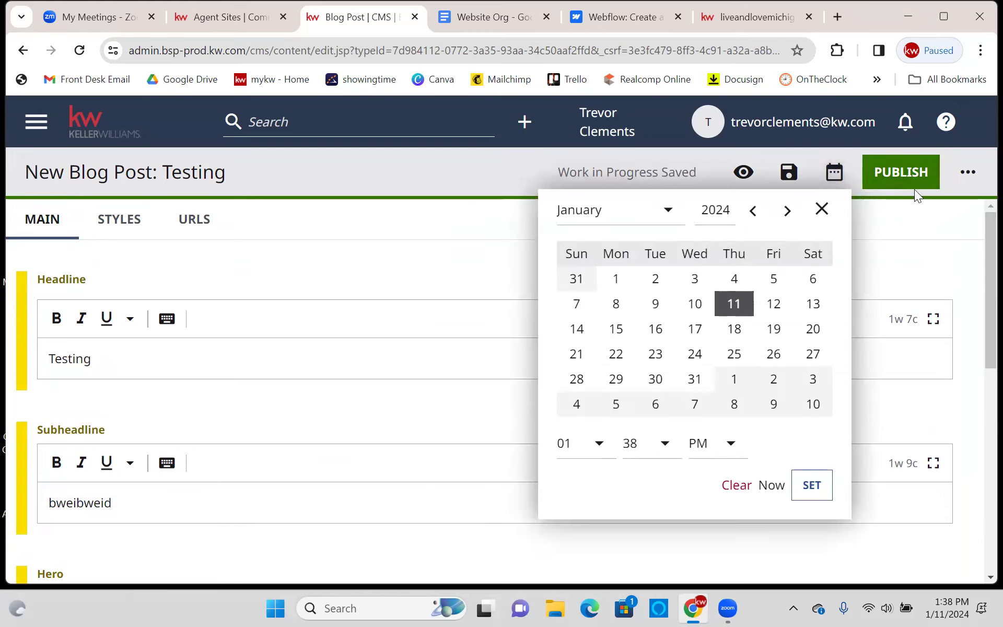
{"action": "left_click", "coordinate": [914, 190]}
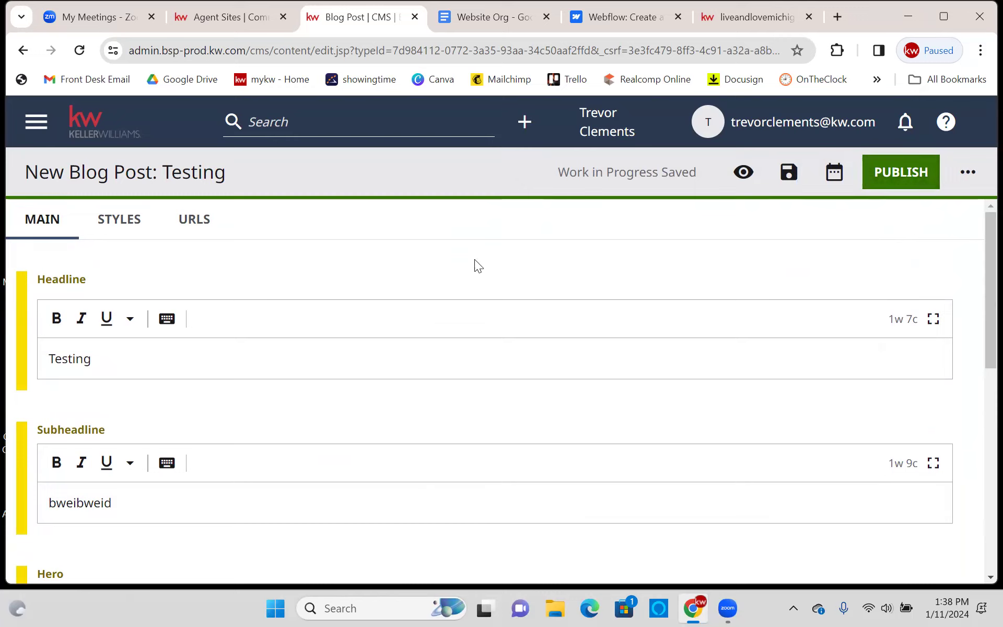
{"action": "left_click", "coordinate": [48, 112]}
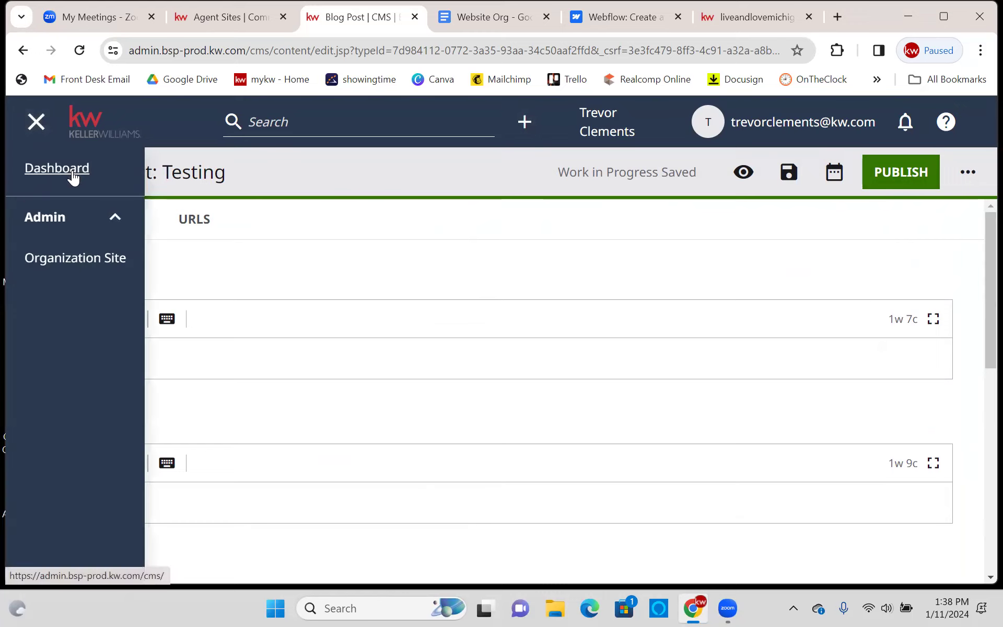
{"action": "left_click", "coordinate": [73, 176]}
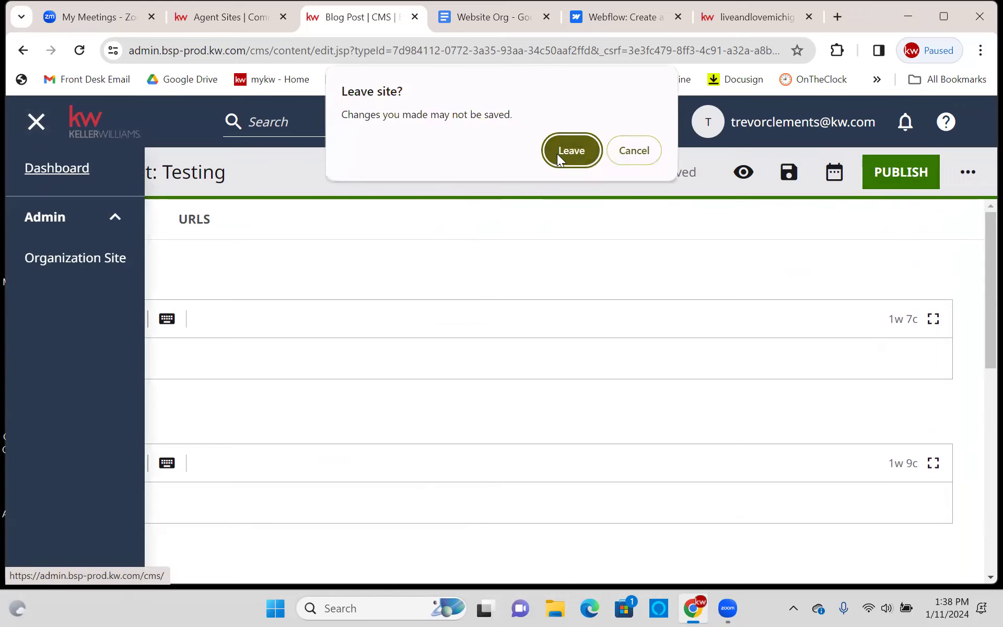
{"action": "left_click", "coordinate": [559, 153]}
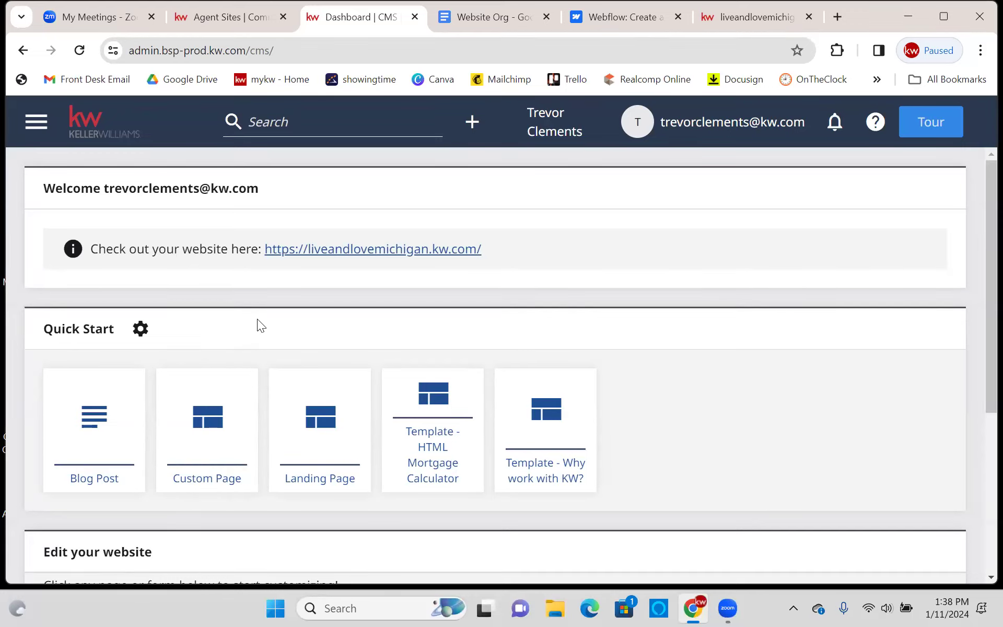
- Start a new Blog Post and add a Gallery module to its Hero section
{"action": "left_click", "coordinate": [473, 140]}
{"action": "left_click", "coordinate": [491, 224]}
{"action": "scroll", "coordinate": [459, 327], "scroll_direction": "down", "scroll_amount": 5}
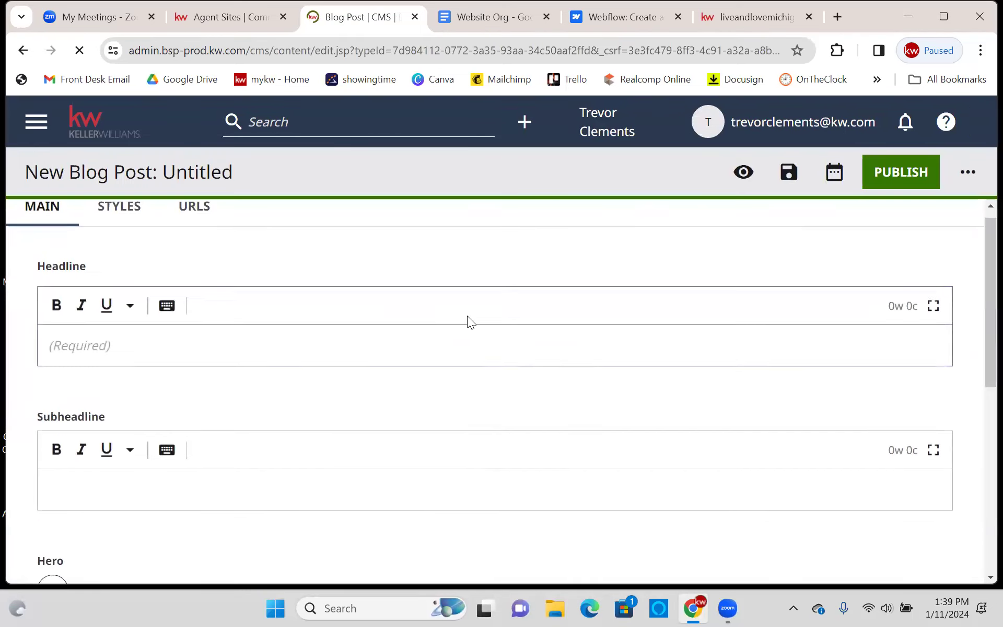
{"action": "left_click", "coordinate": [52, 290]}
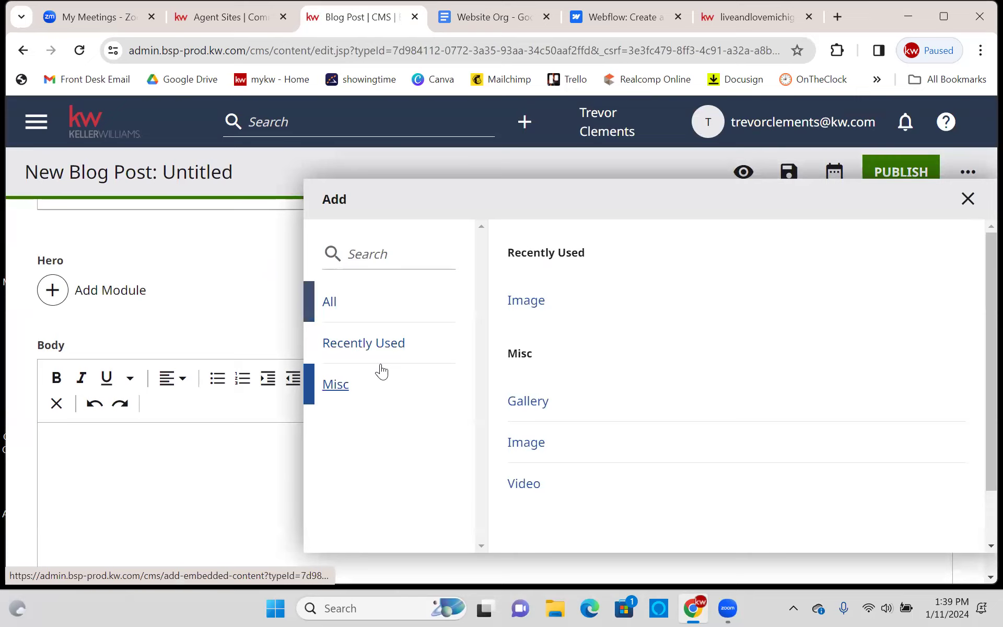
{"action": "left_click", "coordinate": [527, 337]}
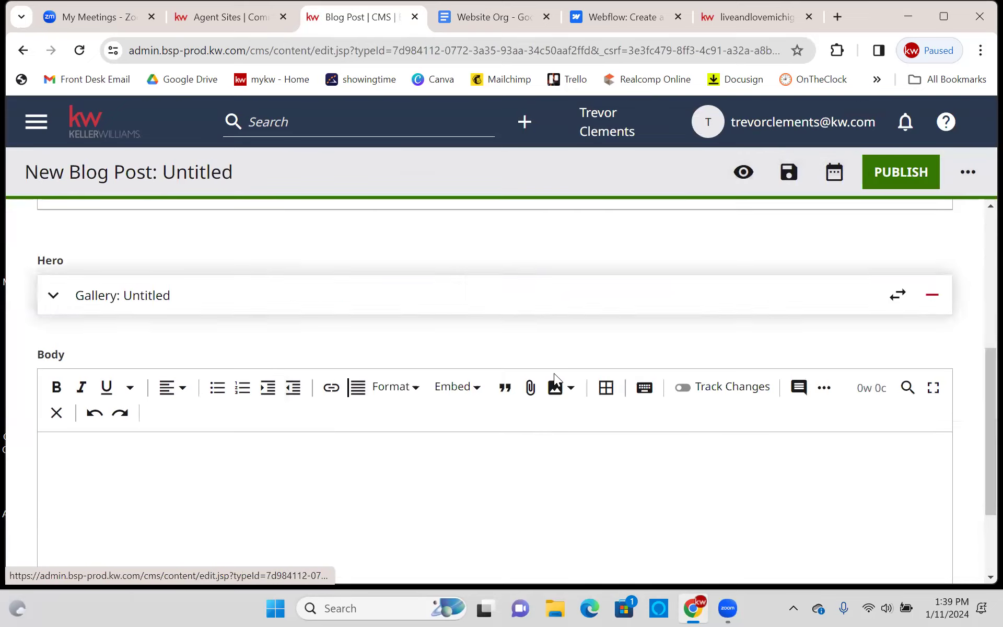
- Expand the Gallery settings, try Upload Files, and cancel the file picker
{"action": "left_click", "coordinate": [310, 297]}
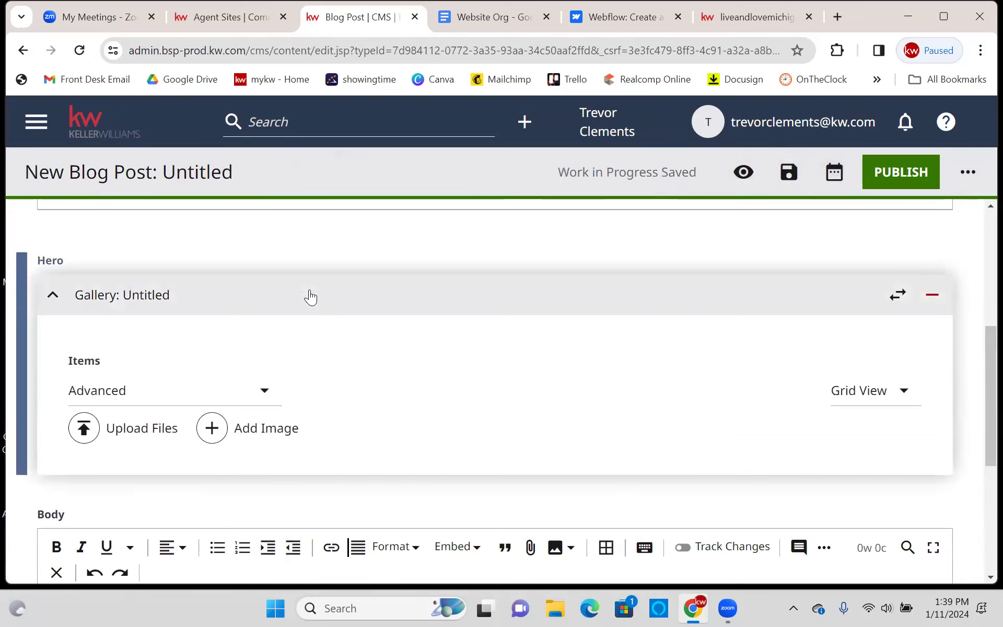
{"action": "left_click", "coordinate": [130, 397]}
{"action": "left_click", "coordinate": [81, 457]}
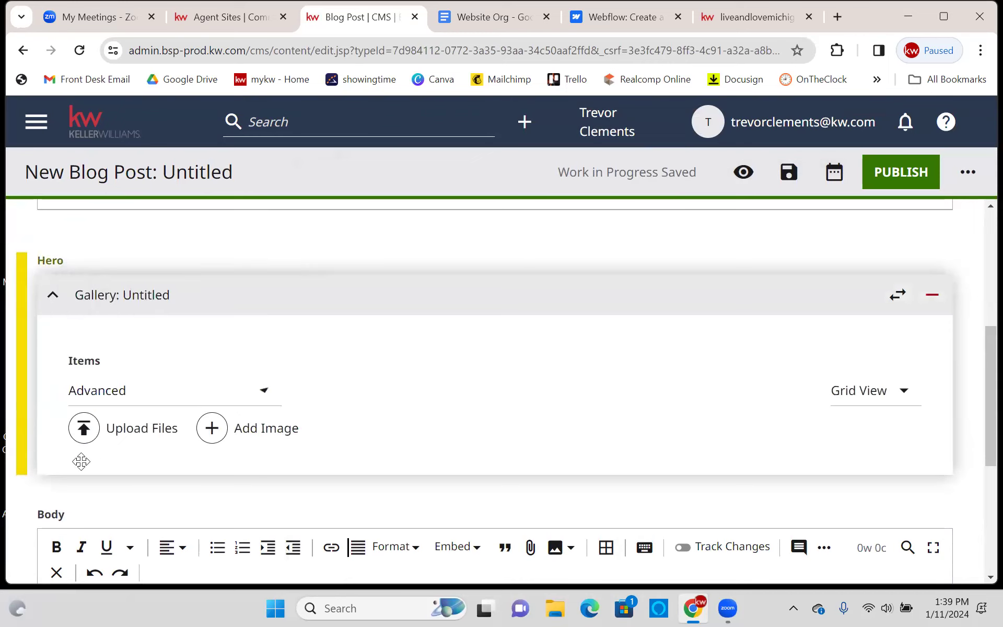
{"action": "left_click", "coordinate": [83, 429]}
{"action": "left_click", "coordinate": [300, 275]}
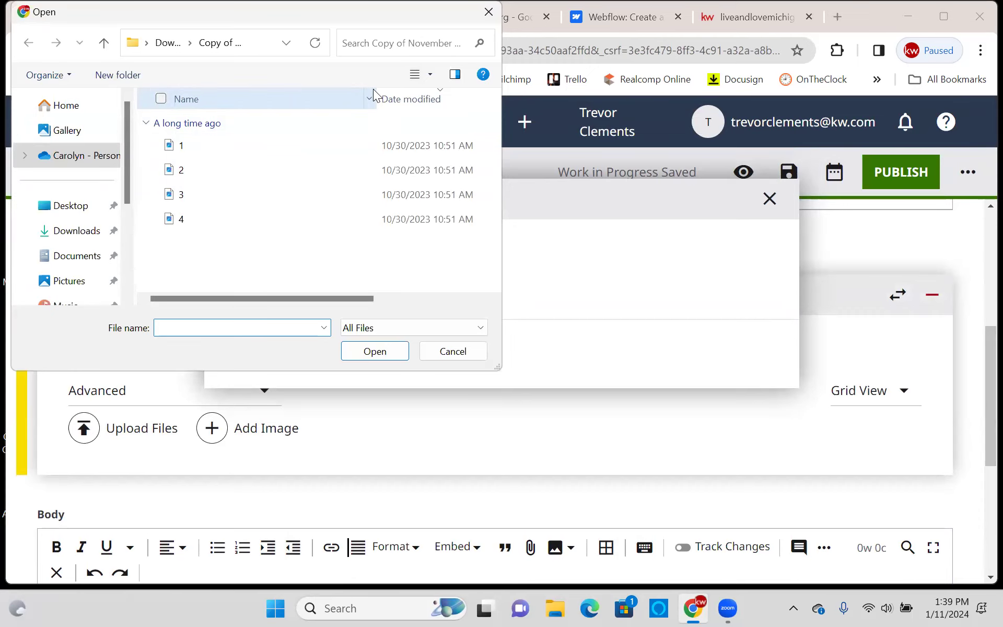
{"action": "left_click", "coordinate": [771, 197]}
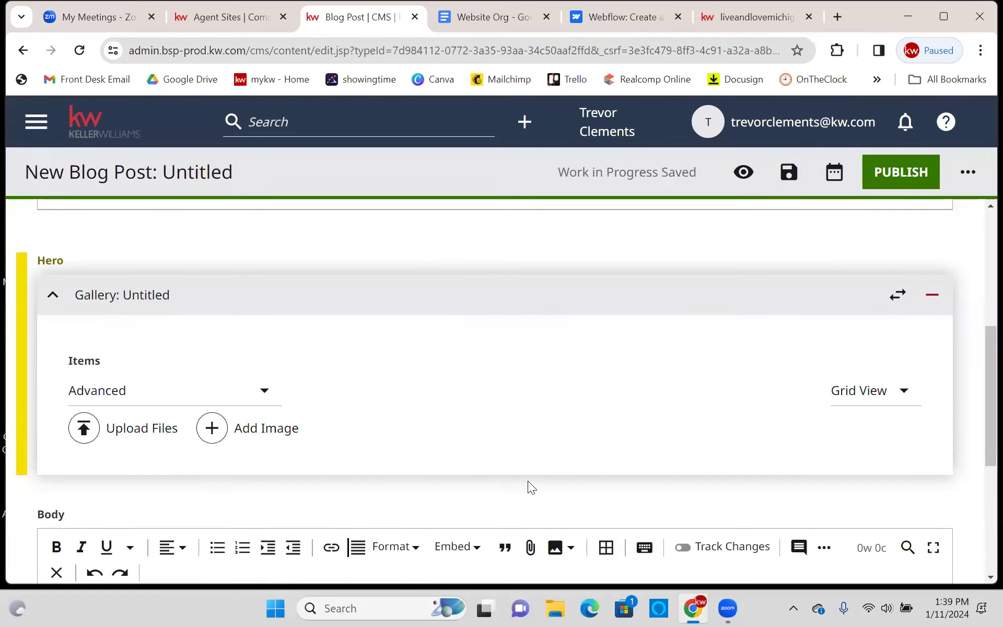
{"action": "scroll", "coordinate": [311, 359], "scroll_direction": "up", "scroll_amount": 6}
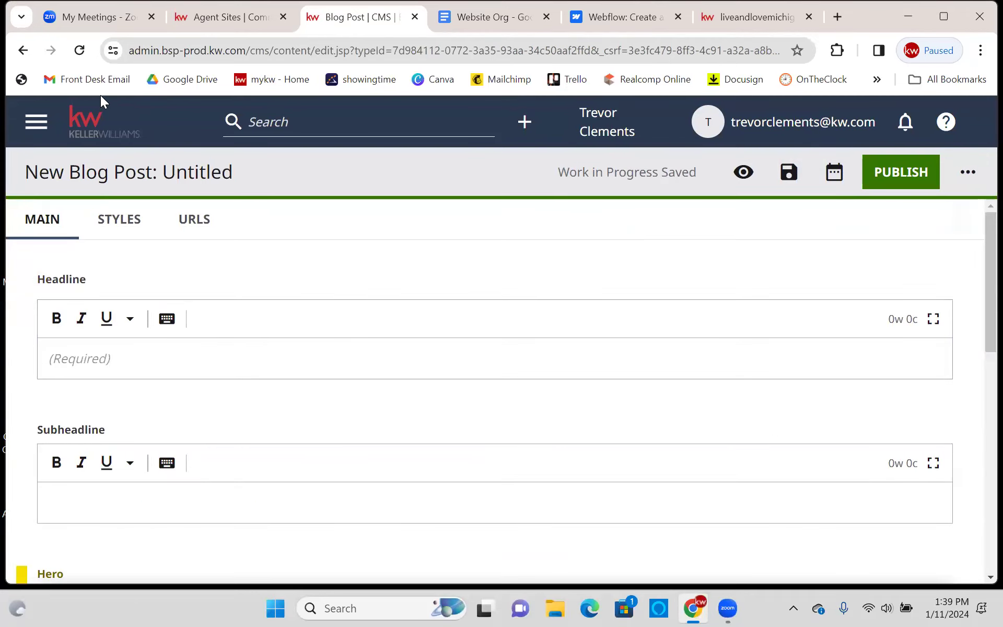
- Leave the untitled blog post for the Dashboard, confirming Leave
{"action": "left_click", "coordinate": [37, 123]}
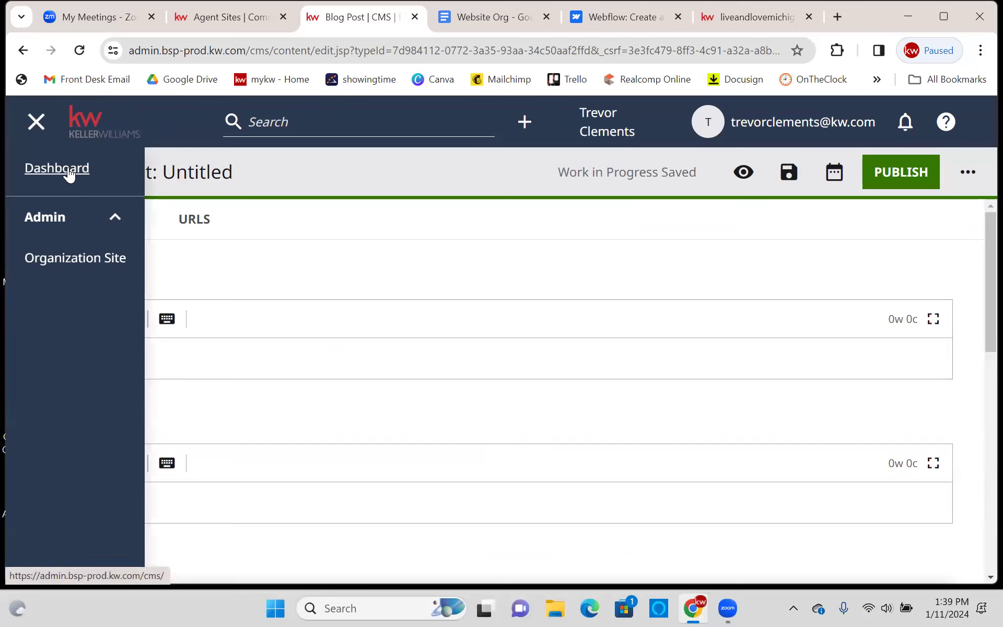
{"action": "left_click", "coordinate": [53, 167]}
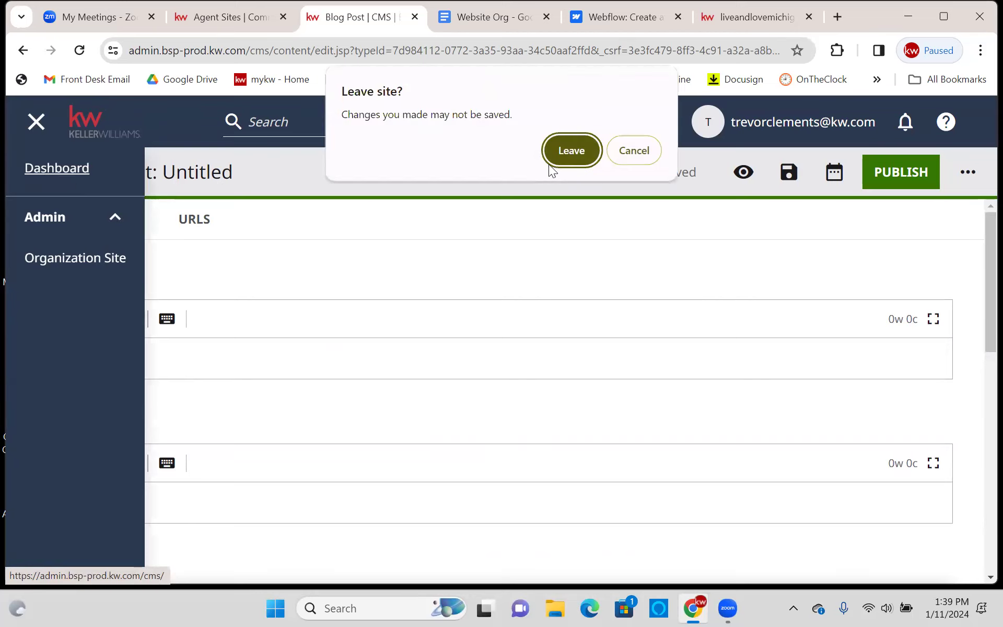
{"action": "left_click", "coordinate": [573, 153]}
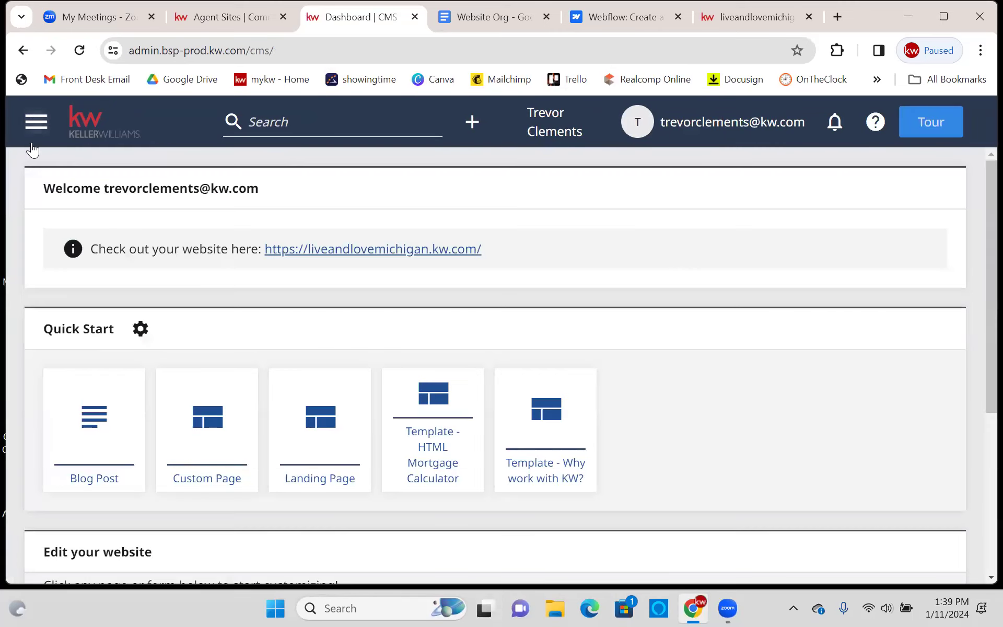
- Open the + Create list of content types from the dashboard header
{"action": "left_click", "coordinate": [40, 128]}
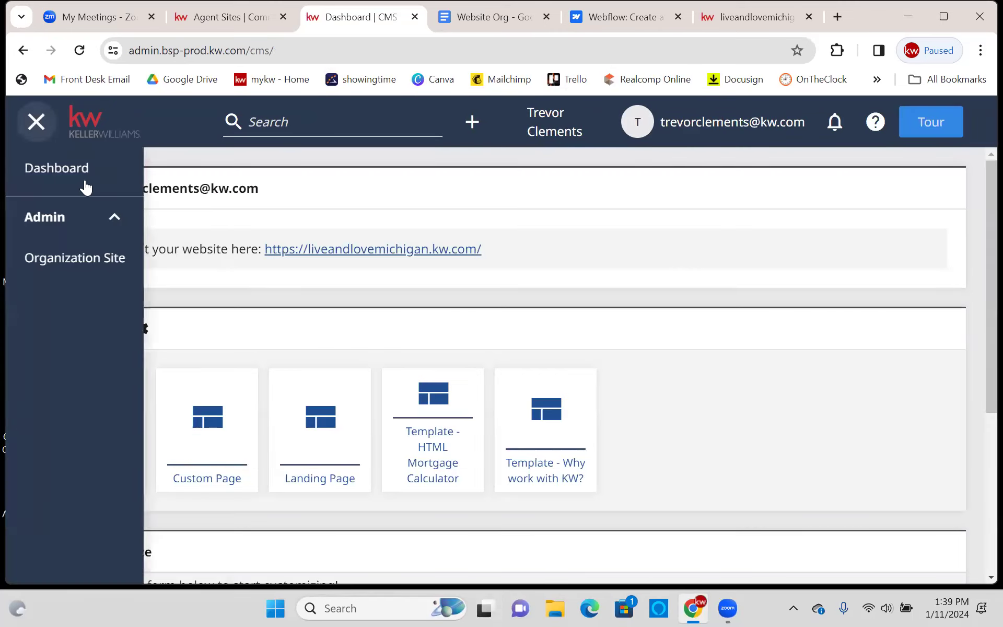
{"action": "left_click", "coordinate": [514, 205]}
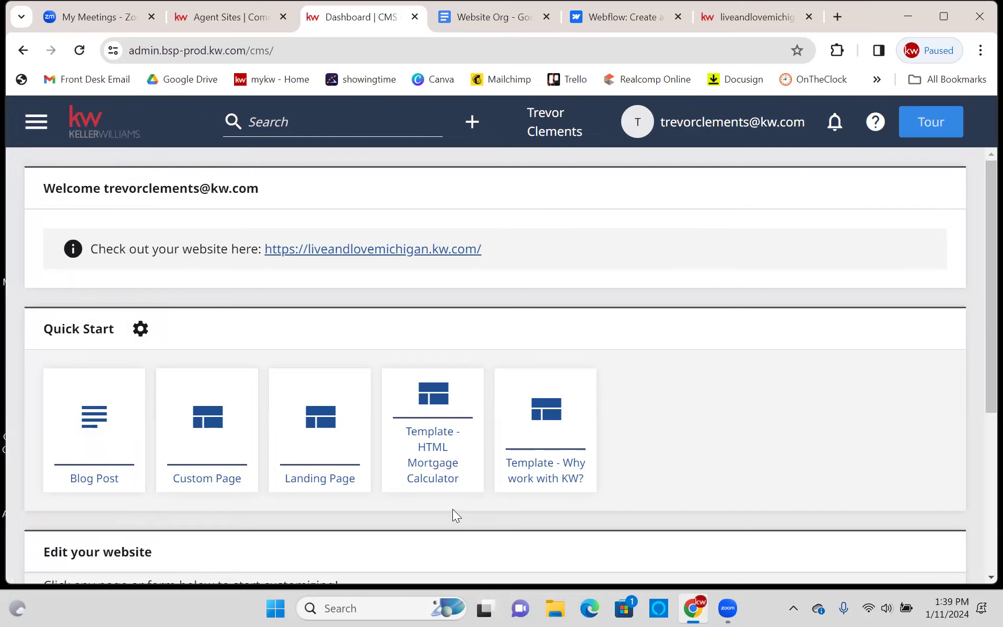
{"action": "left_click", "coordinate": [473, 123]}
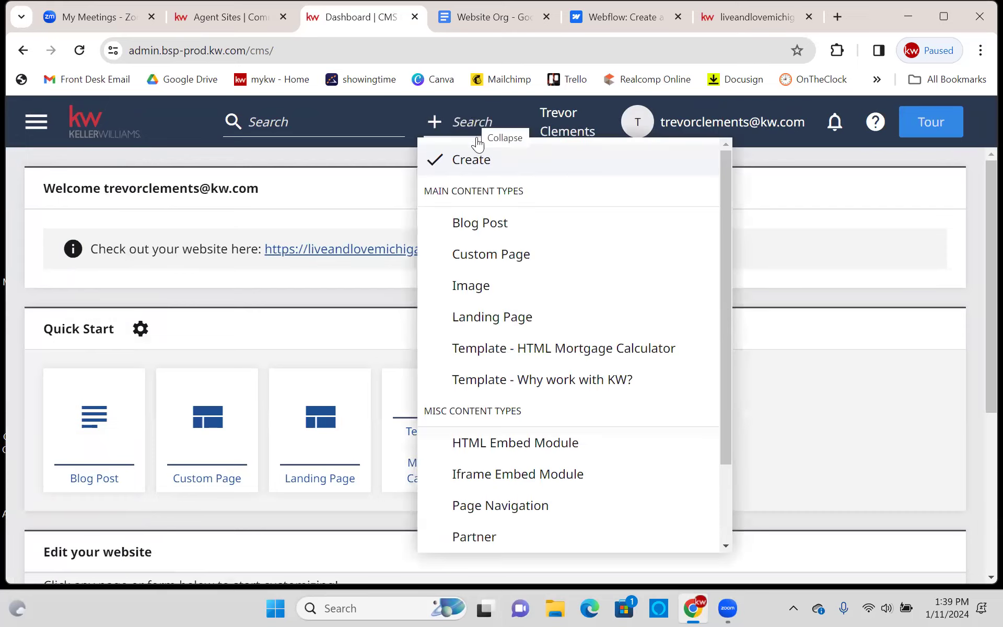
- Create a new Custom Page and give it the page title 'Testing'
{"action": "left_click", "coordinate": [494, 256]}
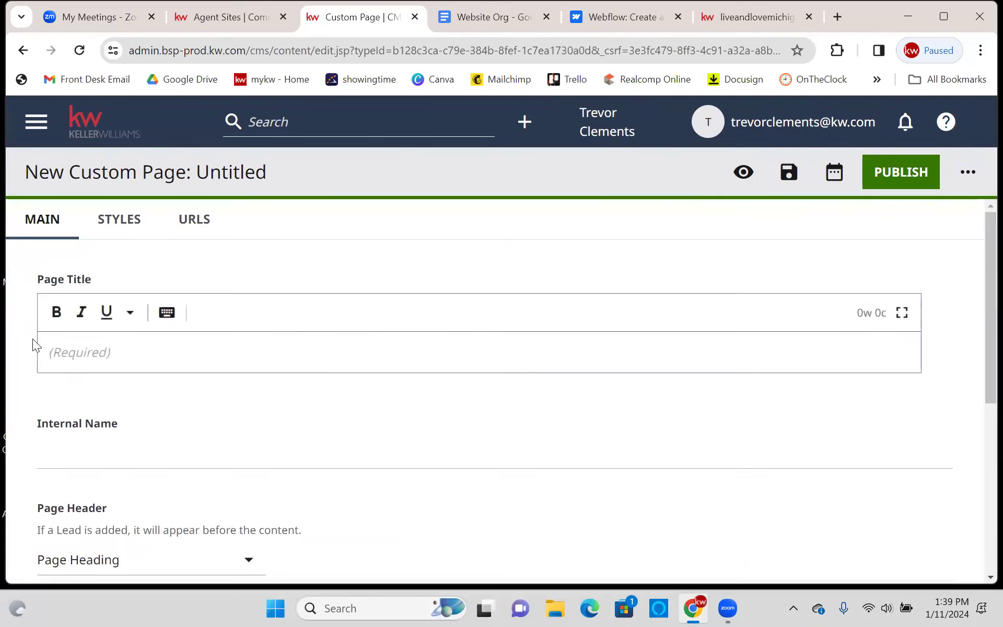
{"action": "left_click", "coordinate": [78, 361]}
{"action": "type", "text": "Testing"}
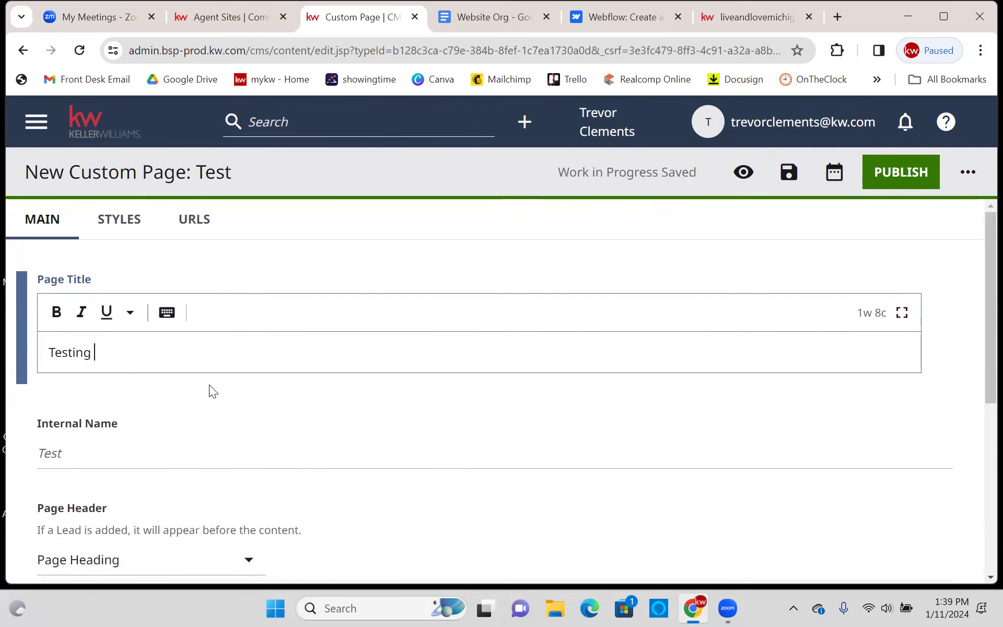
{"action": "scroll", "coordinate": [250, 349], "scroll_direction": "down", "scroll_amount": 3}
- Set the page's internal name to Testing, leaving the page header options unchanged
{"action": "left_click", "coordinate": [223, 303]}
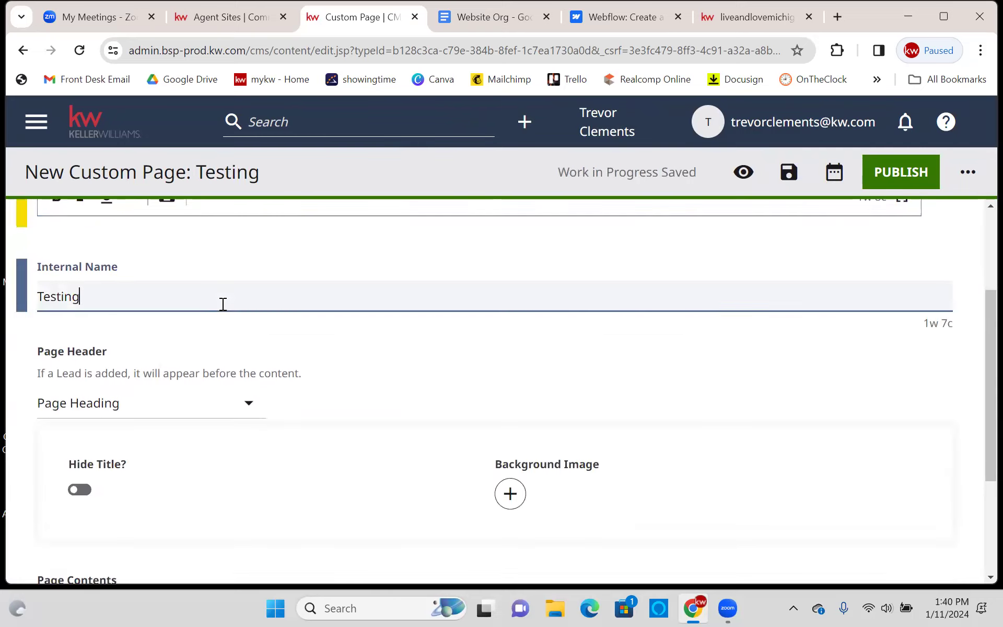
{"action": "scroll", "coordinate": [229, 310], "scroll_direction": "up", "scroll_amount": 3}
{"action": "left_click", "coordinate": [129, 360]}
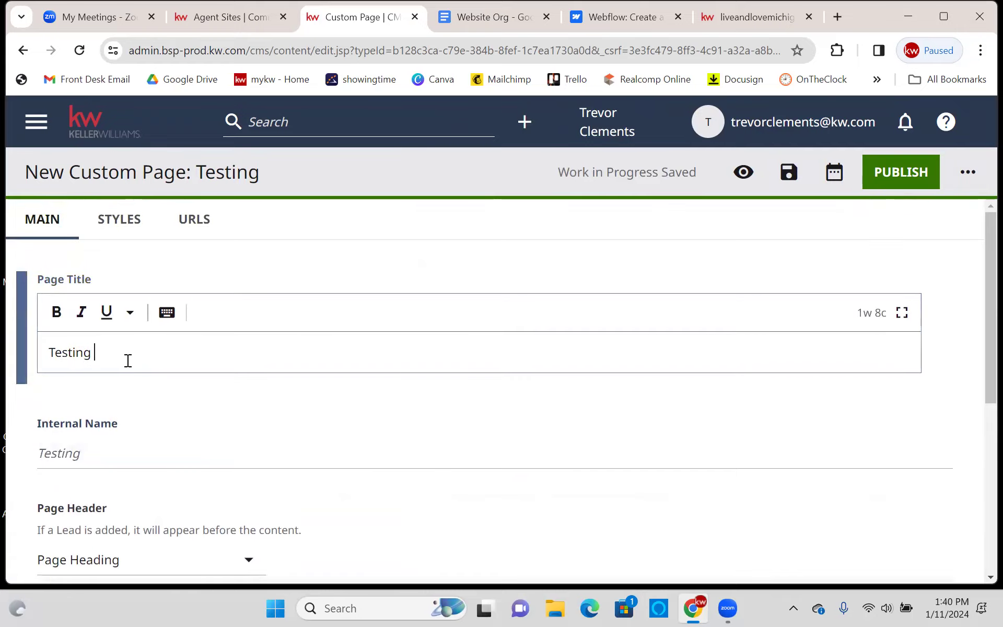
{"action": "left_click", "coordinate": [155, 455]}
{"action": "scroll", "coordinate": [156, 443], "scroll_direction": "down", "scroll_amount": 4}
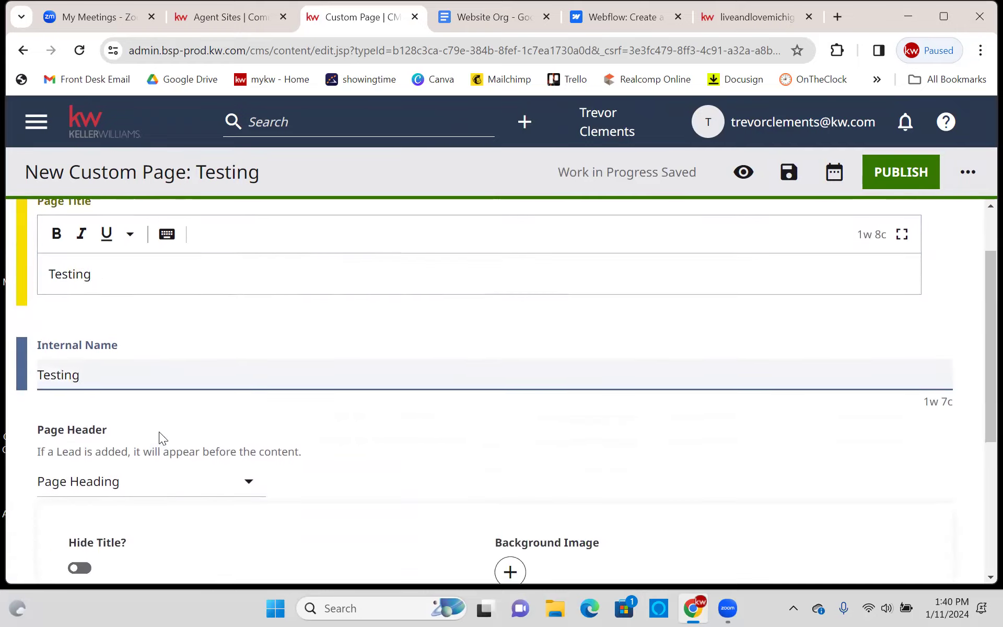
{"action": "scroll", "coordinate": [219, 323], "scroll_direction": "down", "scroll_amount": 2}
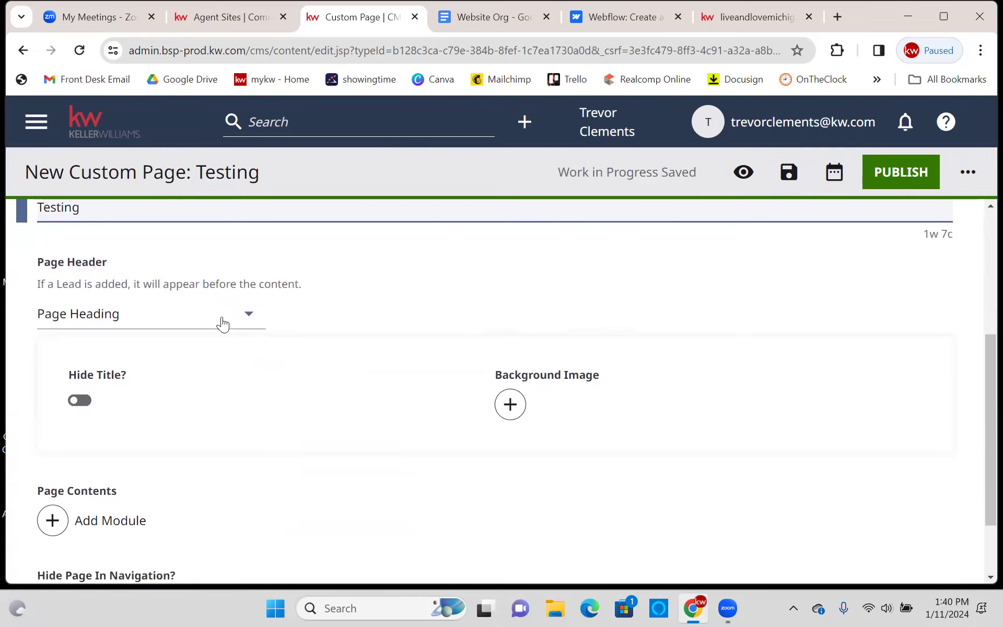
{"action": "scroll", "coordinate": [274, 352], "scroll_direction": "up", "scroll_amount": 1}
{"action": "scroll", "coordinate": [279, 349], "scroll_direction": "up", "scroll_amount": 1}
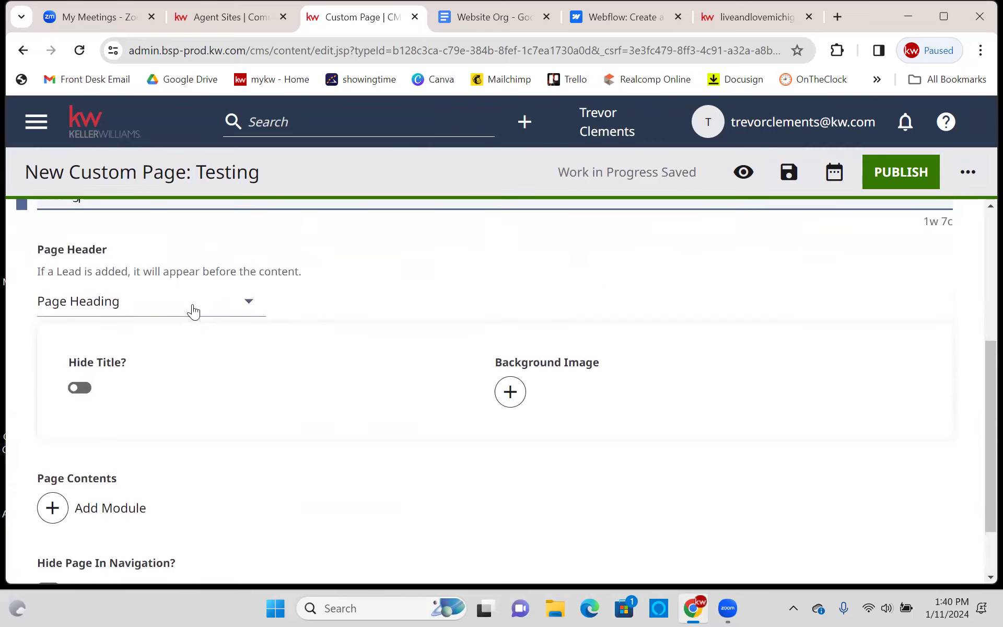
{"action": "left_click", "coordinate": [192, 303]}
{"action": "left_click", "coordinate": [428, 282]}
{"action": "scroll", "coordinate": [430, 282], "scroll_direction": "down", "scroll_amount": 1}
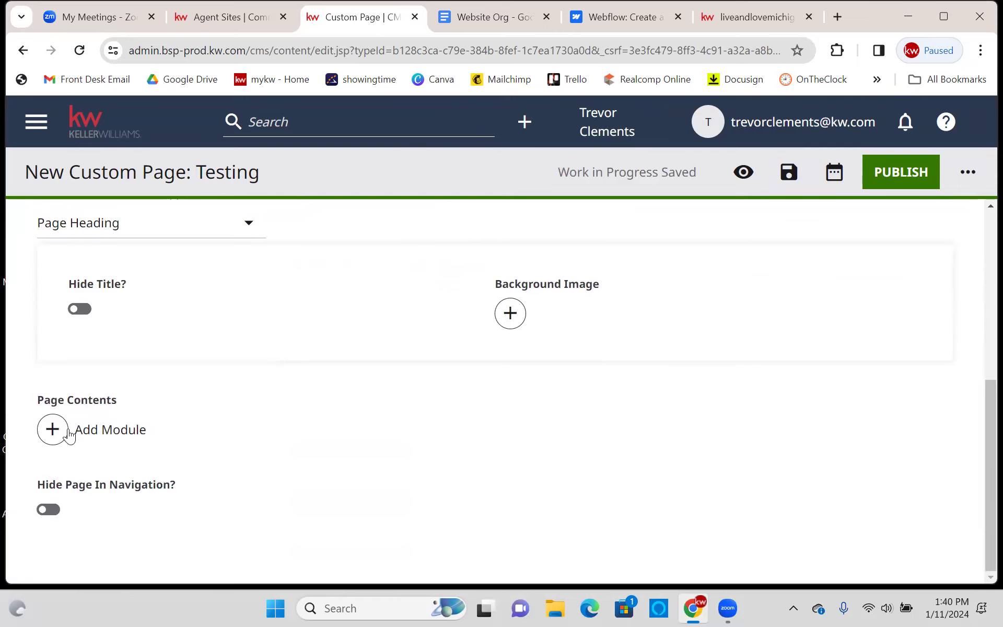
- Open Add Module under Page Contents and browse the Additional Modules list (Form, HTML Embed, Iframe Embed)
{"action": "left_click", "coordinate": [100, 432]}
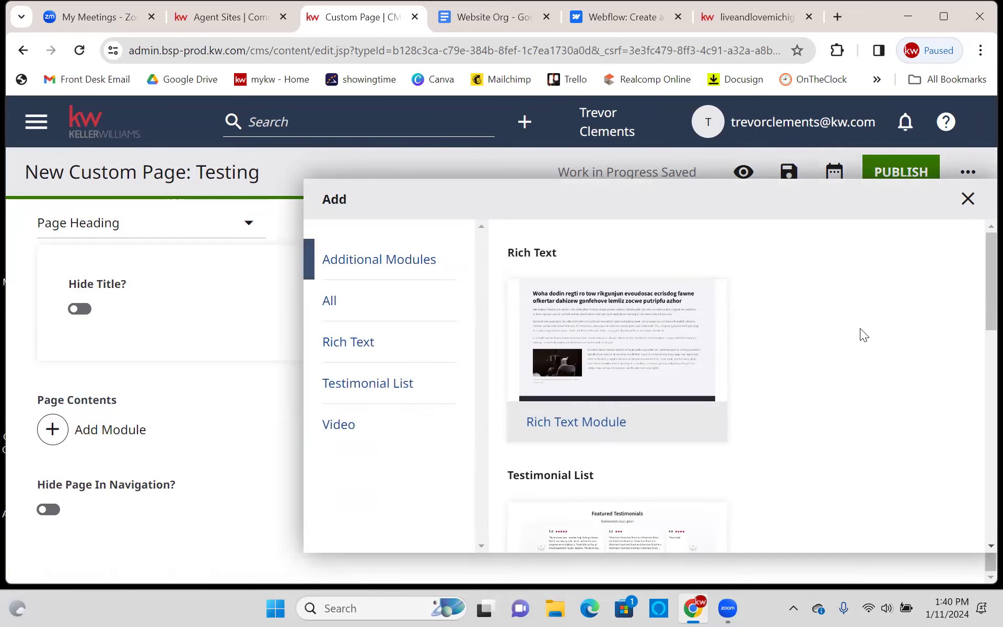
{"action": "scroll", "coordinate": [860, 329], "scroll_direction": "down", "scroll_amount": 10}
{"action": "scroll", "coordinate": [869, 347], "scroll_direction": "up", "scroll_amount": 10}
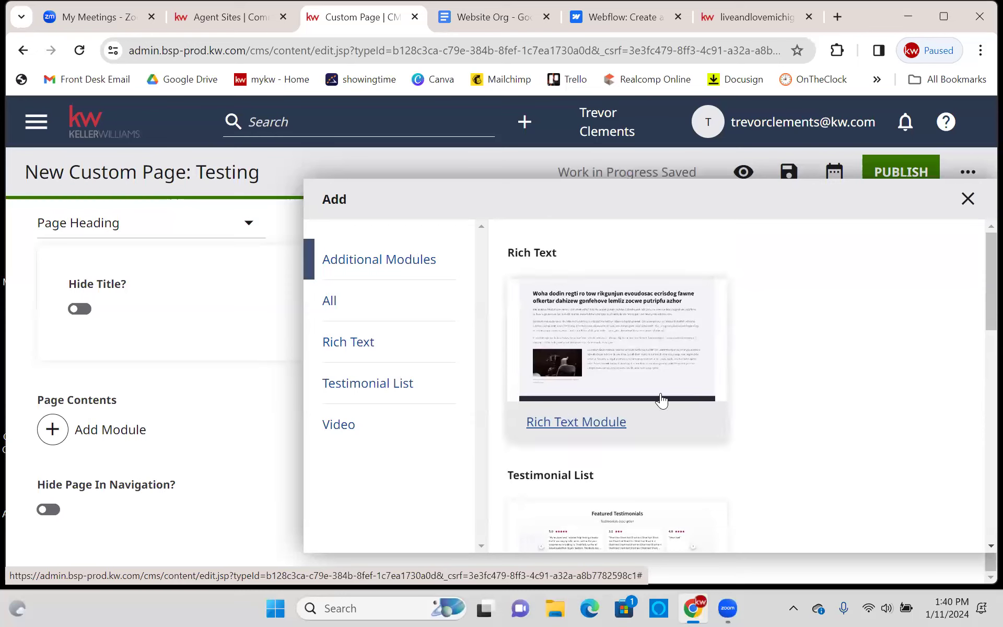
{"action": "scroll", "coordinate": [652, 319], "scroll_direction": "down", "scroll_amount": 1}
{"action": "scroll", "coordinate": [658, 319], "scroll_direction": "down", "scroll_amount": 2}
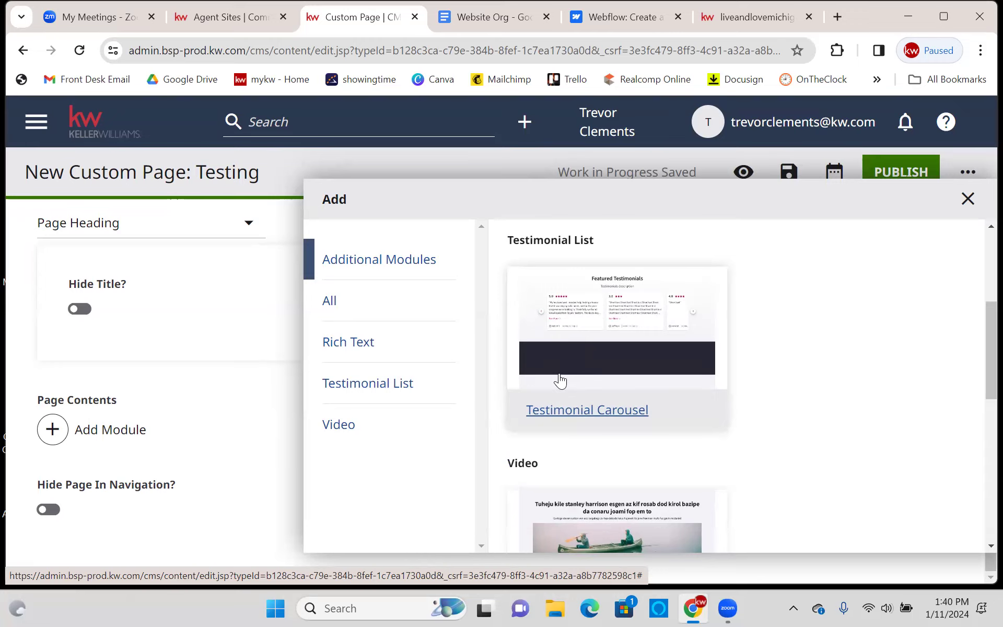
{"action": "scroll", "coordinate": [574, 376], "scroll_direction": "down", "scroll_amount": 5}
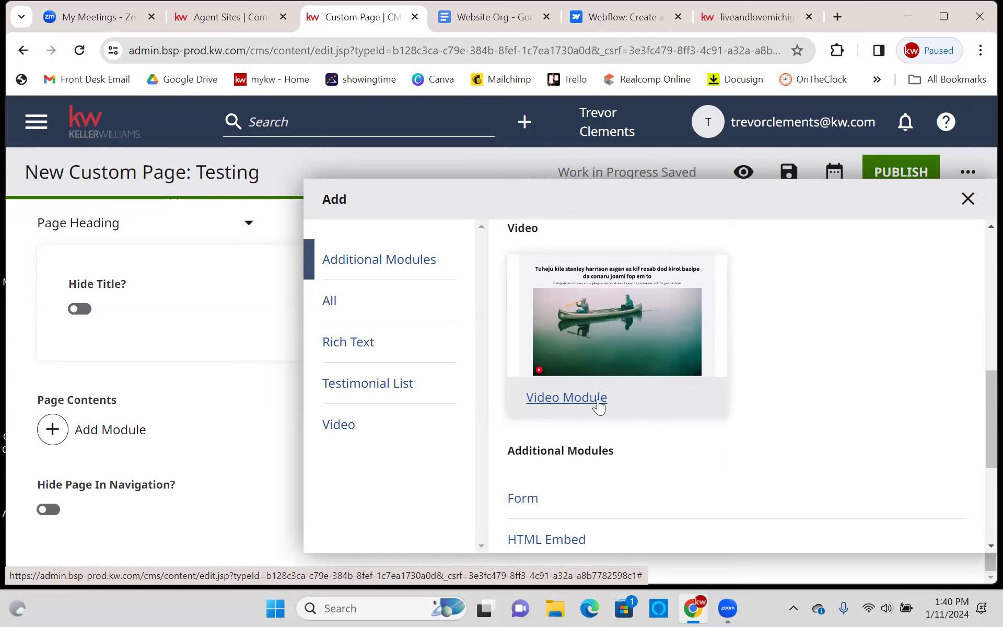
{"action": "scroll", "coordinate": [642, 397], "scroll_direction": "down", "scroll_amount": 3}
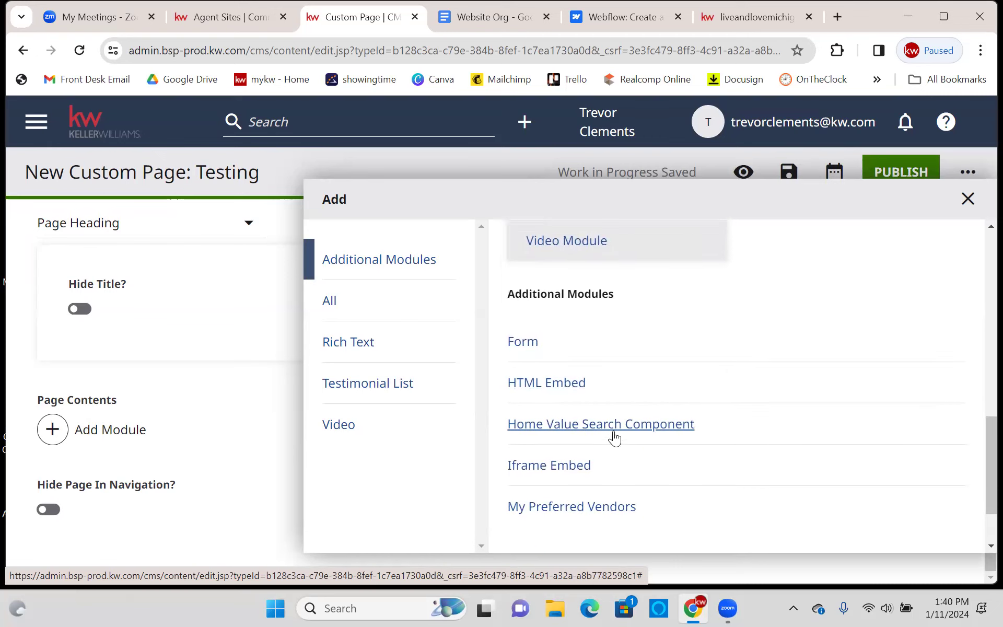
{"action": "scroll", "coordinate": [632, 382], "scroll_direction": "down", "scroll_amount": 1}
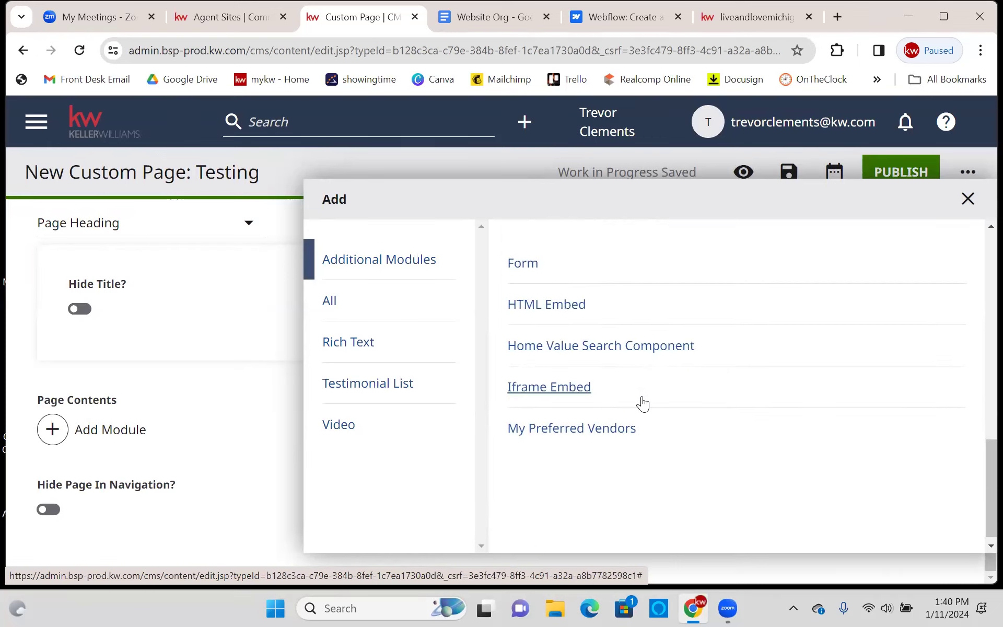
{"action": "scroll", "coordinate": [606, 377], "scroll_direction": "up", "scroll_amount": 1}
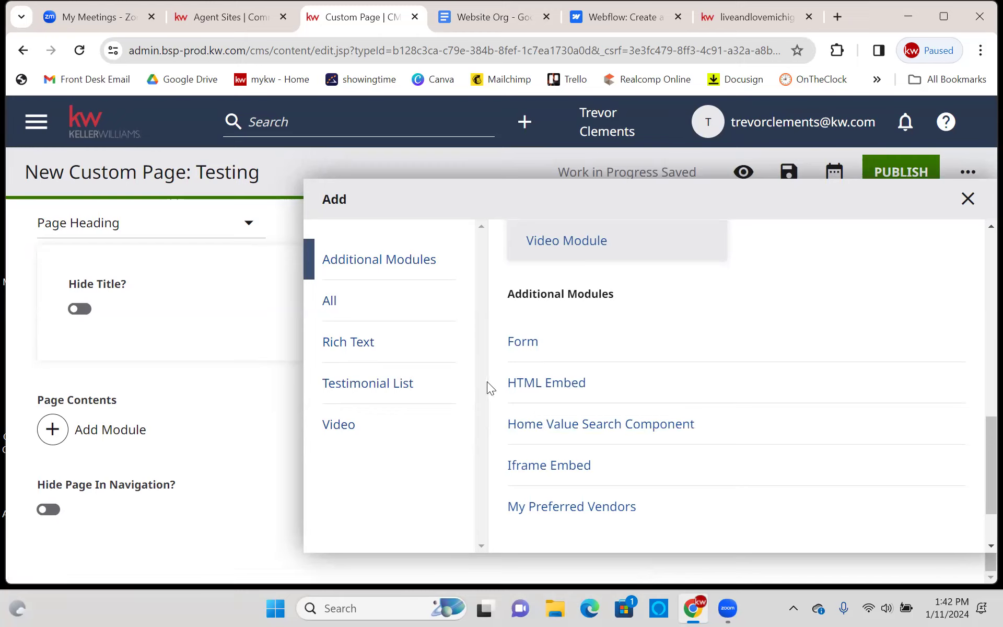
- Add an HTML Embed module and choose Create New from its Shared embed list
{"action": "left_click", "coordinate": [535, 389]}
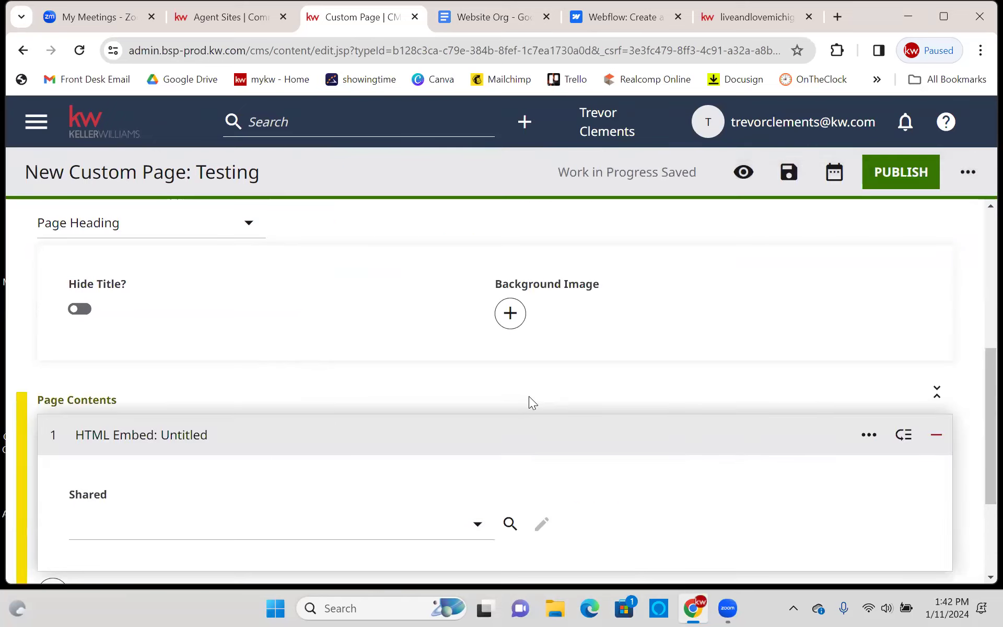
{"action": "scroll", "coordinate": [462, 316], "scroll_direction": "down", "scroll_amount": 3}
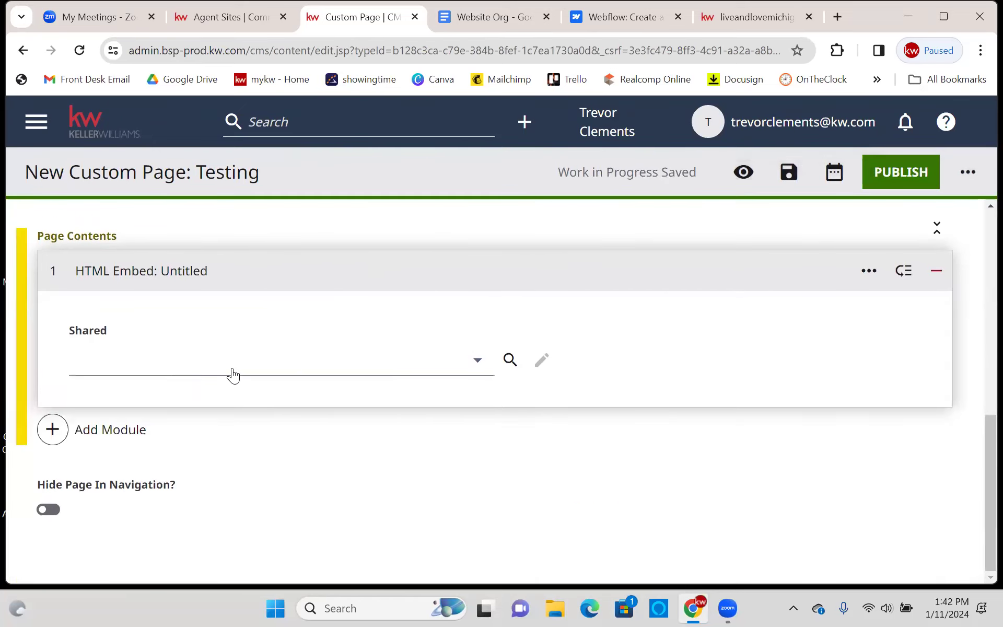
{"action": "left_click", "coordinate": [252, 362]}
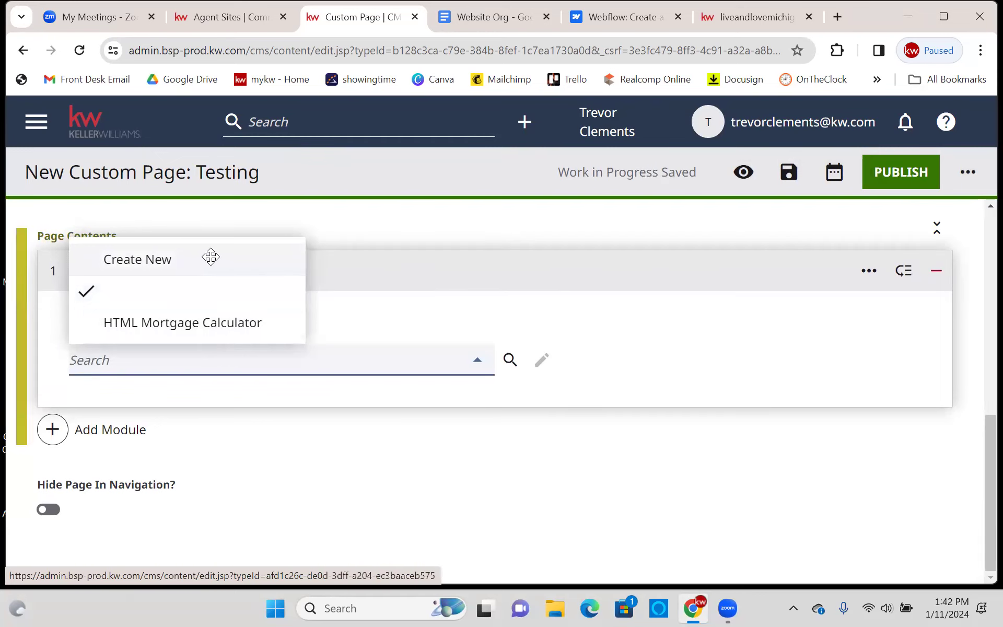
{"action": "left_click", "coordinate": [211, 259]}
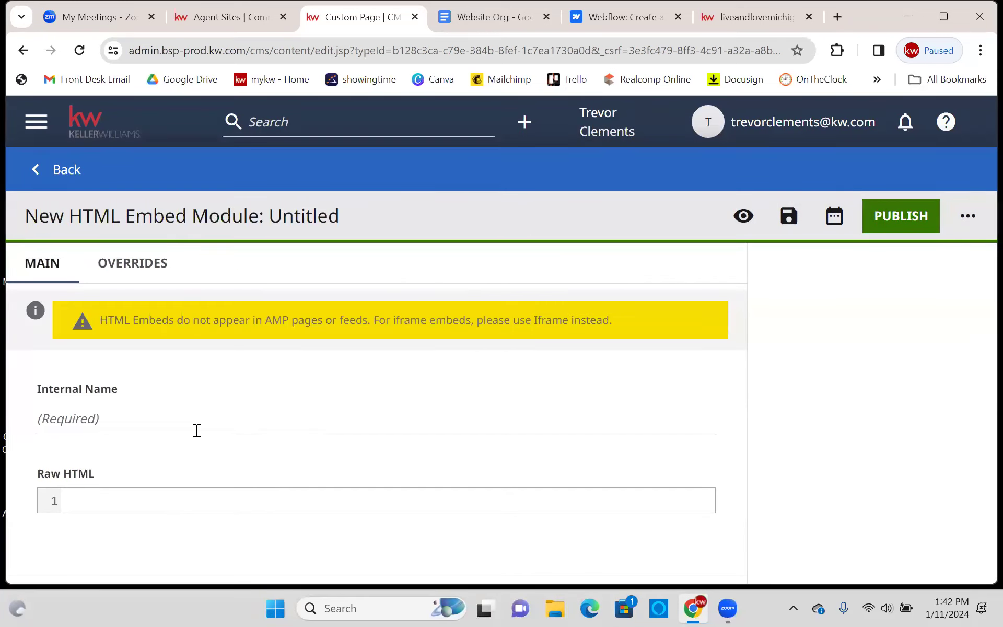
- Leave the embed's internal name and raw HTML blank and go to the Webflow browser tab
{"action": "left_click", "coordinate": [166, 417]}
{"action": "left_click", "coordinate": [174, 500]}
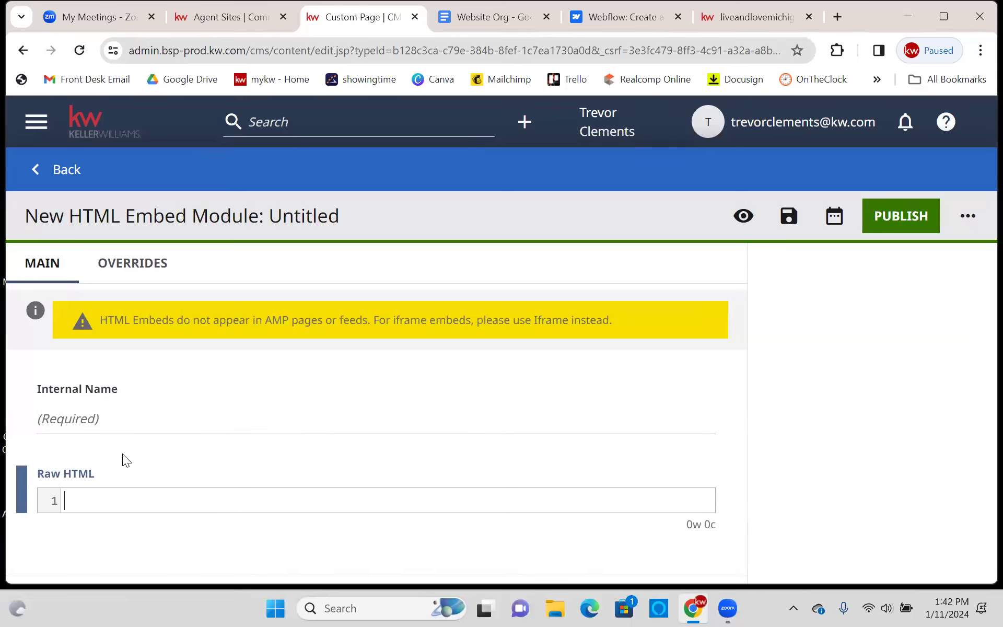
{"action": "left_click", "coordinate": [142, 467]}
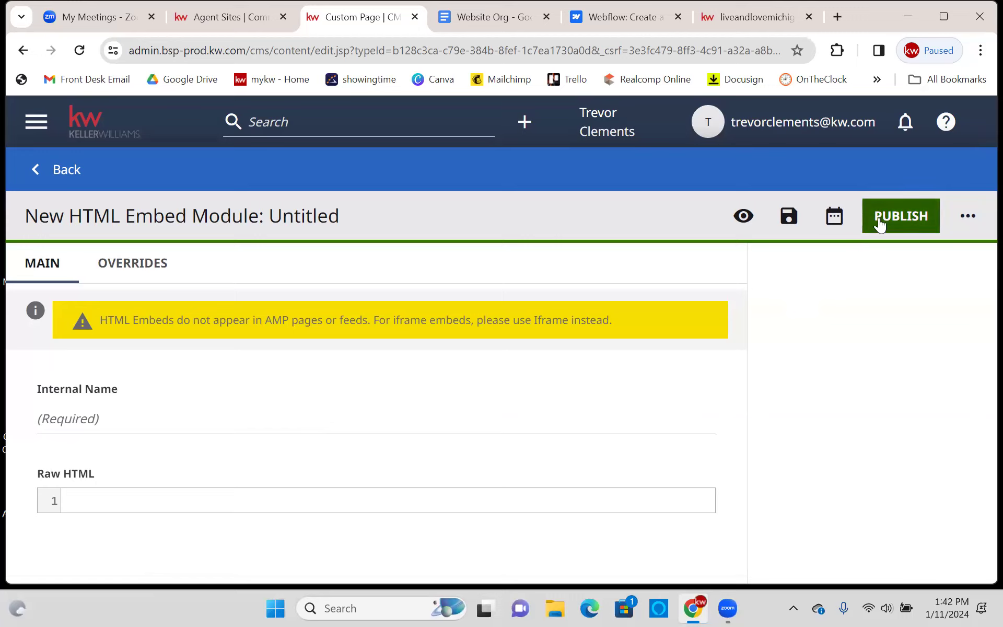
{"action": "left_click", "coordinate": [644, 18]}
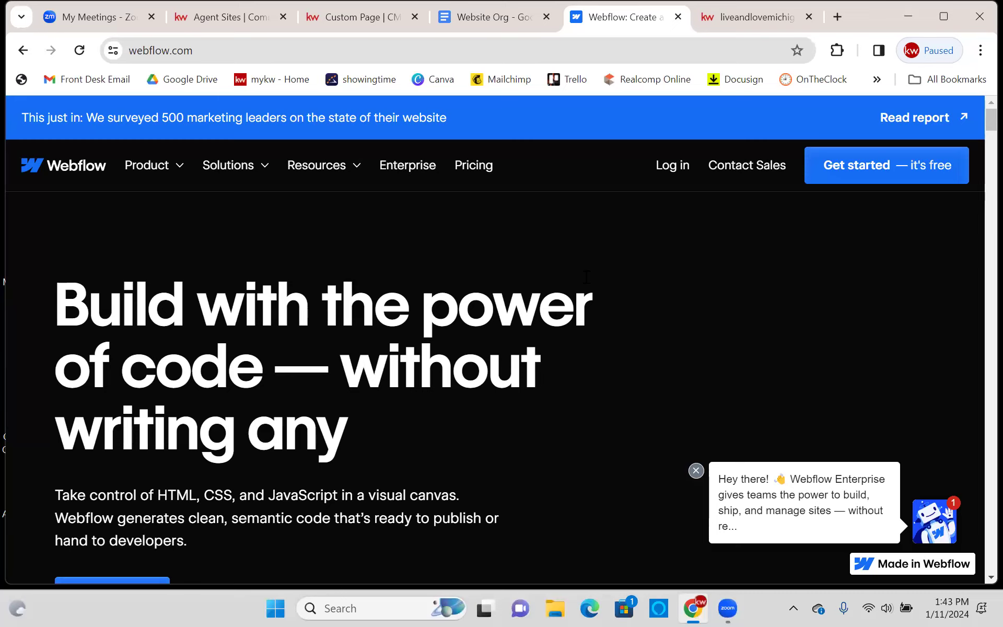
- Load fiverr.com in a new browser tab
{"action": "left_click", "coordinate": [838, 17]}
{"action": "type", "text": "fiverr.com"}
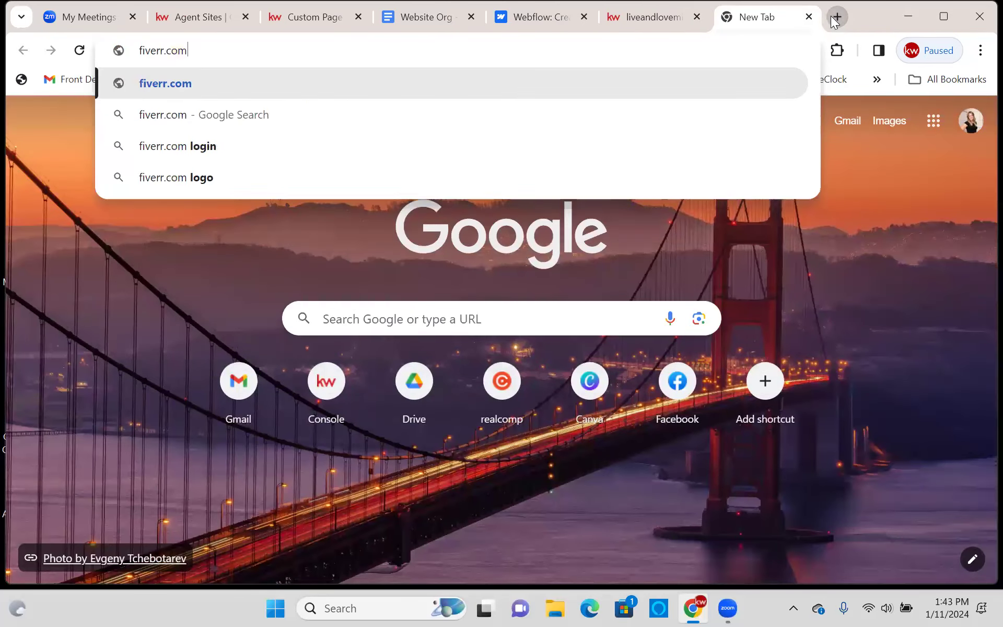
{"action": "key", "text": "Return"}
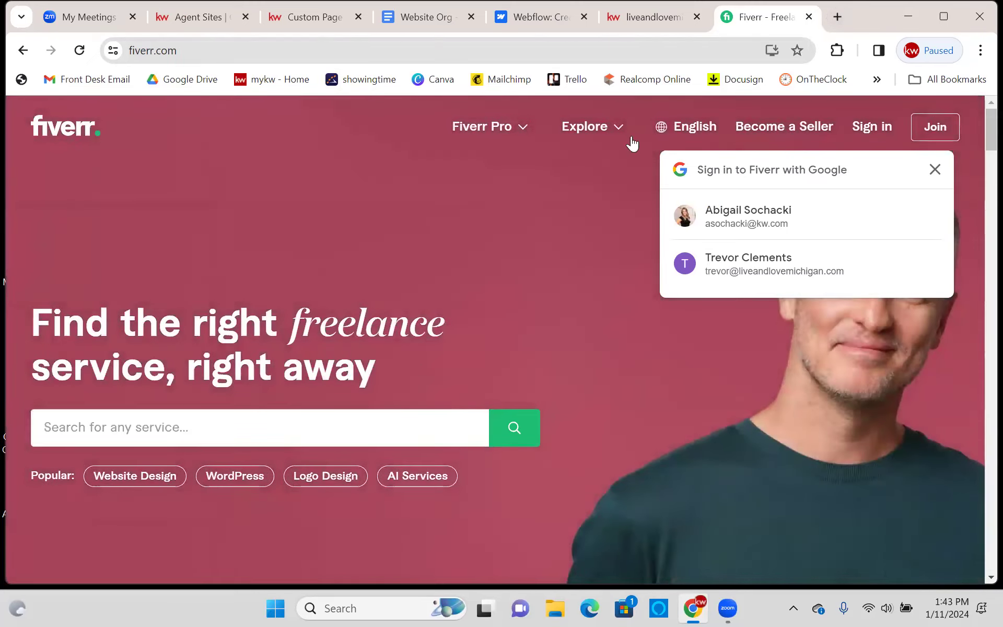
- Search Fiverr for 'html website building'
{"action": "left_click", "coordinate": [187, 428]}
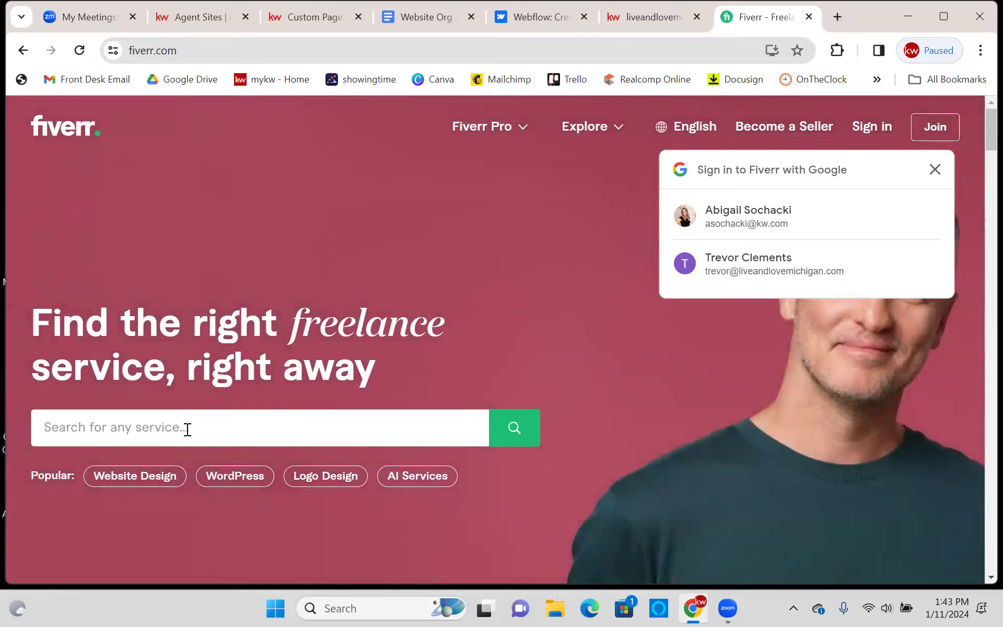
{"action": "type", "text": "html "}
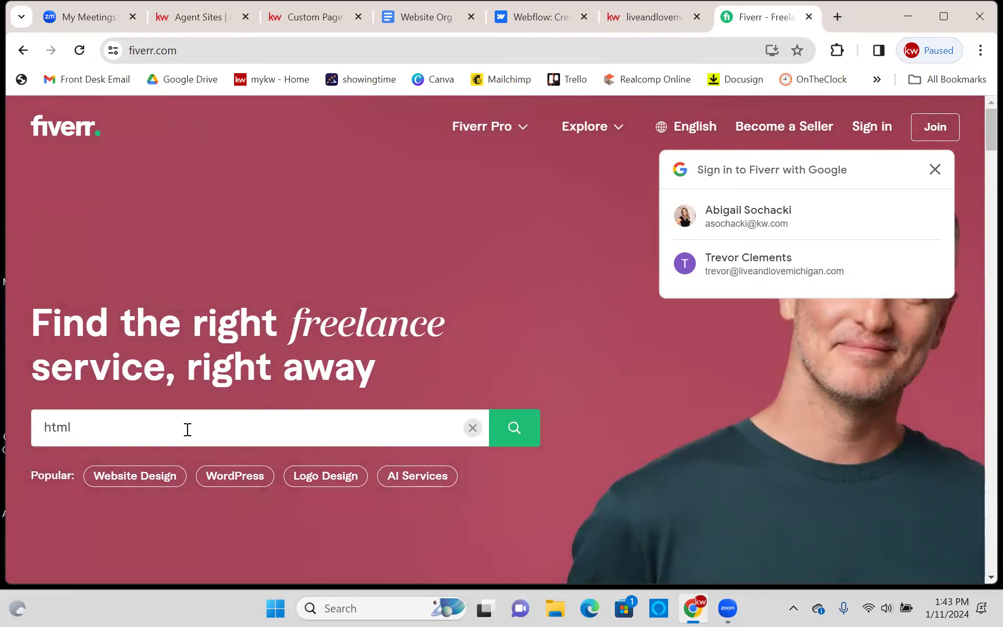
{"action": "type", "text": "website bui"}
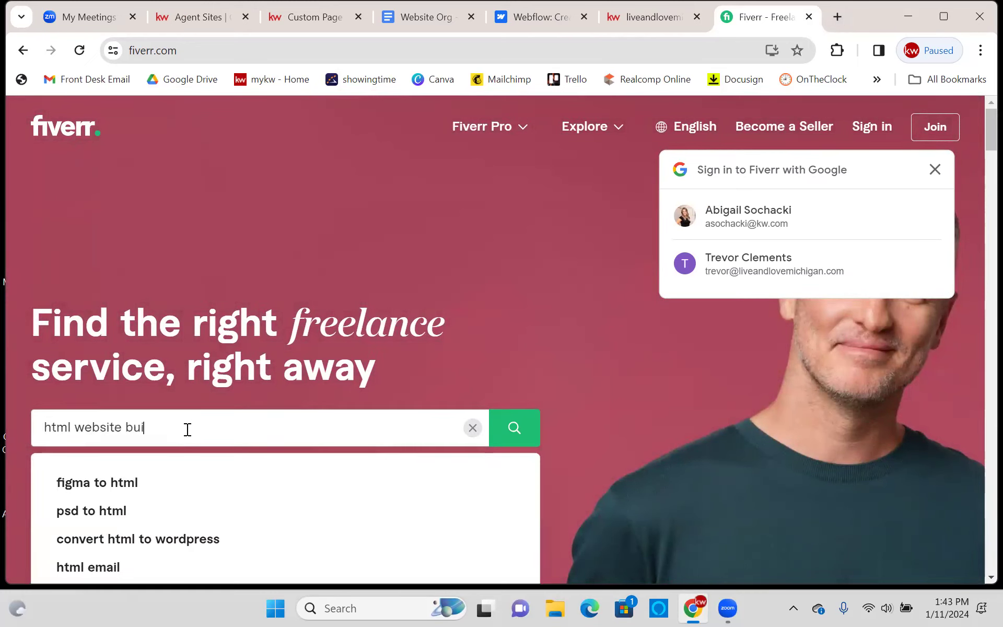
{"action": "type", "text": "lding"}
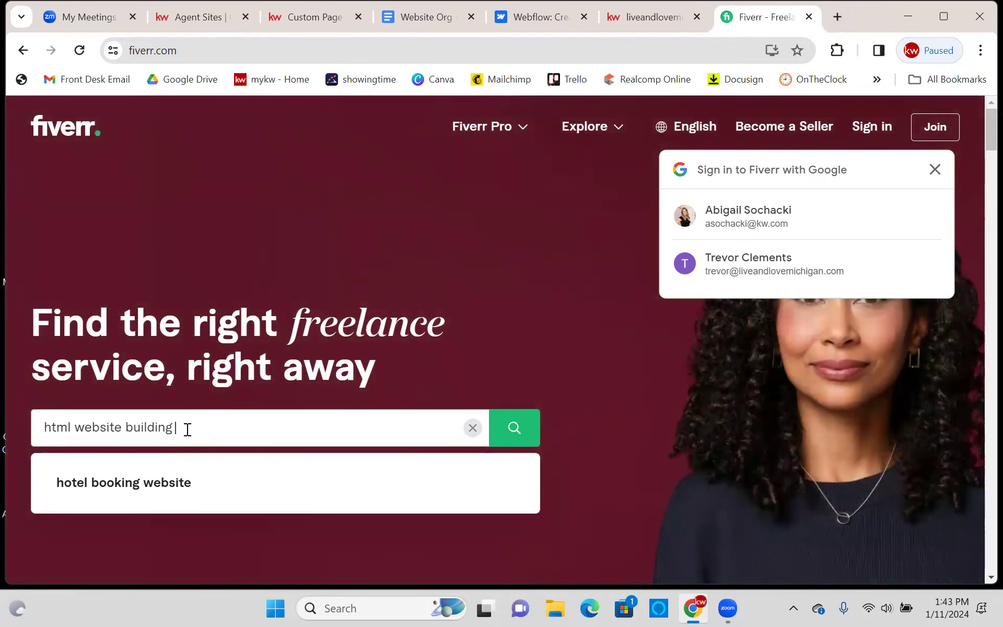
{"action": "key", "text": "Return"}
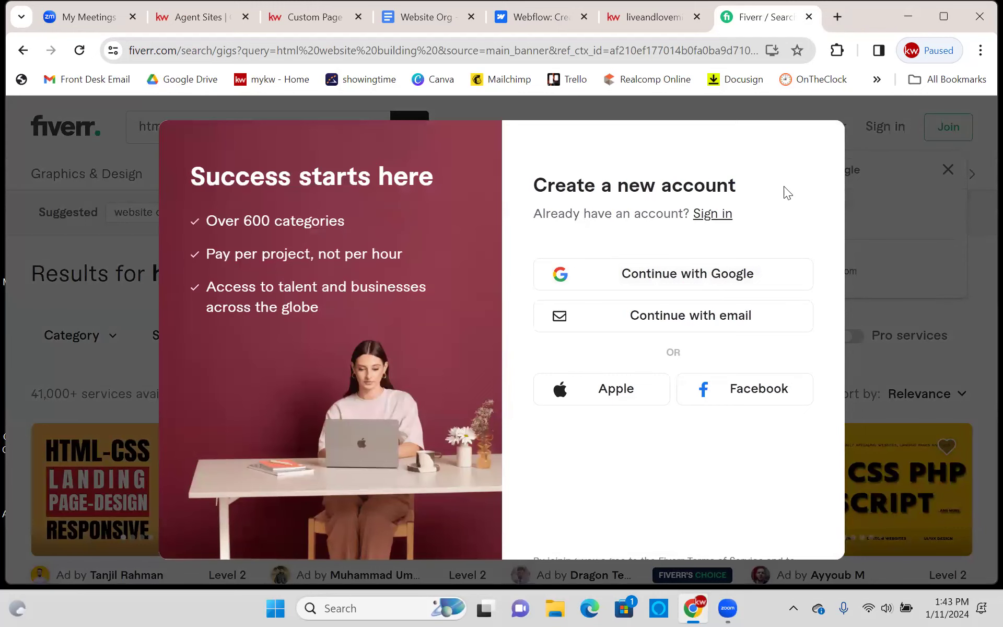
- Dismiss the sign-up and Google prompts, scroll the html website building gigs, then close the Fiverr tab
{"action": "left_click", "coordinate": [881, 203]}
{"action": "scroll", "coordinate": [494, 246], "scroll_direction": "down", "scroll_amount": 4}
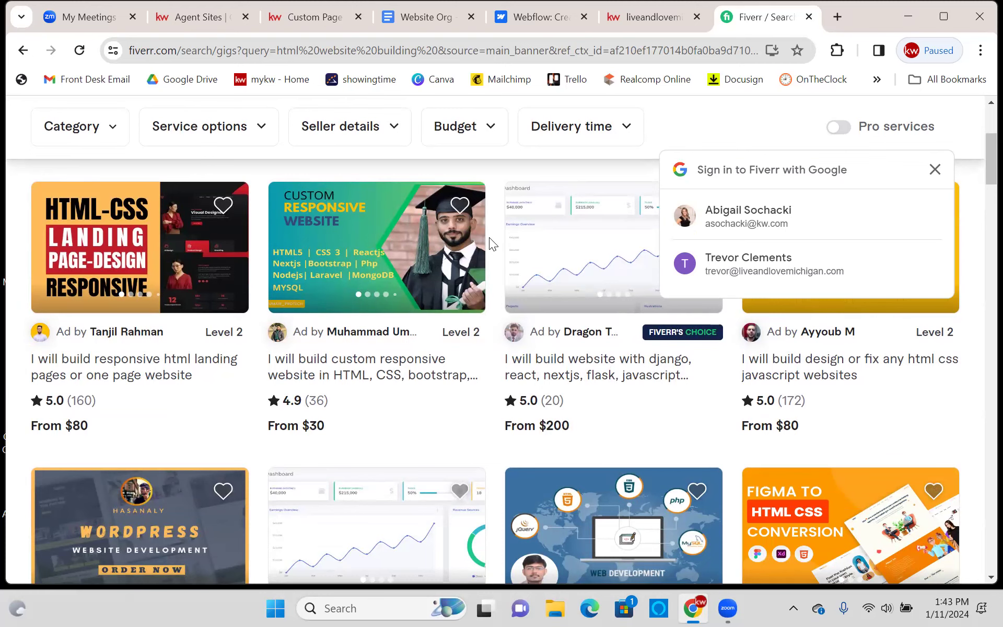
{"action": "scroll", "coordinate": [488, 237], "scroll_direction": "down", "scroll_amount": 4}
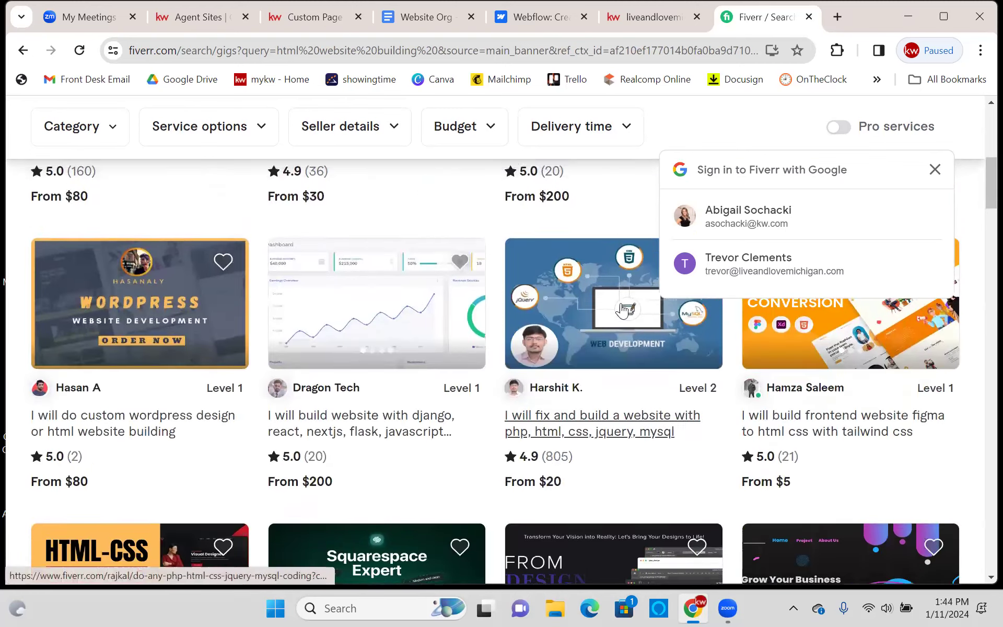
{"action": "scroll", "coordinate": [601, 272], "scroll_direction": "up", "scroll_amount": 9}
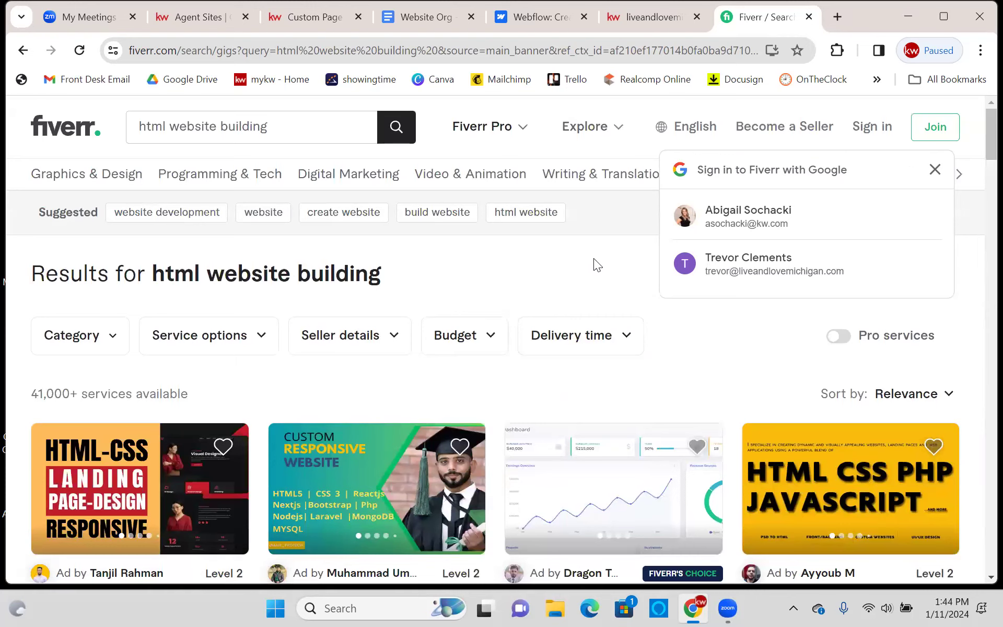
{"action": "left_click", "coordinate": [934, 169]}
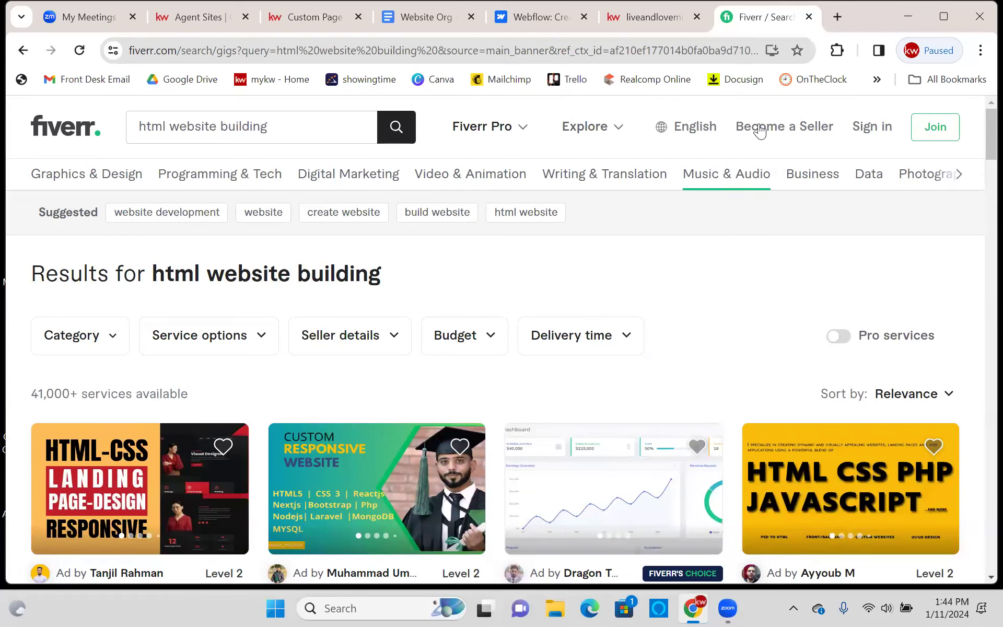
{"action": "left_click", "coordinate": [808, 17]}
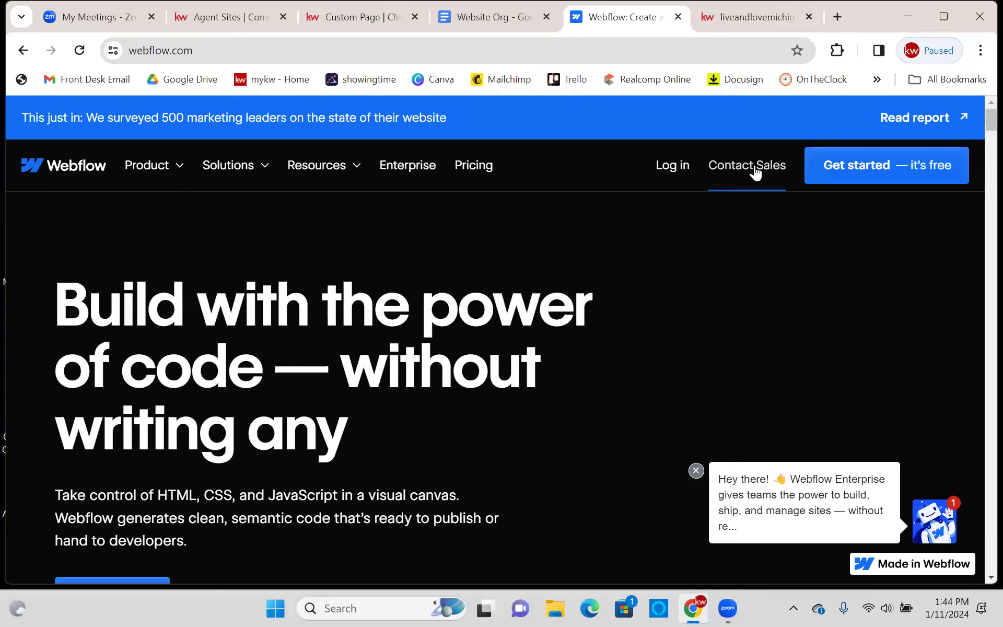
- Start Webflow's free sign-up and enter the work email address, correcting typos
{"action": "left_click", "coordinate": [880, 173]}
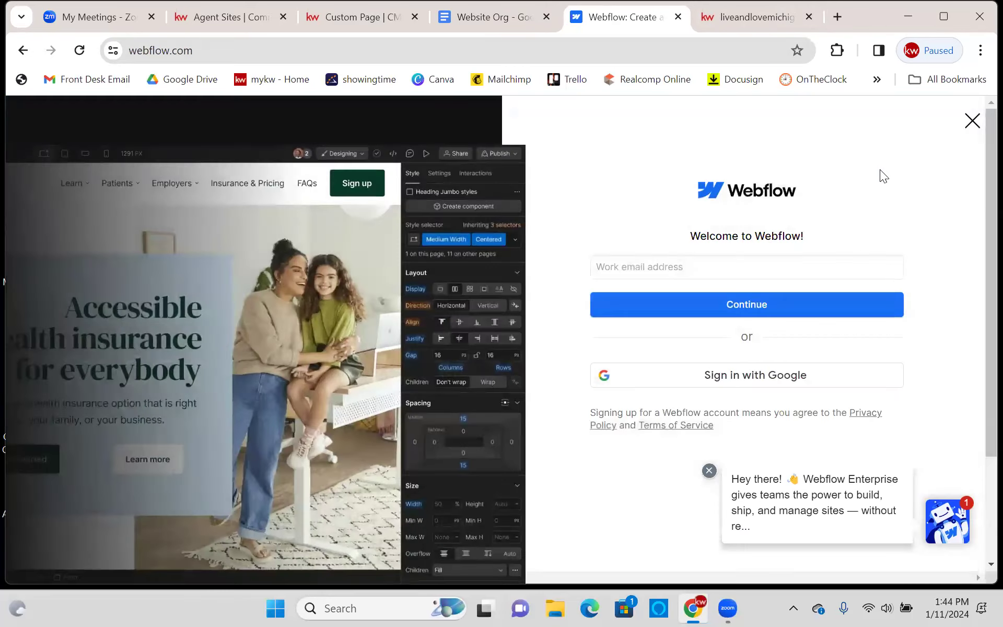
{"action": "left_click", "coordinate": [738, 263]}
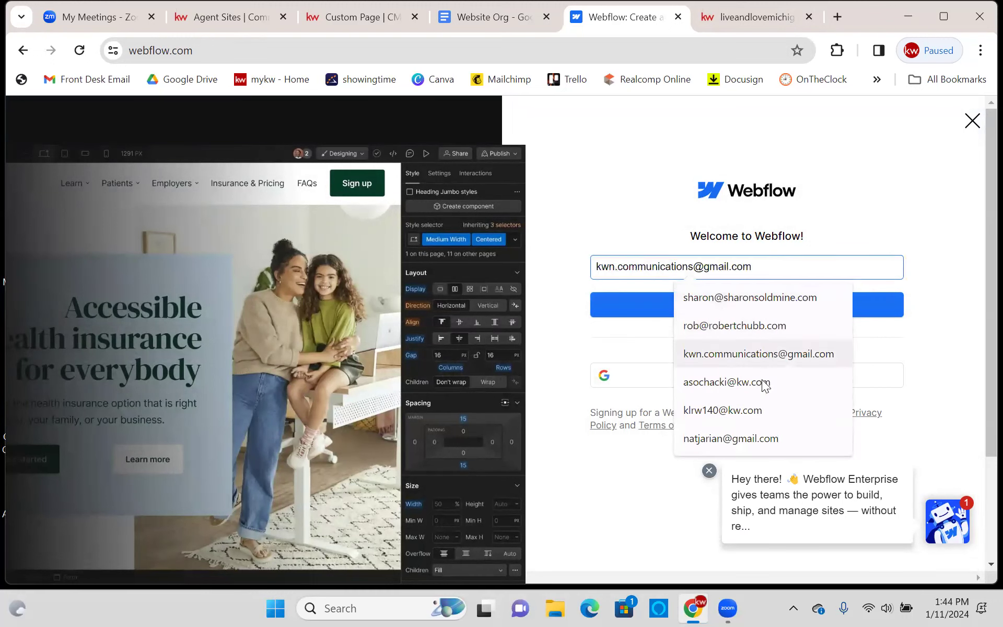
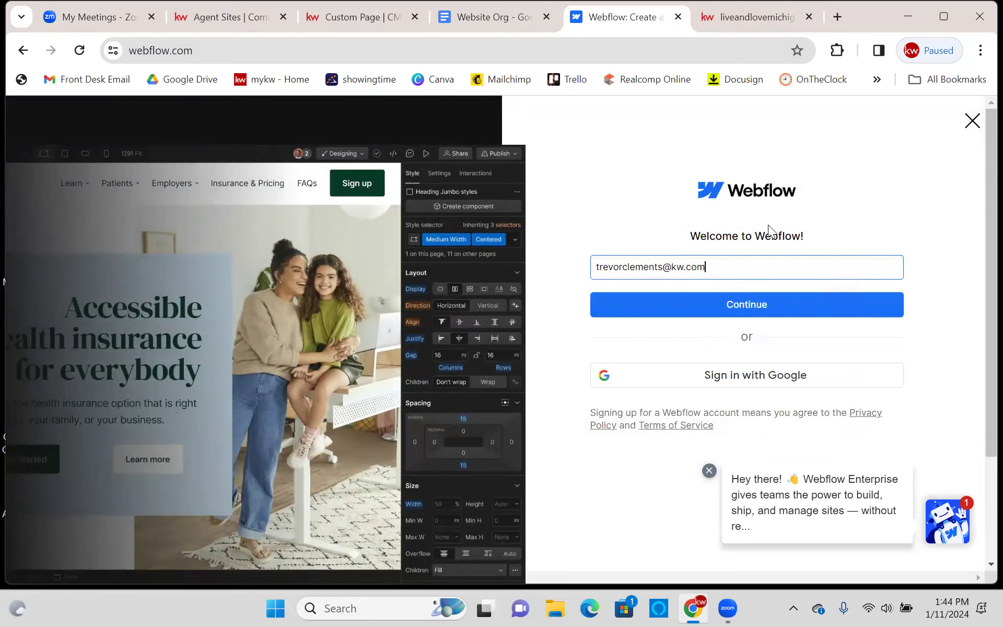
{"action": "left_click", "coordinate": [839, 307]}
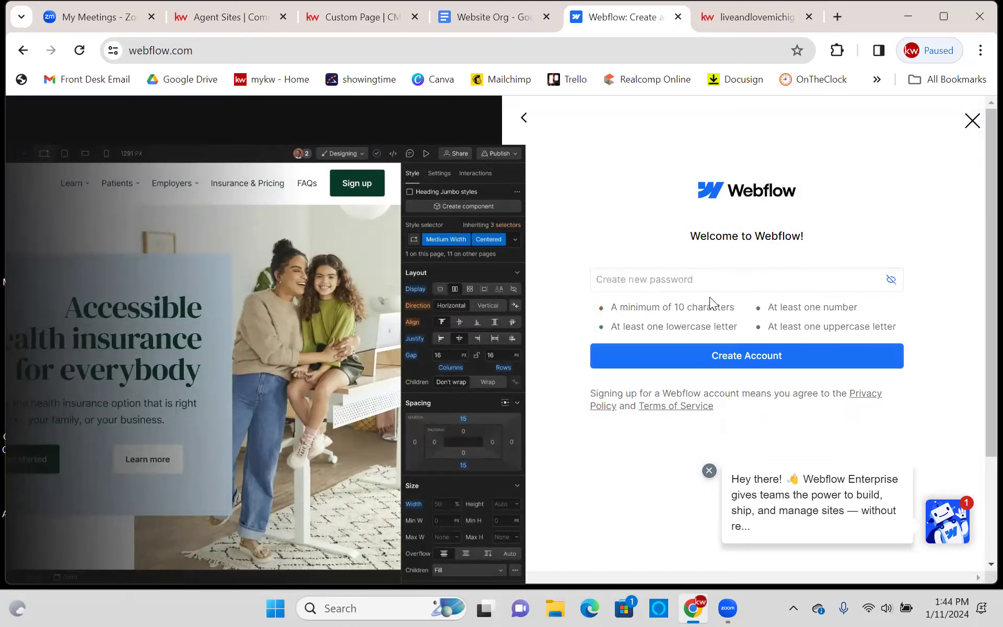
- Enter the account password to create the account, declining the browser's save-password offer
{"action": "left_click", "coordinate": [707, 282]}
{"action": "type", "text": "•••••••"}
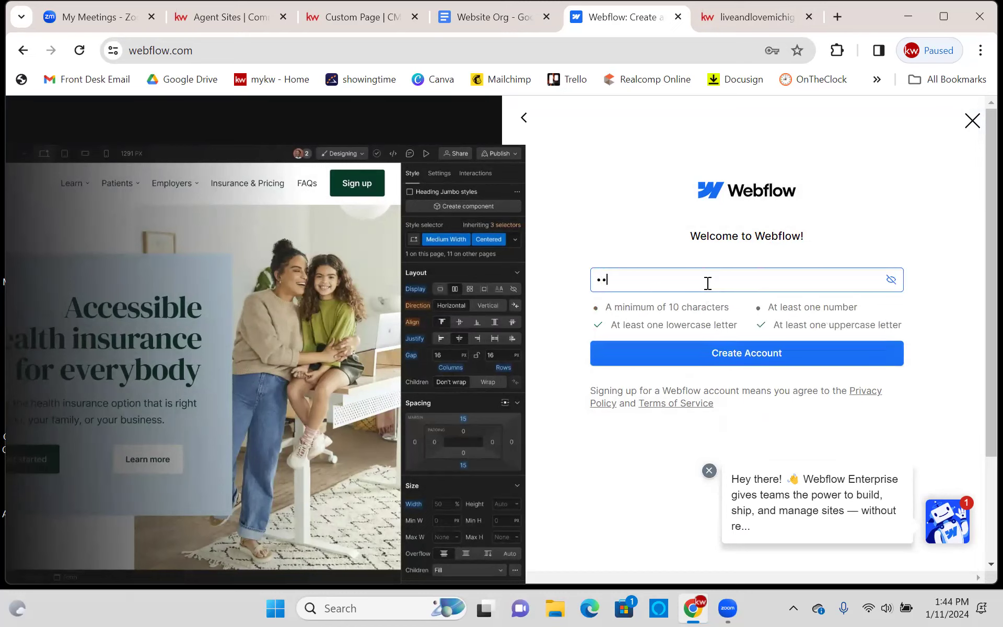
{"action": "type", "text": "••••"}
{"action": "key", "text": "Return"}
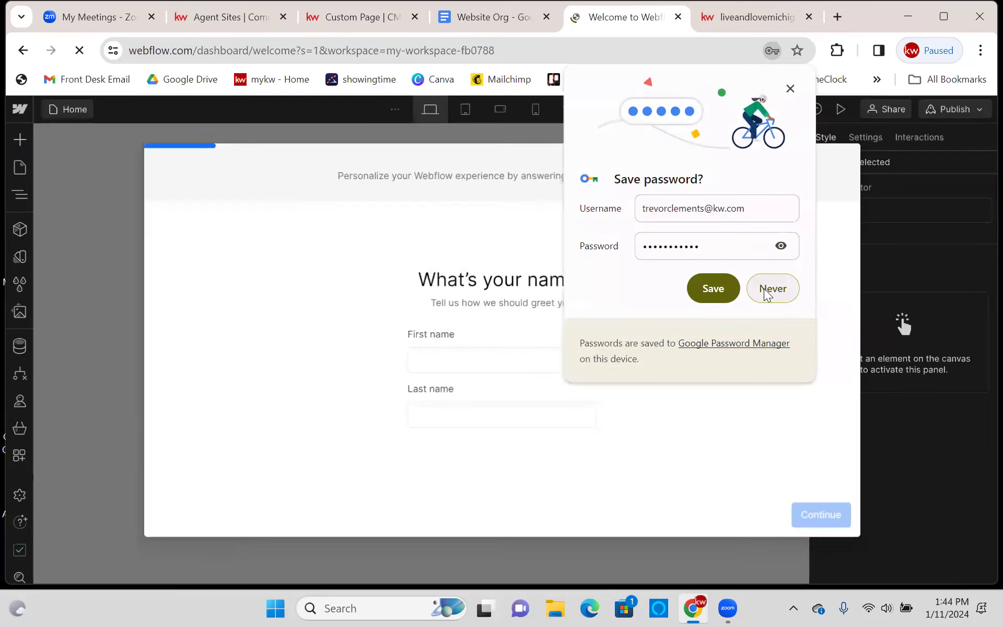
{"action": "left_click", "coordinate": [765, 292]}
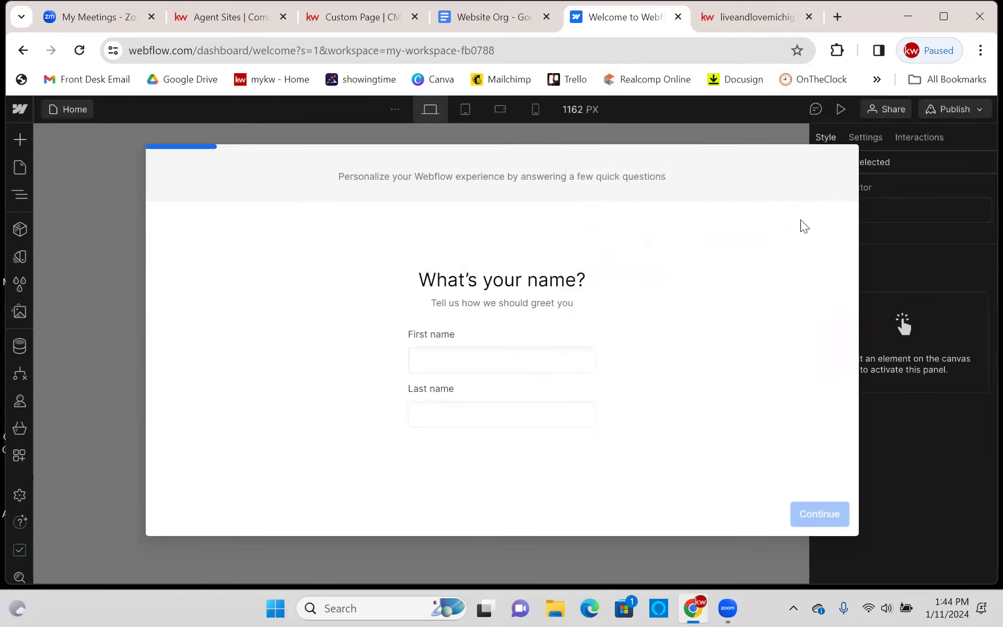
- Enter the user's first and last name in the welcome questionnaire
{"action": "left_click", "coordinate": [447, 357]}
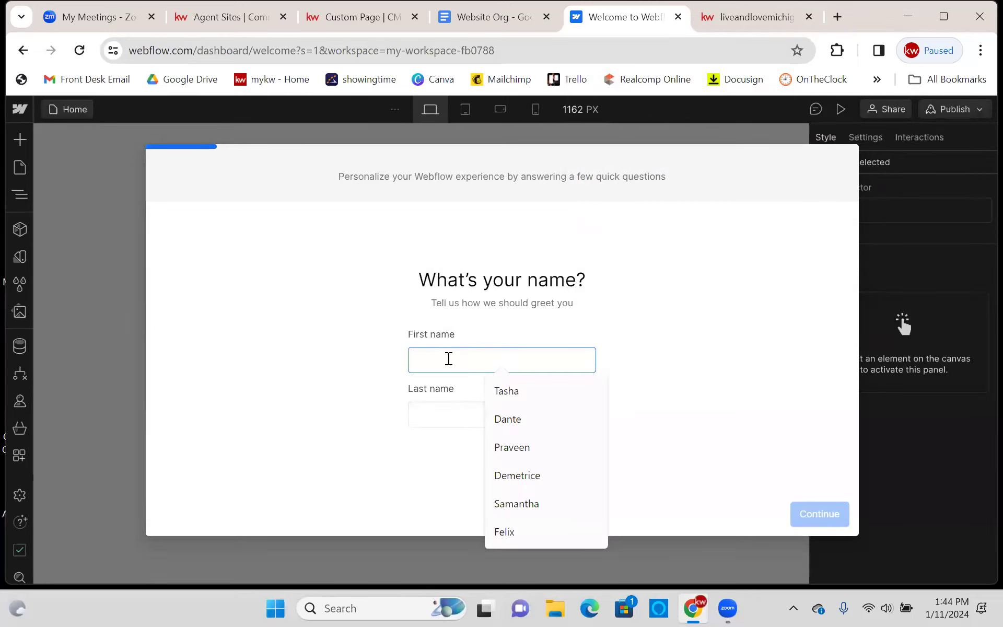
{"action": "type", "text": "Trevor"}
{"action": "key", "text": "Tab"}
{"action": "type", "text": "Clements"}
{"action": "left_click", "coordinate": [810, 517]}
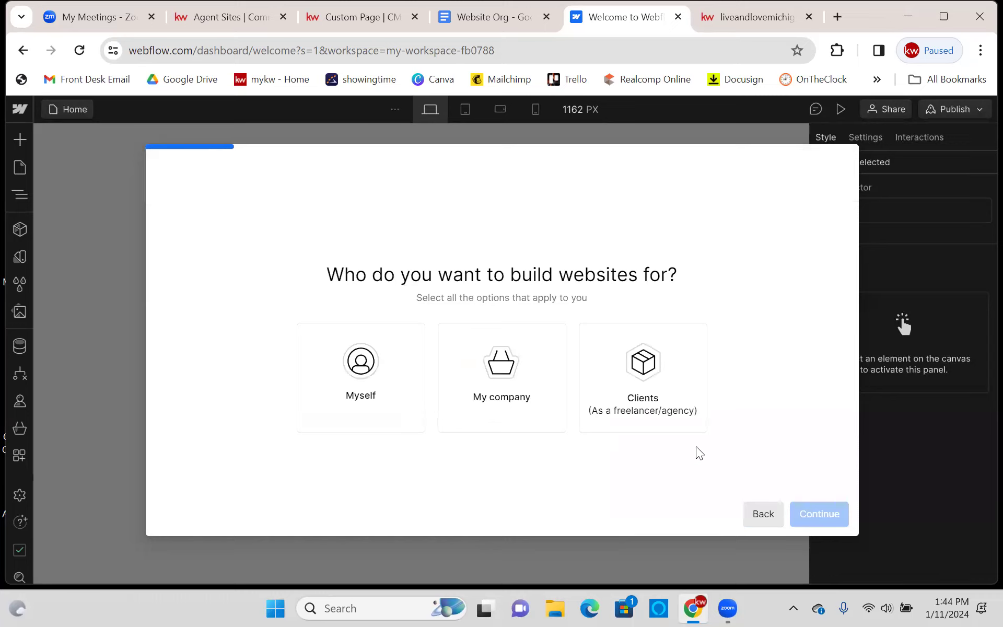
- Answer building for Myself, not a student, site type Other, no hiring help, and finish
{"action": "left_click", "coordinate": [416, 374]}
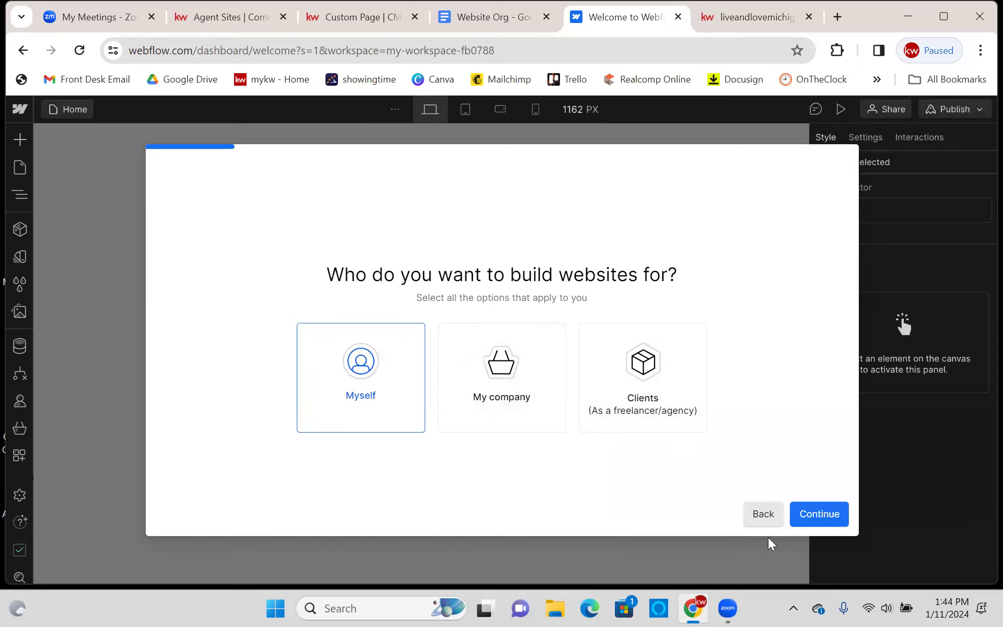
{"action": "left_click", "coordinate": [821, 515]}
{"action": "left_click", "coordinate": [559, 398]}
{"action": "left_click", "coordinate": [817, 518]}
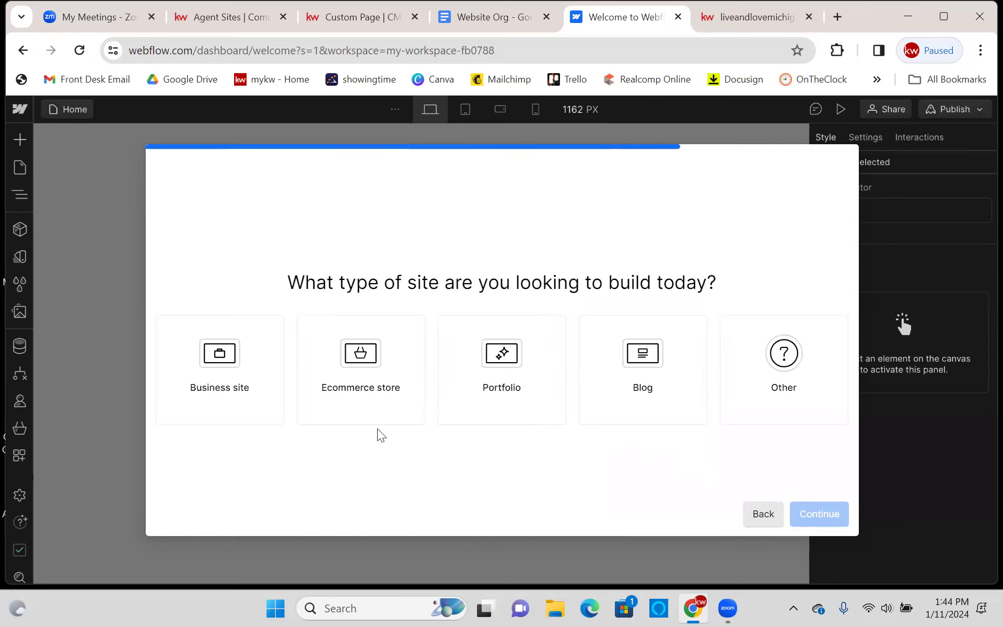
{"action": "left_click", "coordinate": [750, 381]}
{"action": "left_click", "coordinate": [817, 517]}
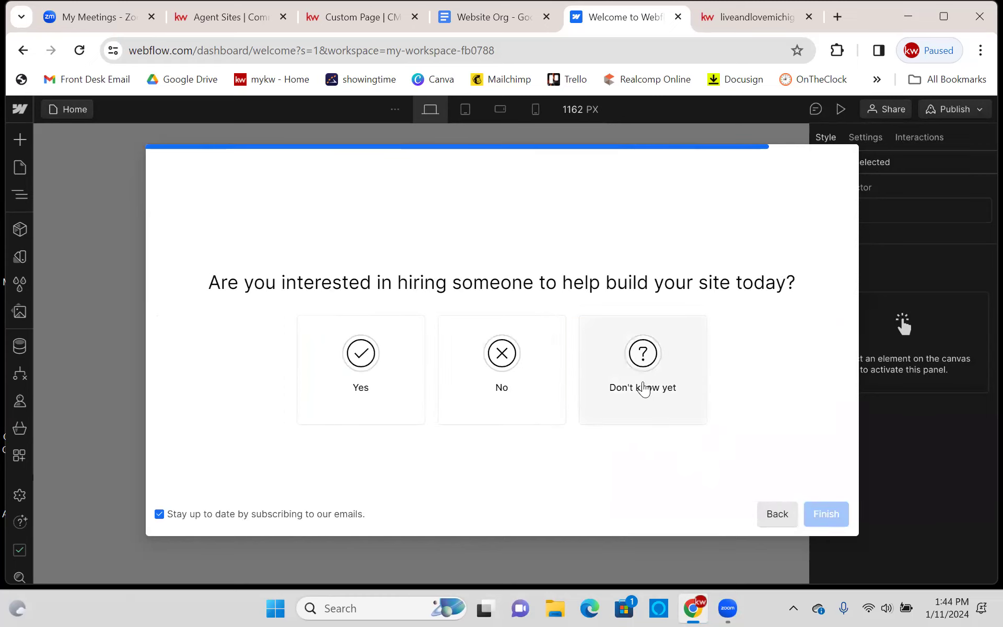
{"action": "left_click", "coordinate": [483, 397]}
{"action": "left_click", "coordinate": [833, 522]}
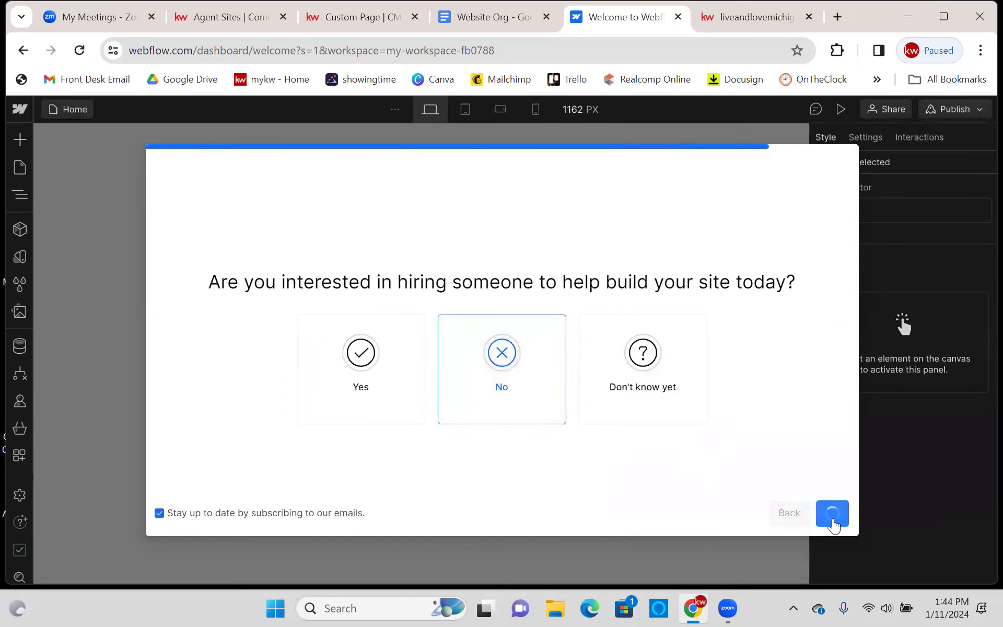
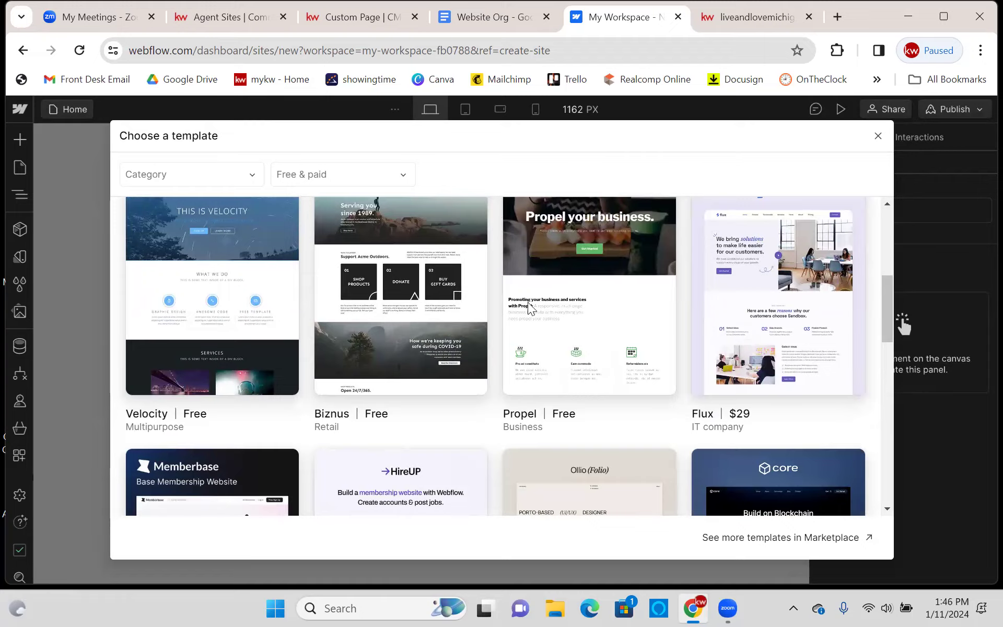
- Browse the template grid and the Category list without applying a category filter
{"action": "scroll", "coordinate": [626, 366], "scroll_direction": "down", "scroll_amount": 5}
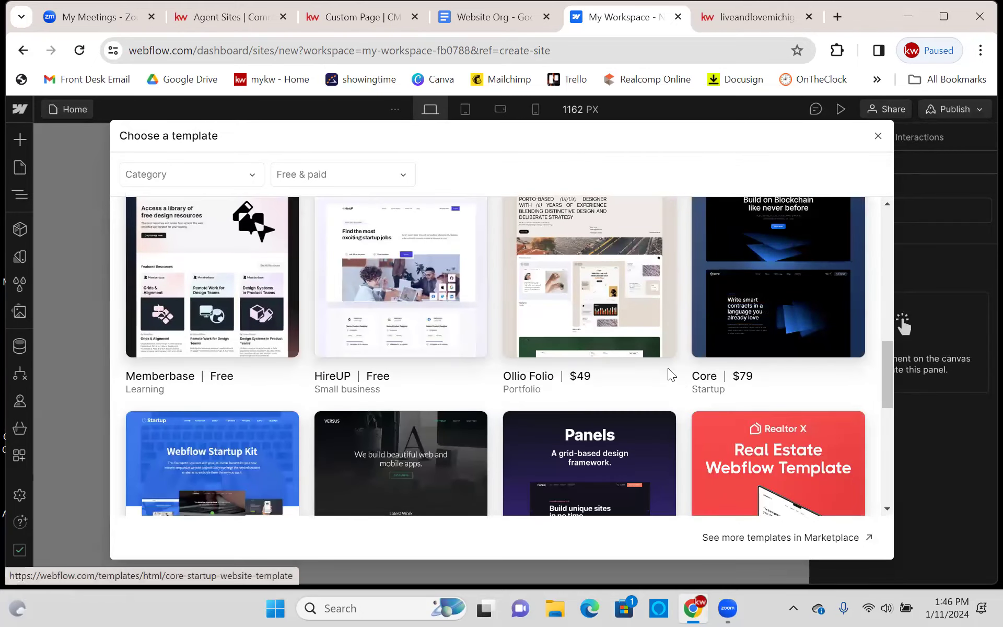
{"action": "scroll", "coordinate": [668, 374], "scroll_direction": "down", "scroll_amount": 3}
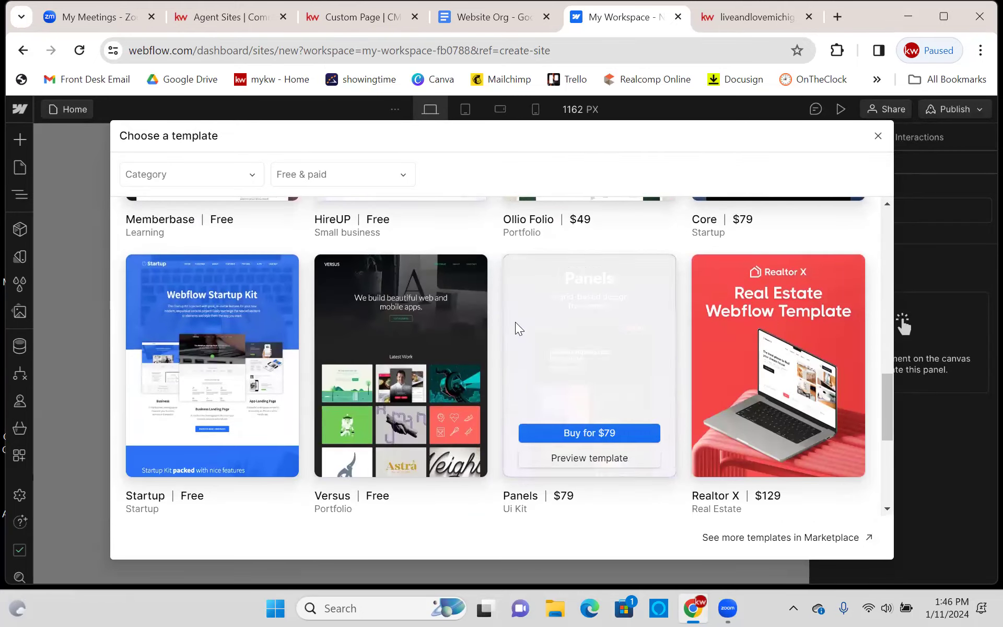
{"action": "scroll", "coordinate": [479, 336], "scroll_direction": "down", "scroll_amount": 3}
{"action": "scroll", "coordinate": [499, 340], "scroll_direction": "up", "scroll_amount": 4}
{"action": "scroll", "coordinate": [499, 339], "scroll_direction": "up", "scroll_amount": 10}
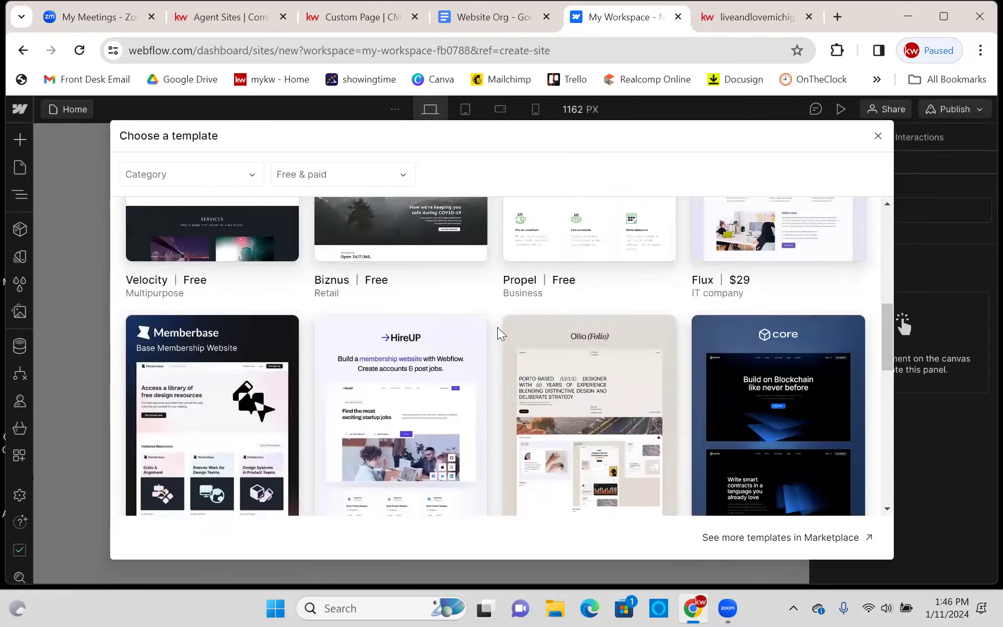
{"action": "left_click", "coordinate": [191, 180]}
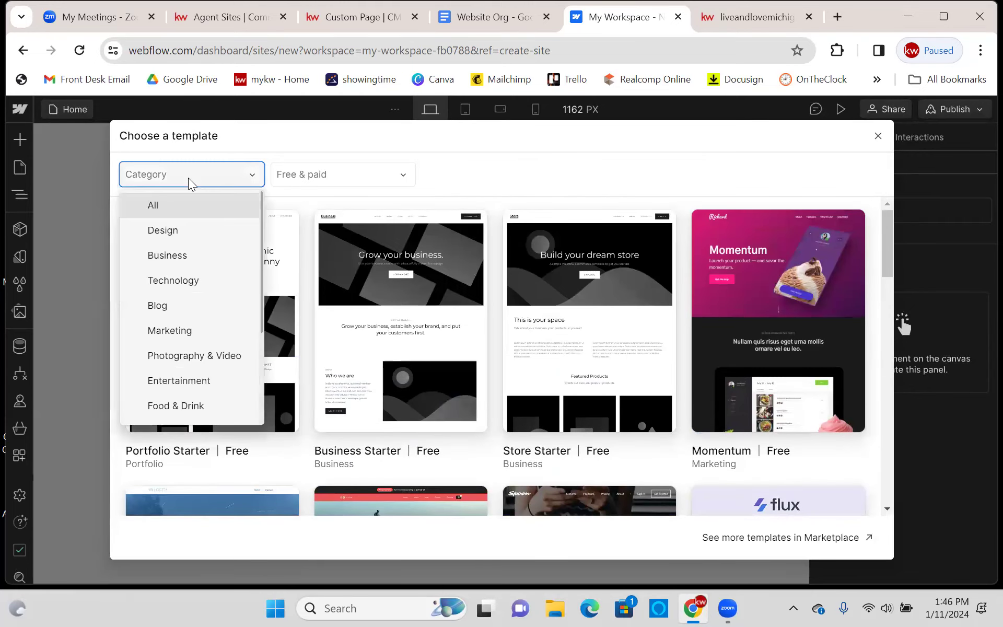
{"action": "scroll", "coordinate": [220, 339], "scroll_direction": "down", "scroll_amount": 3}
{"action": "scroll", "coordinate": [221, 355], "scroll_direction": "up", "scroll_amount": 3}
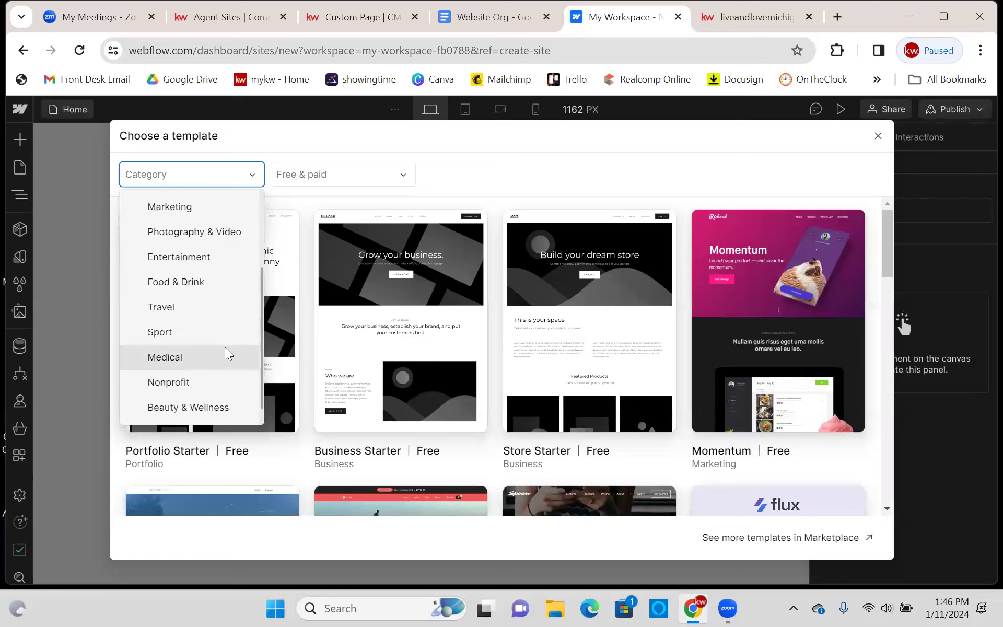
{"action": "left_click", "coordinate": [562, 157]}
- Change the pricing filter from Free & paid to Free
{"action": "left_click", "coordinate": [365, 168]}
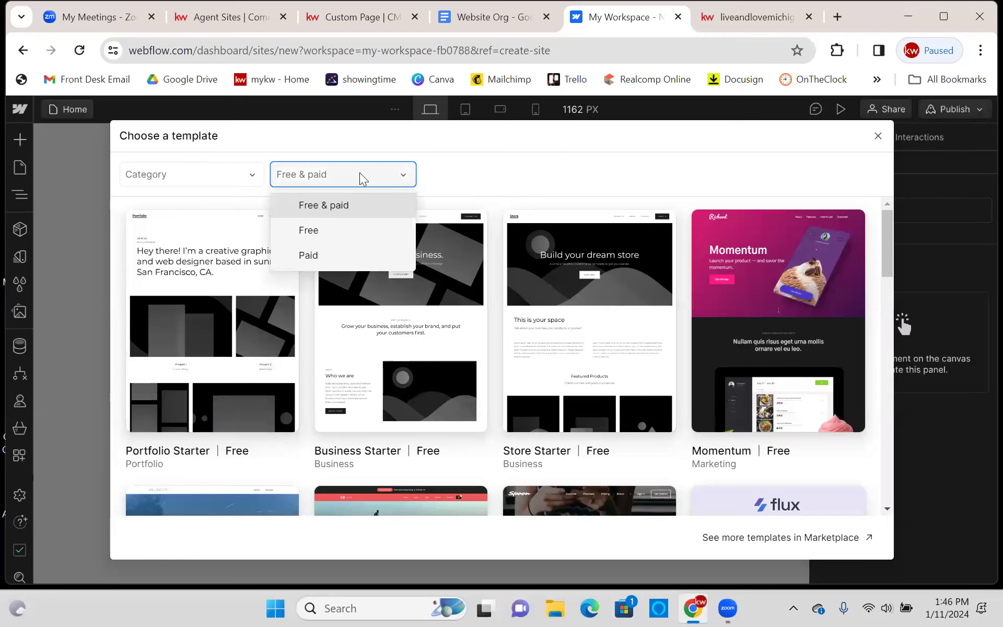
{"action": "left_click", "coordinate": [338, 228]}
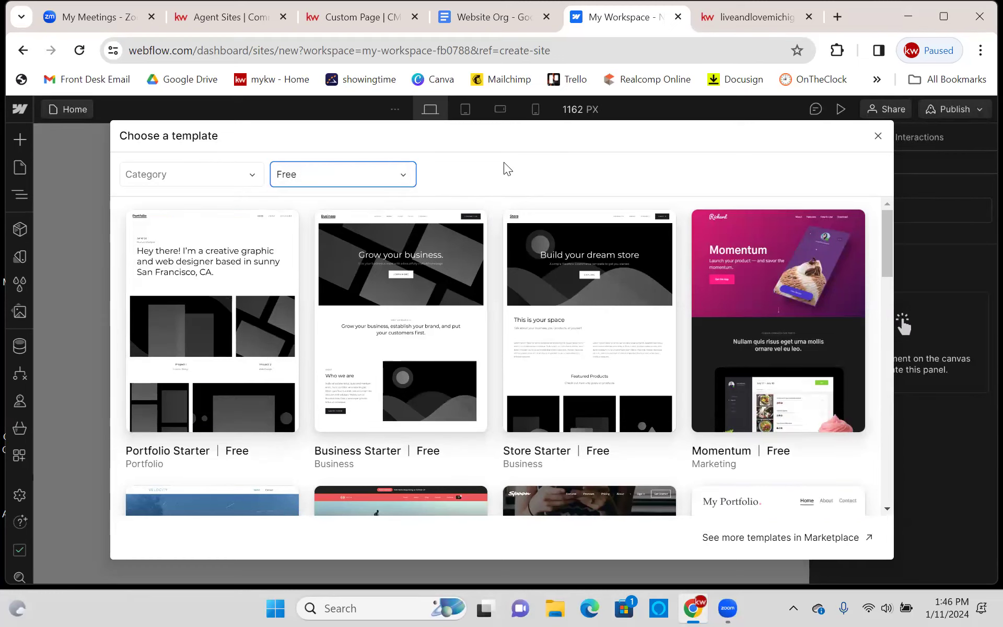
{"action": "scroll", "coordinate": [523, 284], "scroll_direction": "down", "scroll_amount": 7}
{"action": "scroll", "coordinate": [543, 286], "scroll_direction": "up", "scroll_amount": 5}
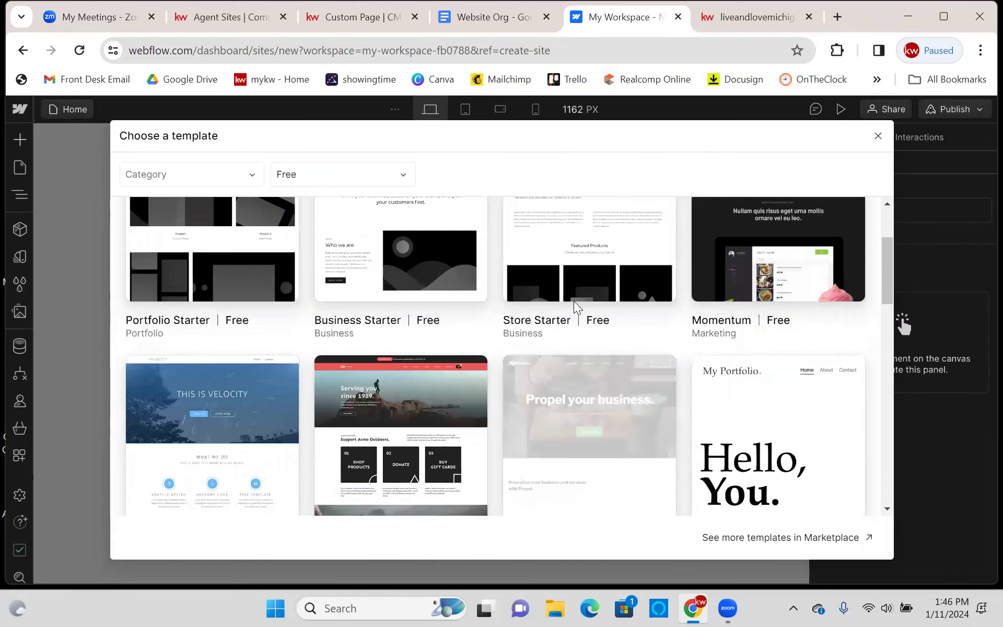
- Create a new site from the free Momentum template, keeping its suggested site name
{"action": "left_click", "coordinate": [773, 397]}
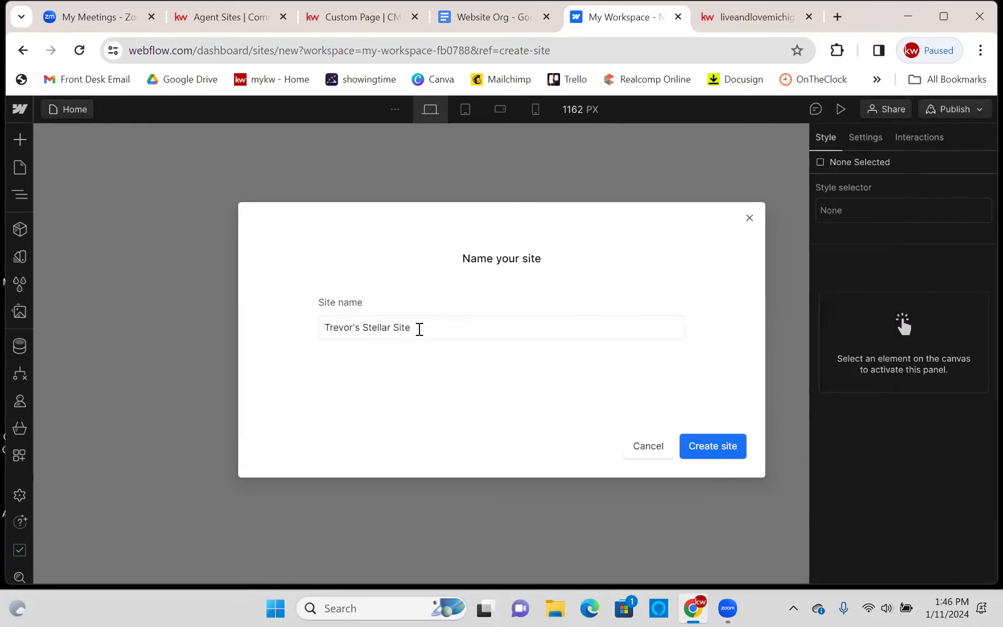
{"action": "left_click", "coordinate": [434, 330]}
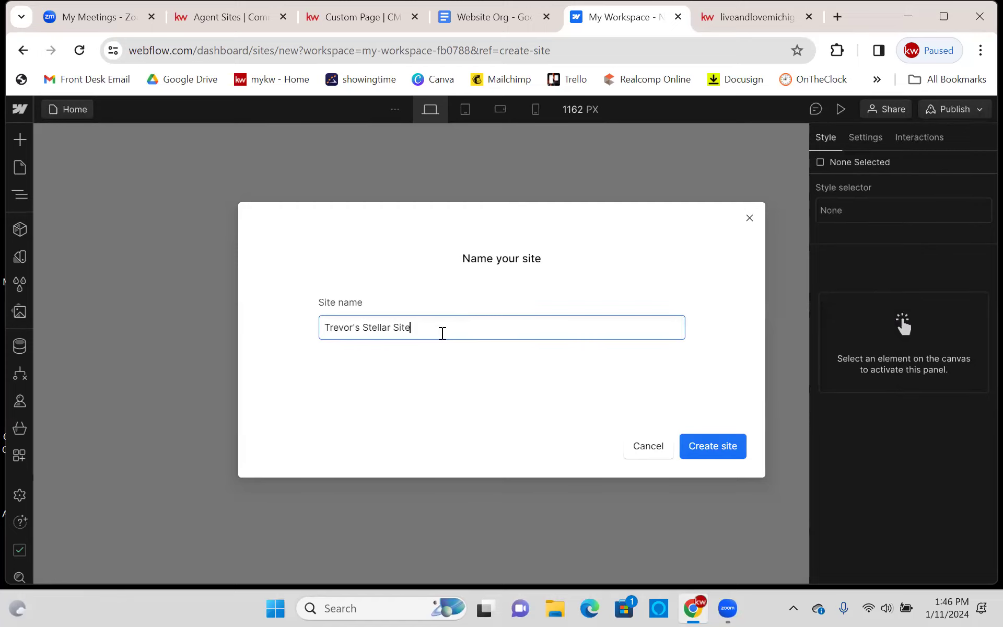
{"action": "left_click", "coordinate": [468, 394]}
{"action": "left_click", "coordinate": [714, 446]}
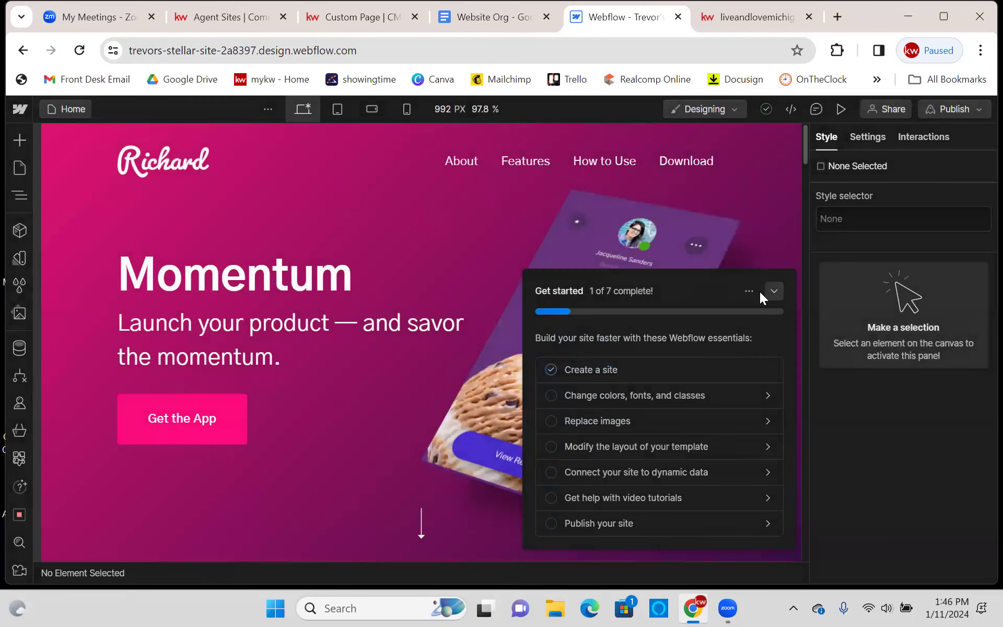
- Collapse the Get started checklist to reveal the Momentum home page
{"action": "left_click", "coordinate": [773, 292]}
{"action": "scroll", "coordinate": [292, 260], "scroll_direction": "down", "scroll_amount": 15}
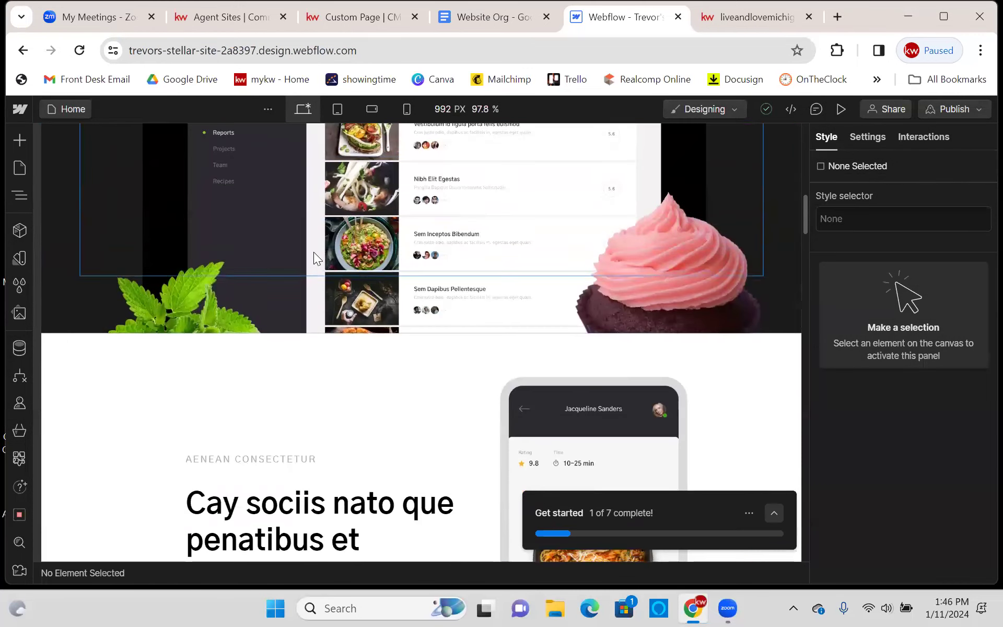
{"action": "scroll", "coordinate": [320, 248], "scroll_direction": "up", "scroll_amount": 10}
{"action": "scroll", "coordinate": [323, 255], "scroll_direction": "up", "scroll_amount": 5}
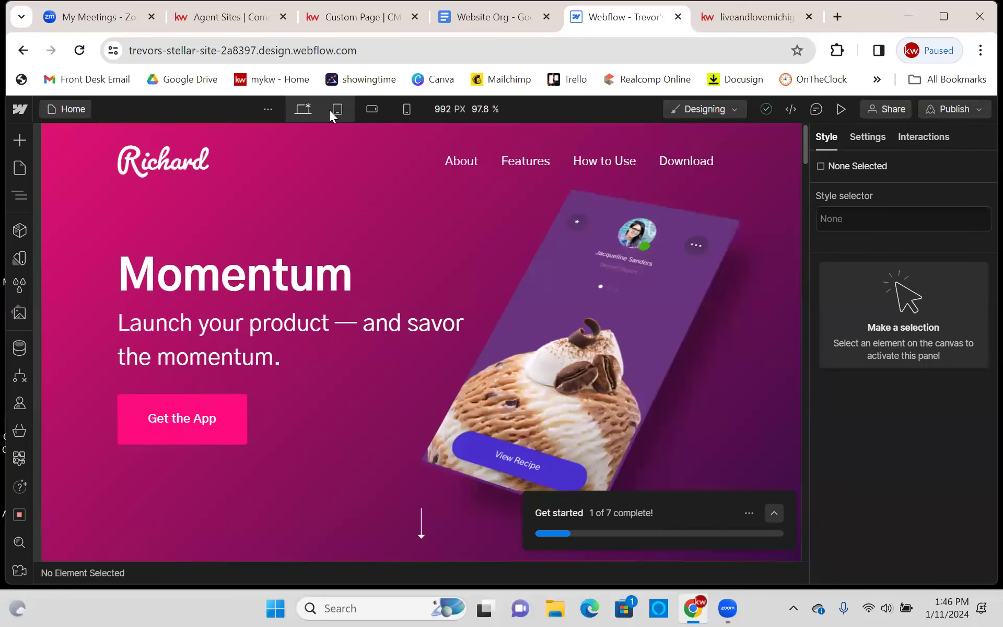
- Preview the home page at tablet, mobile landscape and mobile portrait widths
{"action": "left_click", "coordinate": [334, 110]}
{"action": "scroll", "coordinate": [528, 206], "scroll_direction": "down", "scroll_amount": 8}
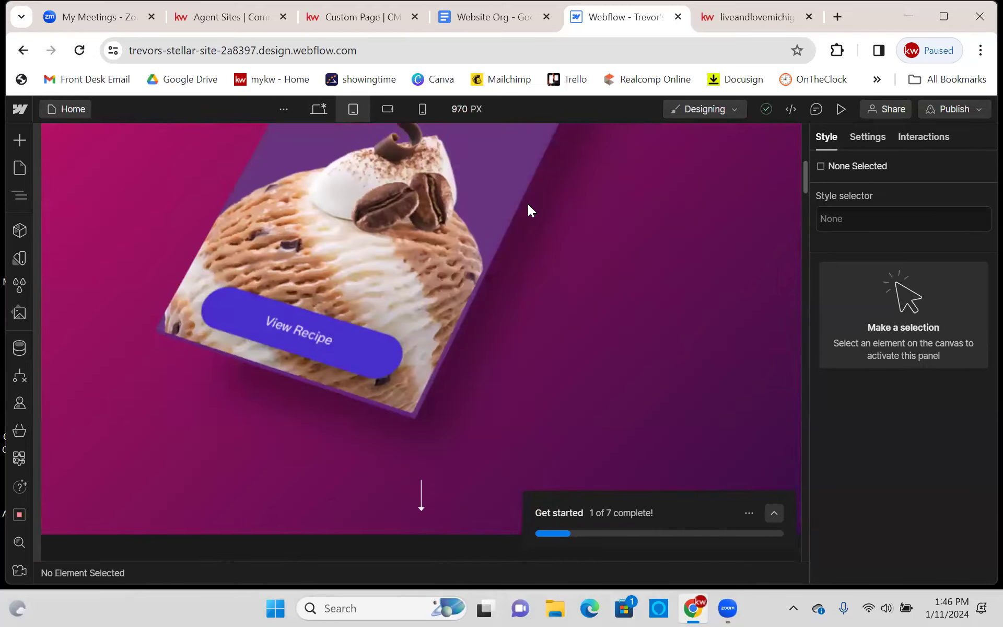
{"action": "scroll", "coordinate": [527, 209], "scroll_direction": "down", "scroll_amount": 20}
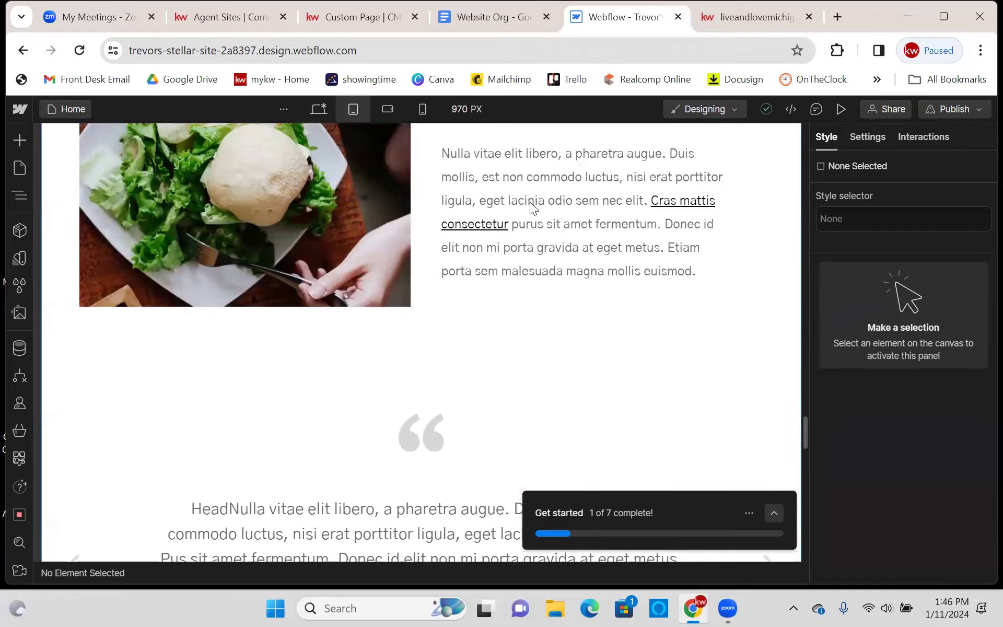
{"action": "scroll", "coordinate": [551, 185], "scroll_direction": "down", "scroll_amount": 6}
{"action": "scroll", "coordinate": [569, 187], "scroll_direction": "up", "scroll_amount": 12}
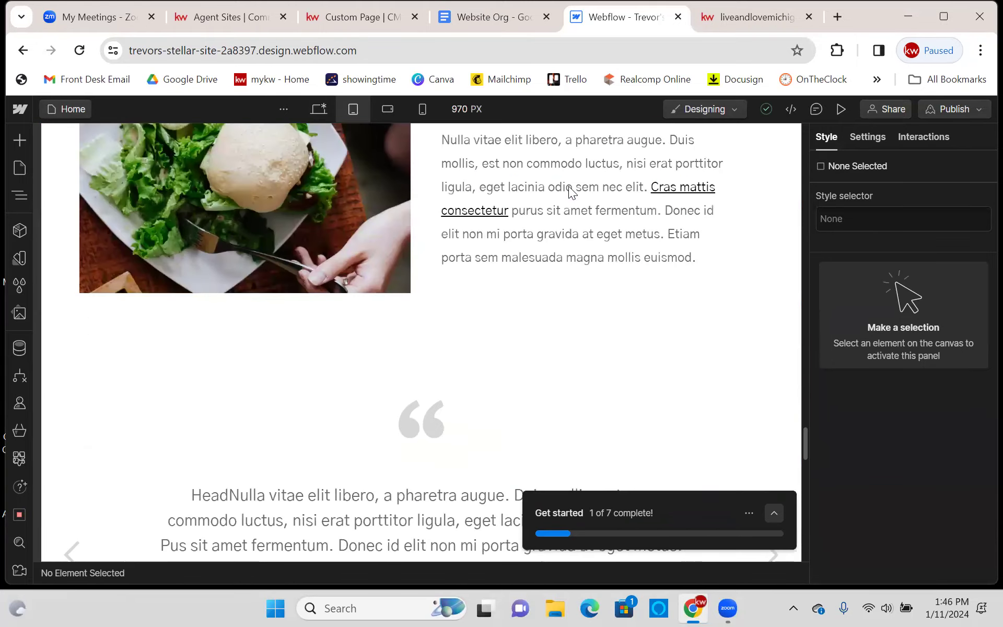
{"action": "scroll", "coordinate": [568, 186], "scroll_direction": "up", "scroll_amount": 10}
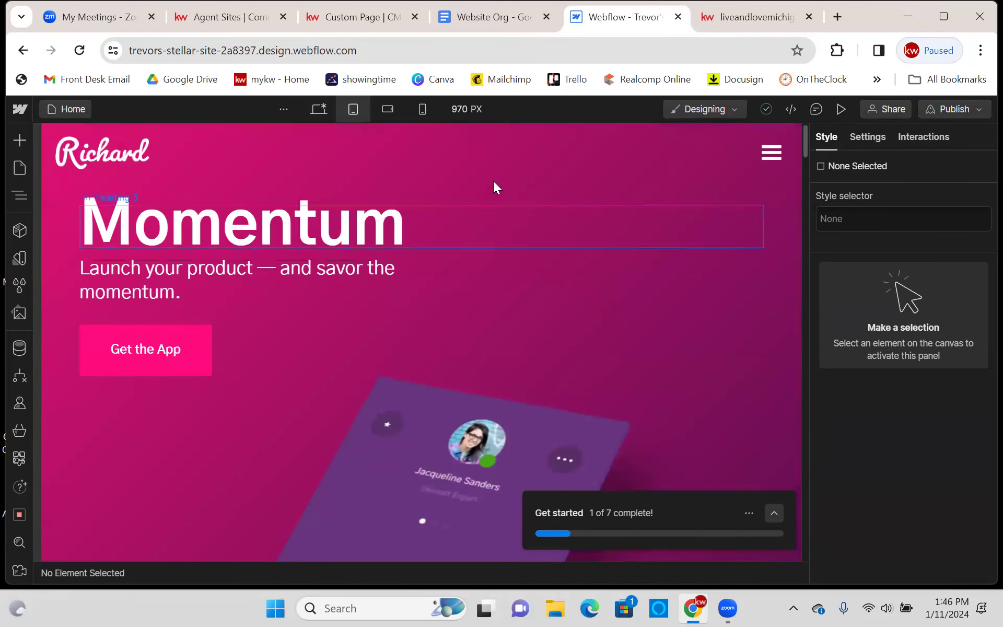
{"action": "left_click", "coordinate": [385, 110]}
{"action": "scroll", "coordinate": [502, 228], "scroll_direction": "down", "scroll_amount": 10}
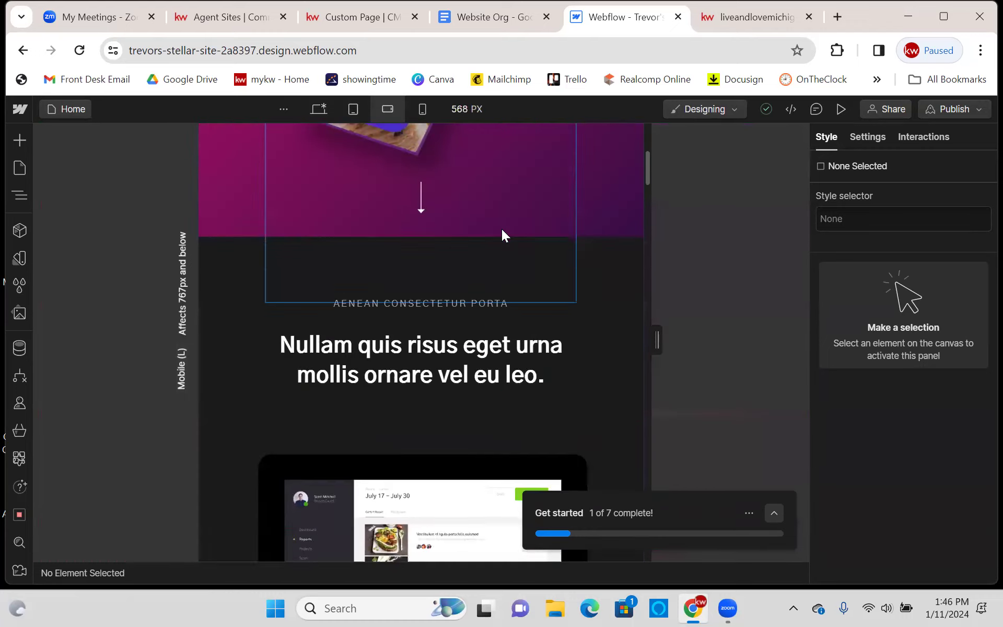
{"action": "scroll", "coordinate": [501, 229], "scroll_direction": "down", "scroll_amount": 8}
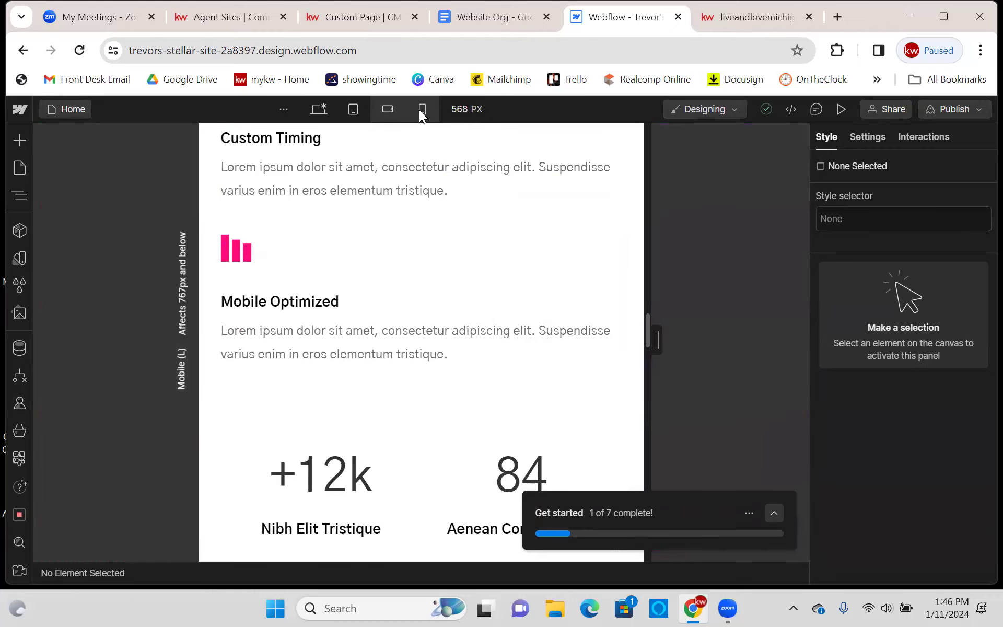
{"action": "left_click", "coordinate": [421, 110]}
- Cycle back through the breakpoints and return to the desktop design width
{"action": "left_click", "coordinate": [358, 107]}
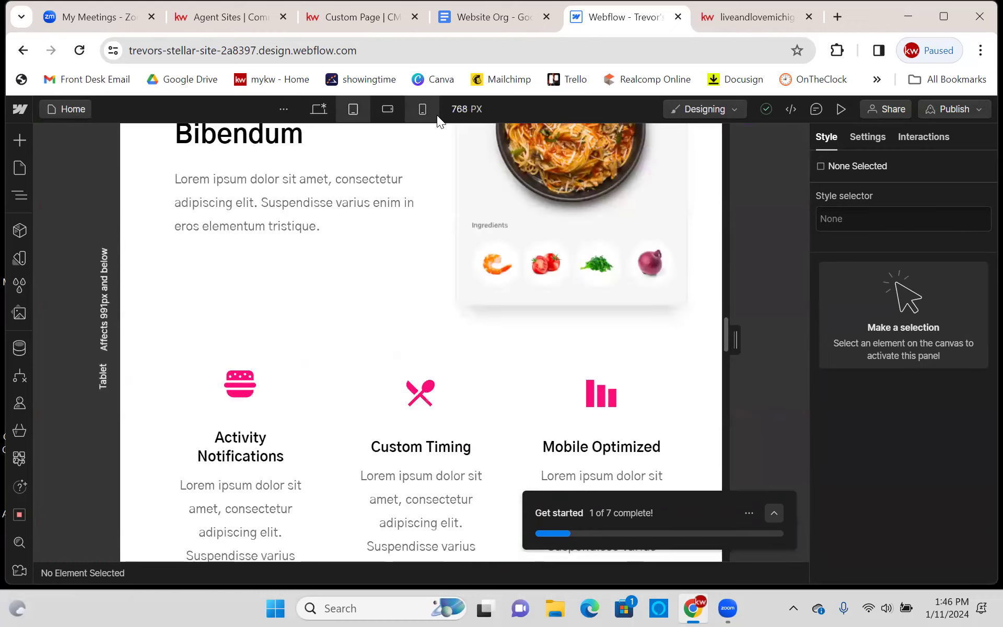
{"action": "left_click", "coordinate": [427, 113]}
{"action": "left_click", "coordinate": [386, 111]}
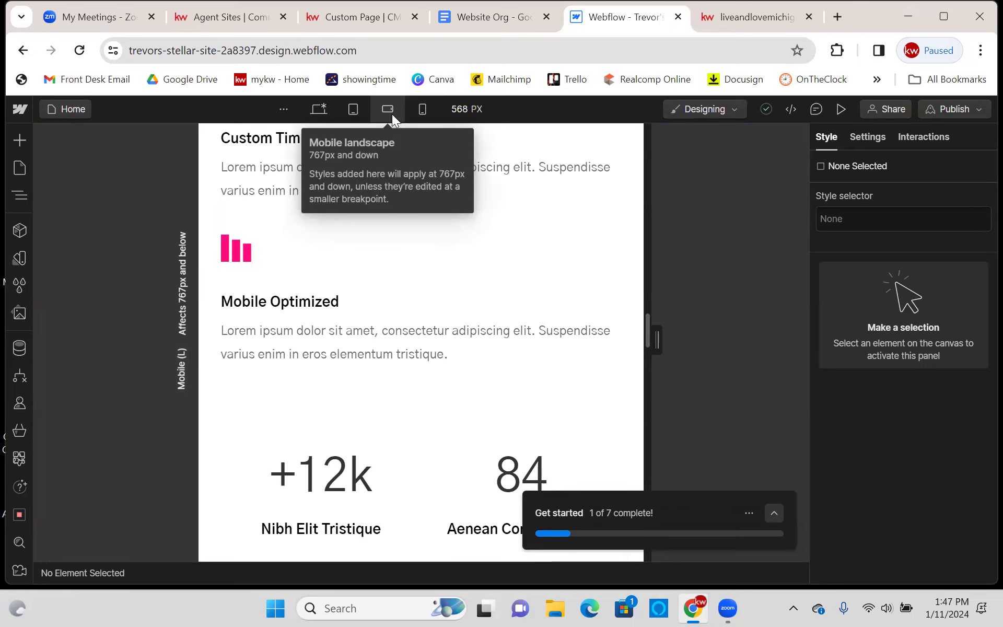
{"action": "left_click", "coordinate": [350, 114]}
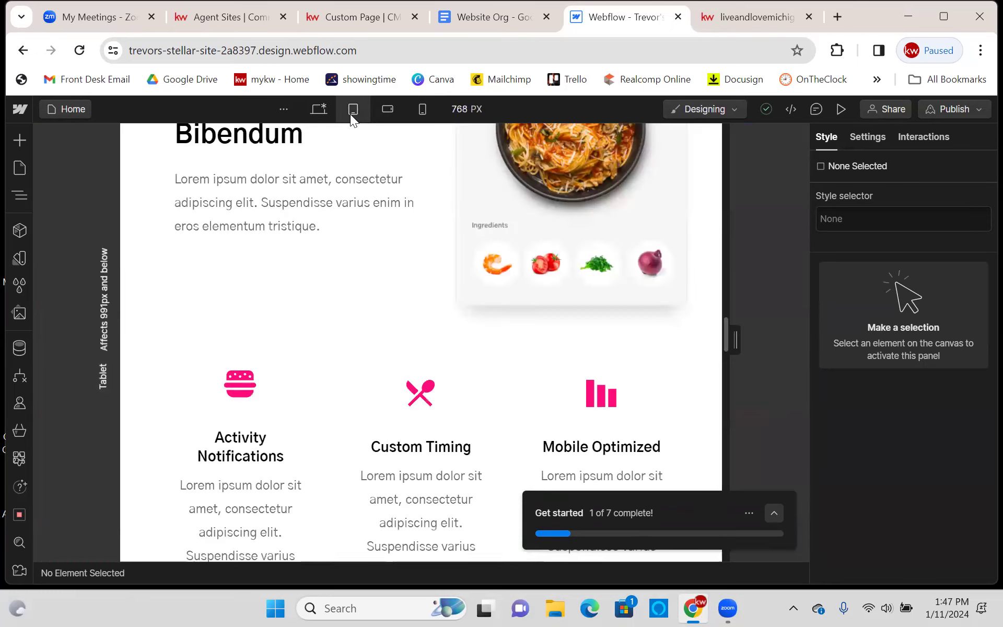
{"action": "left_click", "coordinate": [318, 108]}
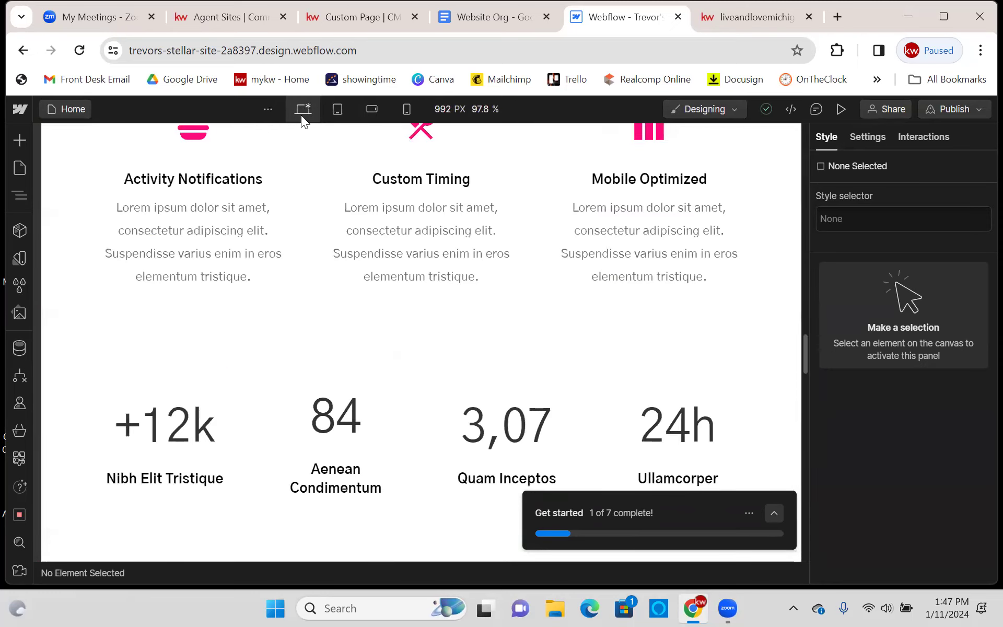
{"action": "scroll", "coordinate": [313, 209], "scroll_direction": "down", "scroll_amount": 5}
{"action": "left_click", "coordinate": [276, 108]}
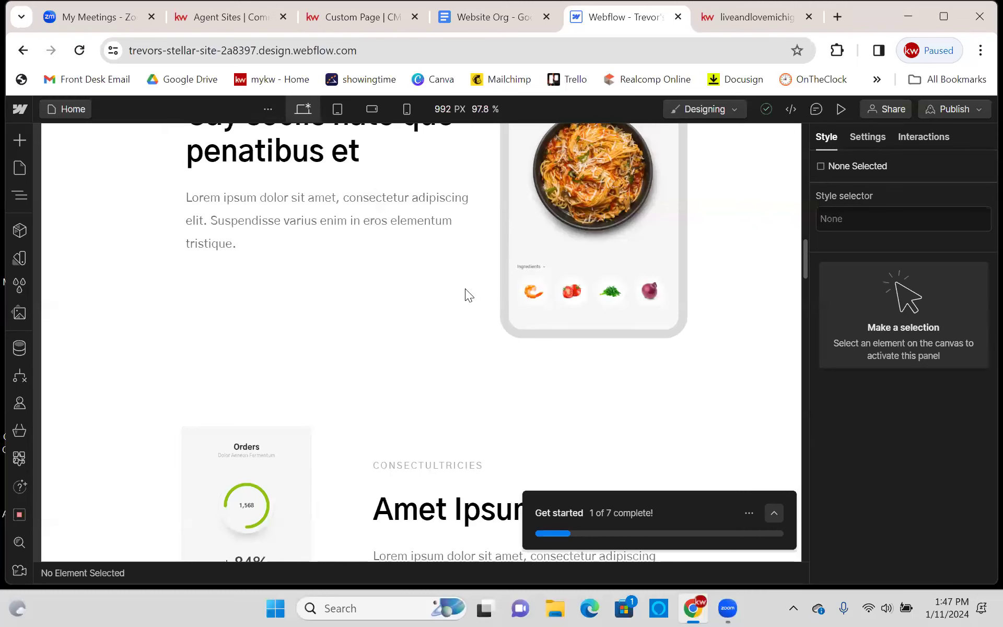
{"action": "scroll", "coordinate": [661, 287], "scroll_direction": "up", "scroll_amount": 7}
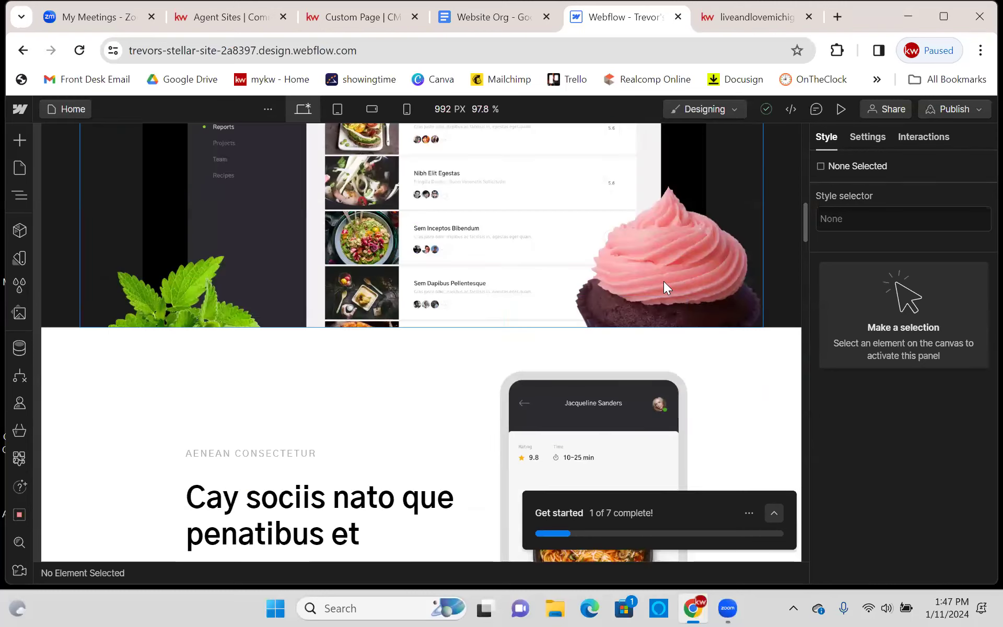
{"action": "scroll", "coordinate": [663, 281], "scroll_direction": "up", "scroll_amount": 8}
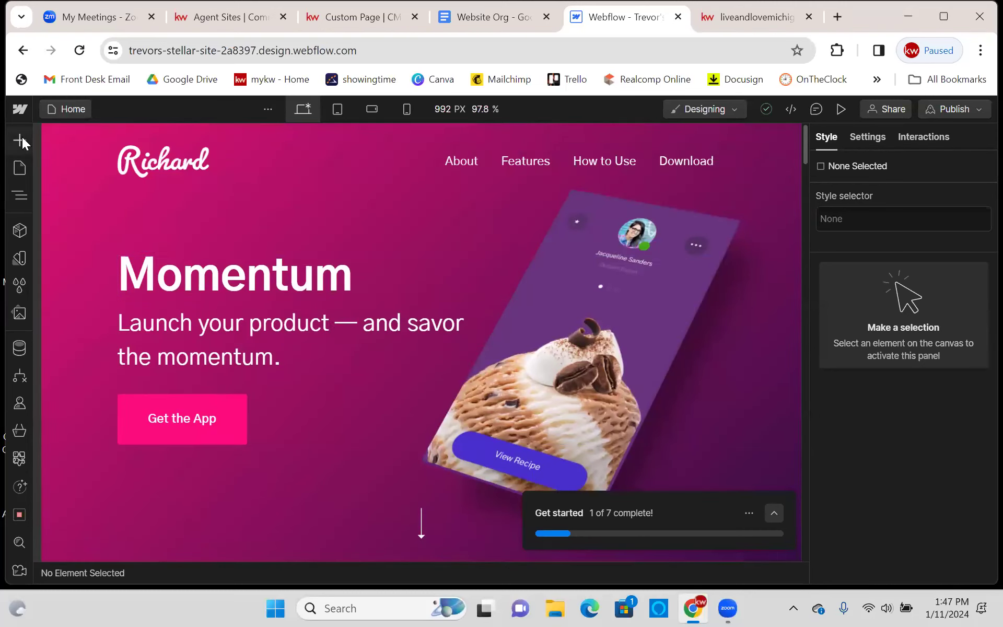
{"action": "left_click", "coordinate": [27, 166]}
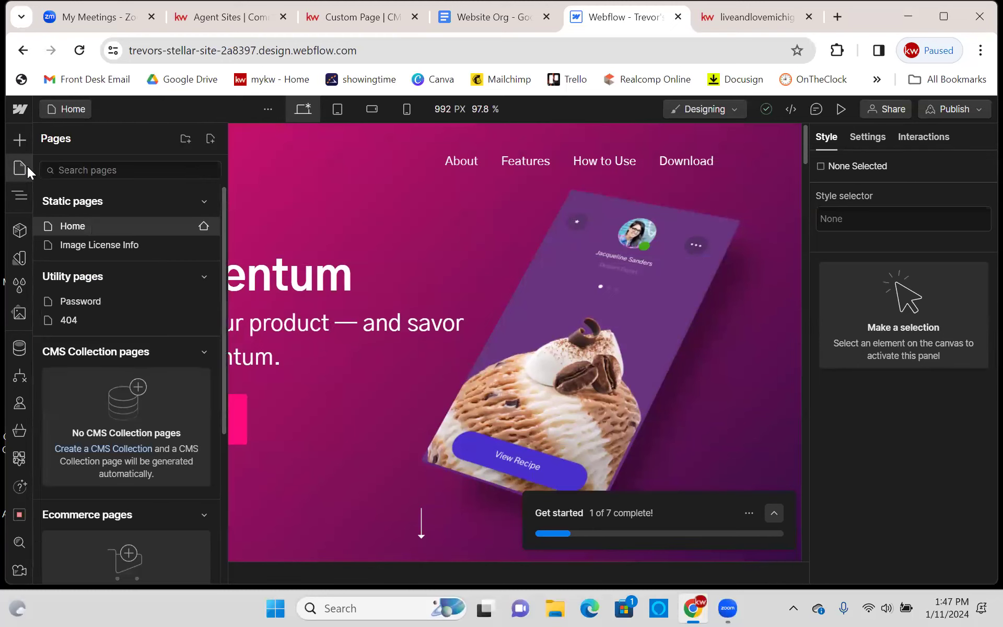
{"action": "left_click", "coordinate": [20, 140]}
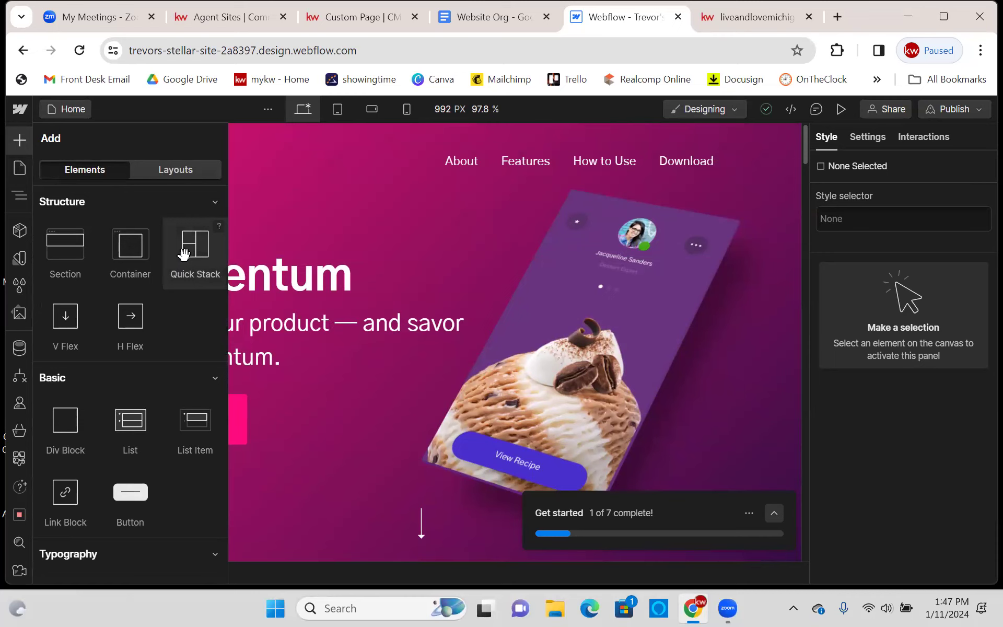
{"action": "scroll", "coordinate": [150, 263], "scroll_direction": "down", "scroll_amount": 20}
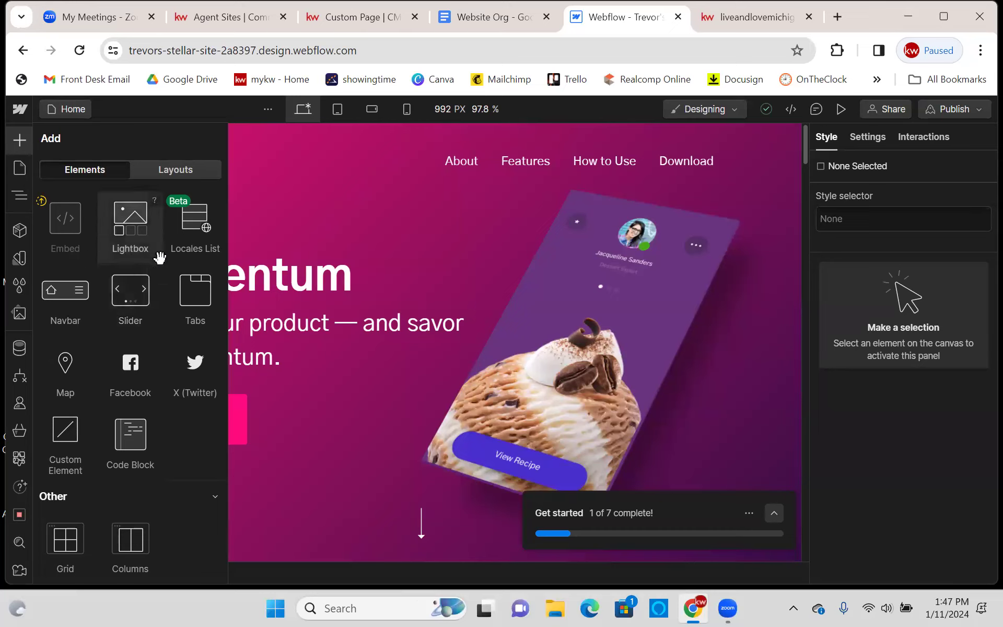
{"action": "scroll", "coordinate": [165, 402], "scroll_direction": "down", "scroll_amount": 5}
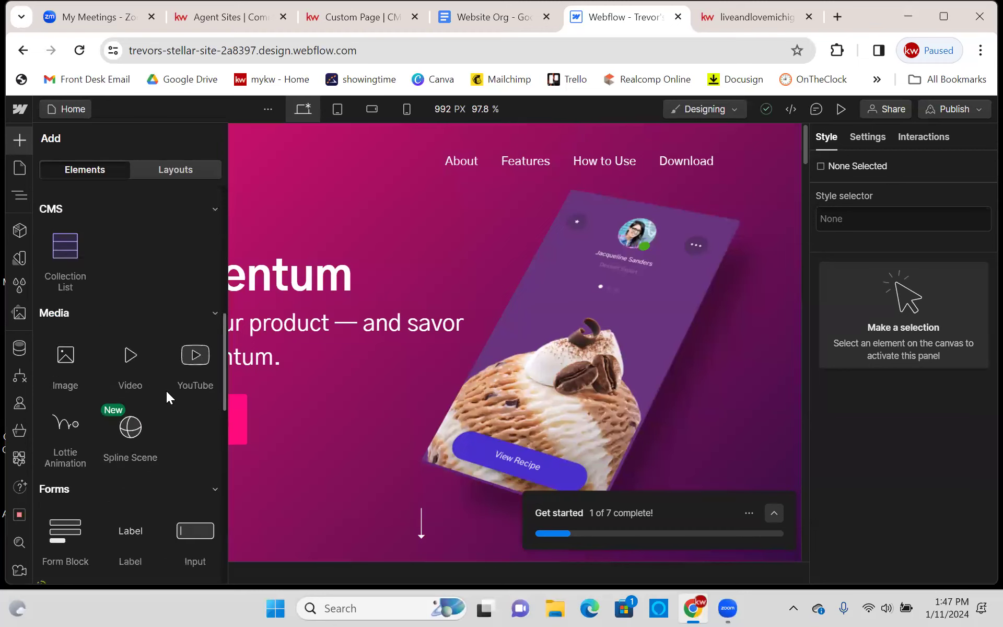
{"action": "scroll", "coordinate": [165, 390], "scroll_direction": "up", "scroll_amount": 10}
{"action": "left_click_drag", "start_coordinate": [55, 243], "coordinate": [393, 214]}
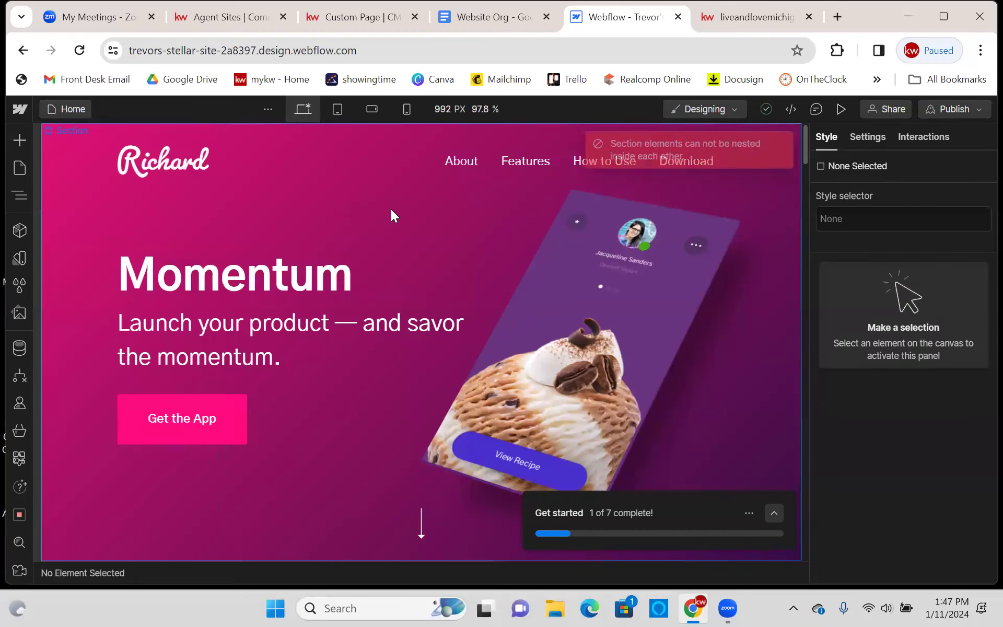
{"action": "left_click", "coordinate": [20, 141]}
{"action": "scroll", "coordinate": [135, 257], "scroll_direction": "down", "scroll_amount": 2}
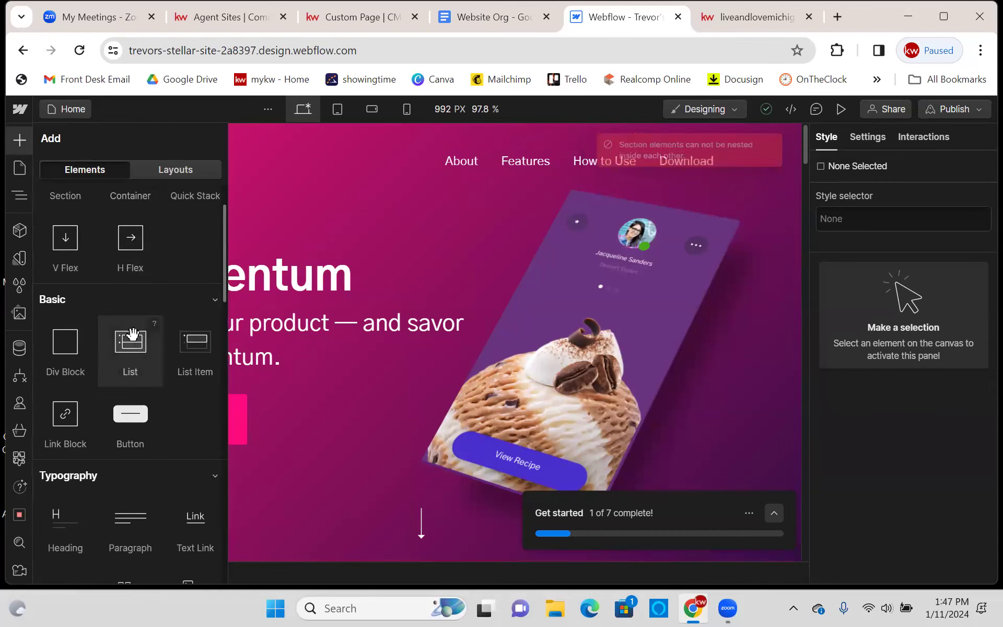
{"action": "scroll", "coordinate": [131, 334], "scroll_direction": "down", "scroll_amount": 2}
{"action": "scroll", "coordinate": [71, 339], "scroll_direction": "down", "scroll_amount": 2}
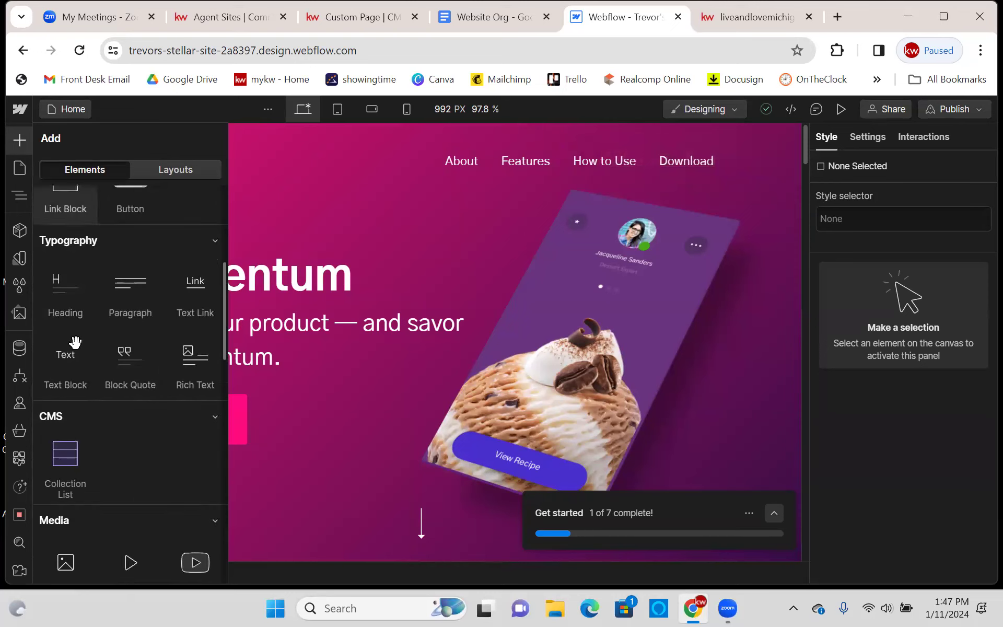
{"action": "scroll", "coordinate": [79, 337], "scroll_direction": "down", "scroll_amount": 6}
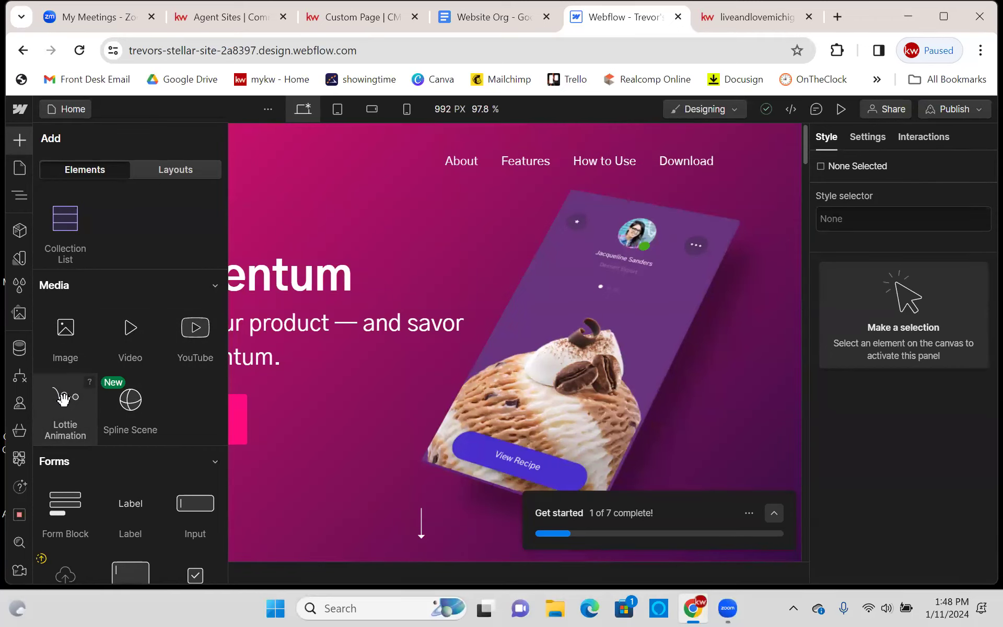
{"action": "scroll", "coordinate": [104, 366], "scroll_direction": "down", "scroll_amount": 3}
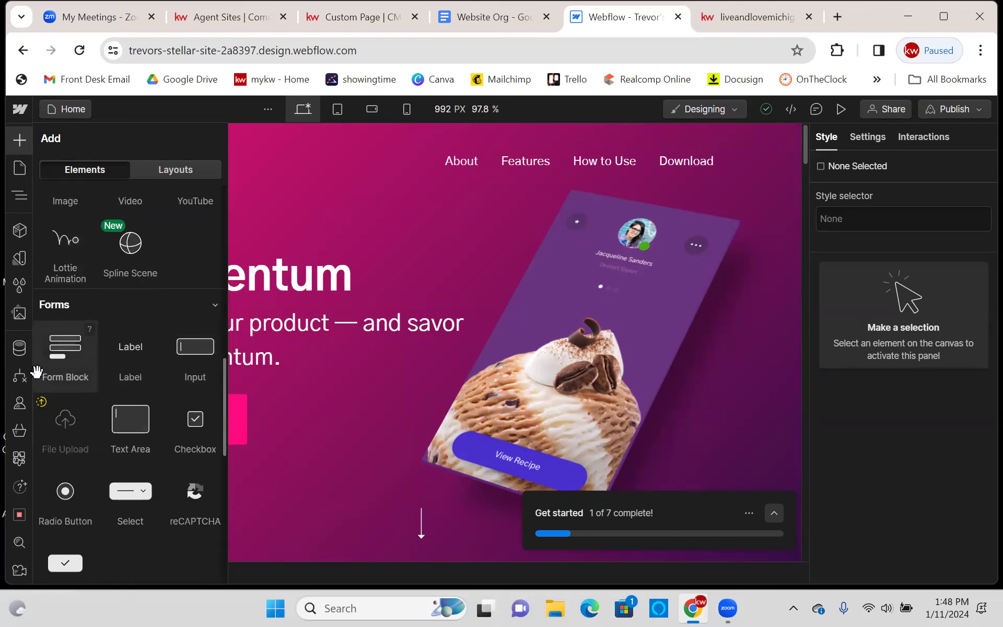
{"action": "scroll", "coordinate": [36, 372], "scroll_direction": "down", "scroll_amount": 4}
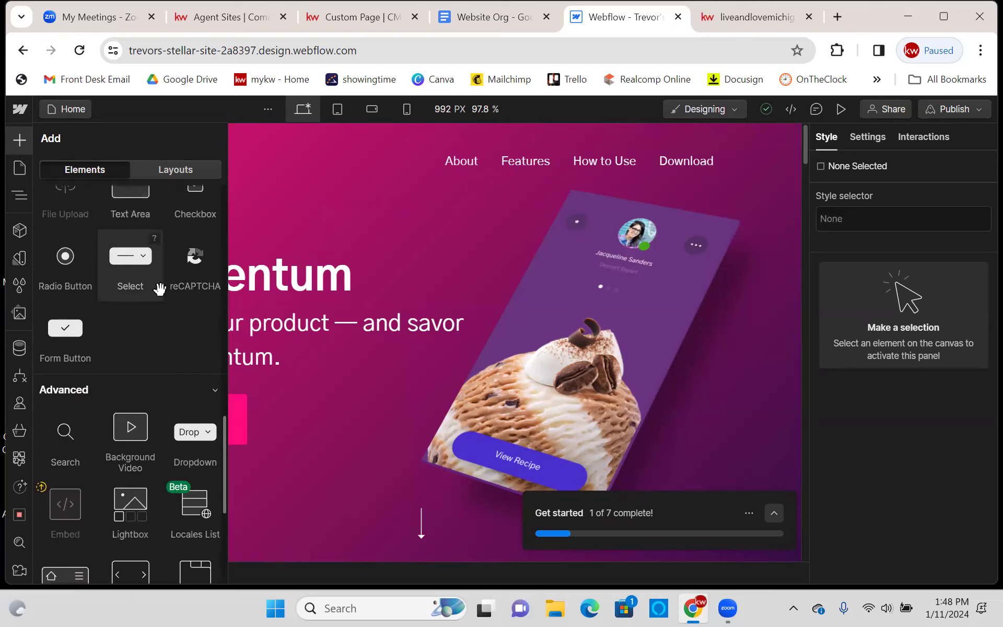
{"action": "scroll", "coordinate": [75, 268], "scroll_direction": "down", "scroll_amount": 3}
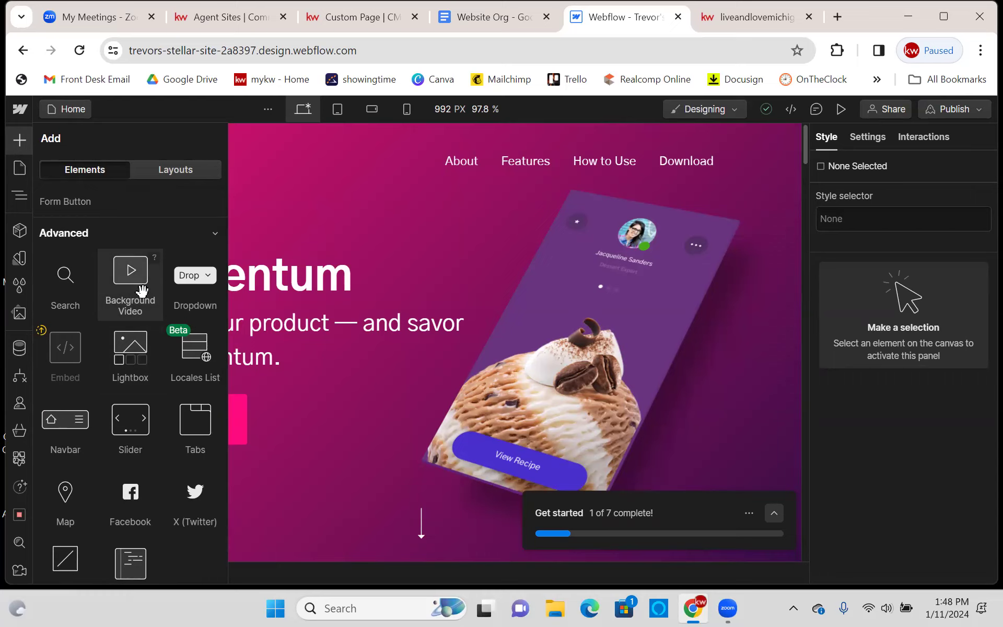
{"action": "scroll", "coordinate": [203, 277], "scroll_direction": "down", "scroll_amount": 2}
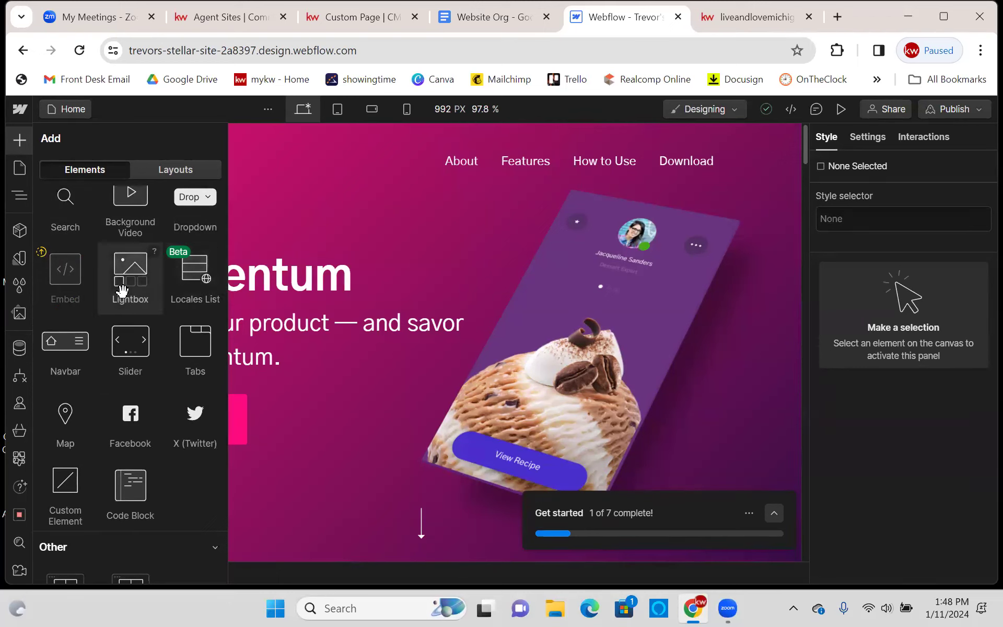
{"action": "scroll", "coordinate": [122, 290], "scroll_direction": "down", "scroll_amount": 1}
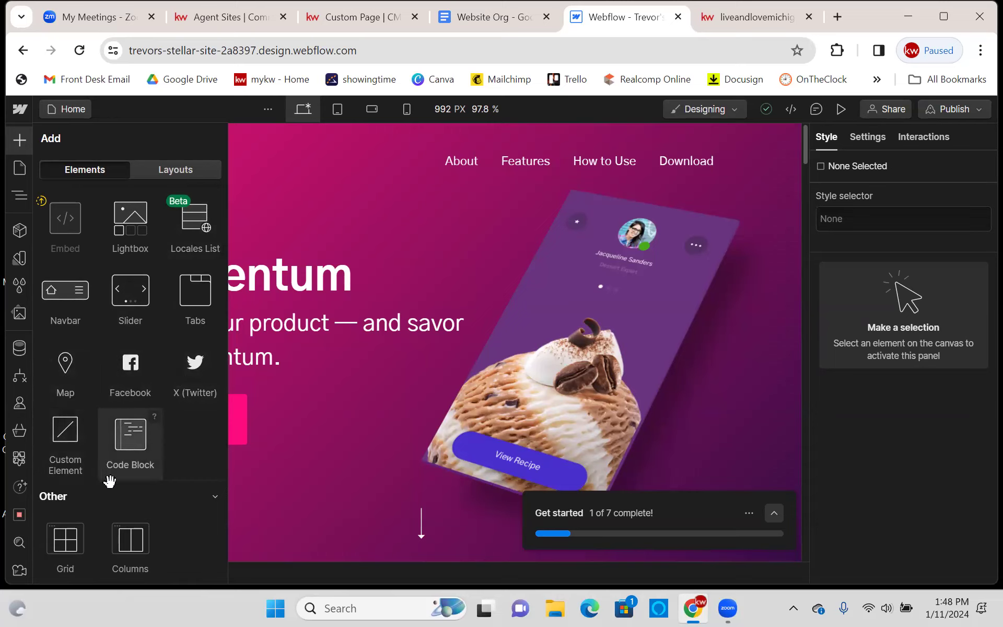
- Close the element library and inspect the Nav Inner and Get the App button style settings
{"action": "left_click", "coordinate": [272, 221]}
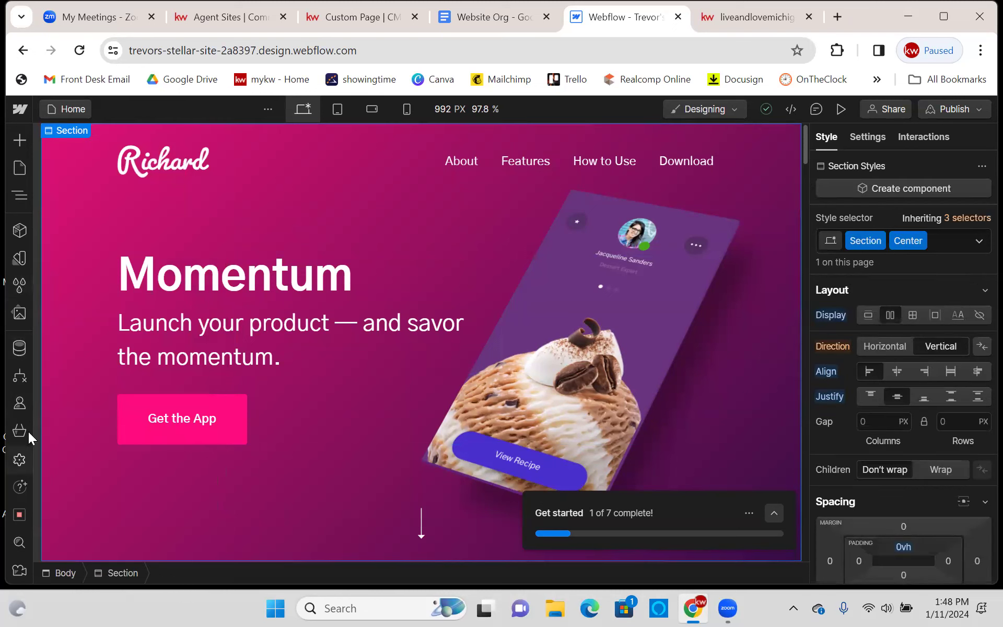
{"action": "left_click", "coordinate": [249, 174]}
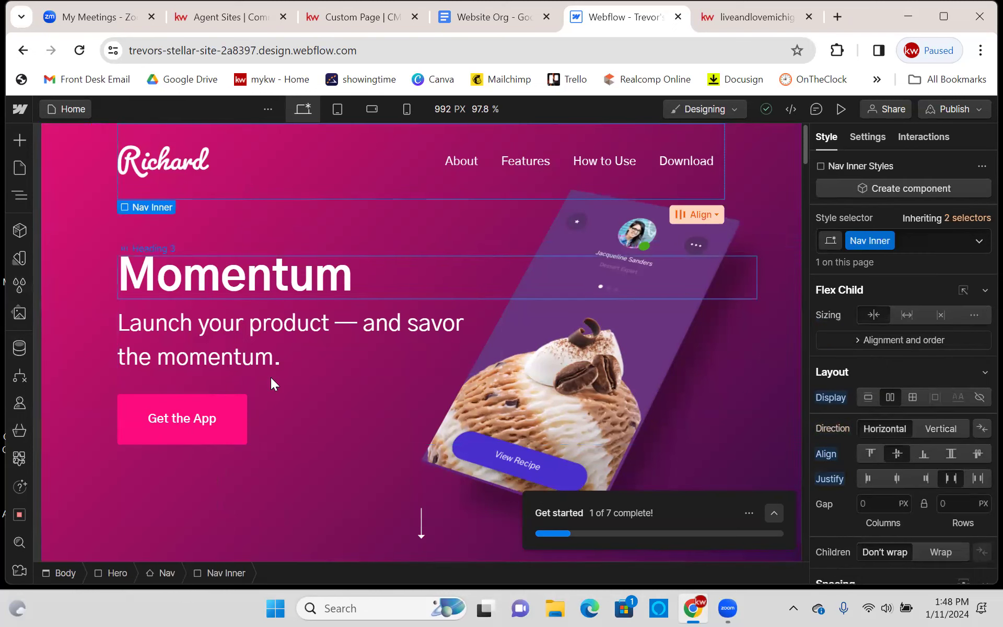
{"action": "left_click", "coordinate": [226, 441]}
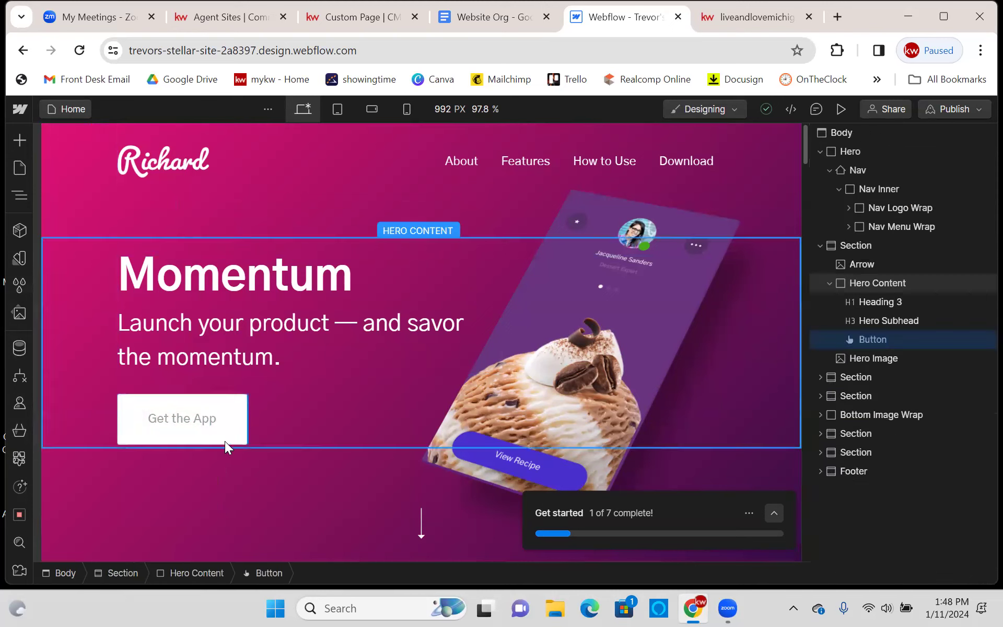
{"action": "left_click", "coordinate": [224, 441]}
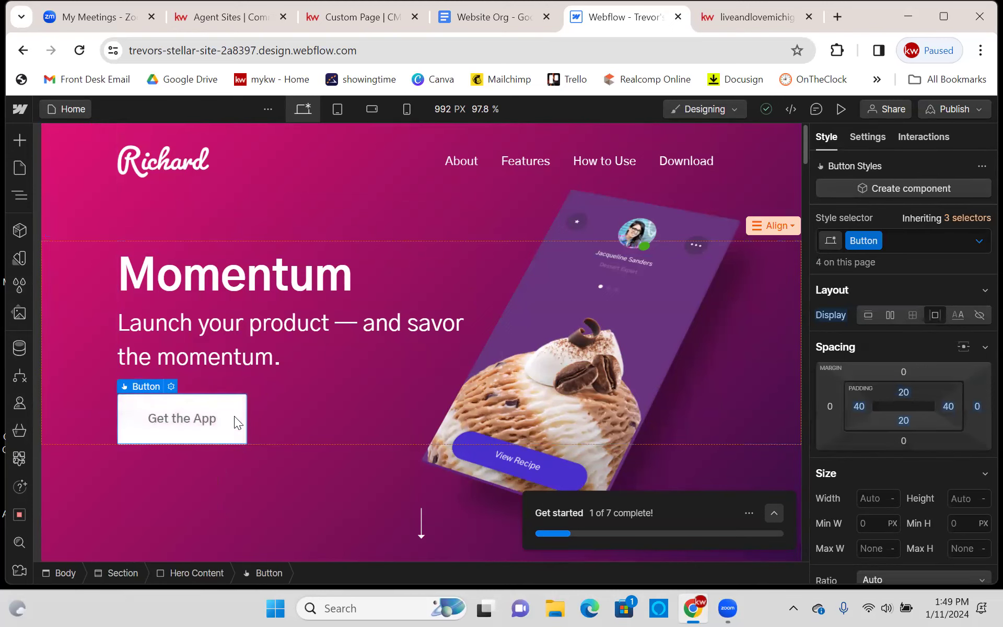
{"action": "scroll", "coordinate": [918, 305], "scroll_direction": "down", "scroll_amount": 5}
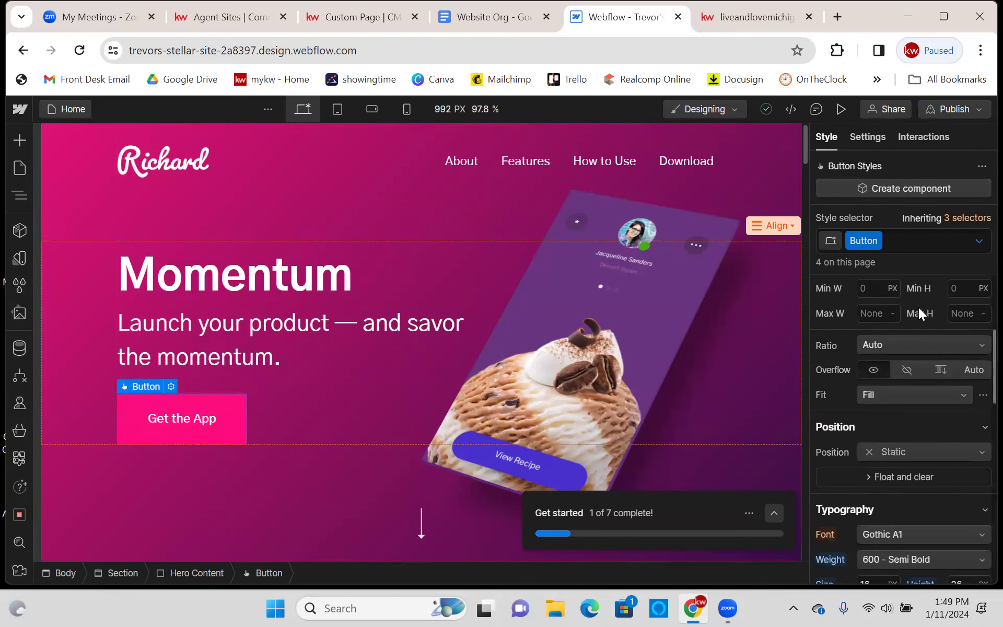
{"action": "scroll", "coordinate": [920, 310], "scroll_direction": "down", "scroll_amount": 6}
{"action": "scroll", "coordinate": [922, 310], "scroll_direction": "down", "scroll_amount": 7}
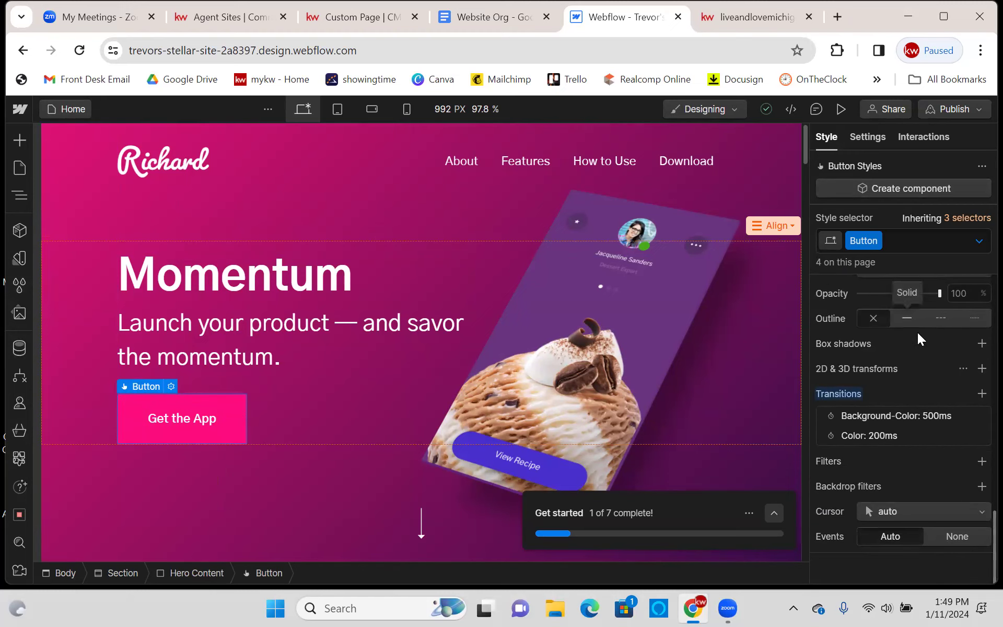
{"action": "scroll", "coordinate": [919, 337], "scroll_direction": "up", "scroll_amount": 5}
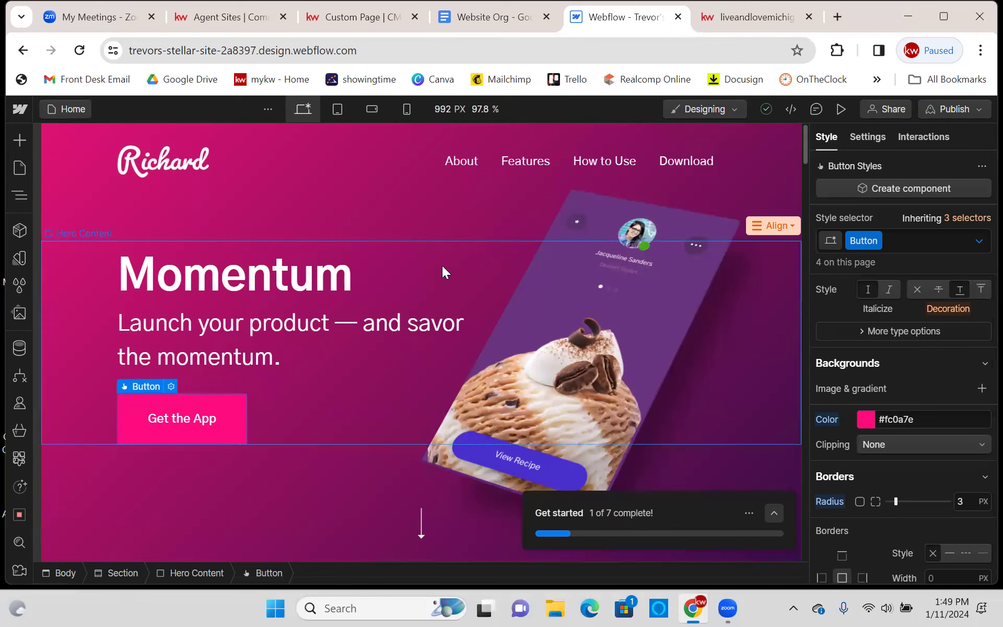
- Select the hero Section on the canvas
{"action": "left_click", "coordinate": [420, 222]}
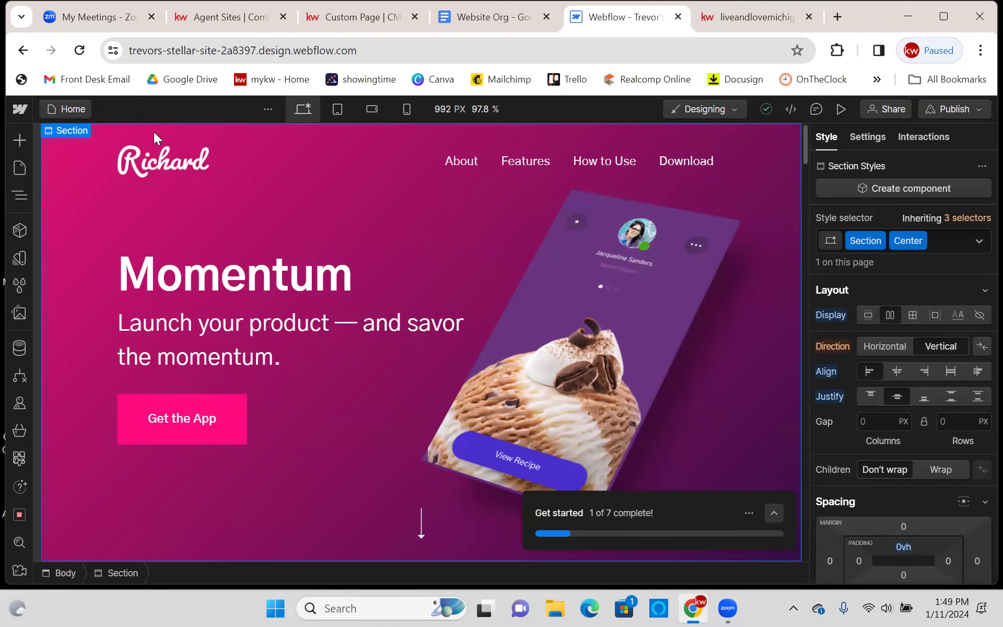
{"action": "scroll", "coordinate": [444, 243], "scroll_direction": "down", "scroll_amount": 20}
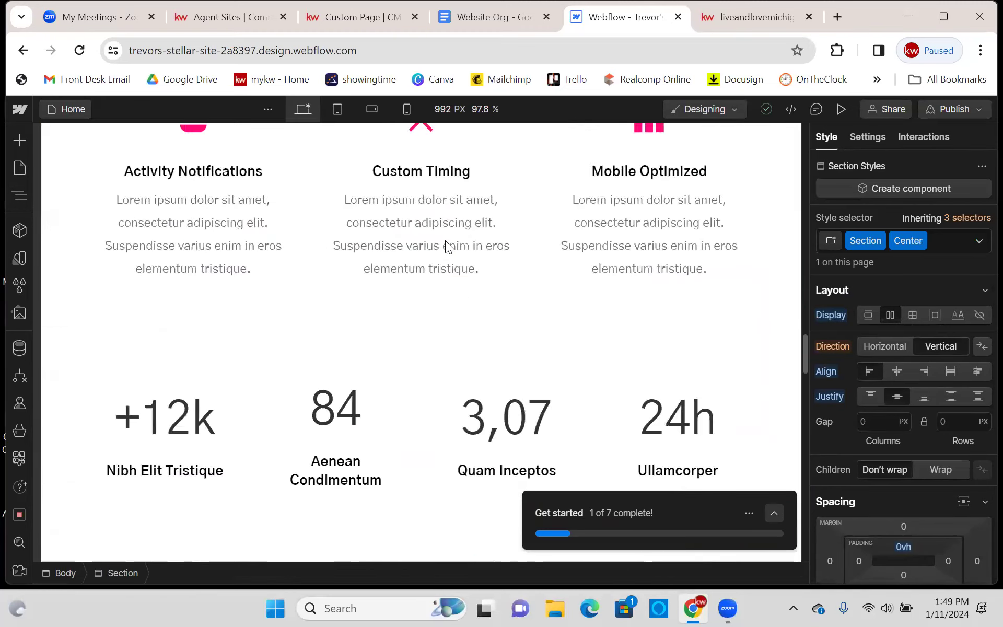
{"action": "scroll", "coordinate": [444, 245], "scroll_direction": "up", "scroll_amount": 20}
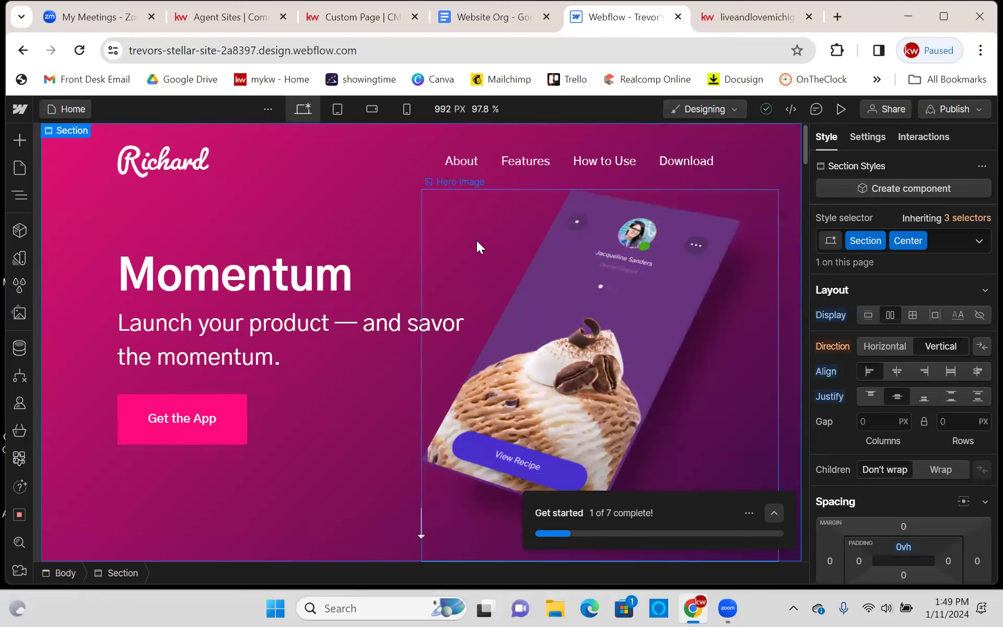
{"action": "left_click", "coordinate": [789, 109]}
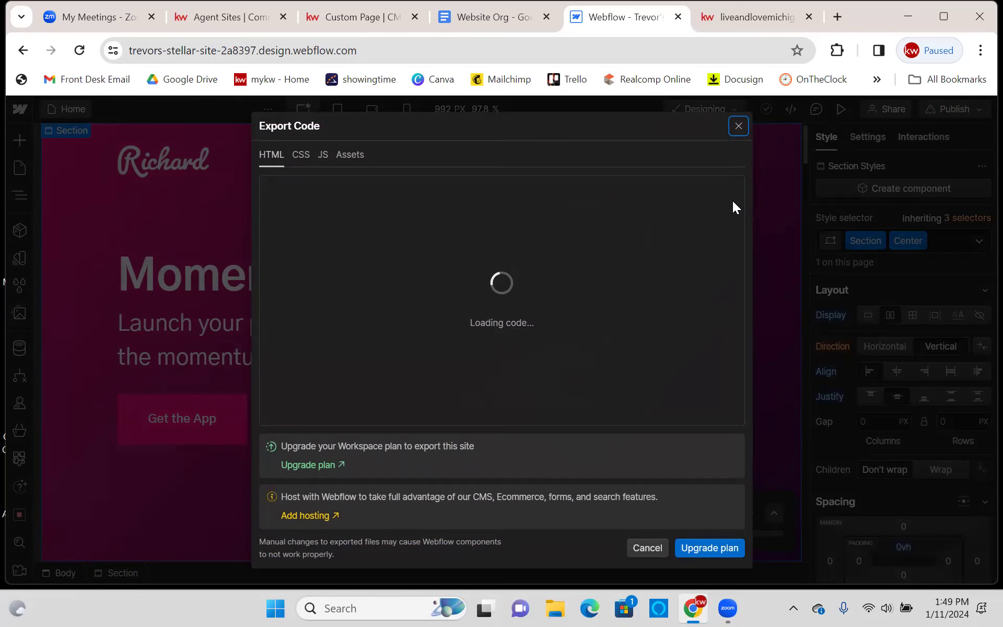
{"action": "scroll", "coordinate": [548, 294], "scroll_direction": "down", "scroll_amount": 20}
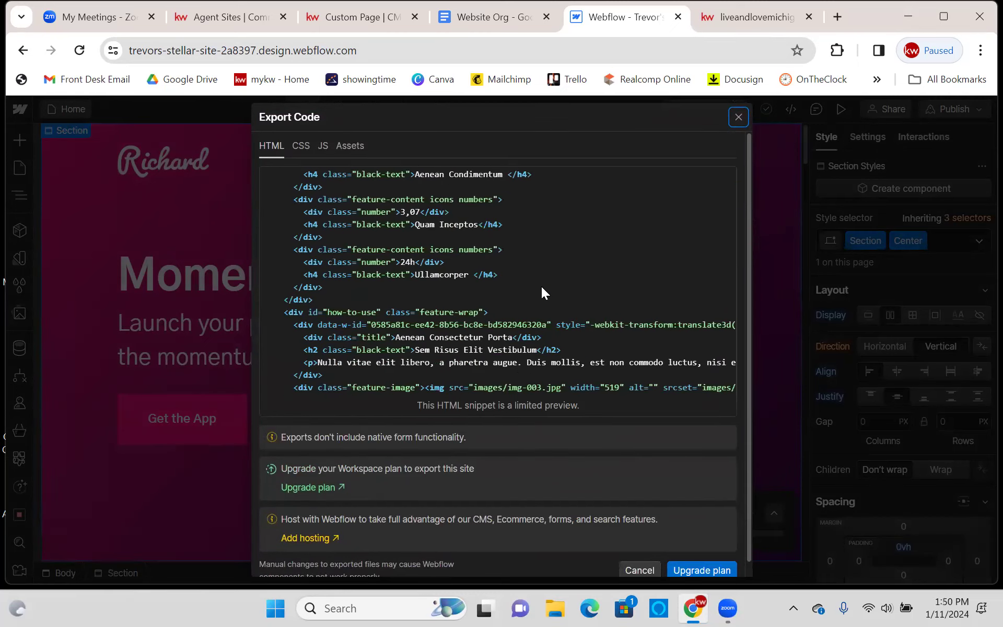
{"action": "scroll", "coordinate": [548, 297], "scroll_direction": "up", "scroll_amount": 20}
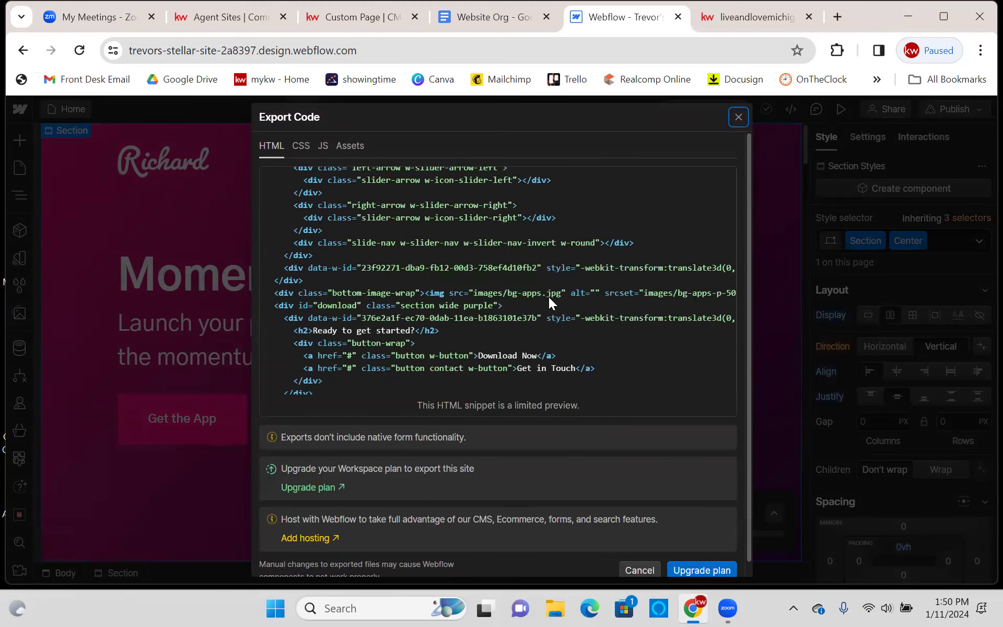
{"action": "left_click", "coordinate": [272, 178]}
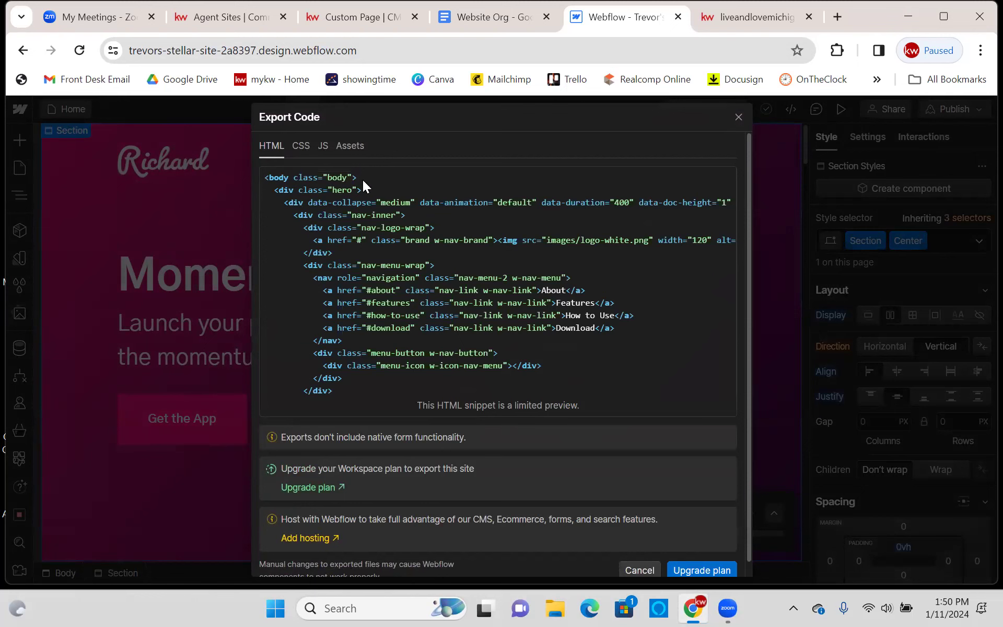
{"action": "left_click", "coordinate": [741, 10]}
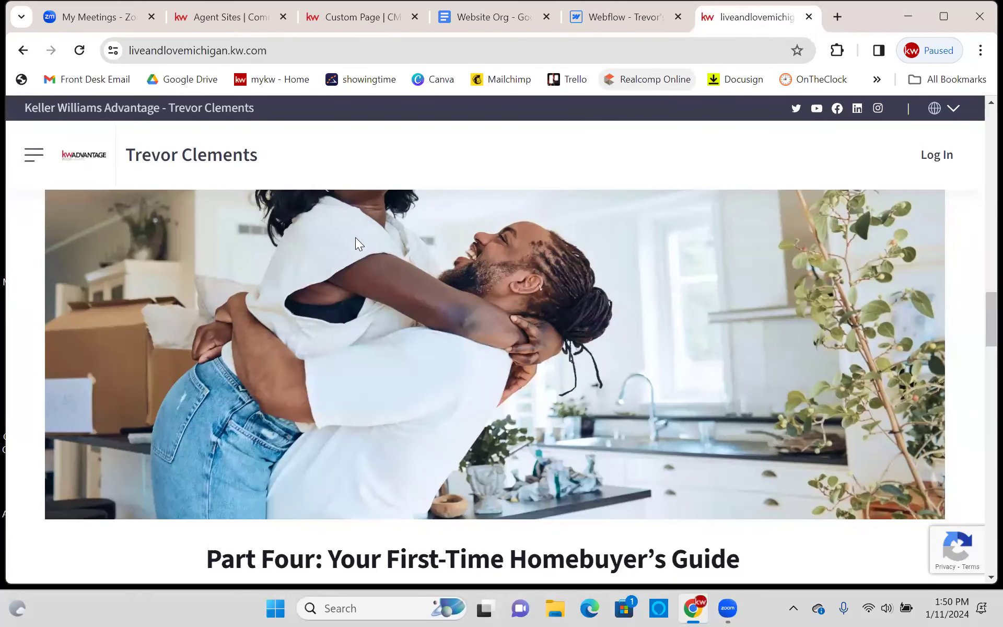
{"action": "left_click", "coordinate": [361, 17]}
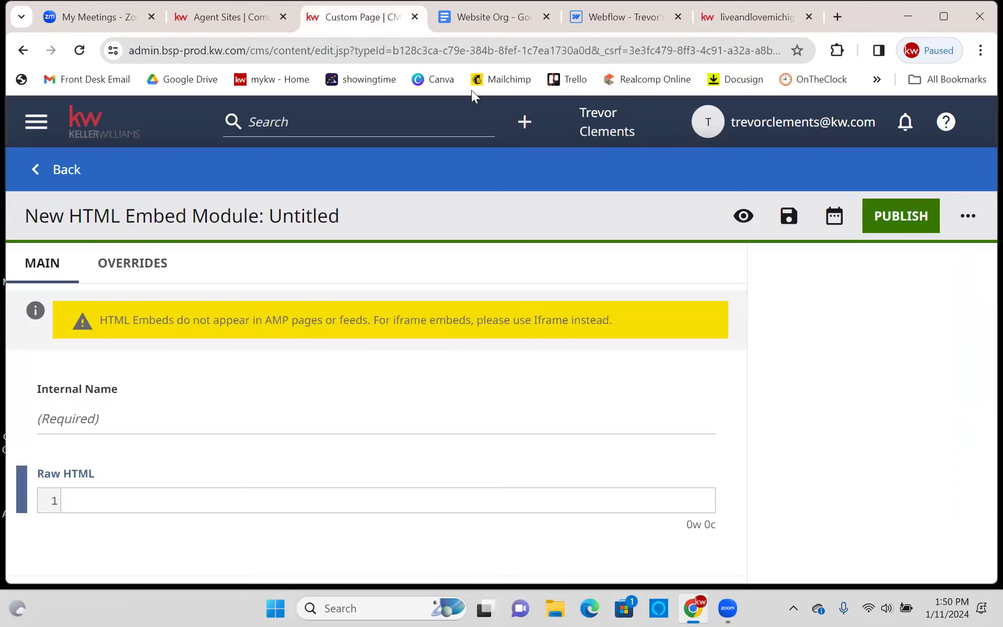
{"action": "left_click", "coordinate": [635, 20]}
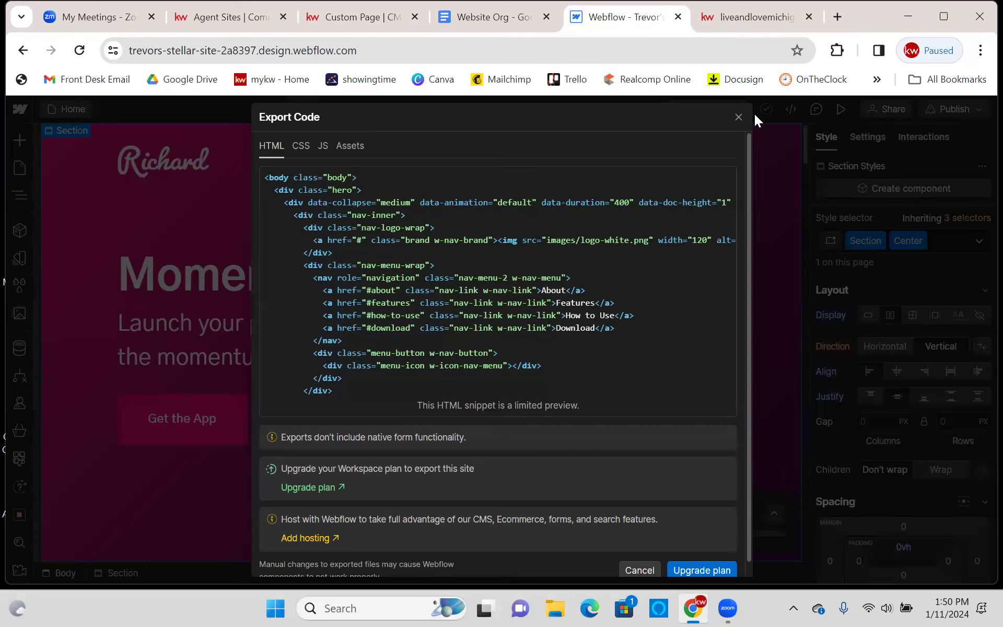
{"action": "left_click", "coordinate": [738, 116]}
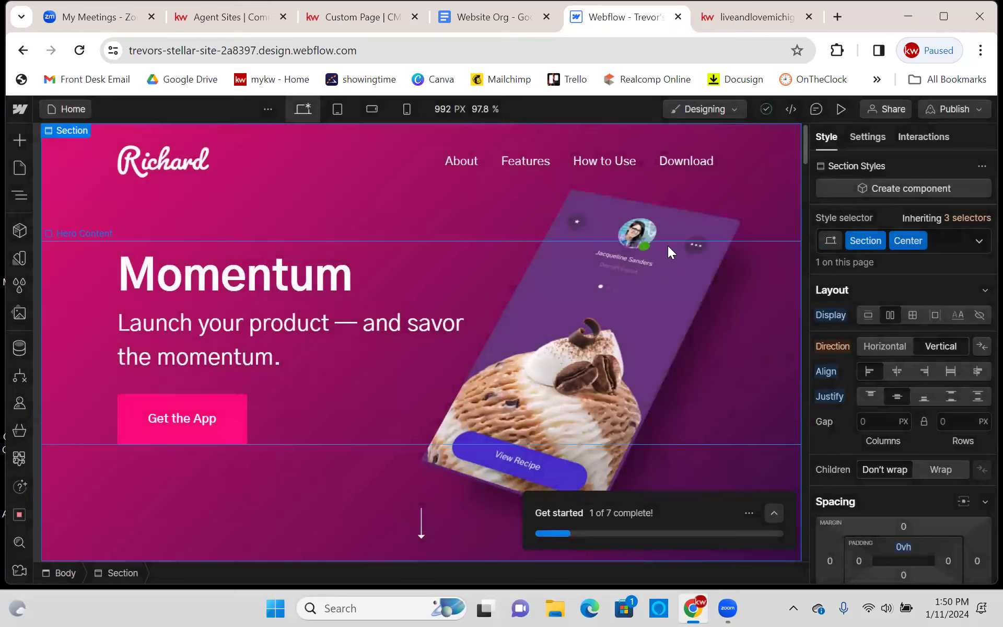
{"action": "scroll", "coordinate": [667, 245], "scroll_direction": "down", "scroll_amount": 3}
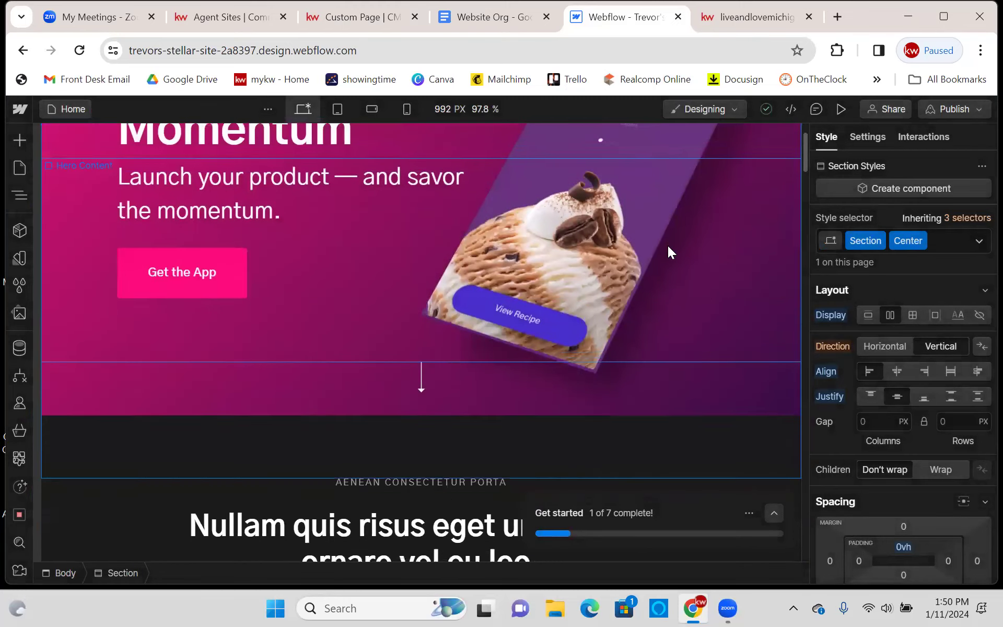
{"action": "left_click", "coordinate": [791, 109]}
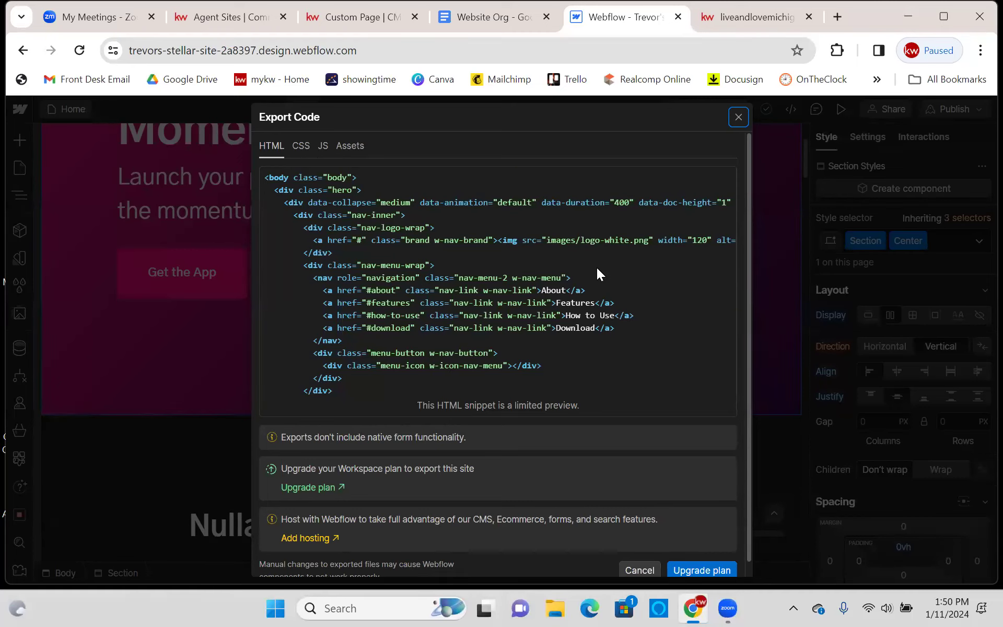
{"action": "scroll", "coordinate": [598, 268], "scroll_direction": "down", "scroll_amount": 15}
{"action": "scroll", "coordinate": [617, 273], "scroll_direction": "down", "scroll_amount": 5}
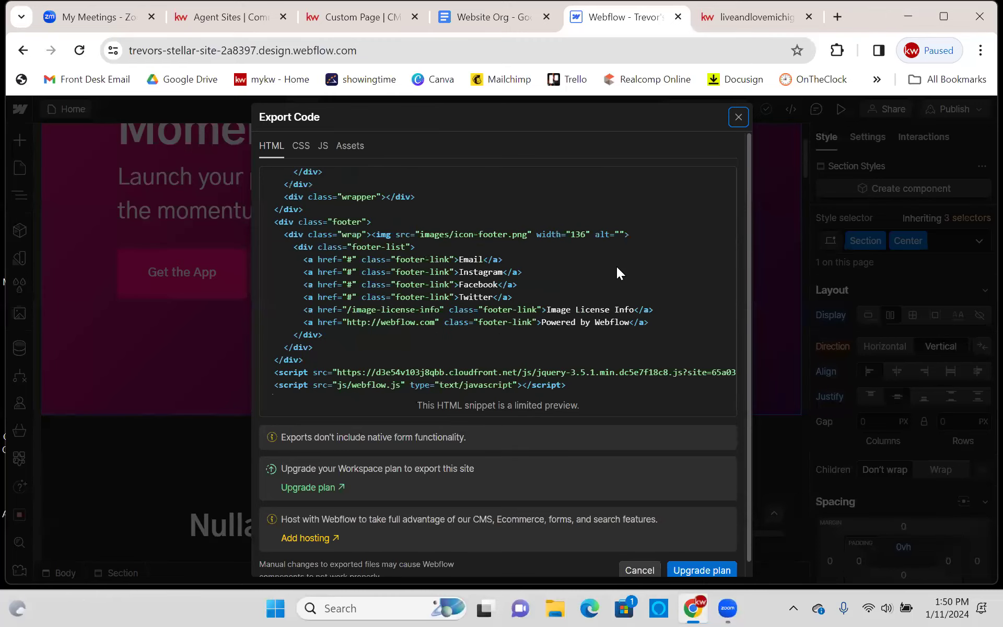
{"action": "scroll", "coordinate": [617, 303], "scroll_direction": "up", "scroll_amount": 20}
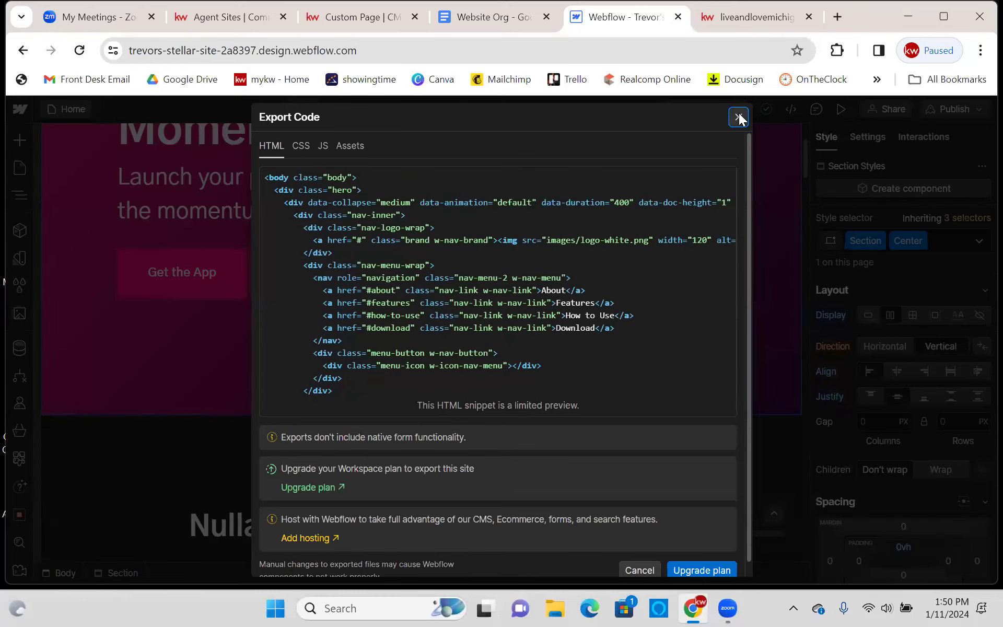
{"action": "left_click", "coordinate": [738, 116]}
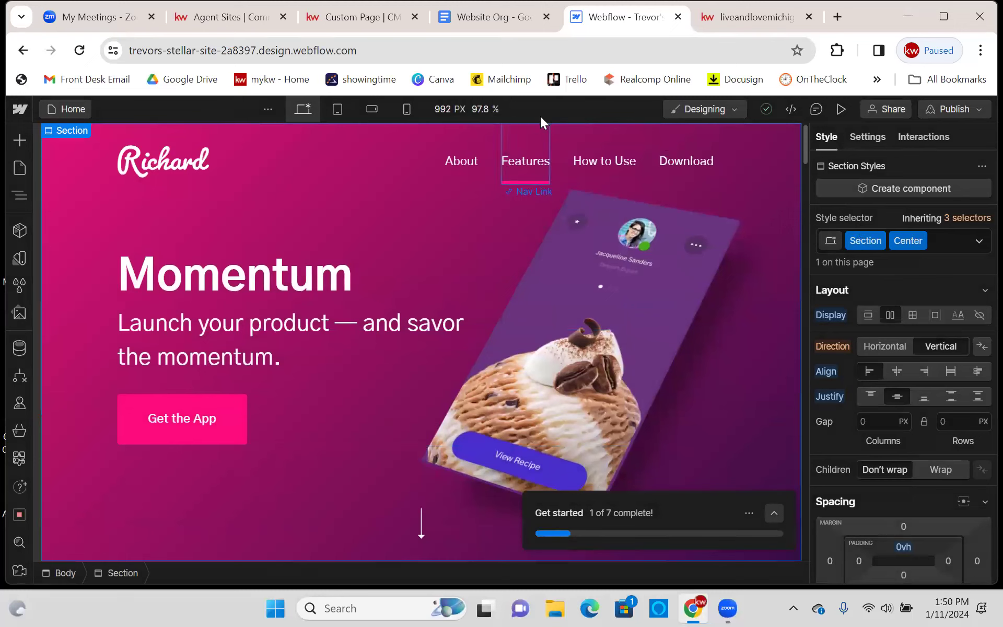
- Switch to the Custom Page CMS tab's HTML Embed Module editor, then start a new browser tab
{"action": "left_click", "coordinate": [344, 17]}
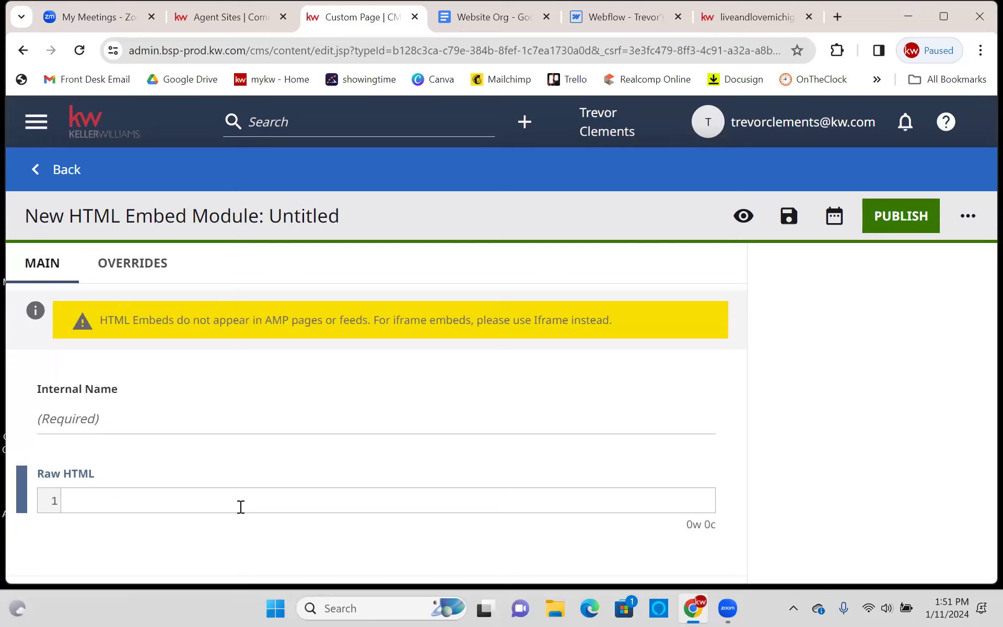
{"action": "left_click", "coordinate": [248, 442]}
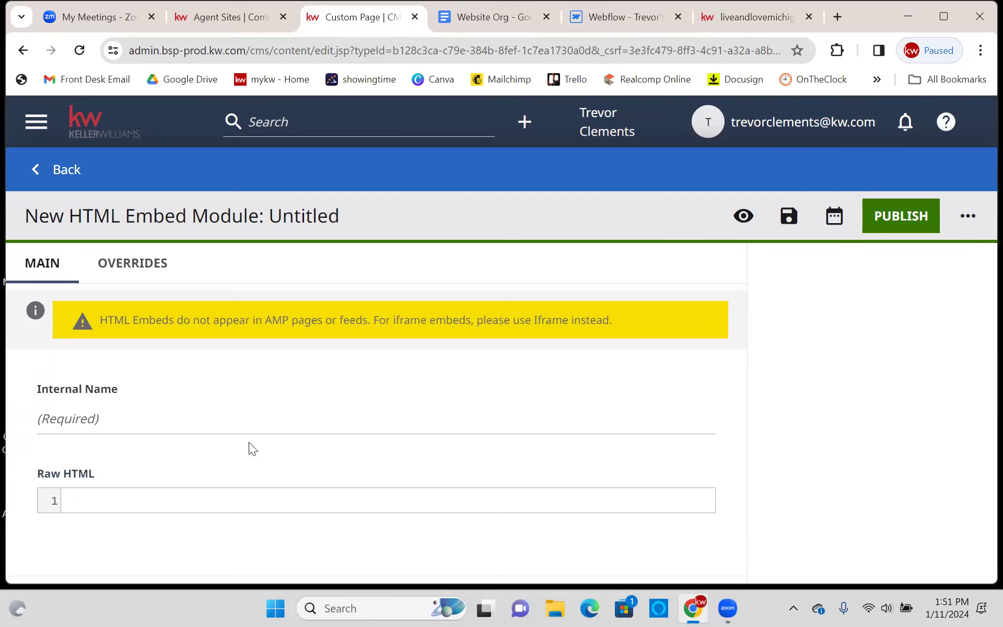
{"action": "left_click", "coordinate": [835, 15]}
- Load google.com in the new tab, then return to the Custom Page editor tab
{"action": "type", "text": "google."}
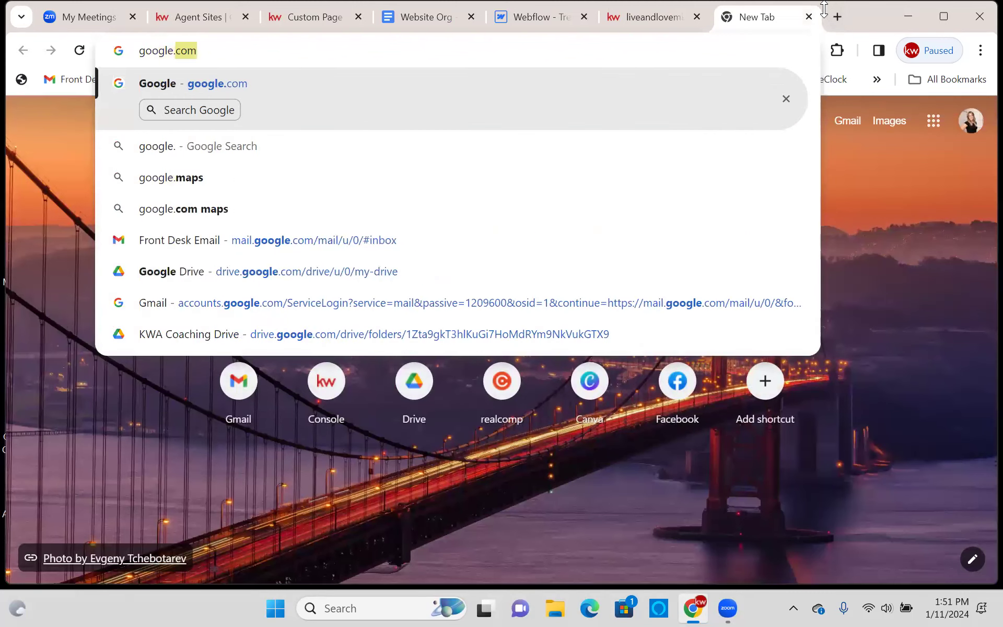
{"action": "key", "text": "Return"}
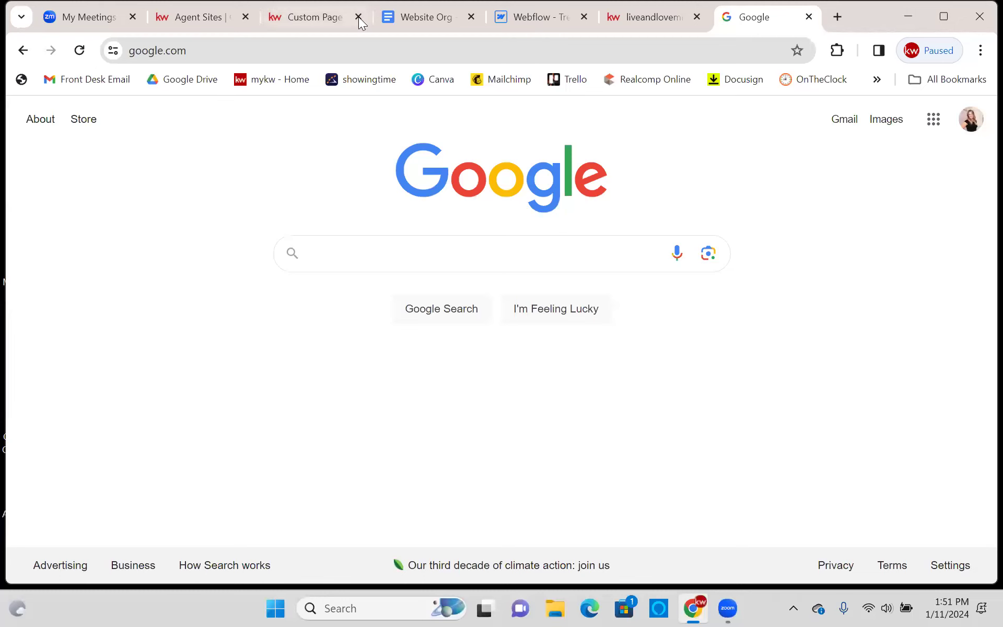
{"action": "left_click", "coordinate": [307, 17]}
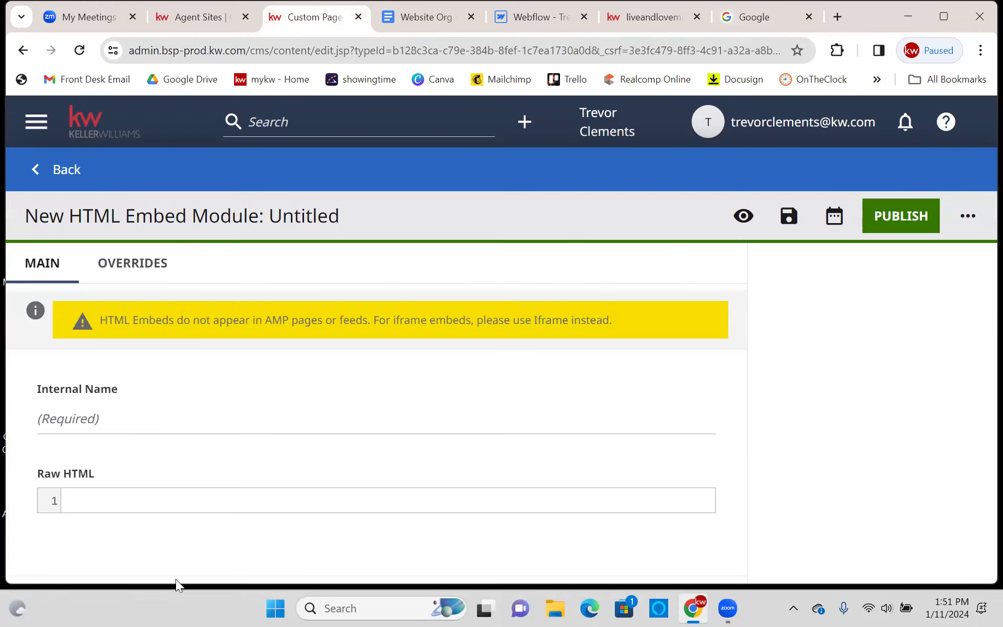
- Back on the Testing page, set the HTML Embed's Shared module to HTML Mortgage Calculator
{"action": "left_click", "coordinate": [166, 419]}
{"action": "left_click", "coordinate": [197, 384]}
{"action": "left_click", "coordinate": [34, 170]}
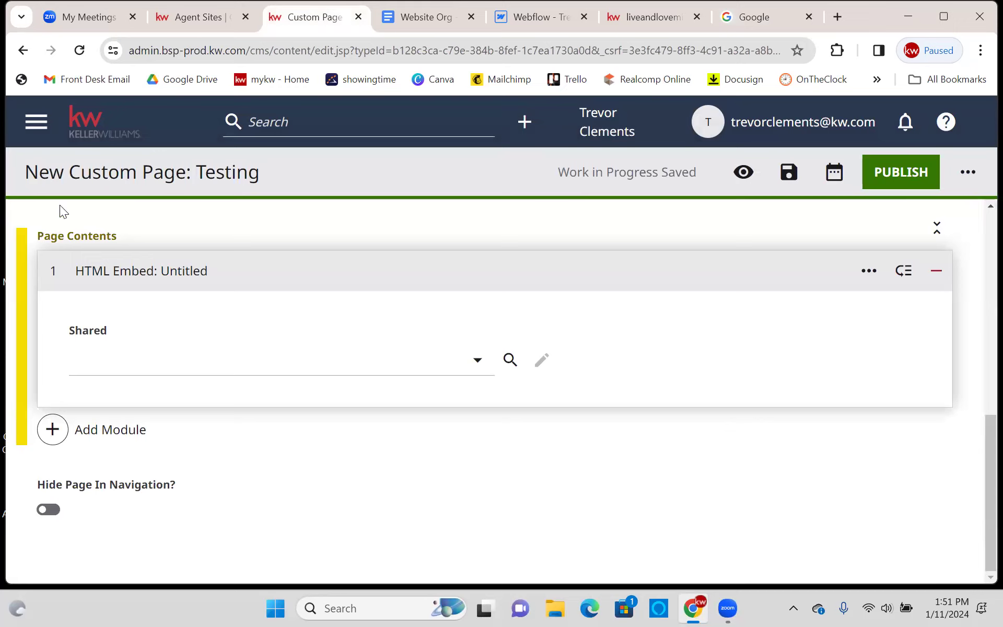
{"action": "left_click", "coordinate": [209, 362]}
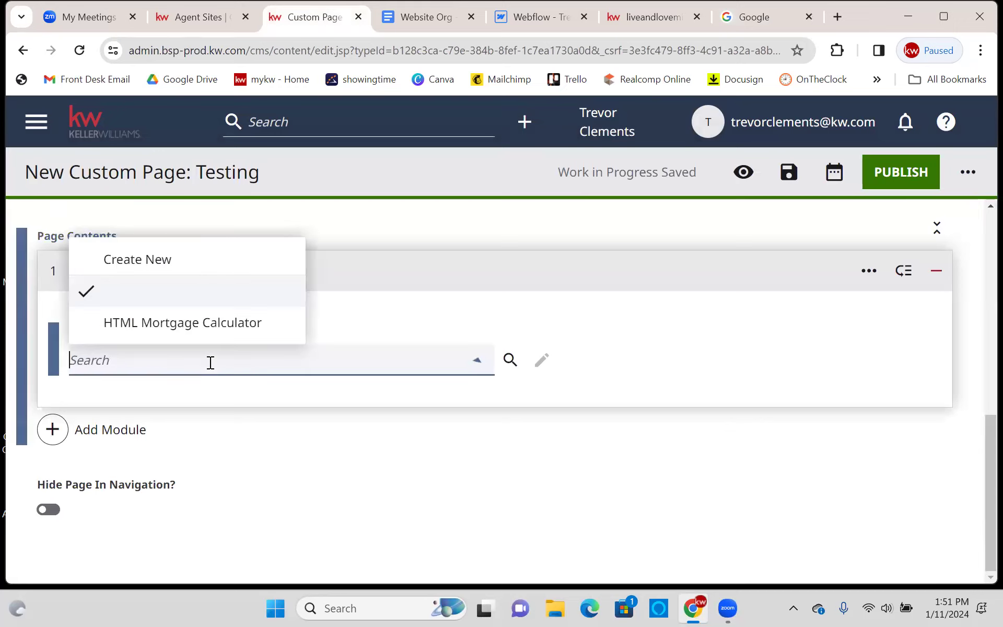
{"action": "left_click", "coordinate": [186, 328]}
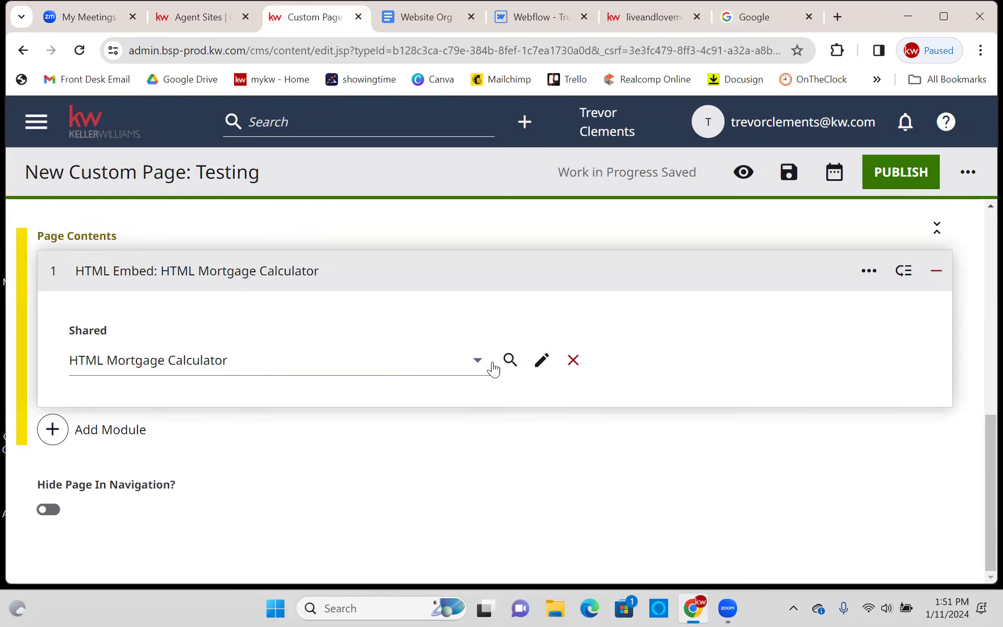
{"action": "scroll", "coordinate": [488, 366], "scroll_direction": "up", "scroll_amount": 5}
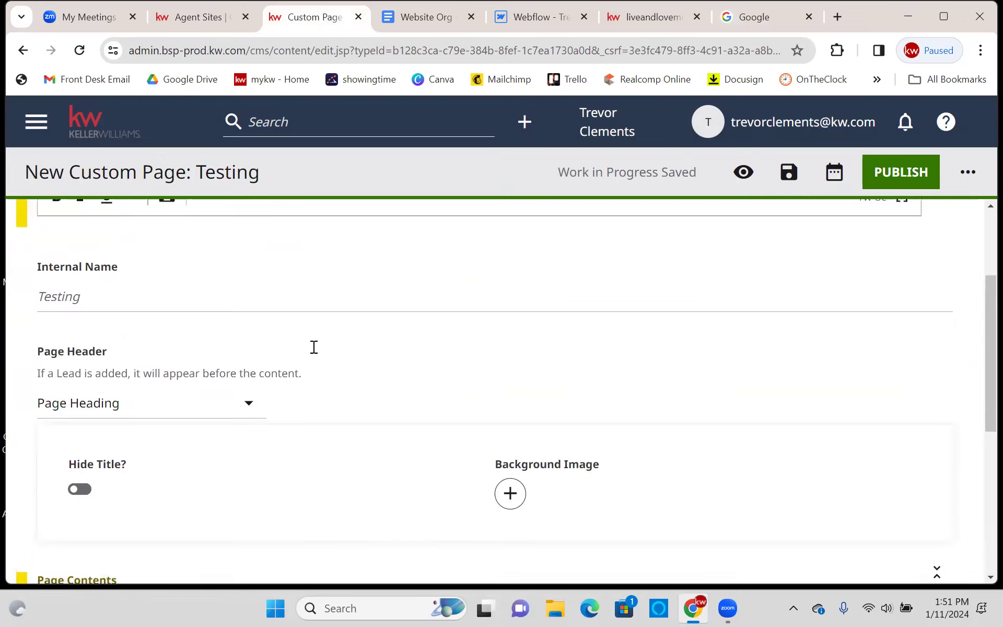
{"action": "scroll", "coordinate": [314, 346], "scroll_direction": "down", "scroll_amount": 5}
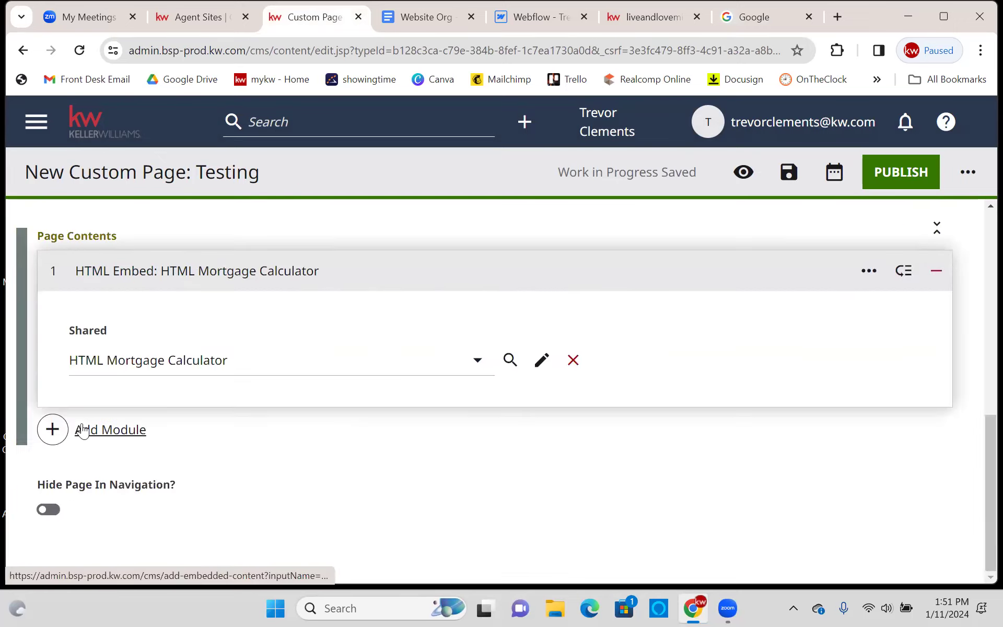
{"action": "left_click", "coordinate": [83, 429]}
{"action": "left_click", "coordinate": [967, 197]}
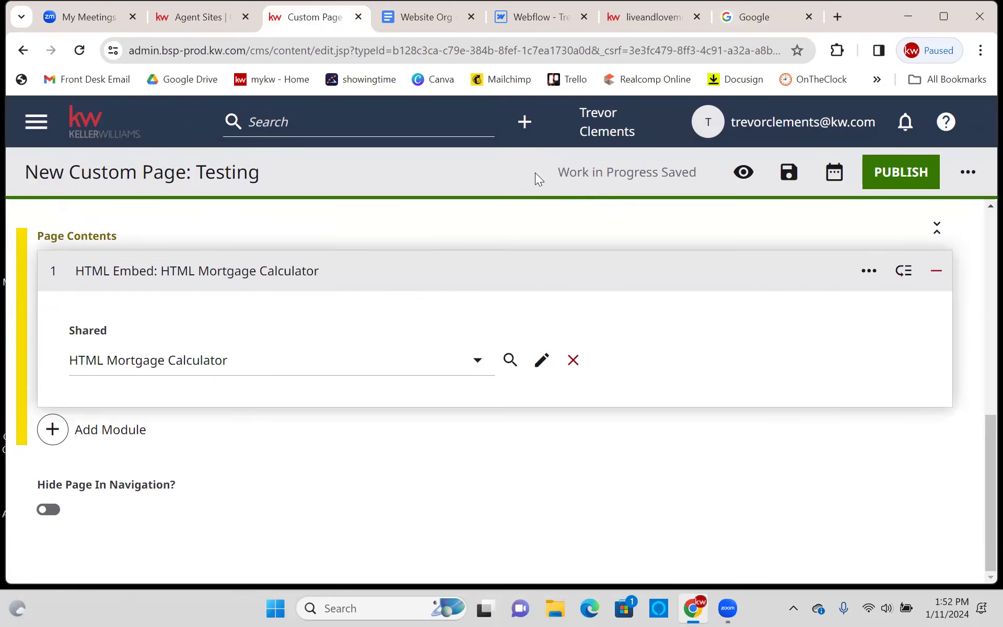
{"action": "left_click", "coordinate": [524, 121]}
{"action": "scroll", "coordinate": [611, 337], "scroll_direction": "down", "scroll_amount": 2}
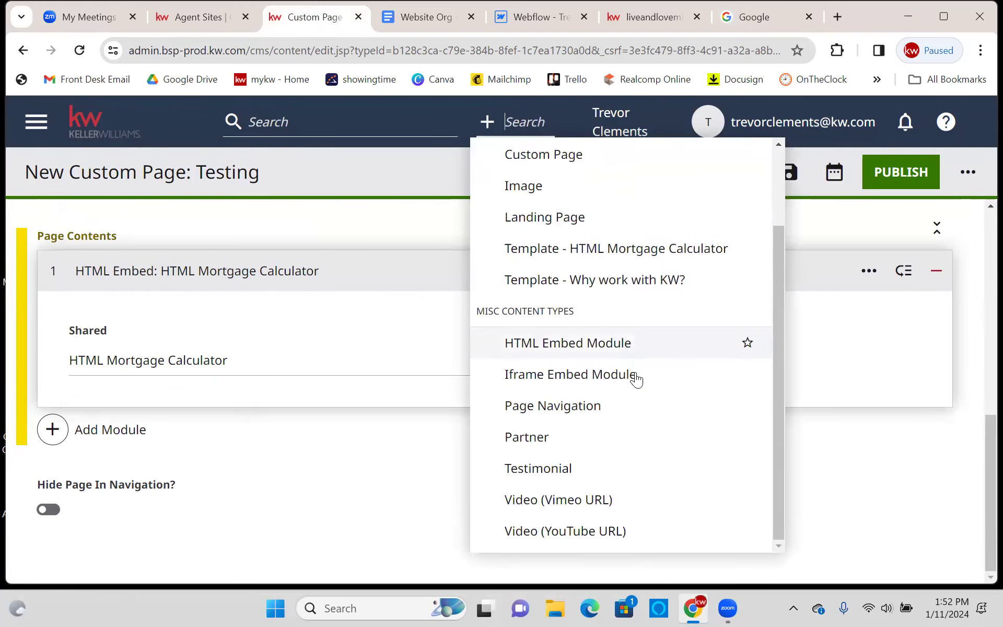
{"action": "scroll", "coordinate": [684, 384], "scroll_direction": "up", "scroll_amount": 3}
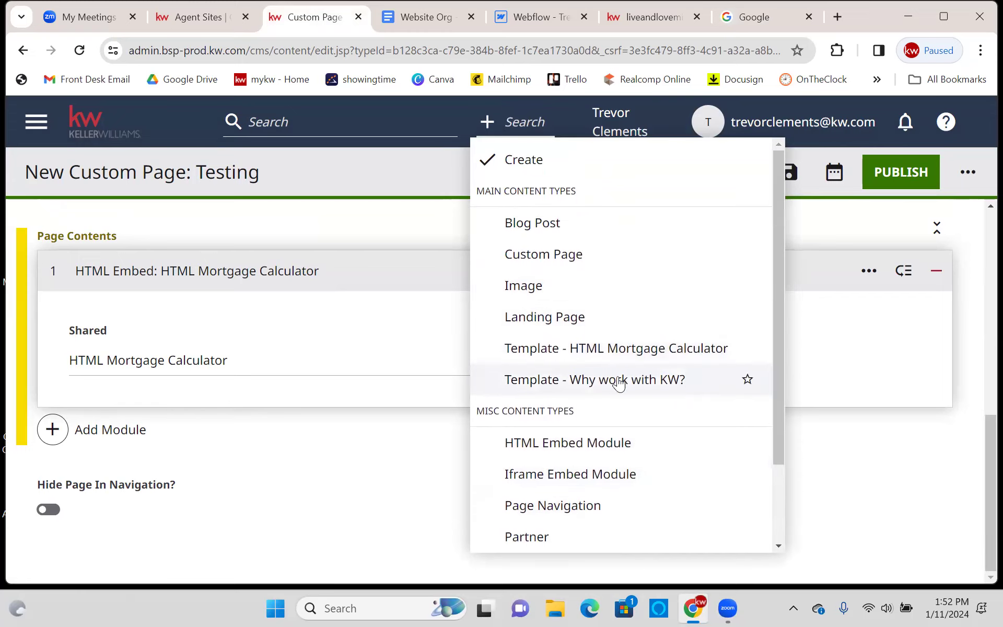
{"action": "scroll", "coordinate": [619, 383], "scroll_direction": "down", "scroll_amount": 2}
{"action": "scroll", "coordinate": [618, 382], "scroll_direction": "up", "scroll_amount": 2}
{"action": "scroll", "coordinate": [617, 383], "scroll_direction": "down", "scroll_amount": 2}
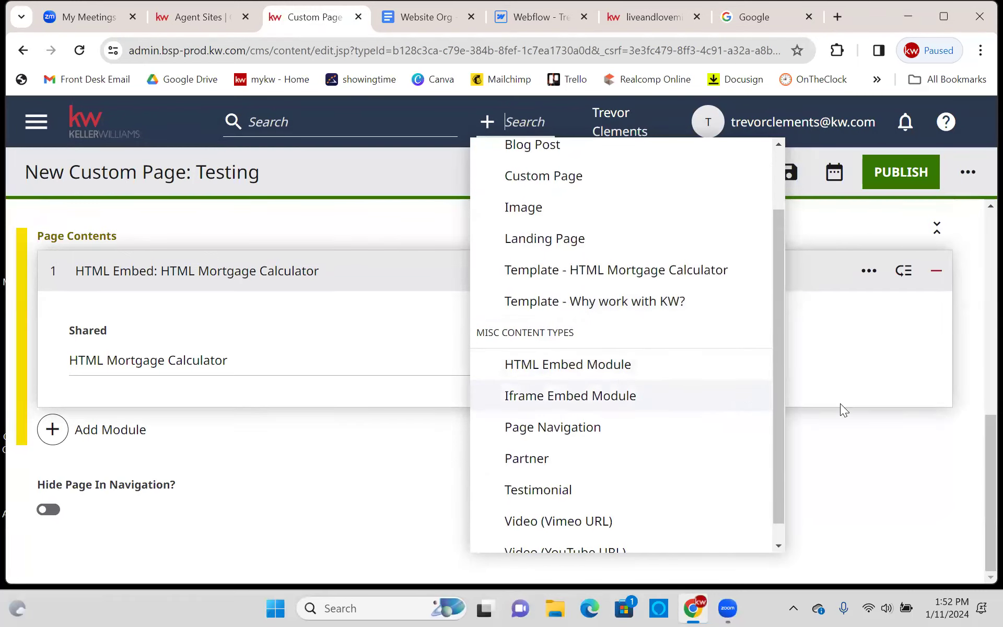
{"action": "left_click", "coordinate": [860, 462]}
{"action": "scroll", "coordinate": [806, 459], "scroll_direction": "up", "scroll_amount": 5}
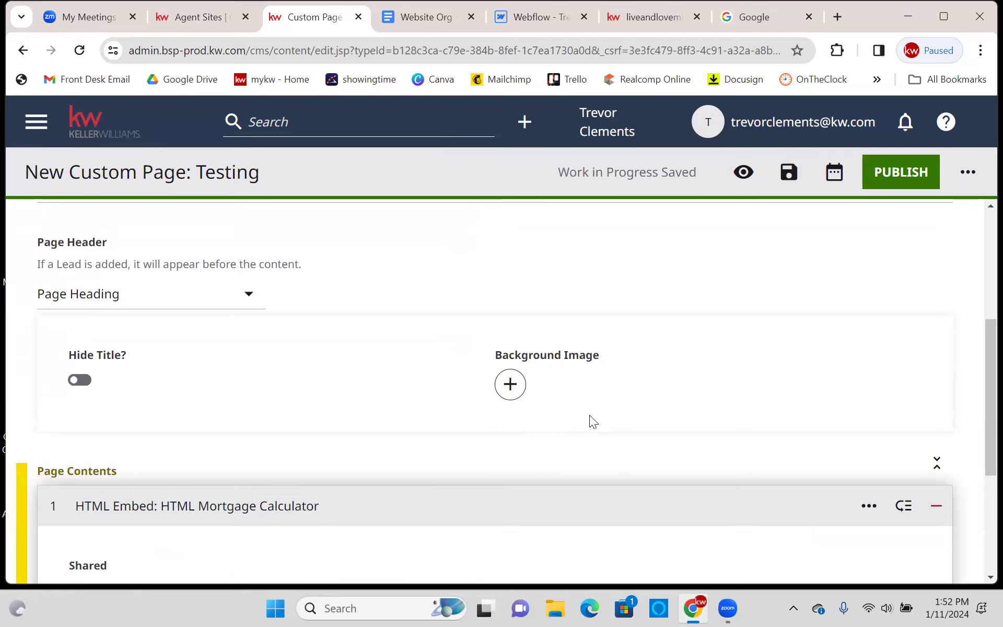
{"action": "scroll", "coordinate": [546, 387], "scroll_direction": "down", "scroll_amount": 5}
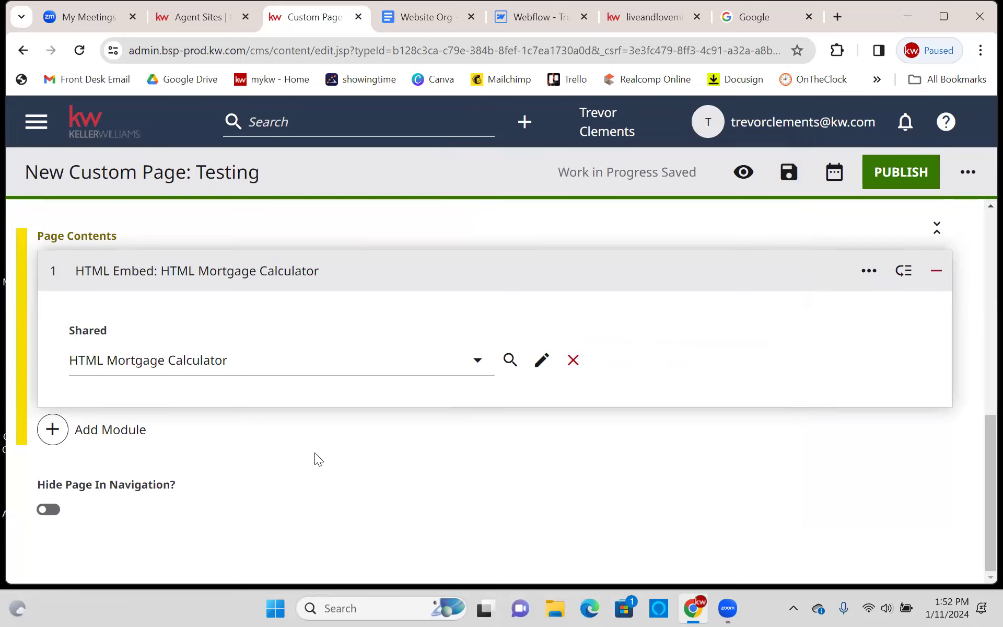
- Reopen the HTML Embed's Shared dropdown several times, keeping HTML Mortgage Calculator selected
{"action": "left_click", "coordinate": [242, 364]}
{"action": "left_click", "coordinate": [221, 323]}
{"action": "scroll", "coordinate": [491, 477], "scroll_direction": "up", "scroll_amount": 5}
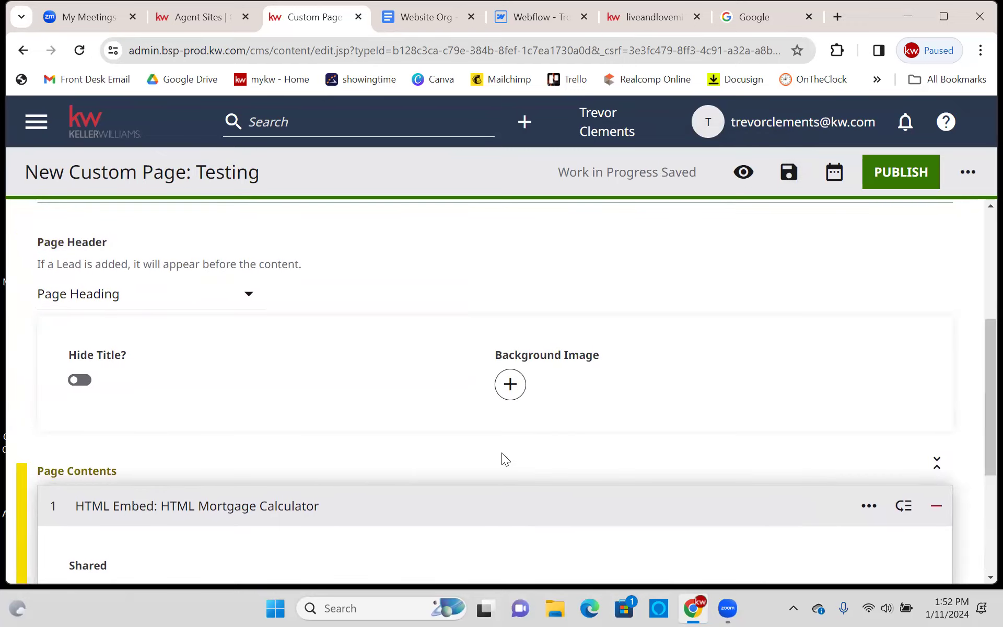
{"action": "scroll", "coordinate": [508, 461], "scroll_direction": "down", "scroll_amount": 5}
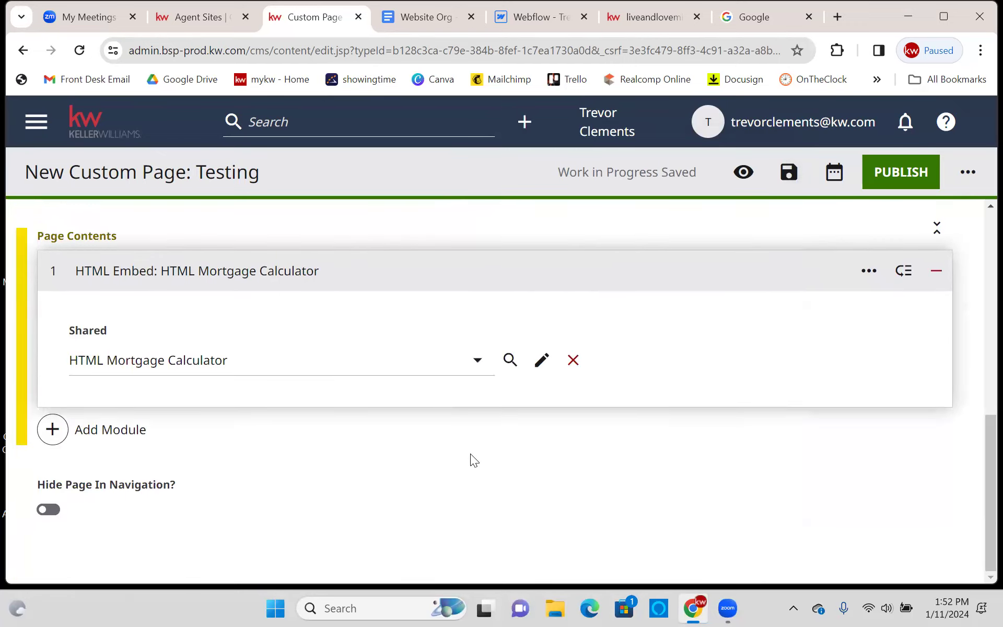
{"action": "left_click", "coordinate": [217, 355]}
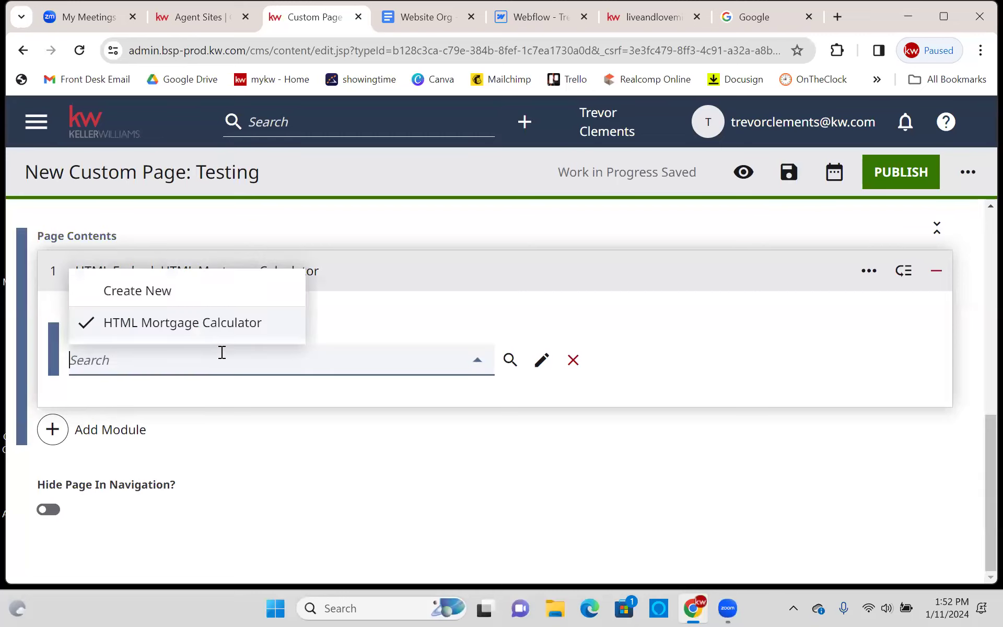
{"action": "left_click", "coordinate": [385, 486]}
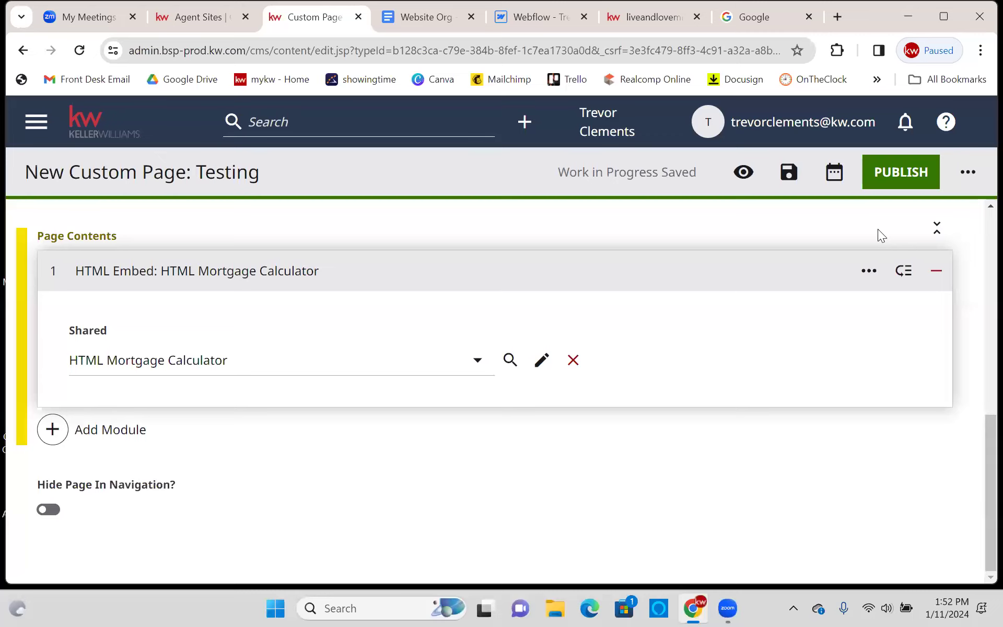
{"action": "scroll", "coordinate": [866, 249], "scroll_direction": "up", "scroll_amount": 1}
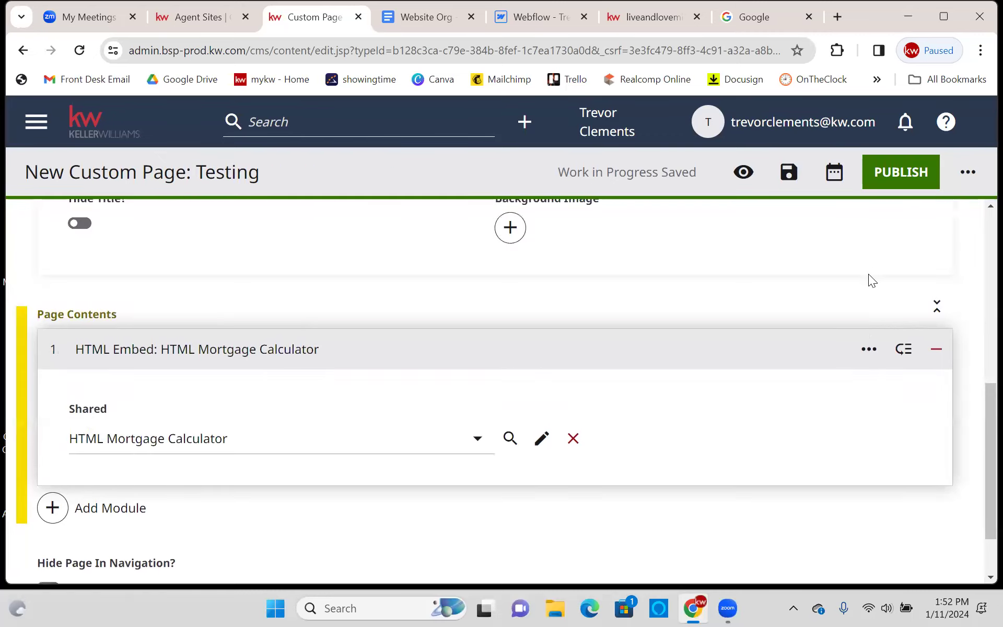
{"action": "scroll", "coordinate": [868, 274], "scroll_direction": "down", "scroll_amount": 1}
{"action": "left_click", "coordinate": [254, 358]}
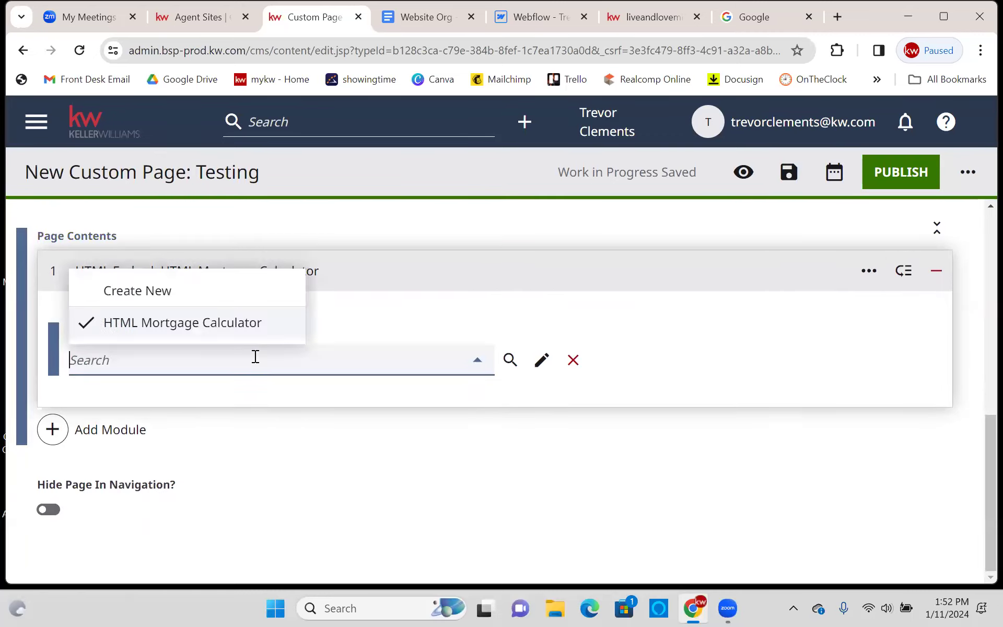
{"action": "left_click", "coordinate": [230, 322]}
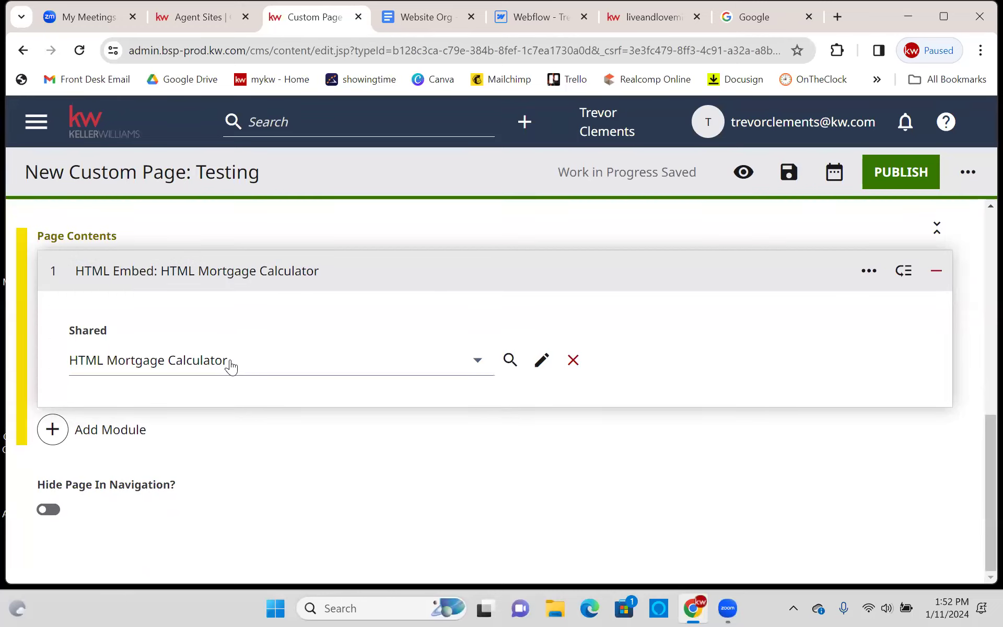
{"action": "left_click", "coordinate": [142, 359]}
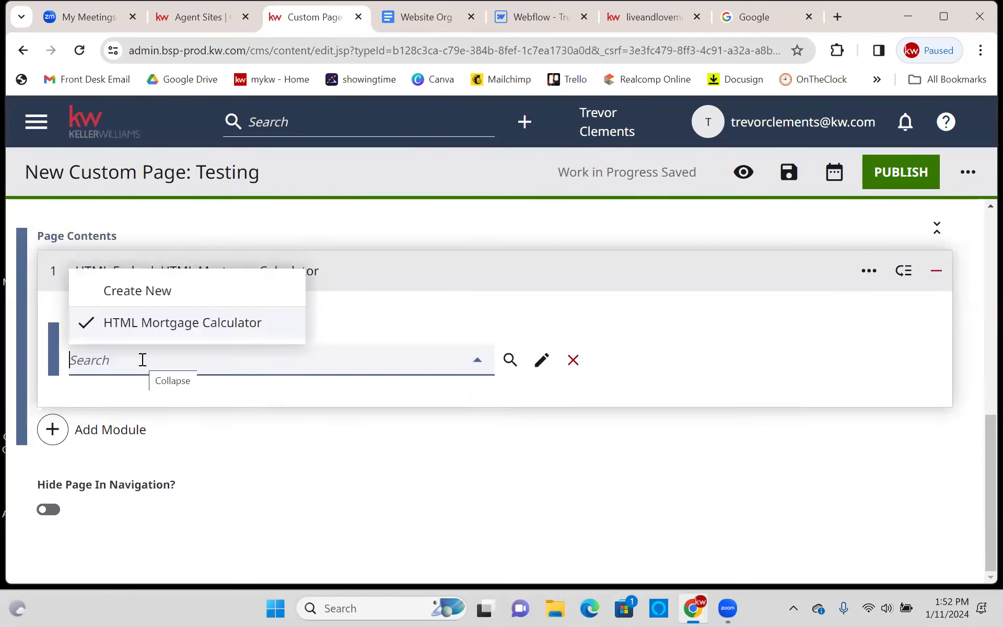
{"action": "left_click", "coordinate": [491, 495]}
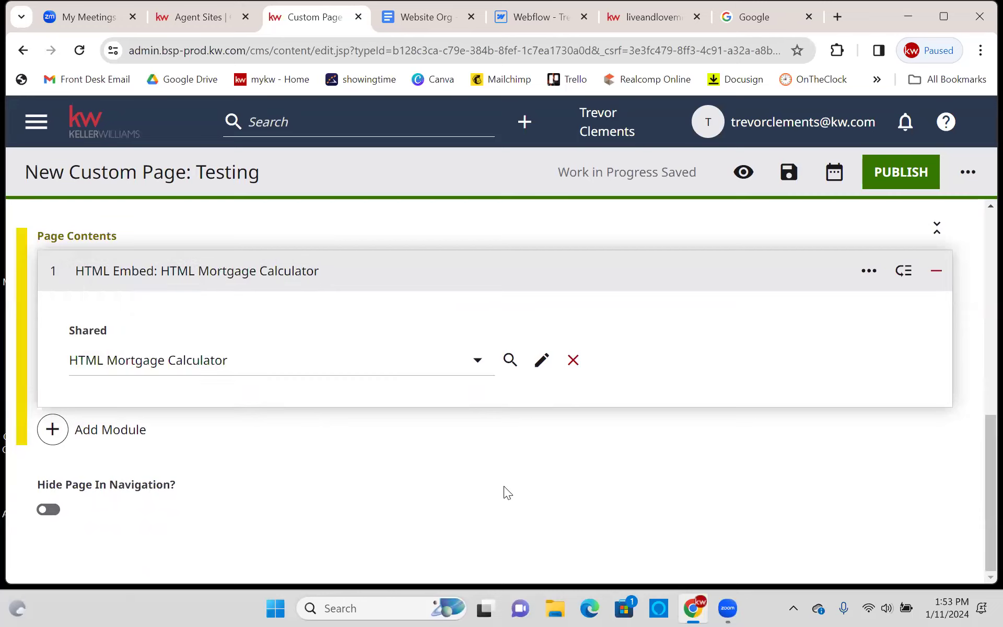
{"action": "scroll", "coordinate": [509, 487], "scroll_direction": "up", "scroll_amount": 1}
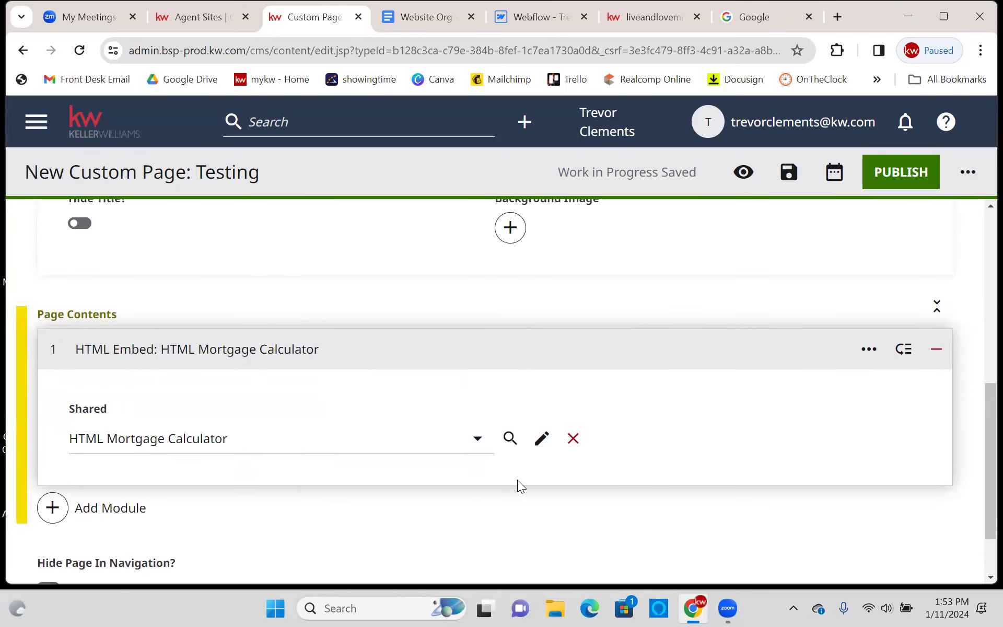
{"action": "left_click", "coordinate": [207, 444]}
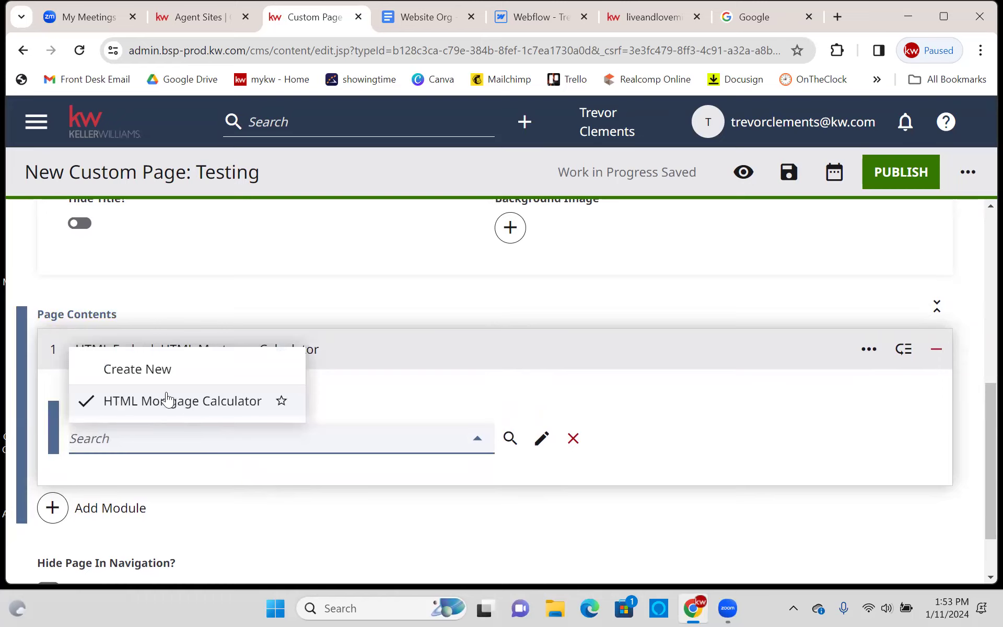
{"action": "left_click", "coordinate": [328, 505]}
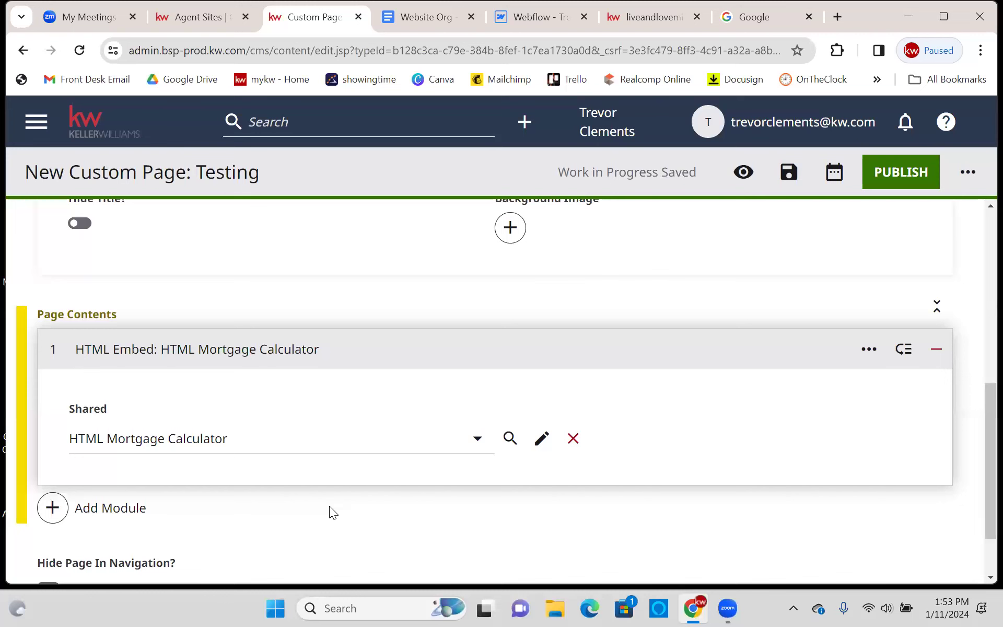
- Copy all the Raw HTML code of the shared HTML Mortgage Calculator embed
{"action": "left_click", "coordinate": [541, 438]}
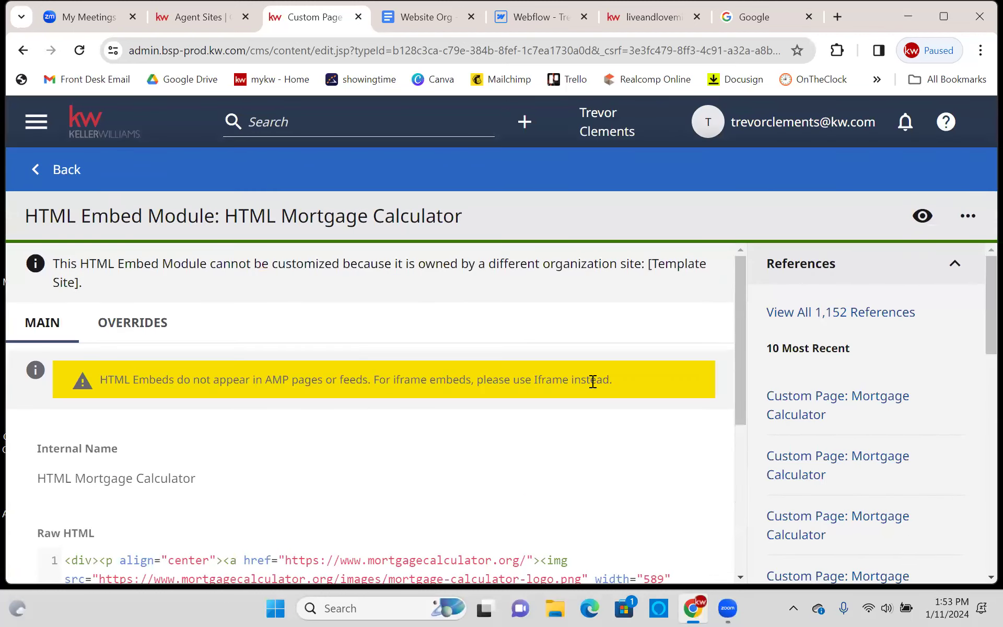
{"action": "scroll", "coordinate": [588, 390], "scroll_direction": "down", "scroll_amount": 5}
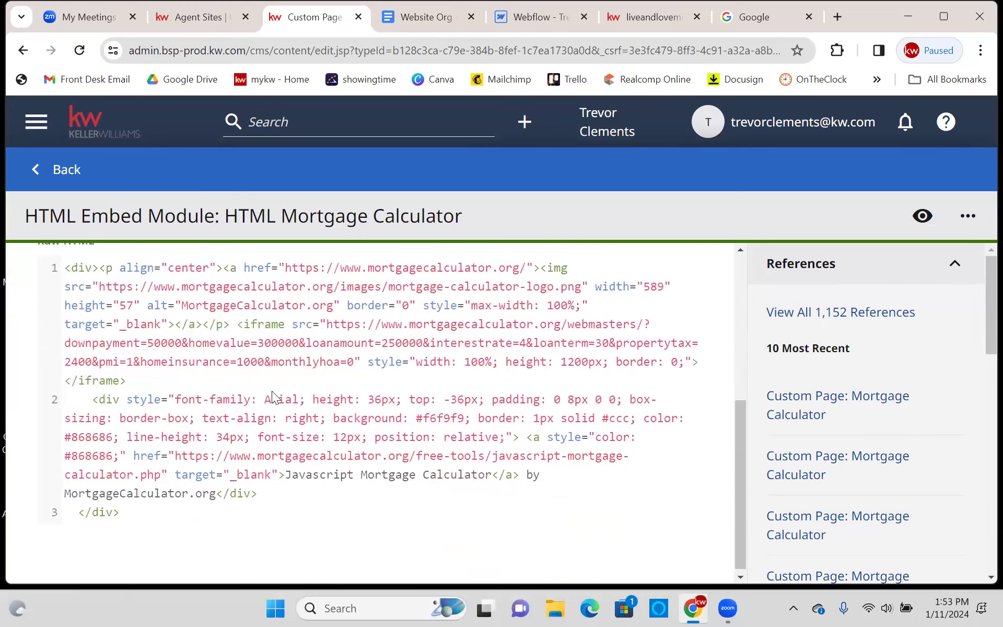
{"action": "scroll", "coordinate": [237, 382], "scroll_direction": "up", "scroll_amount": 2}
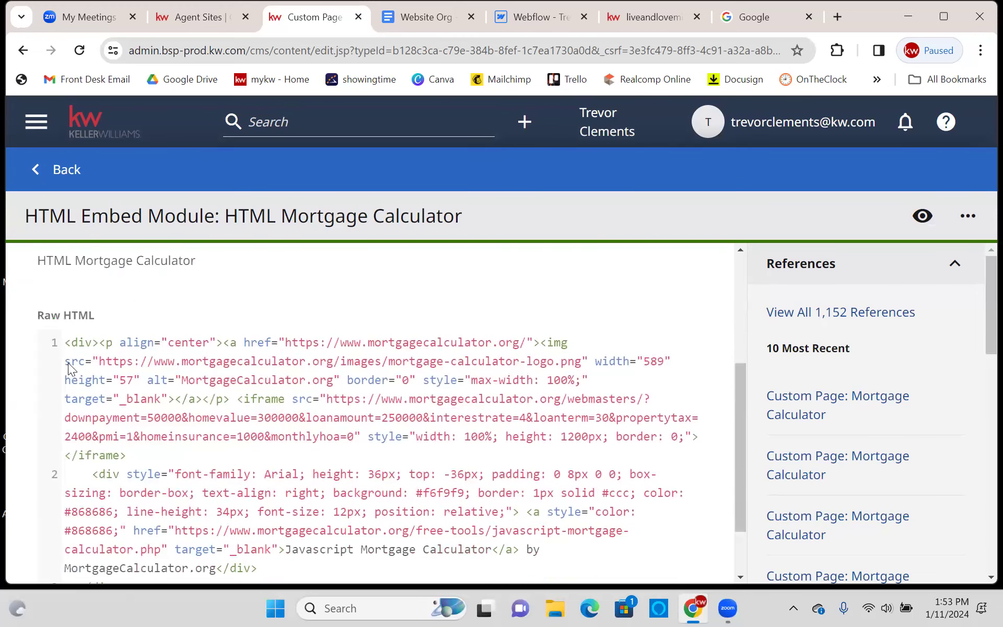
{"action": "left_click_drag", "start_coordinate": [63, 342], "coordinate": [195, 438]}
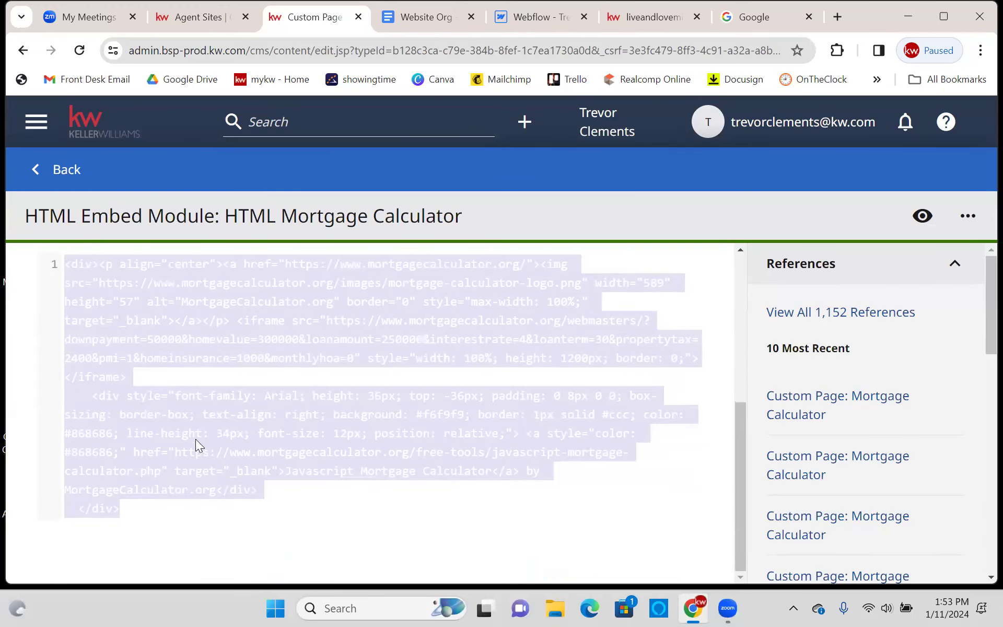
{"action": "right_click", "coordinate": [195, 425]}
{"action": "left_click", "coordinate": [263, 267]}
{"action": "left_click", "coordinate": [630, 373]}
{"action": "scroll", "coordinate": [627, 417], "scroll_direction": "up", "scroll_amount": 5}
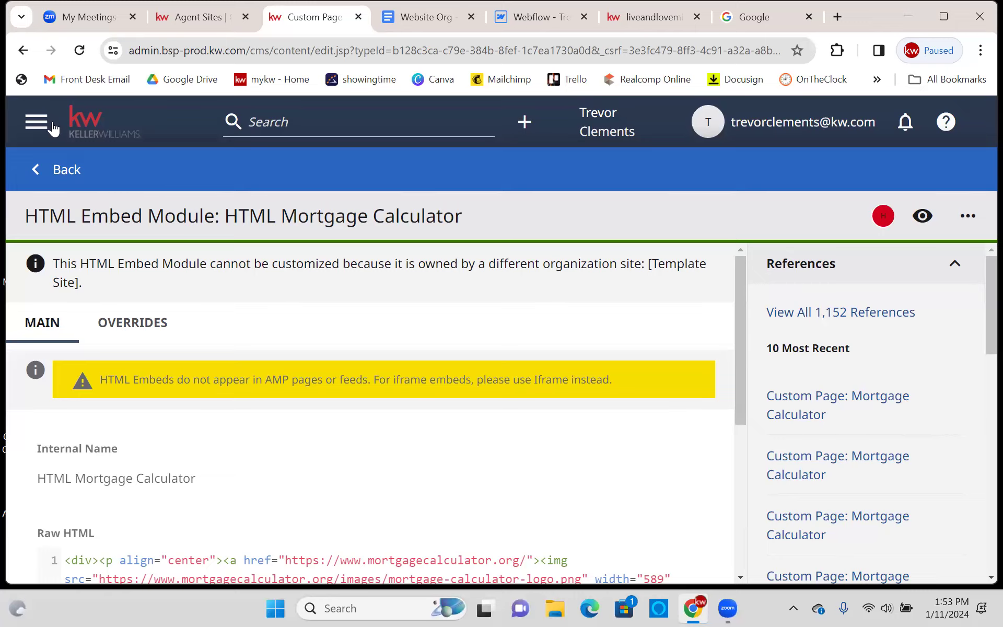
- Leave the Testing page for the CMS Dashboard, confirming Leave
{"action": "left_click", "coordinate": [36, 122]}
{"action": "left_click", "coordinate": [92, 170]}
{"action": "left_click", "coordinate": [565, 148]}
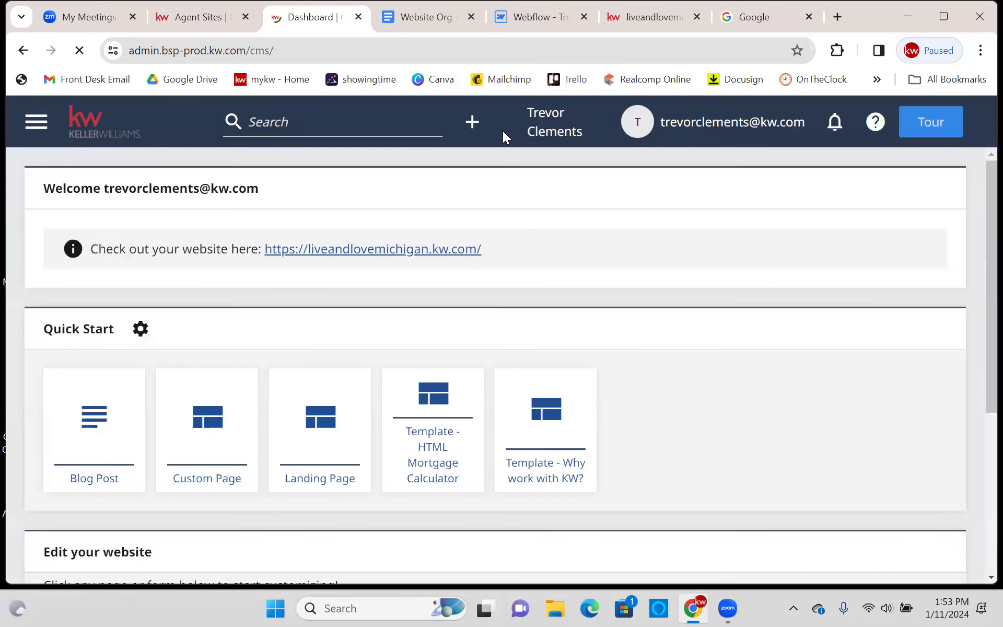
- Create a page from Template - HTML Mortgage Calculator and review its title, internal name and HTML Embed
{"action": "left_click", "coordinate": [470, 119]}
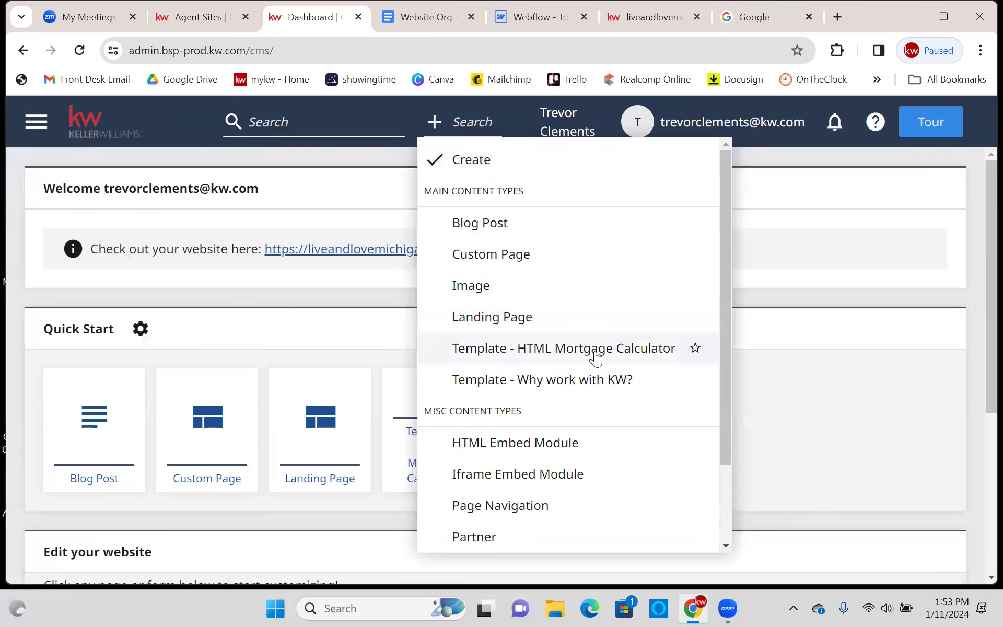
{"action": "left_click", "coordinate": [552, 355]}
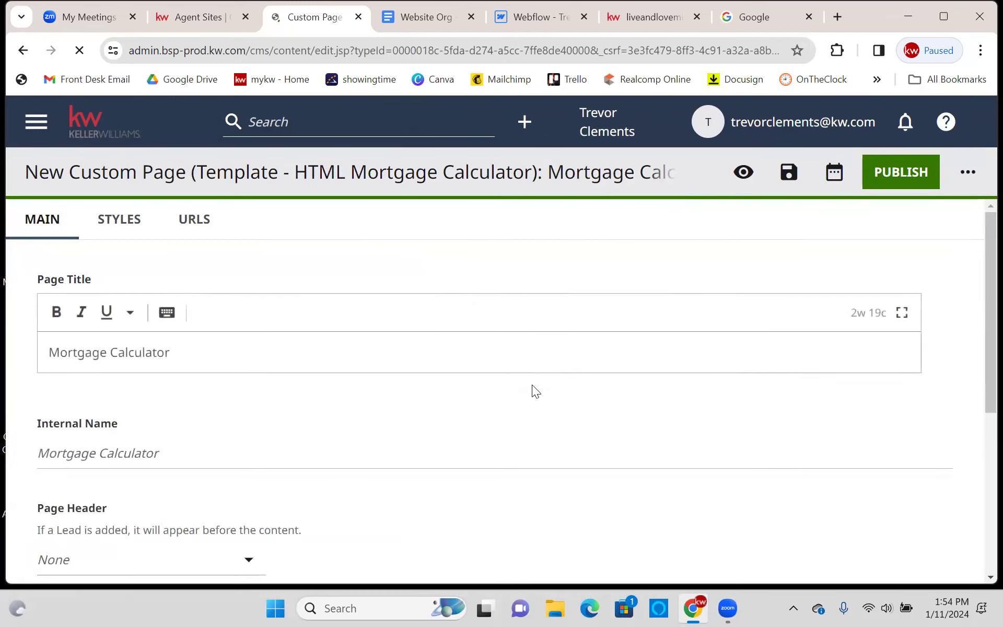
{"action": "left_click", "coordinate": [221, 353]}
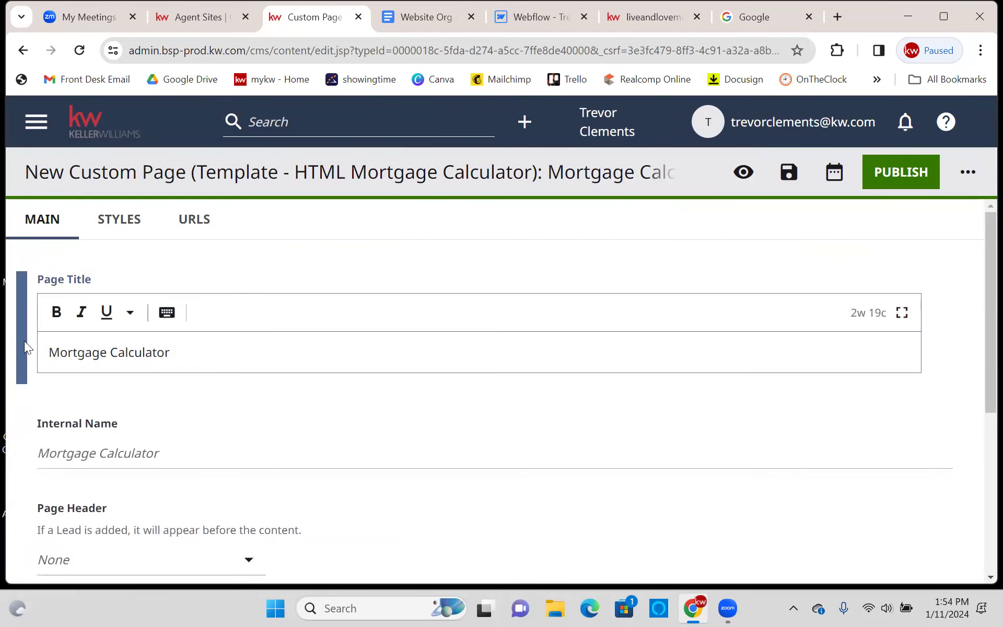
{"action": "scroll", "coordinate": [257, 359], "scroll_direction": "down", "scroll_amount": 3}
{"action": "left_click", "coordinate": [143, 310]}
{"action": "scroll", "coordinate": [185, 307], "scroll_direction": "down", "scroll_amount": 1}
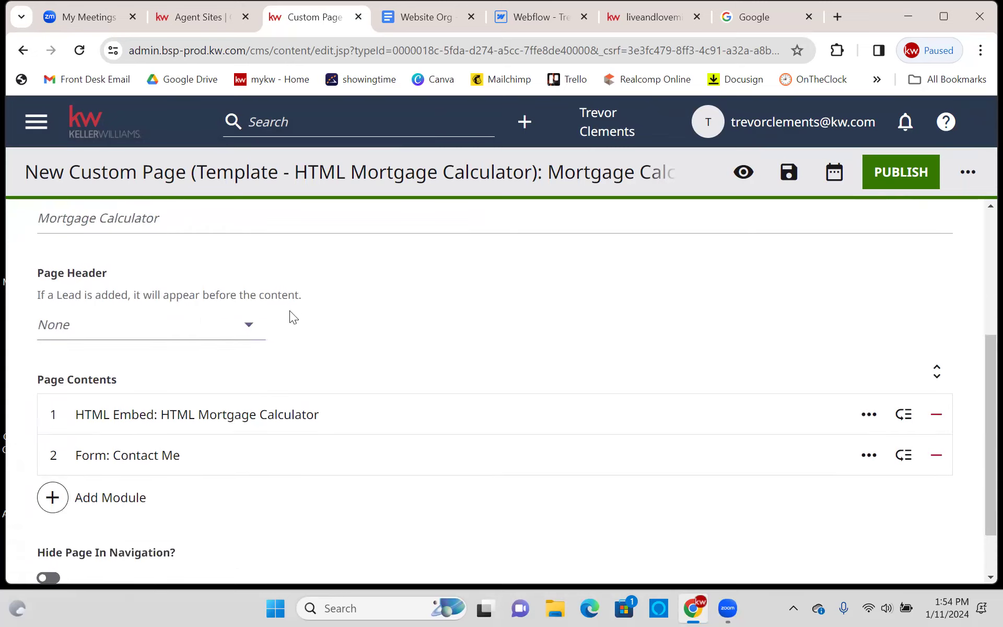
{"action": "scroll", "coordinate": [468, 305], "scroll_direction": "down", "scroll_amount": 1}
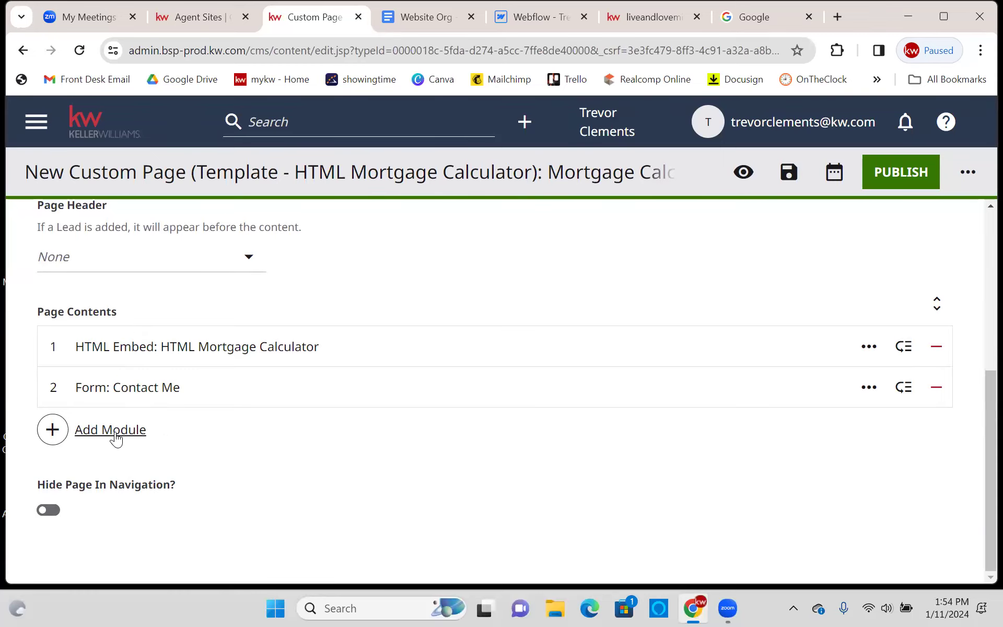
{"action": "left_click", "coordinate": [267, 350]}
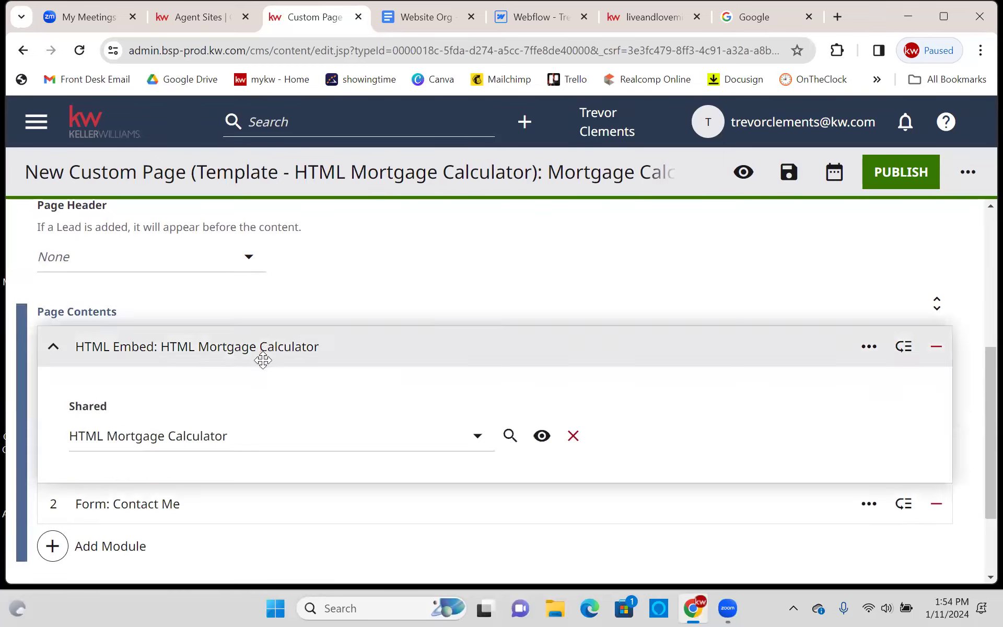
- Drag Form: Contact Me above the HTML Mortgage Calculator embed in Page Contents
{"action": "left_click", "coordinate": [294, 436]}
{"action": "left_click", "coordinate": [363, 344]}
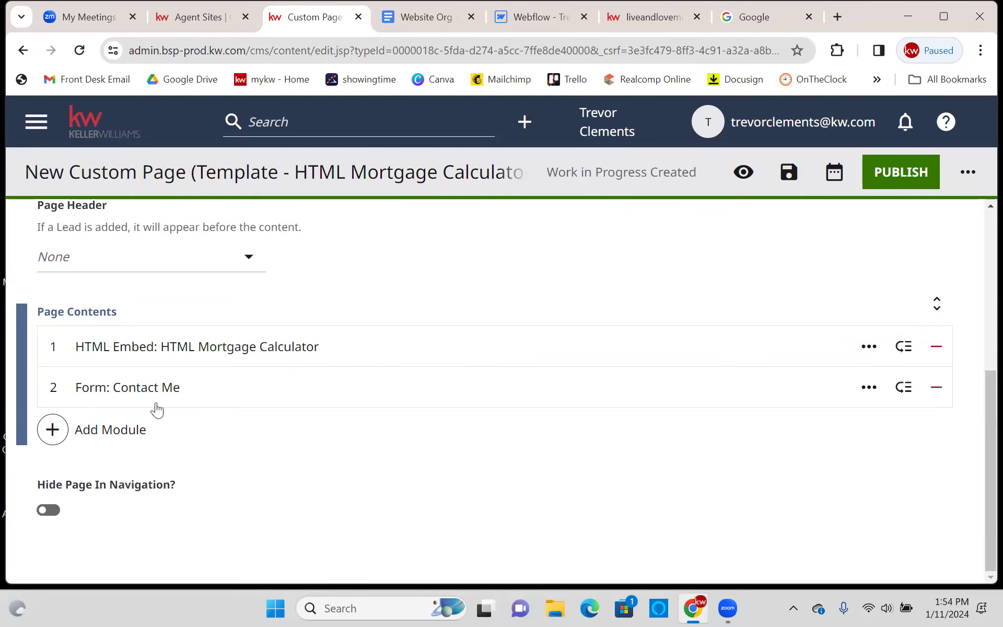
{"action": "left_click", "coordinate": [155, 387]}
{"action": "scroll", "coordinate": [195, 387], "scroll_direction": "down", "scroll_amount": 1}
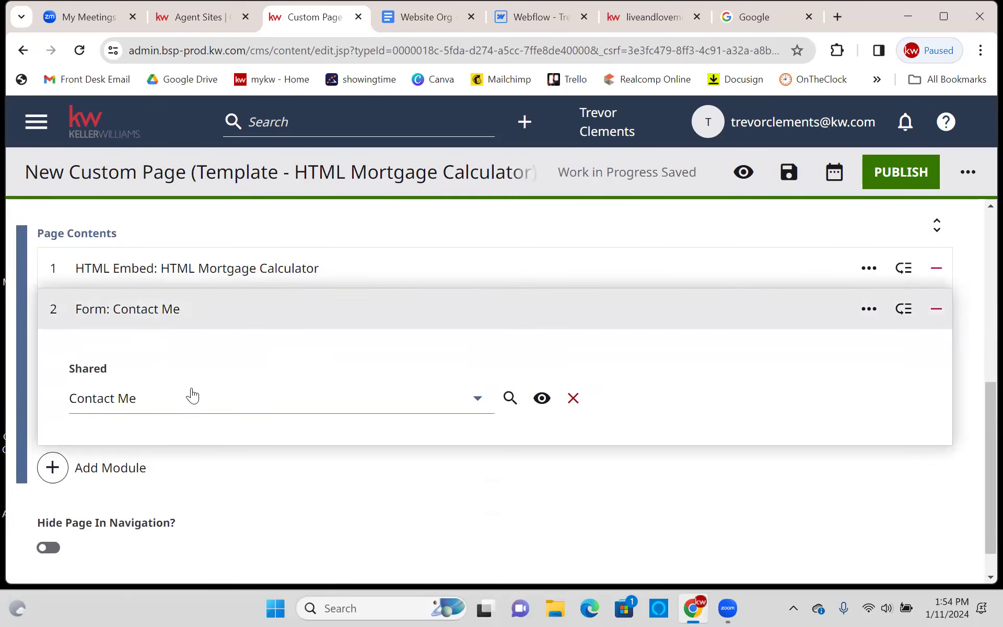
{"action": "left_click", "coordinate": [83, 471]}
{"action": "scroll", "coordinate": [794, 327], "scroll_direction": "down", "scroll_amount": 10}
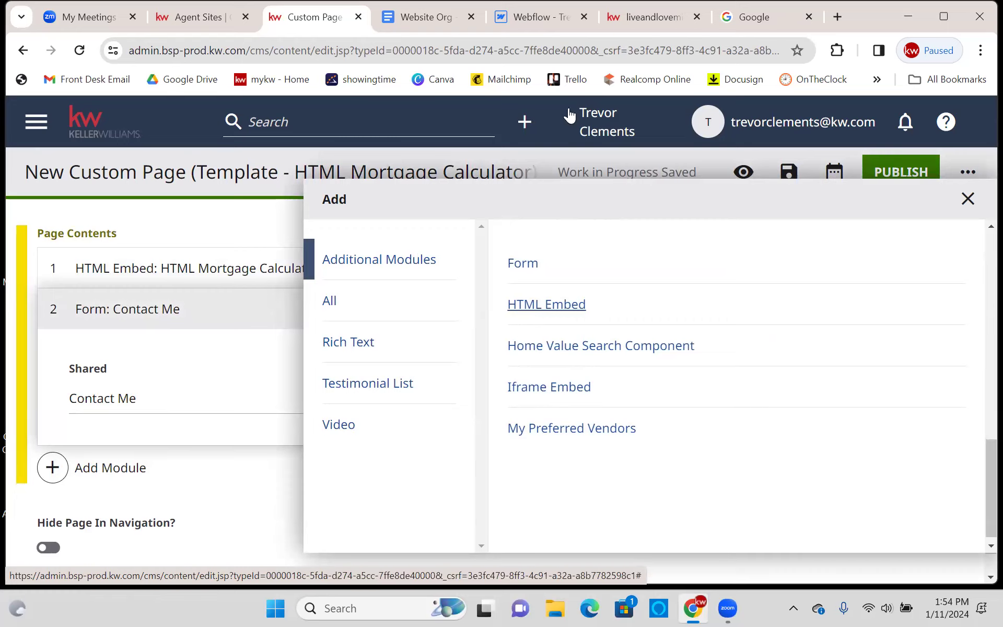
{"action": "left_click", "coordinate": [967, 198]}
{"action": "left_click_drag", "start_coordinate": [85, 326], "coordinate": [94, 297]}
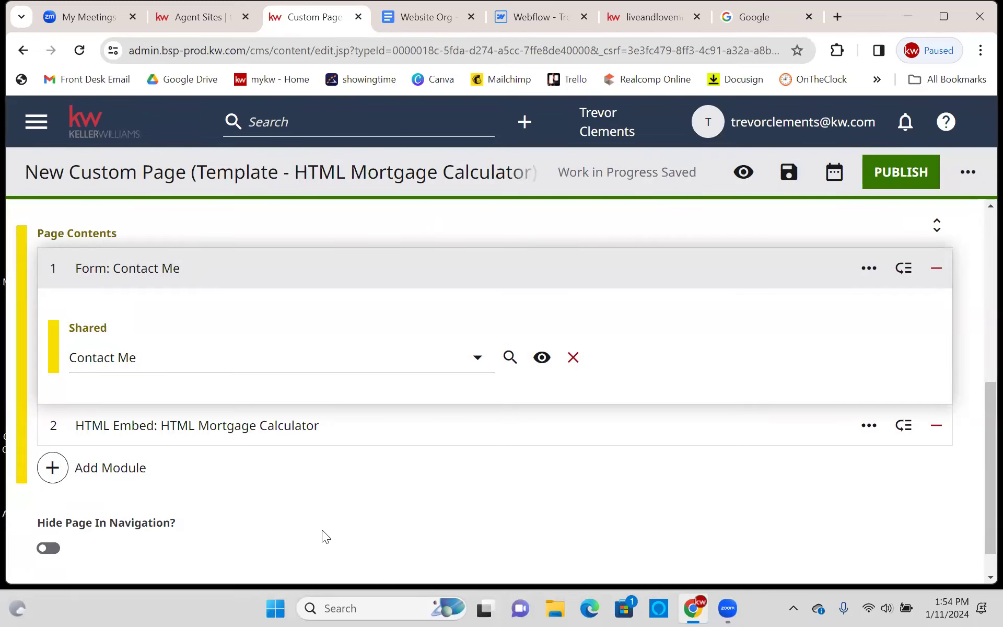
{"action": "left_click", "coordinate": [48, 548]}
- Leave Hide Page In Navigation switched off so the page stays in navigation
{"action": "left_click", "coordinate": [48, 548]}
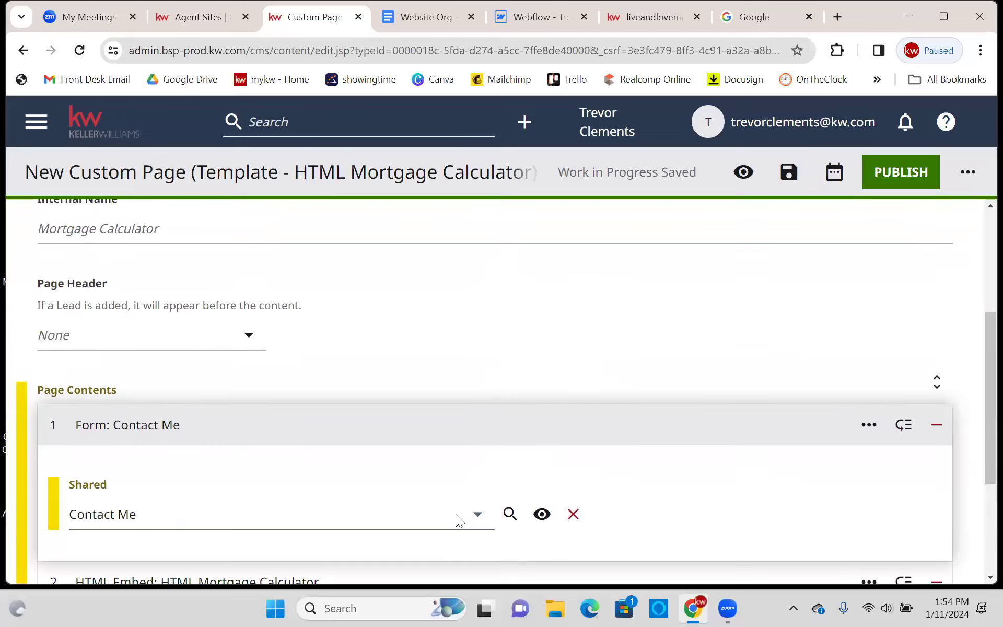
{"action": "left_click_drag", "start_coordinate": [170, 524], "coordinate": [29, 501]}
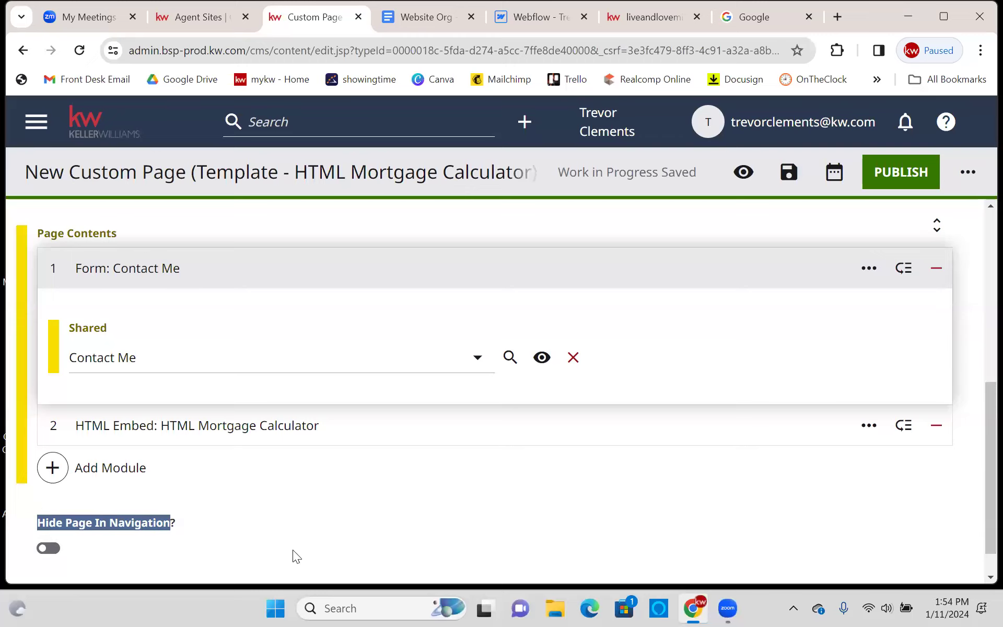
{"action": "left_click", "coordinate": [351, 504]}
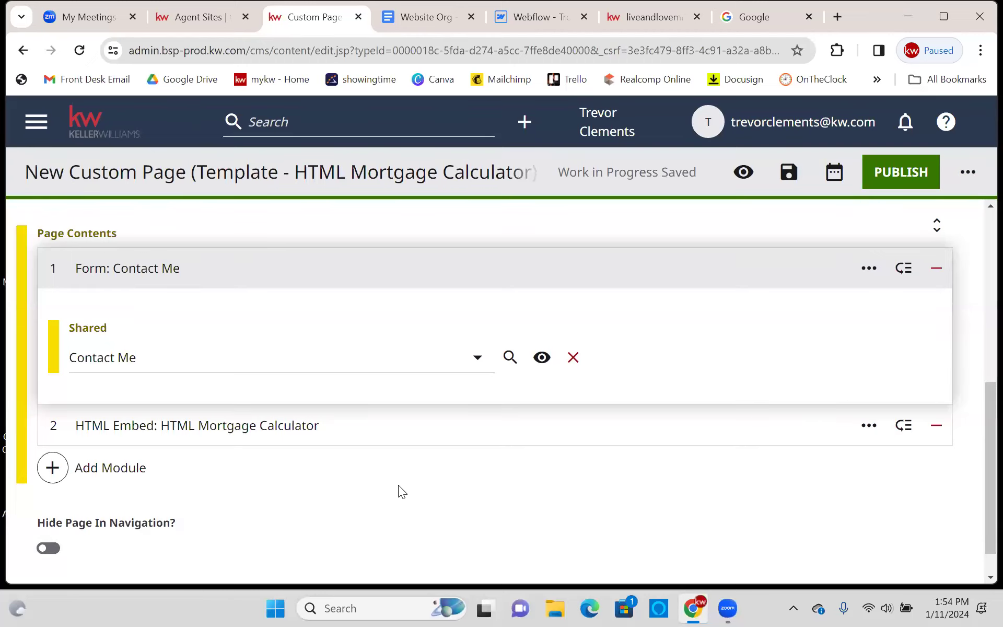
- Review the Internal Name and Page Contents, then publish the Mortgage Calculator page
{"action": "scroll", "coordinate": [398, 489], "scroll_direction": "up", "scroll_amount": 6}
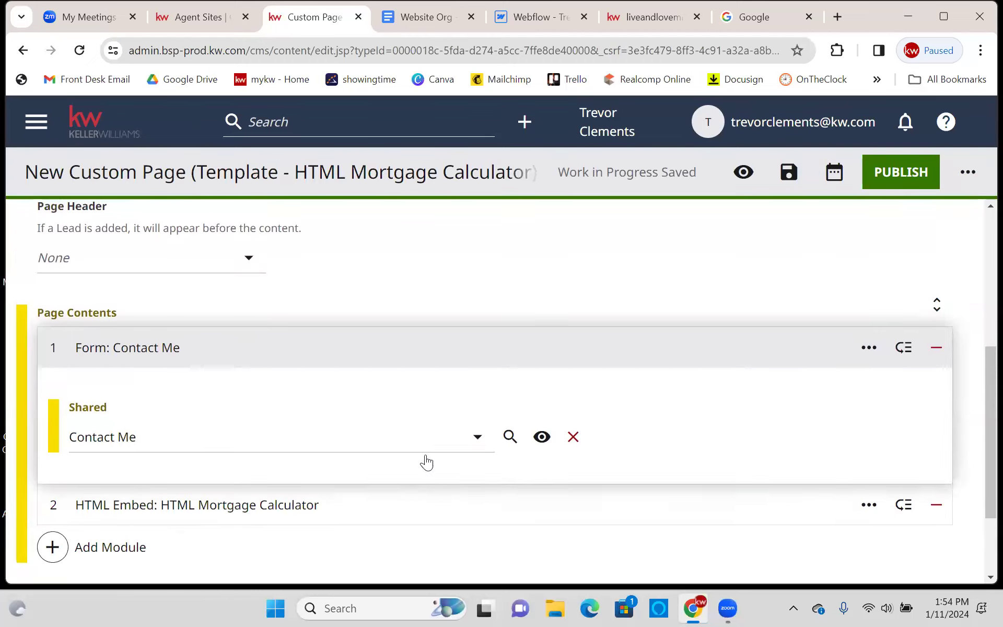
{"action": "left_click", "coordinate": [425, 454]}
{"action": "left_click", "coordinate": [453, 484]}
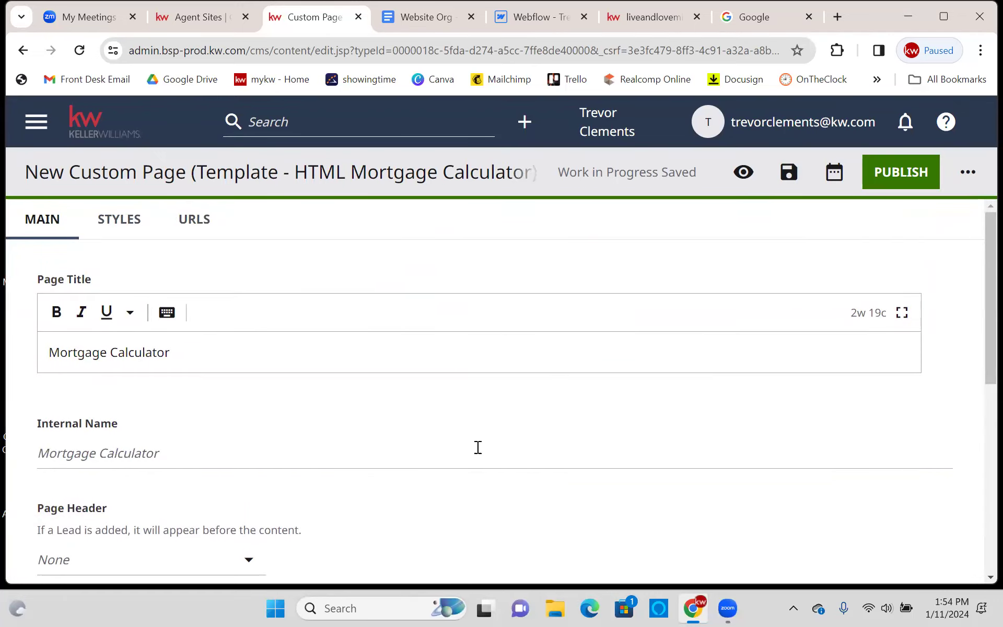
{"action": "left_click", "coordinate": [295, 447]}
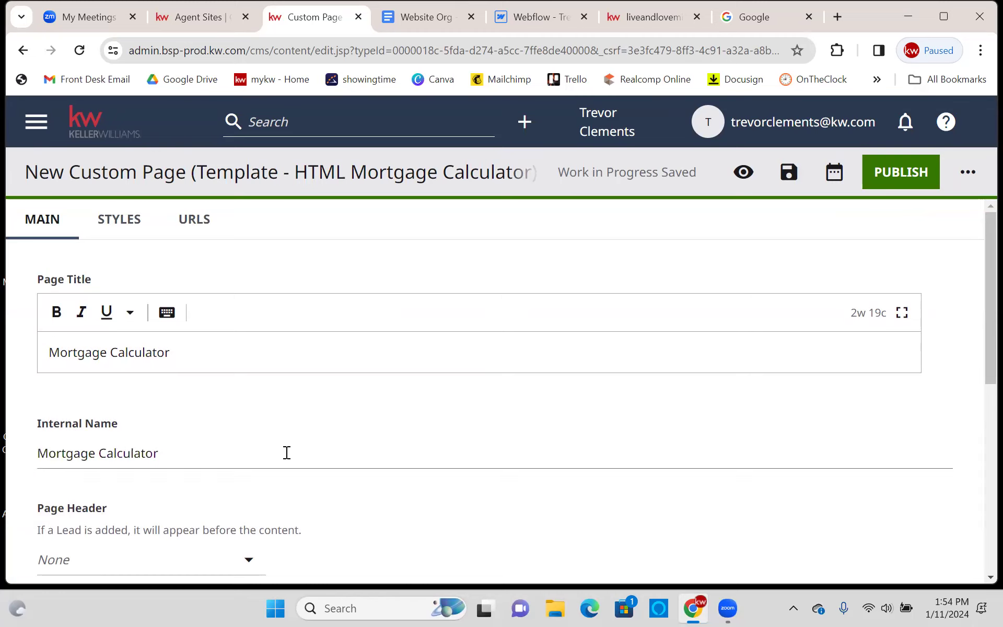
{"action": "left_click", "coordinate": [313, 407]}
{"action": "scroll", "coordinate": [314, 408], "scroll_direction": "down", "scroll_amount": 3}
{"action": "scroll", "coordinate": [313, 406], "scroll_direction": "down", "scroll_amount": 5}
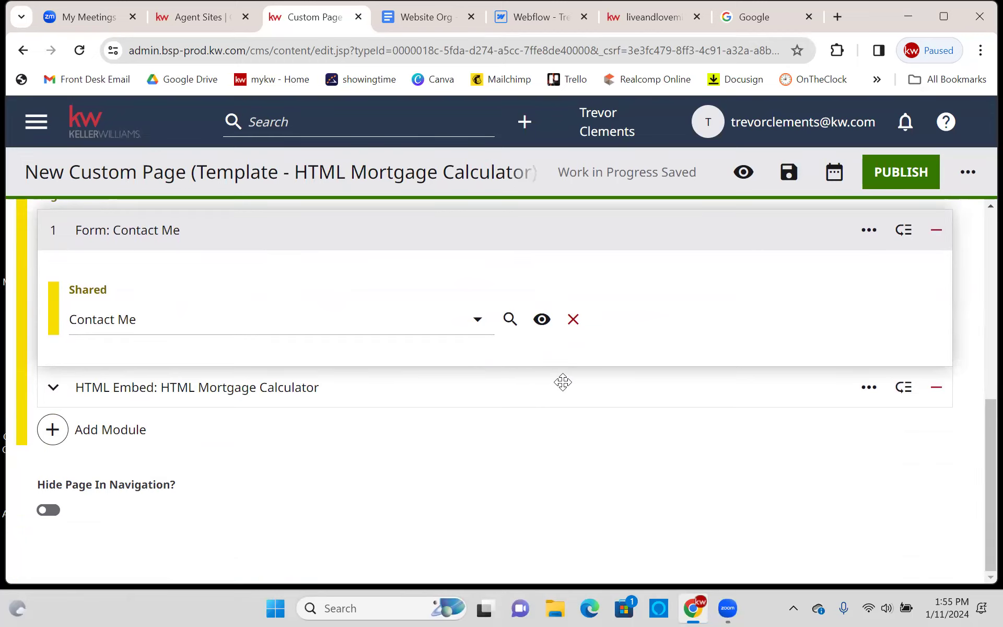
{"action": "scroll", "coordinate": [562, 384], "scroll_direction": "up", "scroll_amount": 10}
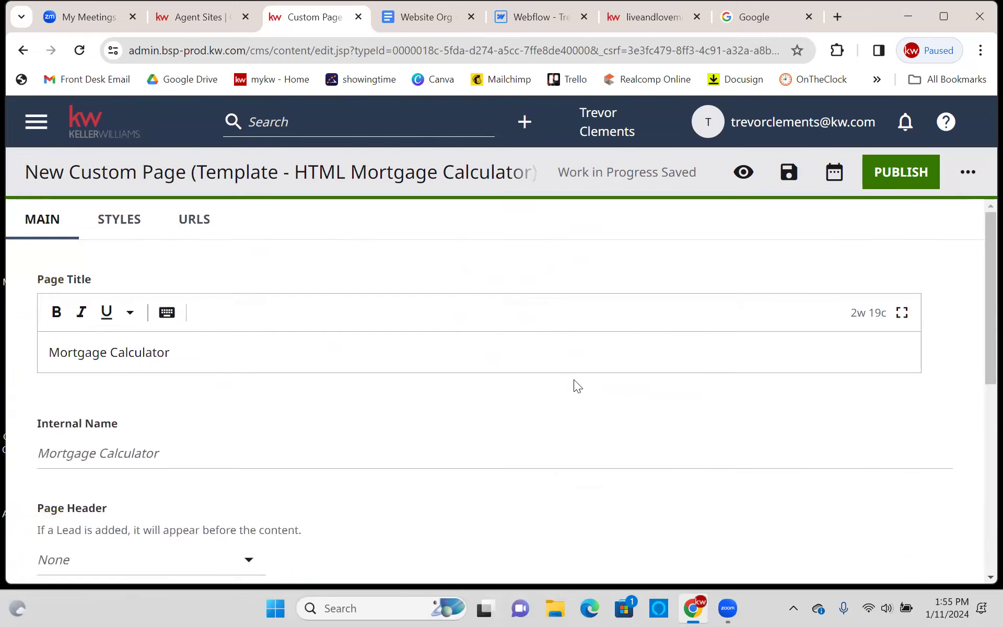
{"action": "left_click", "coordinate": [895, 179]}
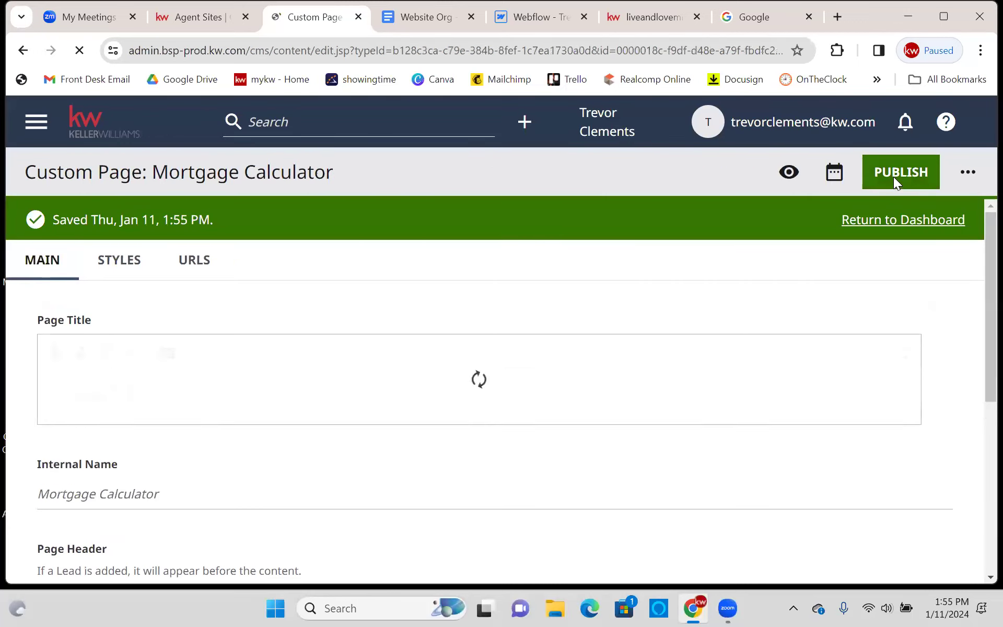
{"action": "left_click", "coordinate": [647, 20]}
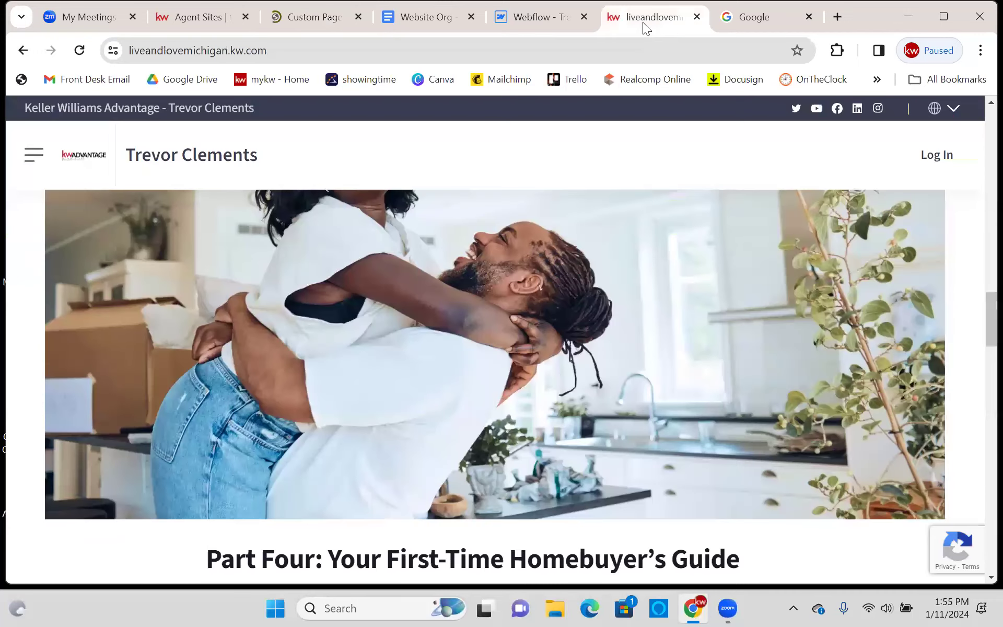
- Reload the live agent site and confirm Mortgage Calculator appears under More in its menu
{"action": "key", "text": "F5"}
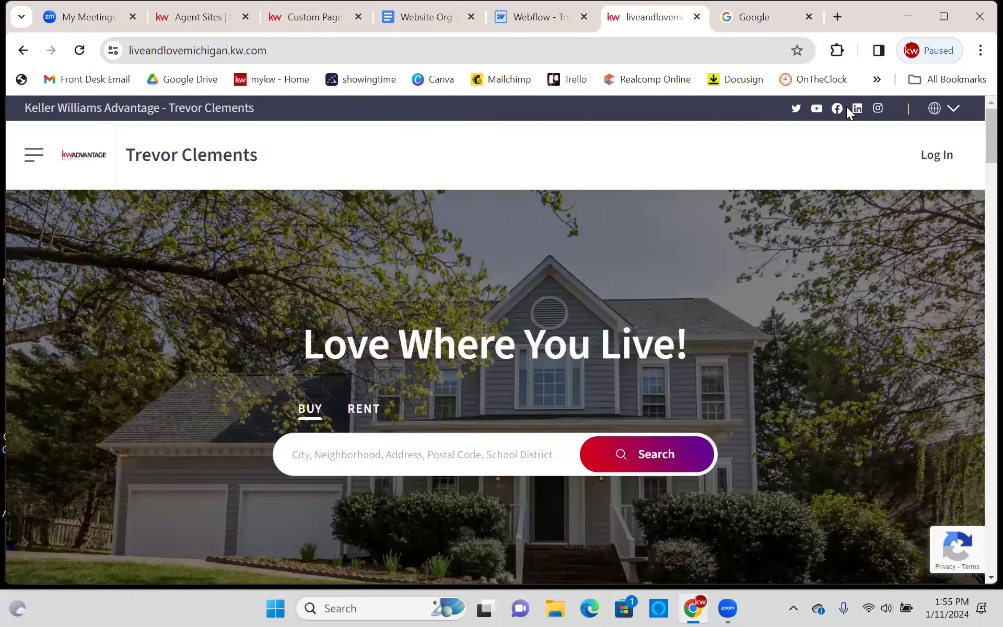
{"action": "left_click", "coordinate": [808, 18]}
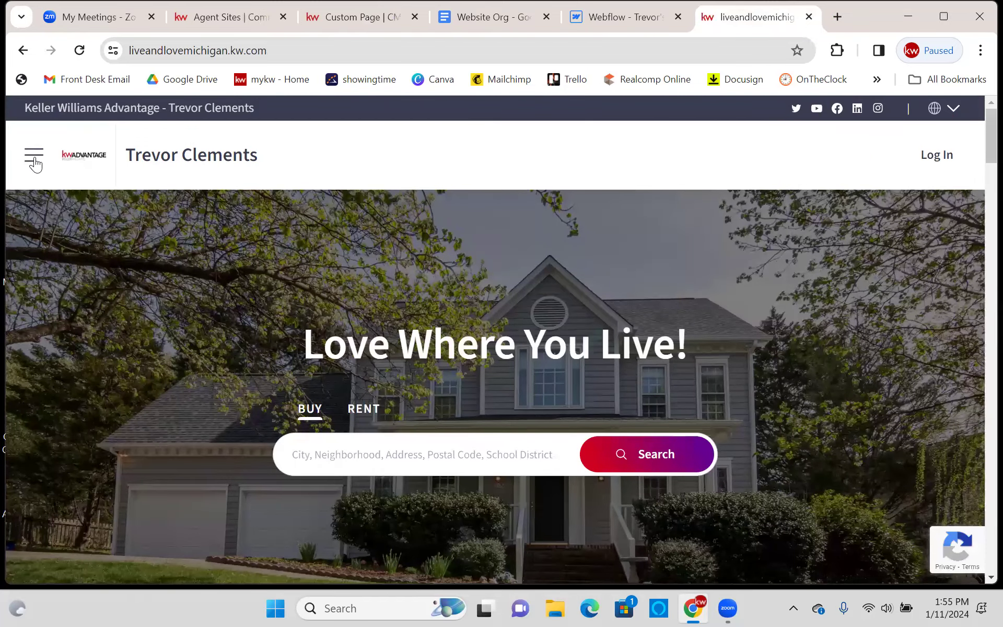
{"action": "left_click", "coordinate": [34, 157]}
{"action": "left_click", "coordinate": [105, 454]}
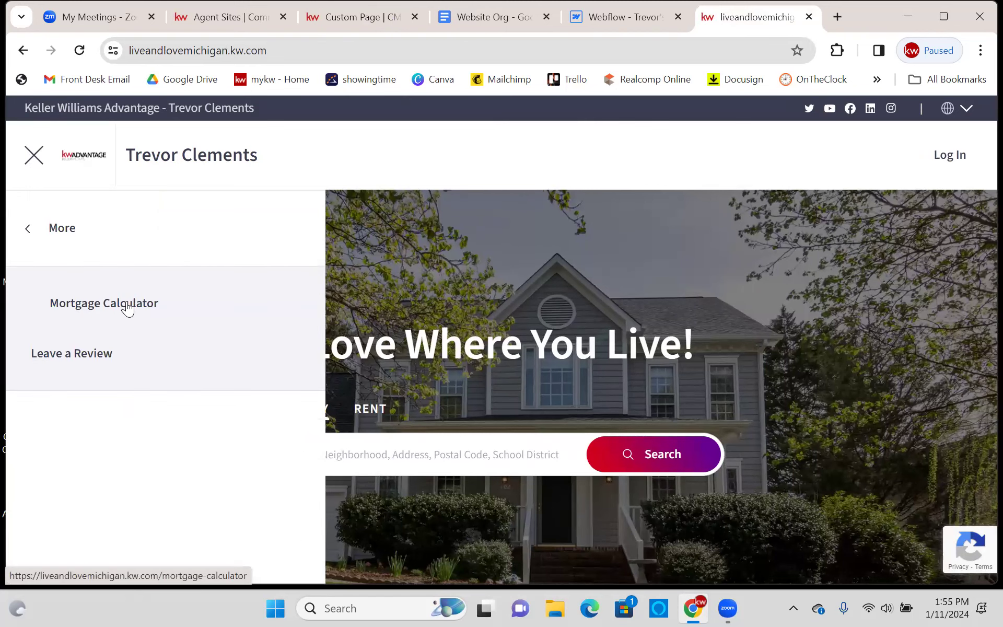
{"action": "left_click", "coordinate": [34, 155]}
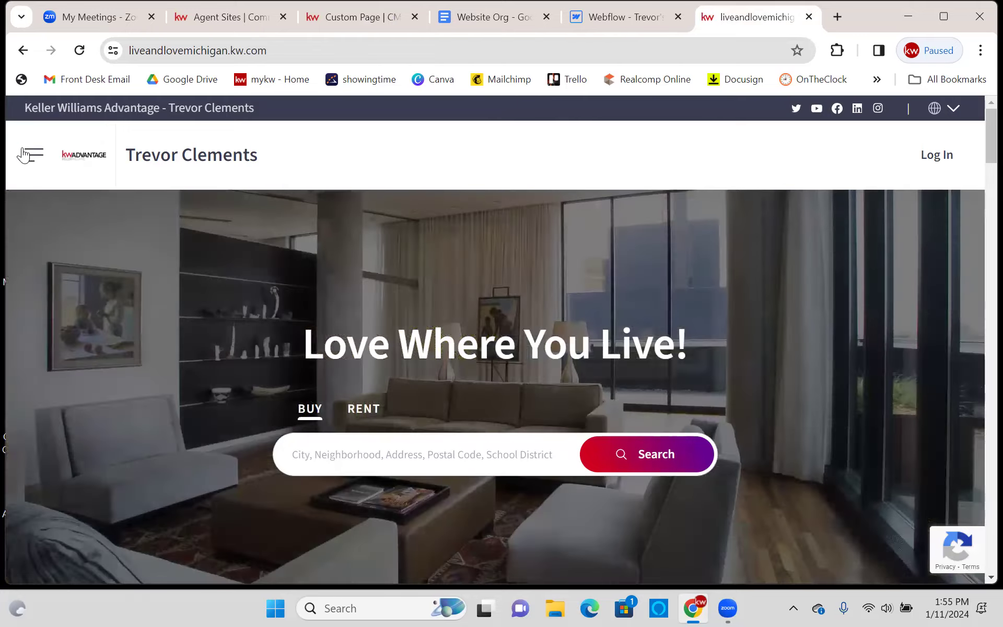
{"action": "left_click", "coordinate": [34, 155]}
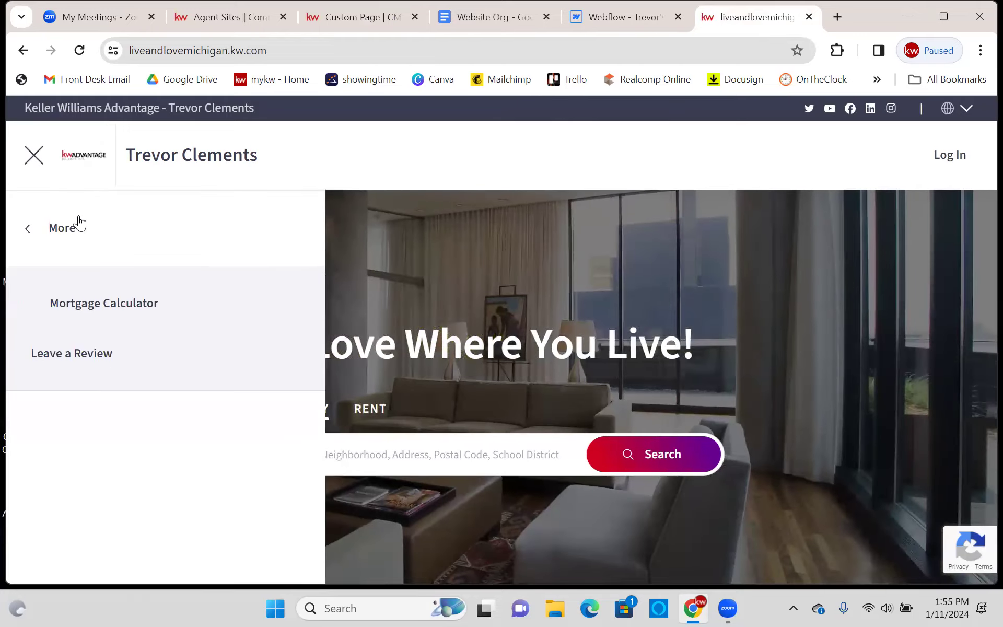
{"action": "left_click", "coordinate": [61, 227]}
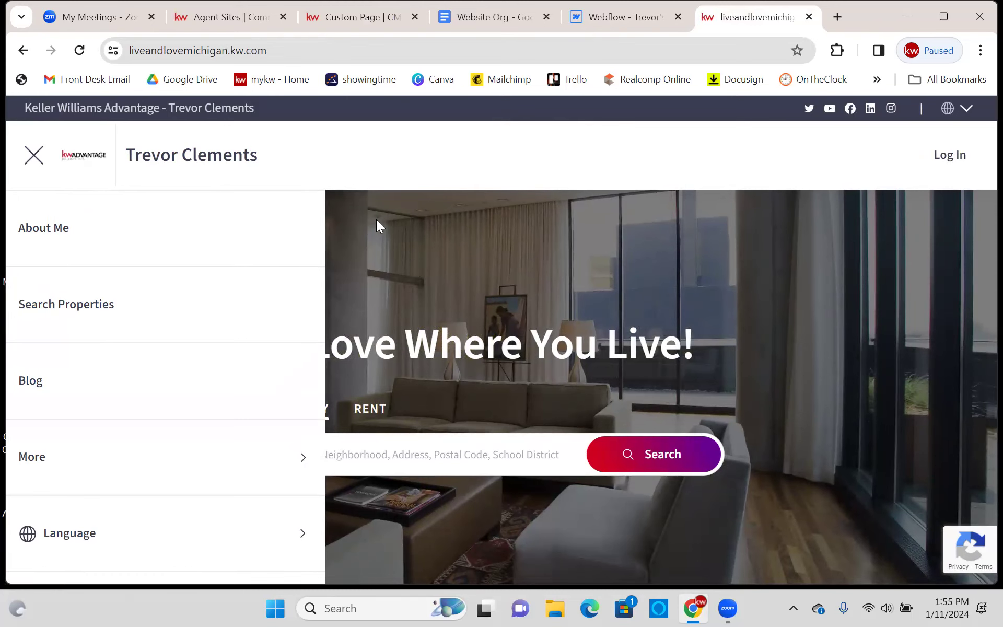
{"action": "left_click", "coordinate": [34, 154]}
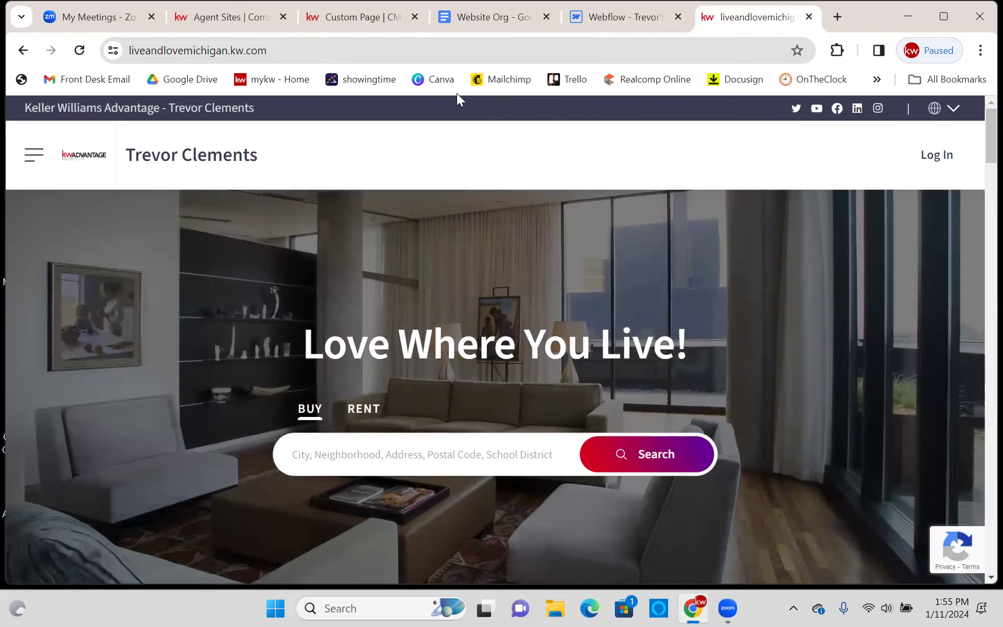
{"action": "left_click", "coordinate": [607, 18]}
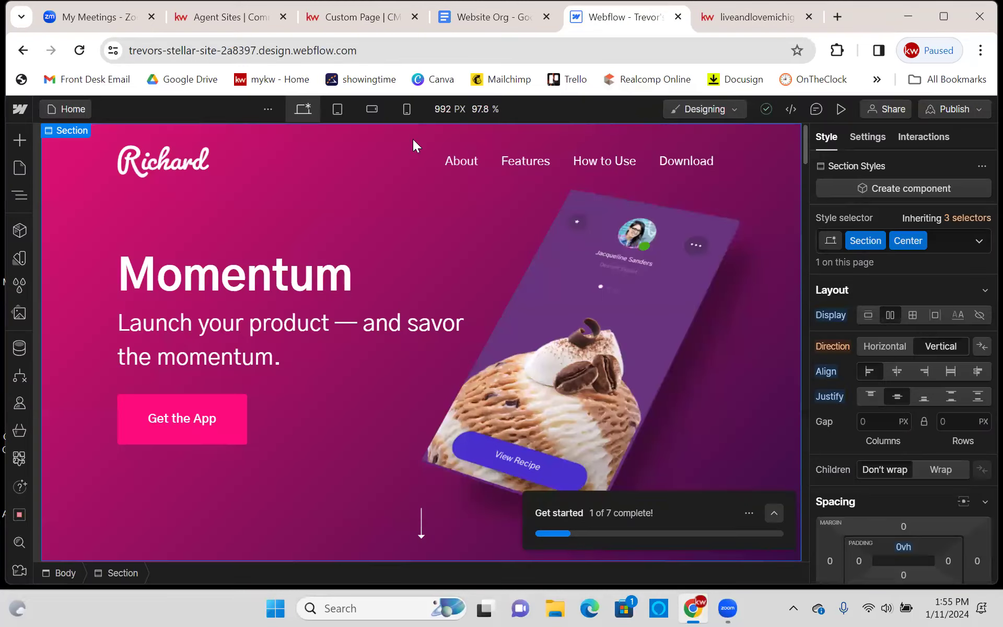
- Go to the Webflow dashboard, then leave the Mortgage Calculator editor for the KW CMS Dashboard
{"action": "left_click", "coordinate": [18, 109]}
{"action": "left_click", "coordinate": [32, 134]}
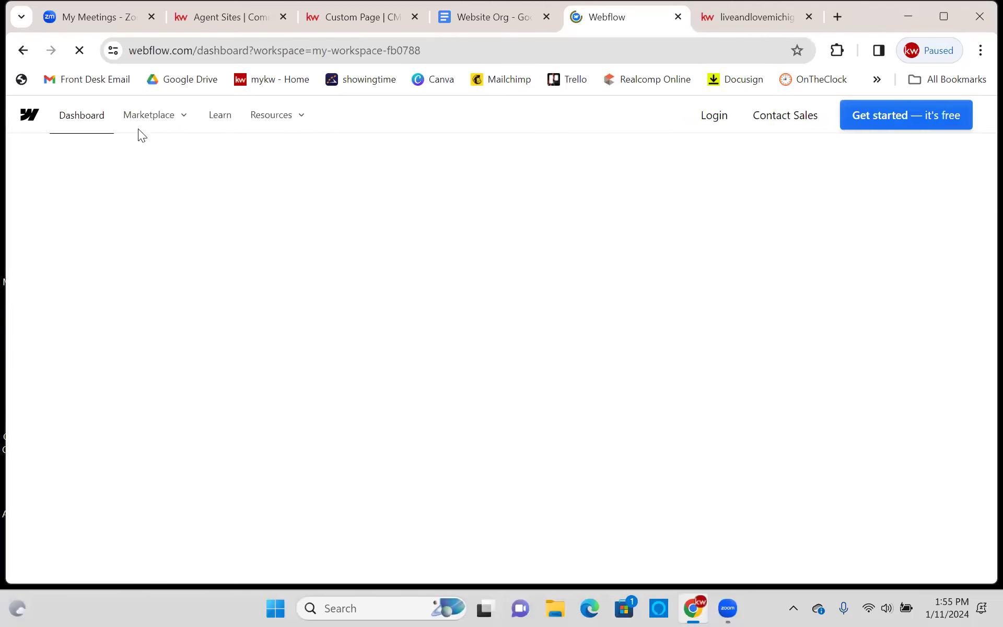
{"action": "key", "text": "ctrl+3"}
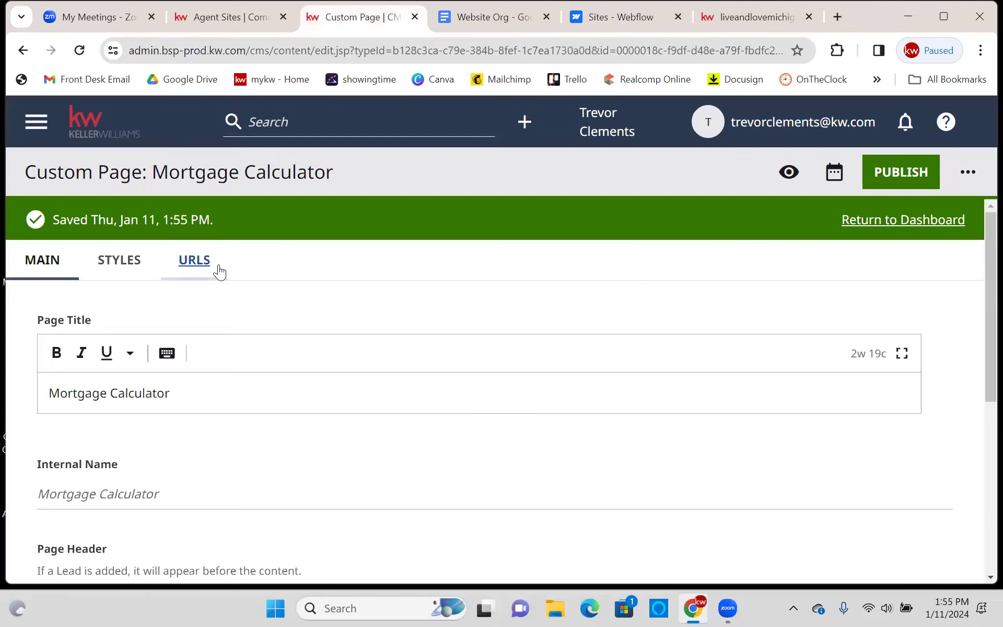
{"action": "left_click", "coordinate": [32, 127]}
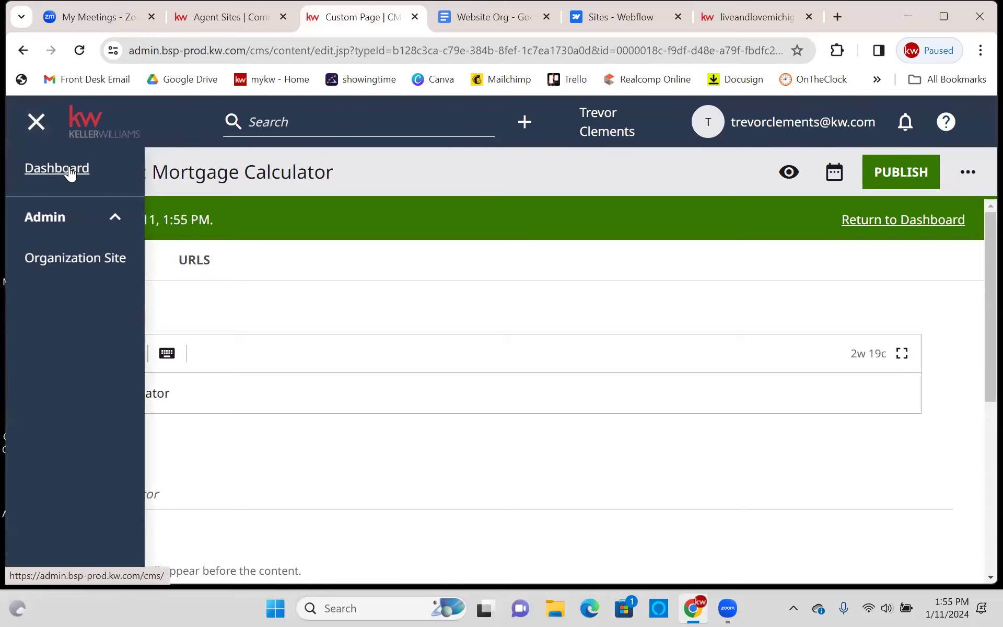
{"action": "left_click", "coordinate": [69, 169]}
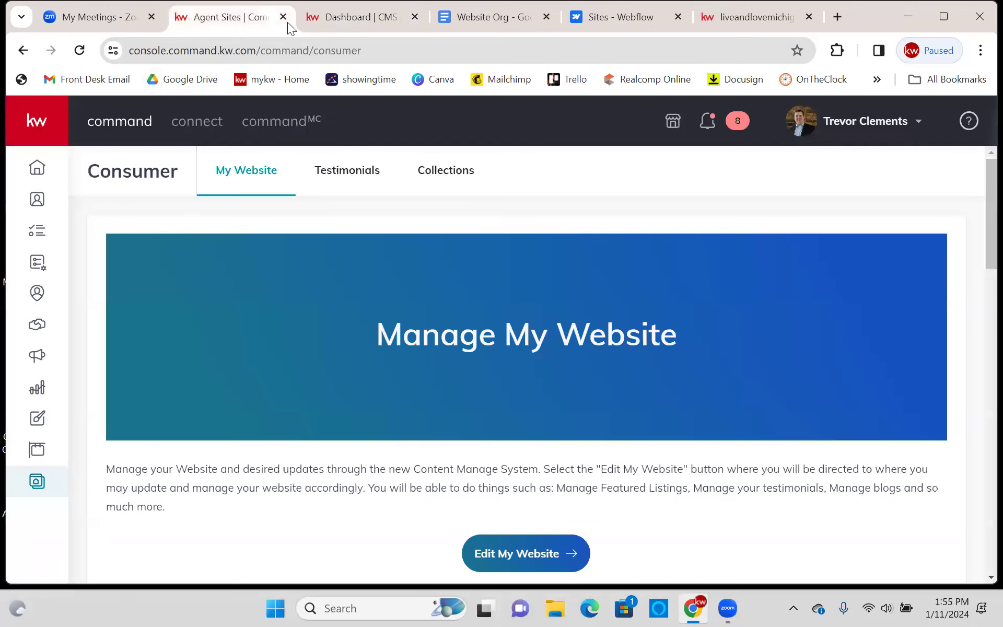
- Look over the live agent home page and its navigation menu, then return to Webflow's sites list
{"action": "left_click", "coordinate": [742, 24]}
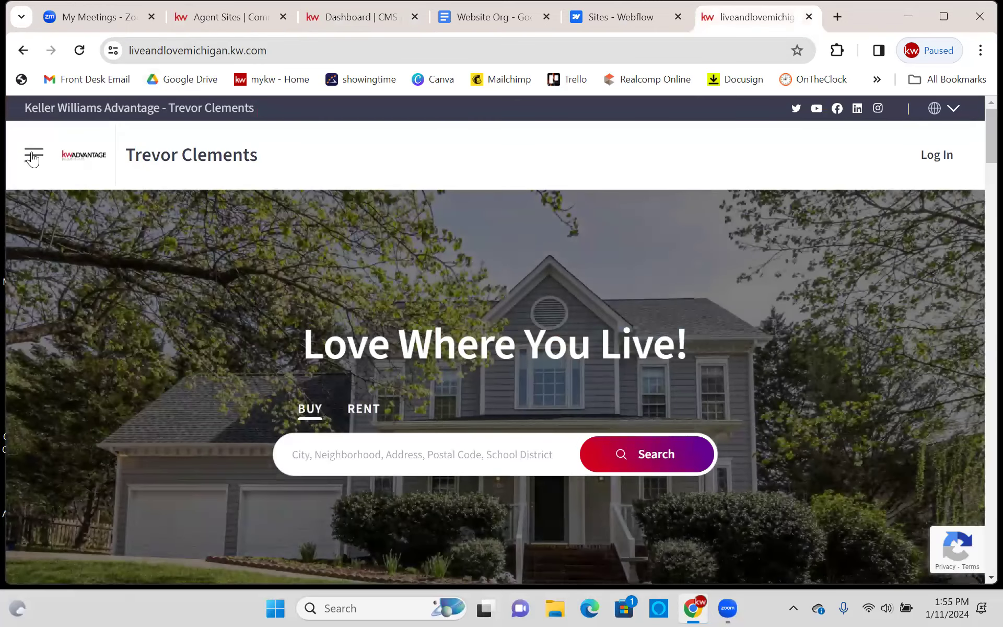
{"action": "left_click", "coordinate": [33, 154]}
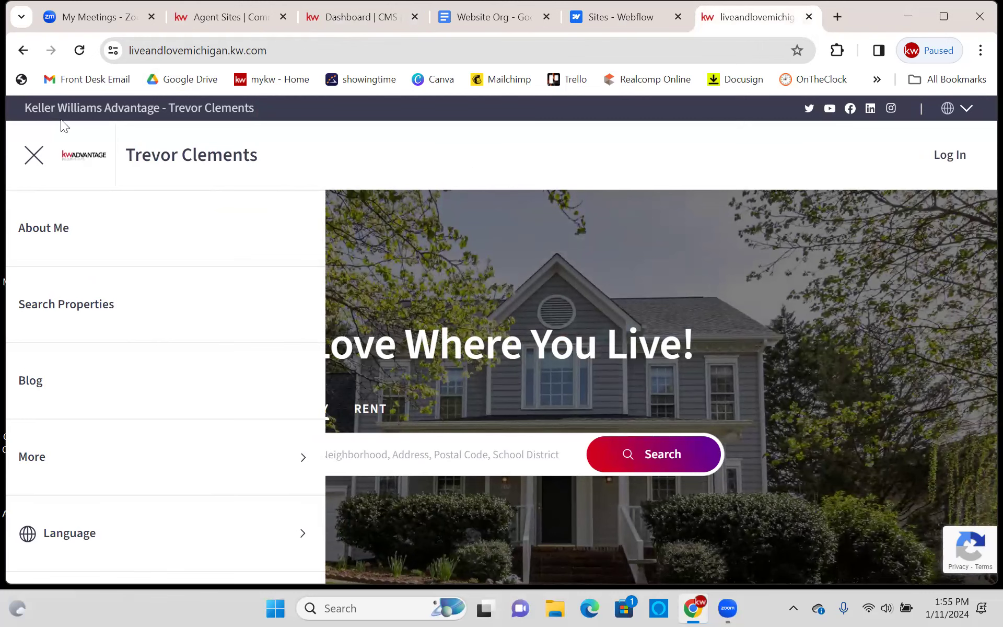
{"action": "left_click", "coordinate": [33, 155]}
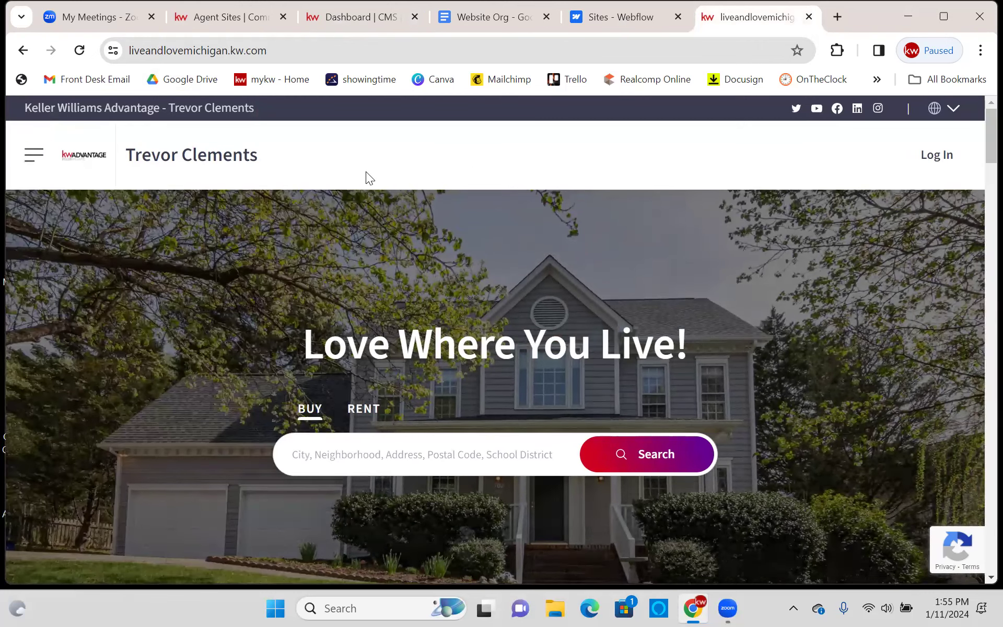
{"action": "scroll", "coordinate": [365, 171], "scroll_direction": "down", "scroll_amount": 15}
{"action": "scroll", "coordinate": [366, 171], "scroll_direction": "up", "scroll_amount": 15}
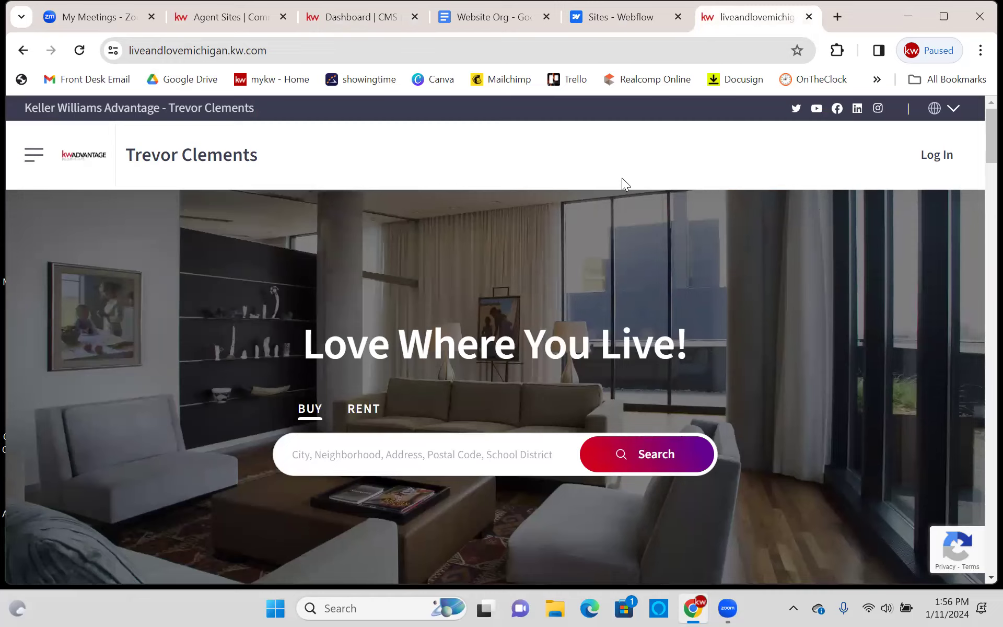
{"action": "left_click", "coordinate": [619, 21]}
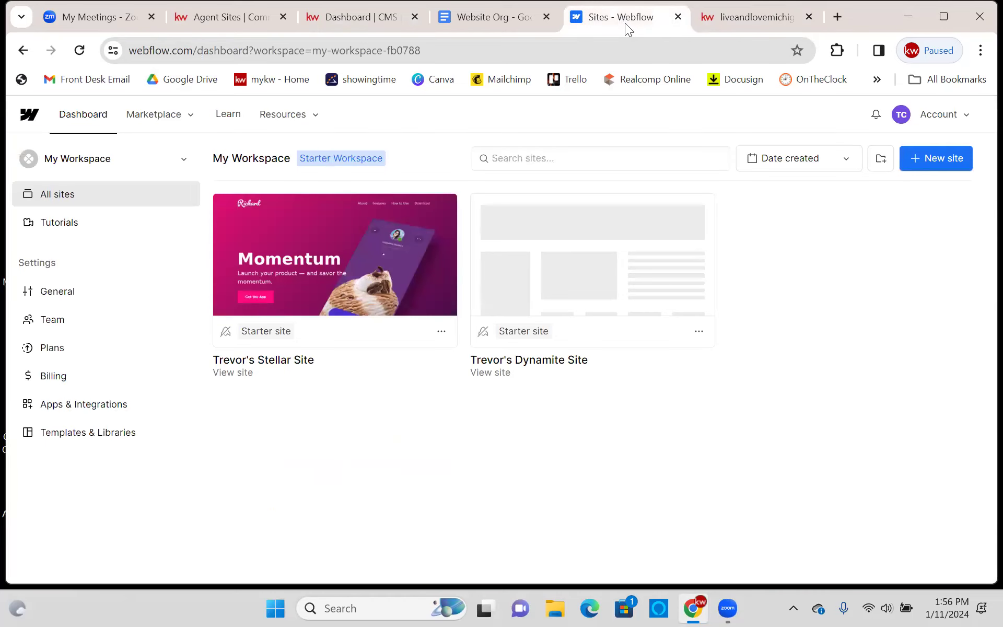
- Bring up the KW Command CMS Dashboard with its Quick Start page templates
{"action": "left_click", "coordinate": [728, 14]}
{"action": "left_click", "coordinate": [338, 20]}
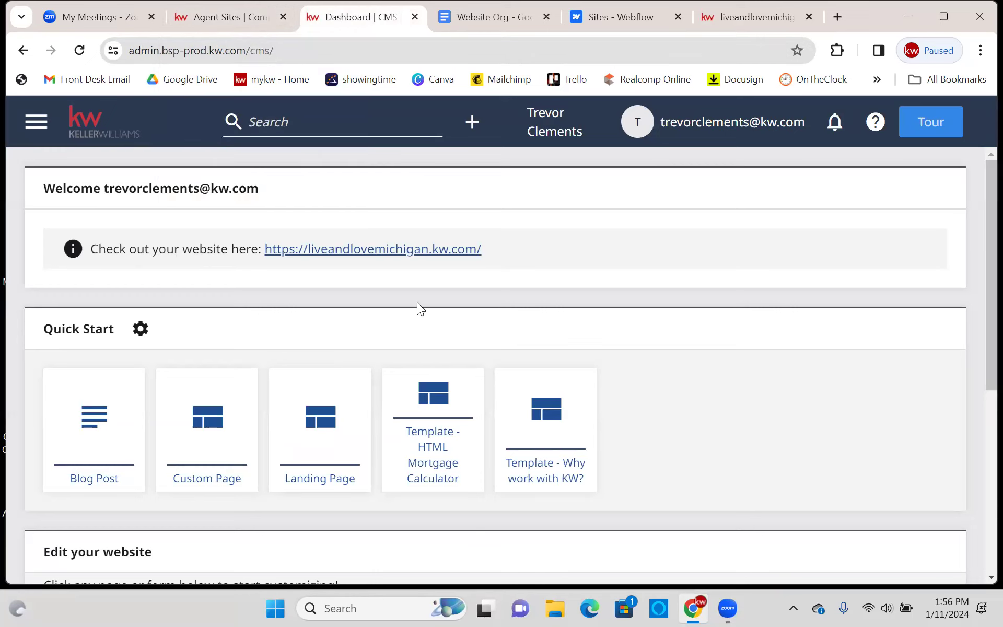
- Start a new Custom Page and add a Rich Text module to it
{"action": "scroll", "coordinate": [419, 296], "scroll_direction": "down", "scroll_amount": 3}
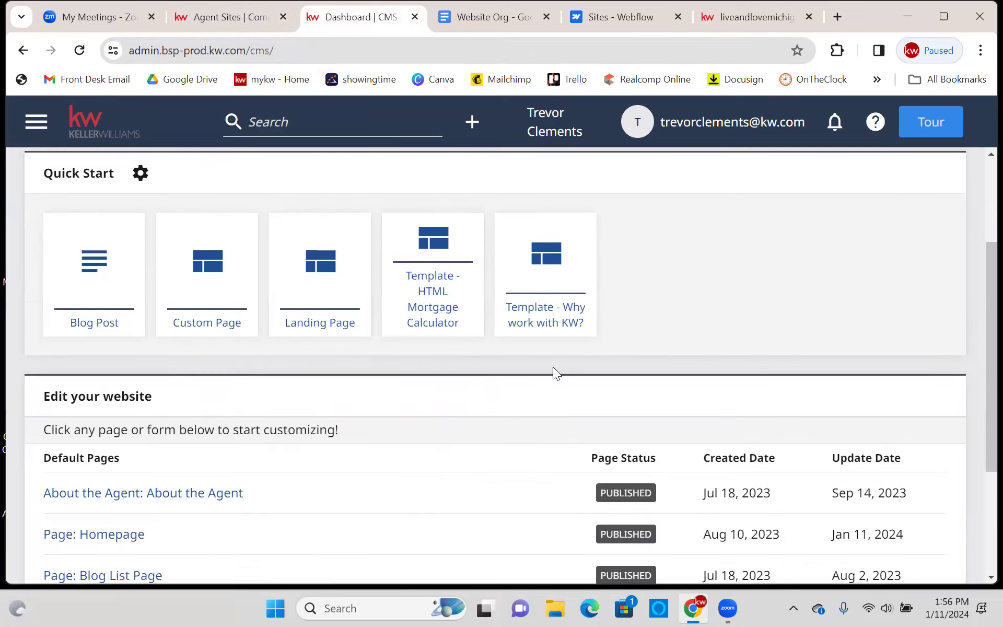
{"action": "scroll", "coordinate": [552, 367], "scroll_direction": "up", "scroll_amount": 3}
{"action": "scroll", "coordinate": [552, 367], "scroll_direction": "up", "scroll_amount": 1}
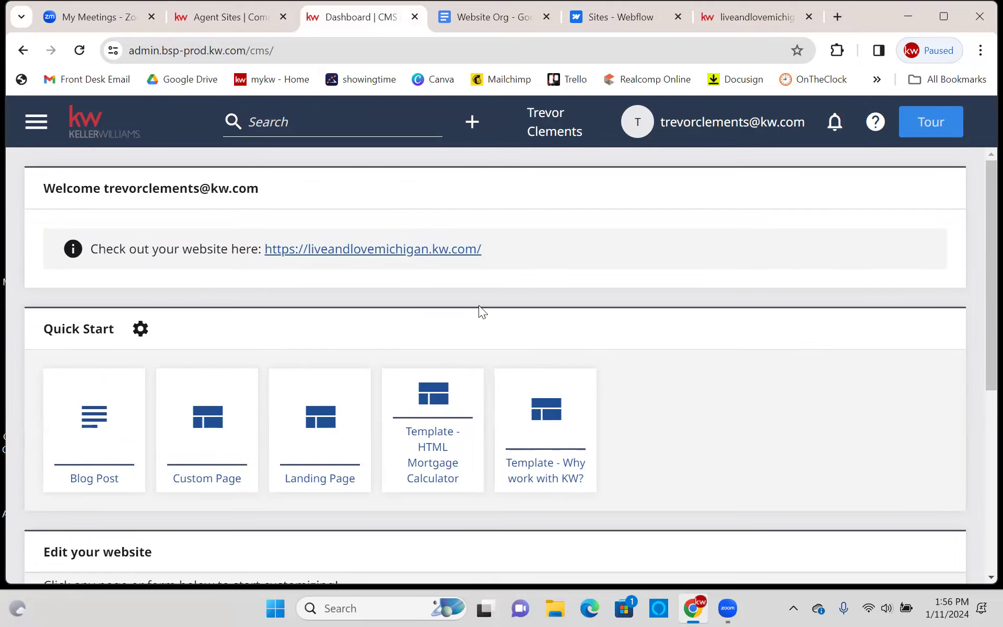
{"action": "left_click", "coordinate": [471, 124]}
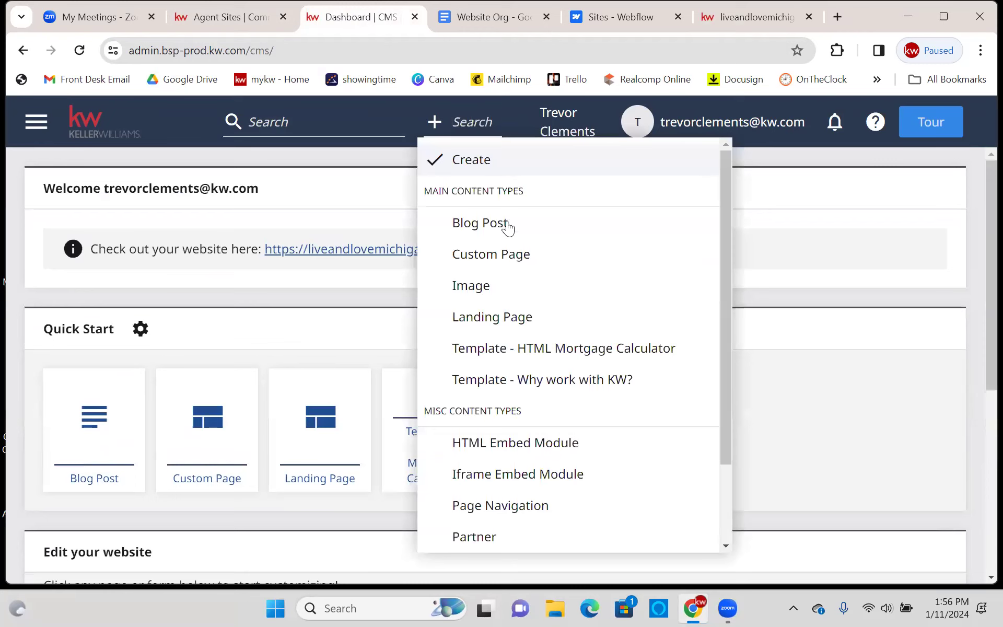
{"action": "left_click", "coordinate": [513, 253]}
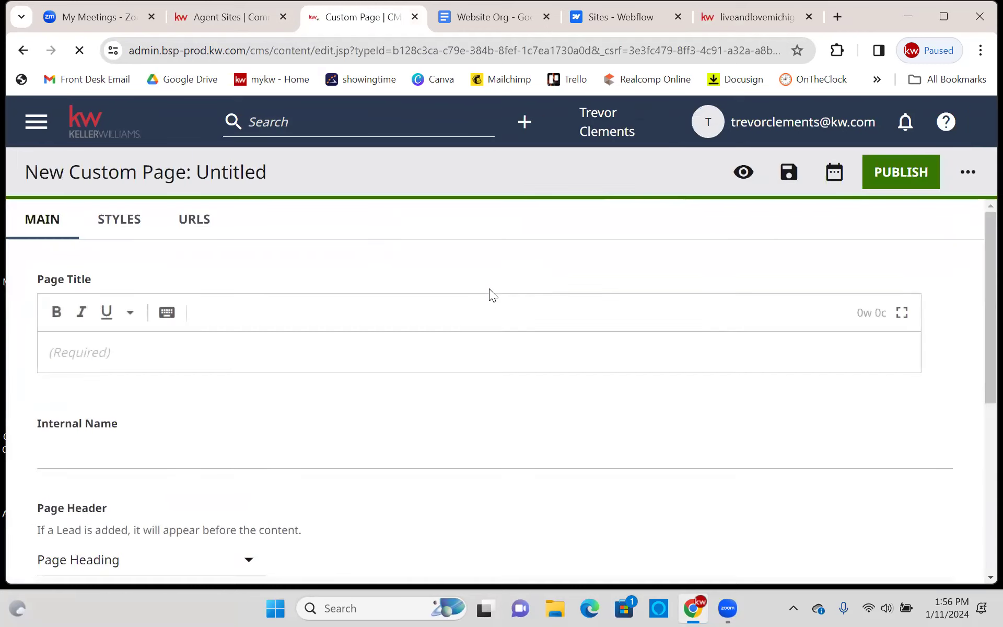
{"action": "scroll", "coordinate": [490, 287], "scroll_direction": "down", "scroll_amount": 6}
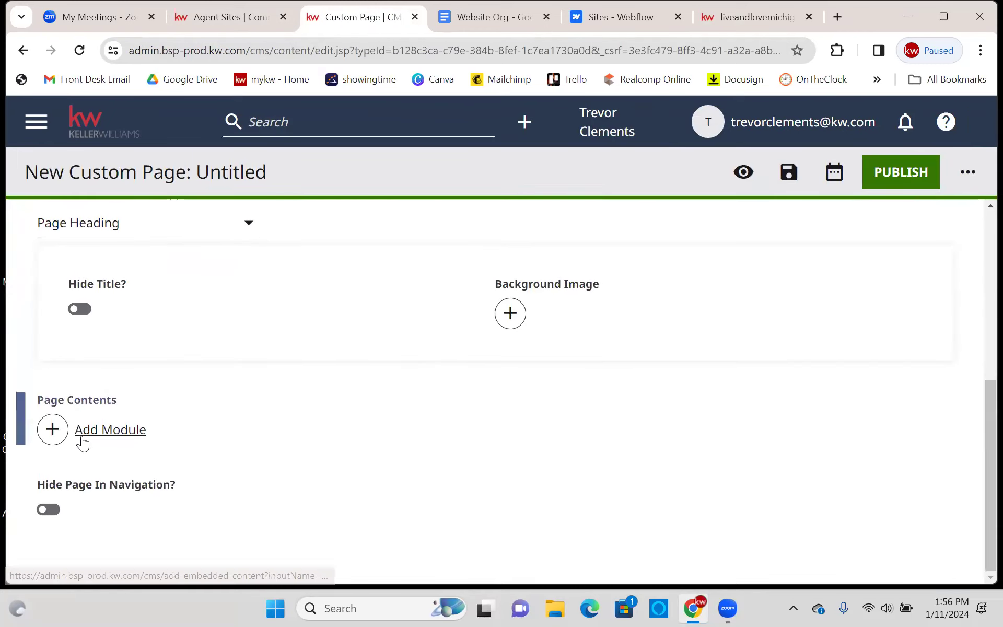
{"action": "left_click", "coordinate": [83, 442]}
{"action": "scroll", "coordinate": [888, 376], "scroll_direction": "down", "scroll_amount": 10}
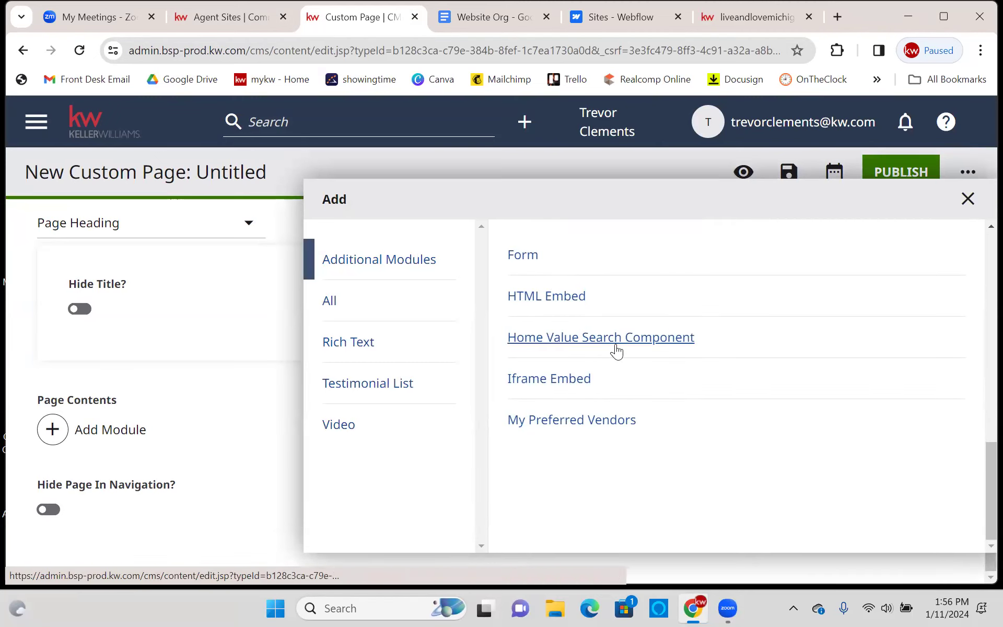
{"action": "scroll", "coordinate": [603, 392], "scroll_direction": "up", "scroll_amount": 6}
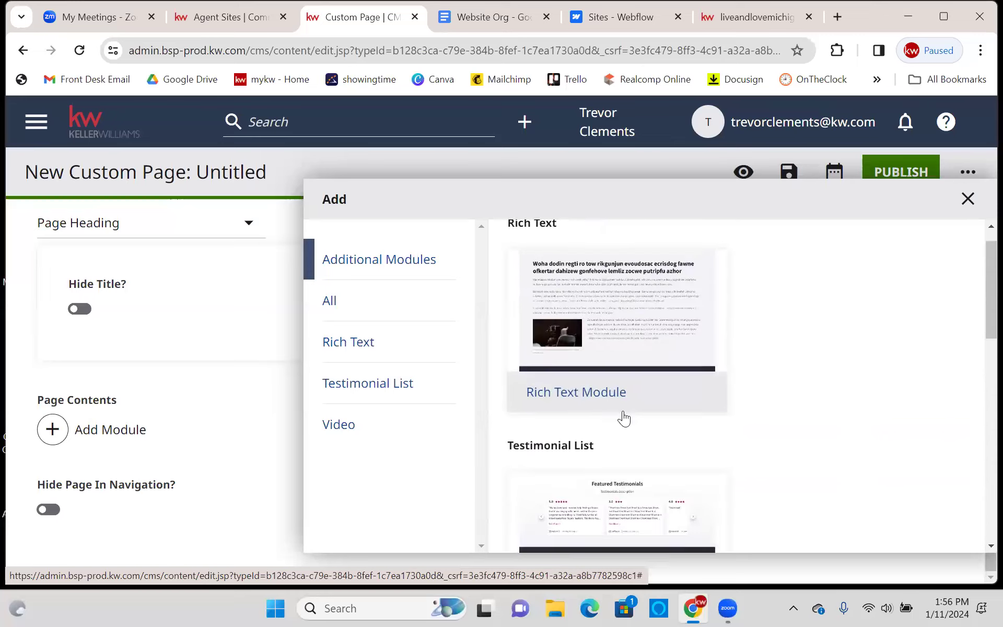
{"action": "scroll", "coordinate": [632, 440], "scroll_direction": "down", "scroll_amount": 3}
{"action": "scroll", "coordinate": [707, 425], "scroll_direction": "up", "scroll_amount": 3}
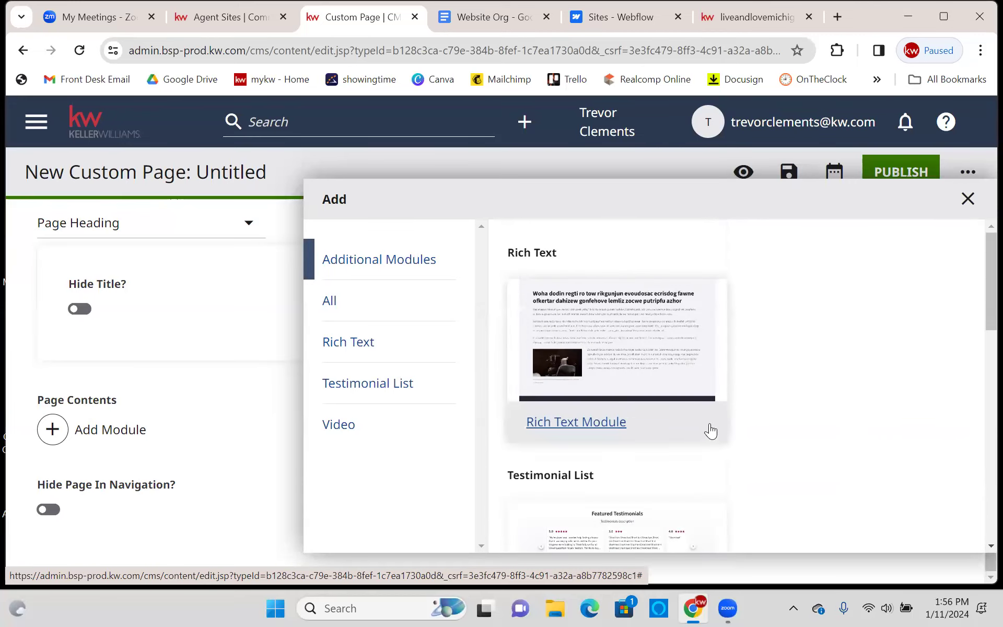
{"action": "scroll", "coordinate": [731, 431], "scroll_direction": "down", "scroll_amount": 5}
{"action": "scroll", "coordinate": [759, 425], "scroll_direction": "up", "scroll_amount": 5}
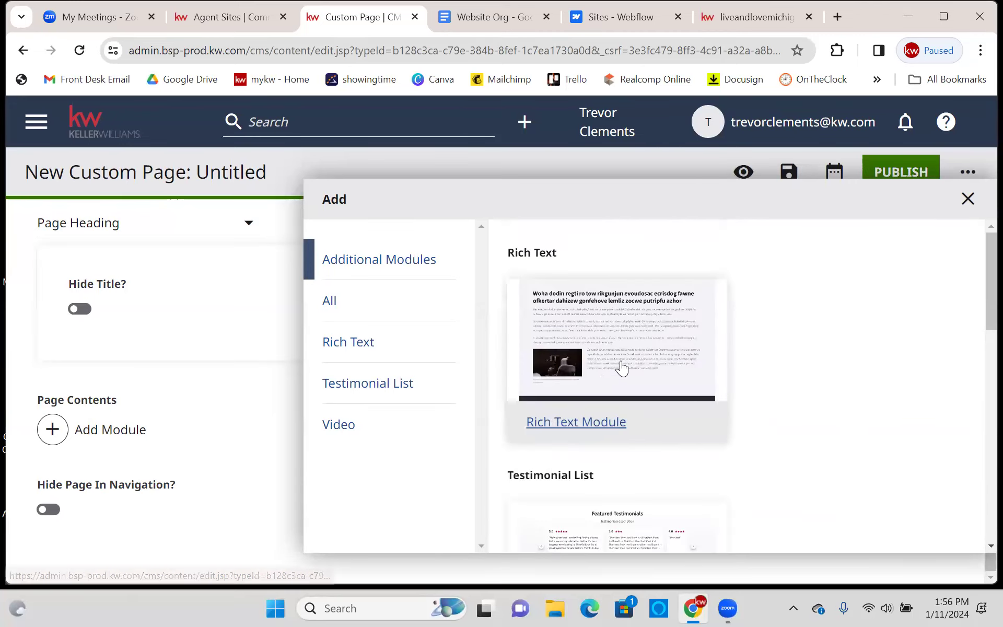
{"action": "left_click", "coordinate": [621, 367]}
- Discard the untitled page by going to Dashboard and confirming Leave site
{"action": "scroll", "coordinate": [366, 397], "scroll_direction": "down", "scroll_amount": 4}
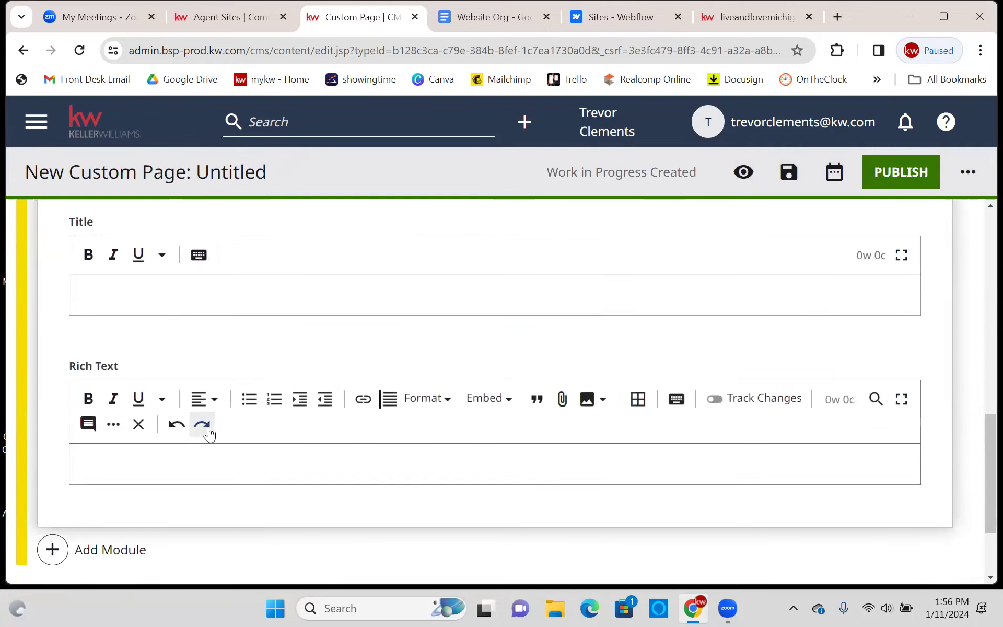
{"action": "scroll", "coordinate": [172, 397], "scroll_direction": "down", "scroll_amount": 2}
{"action": "left_click", "coordinate": [170, 393]}
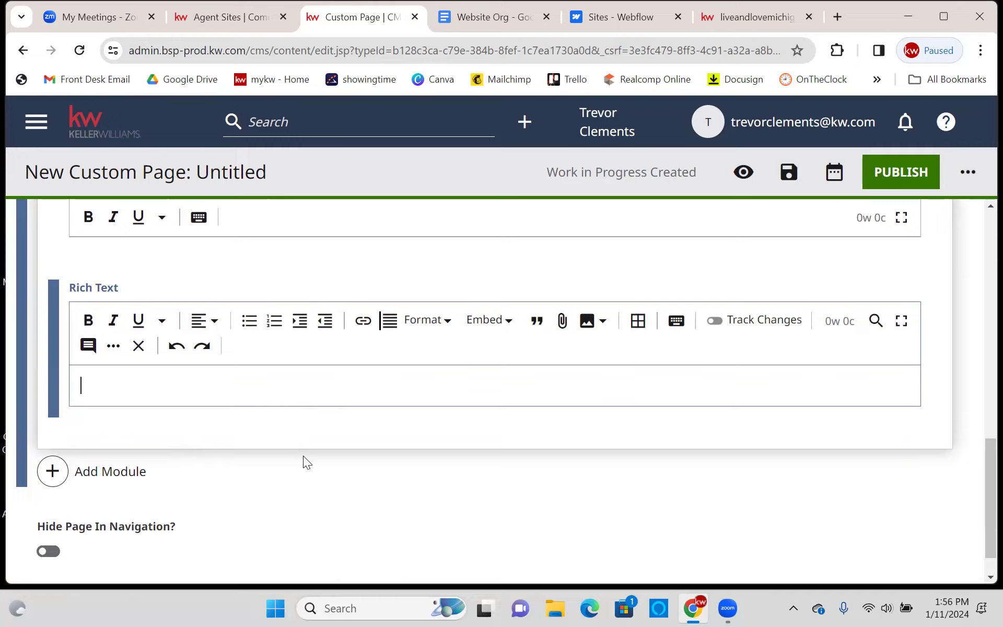
{"action": "scroll", "coordinate": [305, 385], "scroll_direction": "up", "scroll_amount": 10}
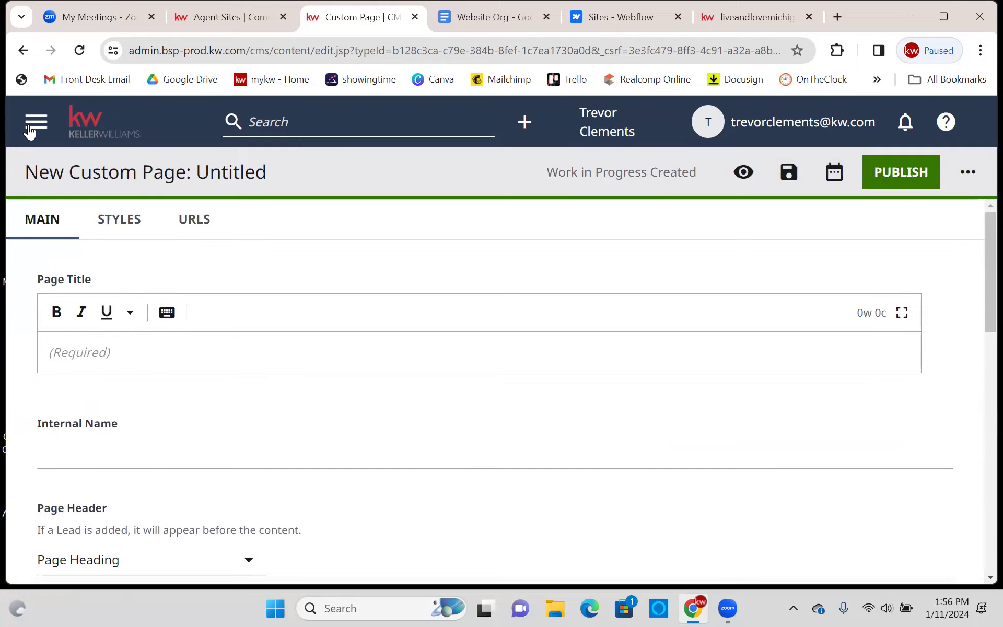
{"action": "left_click", "coordinate": [30, 128]}
{"action": "left_click", "coordinate": [63, 167]}
{"action": "left_click", "coordinate": [586, 148]}
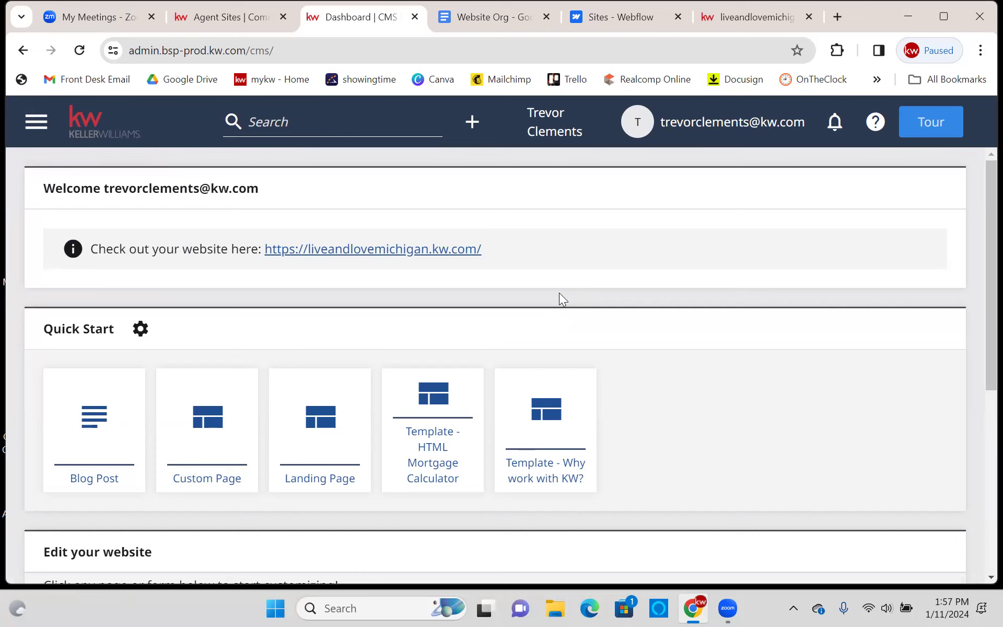
- Close the Webflow and old agent site tabs
{"action": "left_click", "coordinate": [654, 19]}
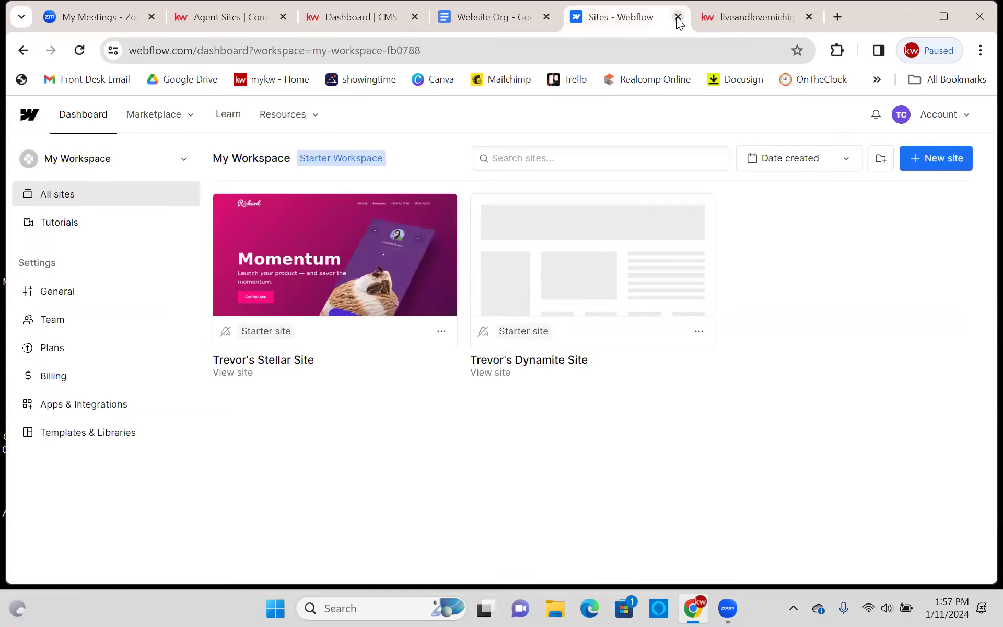
{"action": "left_click", "coordinate": [677, 17]}
{"action": "left_click", "coordinate": [677, 18]}
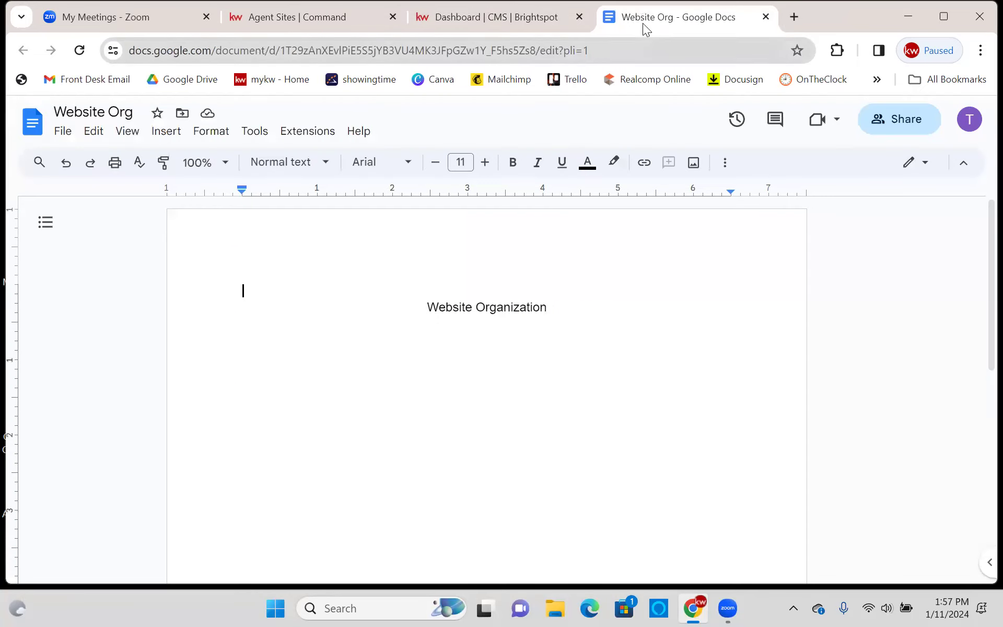
- Add a new left-aligned line below the Website Organization heading
{"action": "left_click", "coordinate": [479, 362]}
{"action": "left_click", "coordinate": [582, 311]}
{"action": "key", "text": "Return"}
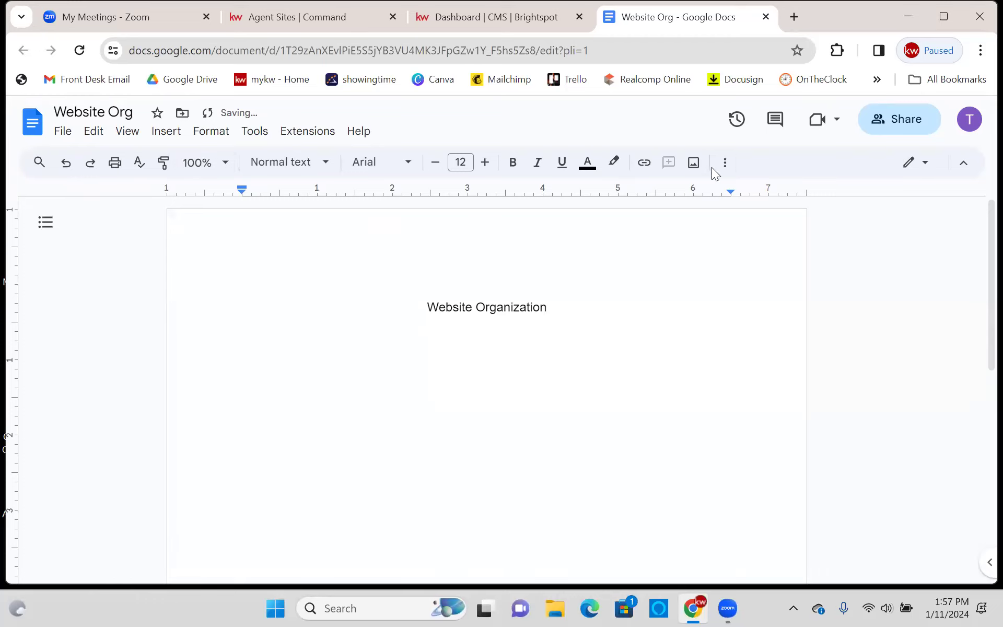
{"action": "left_click", "coordinate": [724, 162]}
{"action": "left_click", "coordinate": [520, 193]}
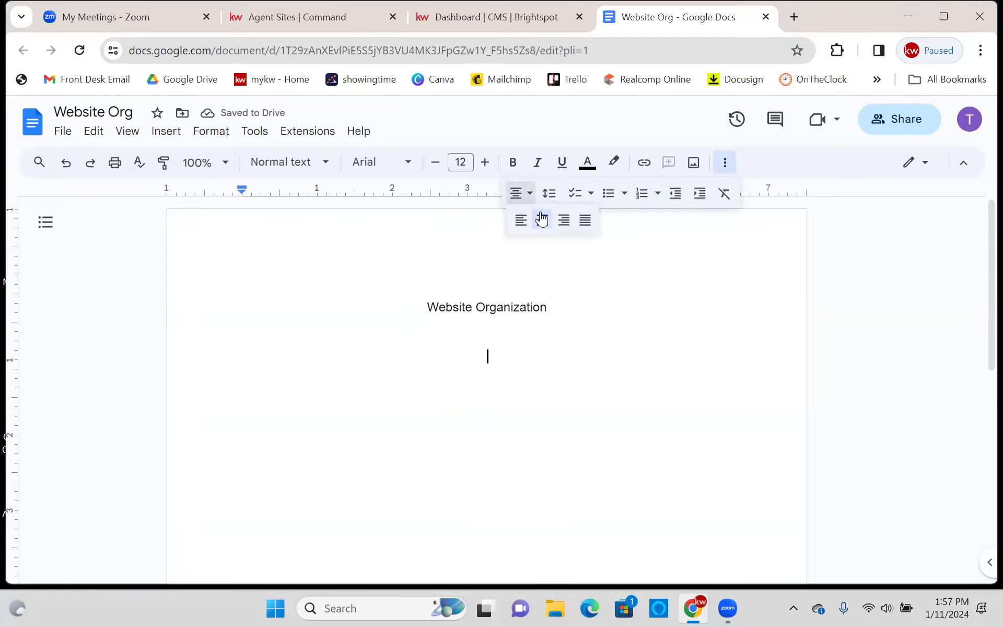
{"action": "left_click", "coordinate": [519, 220]}
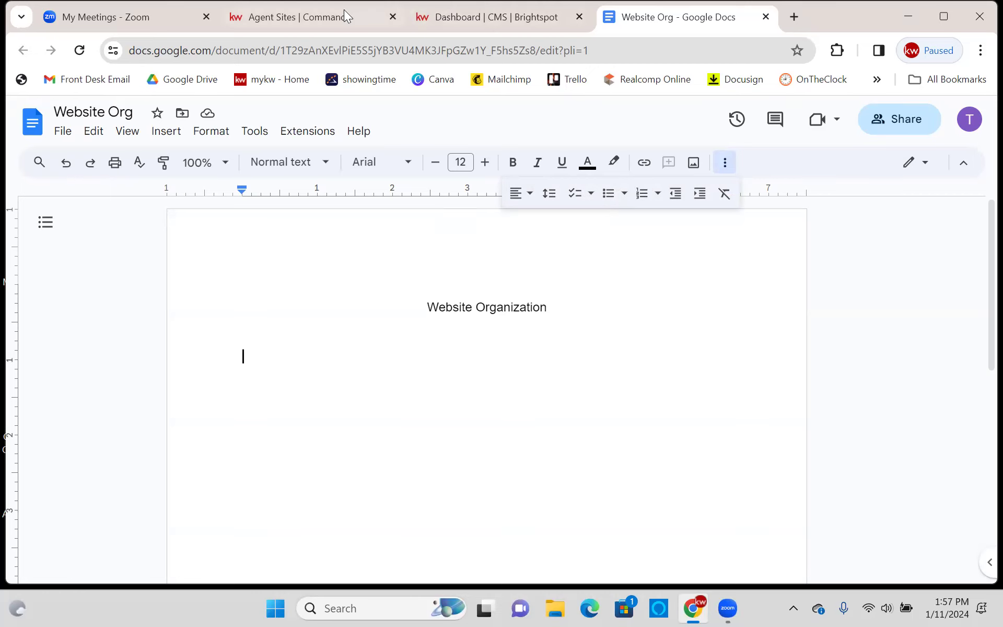
- Open the live agent website in a new tab with its navigation menu showing
{"action": "left_click", "coordinate": [357, 15]}
{"action": "left_click", "coordinate": [538, 18]}
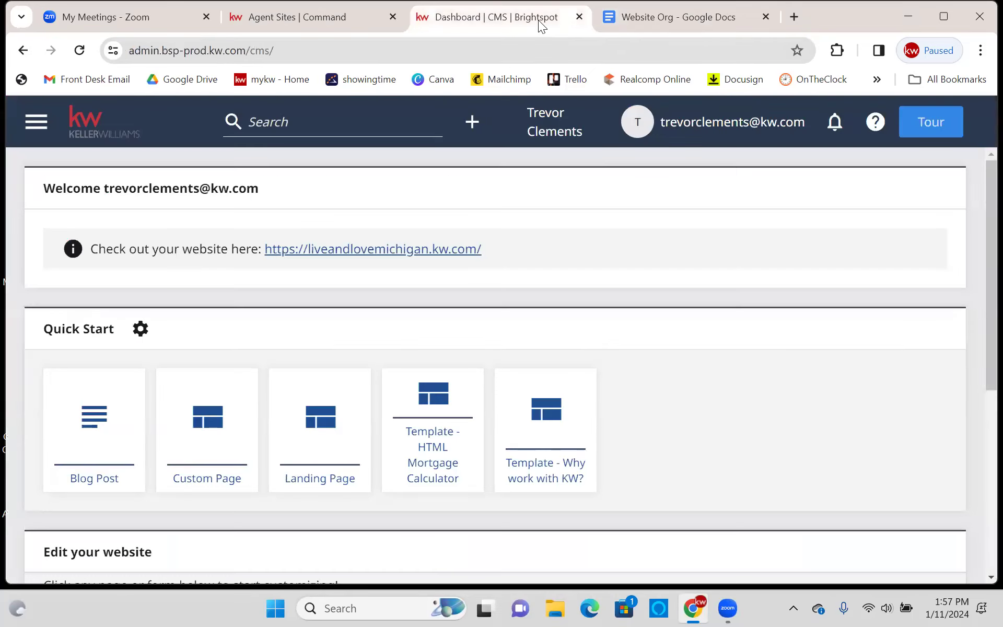
{"action": "left_click", "coordinate": [381, 248]}
{"action": "left_click", "coordinate": [34, 155]}
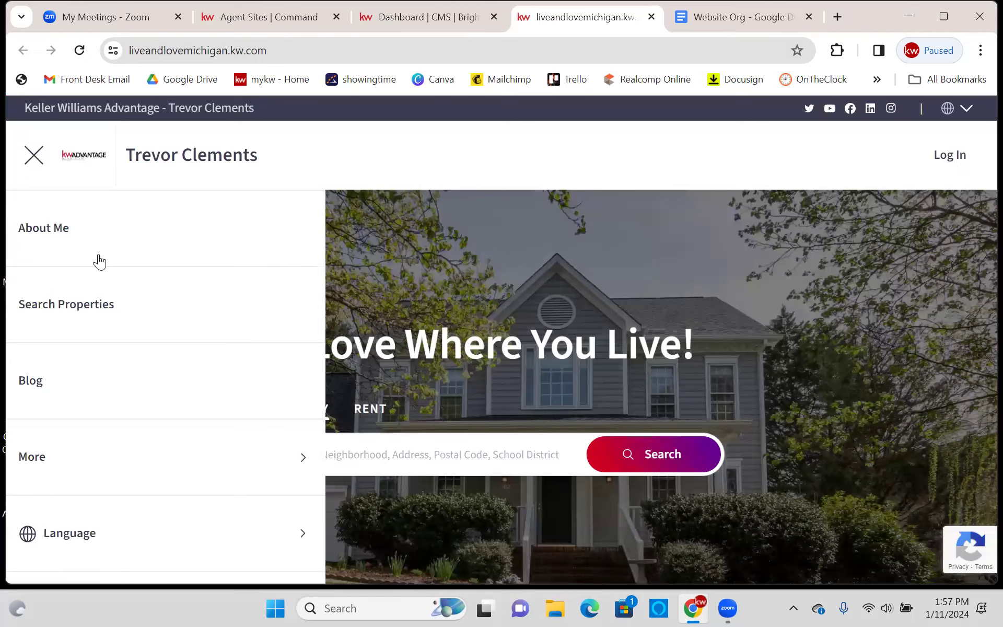
- List About Me, Mortgage Calculator, Download my App and More on separate lines
{"action": "left_click", "coordinate": [754, 19]}
{"action": "type", "text": "About Me"}
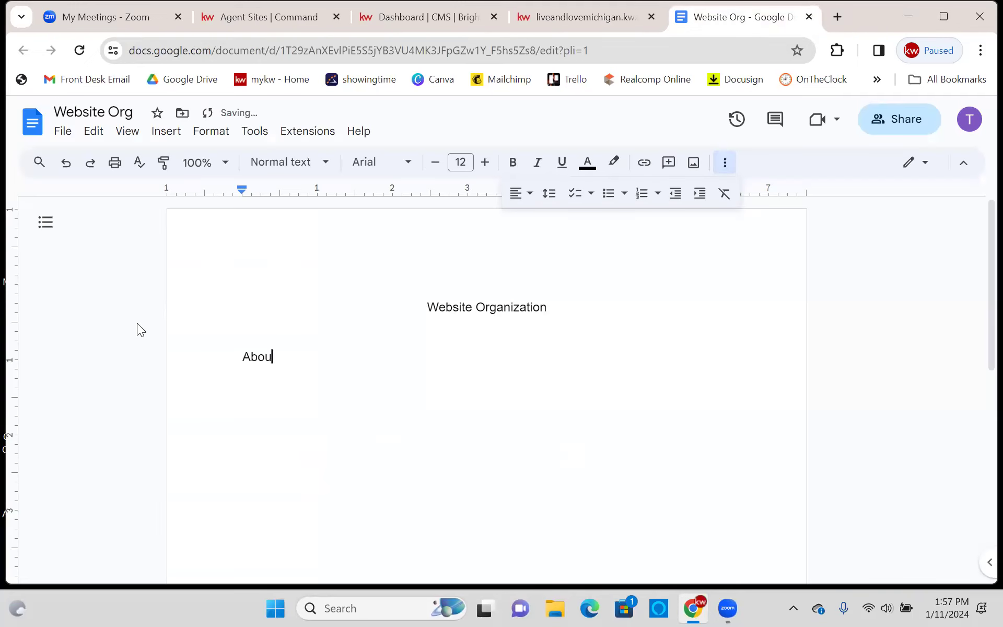
{"action": "key", "text": "Return"}
{"action": "key", "text": "Return"}
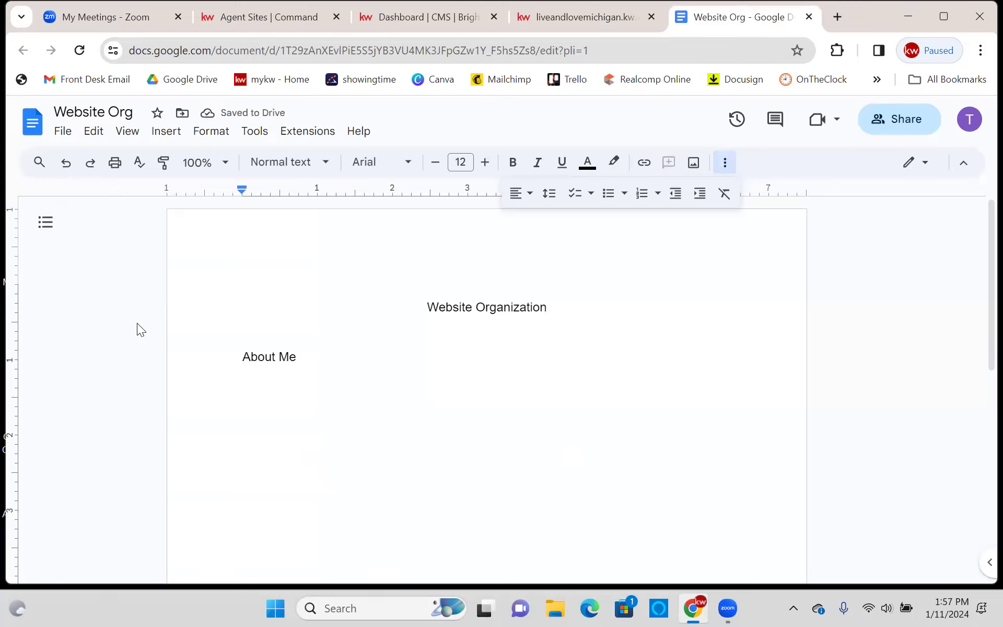
{"action": "type", "text": "Mortgge"}
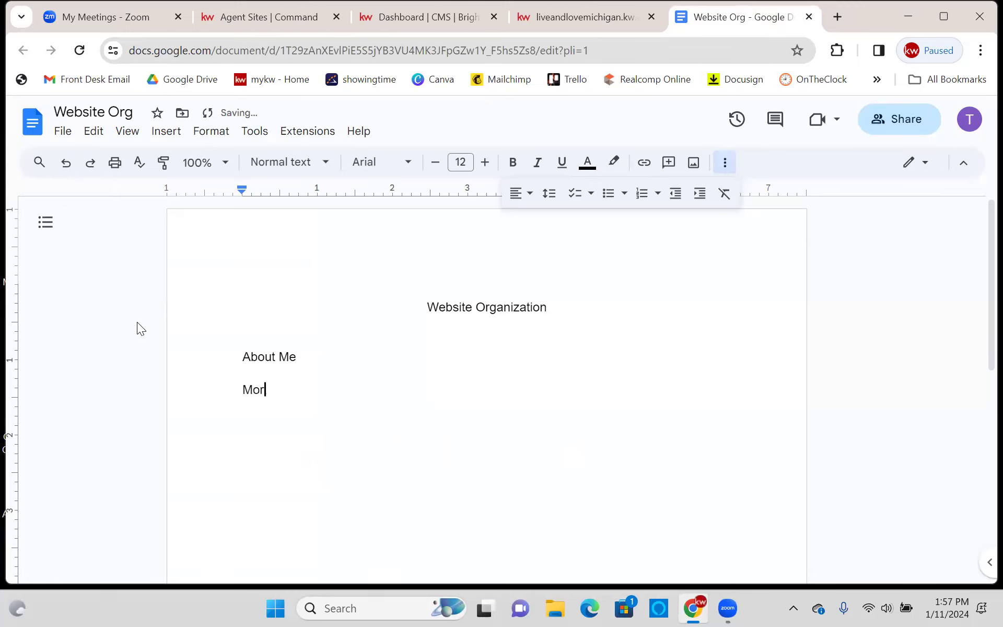
{"action": "key", "text": "BackSpace"}
{"action": "key", "text": "BackSpace"}
{"action": "key", "text": "BackSpace"}
{"action": "type", "text": "age Calculator"}
{"action": "key", "text": "Return"}
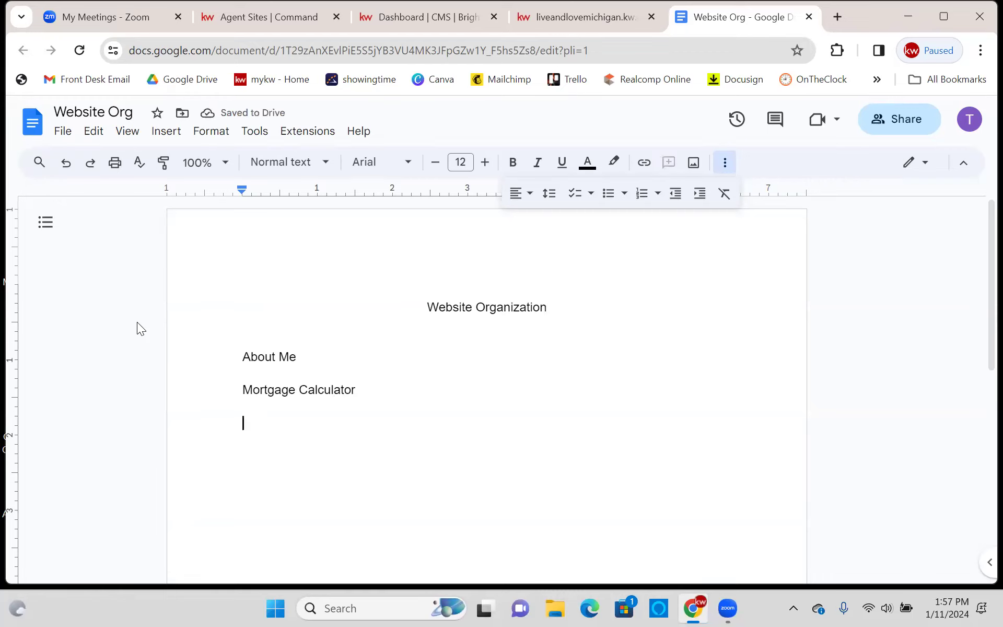
{"action": "type", "text": "Download my App"}
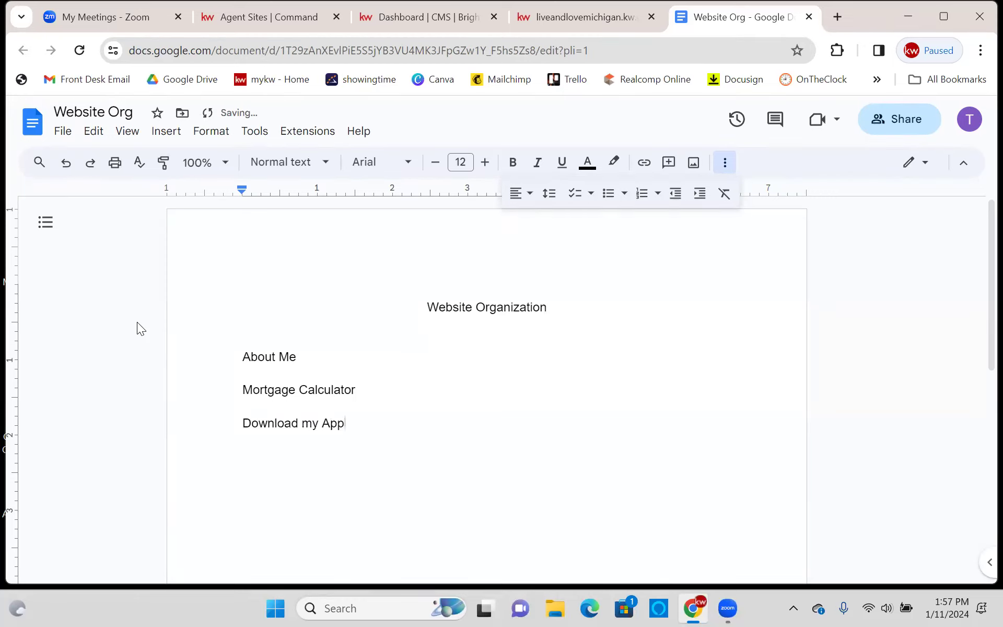
{"action": "key", "text": "Return"}
{"action": "type", "text": "More"}
{"action": "key", "text": "Return"}
- Add three indented placeholder sub-items under More
{"action": "type", "text": "Wieufbwed"}
{"action": "key", "text": "Return"}
{"action": "type", "text": "wkejfwoied"}
{"action": "key", "text": "Return"}
{"action": "key", "text": "BackSpace"}
{"action": "type", "text": "wekjfbweodn"}
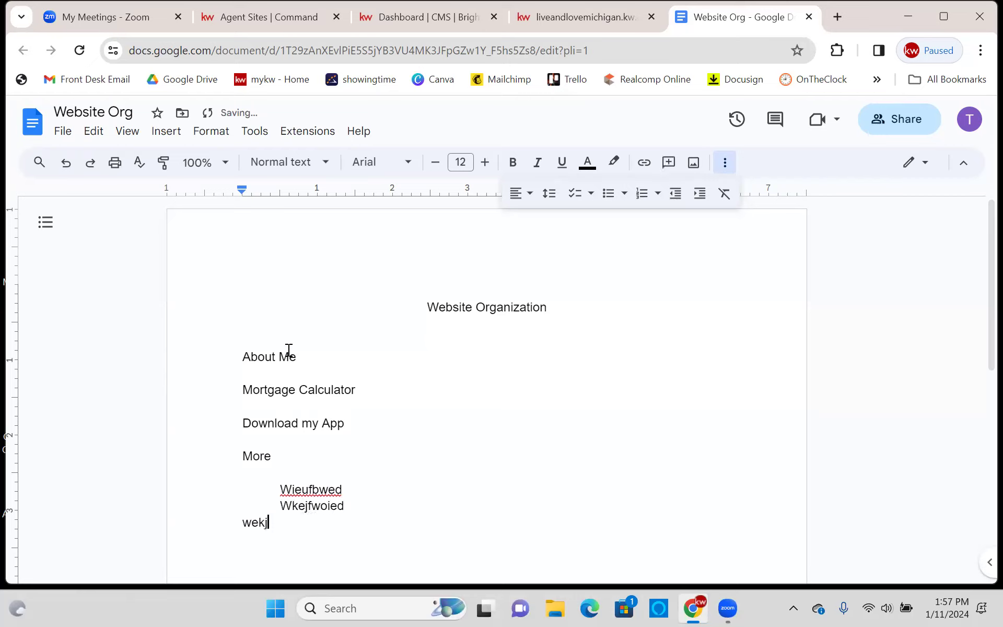
{"action": "left_click", "coordinate": [242, 522]}
{"action": "key", "text": "Caps_Lock"}
{"action": "key", "text": "Tab"}
{"action": "double_click", "coordinate": [355, 476]}
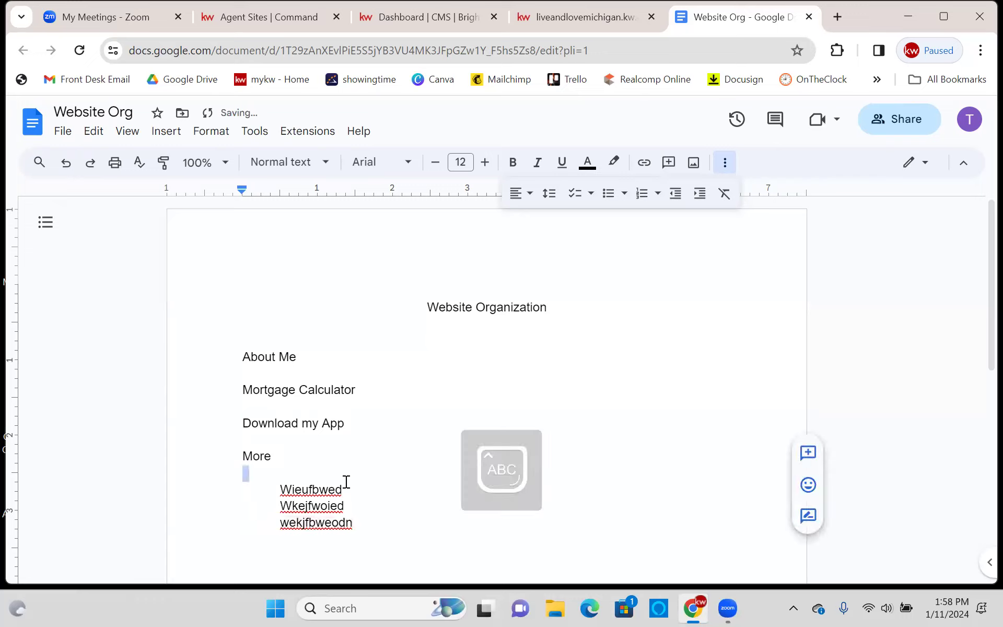
{"action": "left_click", "coordinate": [344, 484]}
- Insert blank lines below About Me, Mortgage Calculator and Download my App
{"action": "left_click", "coordinate": [374, 362]}
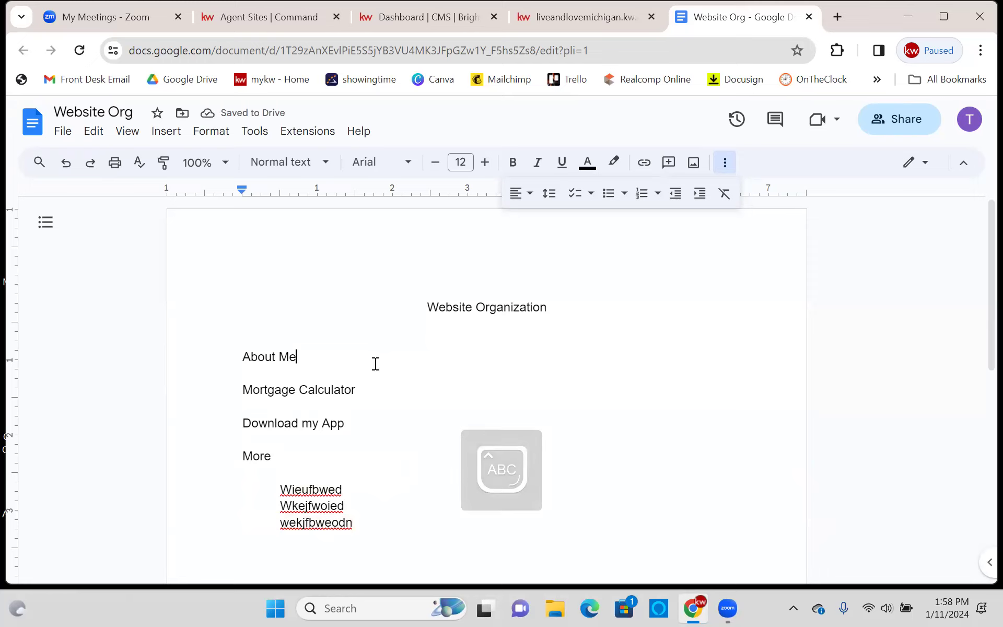
{"action": "key", "text": "Return"}
{"action": "left_click", "coordinate": [374, 405]}
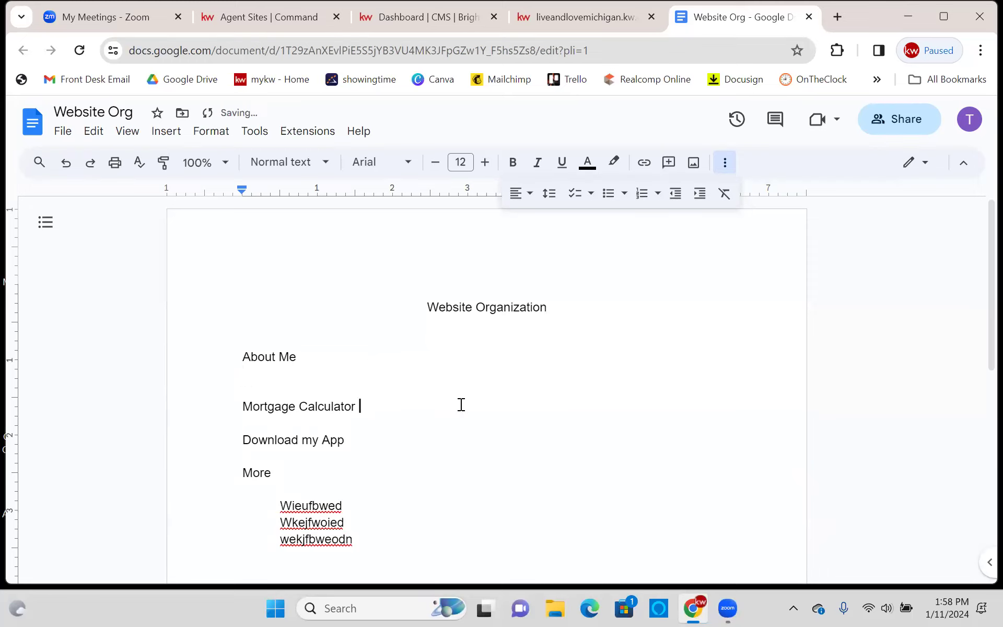
{"action": "key", "text": "Return"}
{"action": "left_click", "coordinate": [360, 448]}
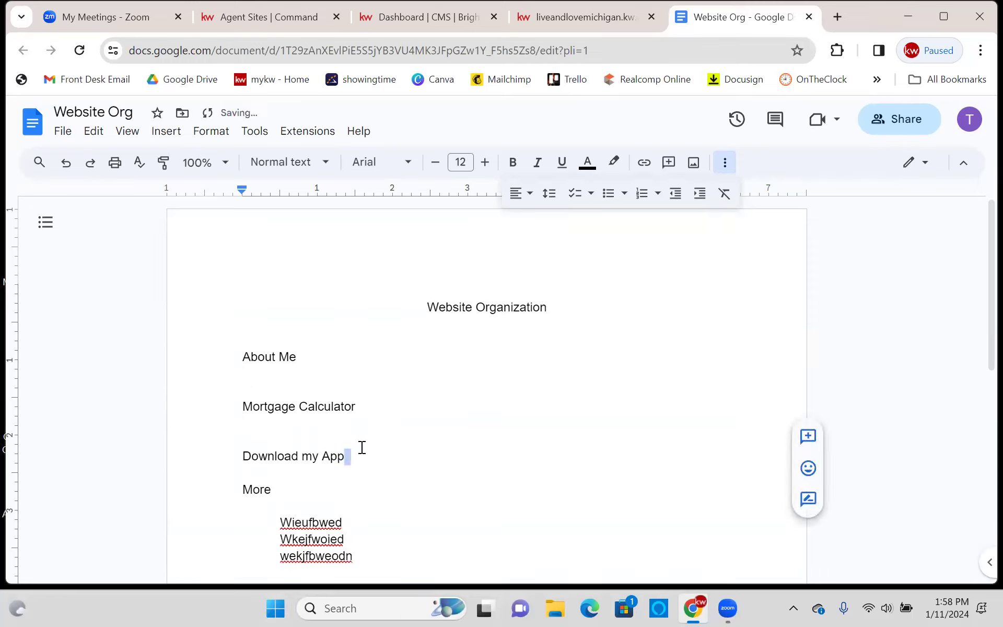
{"action": "key", "text": "Return"}
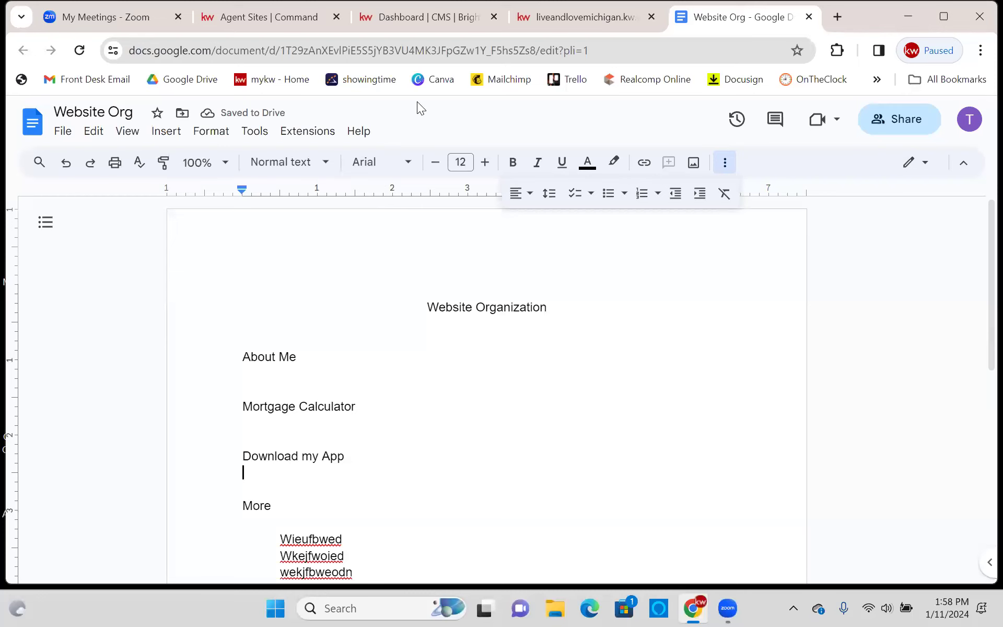
{"action": "left_click", "coordinate": [422, 18]}
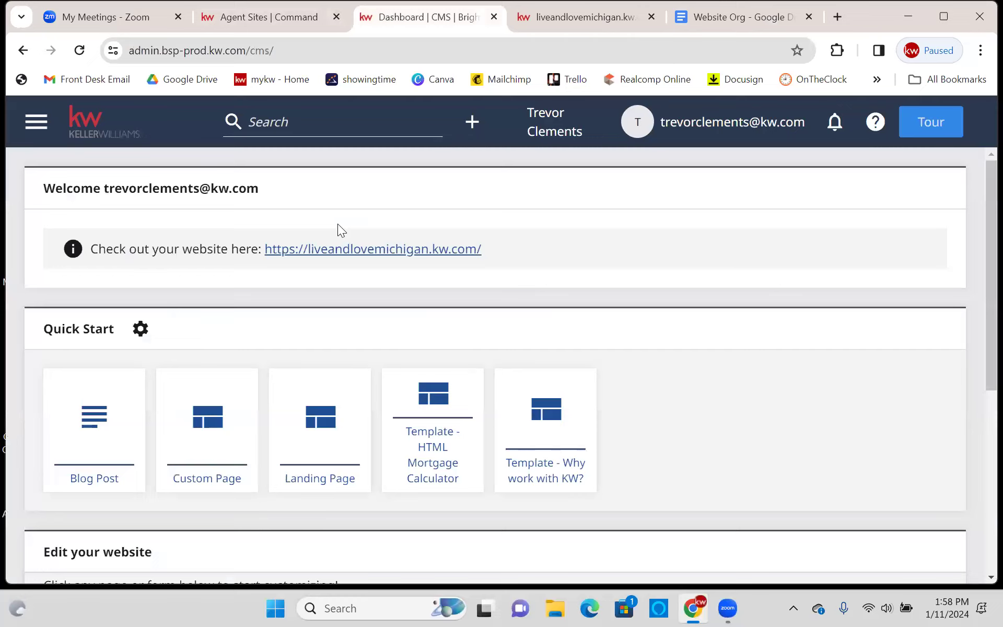
- Copy the live About Me page address and paste it under About Me in Website Org
{"action": "left_click", "coordinate": [338, 248]}
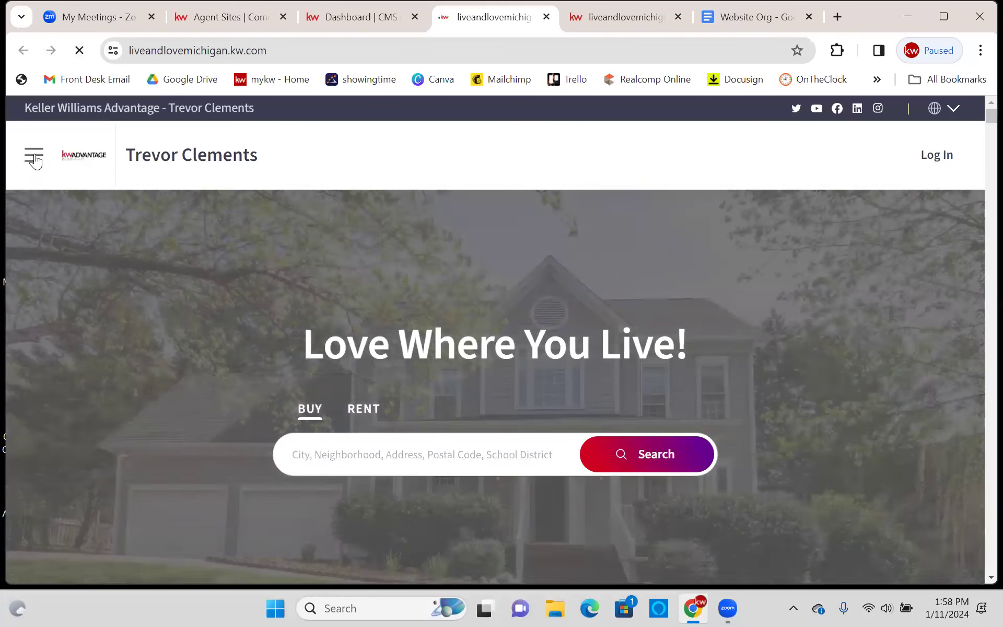
{"action": "left_click", "coordinate": [34, 156]}
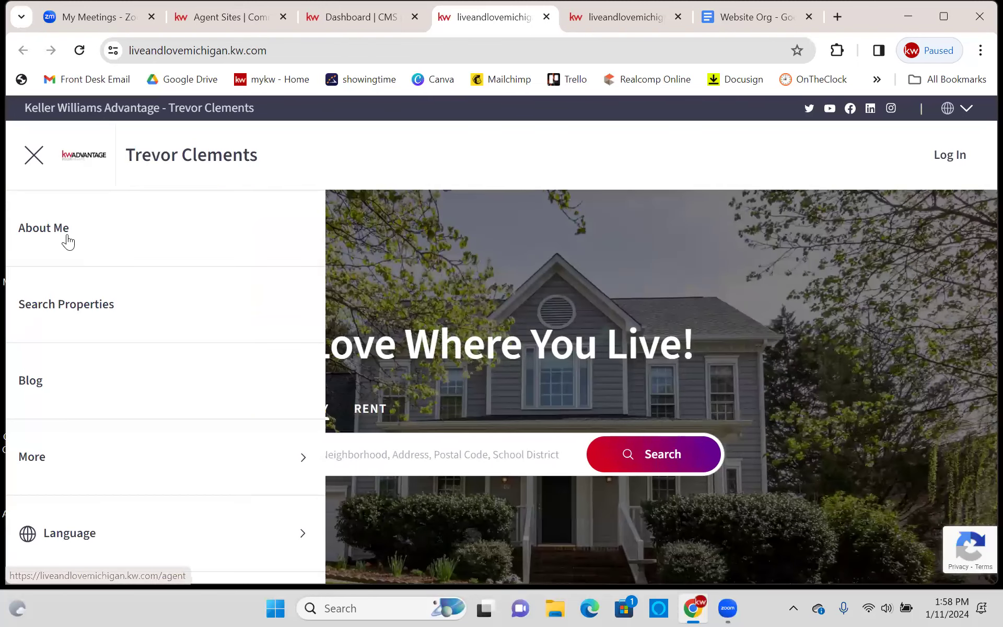
{"action": "left_click_drag", "start_coordinate": [58, 227], "coordinate": [66, 219]}
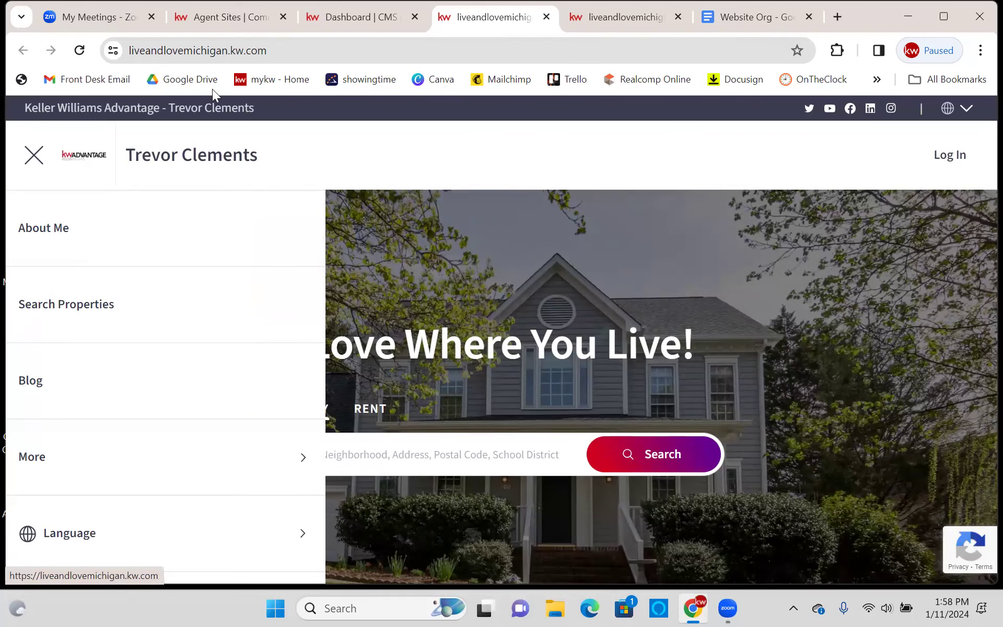
{"action": "left_click", "coordinate": [58, 233]}
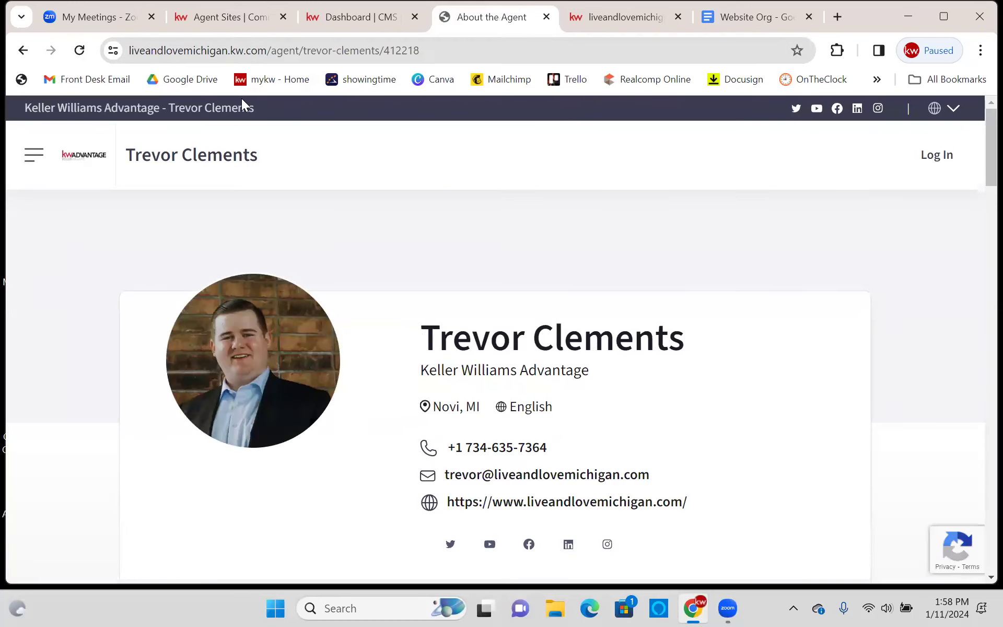
{"action": "left_click", "coordinate": [302, 50]}
{"action": "right_click", "coordinate": [302, 51]}
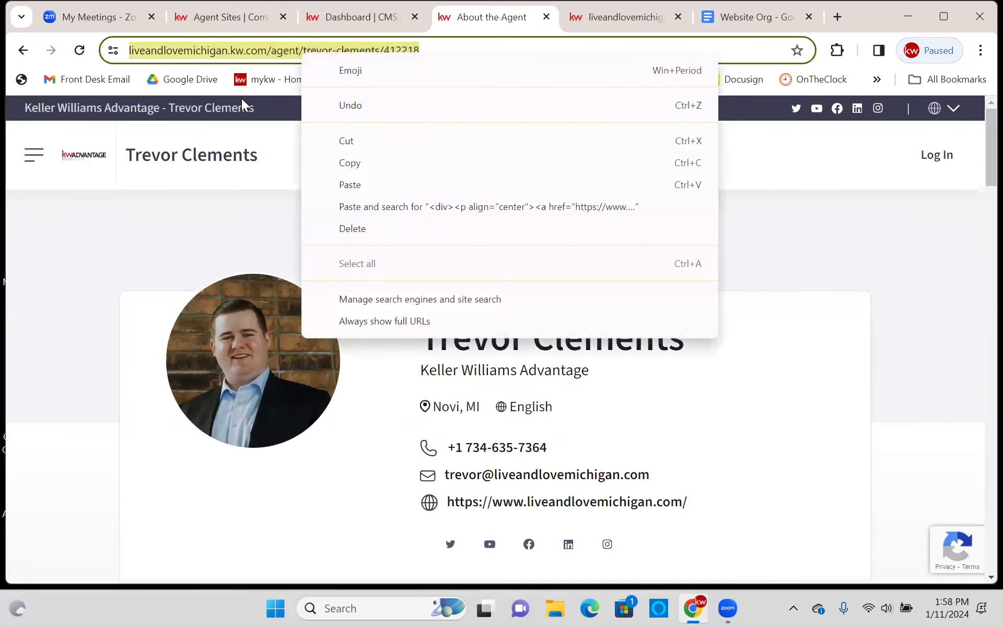
{"action": "left_click", "coordinate": [354, 163]}
{"action": "left_click", "coordinate": [745, 21]}
{"action": "left_click", "coordinate": [275, 377]}
{"action": "right_click", "coordinate": [274, 375]}
{"action": "left_click", "coordinate": [347, 166]}
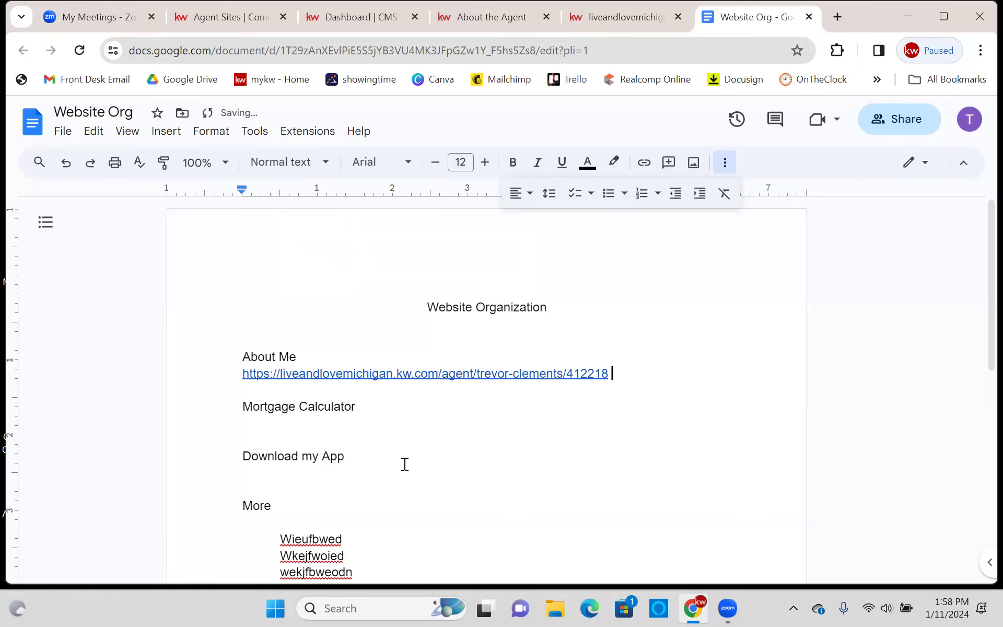
{"action": "left_click", "coordinate": [363, 425]}
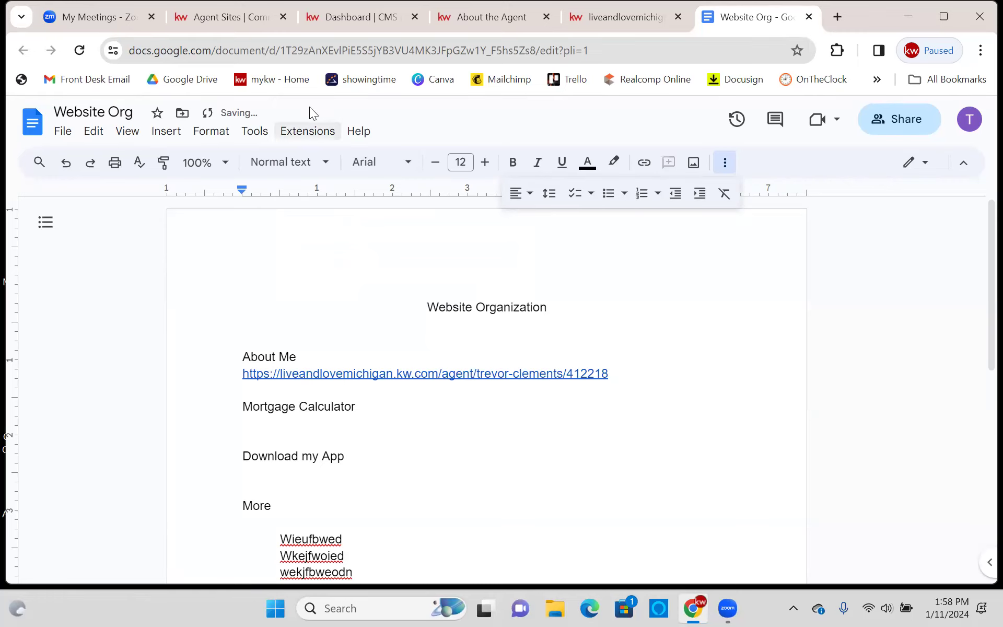
- Copy the live Mortgage Calculator page address and paste it under Mortgage Calculator
{"action": "key", "text": "ctrl+4"}
{"action": "left_click", "coordinate": [21, 138]}
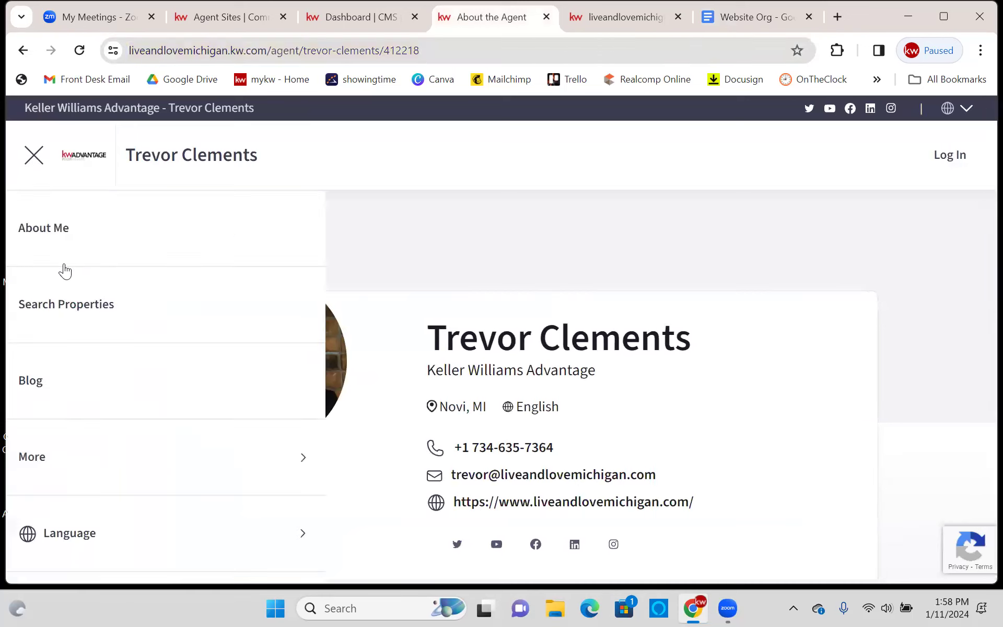
{"action": "left_click", "coordinate": [88, 457]}
{"action": "left_click", "coordinate": [99, 295]}
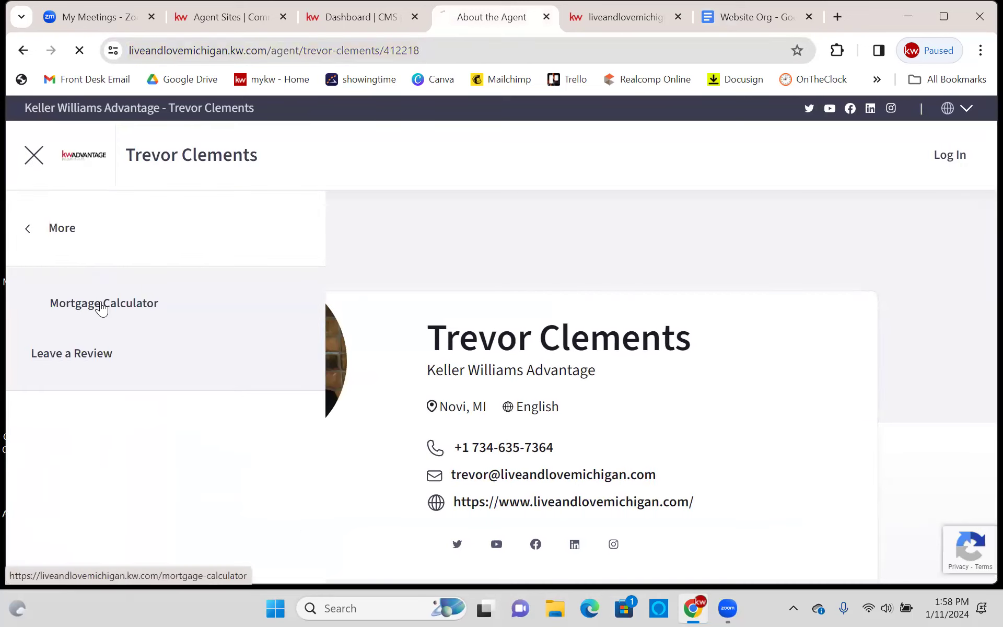
{"action": "right_click", "coordinate": [241, 50]}
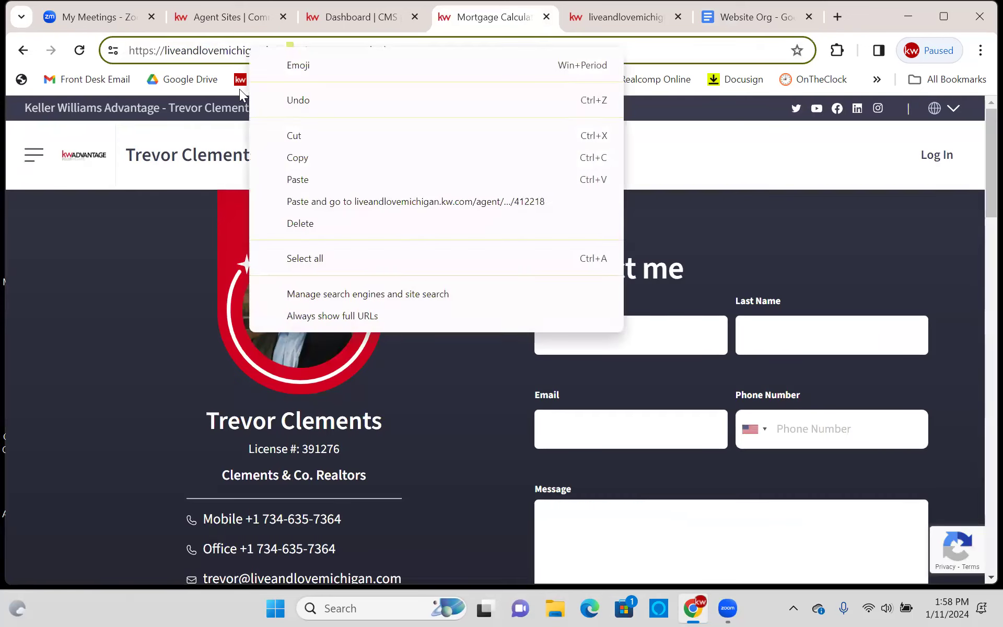
{"action": "triple_click", "coordinate": [235, 50]}
{"action": "right_click", "coordinate": [233, 51]}
{"action": "left_click", "coordinate": [282, 165]}
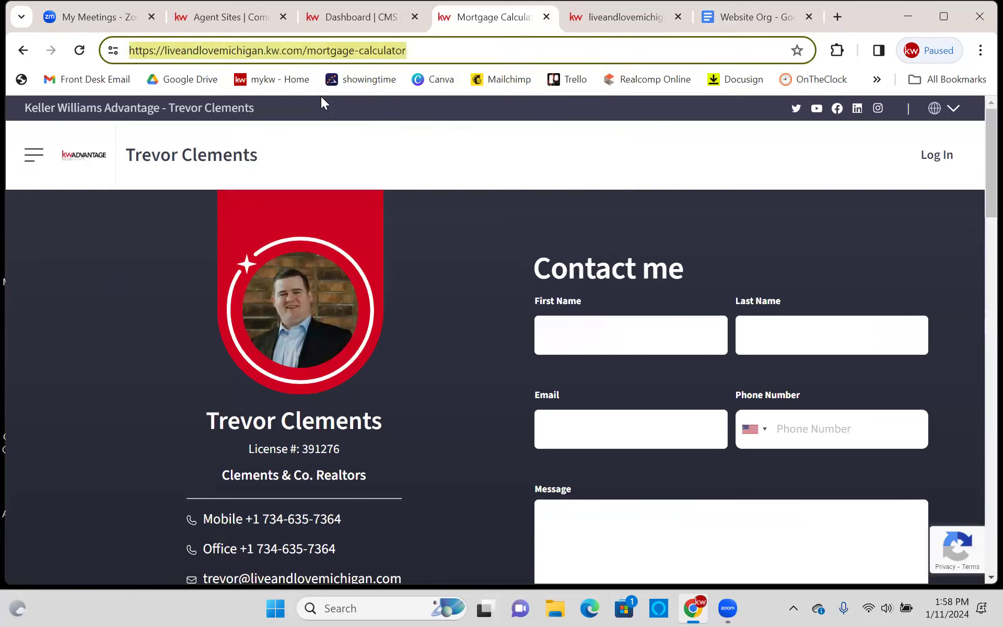
{"action": "left_click", "coordinate": [736, 14]}
{"action": "right_click", "coordinate": [264, 425]}
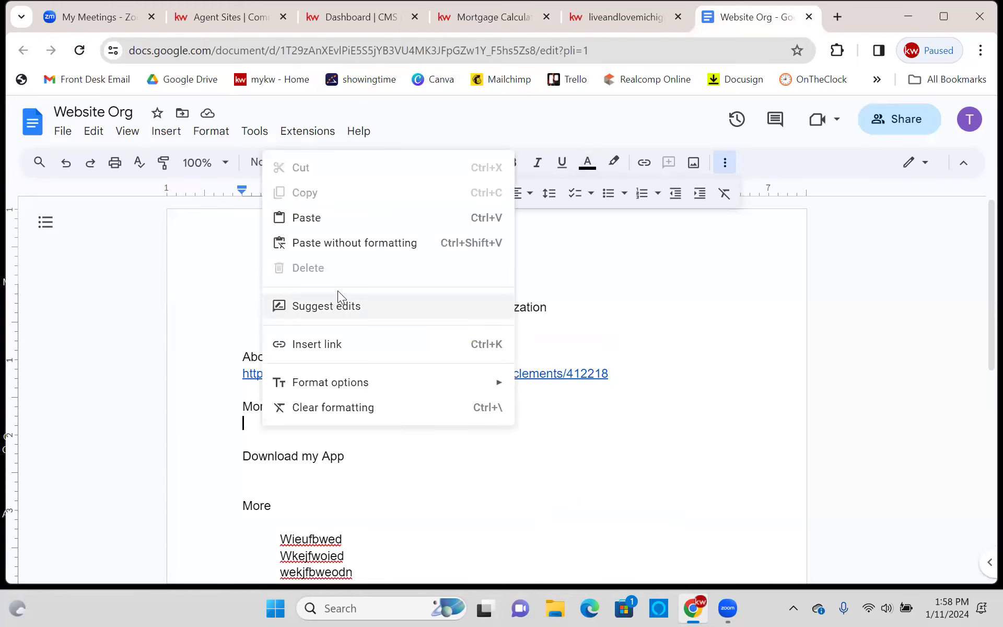
{"action": "left_click", "coordinate": [330, 217]}
{"action": "double_click", "coordinate": [369, 479]}
- Copy the agent's App URL from KW Command's My Website settings
{"action": "left_click", "coordinate": [251, 6]}
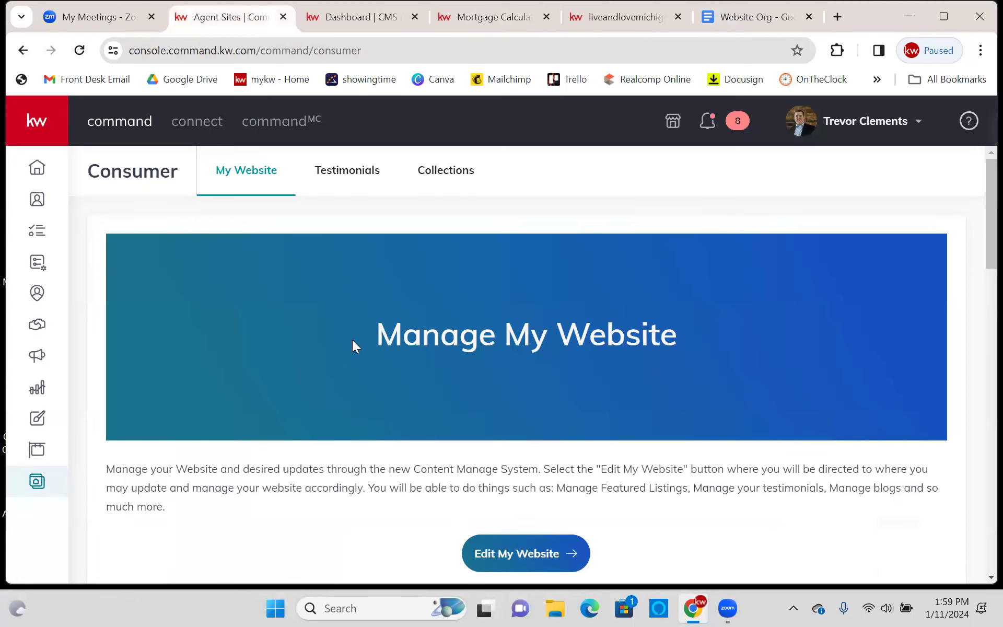
{"action": "scroll", "coordinate": [353, 339], "scroll_direction": "down", "scroll_amount": 4}
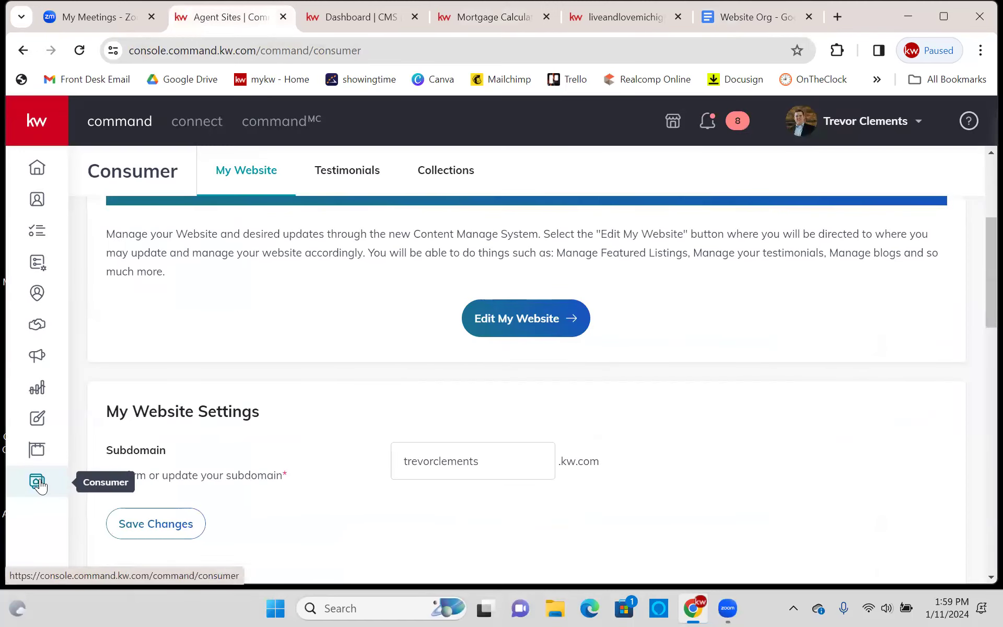
{"action": "scroll", "coordinate": [120, 412], "scroll_direction": "down", "scroll_amount": 3}
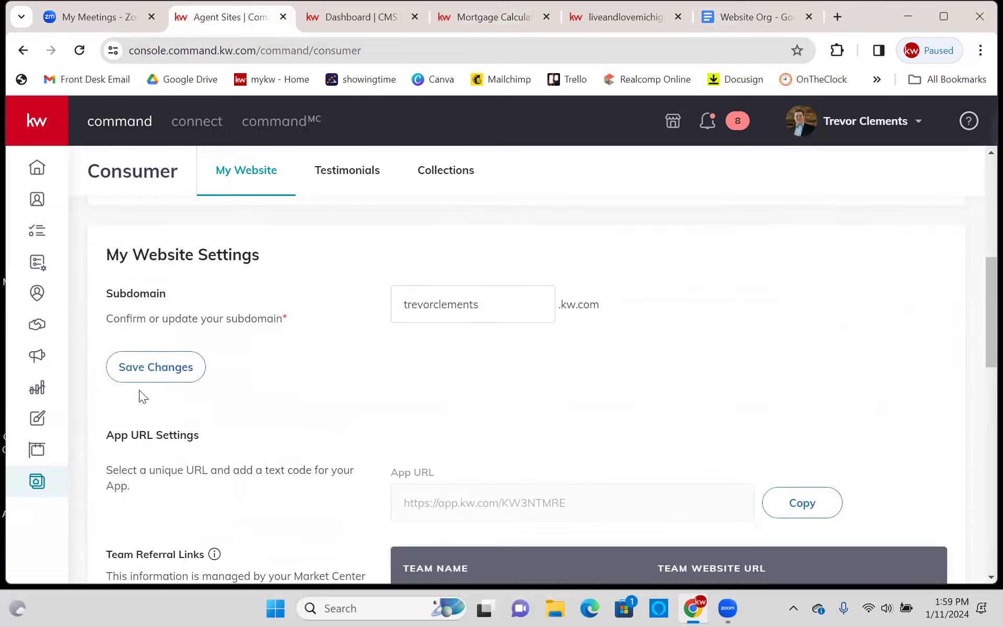
{"action": "scroll", "coordinate": [152, 382], "scroll_direction": "down", "scroll_amount": 3}
{"action": "left_click", "coordinate": [773, 346]}
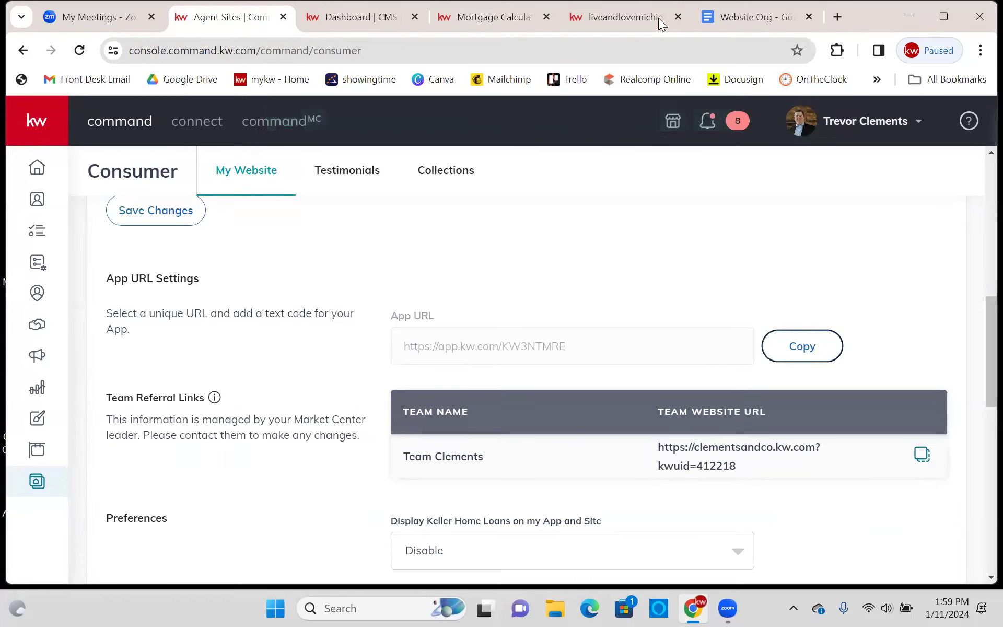
- Paste the app link under Download my App in the Website Org notes
{"action": "left_click", "coordinate": [624, 16]}
{"action": "key", "text": "ctrl+Tab"}
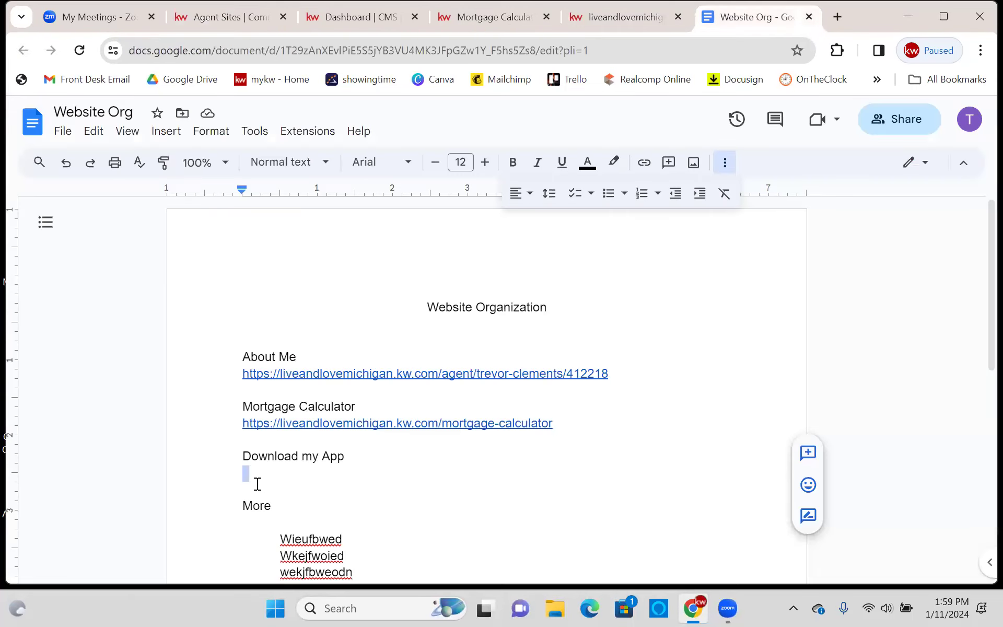
{"action": "right_click", "coordinate": [265, 472]}
{"action": "left_click", "coordinate": [309, 265]}
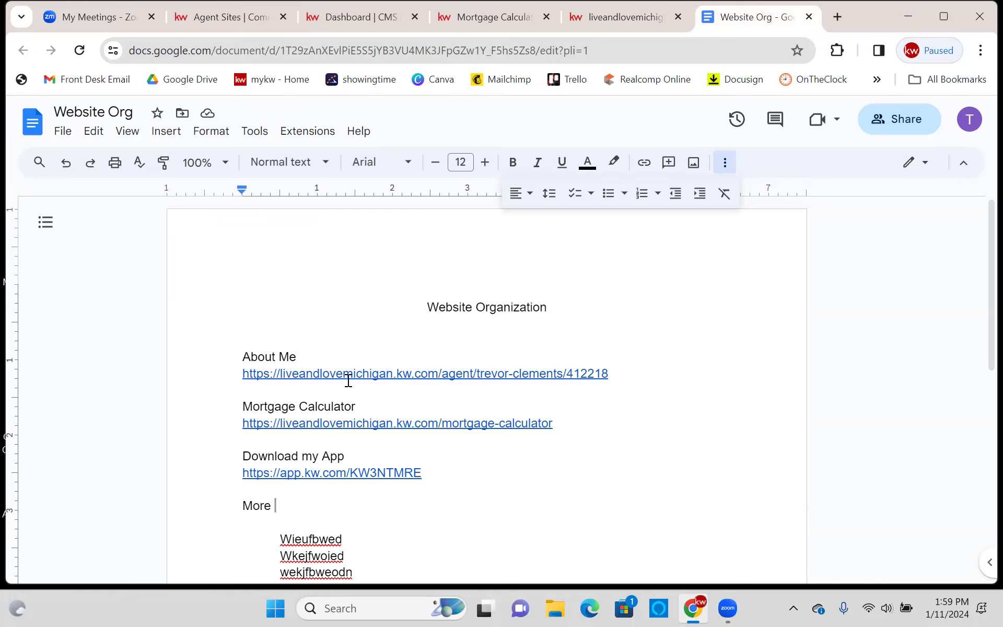
{"action": "left_click", "coordinate": [491, 343]}
{"action": "left_click", "coordinate": [621, 16]}
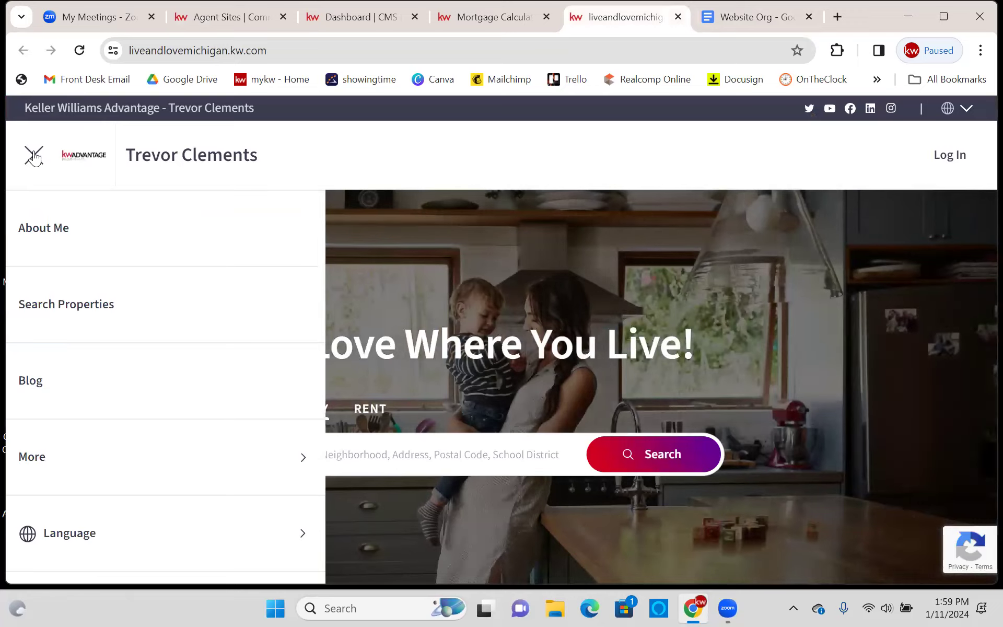
- Close the live agent site's side menu and bring up the Dashboard | CMS tab
{"action": "left_click", "coordinate": [33, 155]}
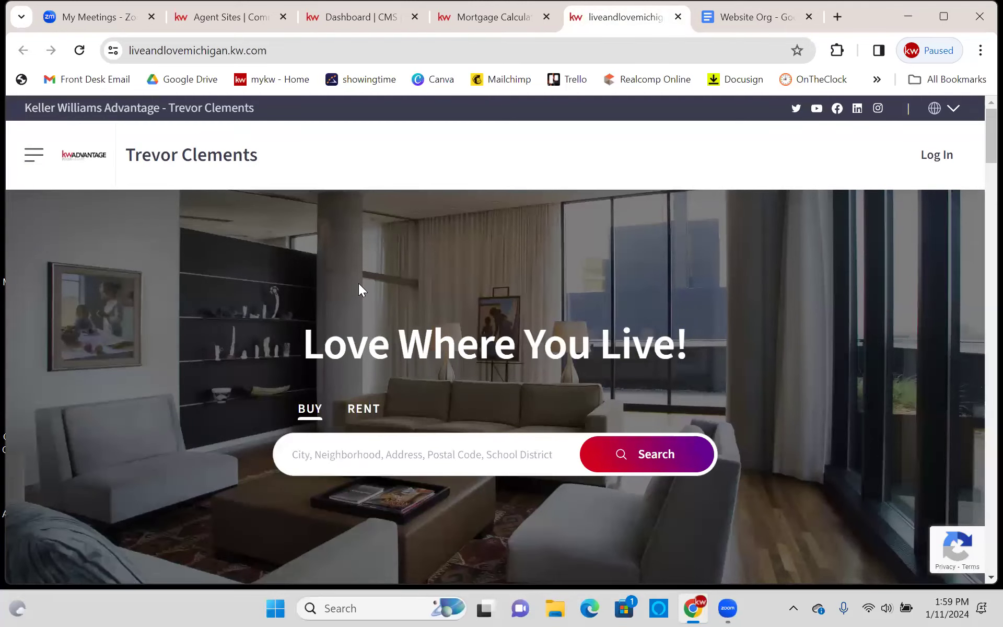
{"action": "left_click_drag", "start_coordinate": [358, 283], "coordinate": [337, 274]}
{"action": "left_click", "coordinate": [403, 140]}
{"action": "left_click", "coordinate": [500, 14]}
{"action": "left_click", "coordinate": [374, 18]}
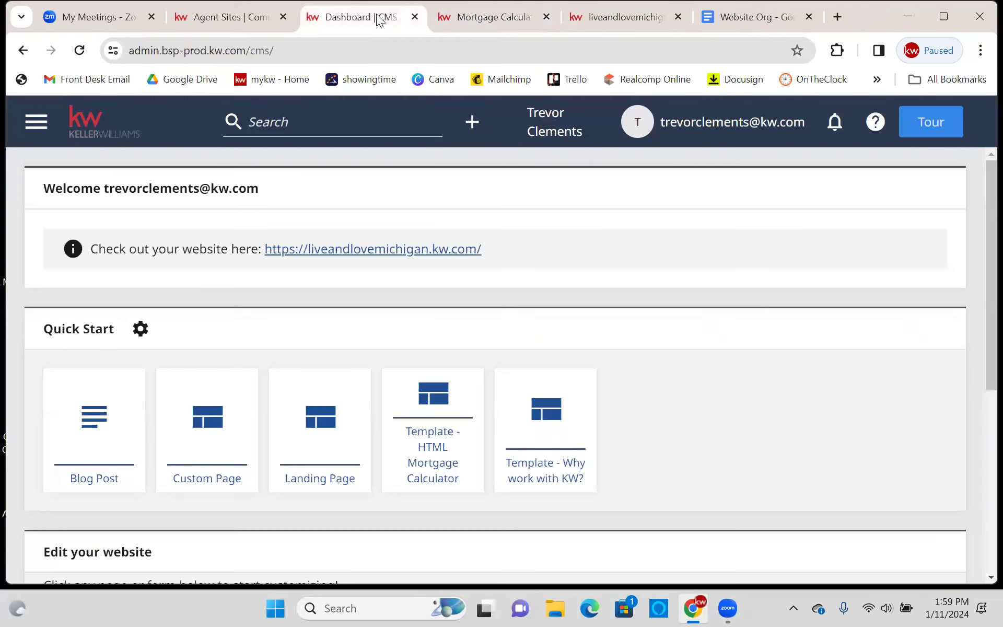
- Open the Organization Site settings, keeping Custom Org Site Navigation Provider as the provider
{"action": "left_click", "coordinate": [32, 125]}
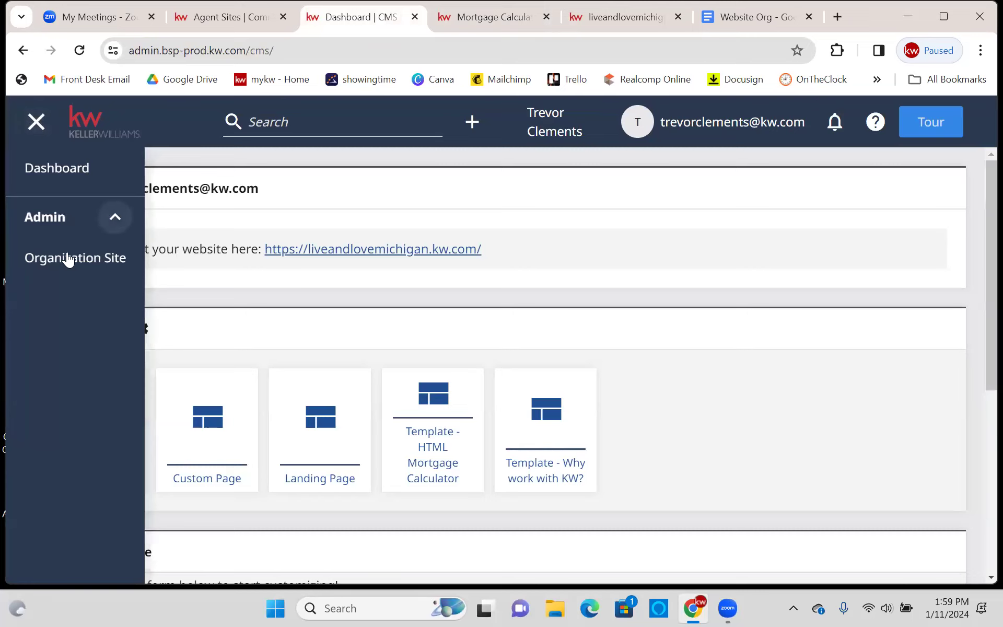
{"action": "left_click", "coordinate": [85, 259]}
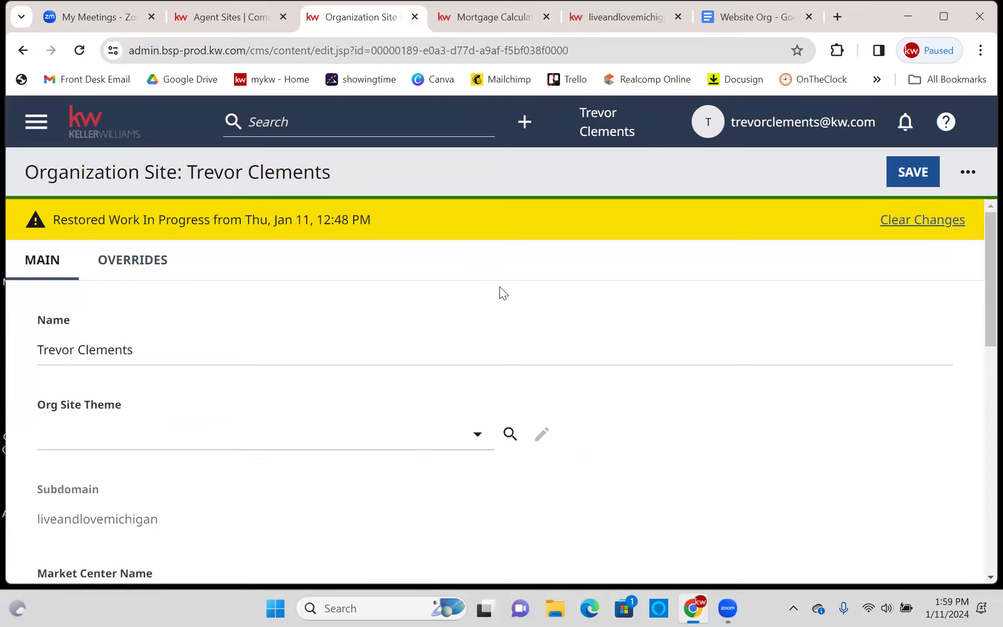
{"action": "scroll", "coordinate": [477, 290], "scroll_direction": "down", "scroll_amount": 5}
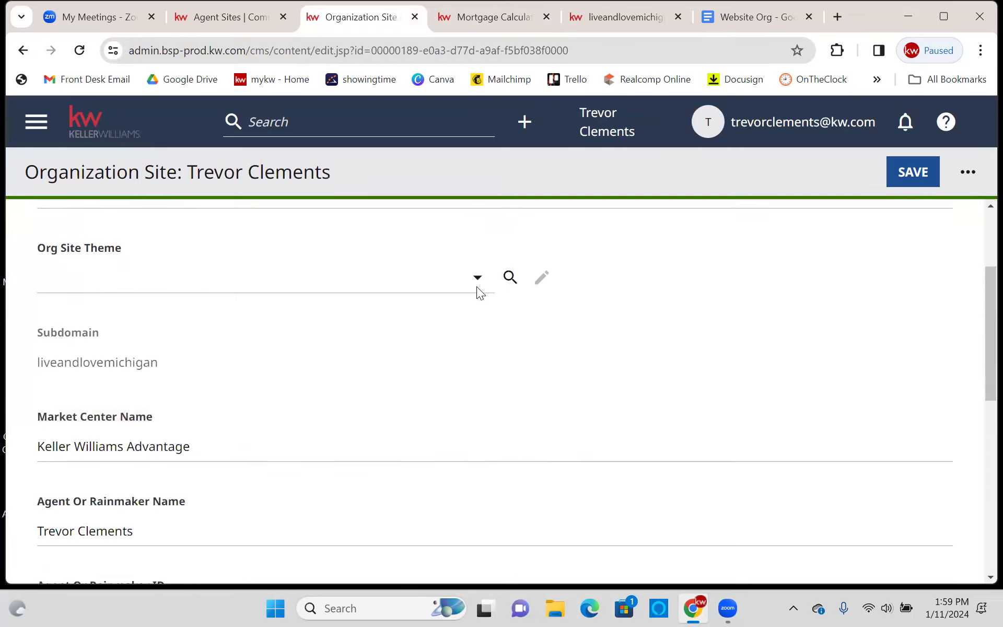
{"action": "scroll", "coordinate": [478, 294], "scroll_direction": "down", "scroll_amount": 7}
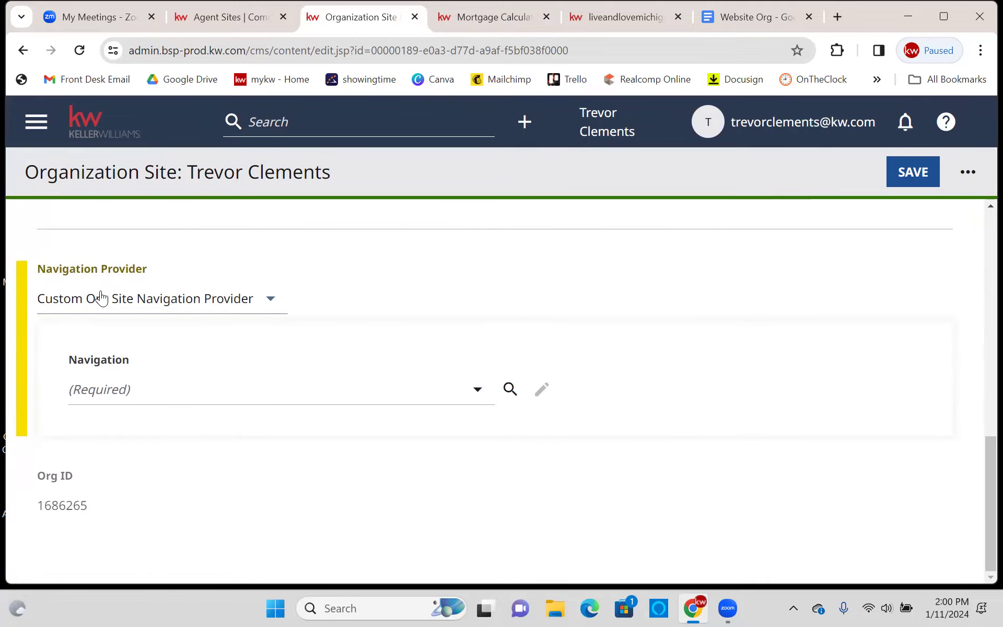
{"action": "left_click", "coordinate": [224, 302]}
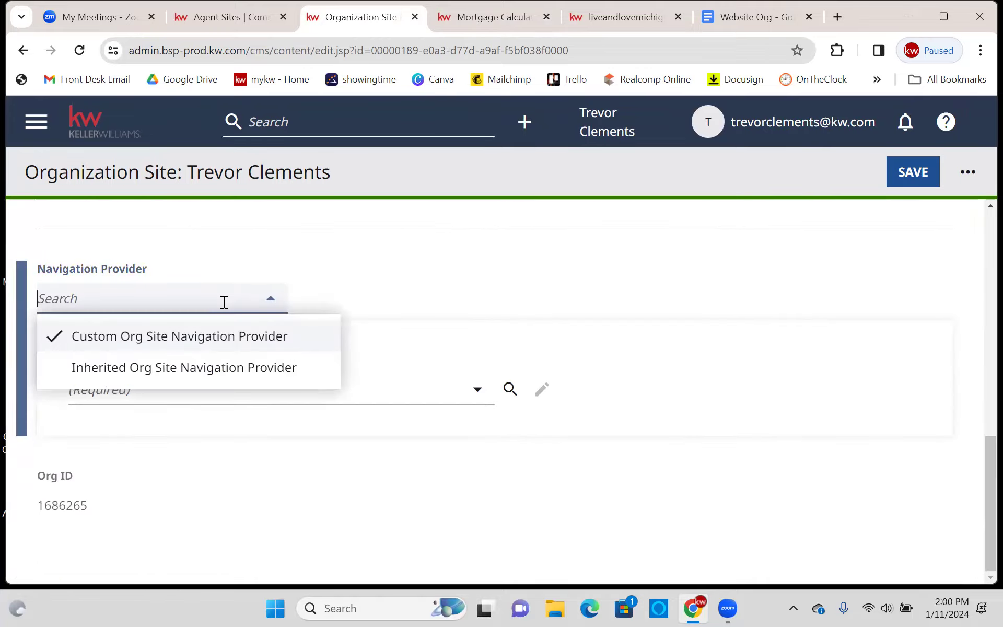
{"action": "left_click", "coordinate": [256, 296]}
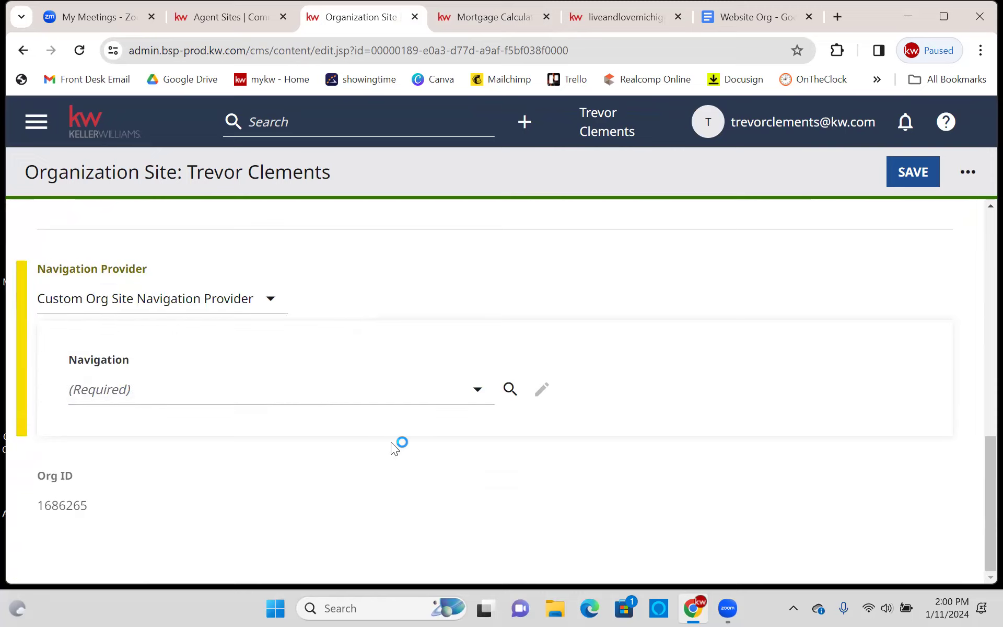
- Look through the list of available navigations without picking one
{"action": "left_click", "coordinate": [204, 389]}
{"action": "left_click", "coordinate": [369, 439]}
{"action": "scroll", "coordinate": [379, 435], "scroll_direction": "up", "scroll_amount": 1}
{"action": "scroll", "coordinate": [387, 400], "scroll_direction": "down", "scroll_amount": 1}
{"action": "left_click", "coordinate": [148, 389]}
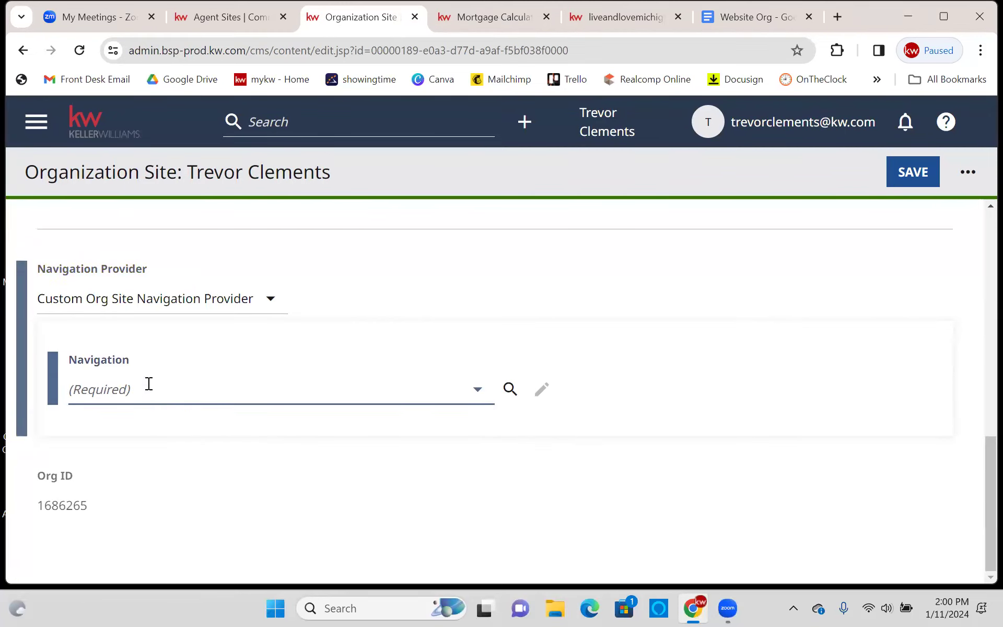
{"action": "scroll", "coordinate": [201, 285], "scroll_direction": "down", "scroll_amount": 1}
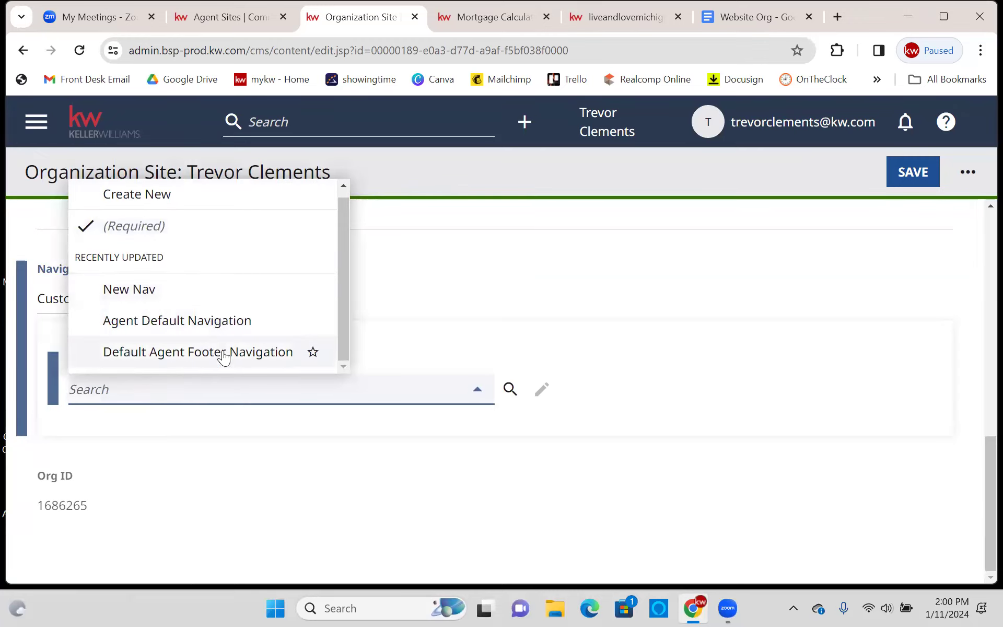
{"action": "scroll", "coordinate": [220, 311], "scroll_direction": "up", "scroll_amount": 1}
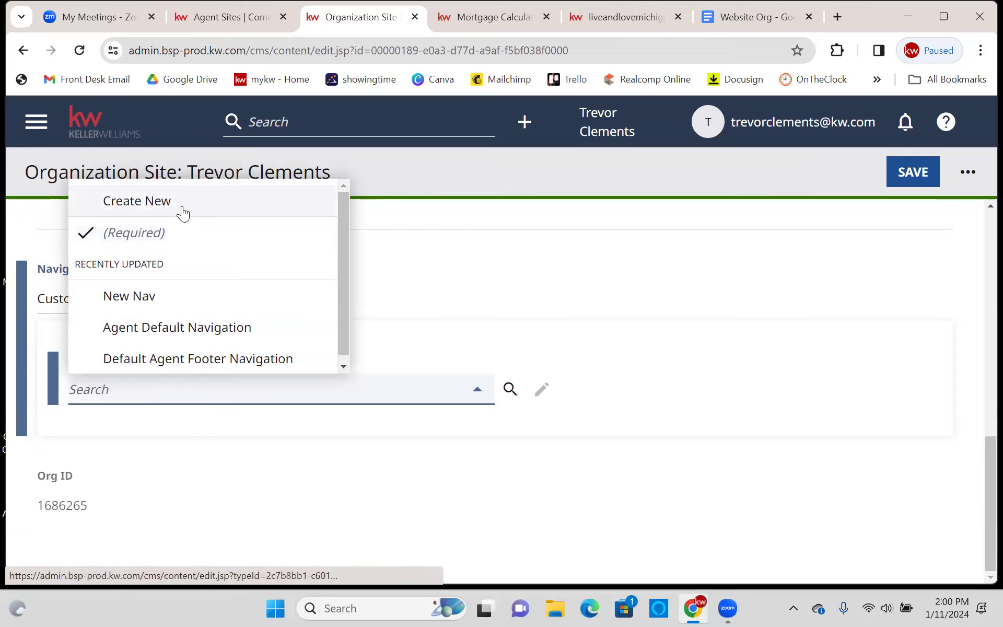
{"action": "left_click", "coordinate": [435, 343]}
- Choose Create New from the Navigation dropdown for a fresh page navigation
{"action": "left_click", "coordinate": [36, 122]}
{"action": "left_click", "coordinate": [317, 286]}
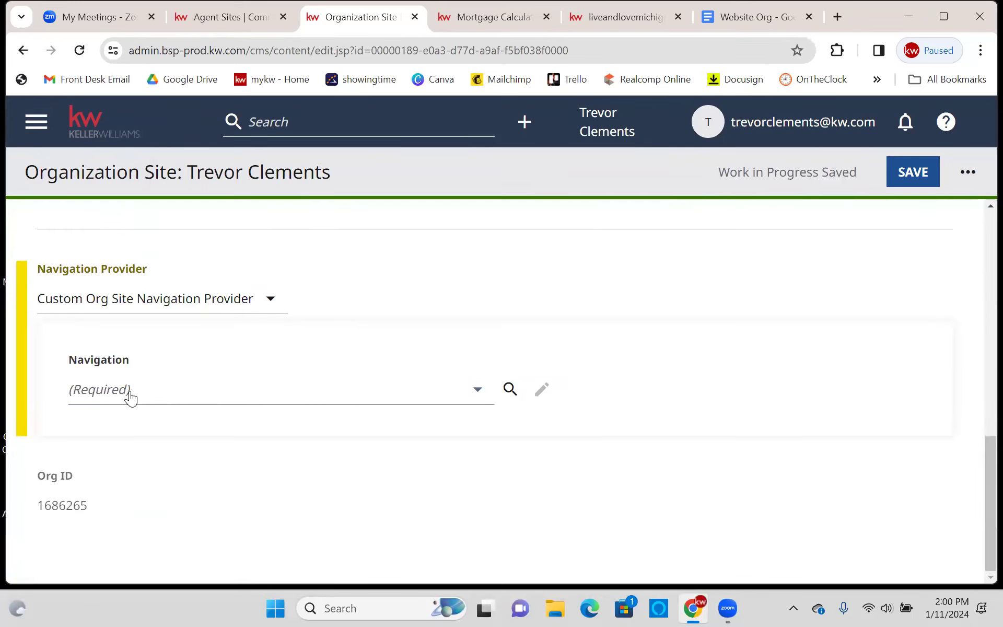
{"action": "left_click", "coordinate": [142, 389]}
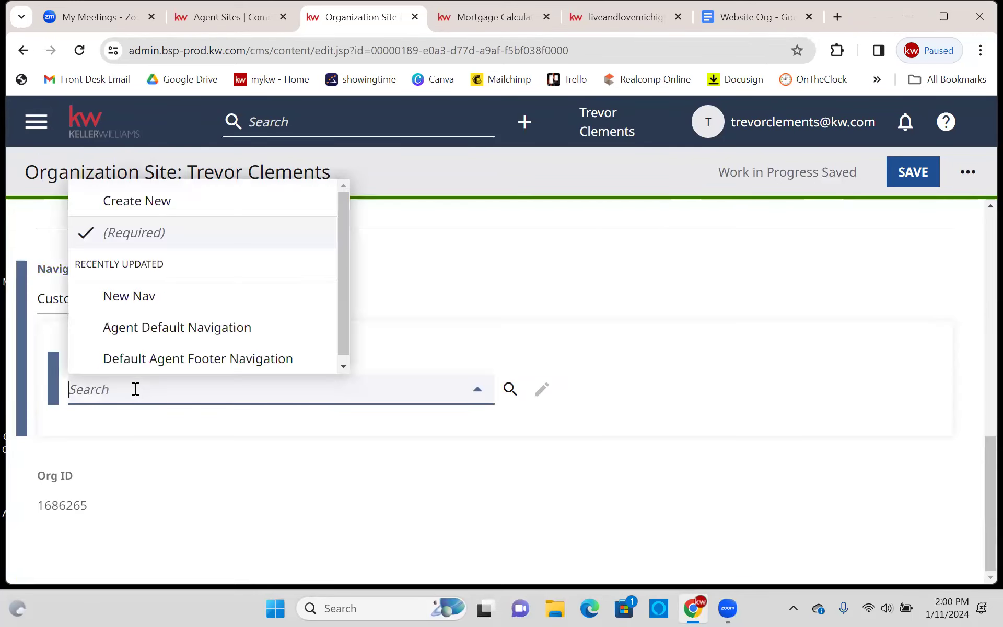
{"action": "left_click", "coordinate": [151, 203]}
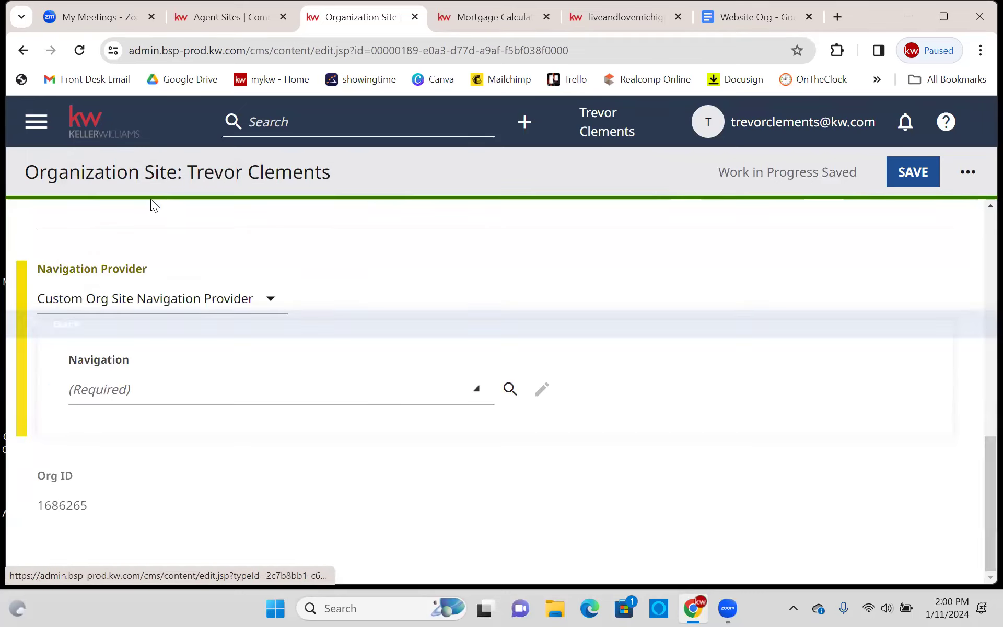
- Name the new page navigation 'Newest Nav'
{"action": "left_click", "coordinate": [219, 358]}
{"action": "type", "text": "nEW"}
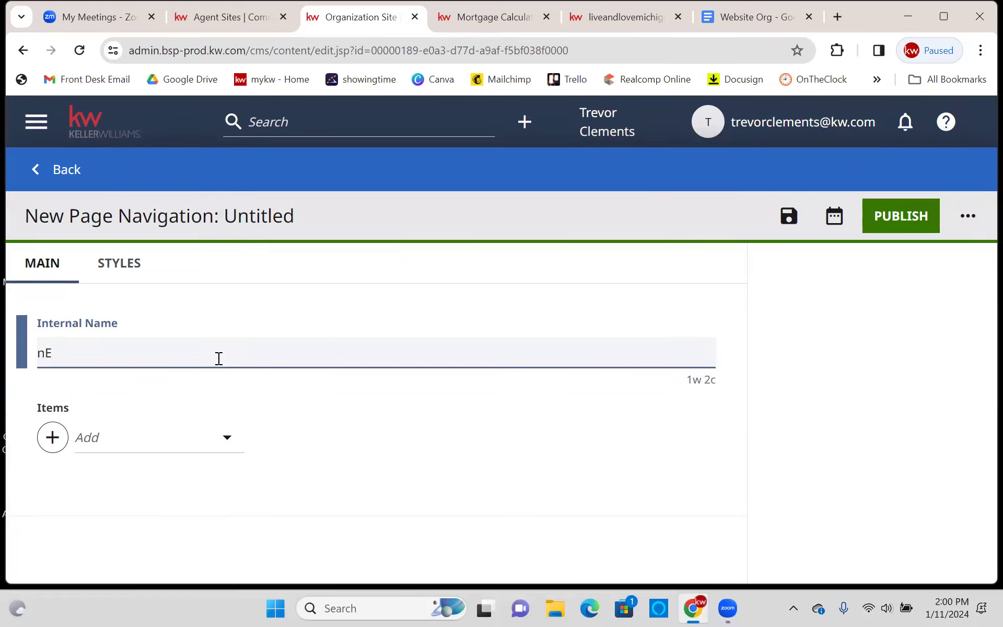
{"action": "key", "text": "BackSpace"}
{"action": "key", "text": "BackSpace"}
{"action": "key", "text": "Caps_Lock"}
{"action": "type", "text": "Newest Nav"}
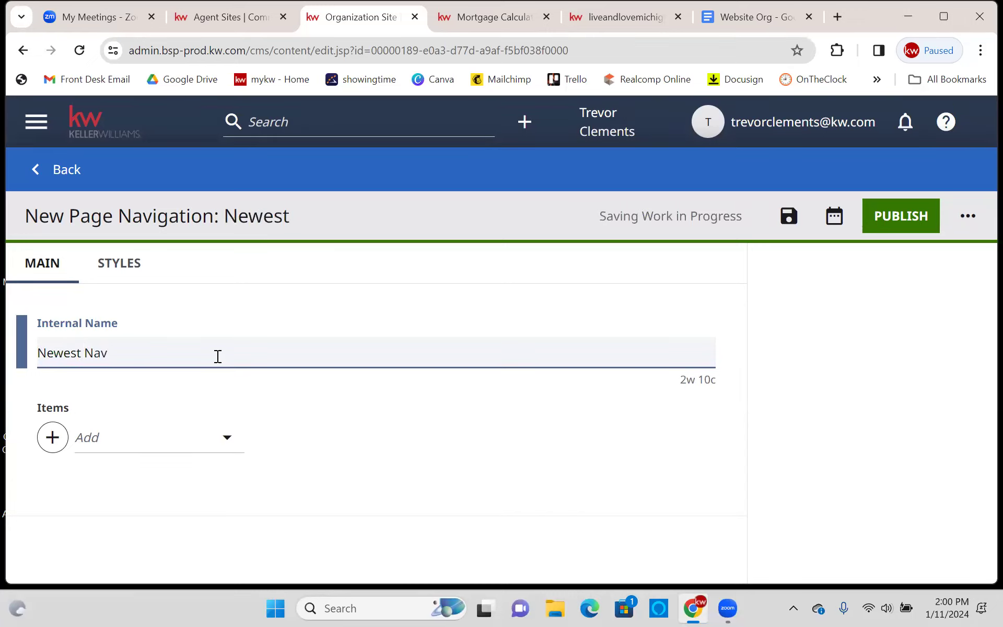
{"action": "left_click", "coordinate": [211, 297]}
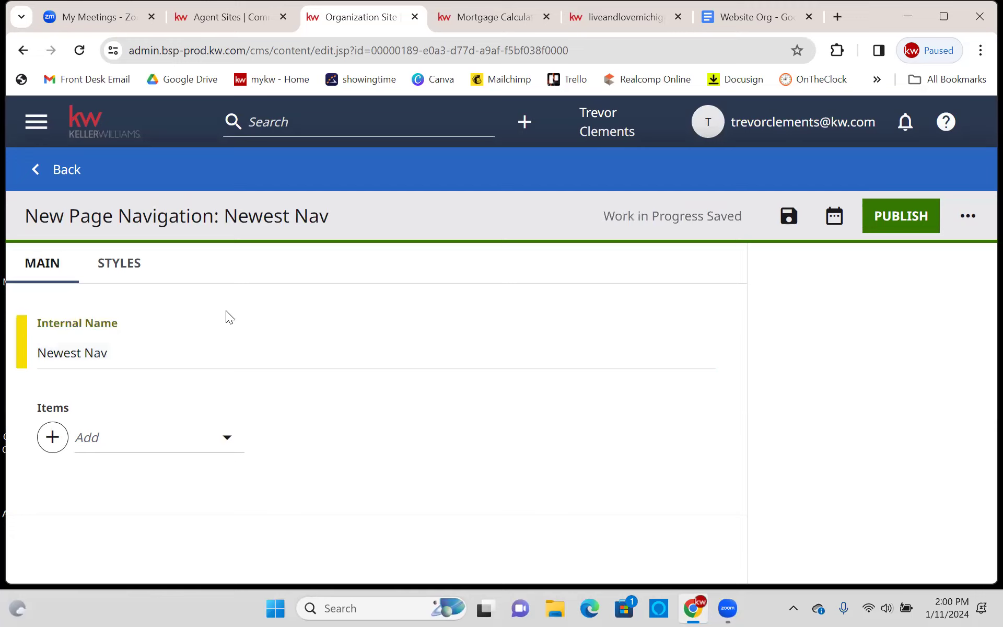
- Add a Simple Navigation Item with the text 'About Me'
{"action": "left_click", "coordinate": [53, 438]}
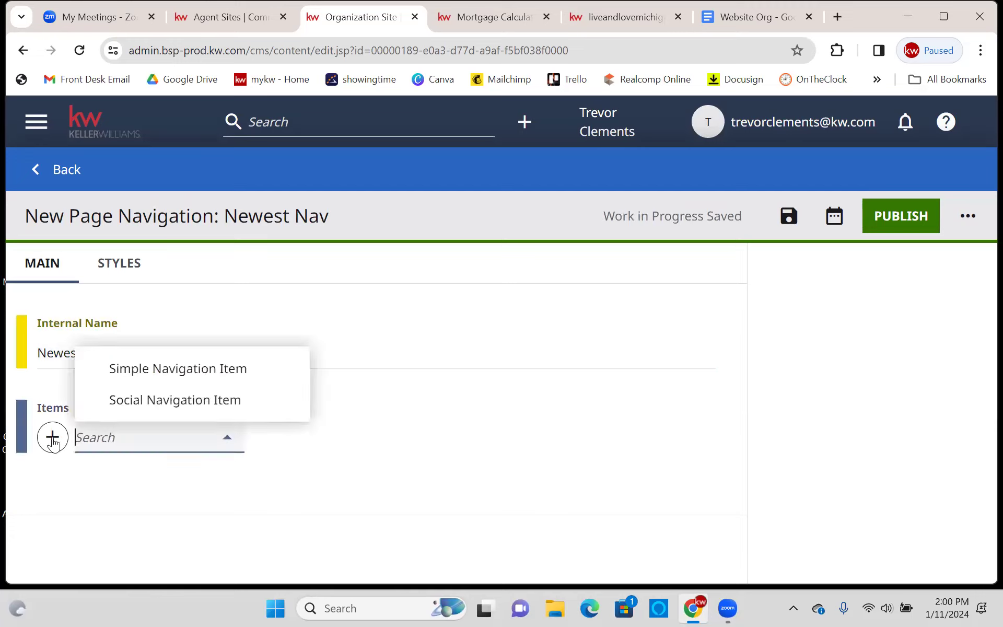
{"action": "left_click", "coordinate": [186, 367]}
{"action": "scroll", "coordinate": [214, 336], "scroll_direction": "down", "scroll_amount": 4}
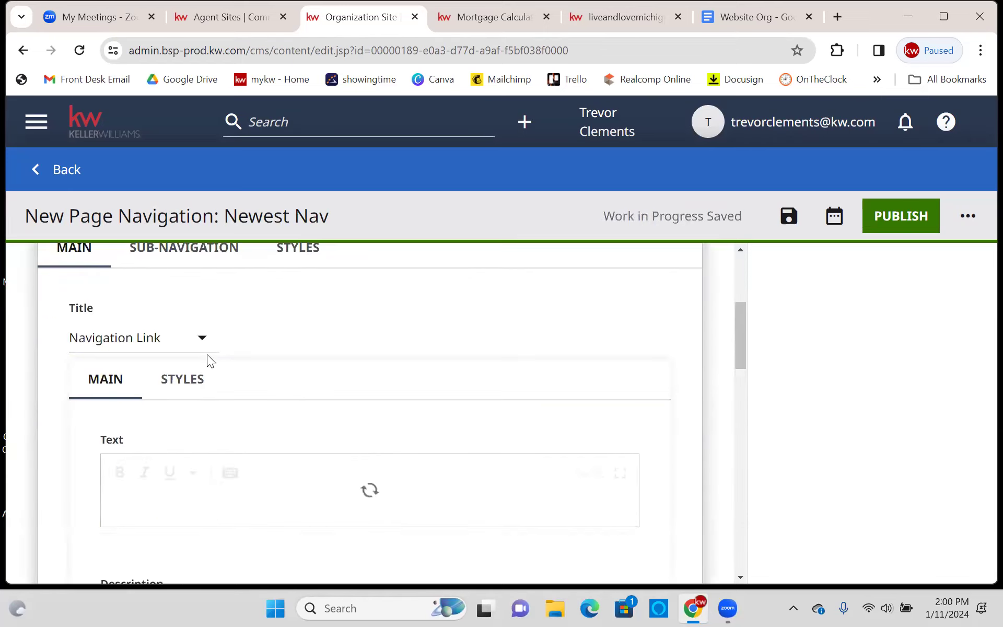
{"action": "scroll", "coordinate": [311, 335], "scroll_direction": "up", "scroll_amount": 2}
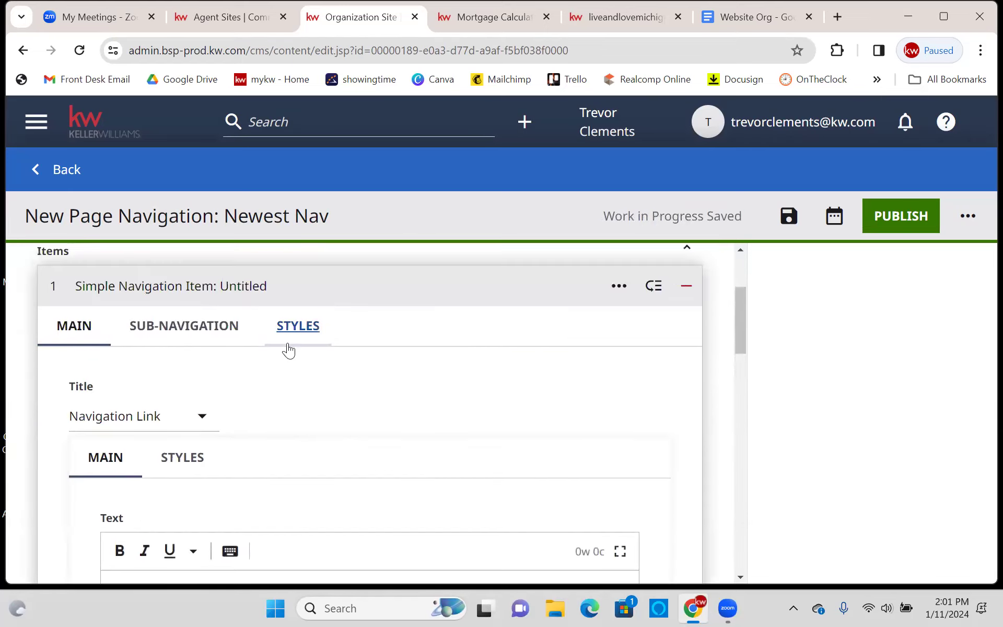
{"action": "scroll", "coordinate": [284, 349], "scroll_direction": "down", "scroll_amount": 8}
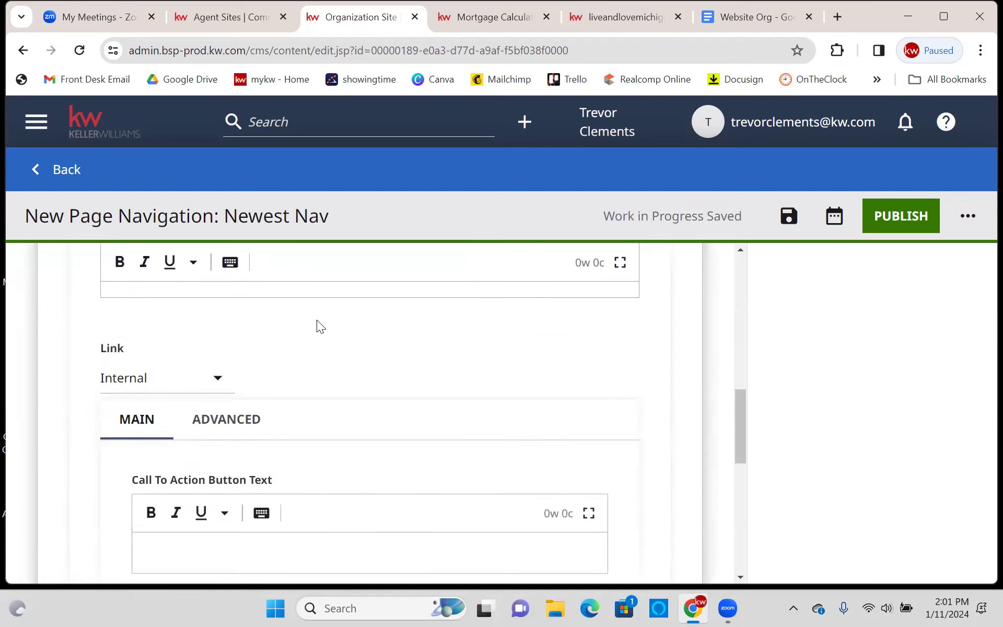
{"action": "scroll", "coordinate": [316, 326], "scroll_direction": "up", "scroll_amount": 7}
{"action": "scroll", "coordinate": [316, 327], "scroll_direction": "down", "scroll_amount": 3}
{"action": "left_click", "coordinate": [203, 342]}
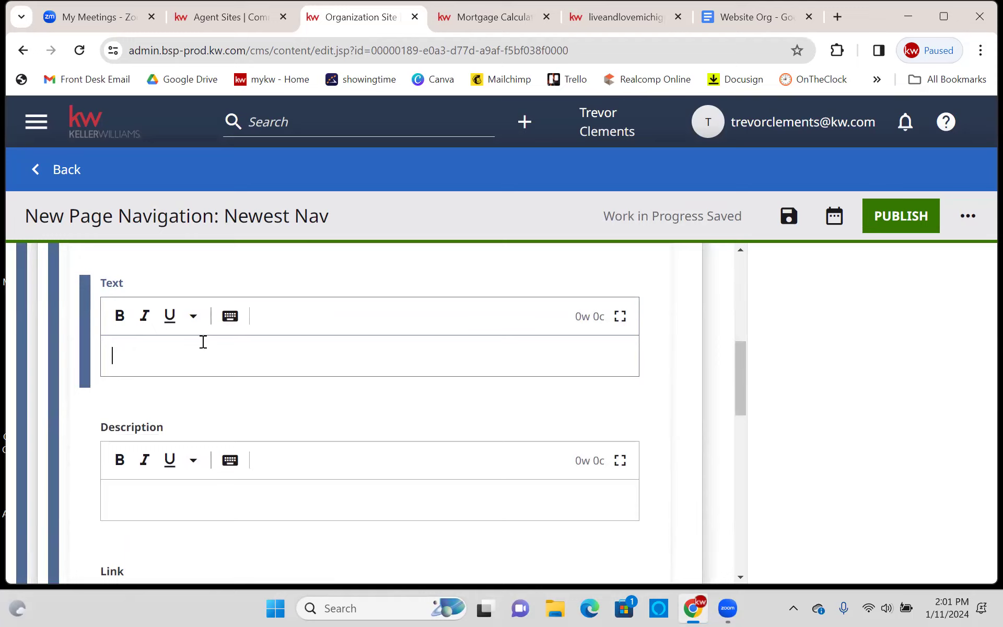
{"action": "type", "text": "About Me"}
- Set the About Me item's link type to External
{"action": "scroll", "coordinate": [191, 440], "scroll_direction": "down", "scroll_amount": 2}
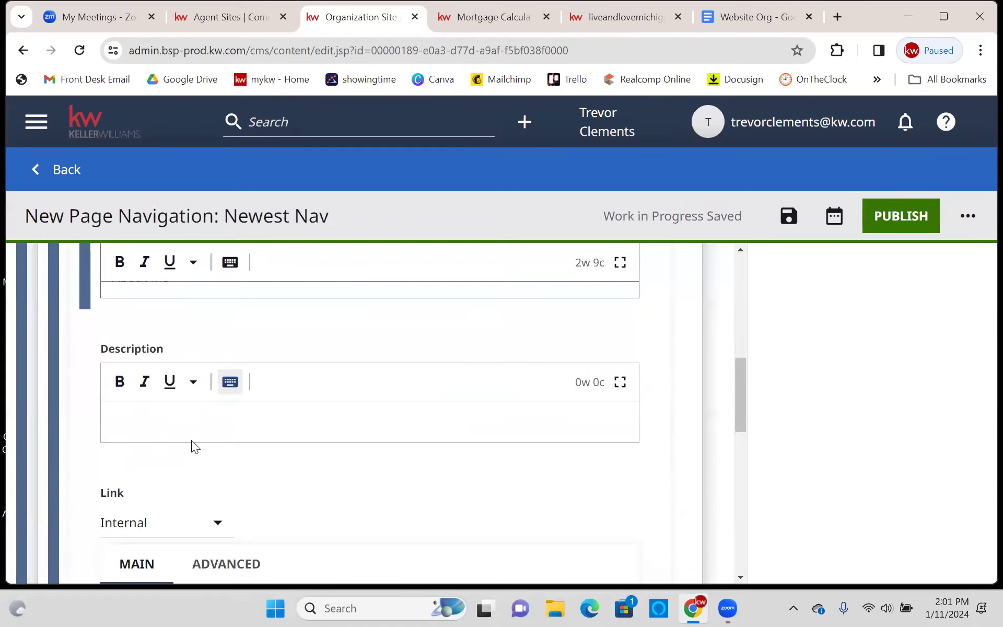
{"action": "scroll", "coordinate": [212, 416], "scroll_direction": "down", "scroll_amount": 3}
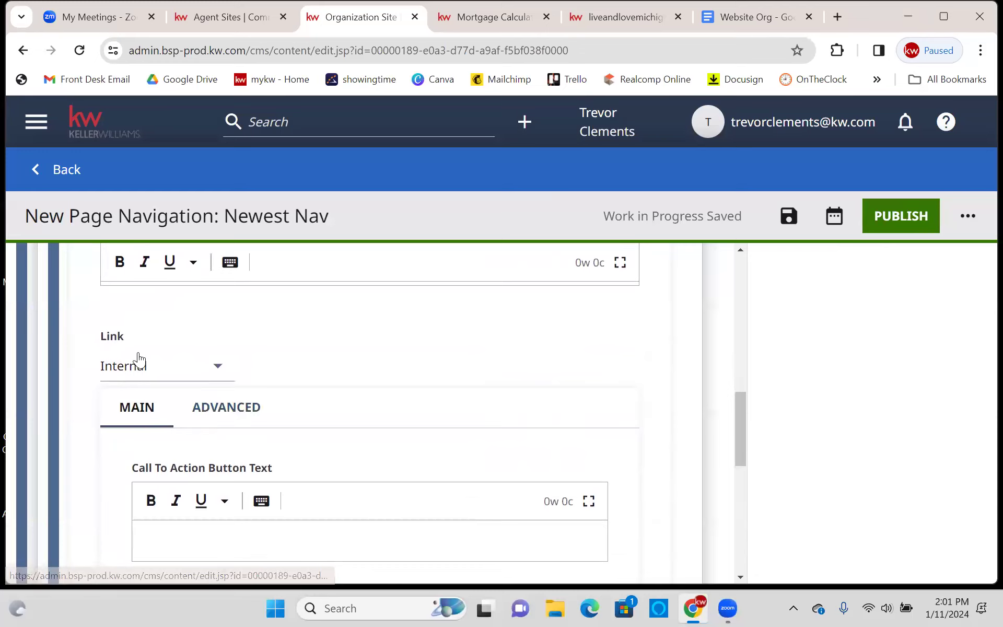
{"action": "left_click", "coordinate": [146, 367]}
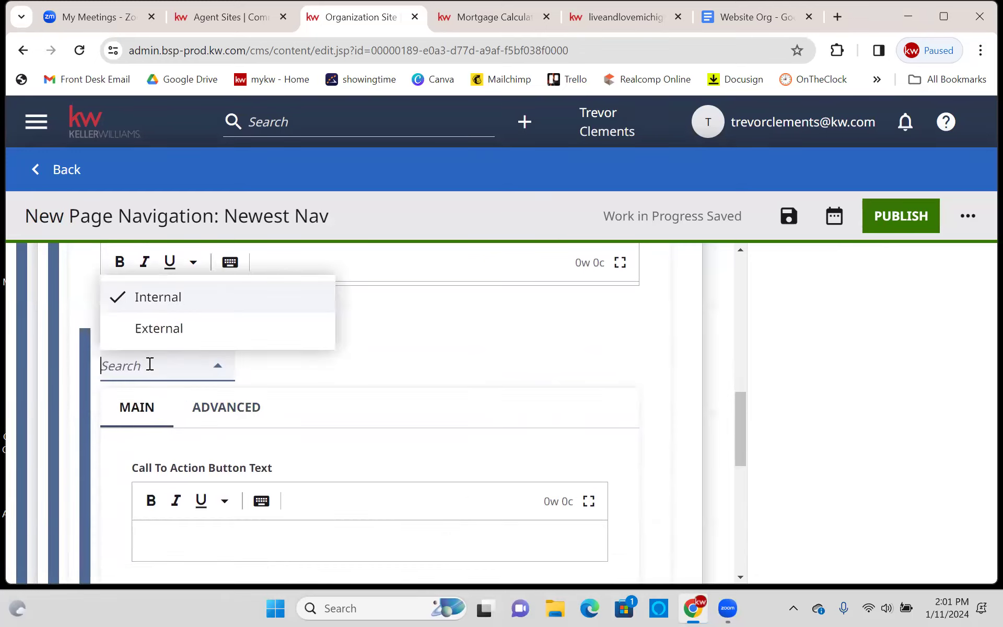
{"action": "left_click", "coordinate": [160, 330]}
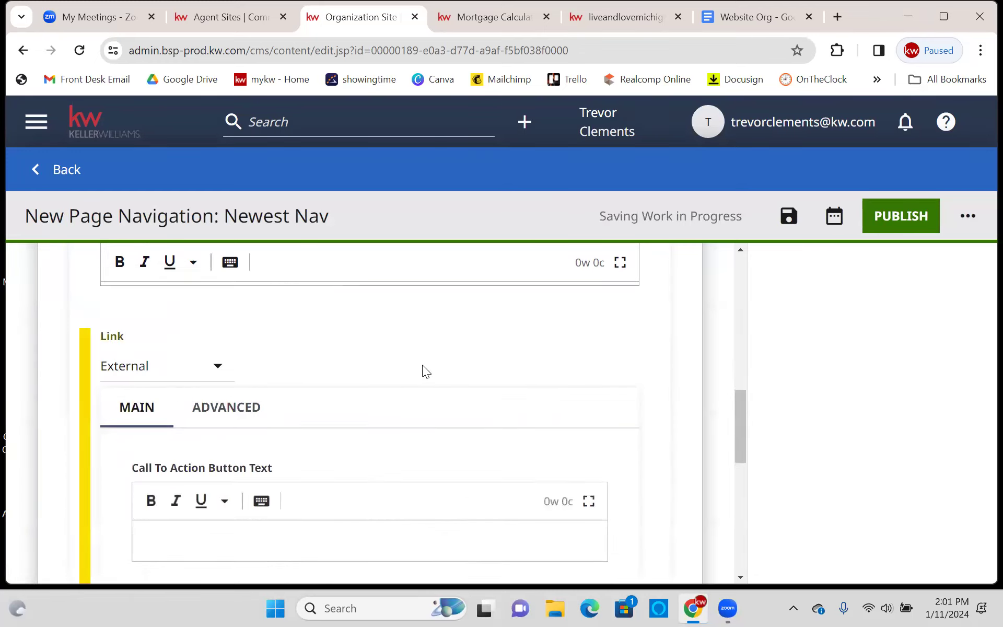
{"action": "scroll", "coordinate": [424, 364], "scroll_direction": "down", "scroll_amount": 3}
{"action": "scroll", "coordinate": [427, 362], "scroll_direction": "down", "scroll_amount": 3}
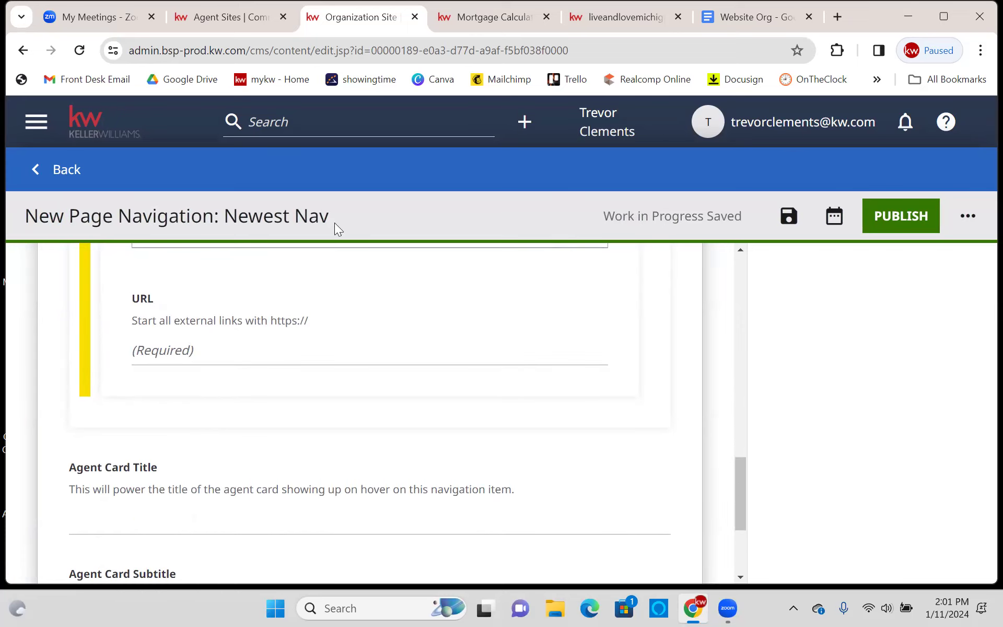
- Copy the About Me URL from the Website Org notes and return to the Organization Site tab
{"action": "left_click", "coordinate": [757, 17]}
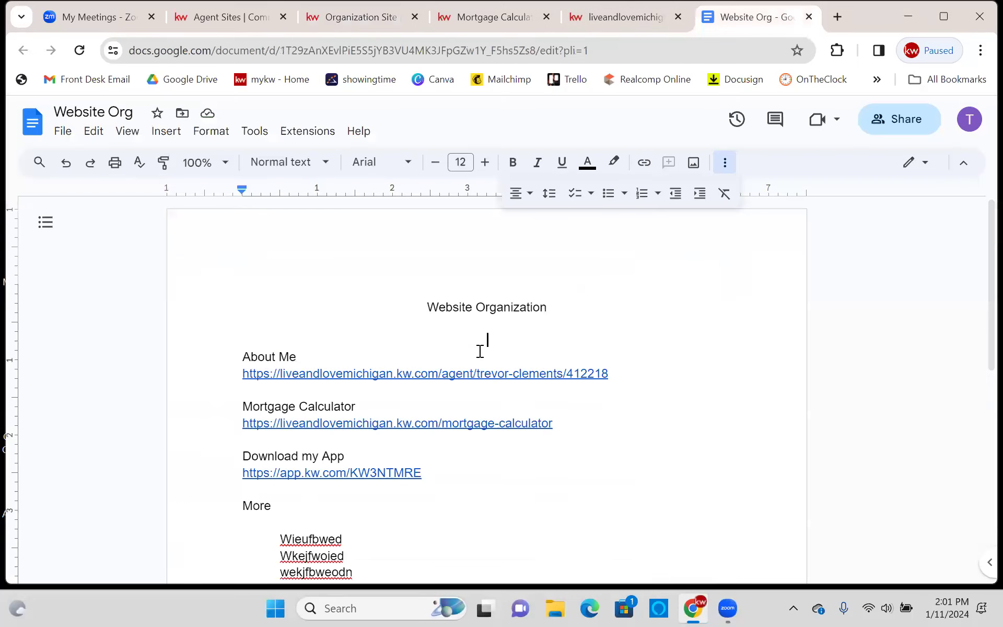
{"action": "left_click_drag", "start_coordinate": [622, 375], "coordinate": [244, 373]}
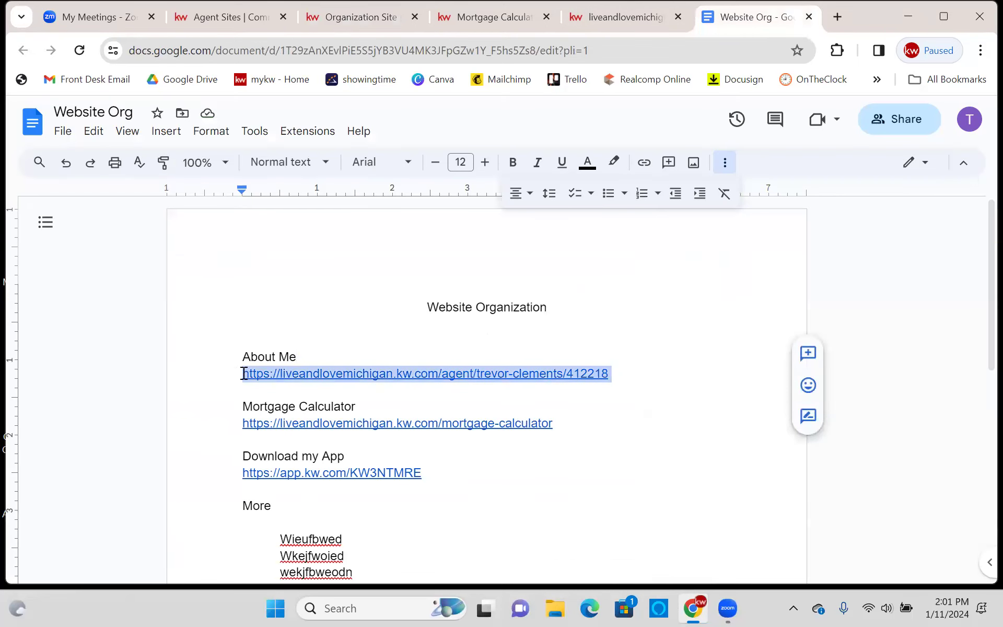
{"action": "right_click", "coordinate": [268, 377]}
{"action": "left_click", "coordinate": [337, 202]}
{"action": "left_click", "coordinate": [434, 337]}
{"action": "left_click", "coordinate": [386, 15]}
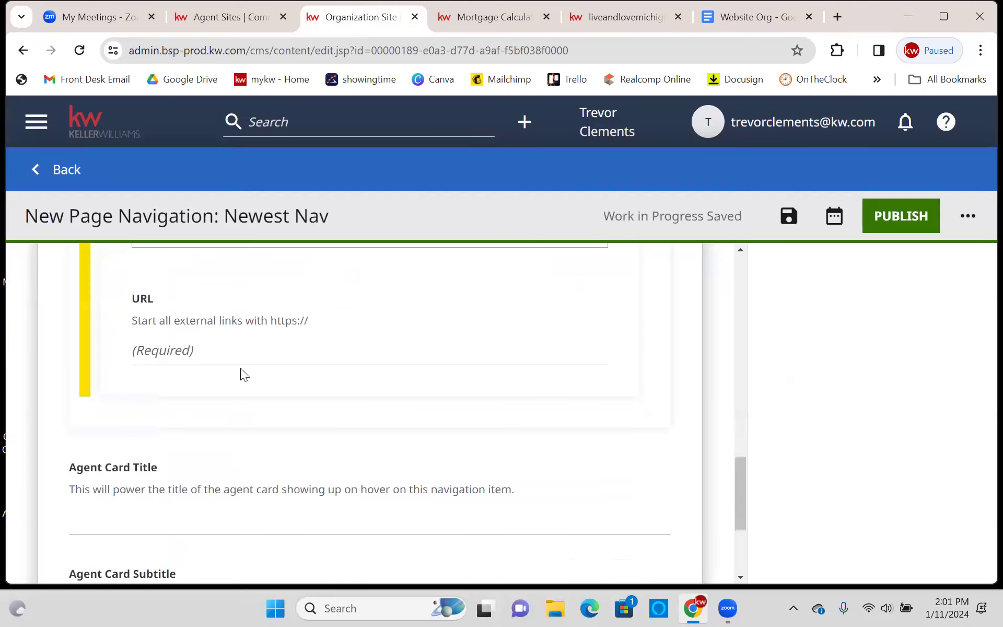
- Paste the About Me page address into the item's URL field
{"action": "scroll", "coordinate": [245, 376], "scroll_direction": "up", "scroll_amount": 1}
{"action": "right_click", "coordinate": [233, 438]}
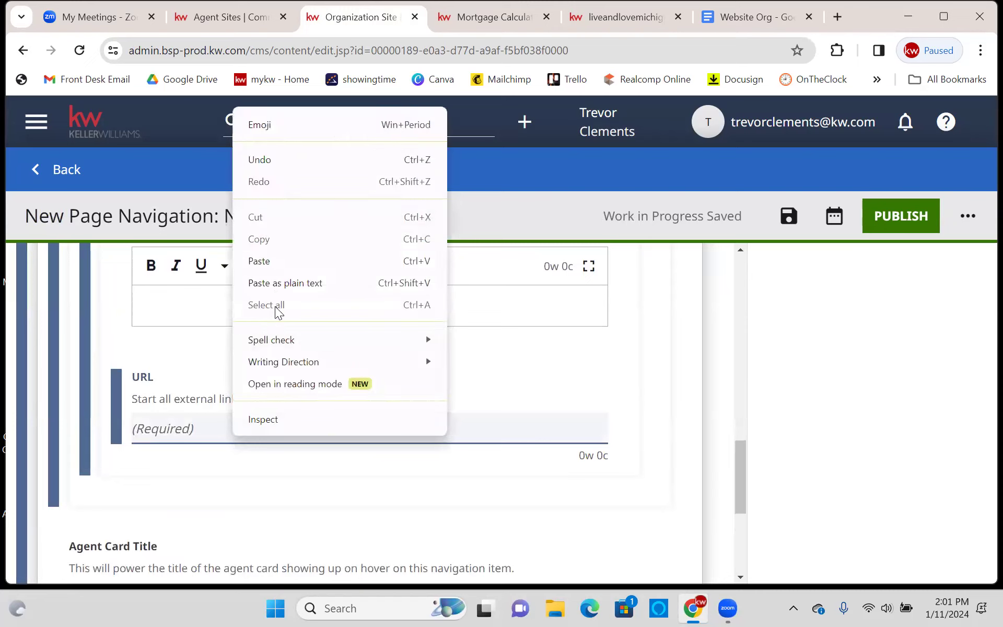
{"action": "left_click", "coordinate": [267, 260]}
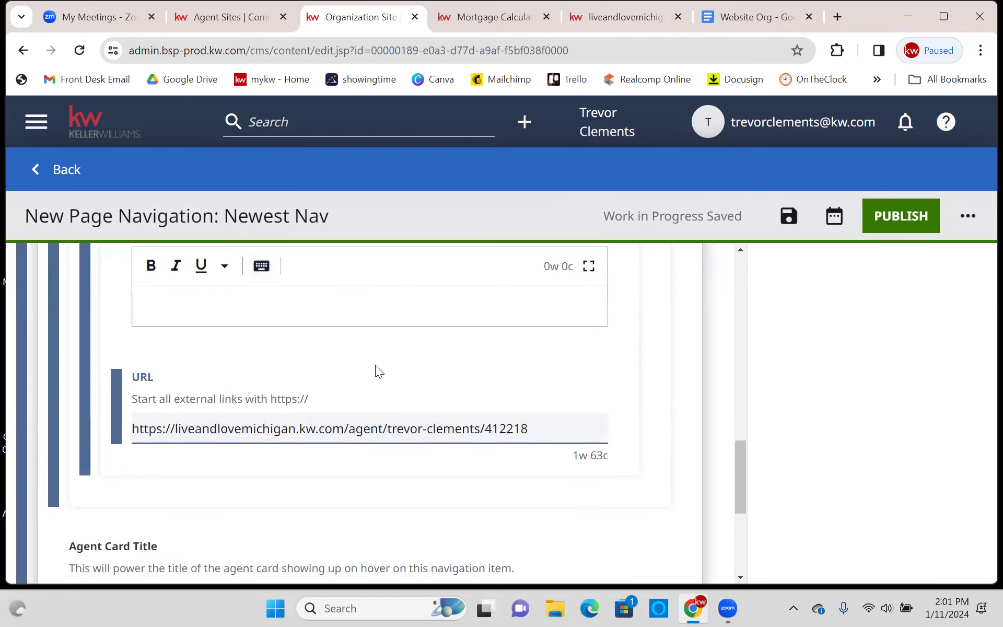
{"action": "left_click", "coordinate": [614, 367]}
- Publish the Newest Nav navigation
{"action": "scroll", "coordinate": [618, 365], "scroll_direction": "up", "scroll_amount": 1}
{"action": "scroll", "coordinate": [618, 366], "scroll_direction": "down", "scroll_amount": 3}
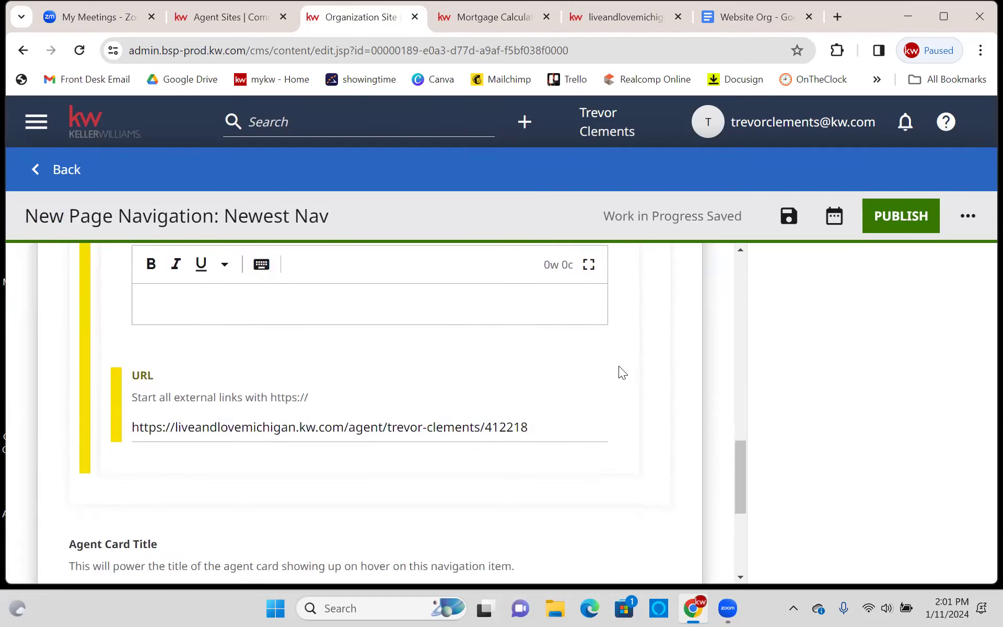
{"action": "scroll", "coordinate": [619, 367], "scroll_direction": "down", "scroll_amount": 2}
{"action": "scroll", "coordinate": [619, 365], "scroll_direction": "up", "scroll_amount": 4}
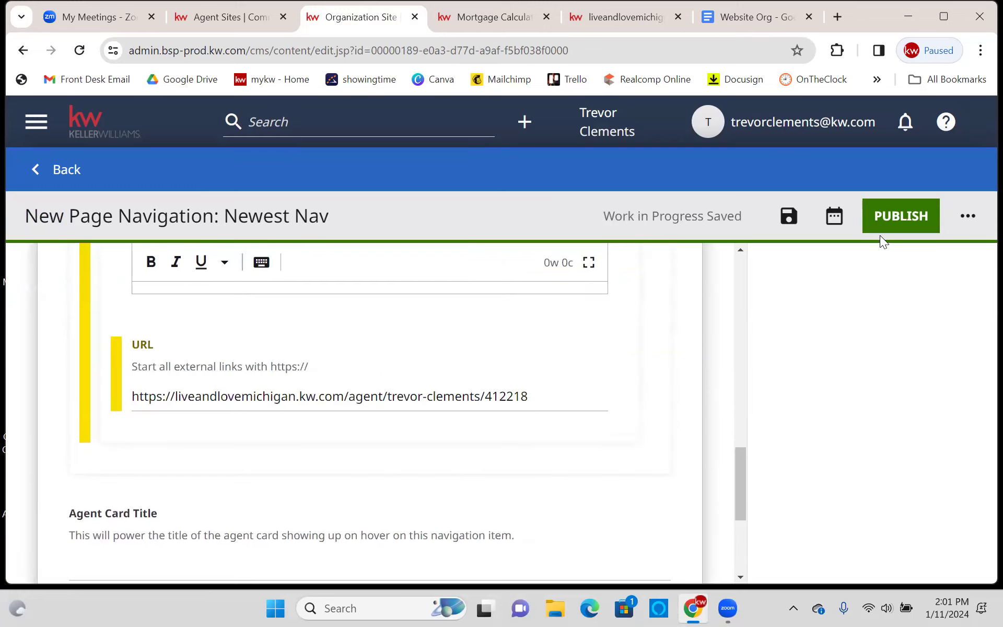
{"action": "left_click", "coordinate": [899, 223]}
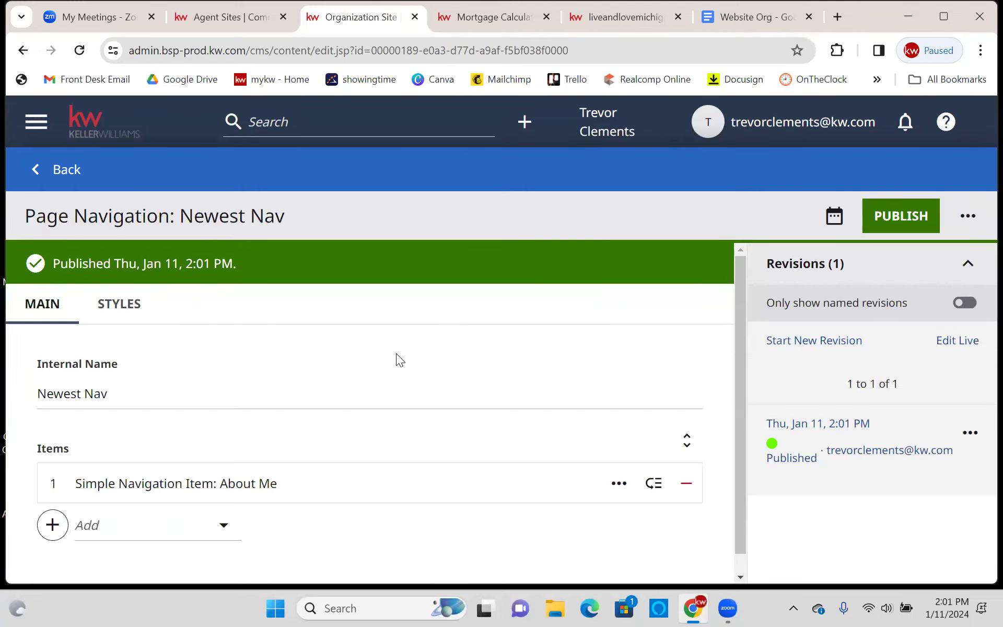
{"action": "scroll", "coordinate": [387, 366], "scroll_direction": "down", "scroll_amount": 1}
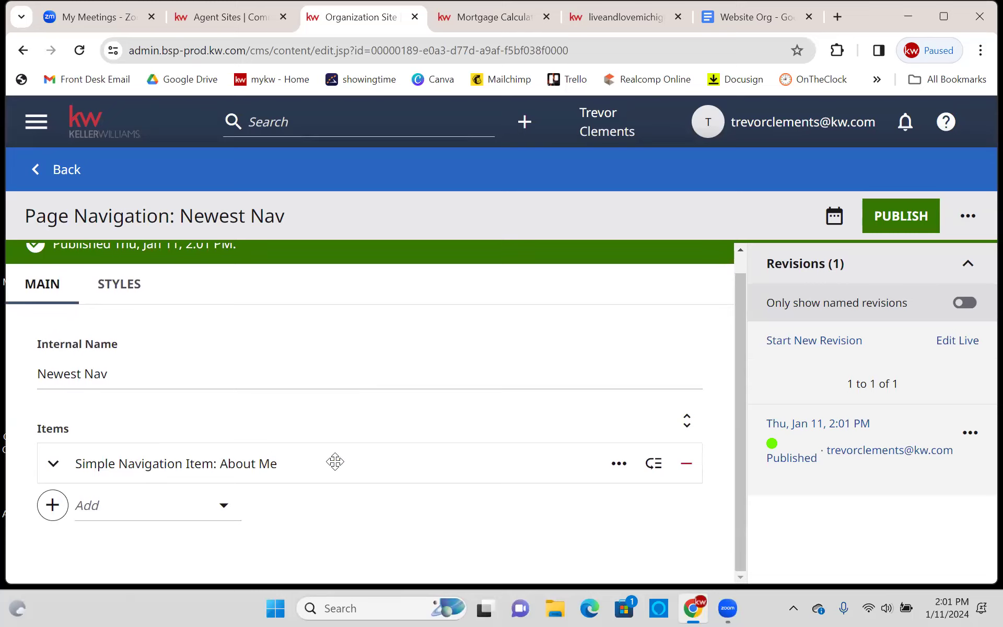
- Add a Simple Navigation Item 'Mortgage Calculator', then switch to the live Mortgage Calculator page
{"action": "left_click", "coordinate": [58, 507]}
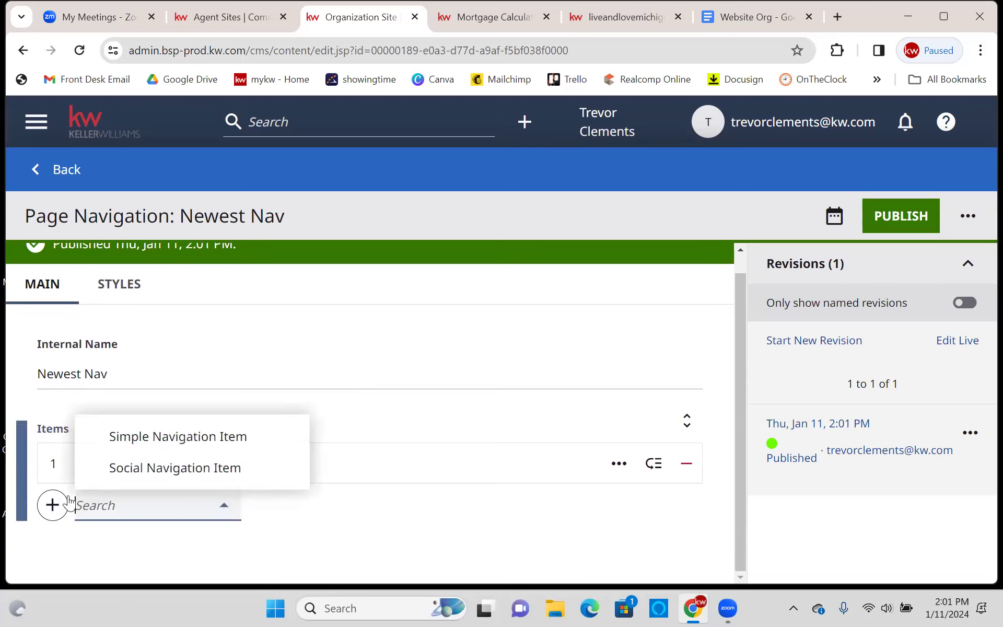
{"action": "left_click", "coordinate": [123, 446]}
{"action": "scroll", "coordinate": [196, 418], "scroll_direction": "down", "scroll_amount": 3}
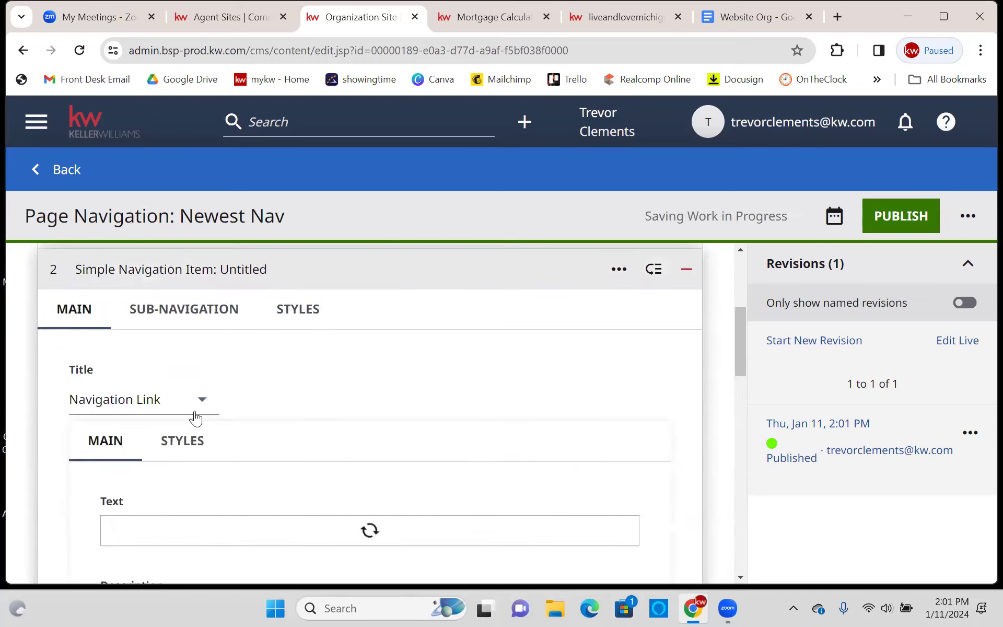
{"action": "scroll", "coordinate": [197, 401], "scroll_direction": "down", "scroll_amount": 2}
{"action": "left_click", "coordinate": [187, 418]}
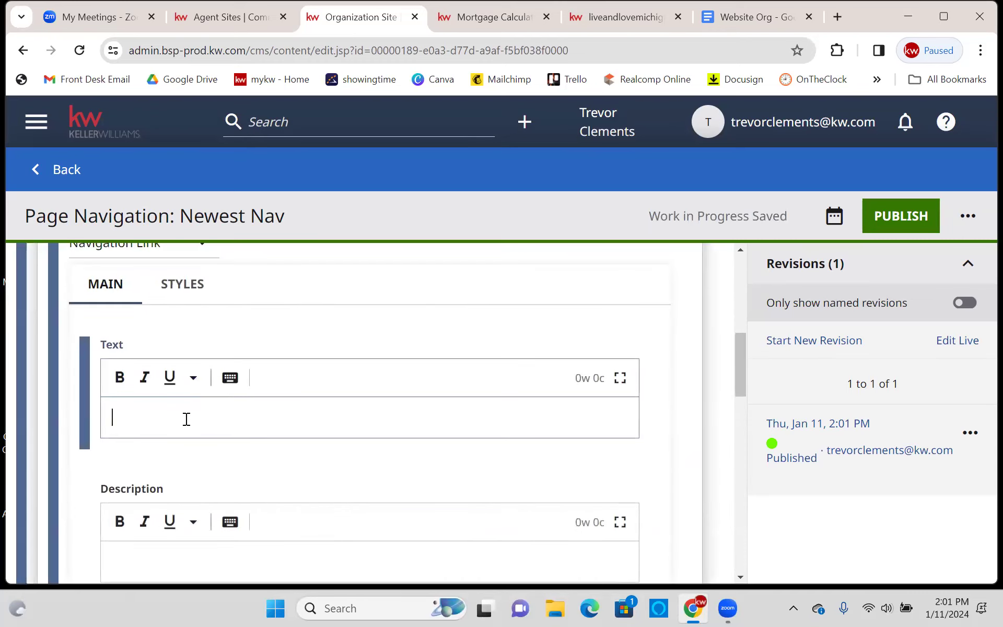
{"action": "type", "text": "Mortgage Cal"}
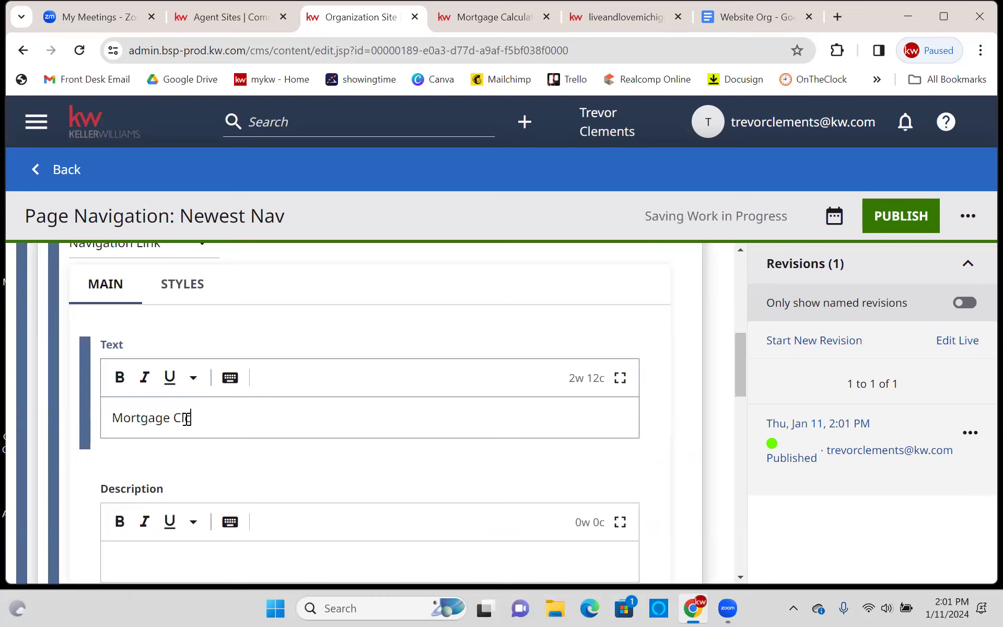
{"action": "key", "text": "BackSpace"}
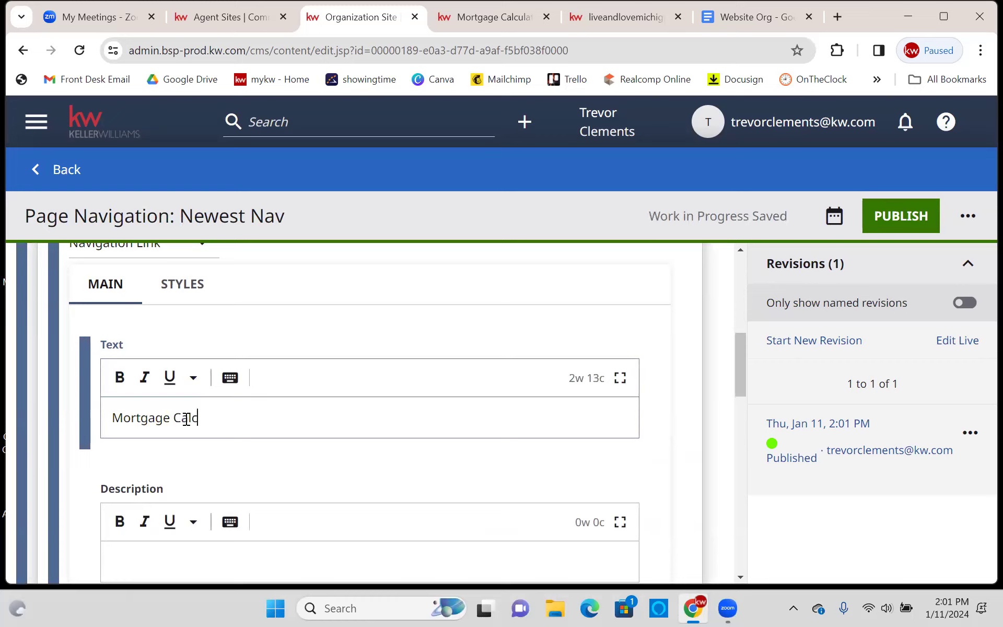
{"action": "type", "text": "alculator"}
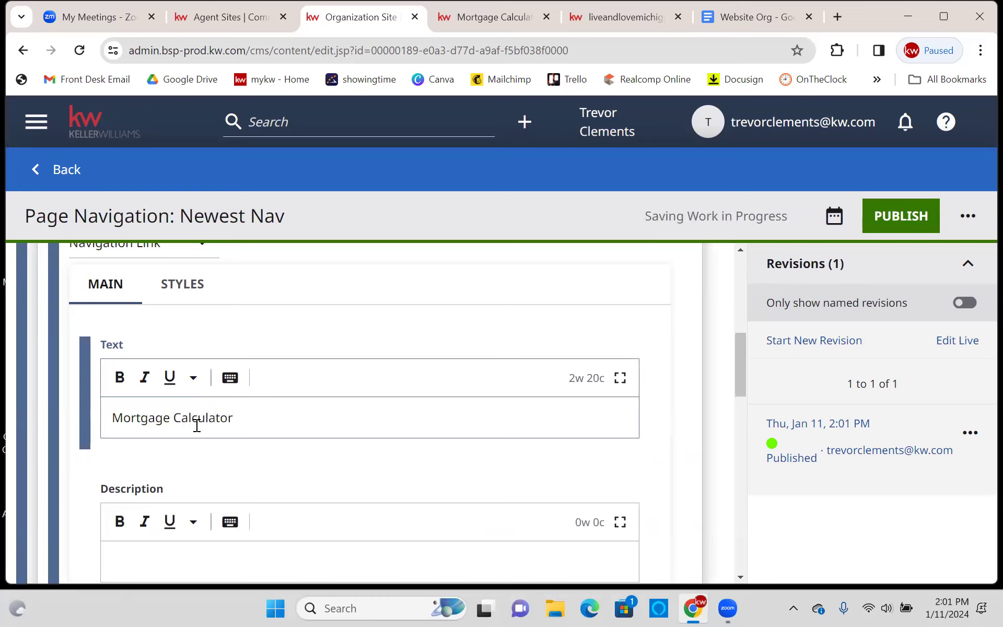
{"action": "left_click", "coordinate": [86, 465]}
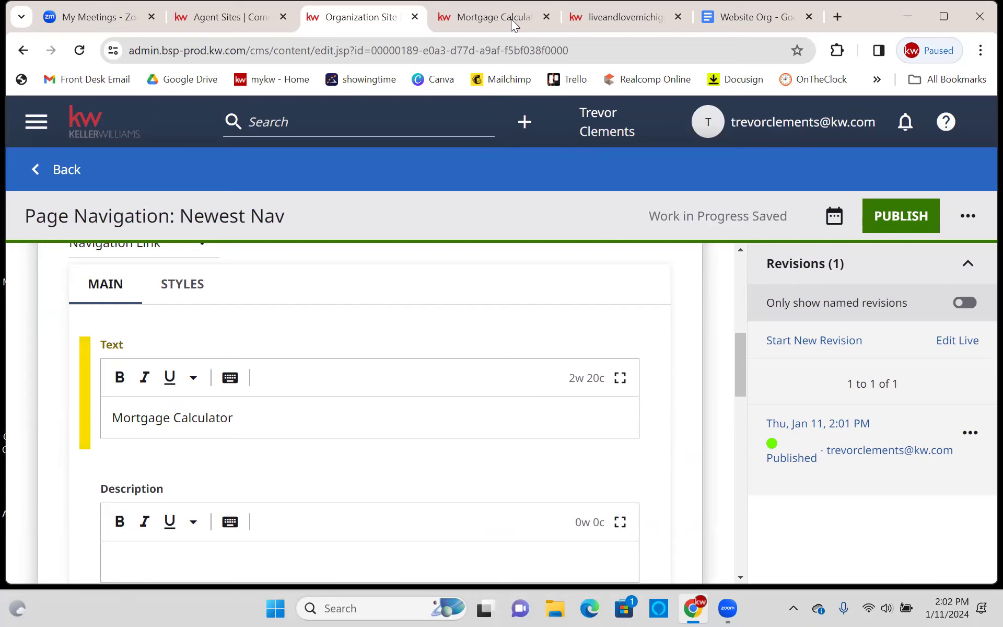
{"action": "key", "text": "ctrl+Tab"}
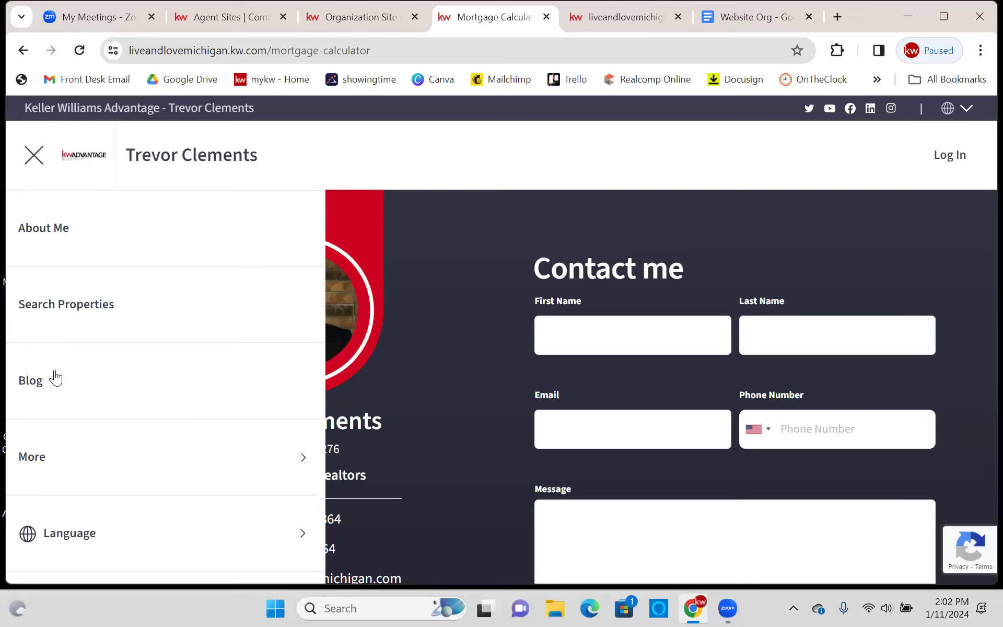
{"action": "left_click", "coordinate": [83, 457]}
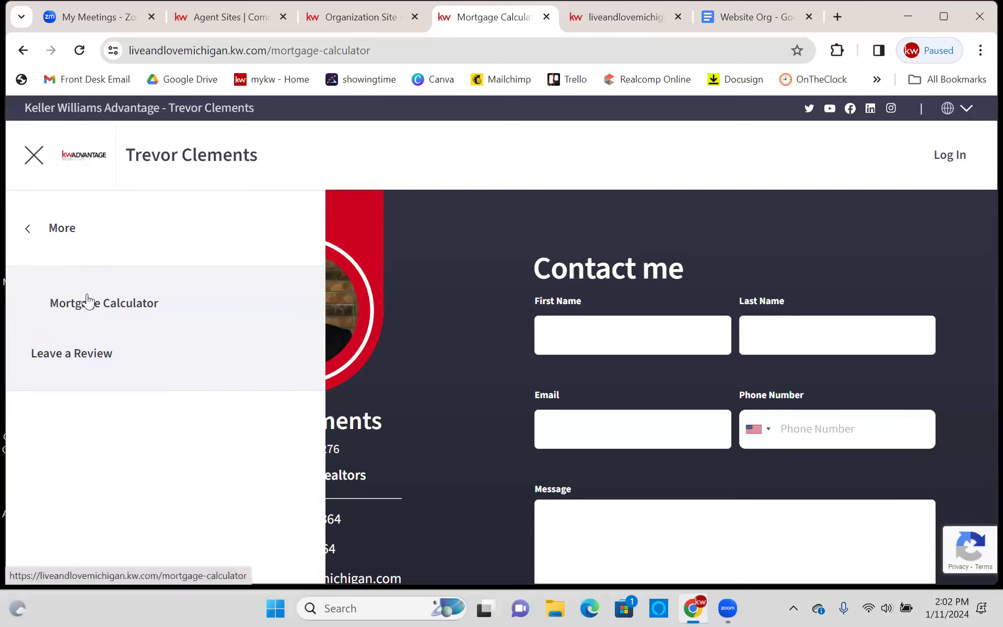
{"action": "left_click", "coordinate": [43, 226]}
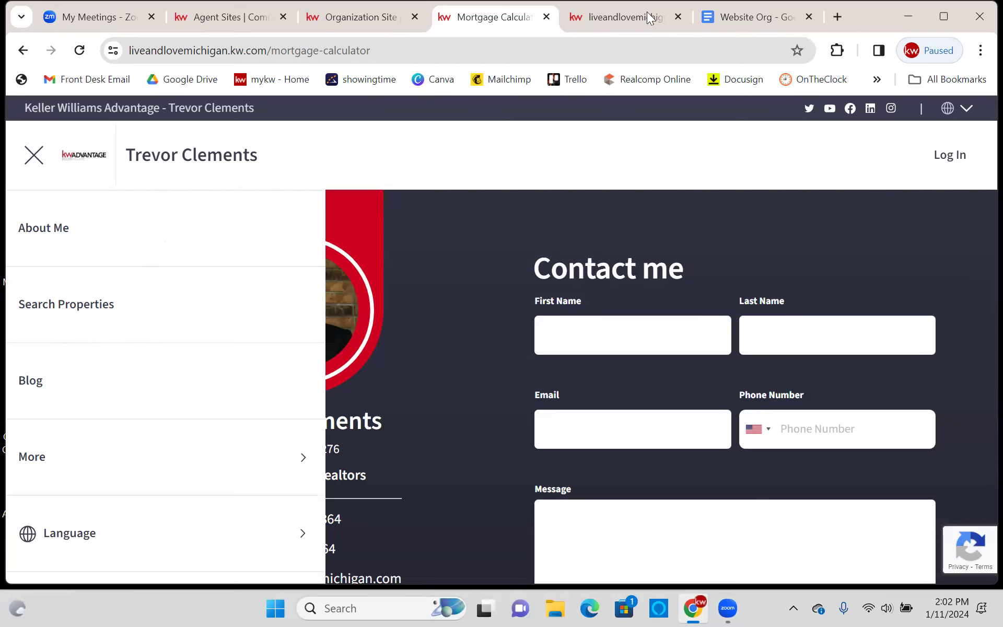
- Bring up the liveandlovemichigan.kw.com home page tab
{"action": "left_click", "coordinate": [617, 12]}
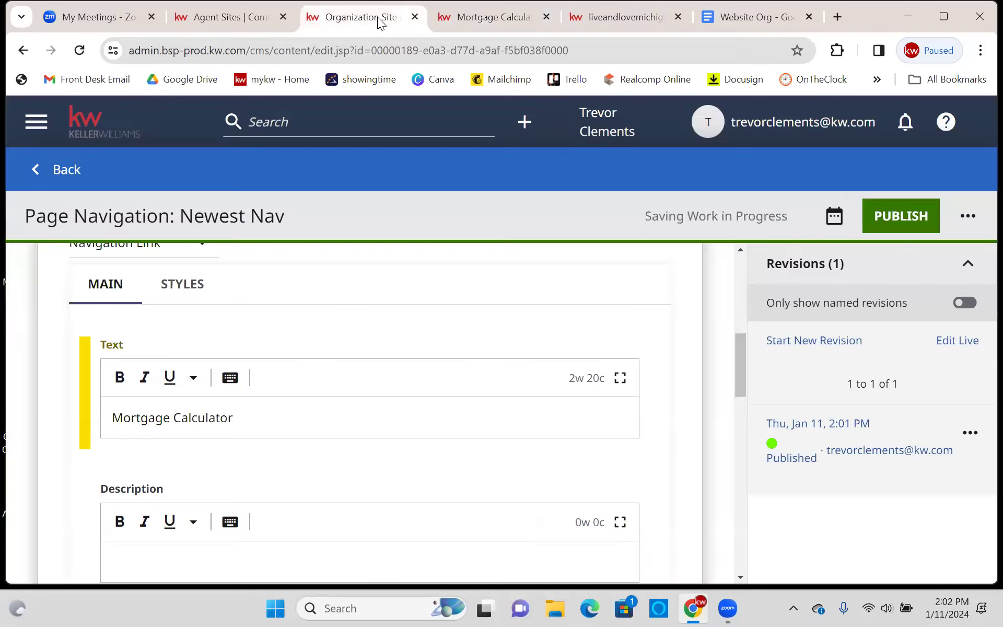
- Copy the mortgage-calculator link from the Website Org notes document
{"action": "left_click", "coordinate": [377, 17]}
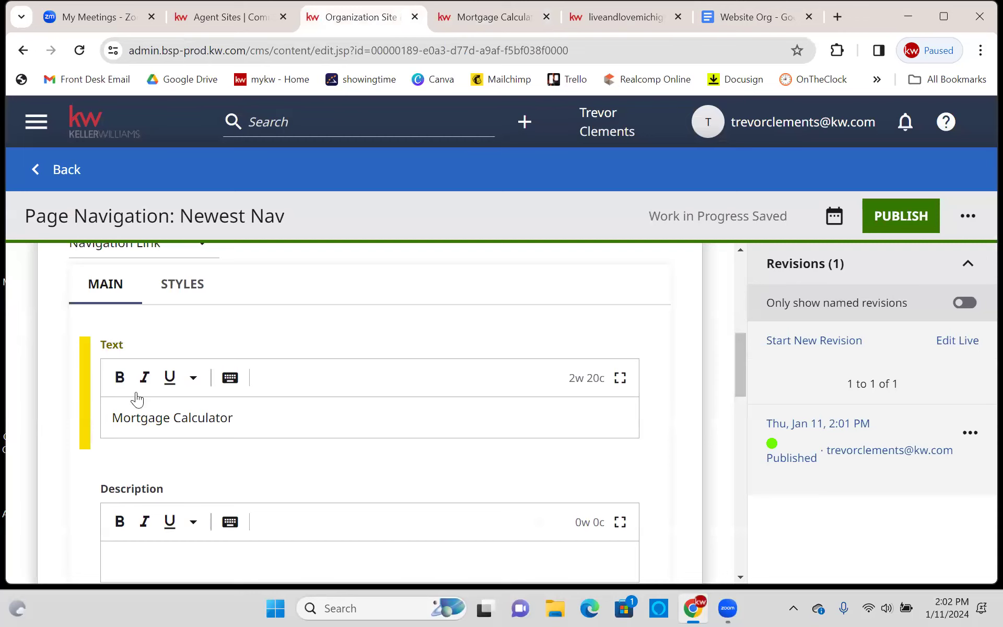
{"action": "scroll", "coordinate": [227, 393], "scroll_direction": "down", "scroll_amount": 8}
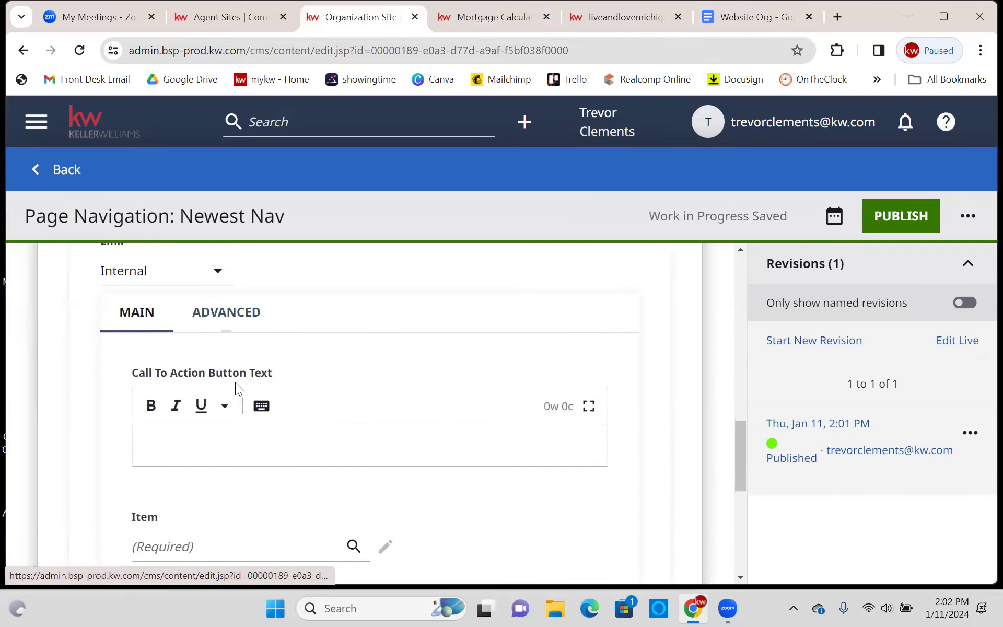
{"action": "scroll", "coordinate": [235, 383], "scroll_direction": "down", "scroll_amount": 3}
{"action": "left_click", "coordinate": [759, 13]}
{"action": "left_click_drag", "start_coordinate": [568, 423], "coordinate": [249, 427]}
{"action": "right_click", "coordinate": [255, 427]}
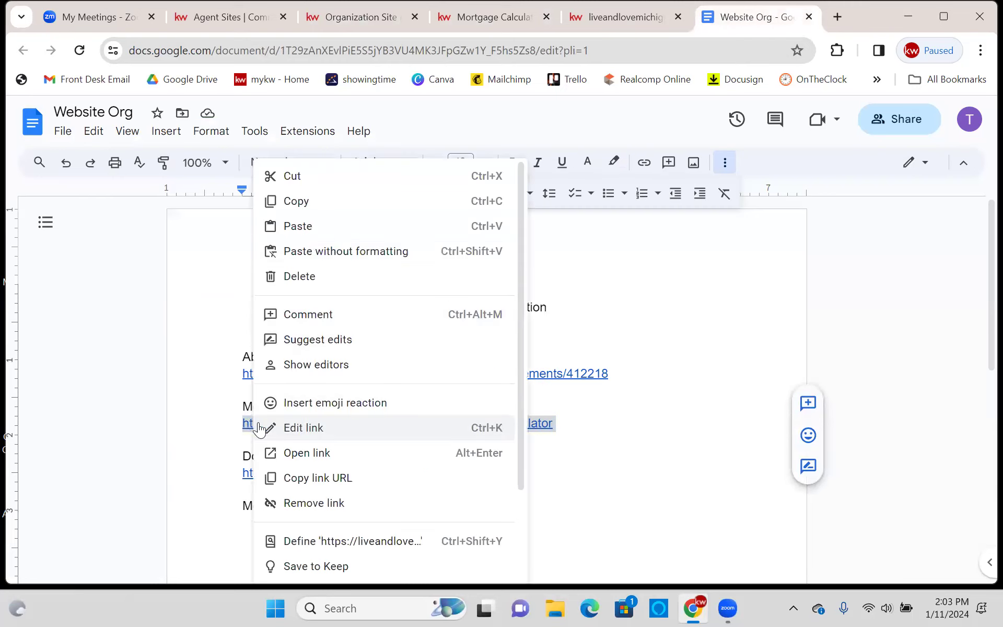
{"action": "left_click", "coordinate": [342, 204]}
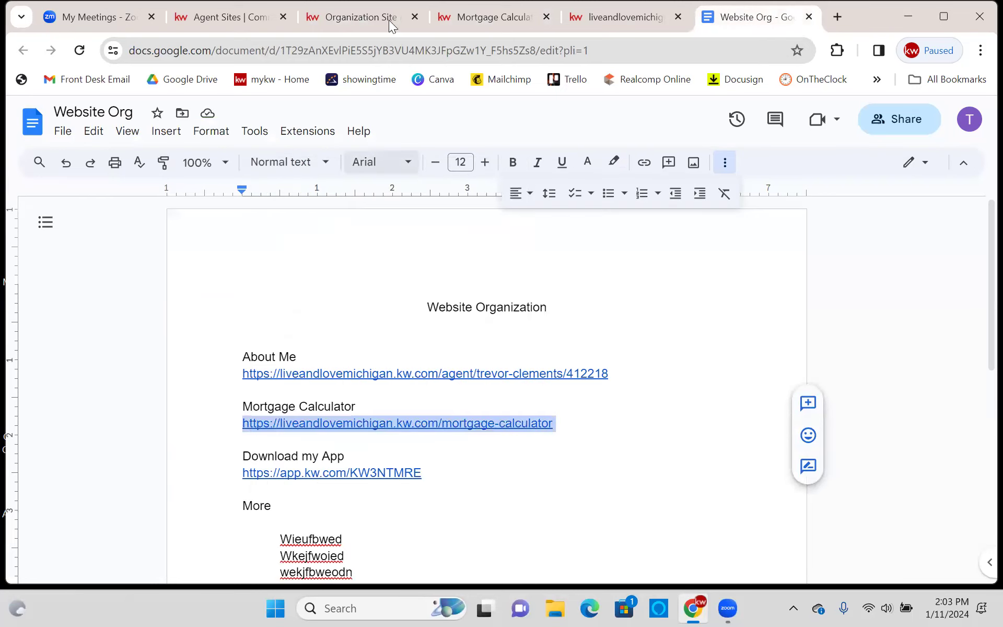
{"action": "left_click", "coordinate": [455, 21]}
- Set the Mortgage Calculator item's link type to External
{"action": "left_click", "coordinate": [369, 23]}
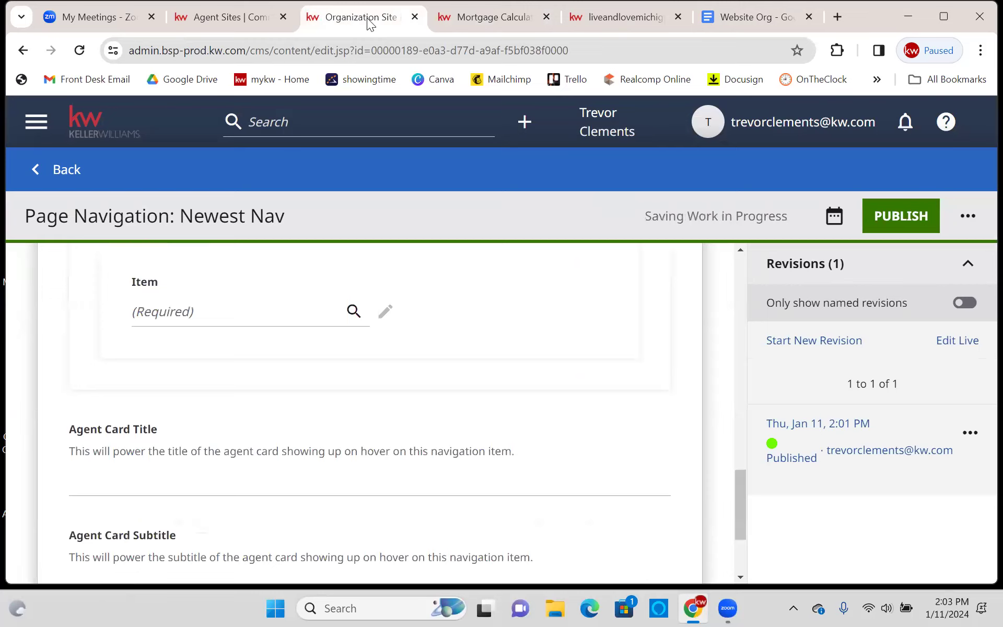
{"action": "scroll", "coordinate": [187, 314], "scroll_direction": "up", "scroll_amount": 6}
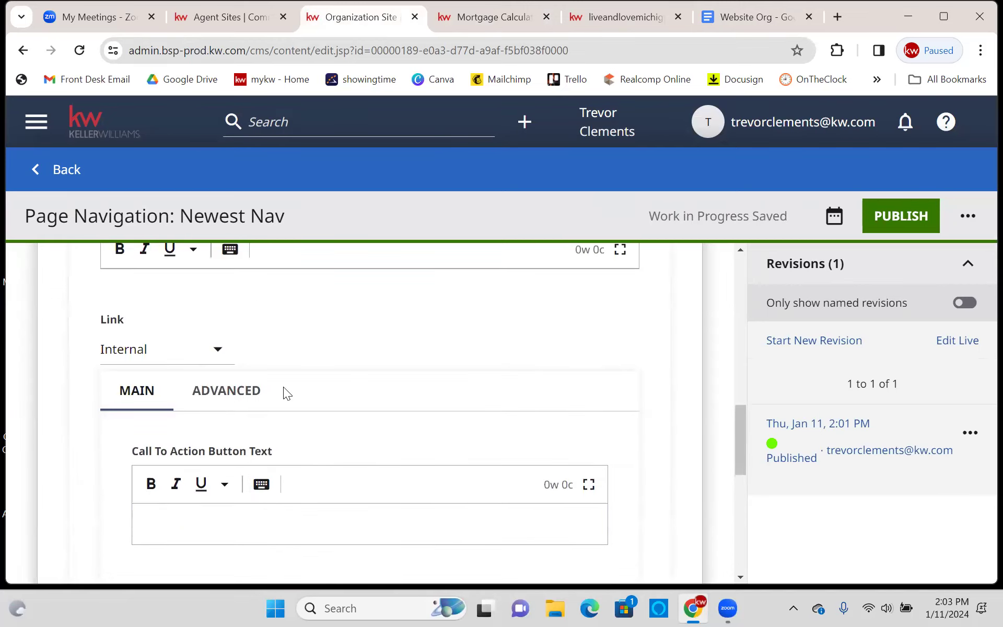
{"action": "scroll", "coordinate": [283, 387], "scroll_direction": "down", "scroll_amount": 3}
{"action": "scroll", "coordinate": [308, 377], "scroll_direction": "up", "scroll_amount": 8}
{"action": "scroll", "coordinate": [313, 376], "scroll_direction": "down", "scroll_amount": 5}
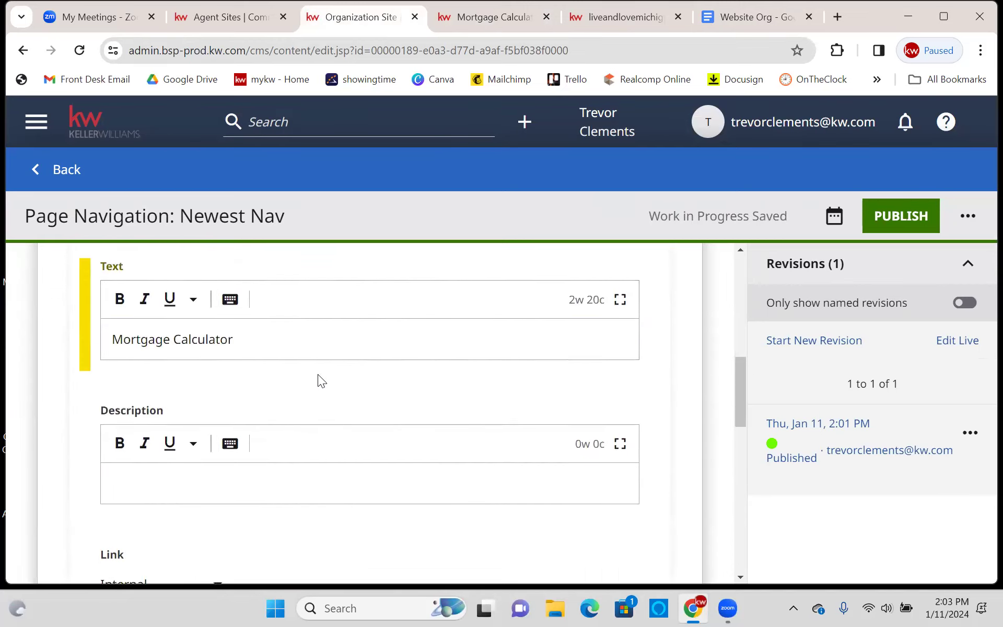
{"action": "scroll", "coordinate": [318, 374], "scroll_direction": "down", "scroll_amount": 3}
{"action": "scroll", "coordinate": [205, 463], "scroll_direction": "down", "scroll_amount": 1}
{"action": "right_click", "coordinate": [206, 386]}
{"action": "left_click", "coordinate": [211, 441]}
{"action": "scroll", "coordinate": [220, 433], "scroll_direction": "up", "scroll_amount": 3}
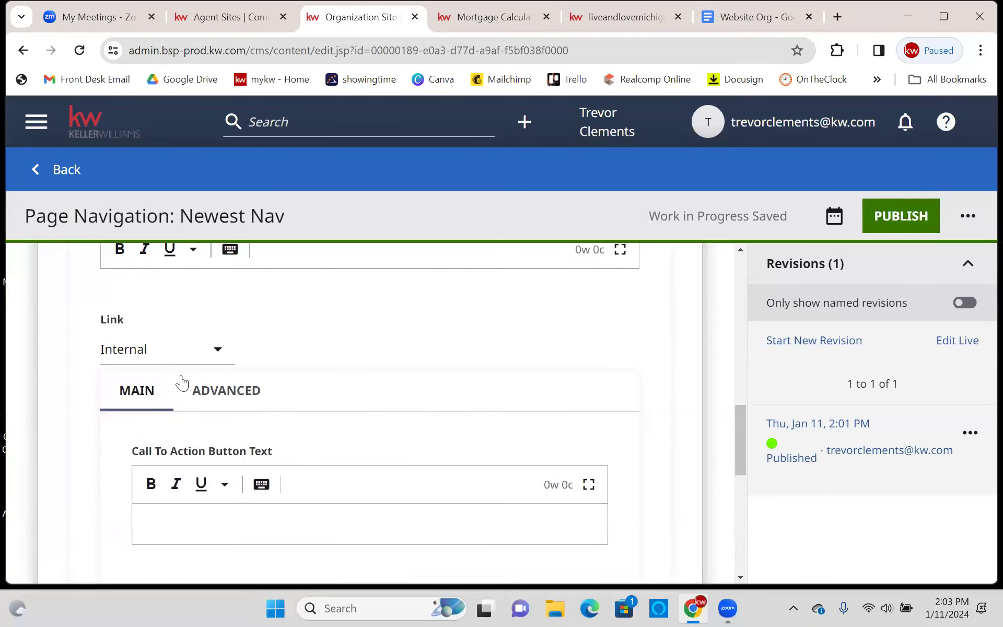
{"action": "left_click", "coordinate": [153, 349]}
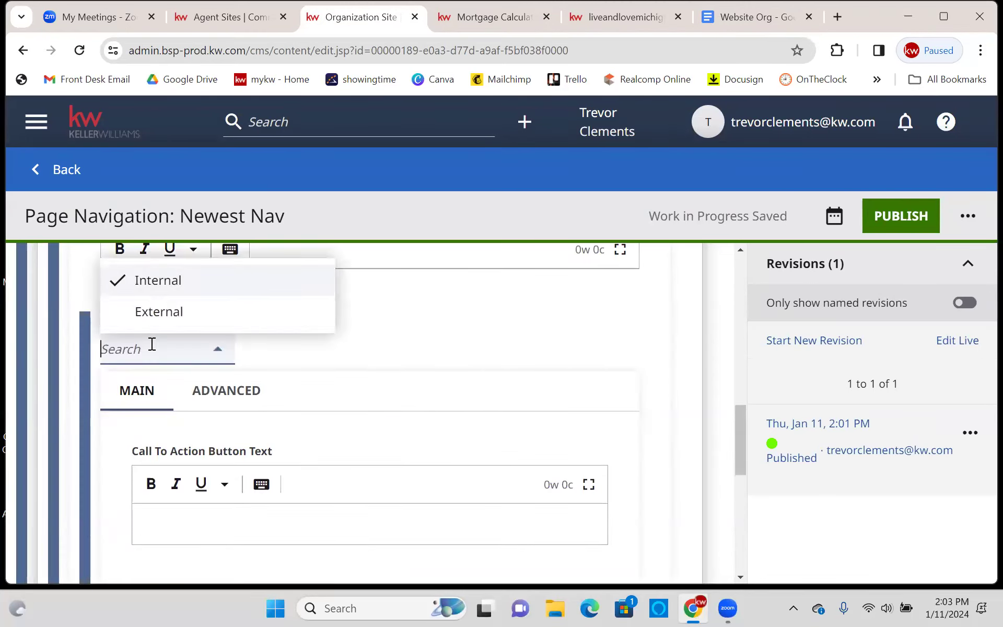
{"action": "left_click", "coordinate": [157, 312]}
- Paste the mortgage-calculator address into the URL field and publish Newest Nav
{"action": "scroll", "coordinate": [193, 316], "scroll_direction": "down", "scroll_amount": 4}
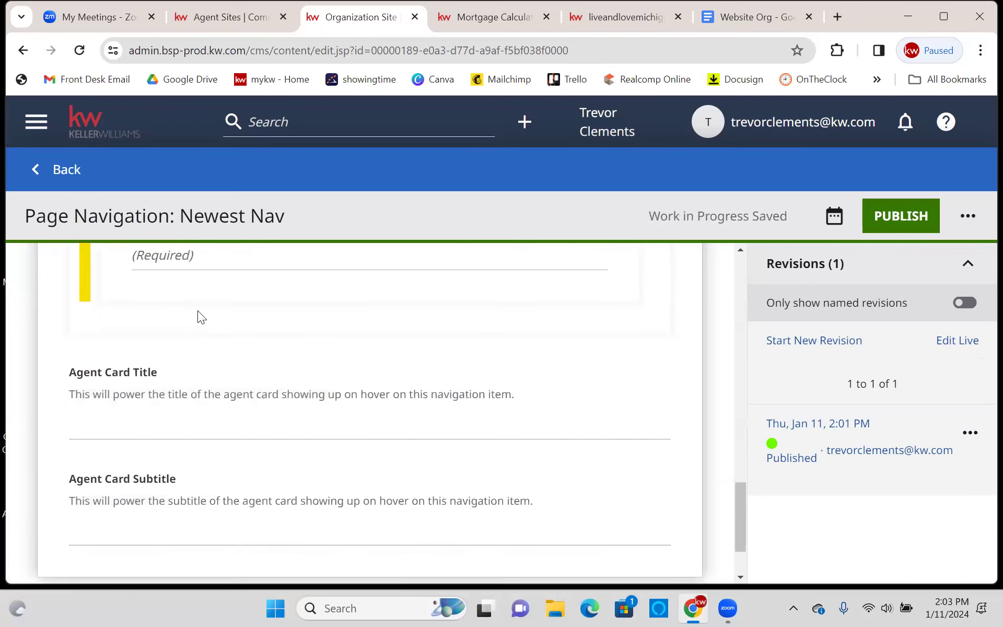
{"action": "scroll", "coordinate": [196, 318], "scroll_direction": "up", "scroll_amount": 1}
{"action": "left_click", "coordinate": [191, 341]}
{"action": "right_click", "coordinate": [191, 342]}
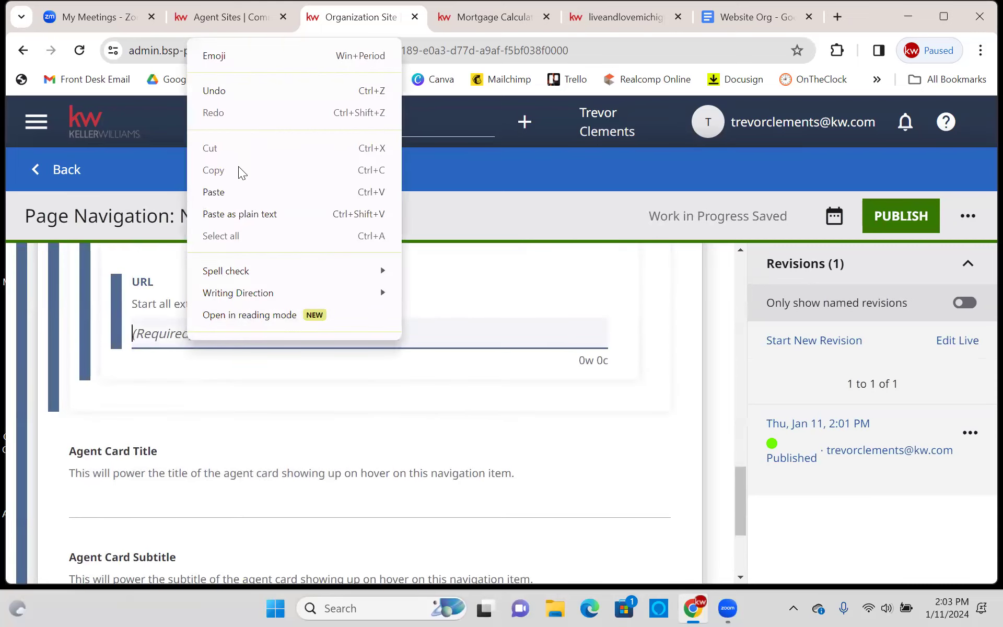
{"action": "left_click", "coordinate": [244, 193]}
{"action": "scroll", "coordinate": [526, 390], "scroll_direction": "down", "scroll_amount": 1}
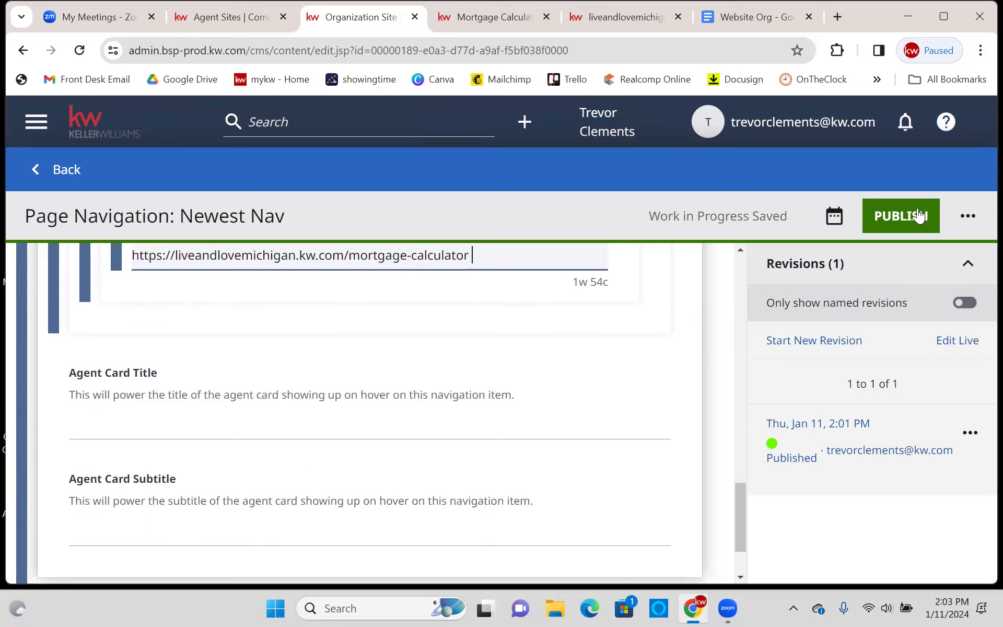
{"action": "left_click", "coordinate": [918, 214]}
{"action": "scroll", "coordinate": [239, 358], "scroll_direction": "down", "scroll_amount": 1}
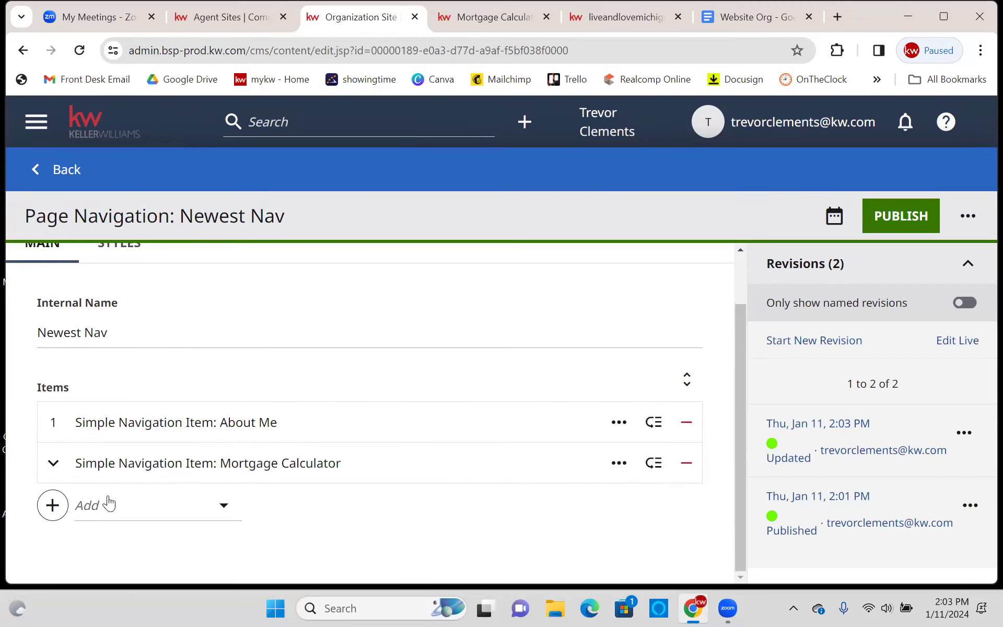
- Add a third Simple Navigation Item and copy the app download link from the notes document
{"action": "left_click", "coordinate": [52, 505]}
{"action": "left_click", "coordinate": [123, 438]}
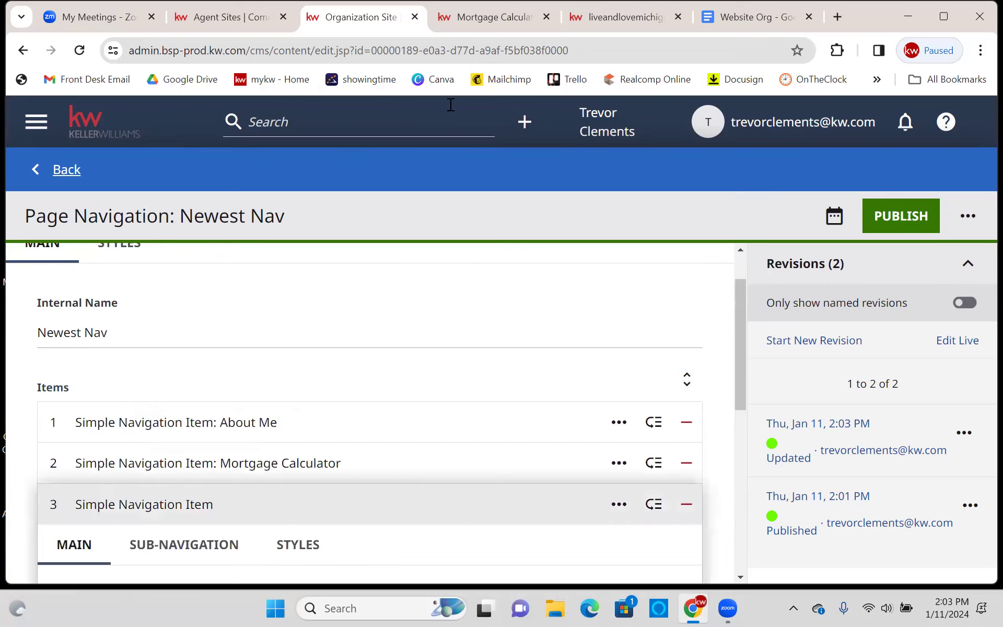
{"action": "left_click", "coordinate": [740, 18]}
{"action": "left_click", "coordinate": [438, 493]}
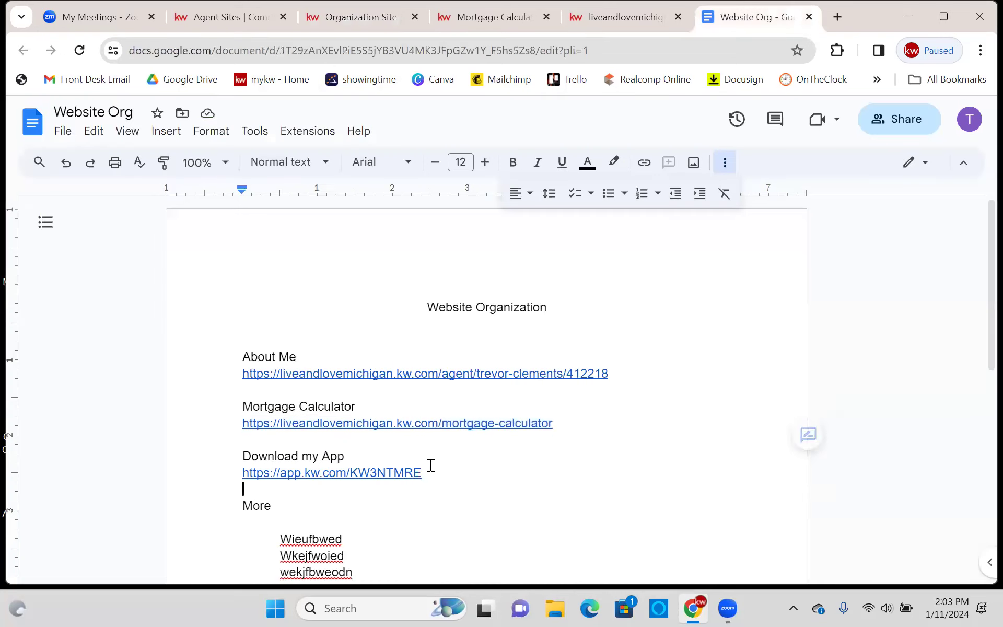
{"action": "left_click_drag", "start_coordinate": [434, 466], "coordinate": [235, 477]}
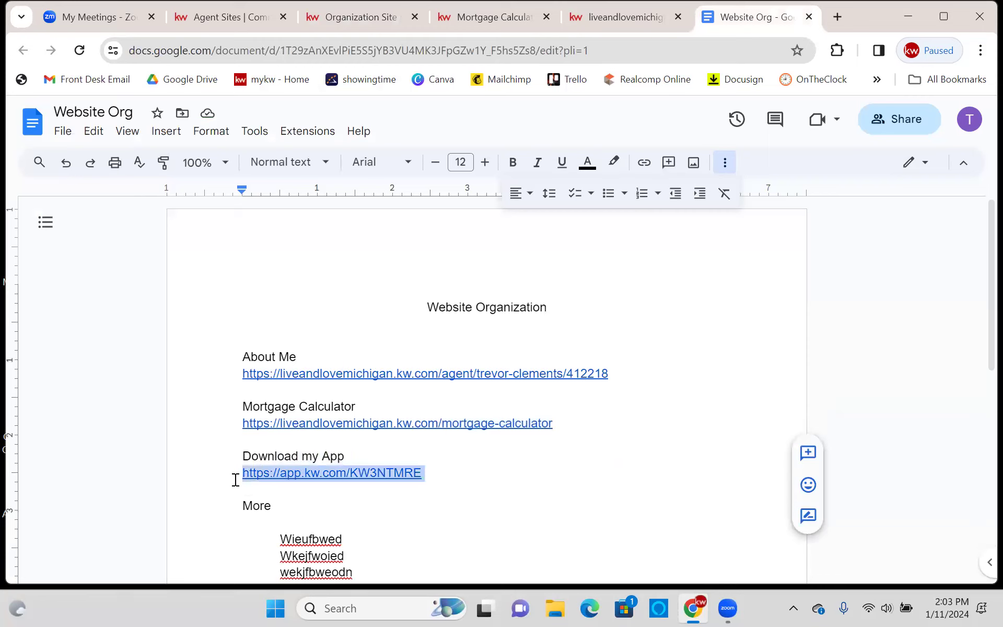
{"action": "right_click", "coordinate": [271, 477]}
{"action": "left_click", "coordinate": [357, 202]}
{"action": "left_click", "coordinate": [537, 491]}
- Enter 'Download my App' as the new item's text
{"action": "left_click", "coordinate": [360, 17]}
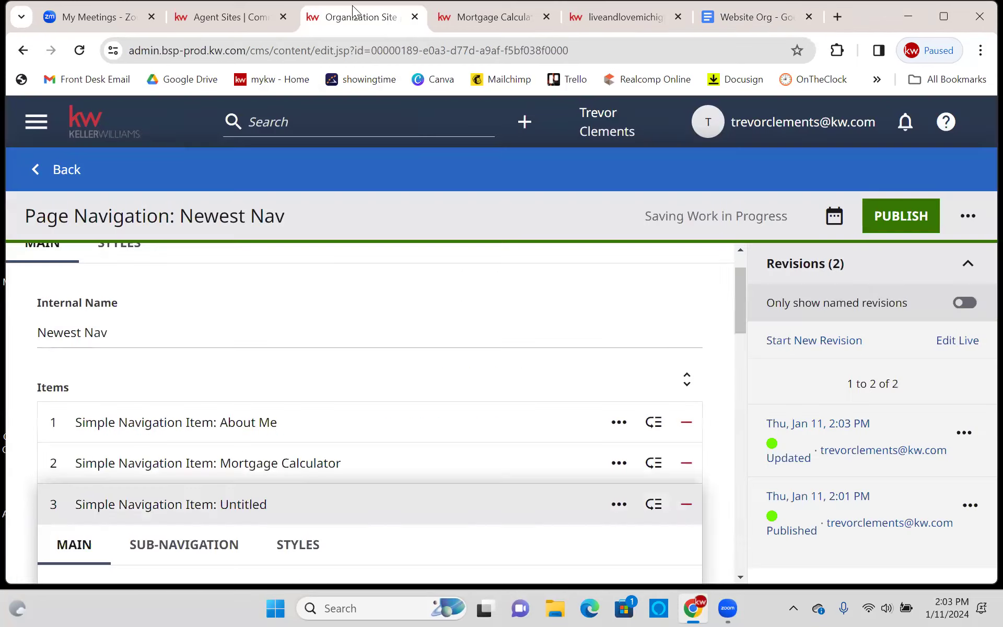
{"action": "scroll", "coordinate": [258, 365], "scroll_direction": "down", "scroll_amount": 2}
{"action": "scroll", "coordinate": [258, 346], "scroll_direction": "down", "scroll_amount": 6}
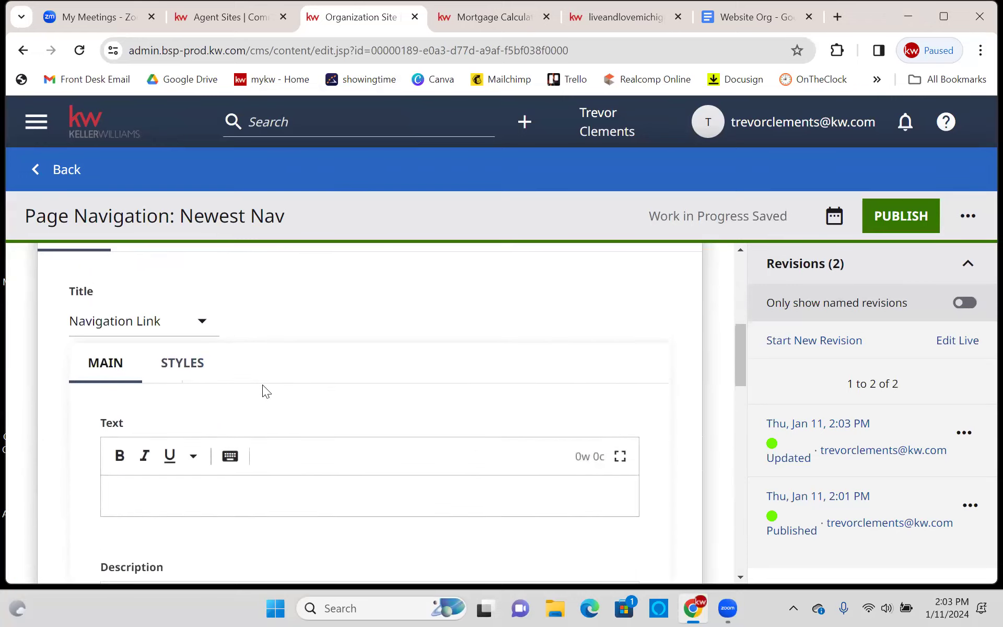
{"action": "left_click", "coordinate": [203, 409]}
{"action": "type", "text": "Downl"}
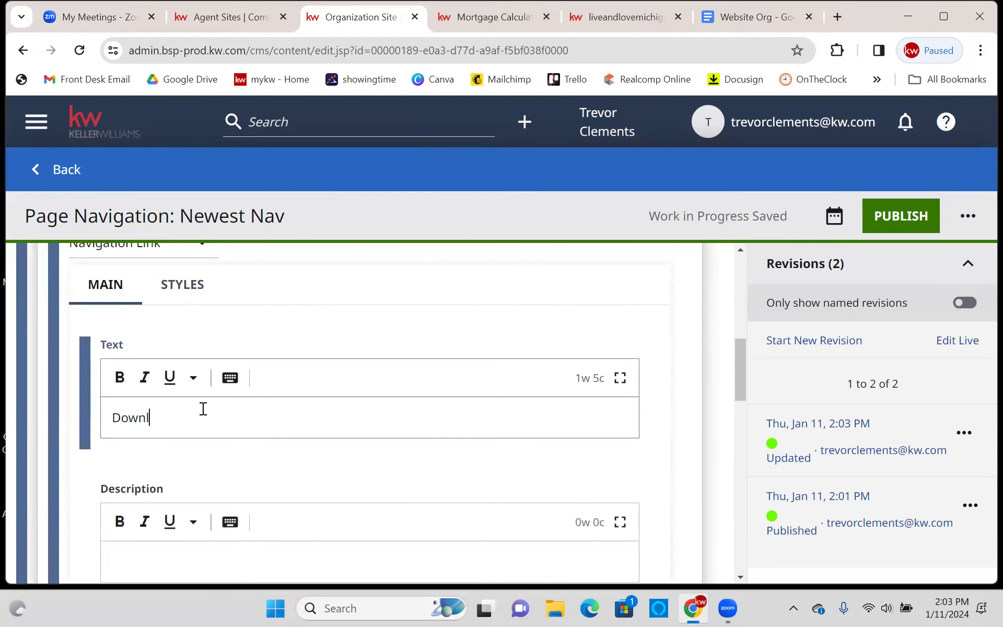
{"action": "type", "text": "oad my APp"}
{"action": "key", "text": "BackSpace"}
{"action": "key", "text": "BackSpace"}
{"action": "type", "text": "pp"}
- Set the item's link to External and paste the app download URL
{"action": "scroll", "coordinate": [286, 388], "scroll_direction": "down", "scroll_amount": 8}
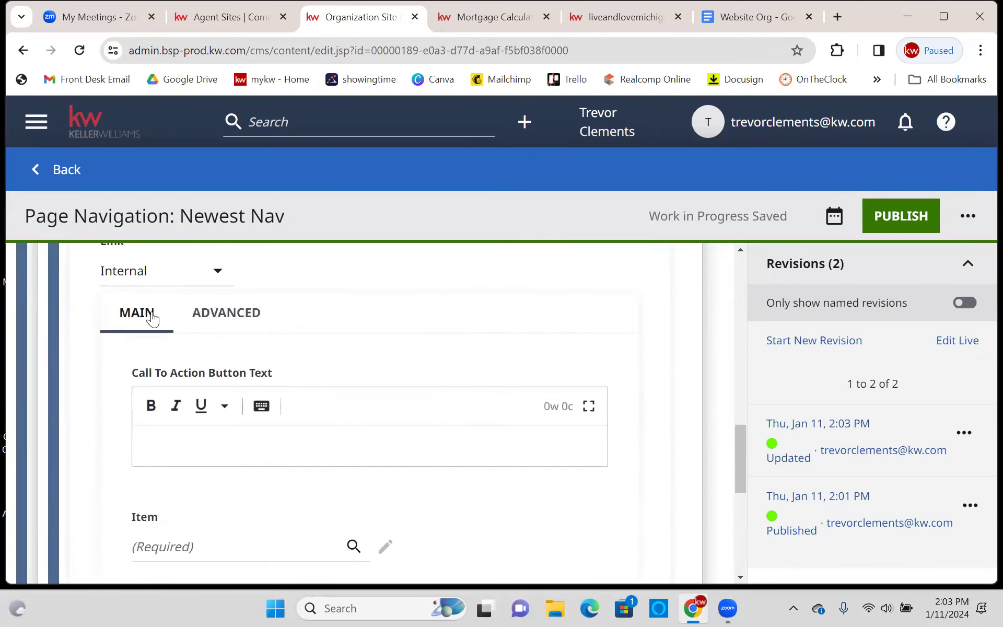
{"action": "left_click", "coordinate": [152, 275]}
{"action": "left_click", "coordinate": [157, 342]}
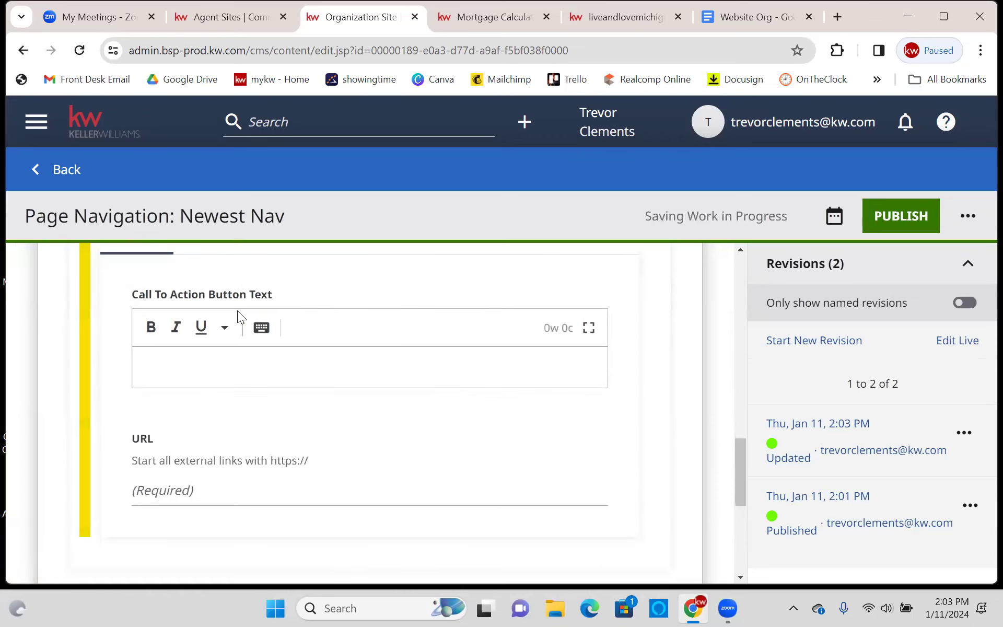
{"action": "scroll", "coordinate": [209, 324], "scroll_direction": "down", "scroll_amount": 3}
{"action": "right_click", "coordinate": [198, 333]}
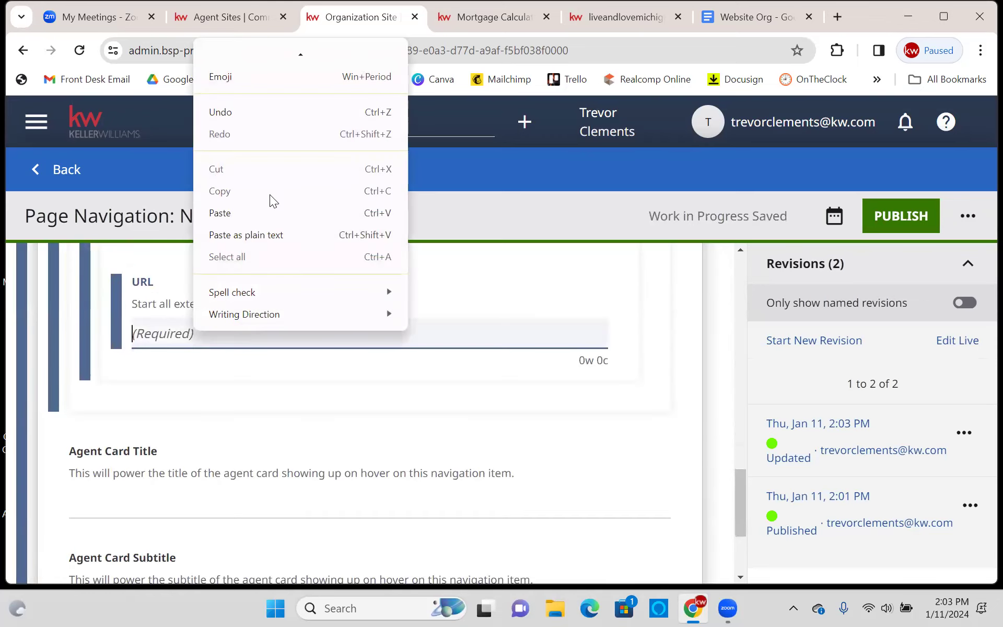
{"action": "left_click", "coordinate": [270, 213]}
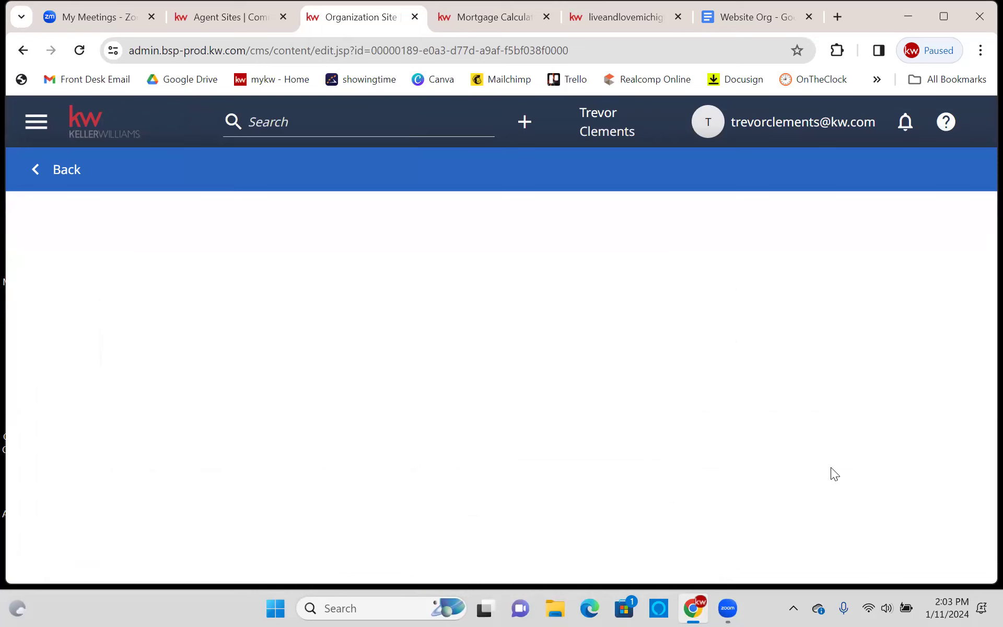
{"action": "scroll", "coordinate": [410, 377], "scroll_direction": "down", "scroll_amount": 3}
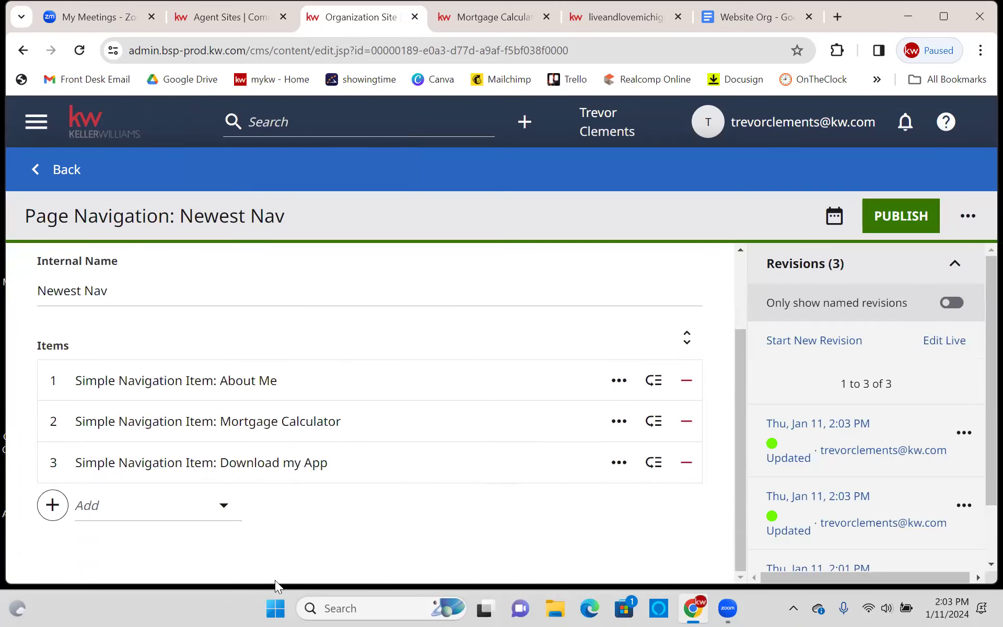
- Check the live site's side menu, close the Mortgage Calculator tab, and return to the Newest Nav editor
{"action": "left_click", "coordinate": [619, 13]}
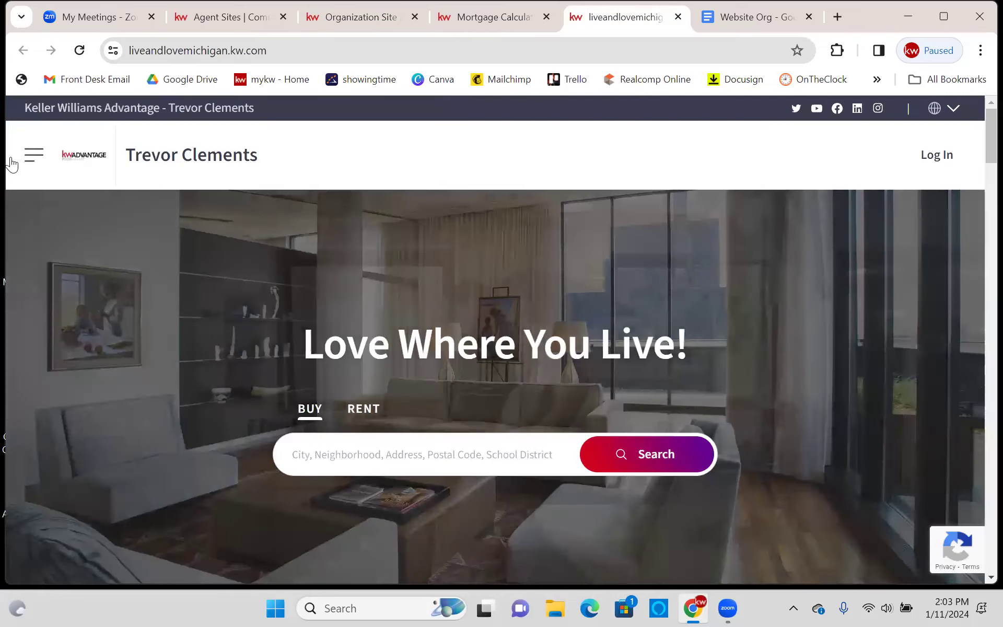
{"action": "left_click", "coordinate": [35, 154]}
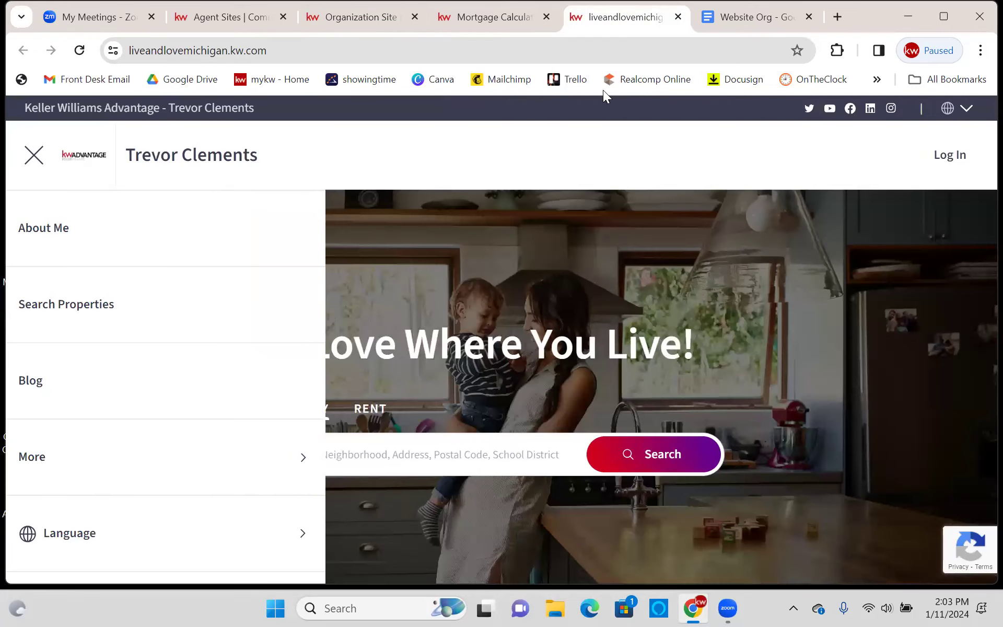
{"action": "left_click", "coordinate": [485, 17]}
{"action": "left_click", "coordinate": [547, 17]}
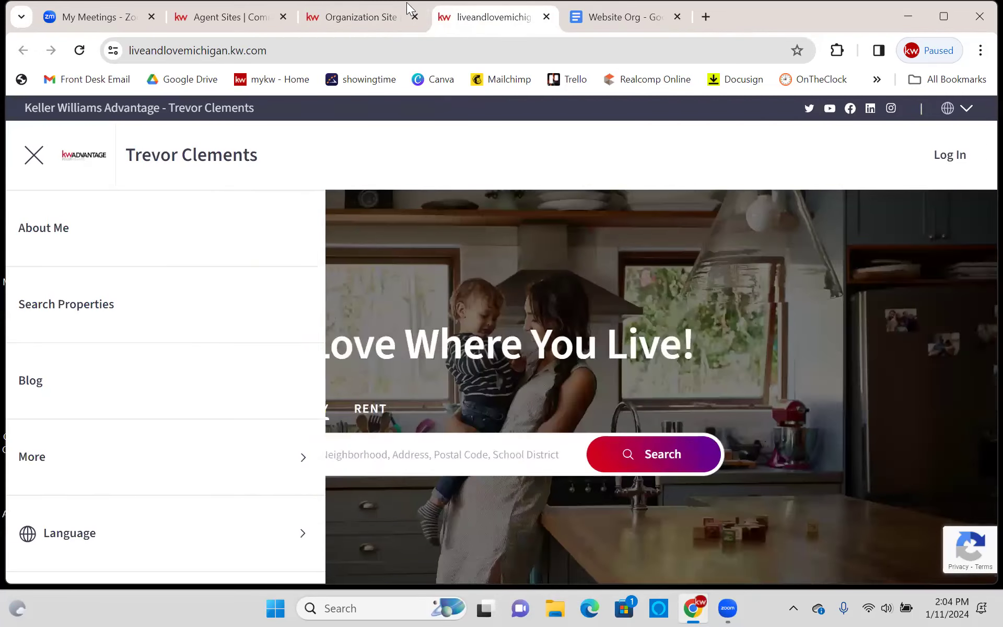
{"action": "left_click", "coordinate": [365, 17]}
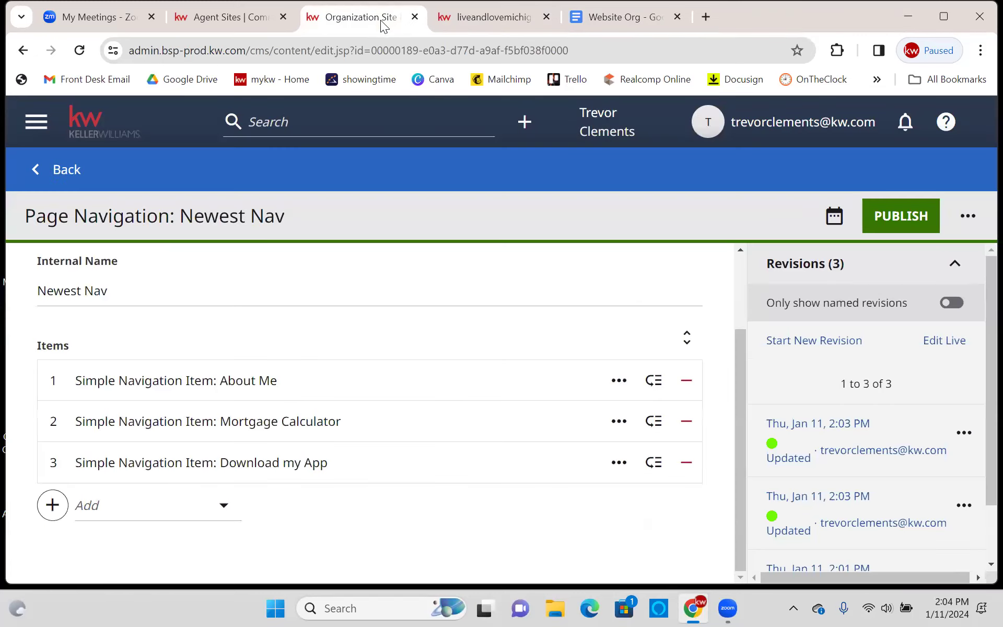
- Add a fourth Simple Navigation Item with a Navigation Text title, then expand the live site's More submenu
{"action": "left_click", "coordinate": [57, 514]}
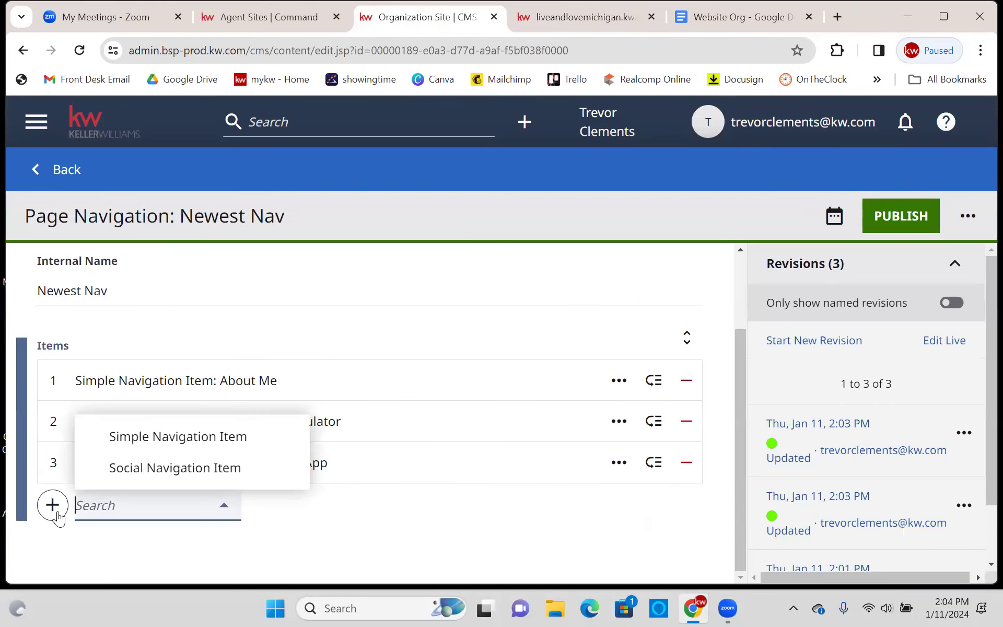
{"action": "left_click", "coordinate": [132, 442]}
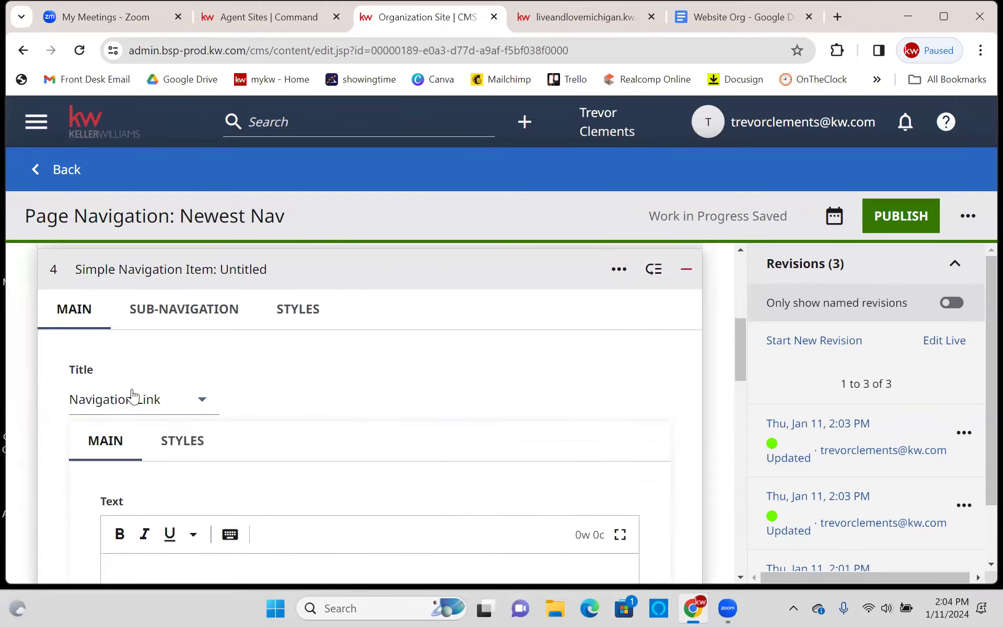
{"action": "left_click", "coordinate": [129, 403]}
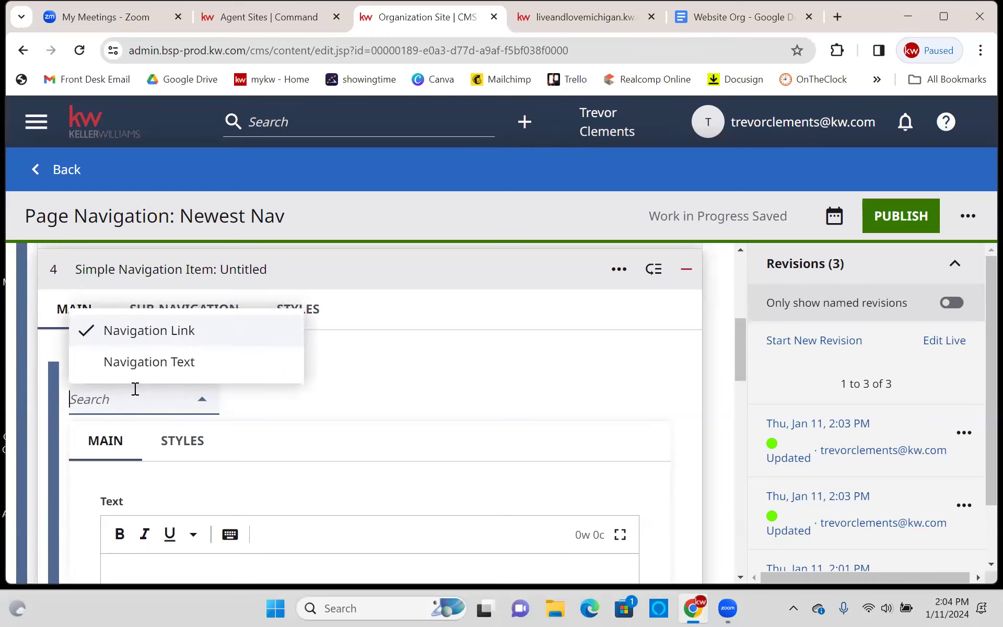
{"action": "left_click", "coordinate": [145, 366]}
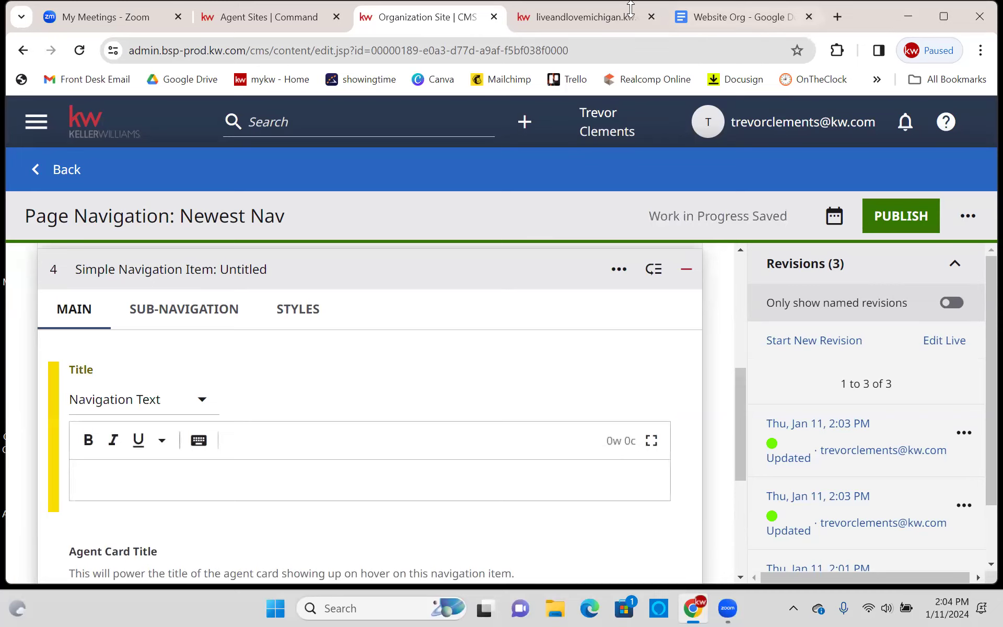
{"action": "left_click", "coordinate": [582, 16]}
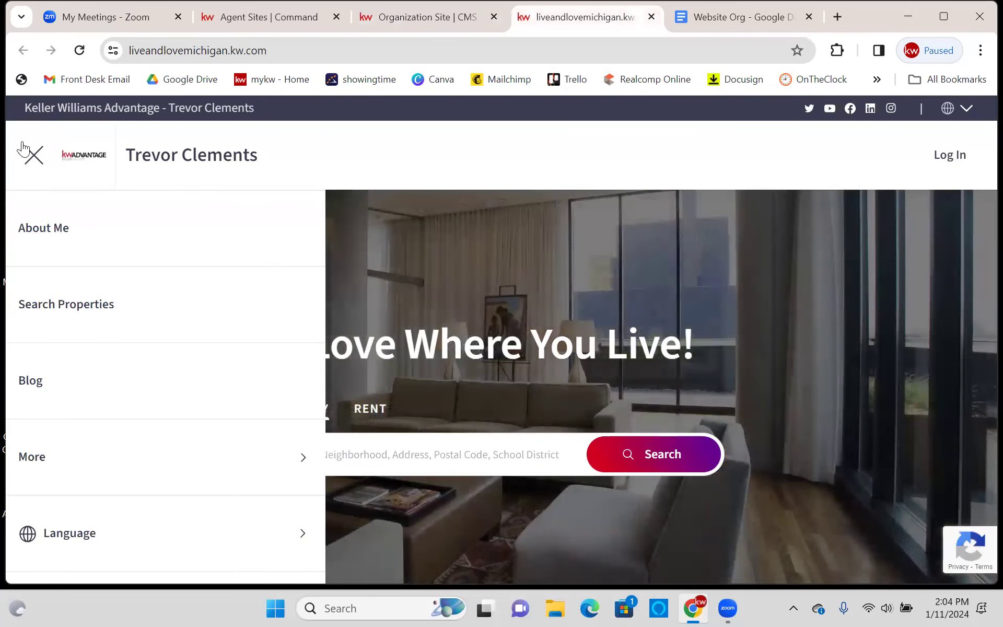
{"action": "left_click", "coordinate": [34, 458]}
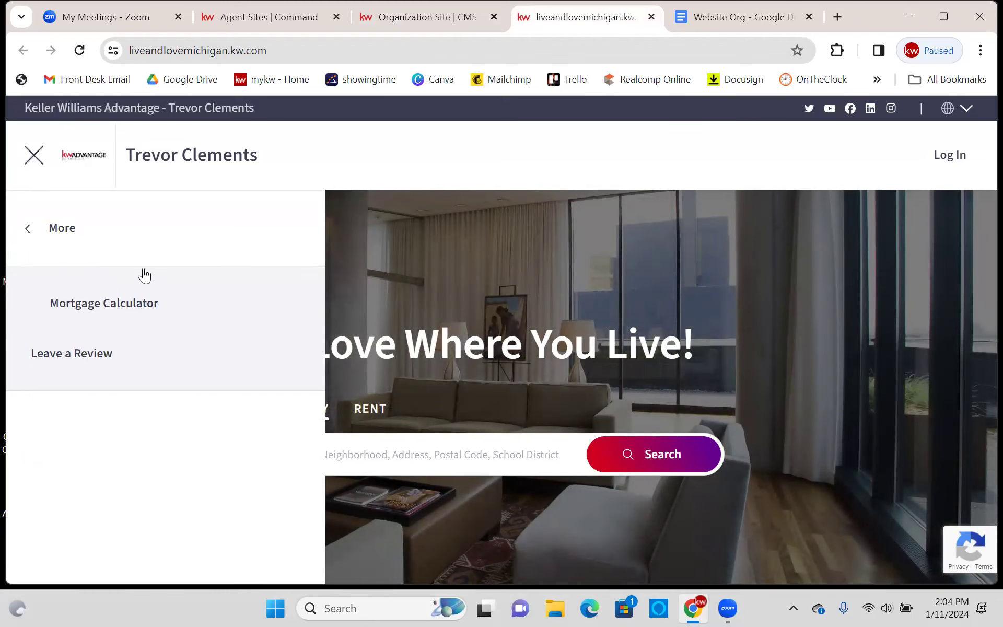
- Title the fourth item 'More' and publish Newest Nav
{"action": "left_click", "coordinate": [385, 23]}
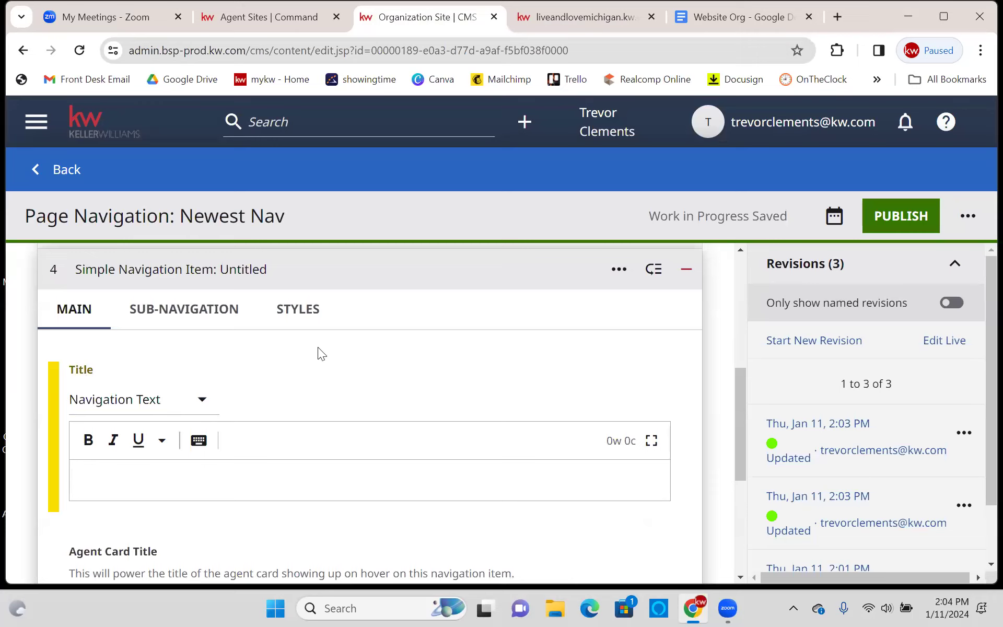
{"action": "scroll", "coordinate": [323, 354], "scroll_direction": "down", "scroll_amount": 1}
{"action": "scroll", "coordinate": [313, 347], "scroll_direction": "down", "scroll_amount": 3}
{"action": "left_click", "coordinate": [274, 329]}
{"action": "scroll", "coordinate": [118, 466], "scroll_direction": "up", "scroll_amount": 3}
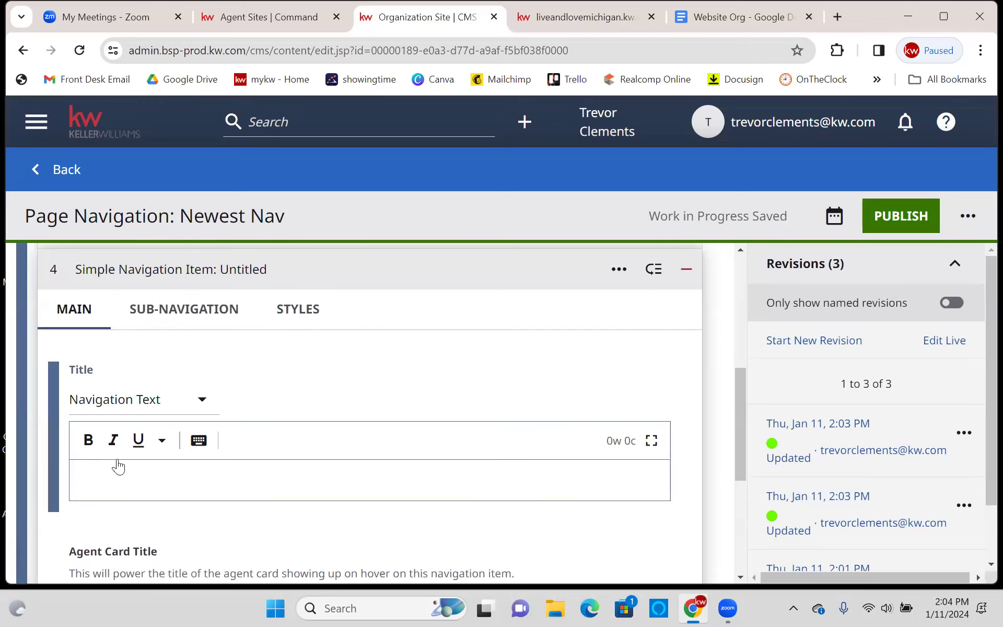
{"action": "type", "text": "More"}
{"action": "key", "text": "BackSpace"}
{"action": "key", "text": "BackSpace"}
{"action": "key", "text": "BackSpace"}
{"action": "type", "text": "enu"}
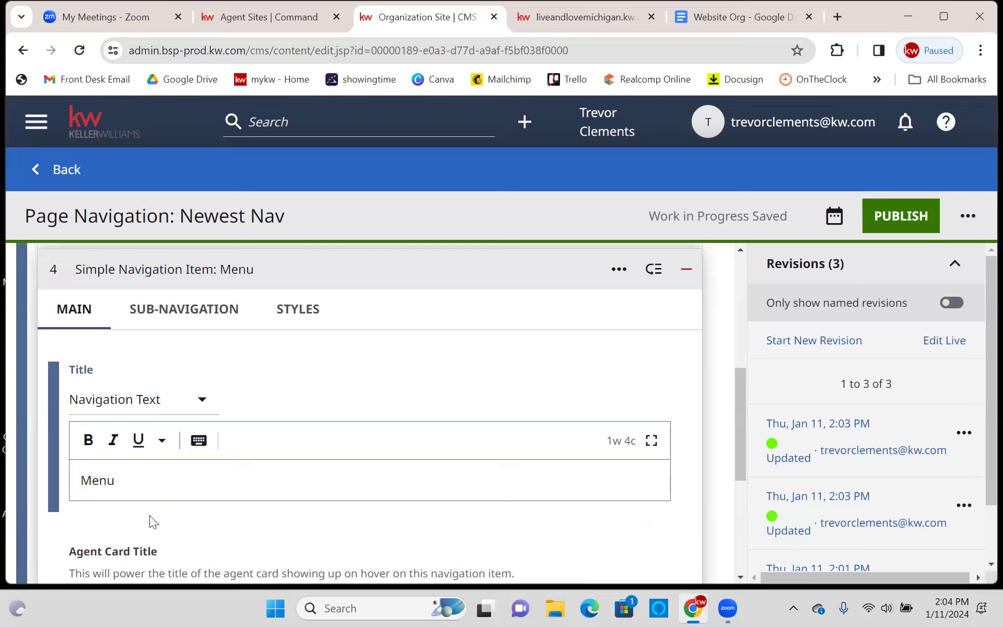
{"action": "key", "text": "BackSpace"}
{"action": "key", "text": "BackSpace"}
{"action": "key", "text": "BackSpace"}
{"action": "type", "text": "ore"}
{"action": "left_click", "coordinate": [903, 230]}
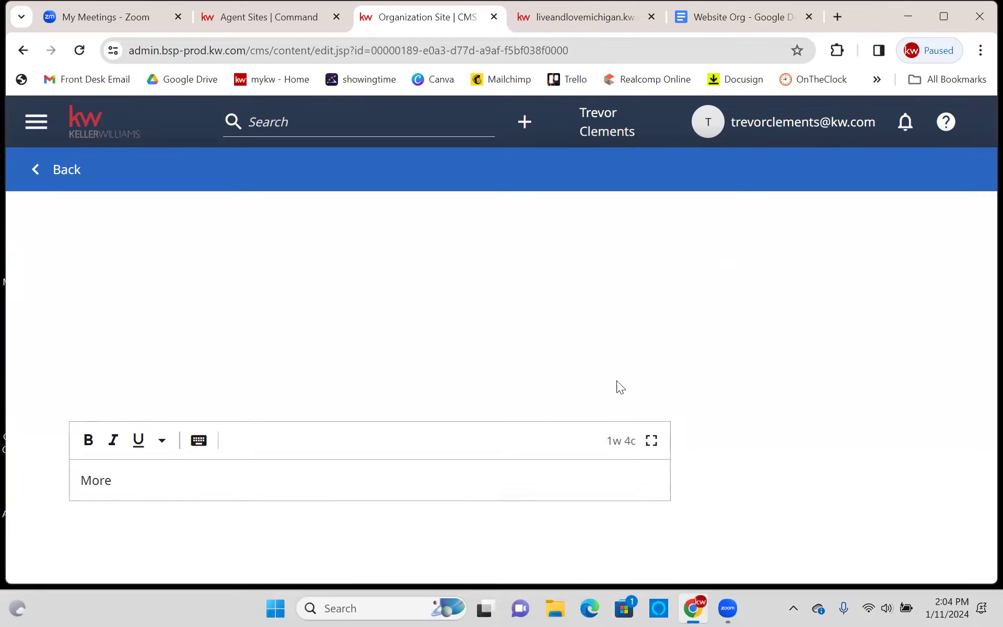
- Expand item 4 to reach its sub-navigation settings
{"action": "scroll", "coordinate": [134, 459], "scroll_direction": "down", "scroll_amount": 1}
{"action": "left_click_drag", "start_coordinate": [141, 468], "coordinate": [197, 448]}
{"action": "scroll", "coordinate": [197, 433], "scroll_direction": "down", "scroll_amount": 1}
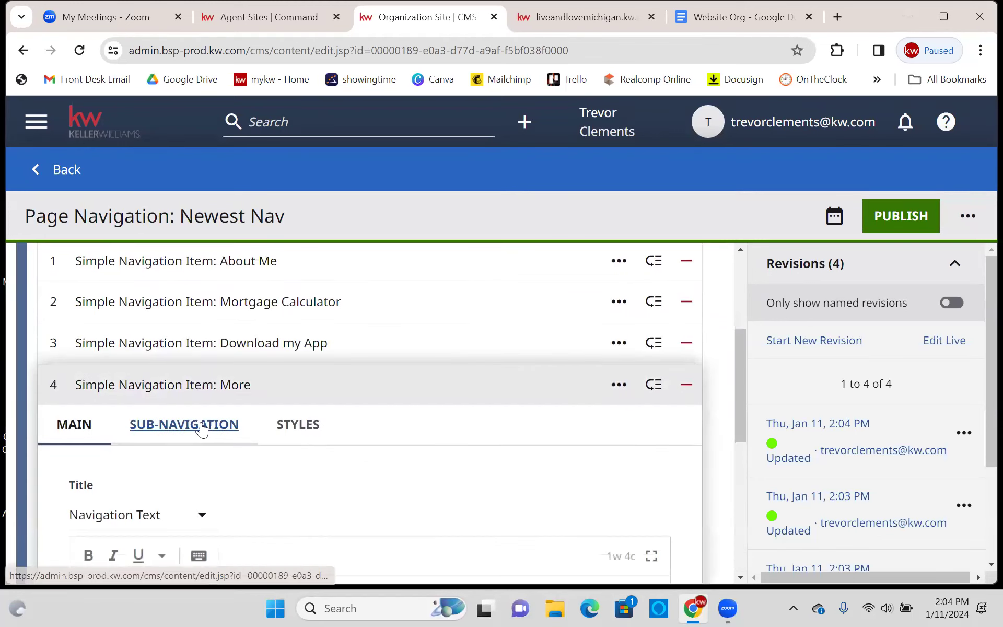
- Add a Navigation Link sub-item under More and publish the navigation
{"action": "left_click", "coordinate": [152, 427]}
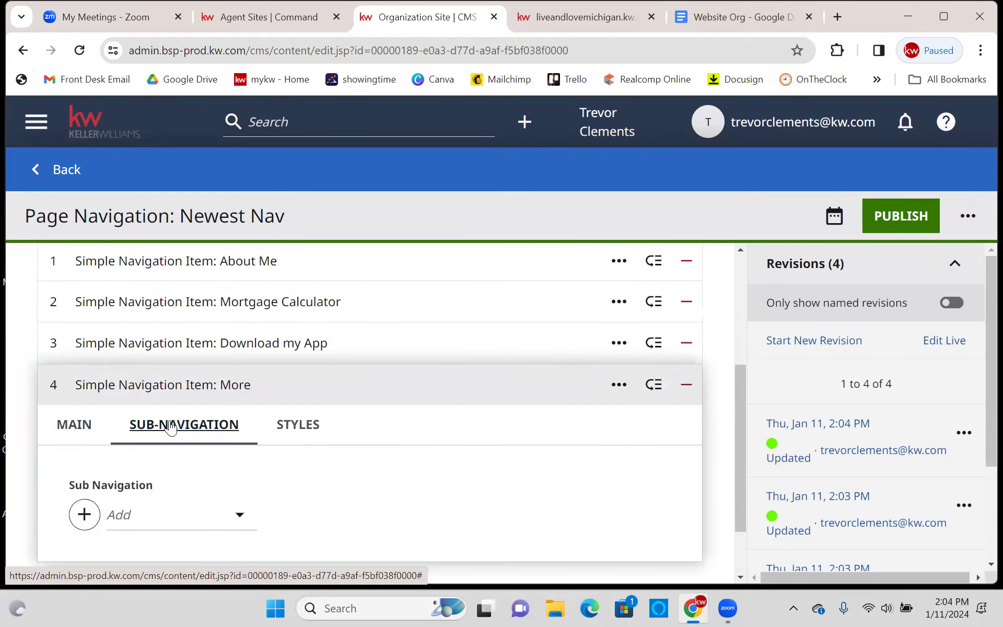
{"action": "scroll", "coordinate": [160, 444], "scroll_direction": "down", "scroll_amount": 1}
{"action": "left_click", "coordinate": [160, 440]}
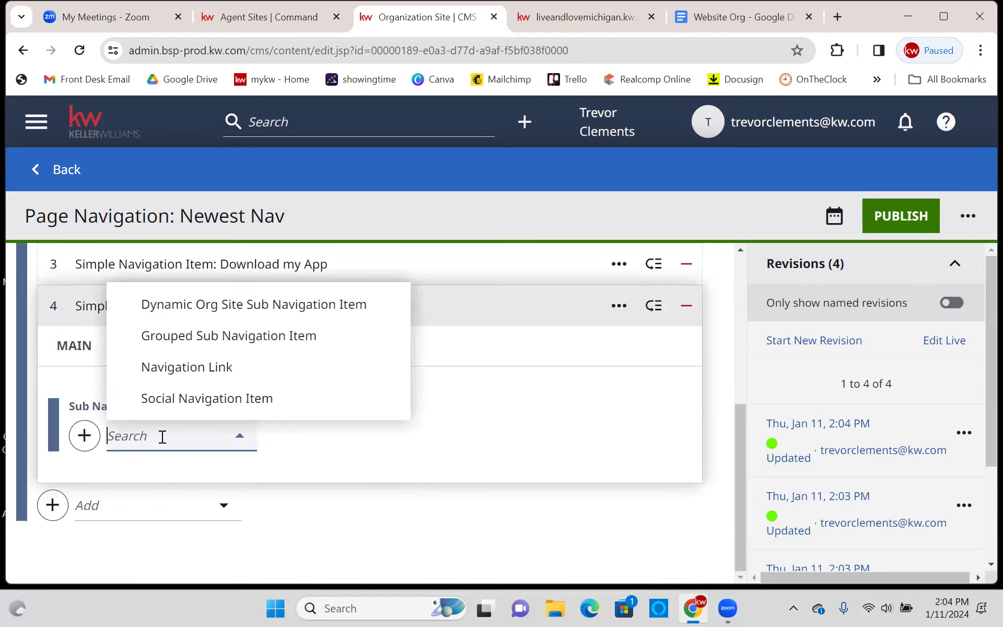
{"action": "left_click", "coordinate": [253, 370]}
{"action": "scroll", "coordinate": [254, 372], "scroll_direction": "down", "scroll_amount": 3}
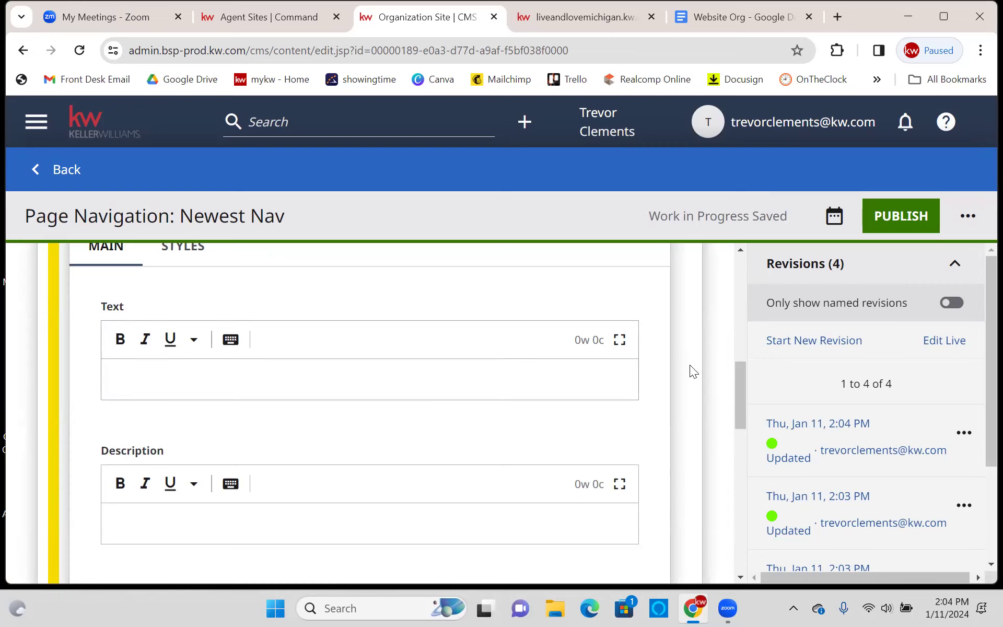
{"action": "scroll", "coordinate": [679, 374], "scroll_direction": "down", "scroll_amount": 5}
{"action": "scroll", "coordinate": [684, 373], "scroll_direction": "up", "scroll_amount": 12}
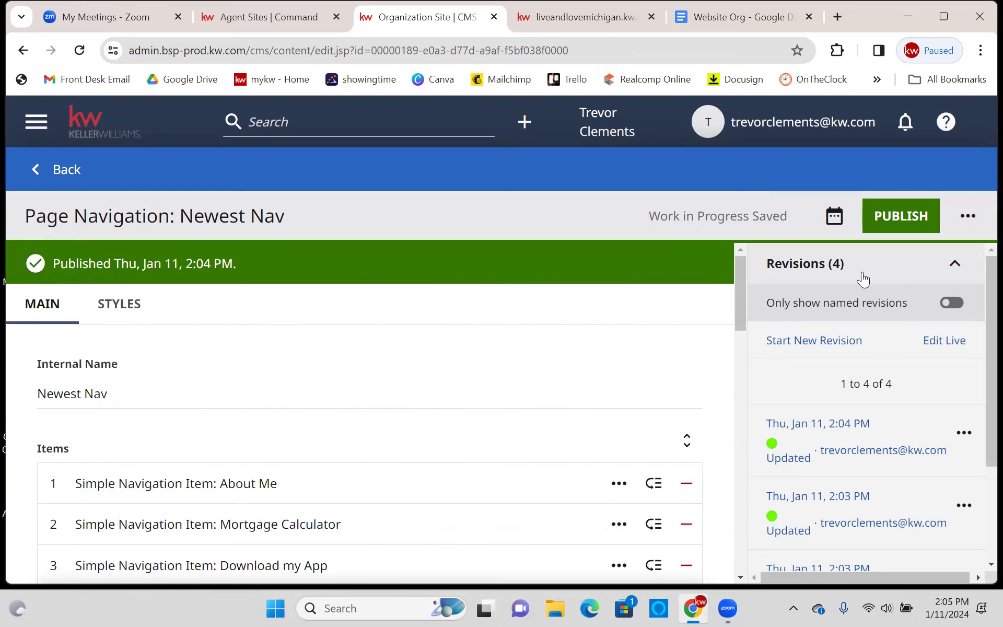
{"action": "left_click", "coordinate": [914, 220]}
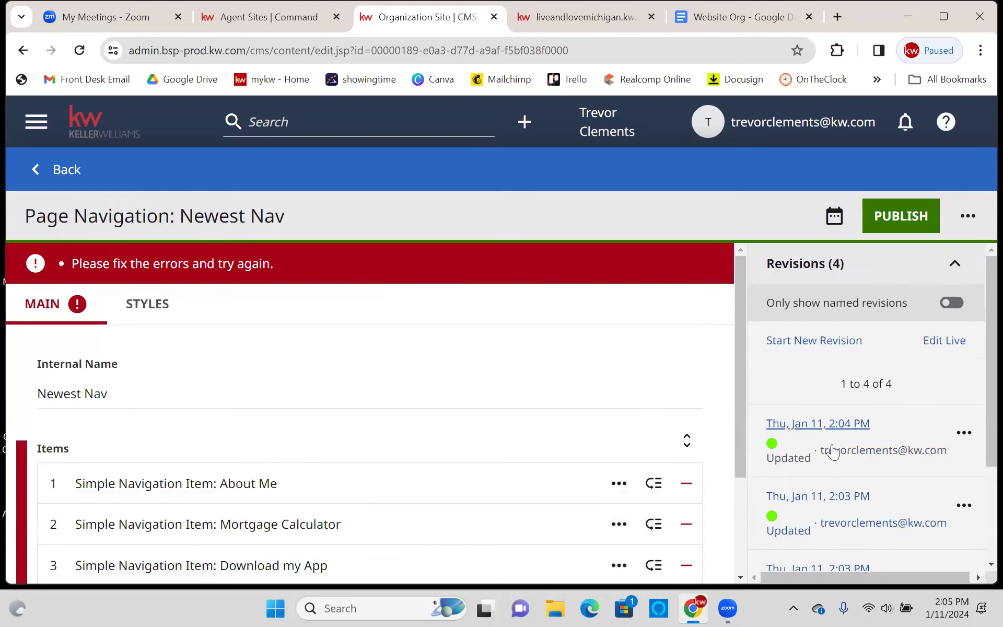
- Remove the errored More item, republish Newest Nav, and go back to the Organization Site
{"action": "scroll", "coordinate": [686, 343], "scroll_direction": "down", "scroll_amount": 1}
{"action": "left_click", "coordinate": [685, 462]}
{"action": "left_click", "coordinate": [887, 221]}
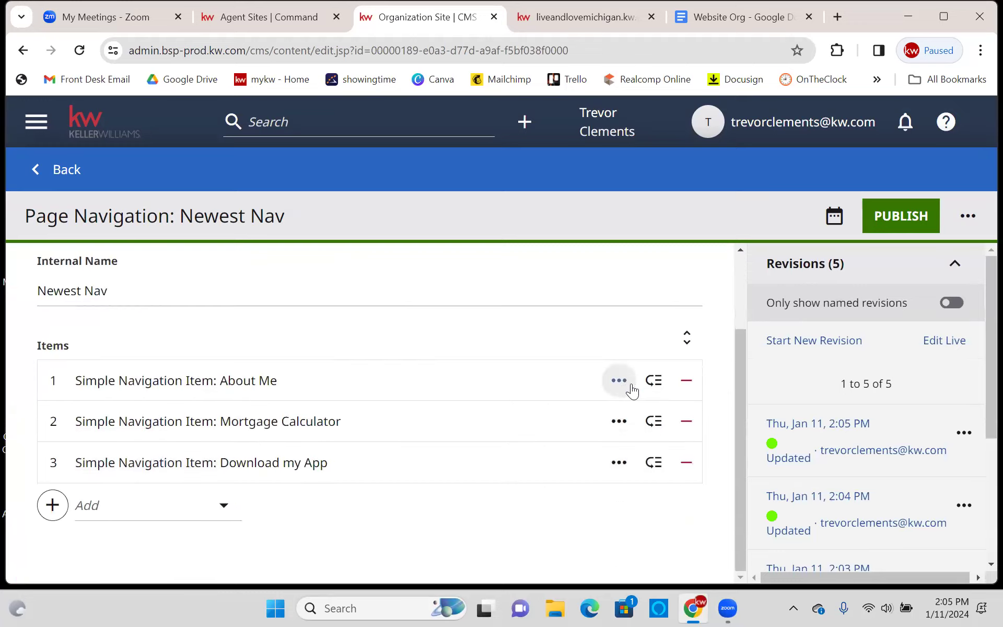
{"action": "left_click", "coordinate": [889, 218]}
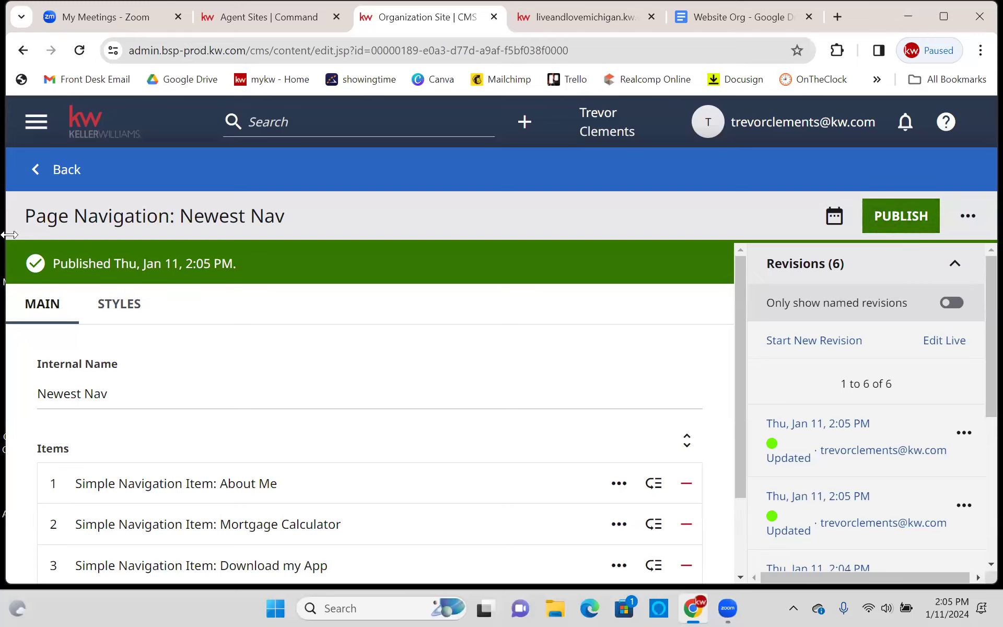
{"action": "left_click", "coordinate": [72, 165]}
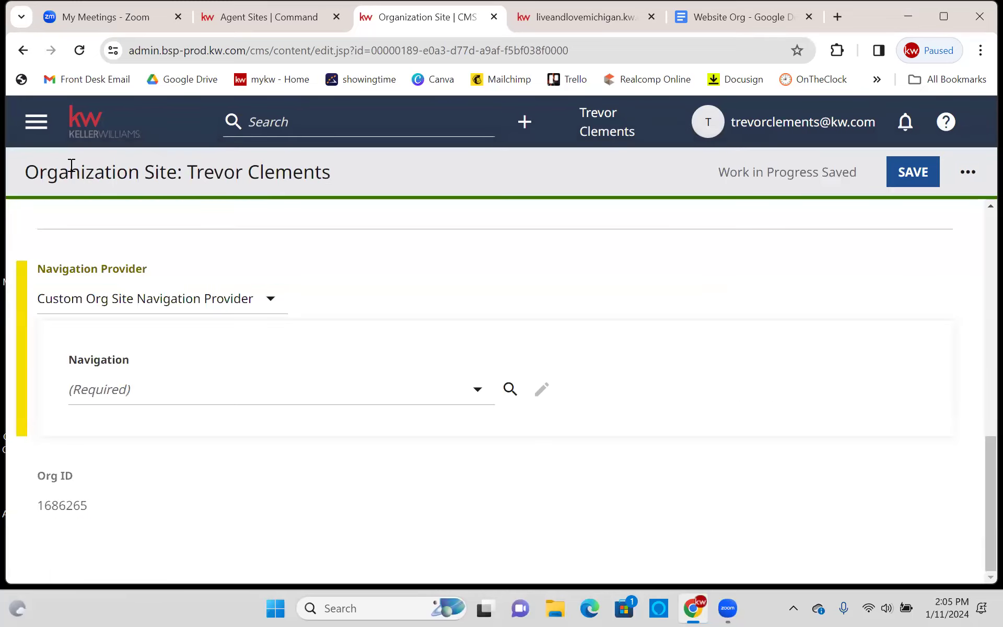
- Navigate to the Organization Site page from the CMS main menu, staying on the page
{"action": "left_click", "coordinate": [36, 122]}
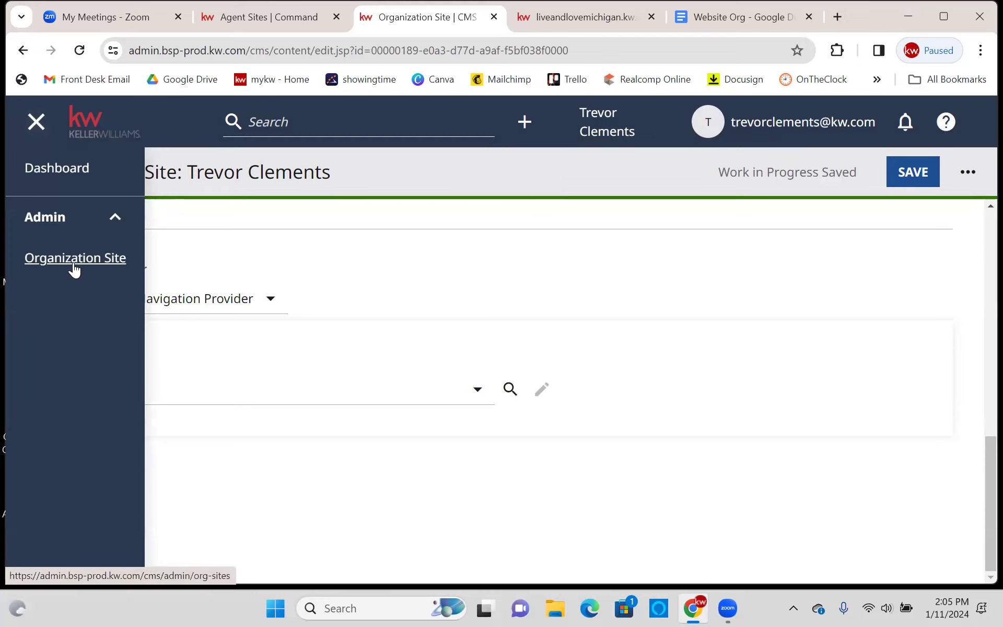
{"action": "left_click", "coordinate": [127, 265]}
{"action": "left_click", "coordinate": [633, 151]}
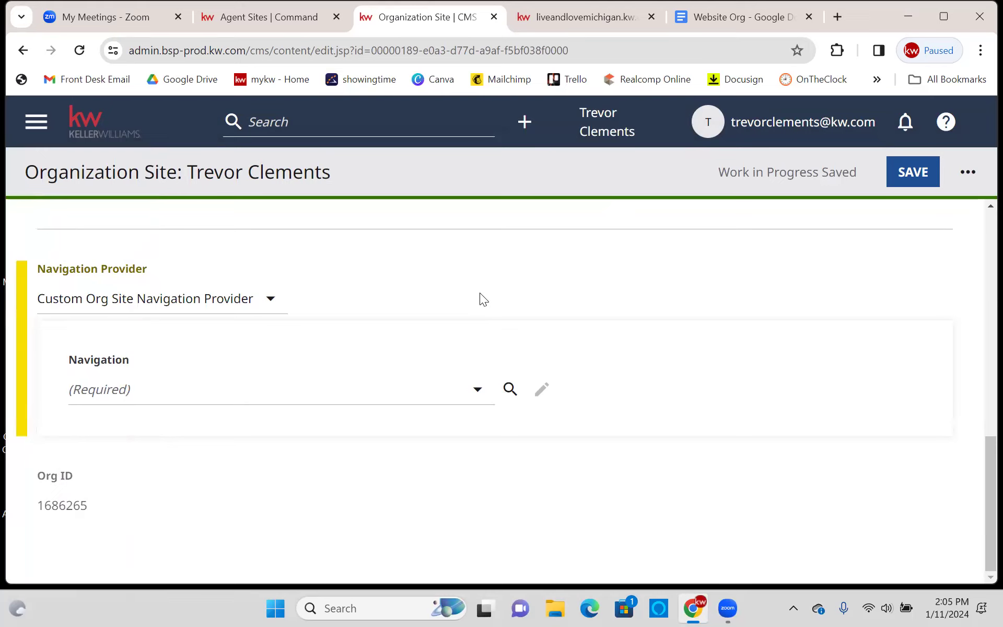
- Choose Newest Nav as the site navigation, save the organization site, and view the live site
{"action": "left_click", "coordinate": [211, 394]}
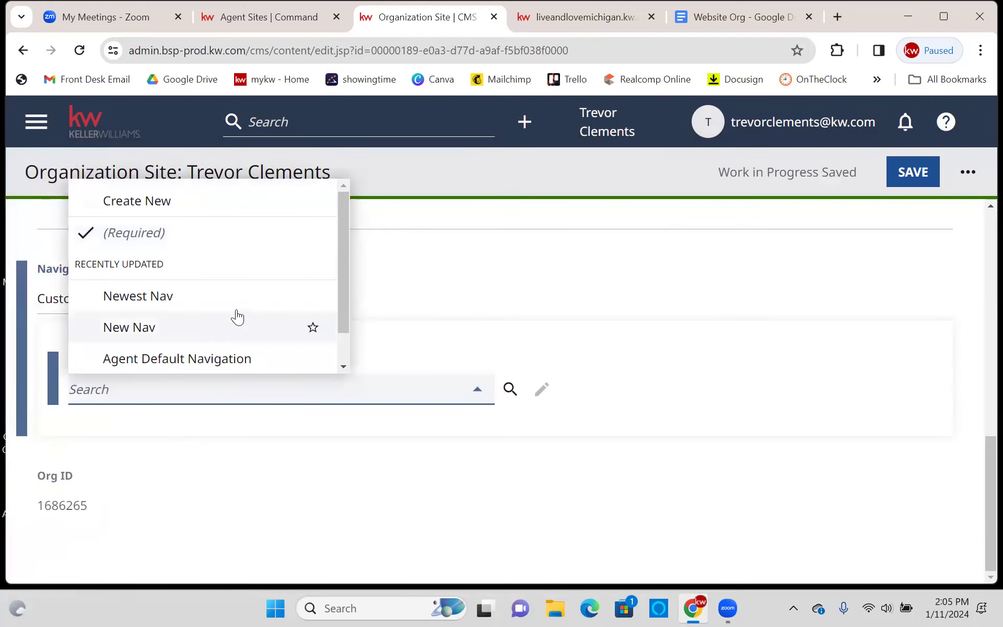
{"action": "scroll", "coordinate": [237, 308], "scroll_direction": "down", "scroll_amount": 1}
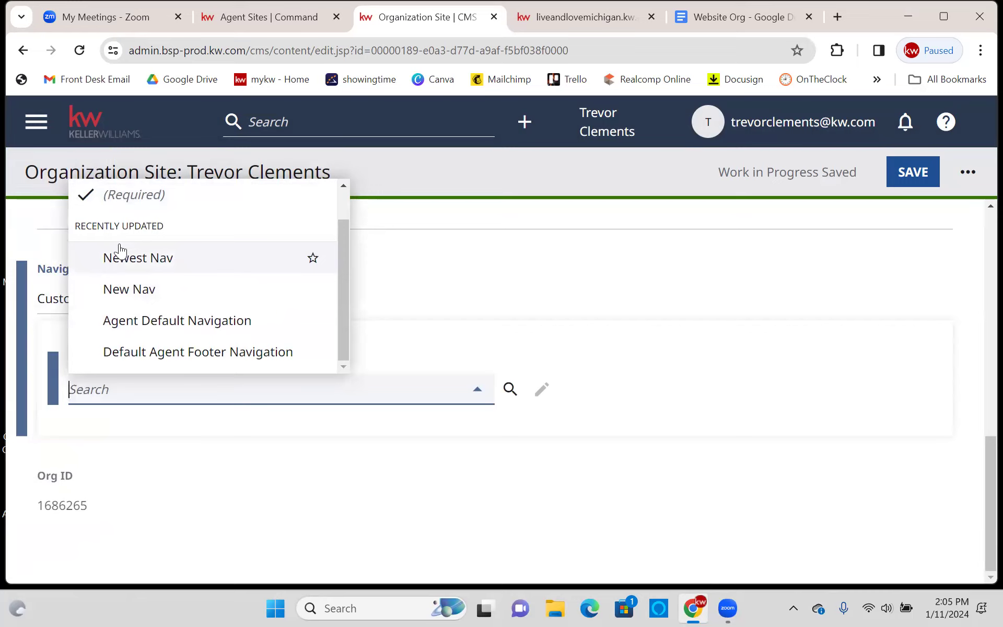
{"action": "left_click", "coordinate": [177, 258]}
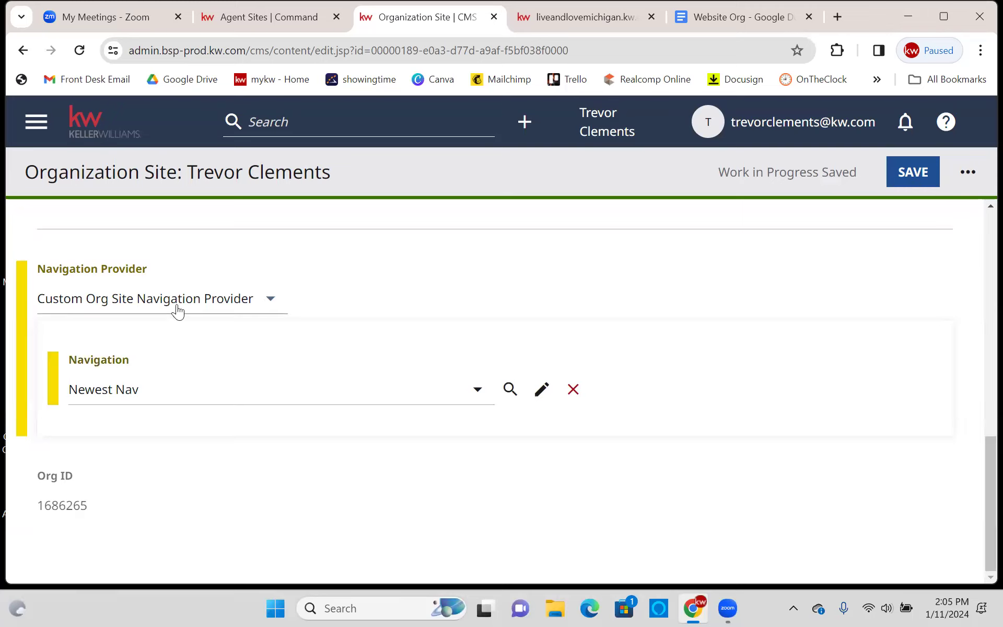
{"action": "left_click", "coordinate": [184, 400]}
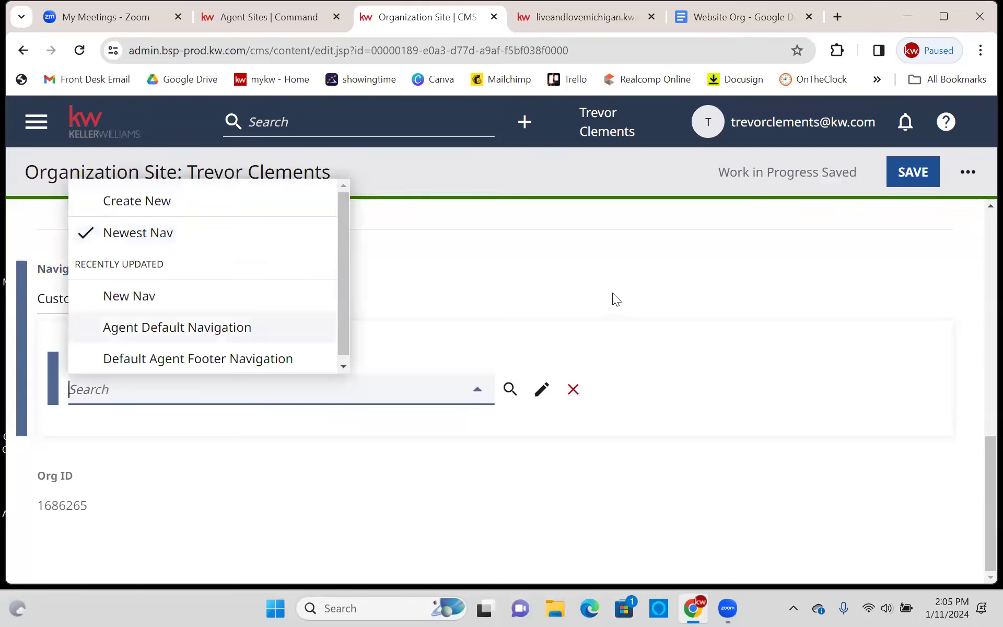
{"action": "left_click", "coordinate": [598, 285]}
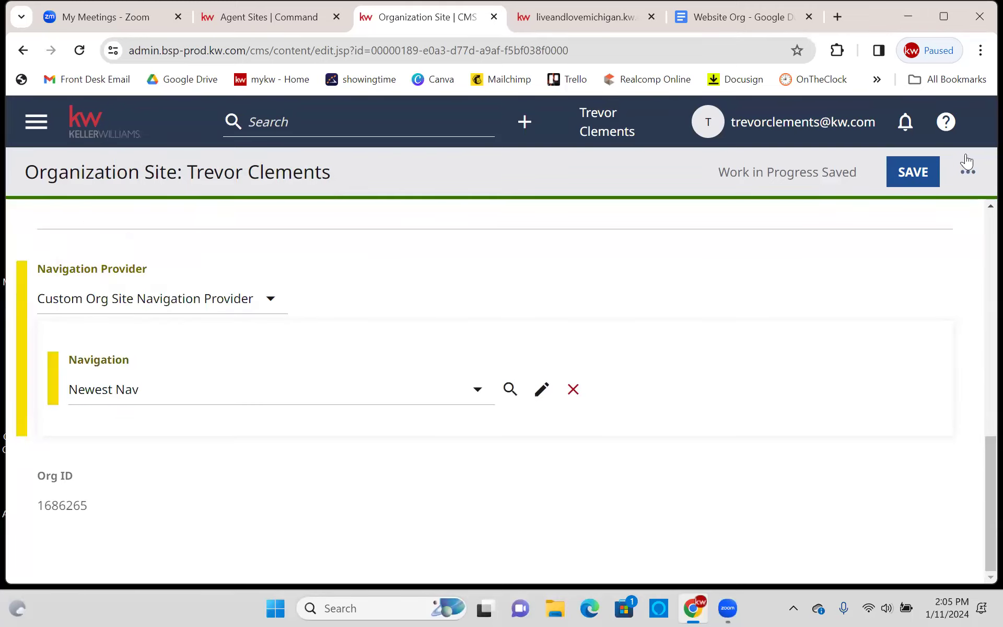
{"action": "left_click", "coordinate": [914, 173]}
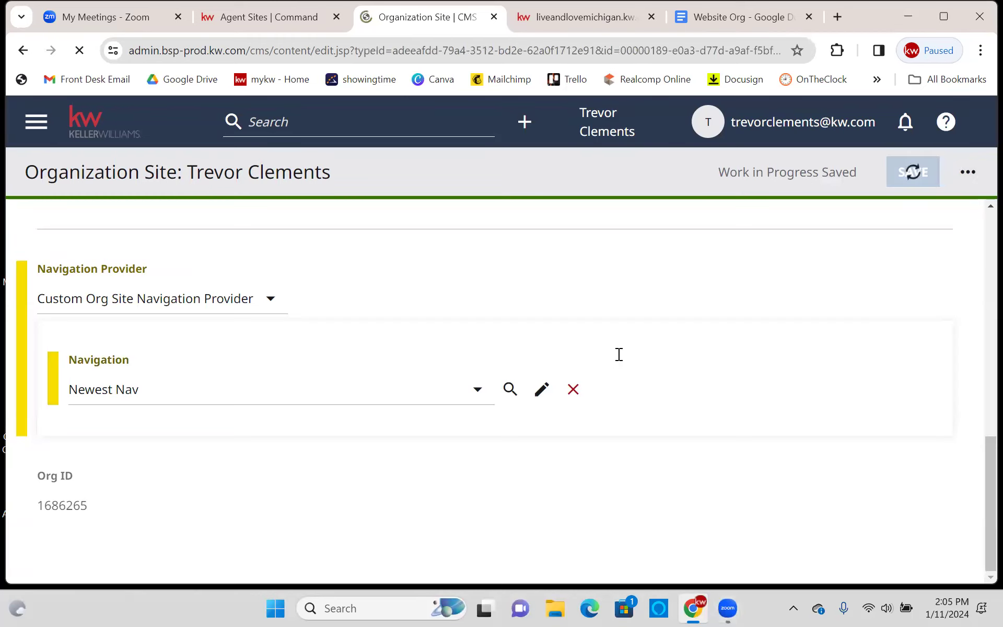
{"action": "left_click", "coordinate": [619, 7]}
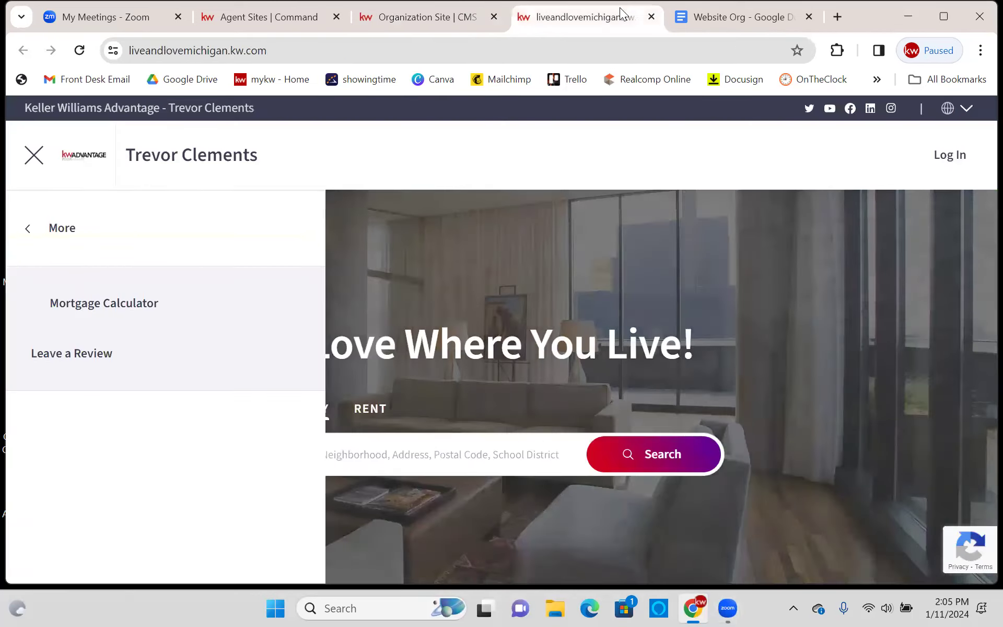
- Reload the live homepage, confirm its menu shows About Me, Mortgage Calculator and Download my App, then return to the CMS
{"action": "left_click", "coordinate": [33, 148]}
{"action": "left_click", "coordinate": [79, 51]}
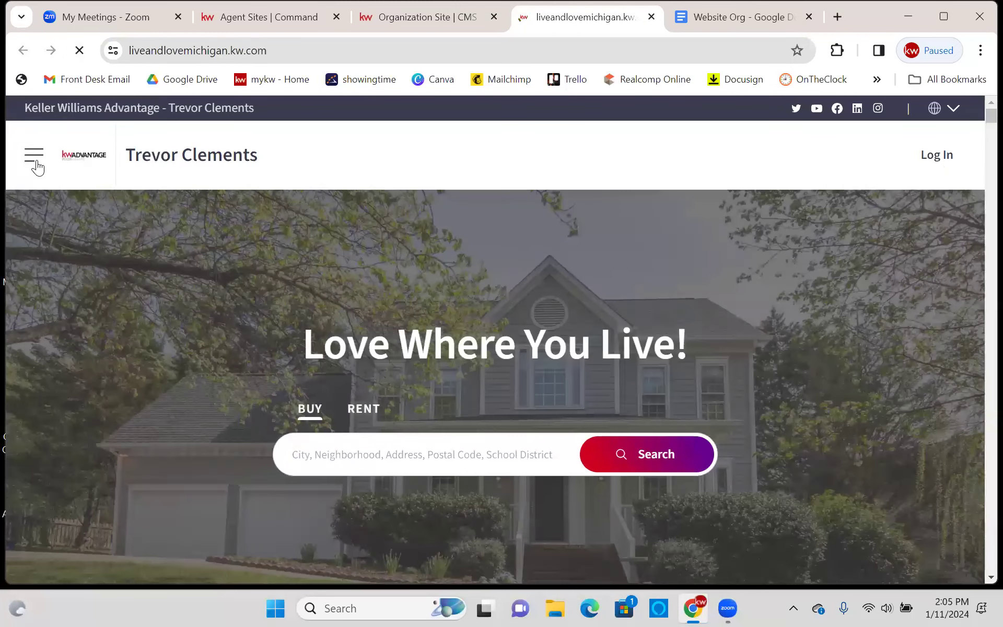
{"action": "left_click", "coordinate": [34, 162]}
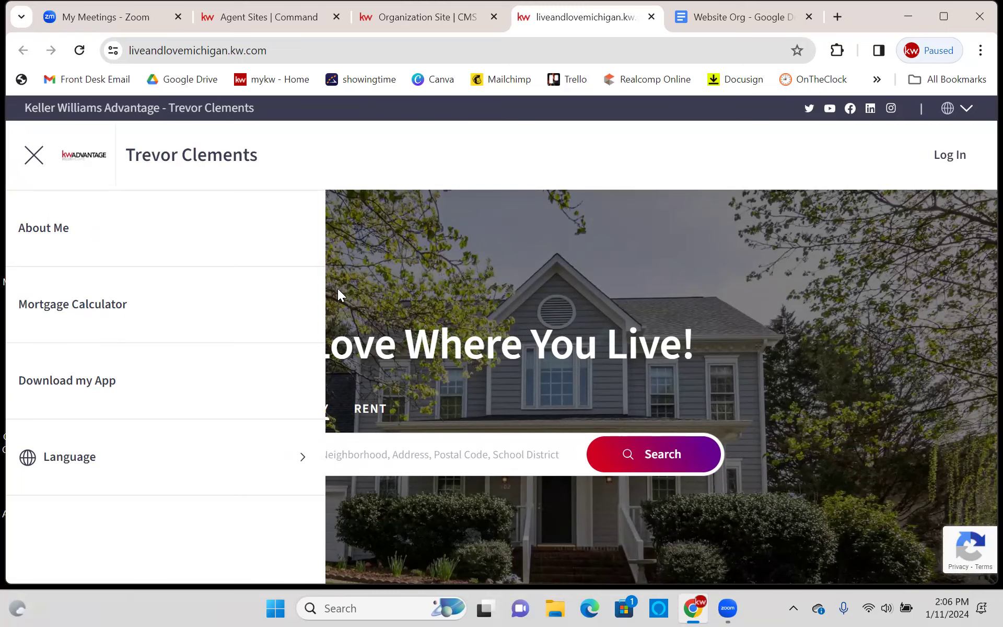
{"action": "key", "text": "ctrl+shift+Tab"}
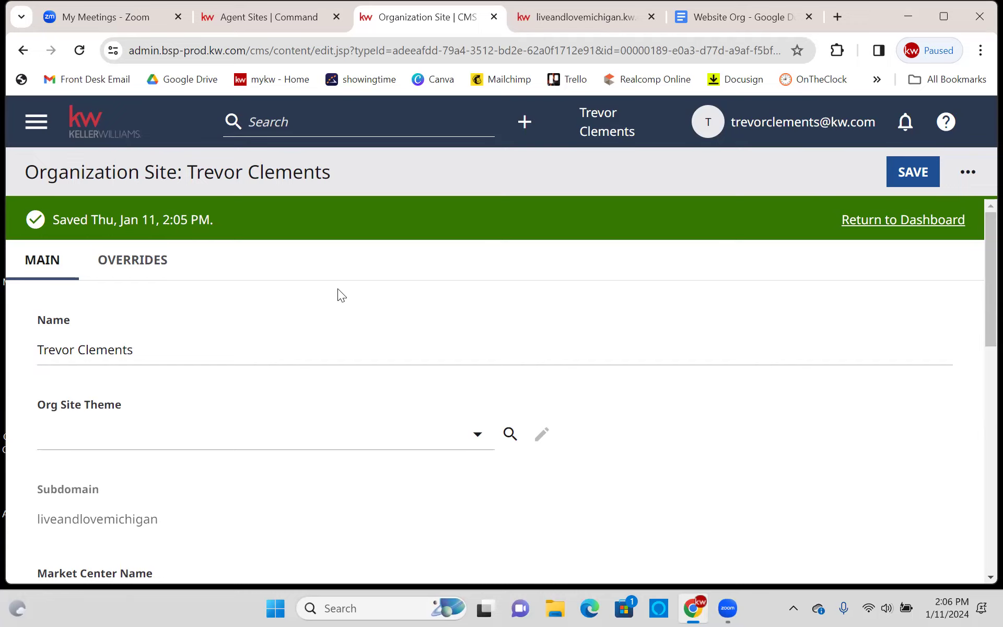
- Switch the site navigation from Agent Default Navigation to Default Agent Footer Navigation and save
{"action": "scroll", "coordinate": [345, 314], "scroll_direction": "down", "scroll_amount": 10}
{"action": "scroll", "coordinate": [196, 294], "scroll_direction": "down", "scroll_amount": 2}
{"action": "left_click", "coordinate": [163, 405]}
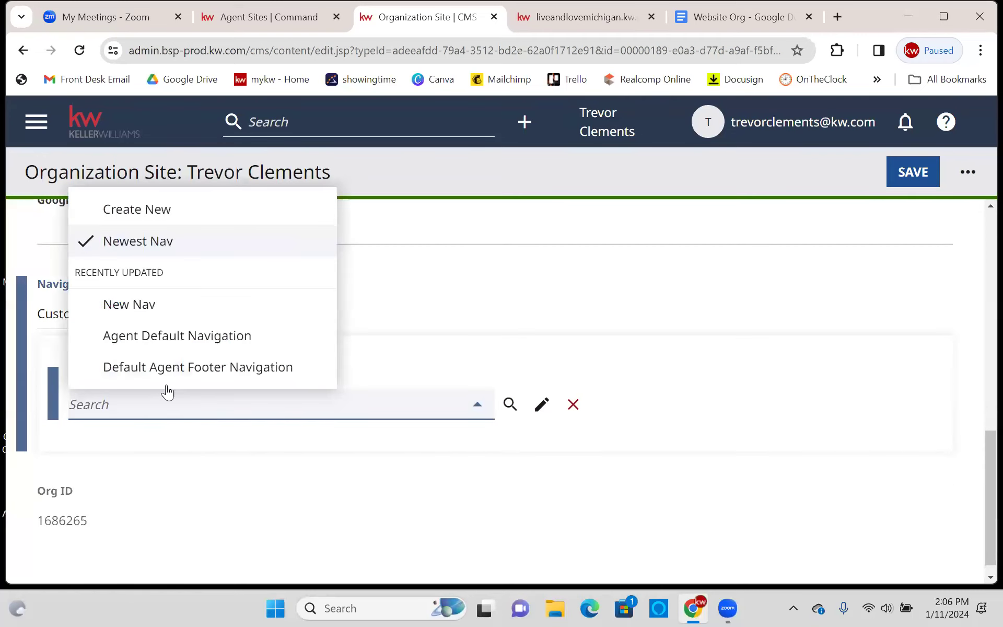
{"action": "left_click", "coordinate": [197, 340]}
{"action": "left_click", "coordinate": [208, 400]}
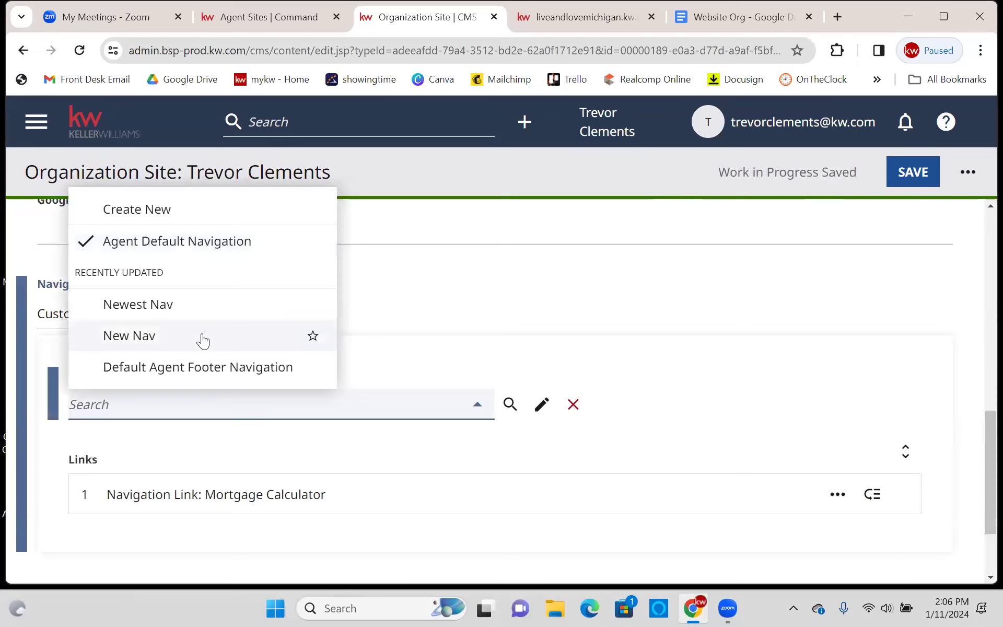
{"action": "left_click", "coordinate": [209, 369]}
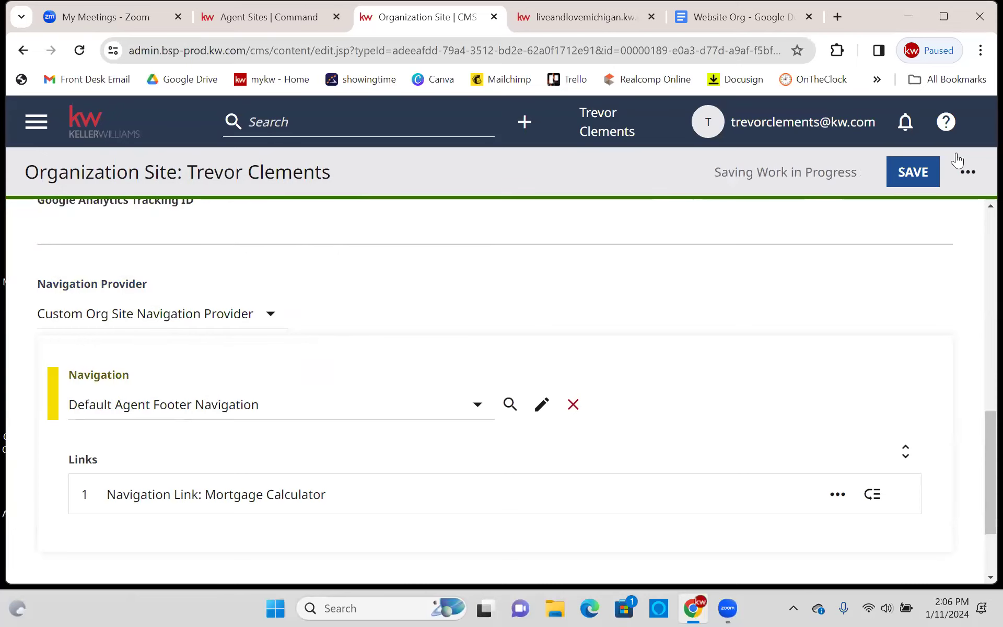
{"action": "left_click", "coordinate": [896, 178]}
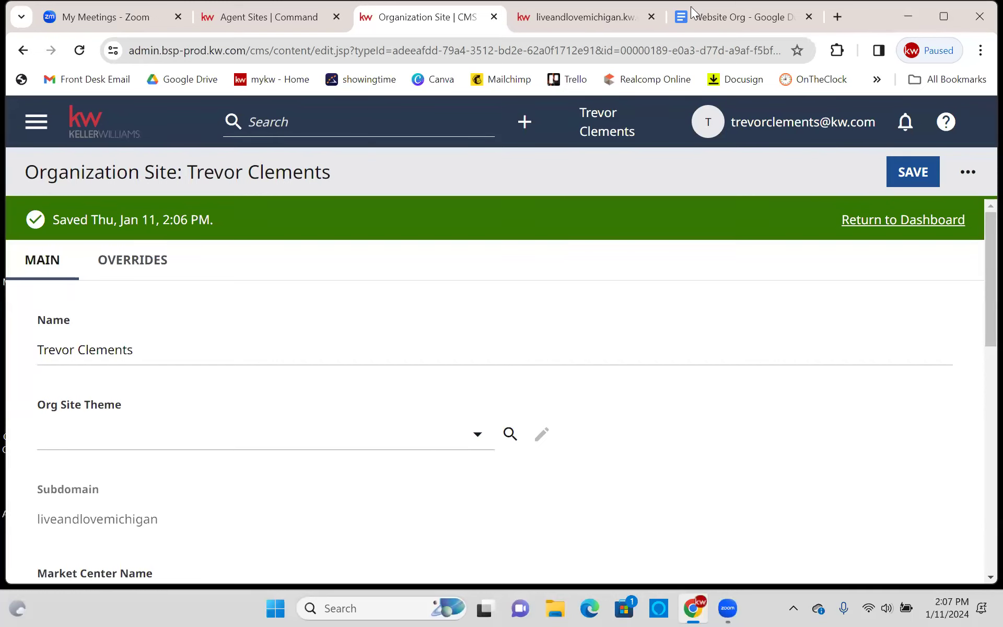
- Open YouTube in a new tab and search for 'kw command website navigation bar'
{"action": "left_click", "coordinate": [838, 15]}
{"action": "type", "text": "you"}
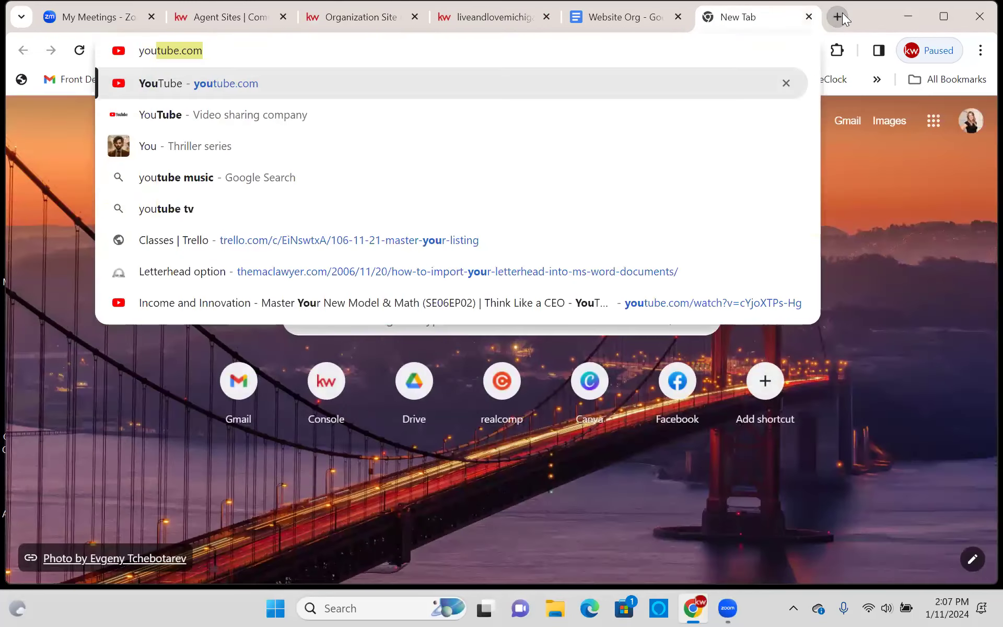
{"action": "key", "text": "Return"}
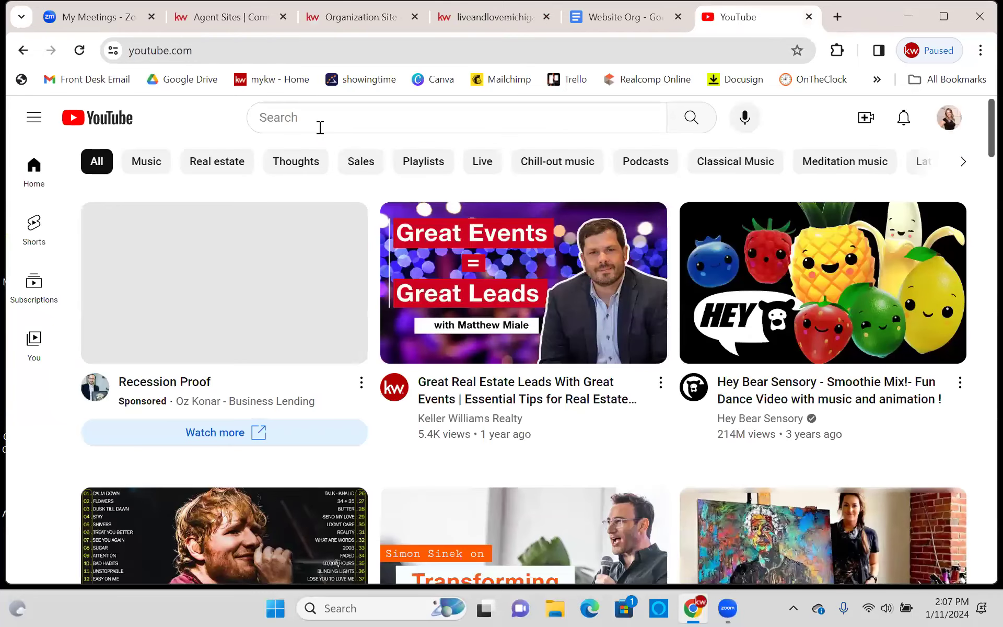
{"action": "left_click", "coordinate": [321, 128]}
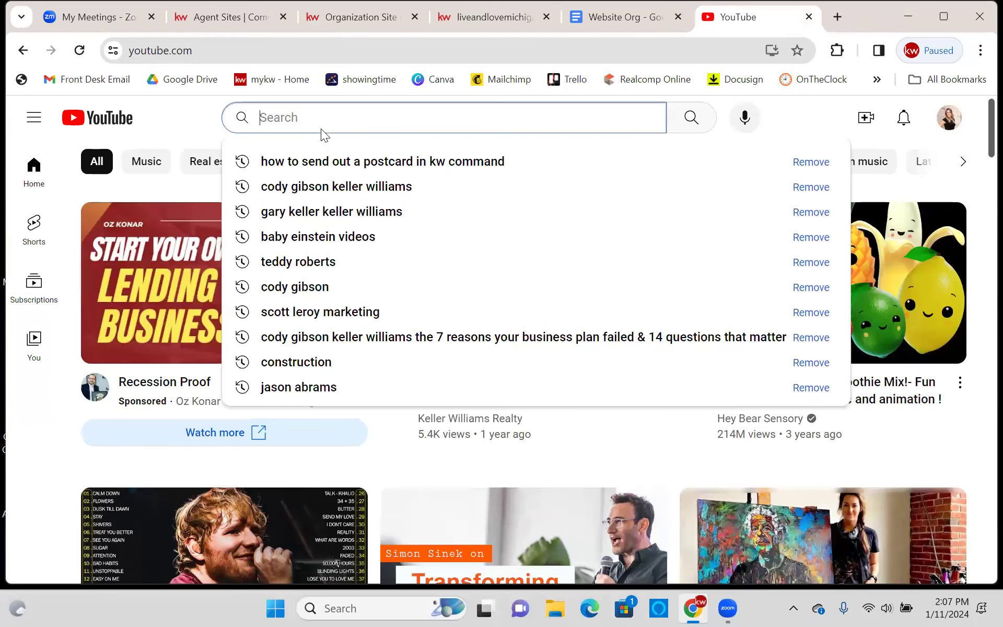
{"action": "type", "text": "kw command "}
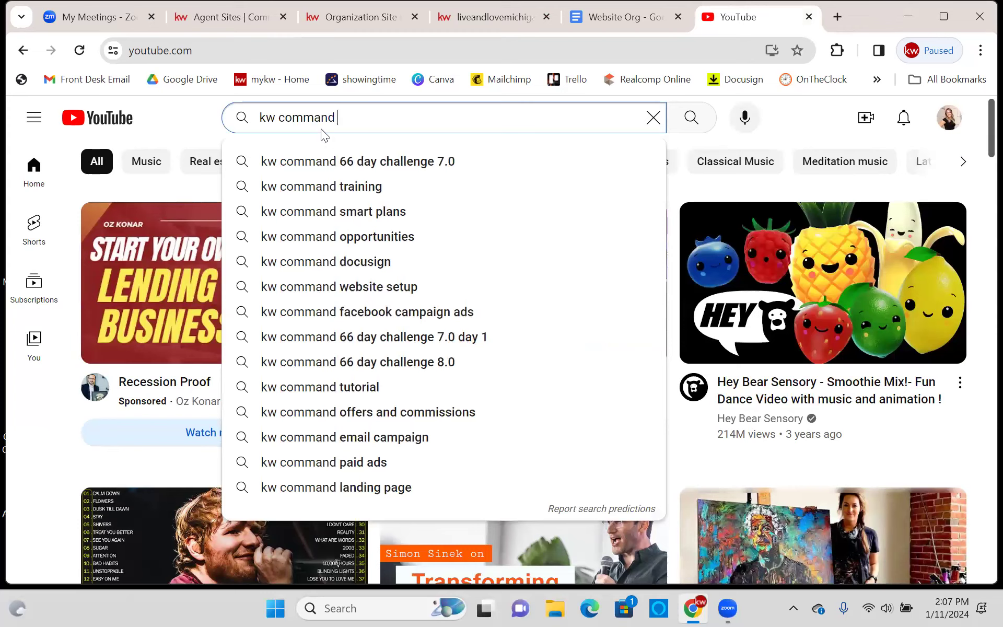
{"action": "type", "text": "website"}
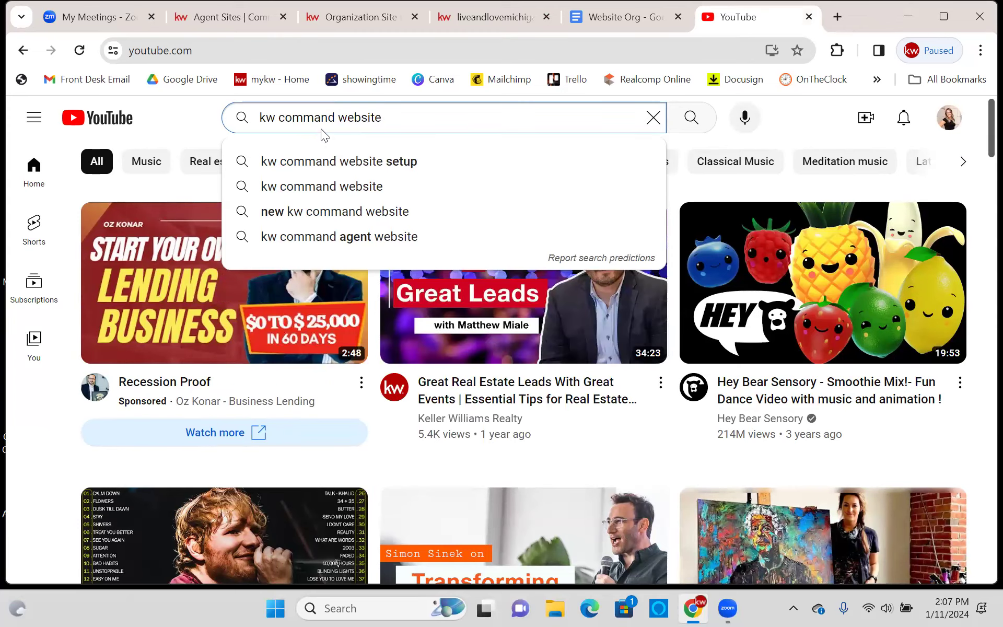
{"action": "type", "text": " navigation bar"}
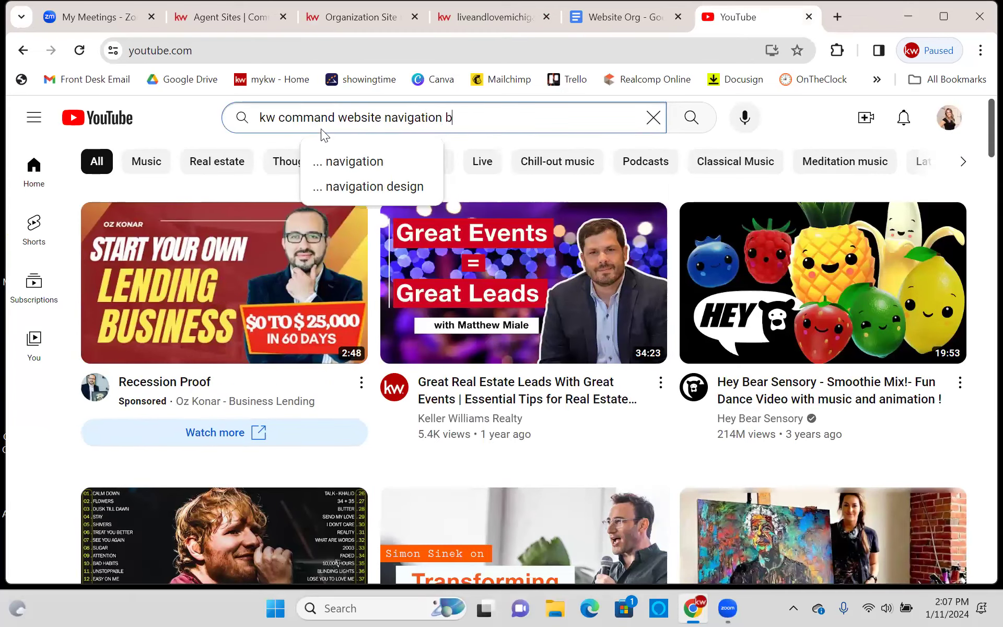
{"action": "key", "text": "Return"}
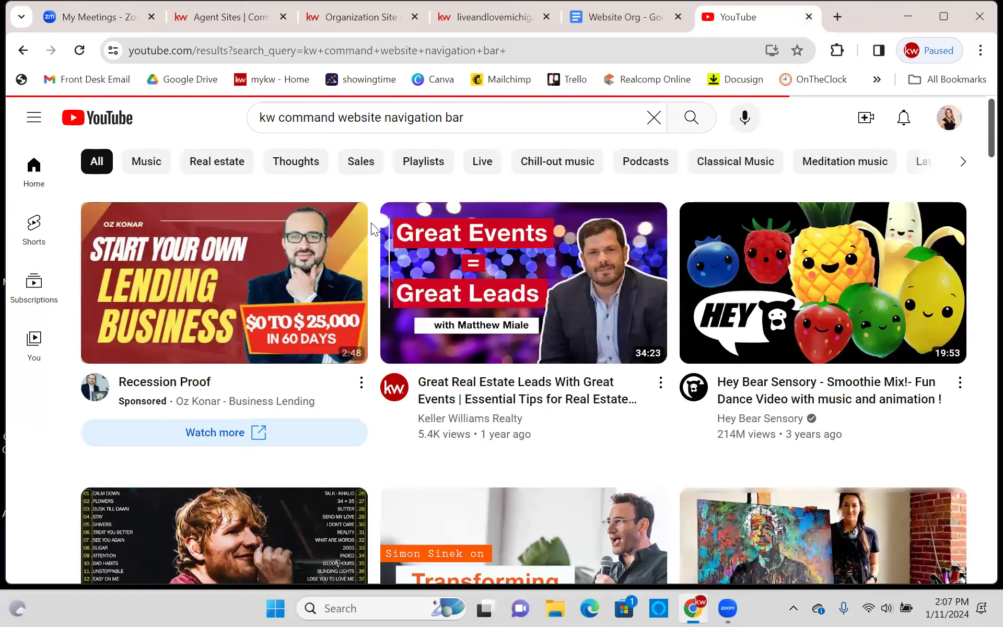
- Open the 'Create a Custom Menu Bar on Your KW Agent Site' video, then return to the Website Org document
{"action": "scroll", "coordinate": [421, 253], "scroll_direction": "down", "scroll_amount": 2}
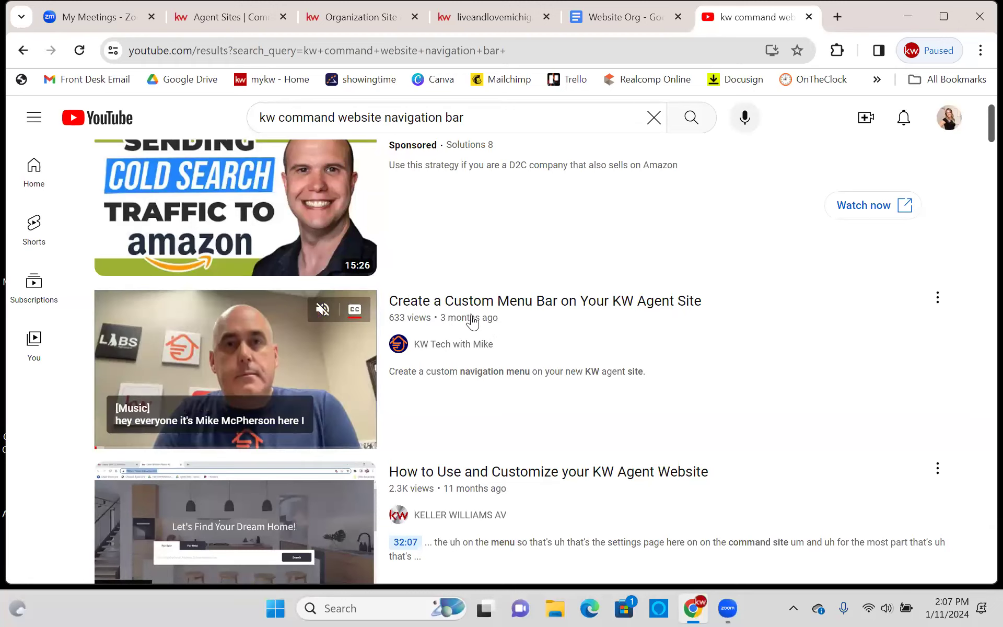
{"action": "left_click", "coordinate": [270, 359]}
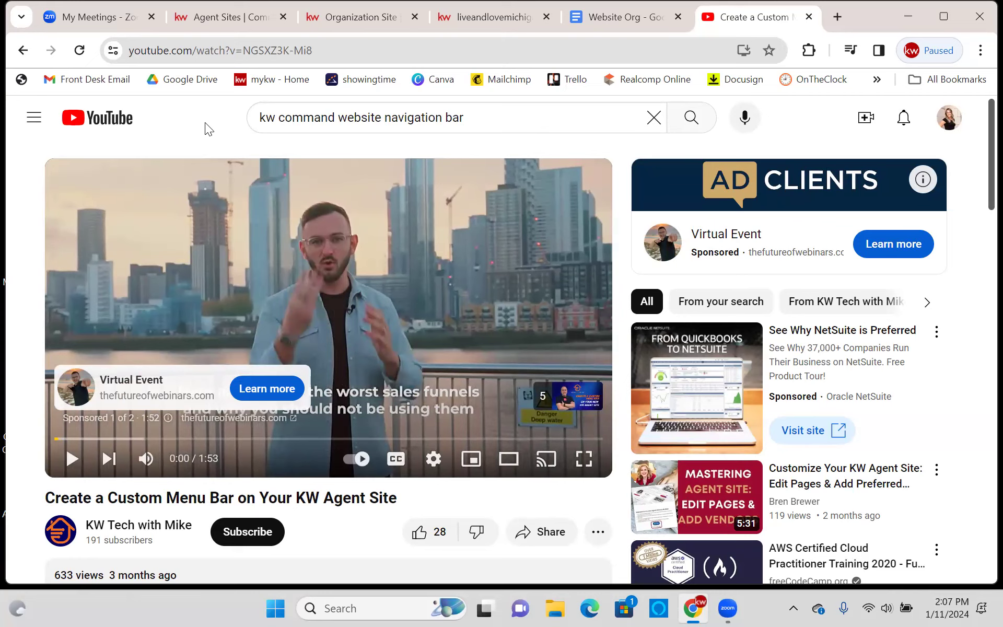
{"action": "left_click", "coordinate": [601, 20]}
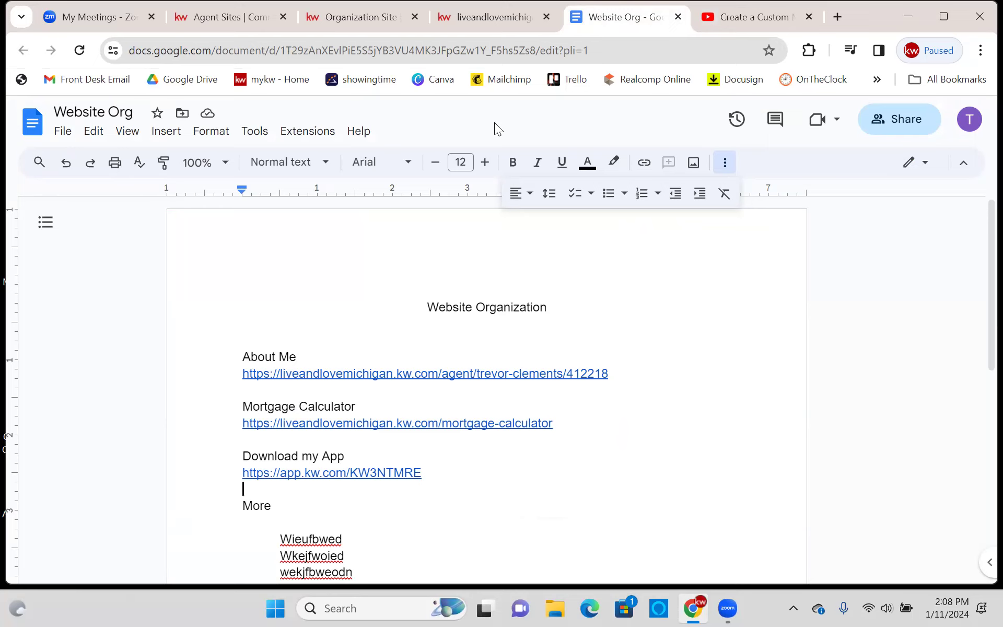
- Close the custom menu bar video tab and place the caret under the Website Org title
{"action": "left_click", "coordinate": [923, 361]}
{"action": "left_click", "coordinate": [796, 21]}
{"action": "left_click", "coordinate": [809, 17]}
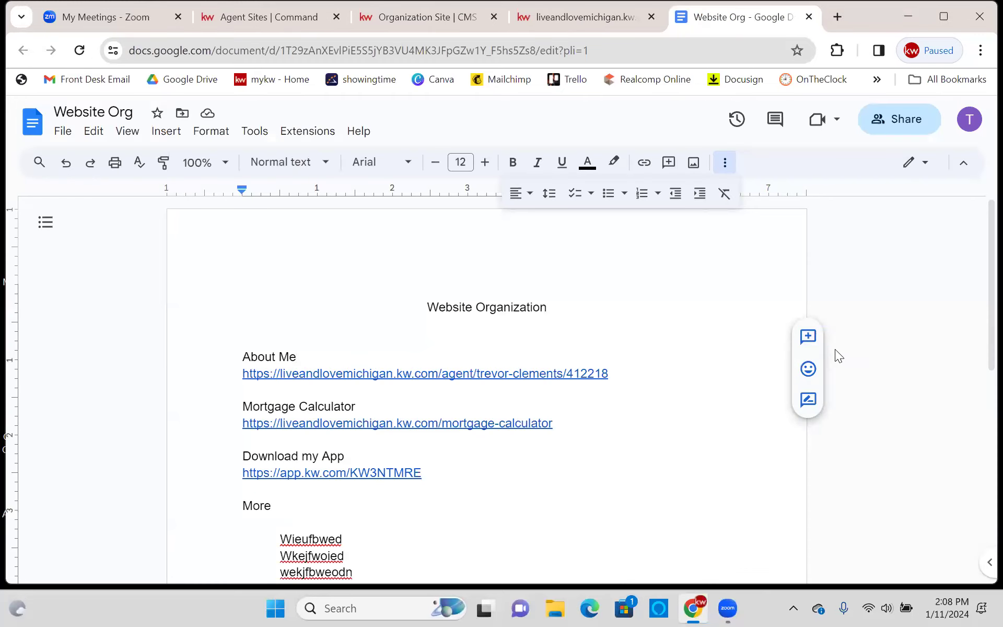
{"action": "left_click", "coordinate": [882, 321]}
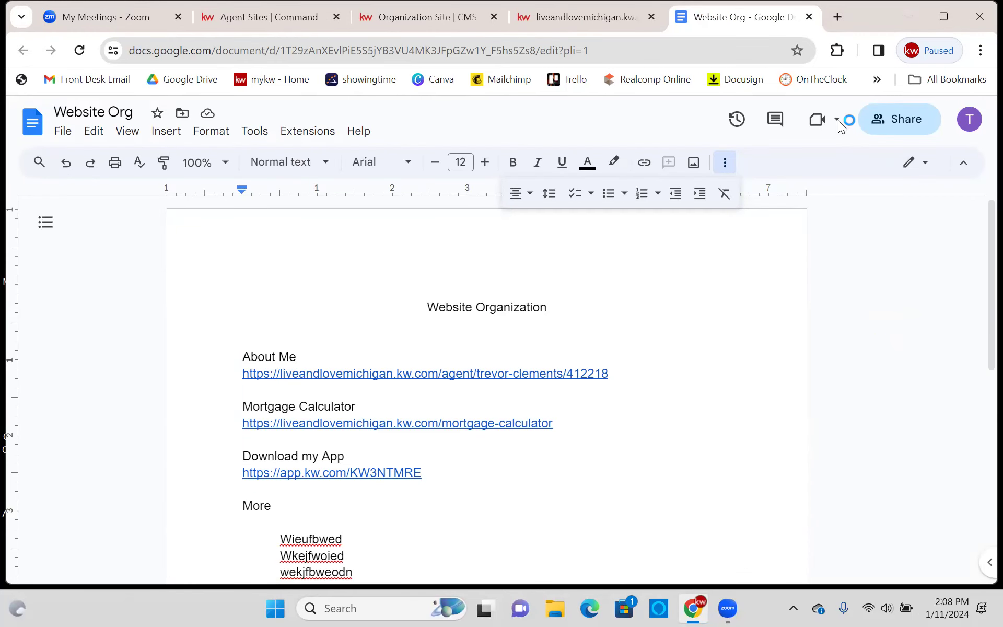
- Load the YouTube home page in a new tab
{"action": "key", "text": "ctrl+t"}
{"action": "type", "text": "you"}
{"action": "key", "text": "Return"}
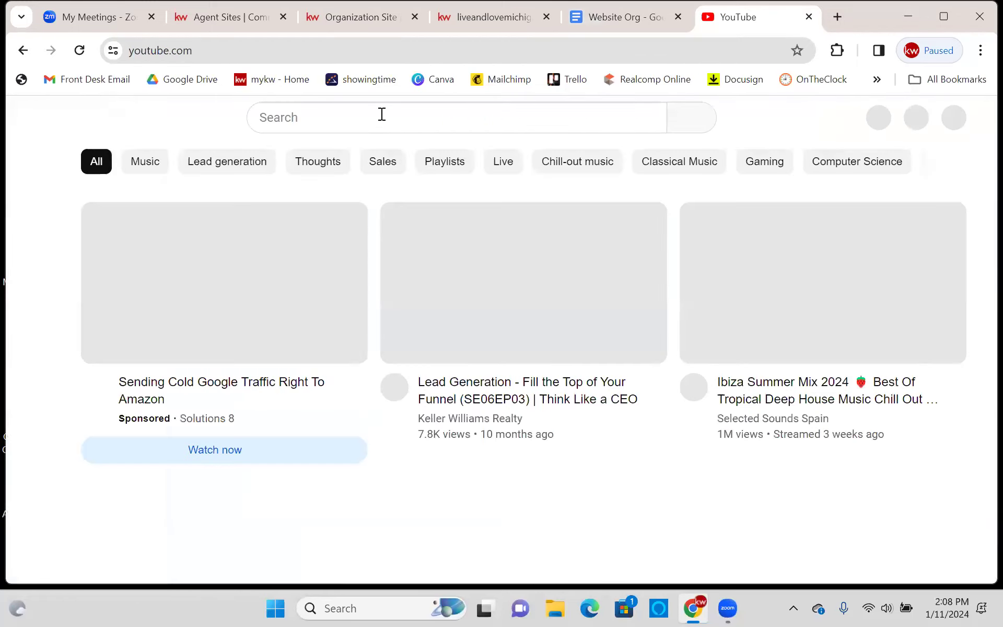
- Search YouTube for KW Command smart plans videos
{"action": "left_click", "coordinate": [381, 114]}
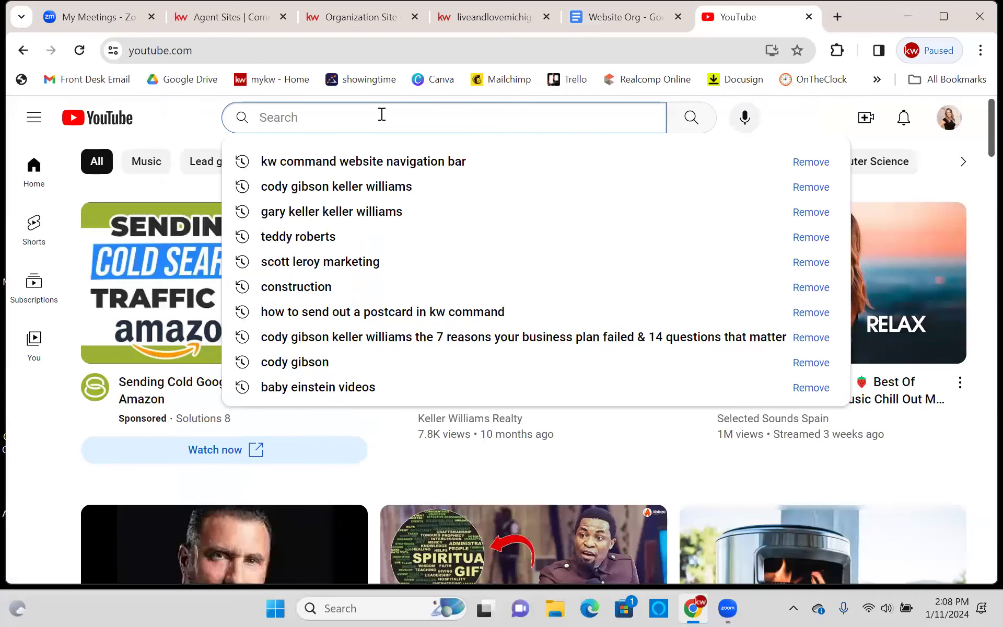
{"action": "type", "text": "kw command"}
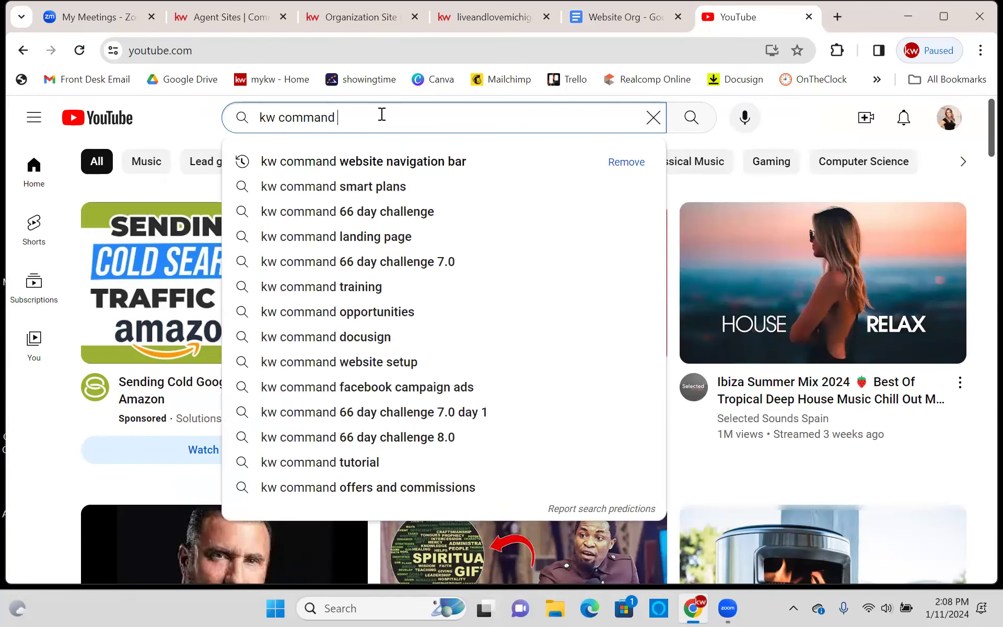
{"action": "left_click", "coordinate": [416, 180]}
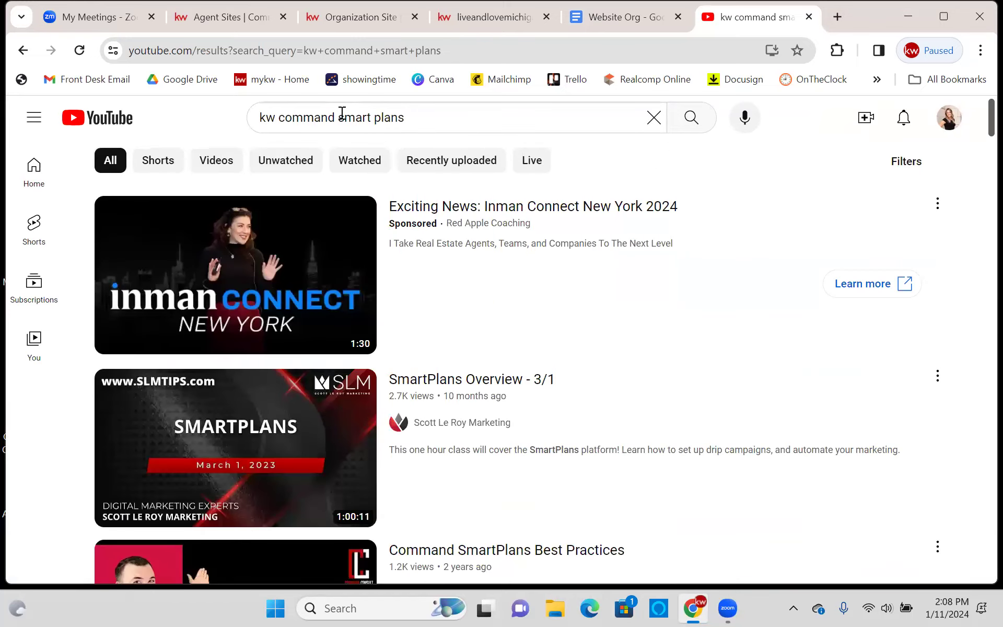
- Change the search to 'kw command website navigation bar', skim the results, and close the Website Org document
{"action": "left_click_drag", "start_coordinate": [432, 116], "coordinate": [337, 116]}
{"action": "type", "text": "website"}
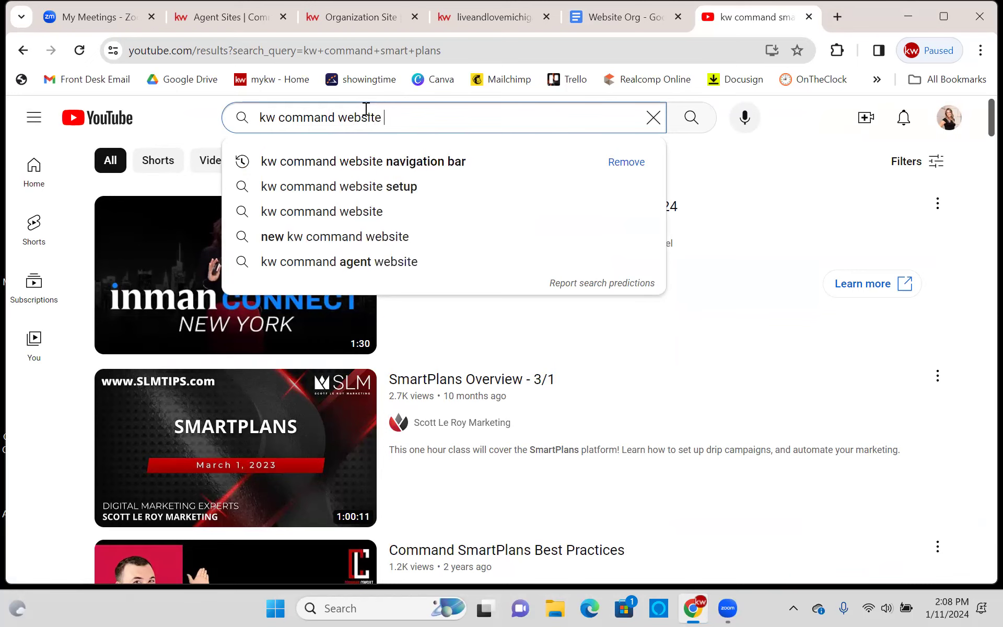
{"action": "left_click", "coordinate": [401, 162]}
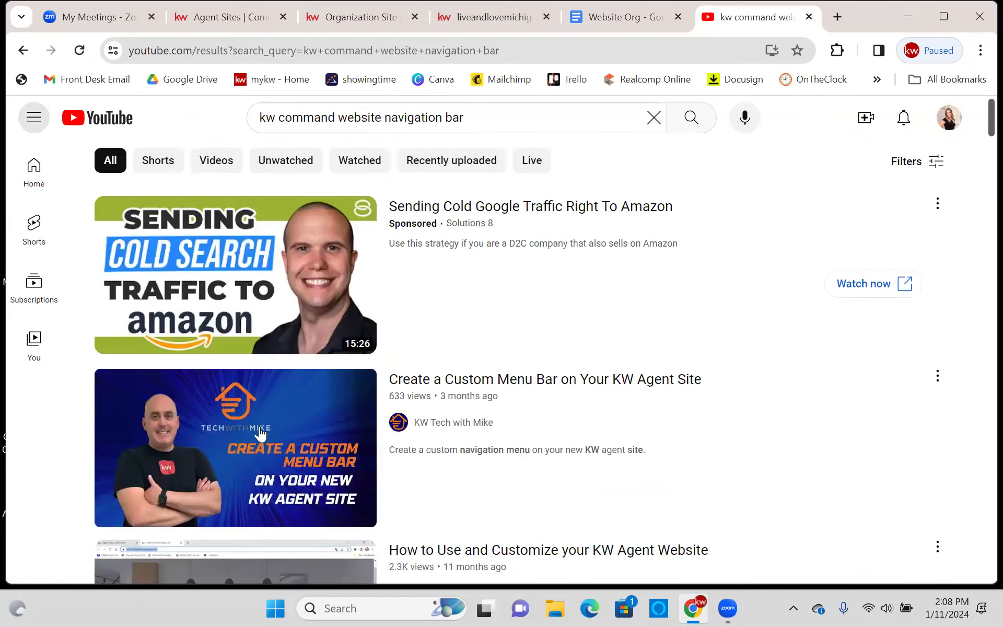
{"action": "scroll", "coordinate": [260, 433], "scroll_direction": "down", "scroll_amount": 1}
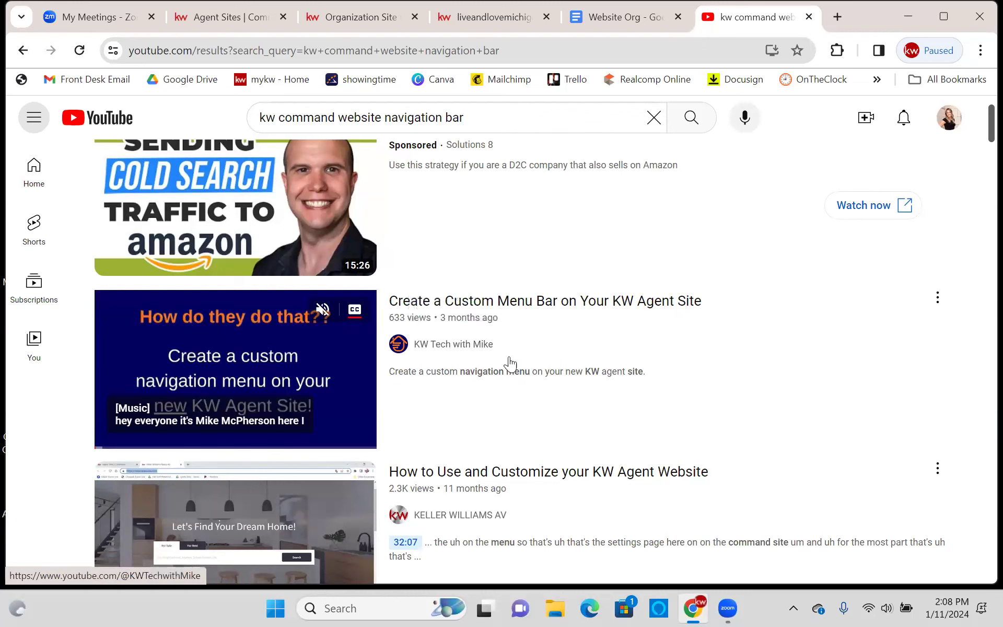
{"action": "scroll", "coordinate": [619, 477], "scroll_direction": "down", "scroll_amount": 1}
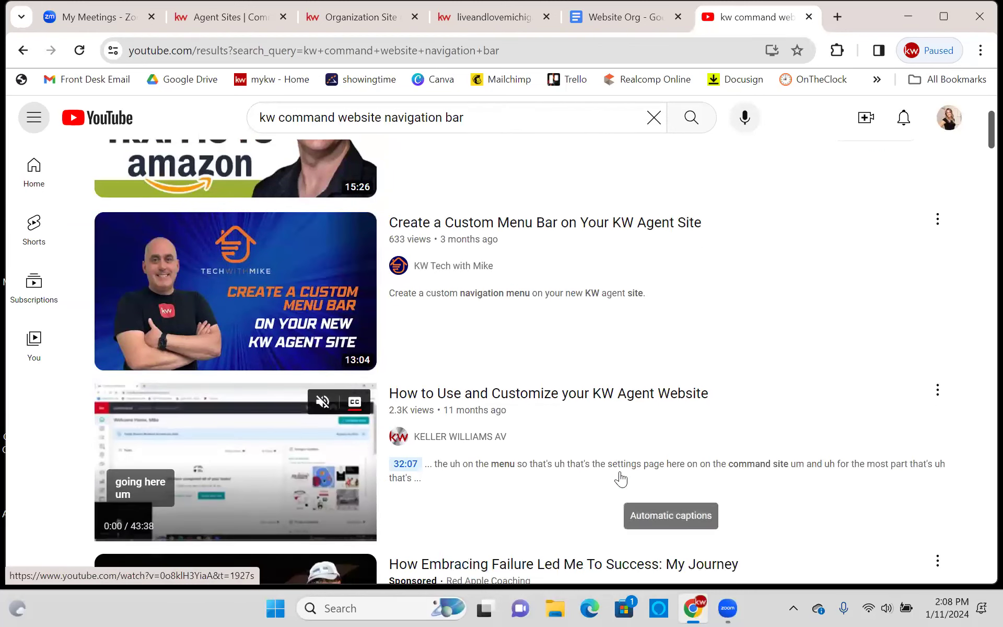
{"action": "scroll", "coordinate": [799, 366], "scroll_direction": "up", "scroll_amount": 1}
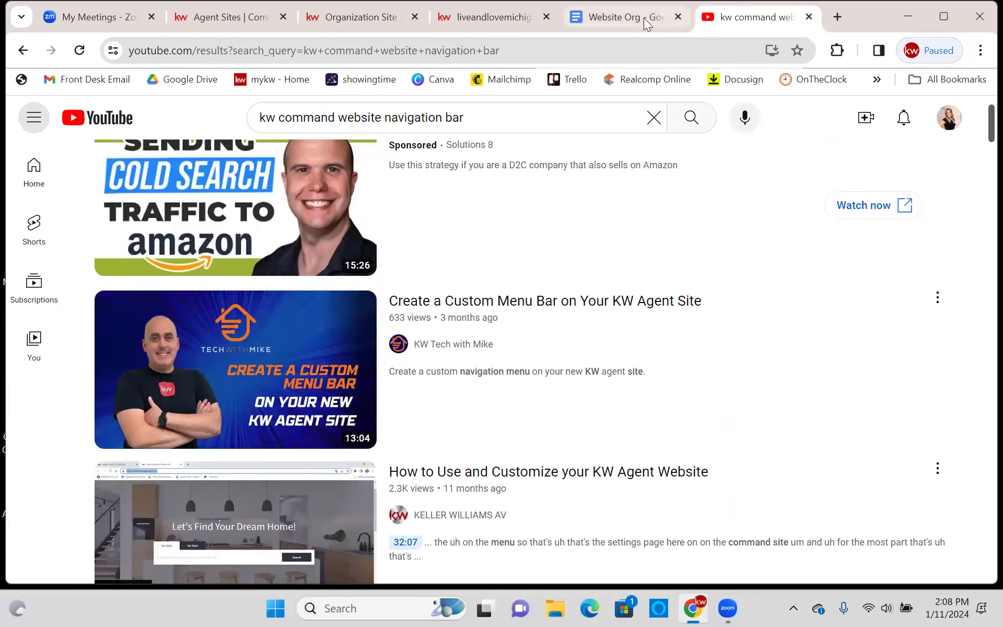
{"action": "left_click", "coordinate": [677, 17]}
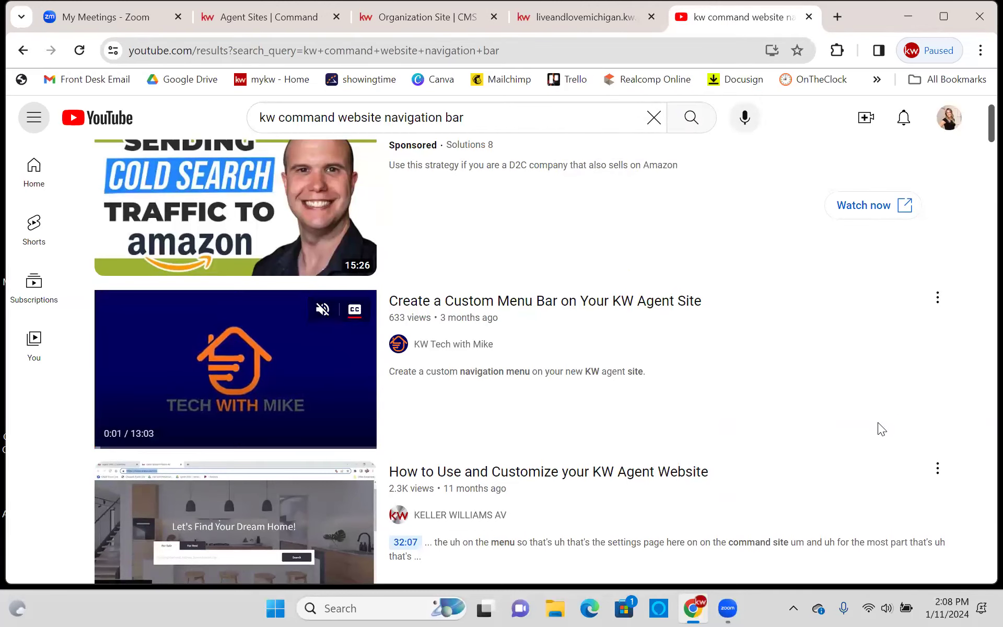
- Open the KW Tech with Mike channel and scroll through its videos
{"action": "left_click", "coordinate": [474, 346]}
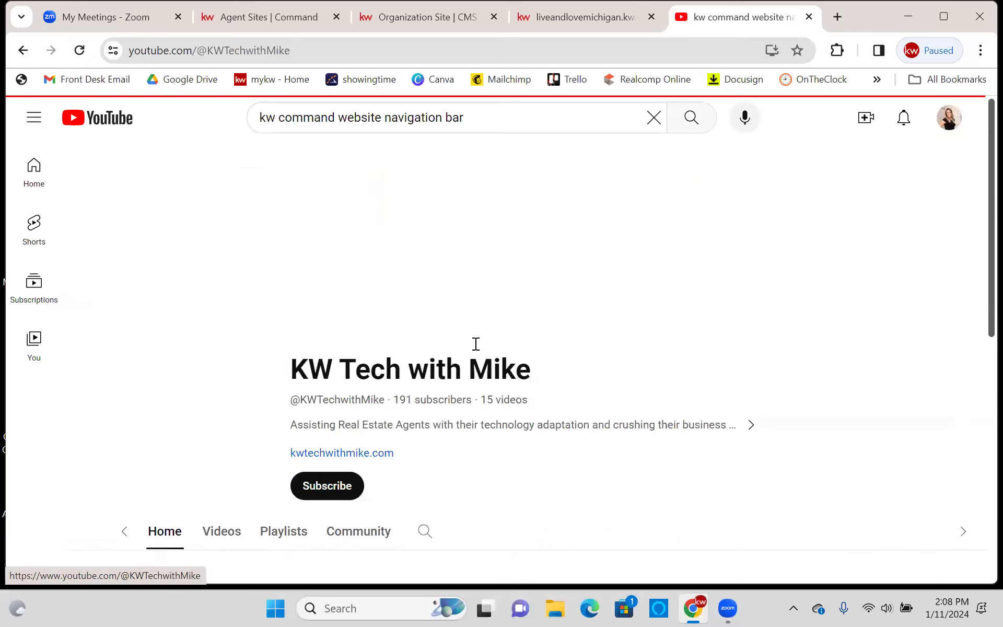
{"action": "scroll", "coordinate": [538, 246], "scroll_direction": "down", "scroll_amount": 3}
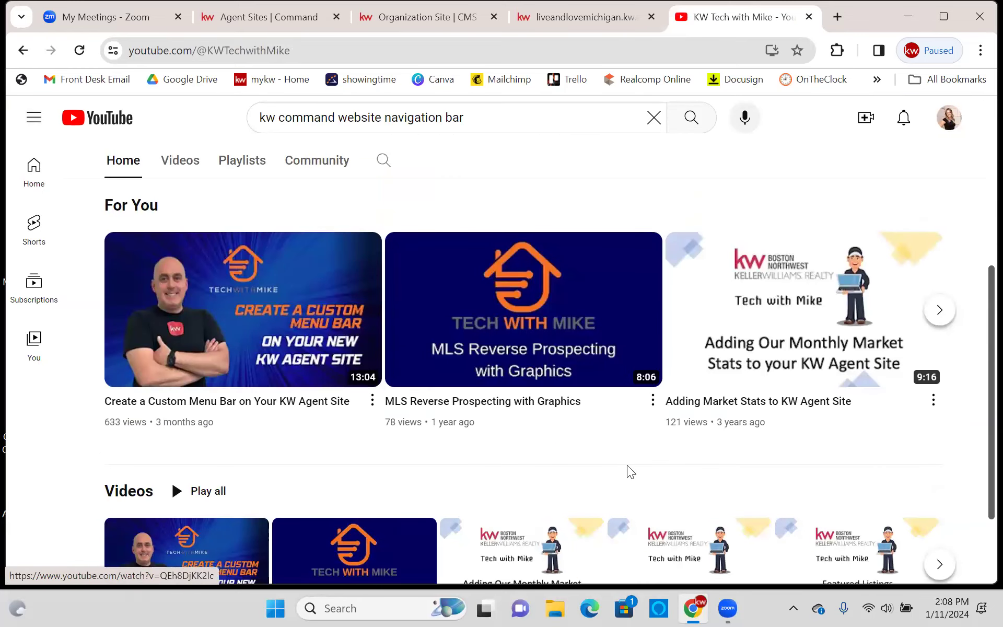
{"action": "scroll", "coordinate": [662, 458], "scroll_direction": "down", "scroll_amount": 2}
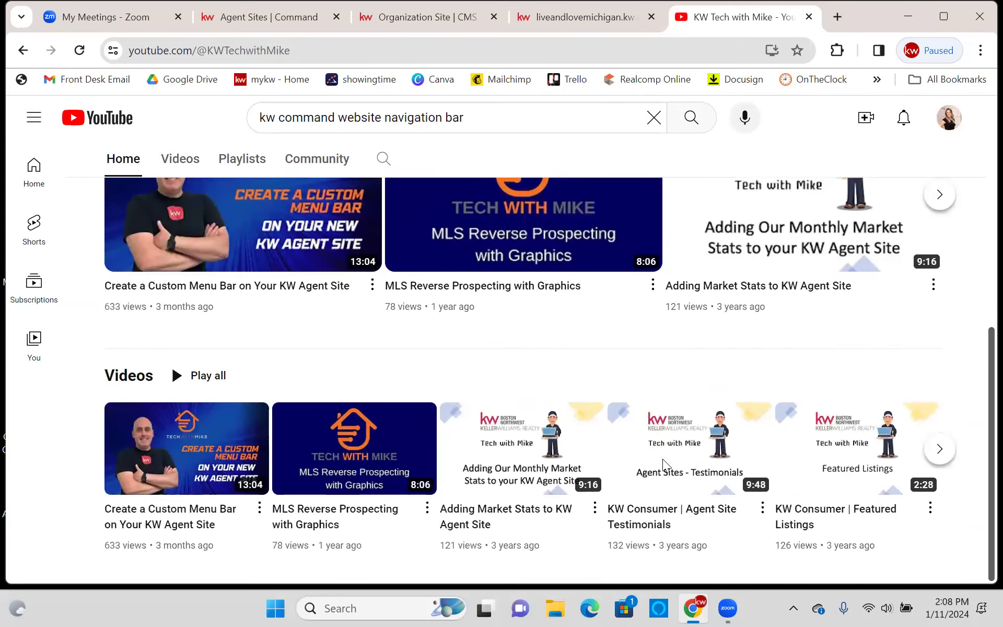
{"action": "scroll", "coordinate": [663, 437], "scroll_direction": "up", "scroll_amount": 3}
{"action": "scroll", "coordinate": [663, 437], "scroll_direction": "up", "scroll_amount": 4}
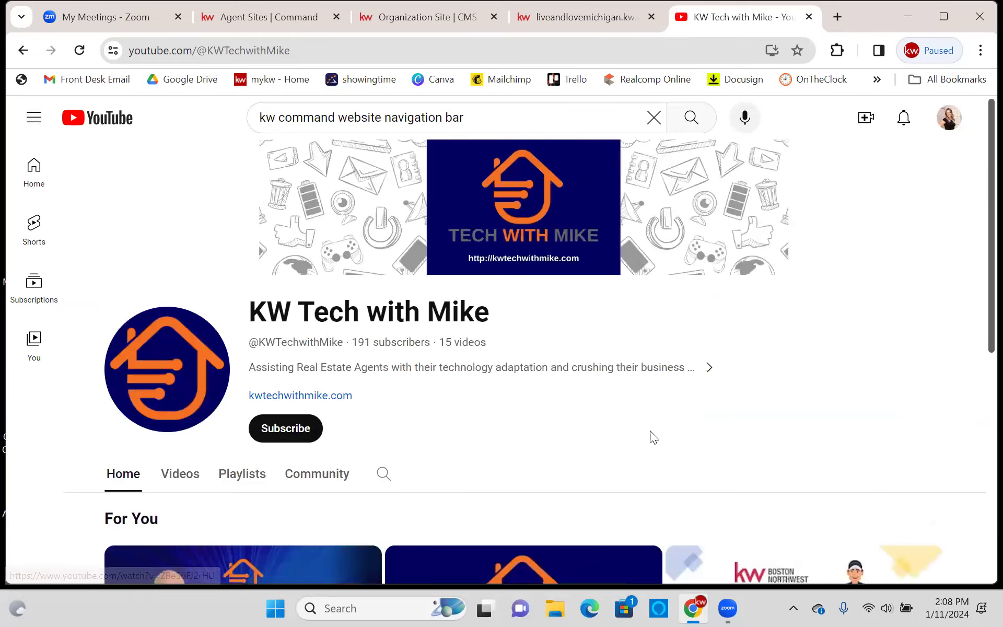
{"action": "scroll", "coordinate": [681, 422], "scroll_direction": "down", "scroll_amount": 6}
{"action": "scroll", "coordinate": [687, 425], "scroll_direction": "up", "scroll_amount": 1}
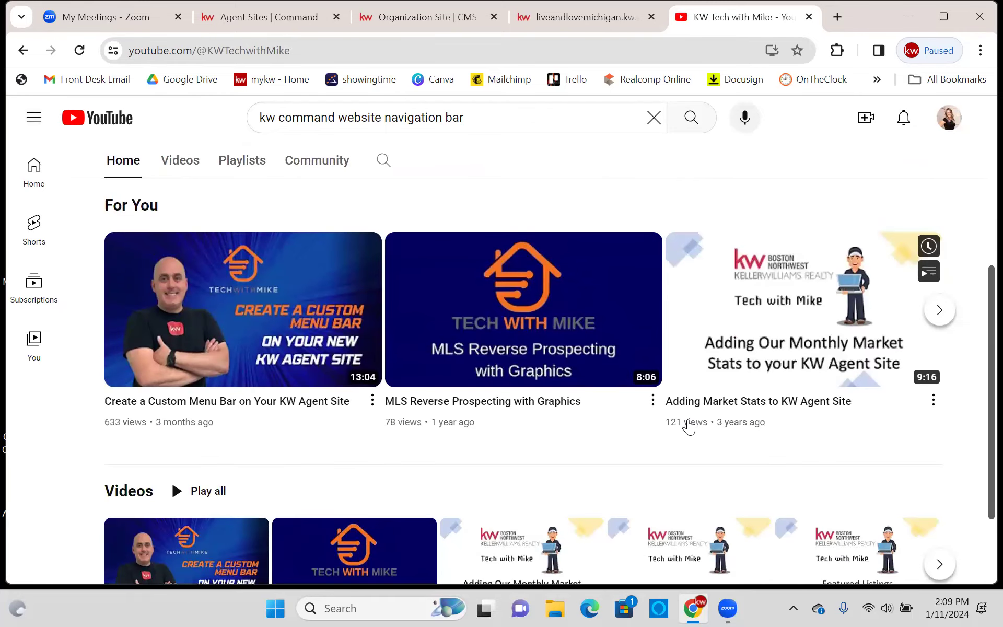
{"action": "scroll", "coordinate": [660, 457], "scroll_direction": "up", "scroll_amount": 5}
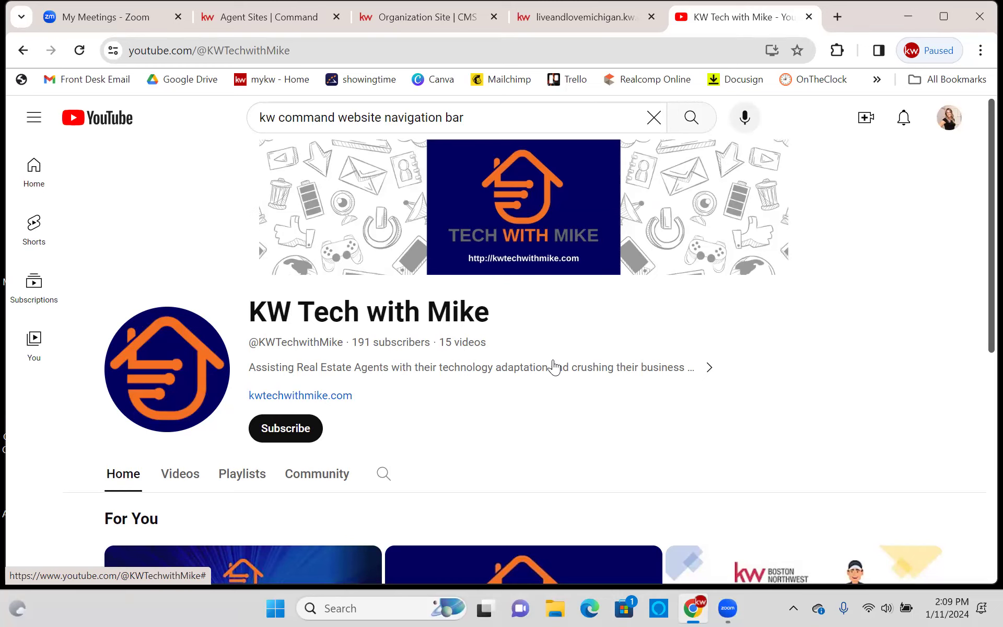
- Check the liveandlovemichigan agent site, then return to the Command My Website settings
{"action": "left_click", "coordinate": [612, 21]}
{"action": "left_click", "coordinate": [34, 155]}
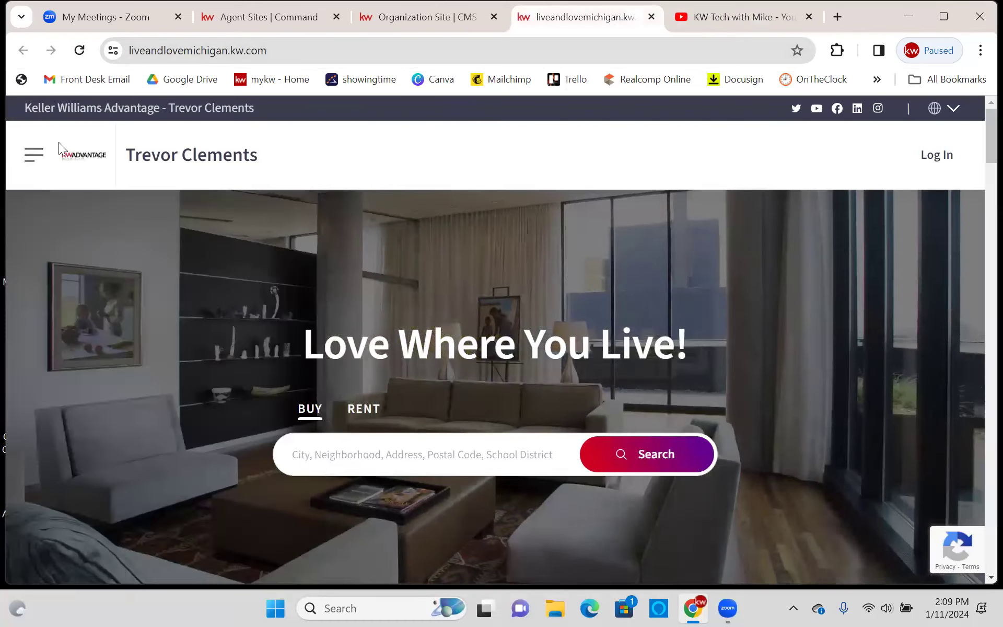
{"action": "left_click", "coordinate": [239, 16]}
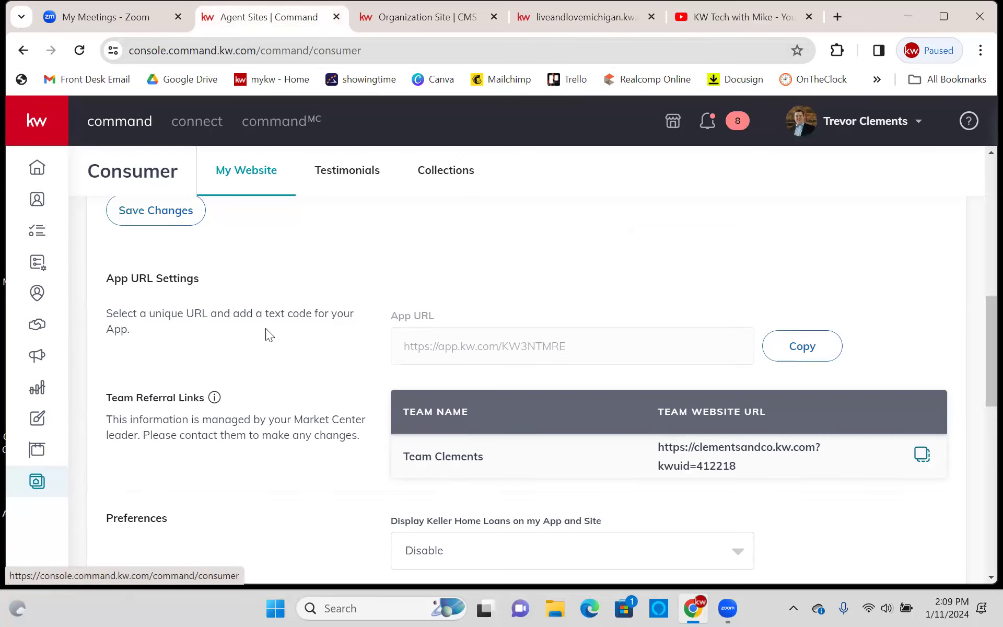
{"action": "scroll", "coordinate": [307, 290], "scroll_direction": "down", "scroll_amount": 6}
{"action": "scroll", "coordinate": [307, 289], "scroll_direction": "up", "scroll_amount": 3}
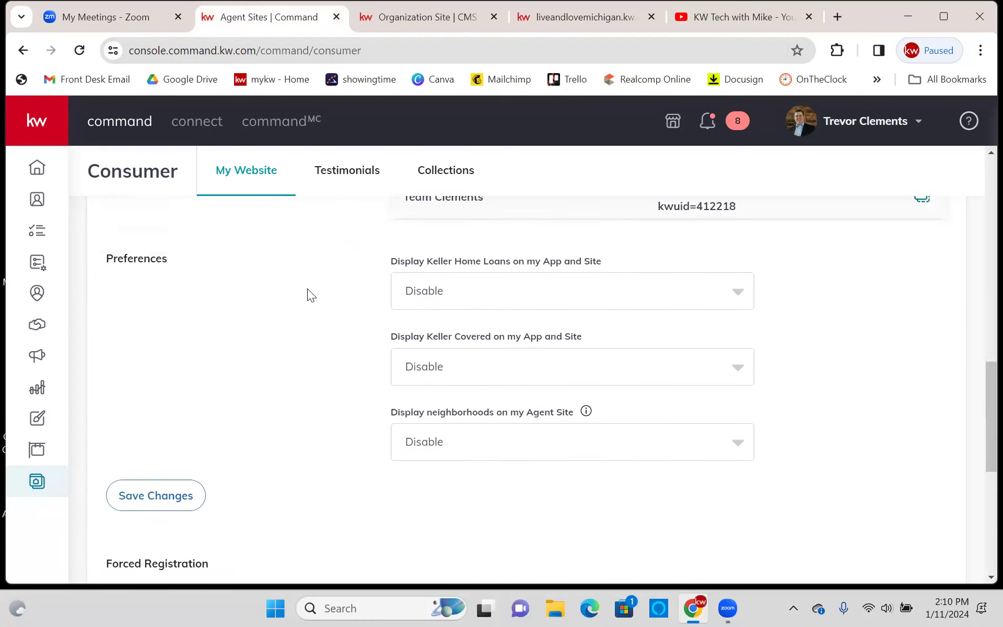
{"action": "scroll", "coordinate": [496, 362], "scroll_direction": "down", "scroll_amount": 3}
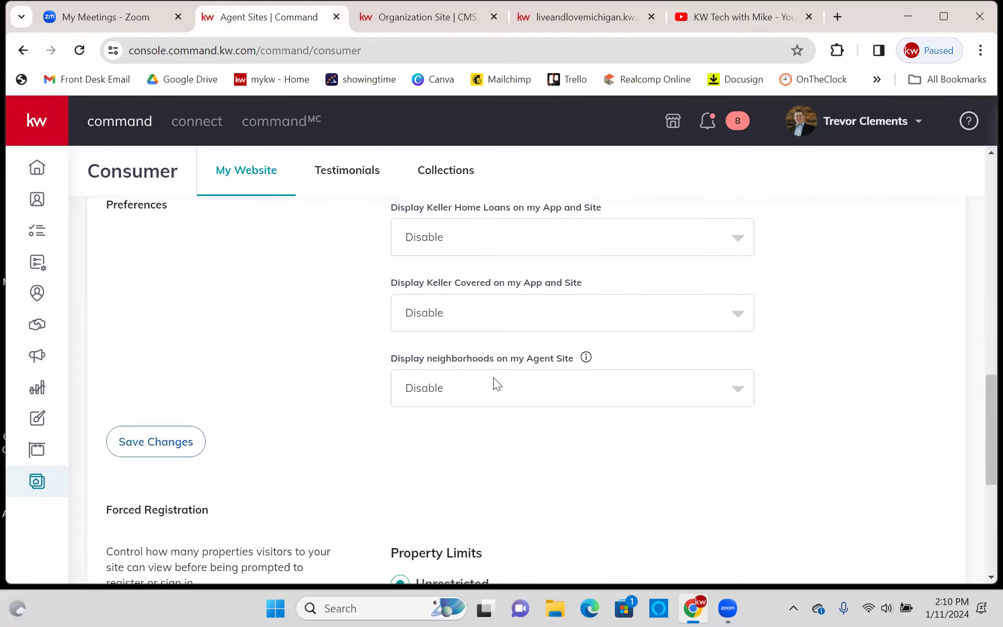
{"action": "left_click", "coordinate": [460, 393]}
{"action": "left_click", "coordinate": [361, 409]}
{"action": "scroll", "coordinate": [282, 460], "scroll_direction": "up", "scroll_amount": 2}
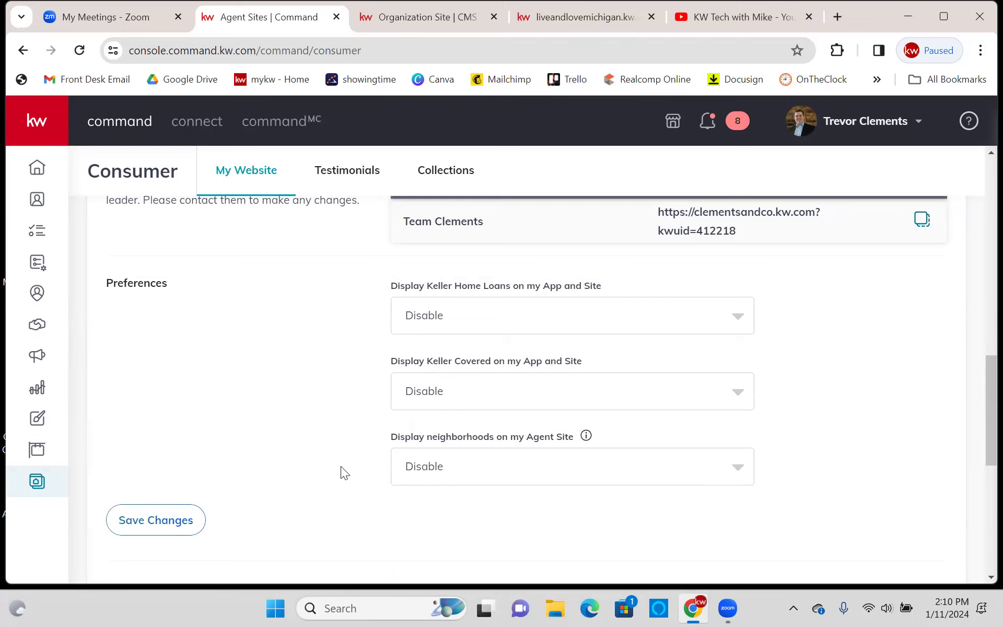
{"action": "scroll", "coordinate": [361, 428], "scroll_direction": "up", "scroll_amount": 6}
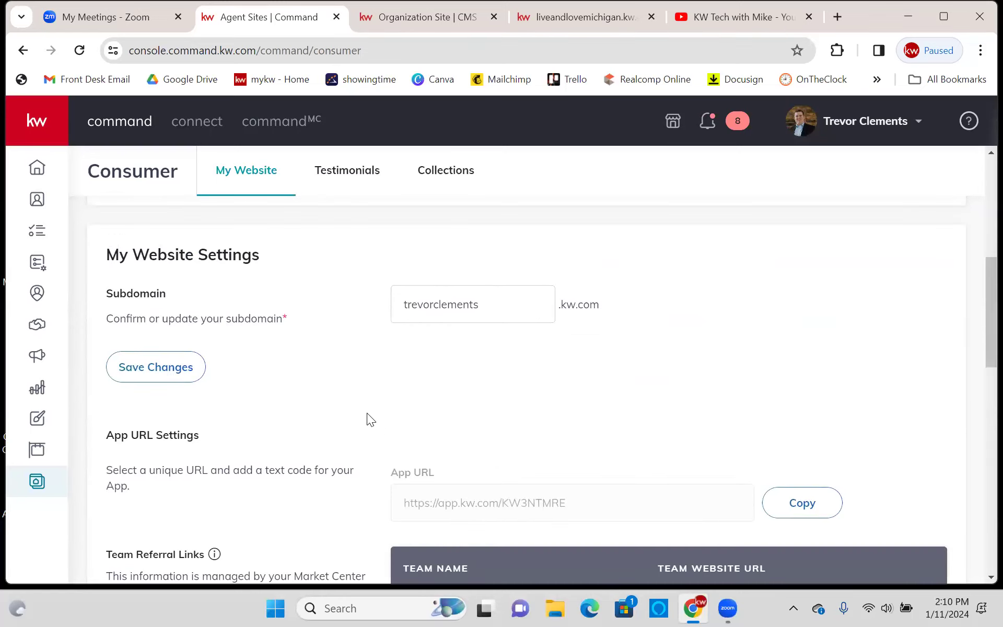
{"action": "scroll", "coordinate": [368, 414], "scroll_direction": "up", "scroll_amount": 5}
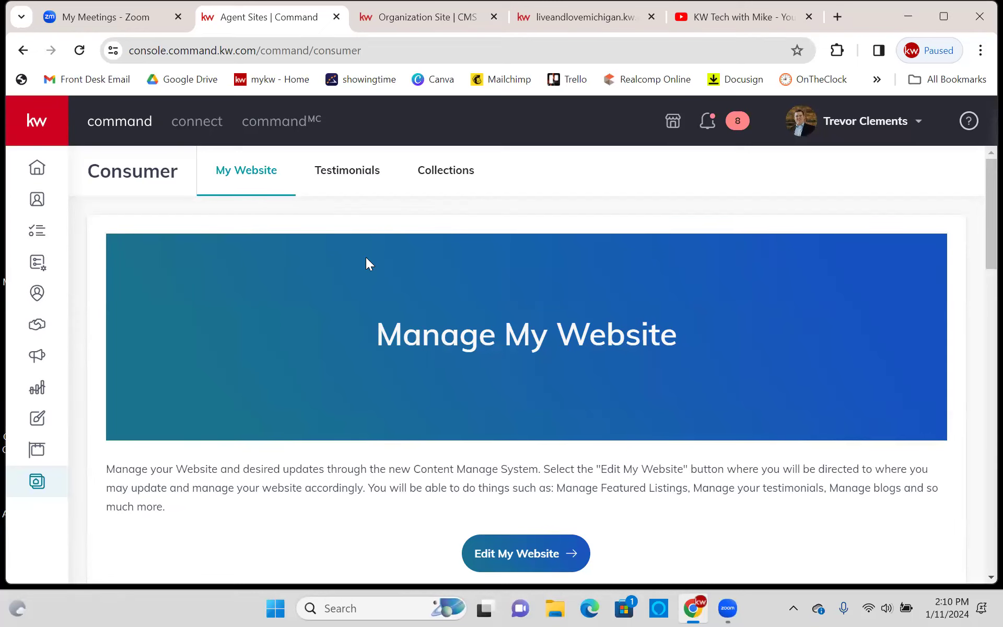
{"action": "scroll", "coordinate": [387, 257], "scroll_direction": "down", "scroll_amount": 5}
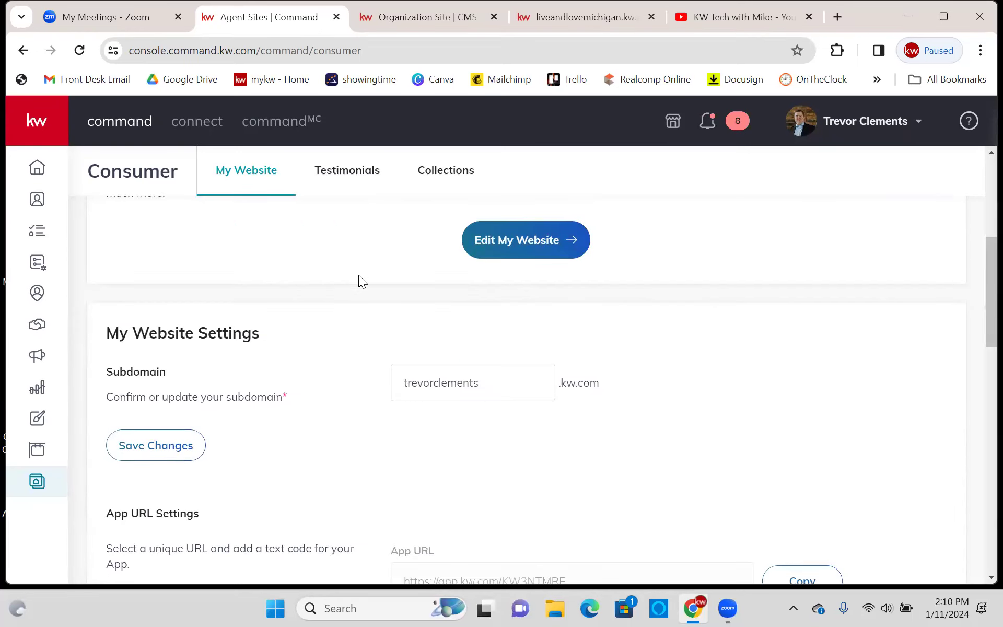
{"action": "scroll", "coordinate": [94, 433], "scroll_direction": "down", "scroll_amount": 2}
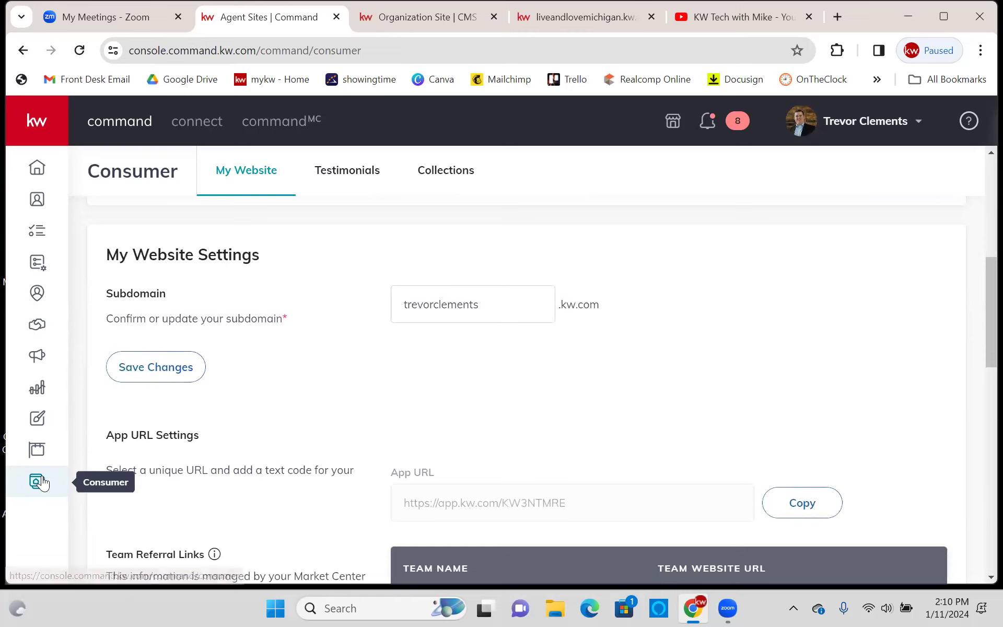
{"action": "scroll", "coordinate": [296, 225], "scroll_direction": "down", "scroll_amount": 7}
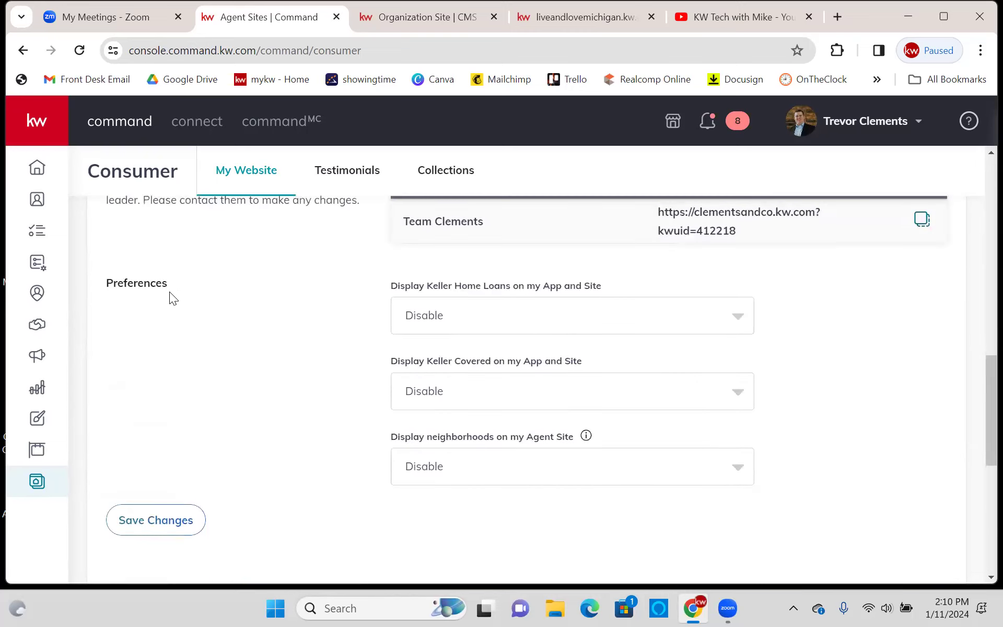
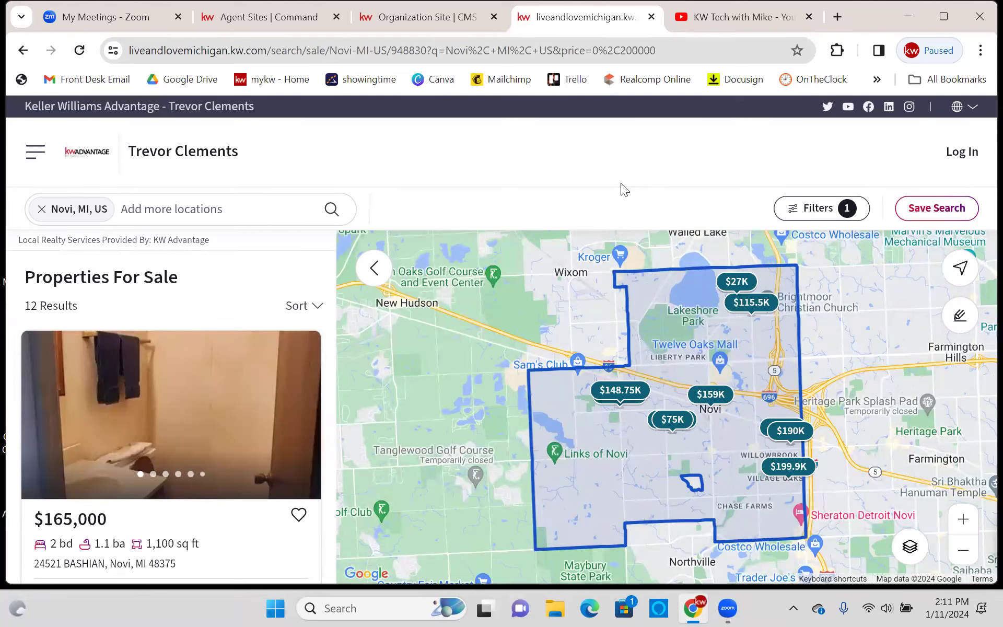
- Scroll through the 12 Novi, MI for-sale results capped at $200,000 on the map page
{"action": "scroll", "coordinate": [156, 371], "scroll_direction": "down", "scroll_amount": 10}
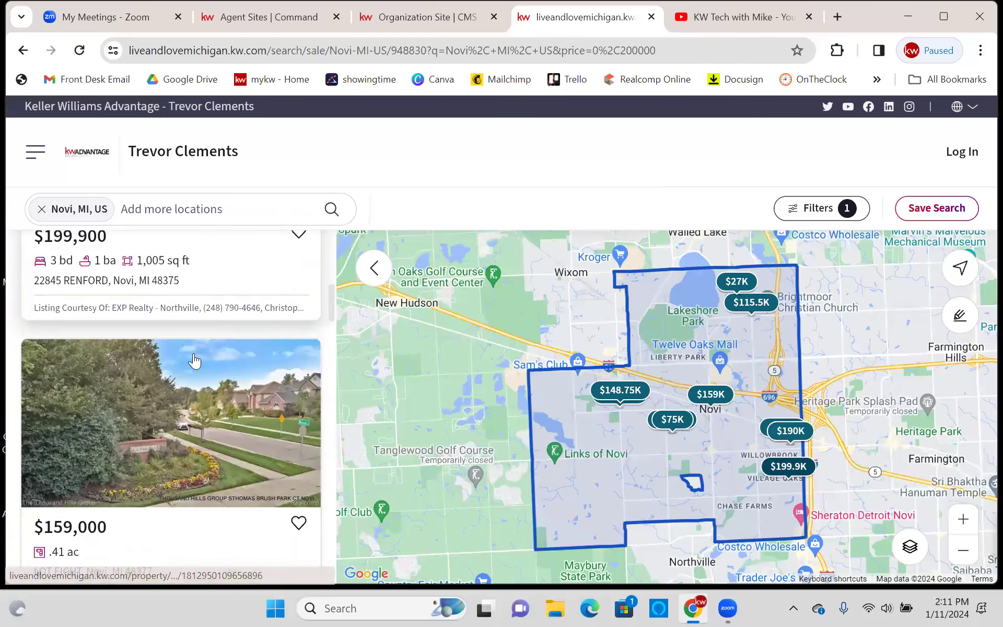
{"action": "scroll", "coordinate": [224, 340], "scroll_direction": "down", "scroll_amount": 2}
{"action": "scroll", "coordinate": [262, 306], "scroll_direction": "up", "scroll_amount": 12}
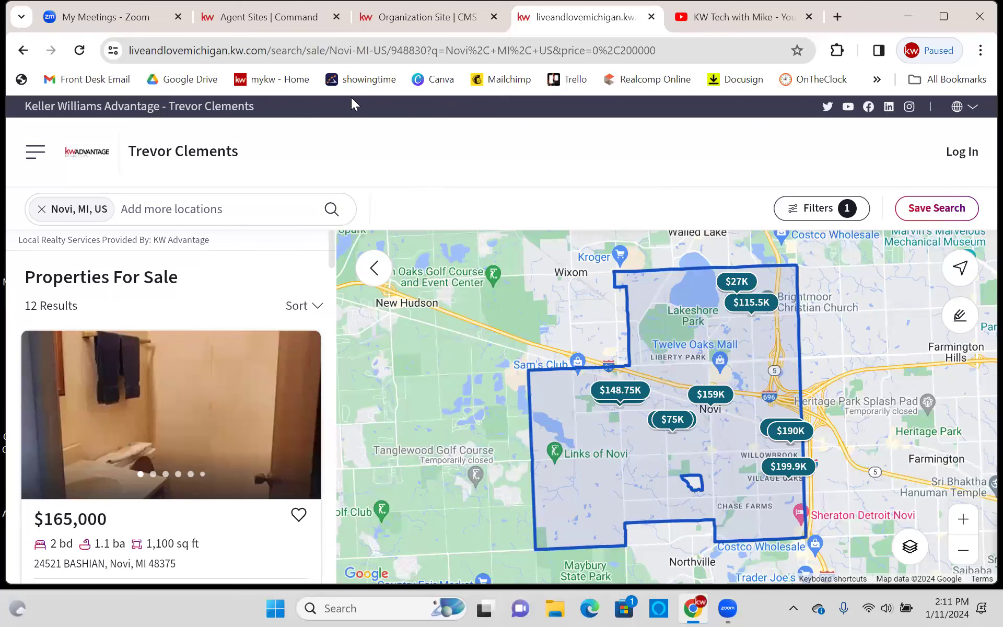
{"action": "right_click", "coordinate": [324, 51]}
{"action": "key", "text": "ctrl+c"}
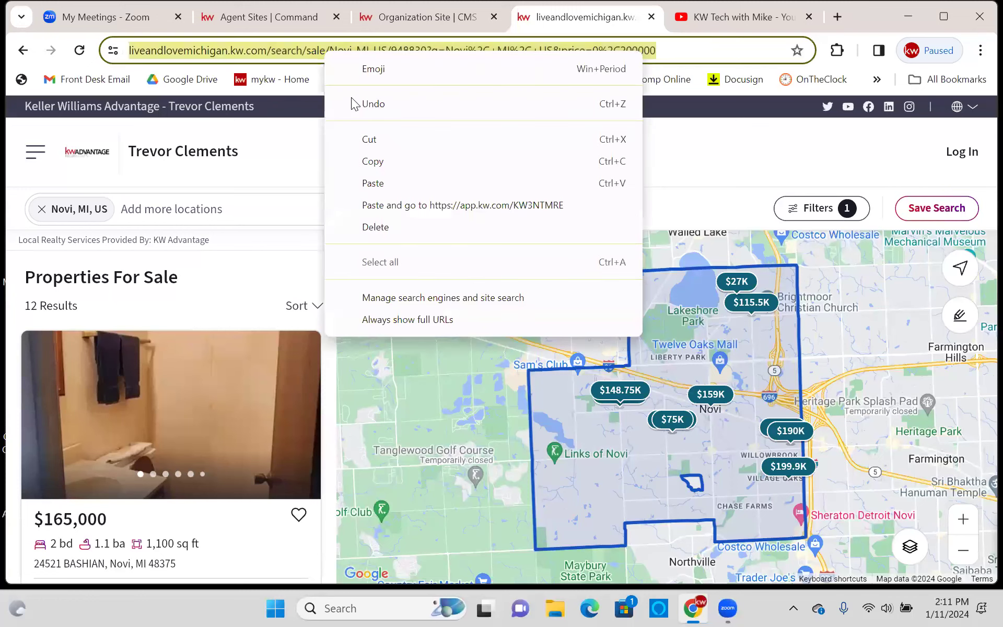
- Copy the Novi search link, close its tab, and reload it in a fresh tab
{"action": "left_click", "coordinate": [381, 161]}
{"action": "left_click", "coordinate": [507, 114]}
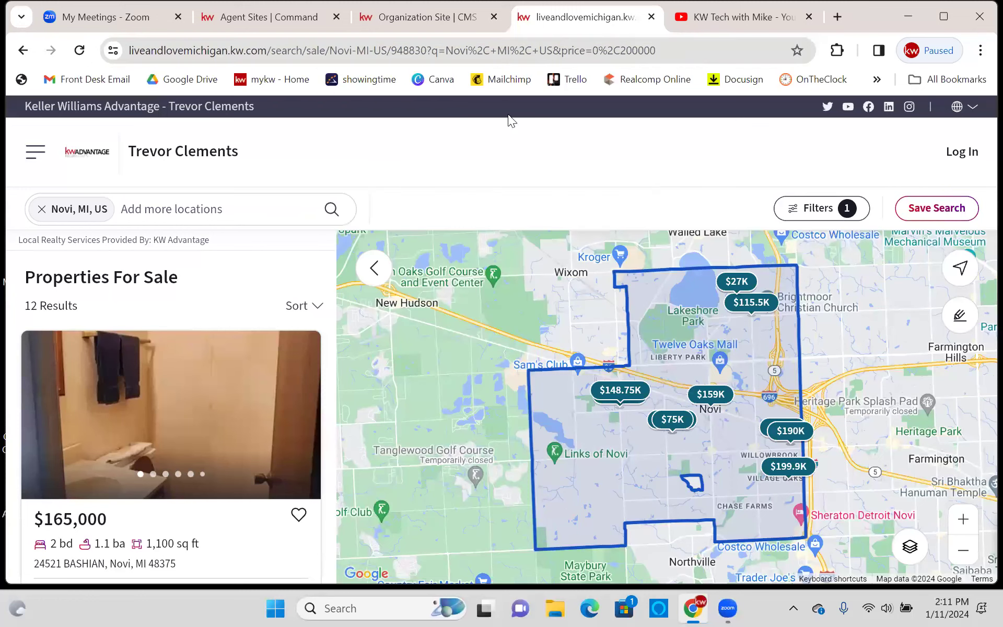
{"action": "left_click", "coordinate": [651, 17]}
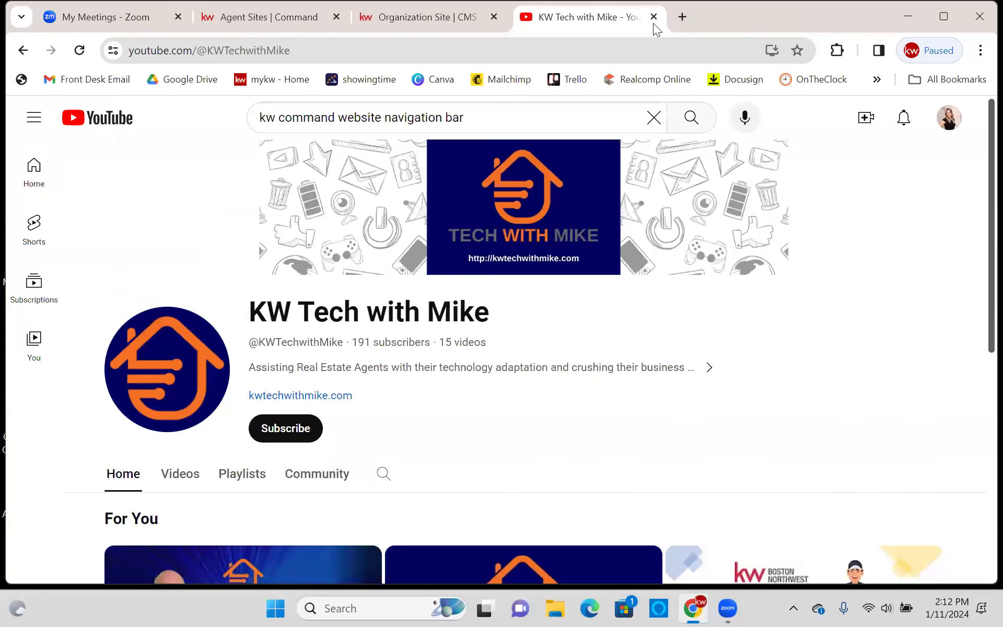
{"action": "left_click", "coordinate": [679, 16]}
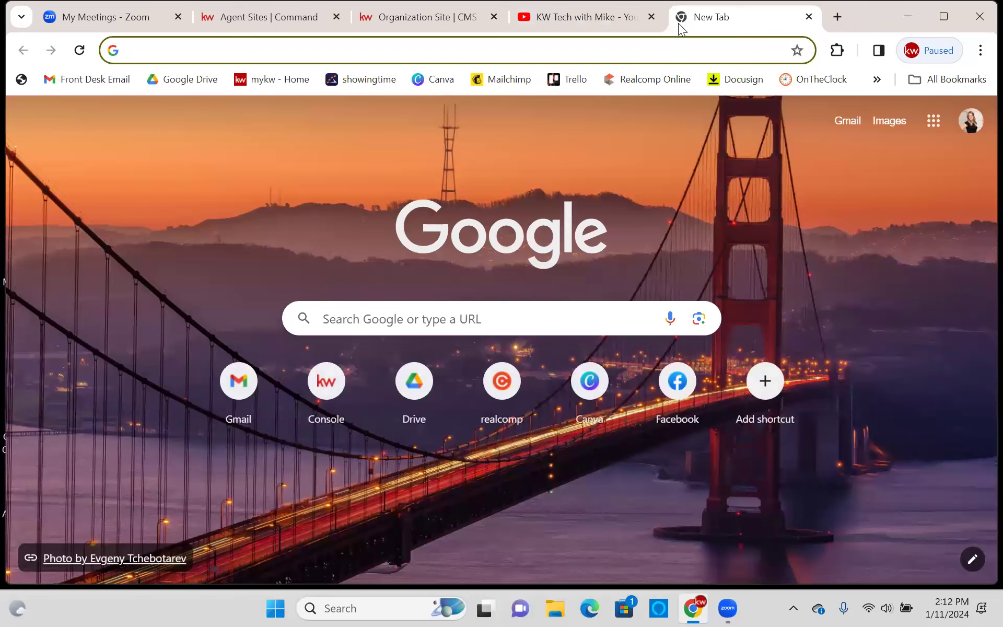
{"action": "right_click", "coordinate": [261, 50]}
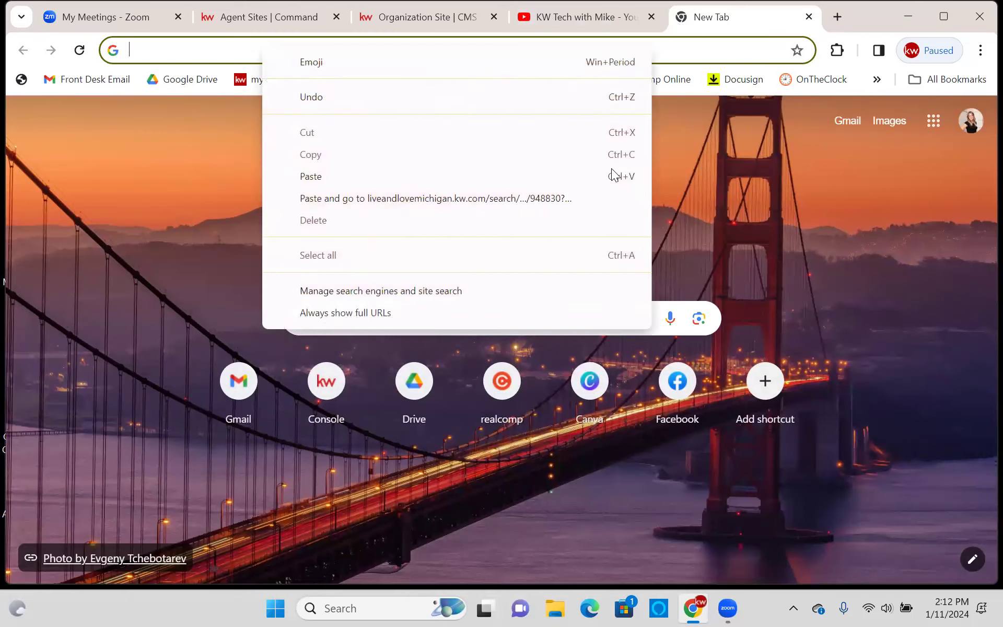
{"action": "left_click", "coordinate": [608, 195]}
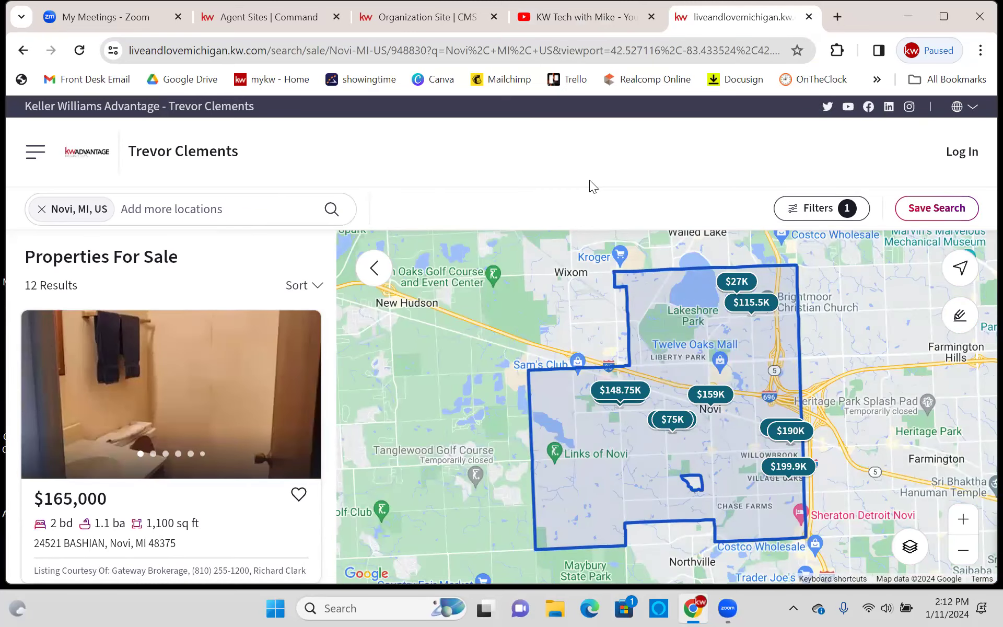
{"action": "left_click", "coordinate": [858, 210]}
{"action": "left_click", "coordinate": [548, 204]}
{"action": "mouse_move", "coordinate": [202, 327]}
{"action": "scroll", "coordinate": [295, 321], "scroll_direction": "down", "scroll_amount": 4}
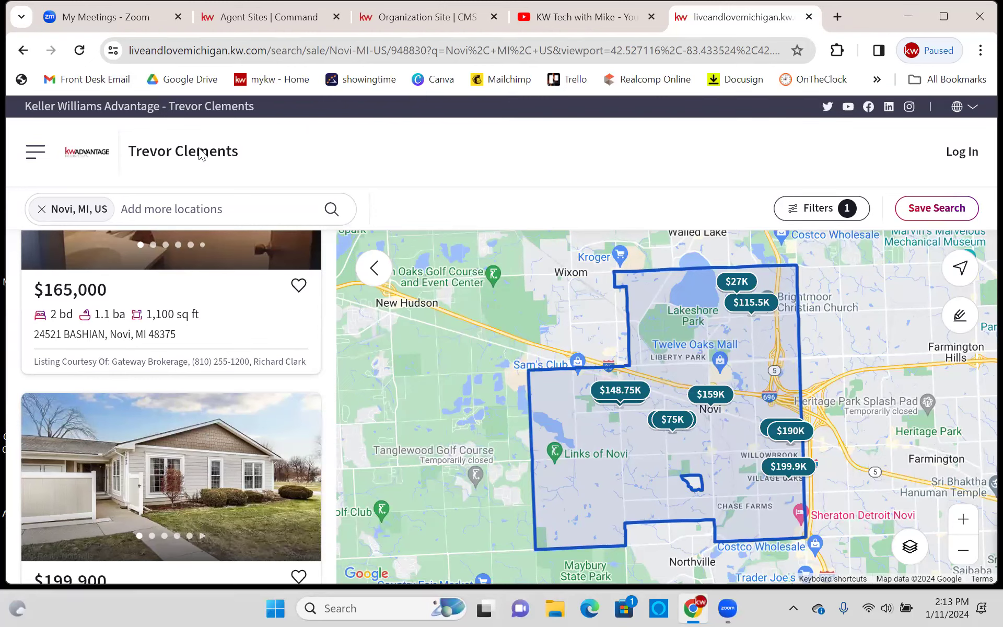
{"action": "left_click", "coordinate": [33, 153]}
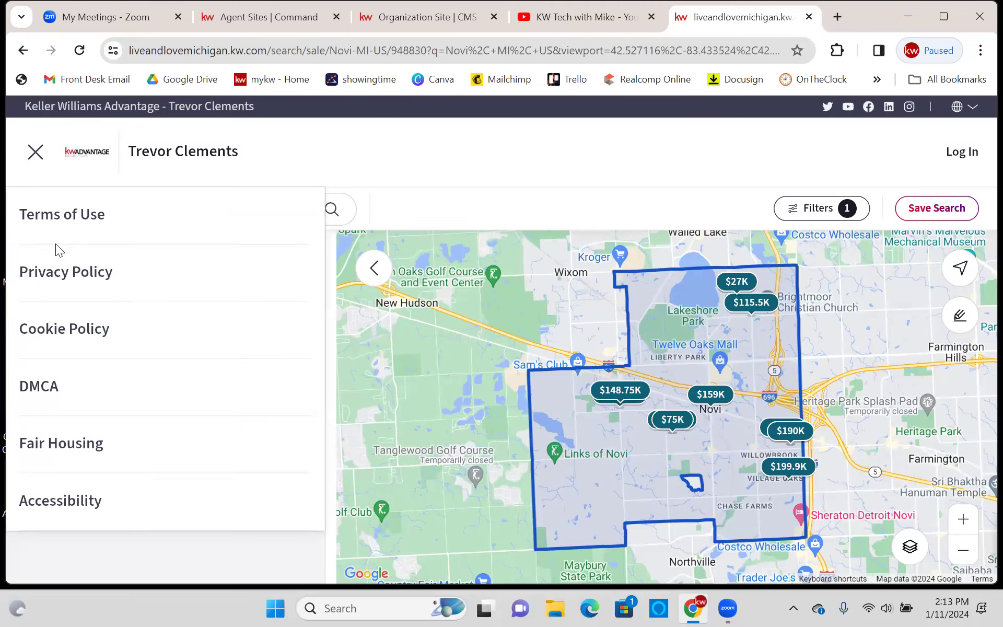
- Toggle the side menu, then go to the 'Love Where You Live!' home page via the KW logo
{"action": "left_click", "coordinate": [35, 157]}
{"action": "left_click", "coordinate": [35, 158]}
{"action": "left_click", "coordinate": [87, 156]}
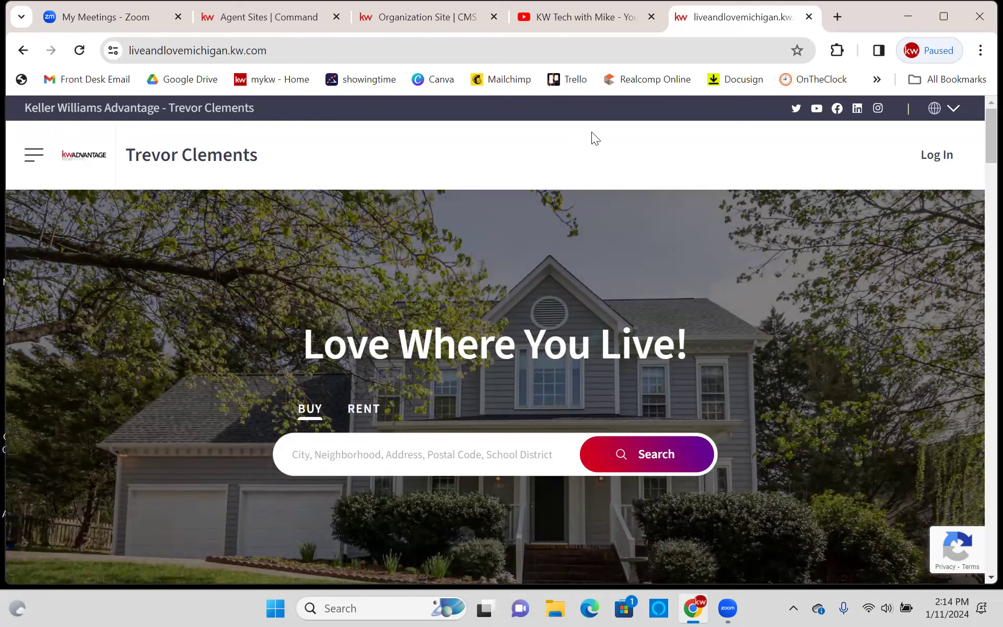
- Review the site's side menu items, then close the KW Tech with Mike YouTube tab
{"action": "left_click", "coordinate": [33, 154]}
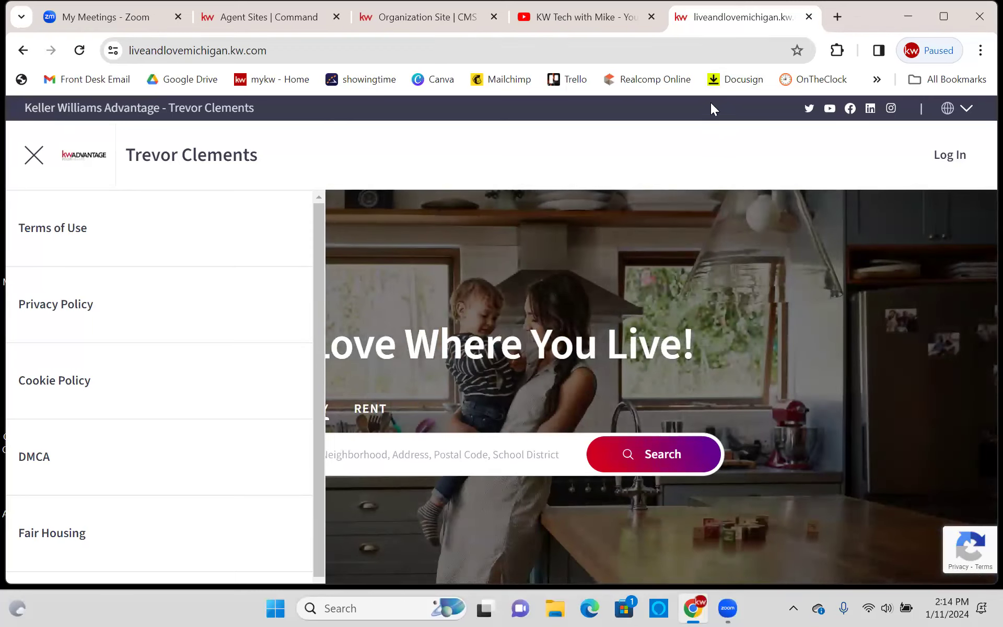
{"action": "left_click", "coordinate": [34, 154]}
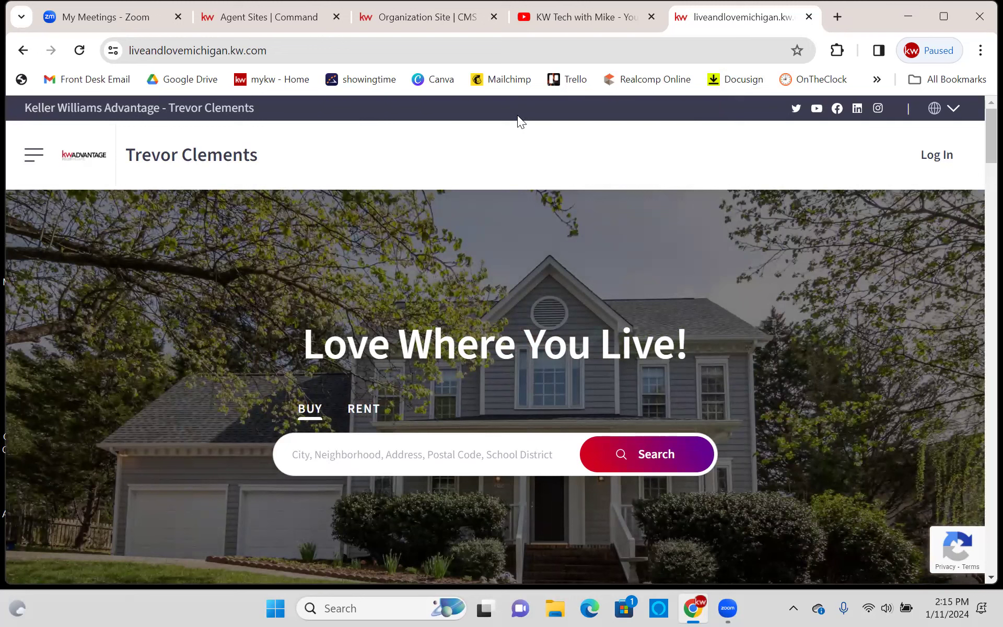
{"action": "left_click", "coordinate": [651, 17]}
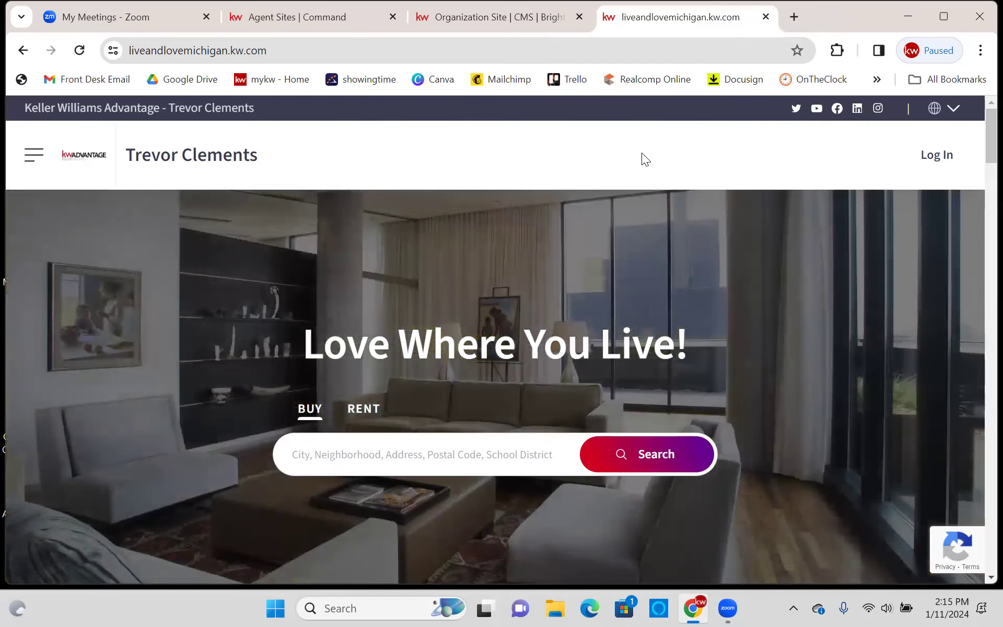
{"action": "left_click", "coordinate": [339, 22]}
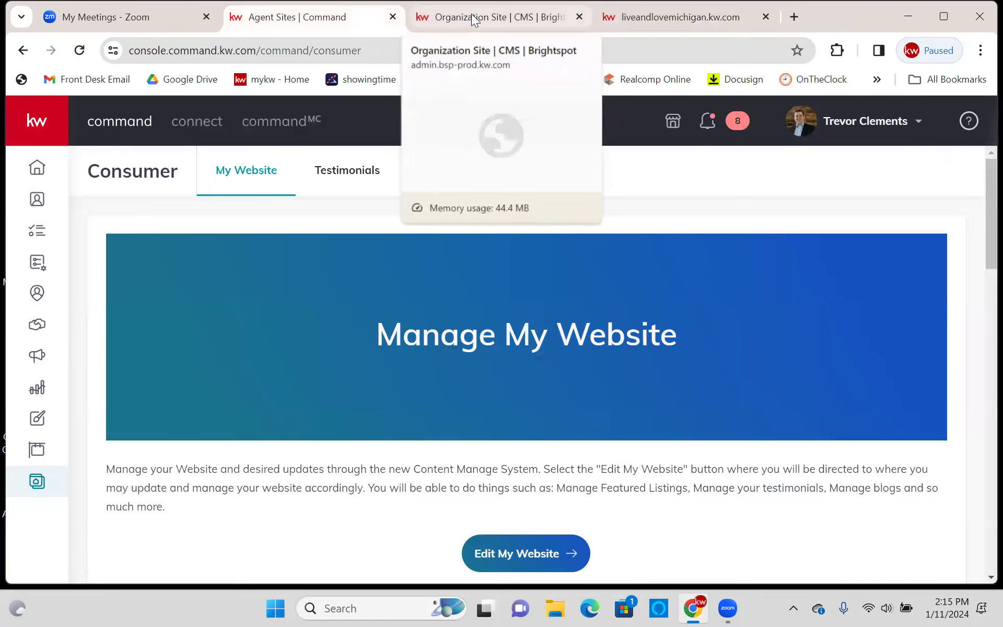
- Switch to the Organization Site editor and go to the CMS dashboard
{"action": "left_click", "coordinate": [471, 16]}
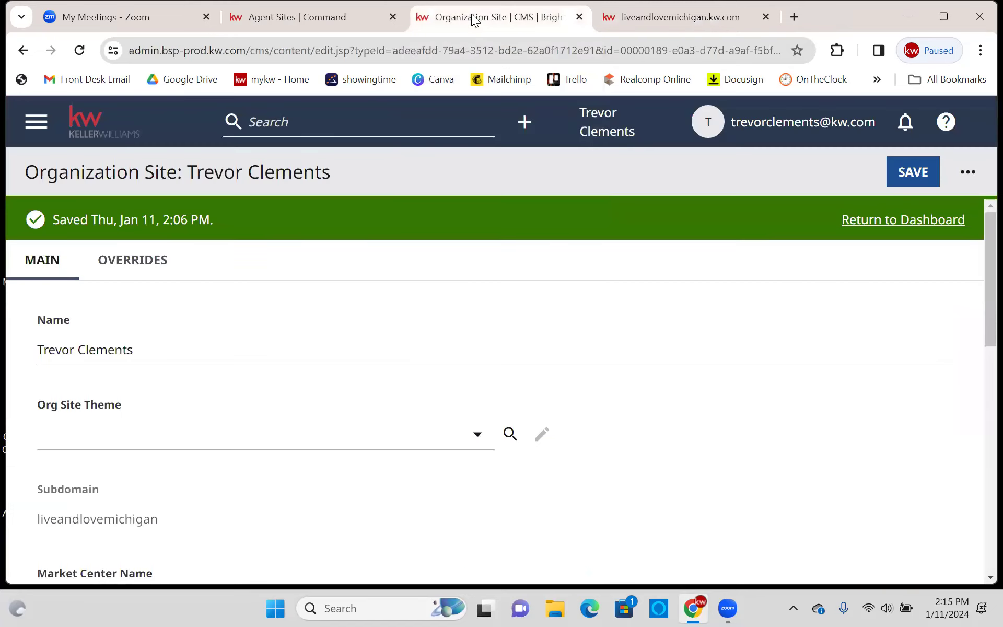
{"action": "left_click", "coordinate": [36, 122]}
{"action": "left_click", "coordinate": [61, 173]}
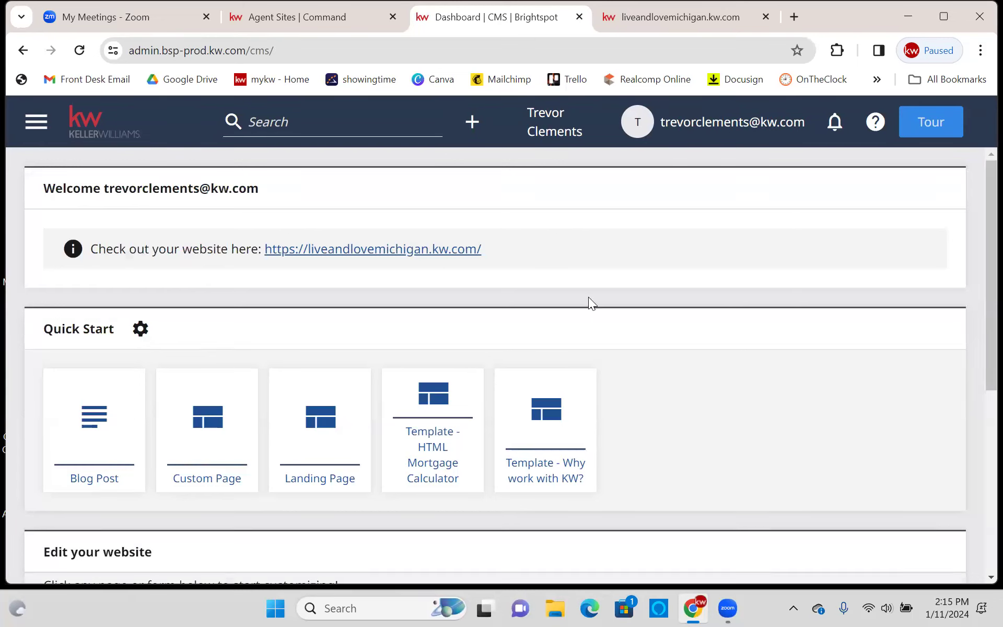
{"action": "scroll", "coordinate": [588, 297], "scroll_direction": "down", "scroll_amount": 5}
{"action": "scroll", "coordinate": [579, 309], "scroll_direction": "down", "scroll_amount": 1}
{"action": "scroll", "coordinate": [573, 322], "scroll_direction": "up", "scroll_amount": 6}
- Set the Organization Site navigation to Newest Nav and open it to review its items
{"action": "left_click", "coordinate": [36, 122]}
{"action": "left_click", "coordinate": [75, 259]}
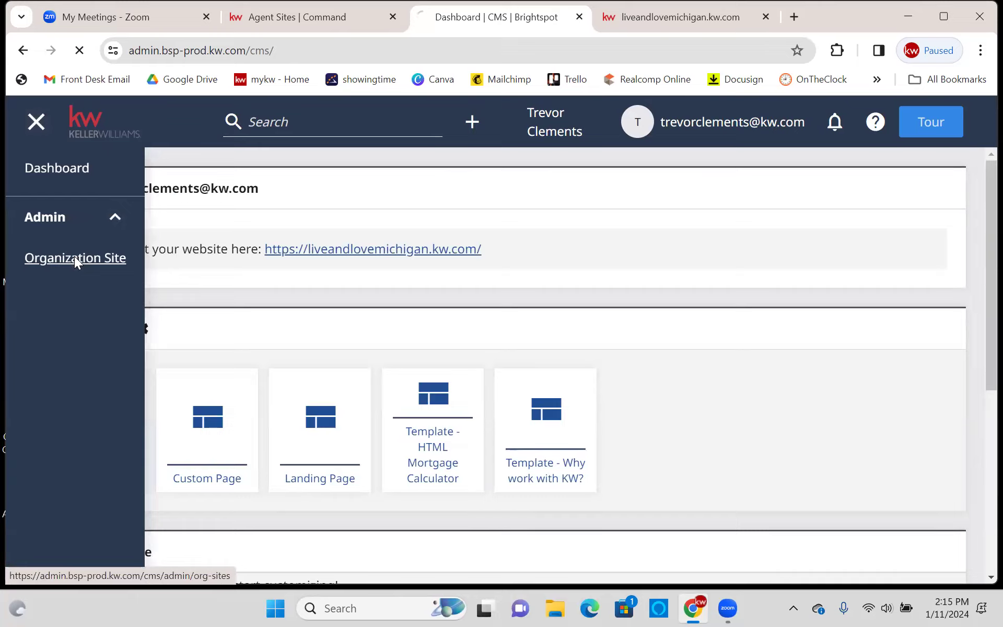
{"action": "scroll", "coordinate": [291, 312], "scroll_direction": "down", "scroll_amount": 10}
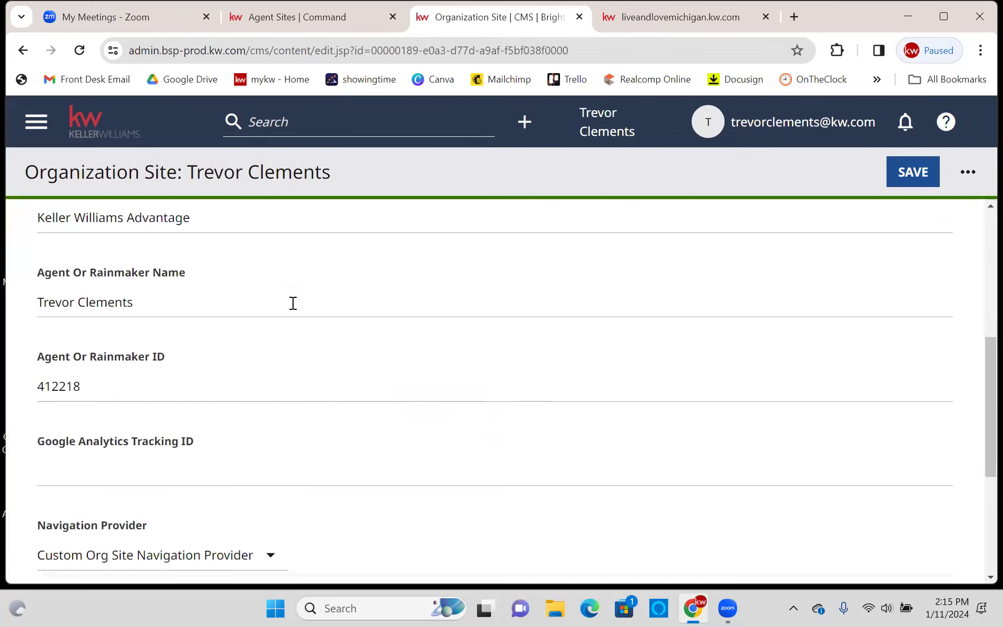
{"action": "left_click", "coordinate": [243, 391]}
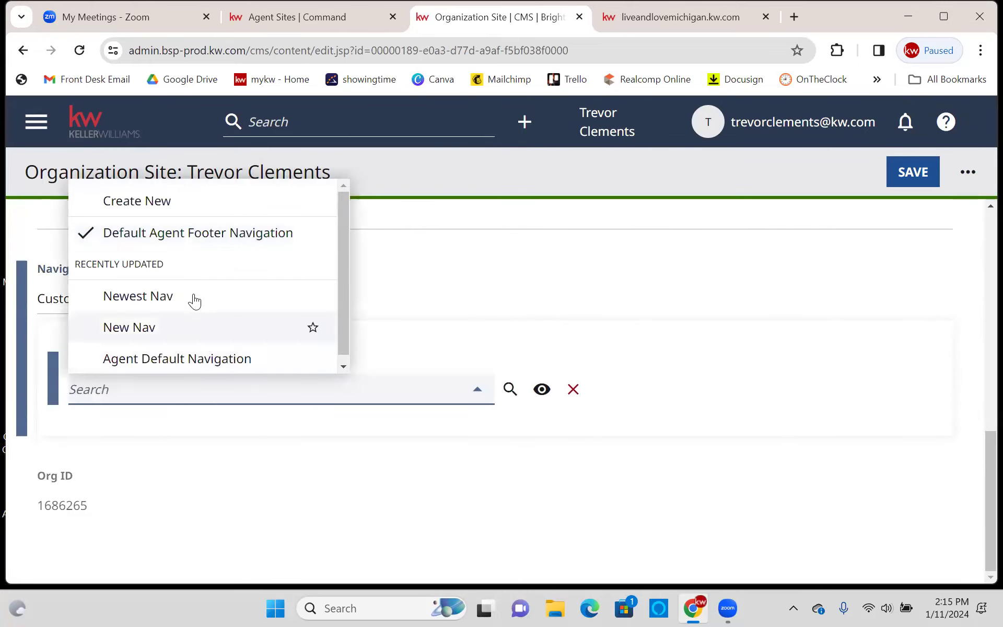
{"action": "left_click", "coordinate": [165, 296]}
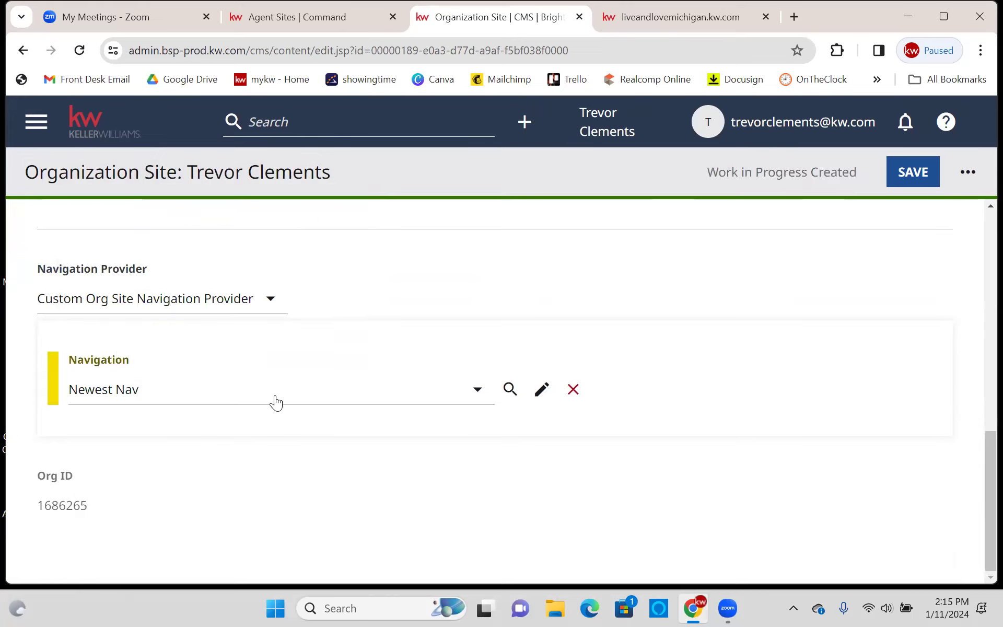
{"action": "left_click", "coordinate": [543, 390]}
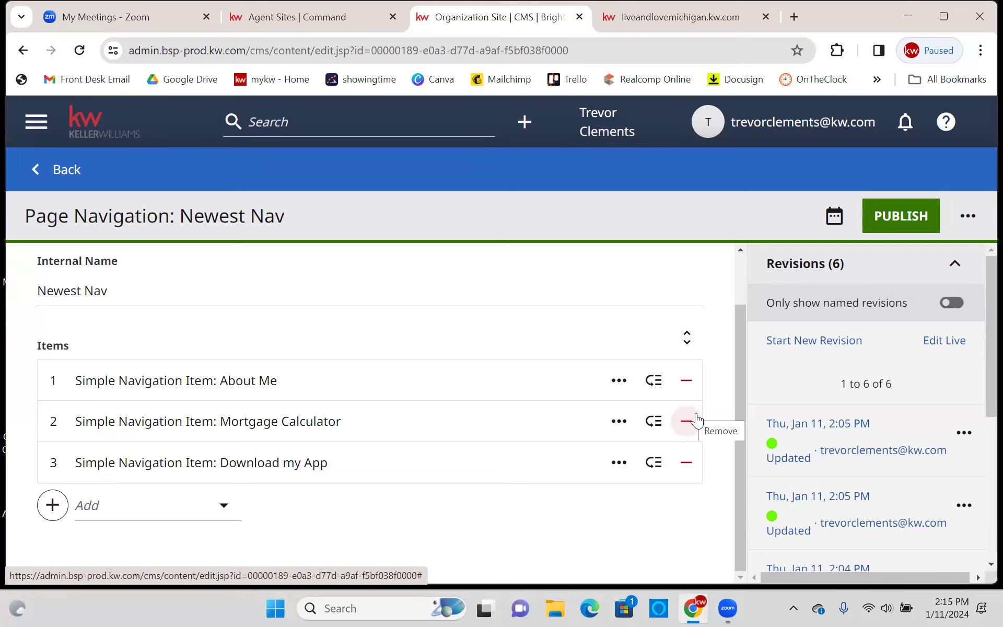
{"action": "left_click", "coordinate": [34, 125]}
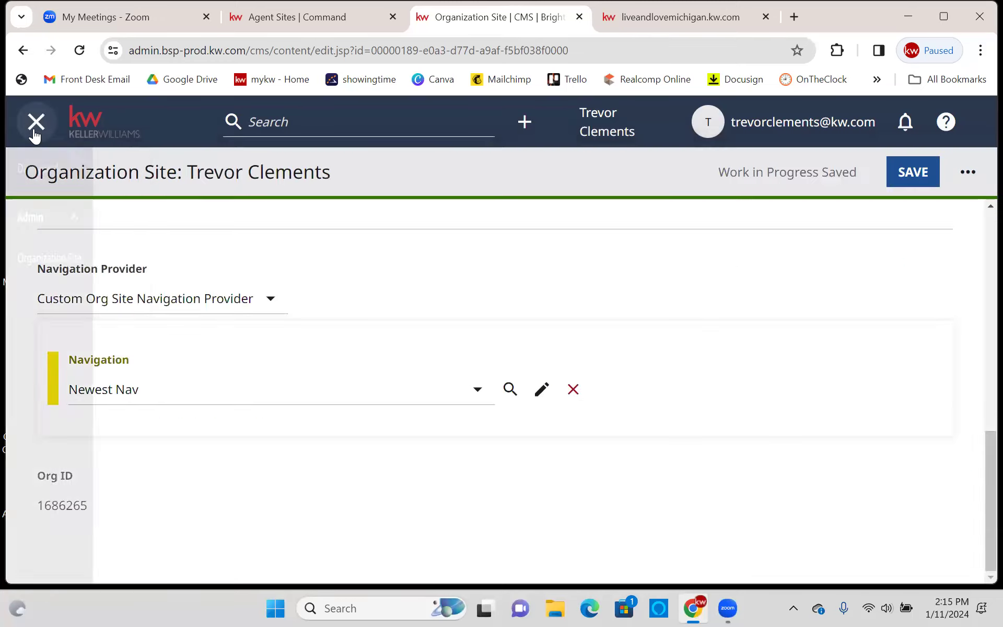
{"action": "left_click", "coordinate": [79, 258]}
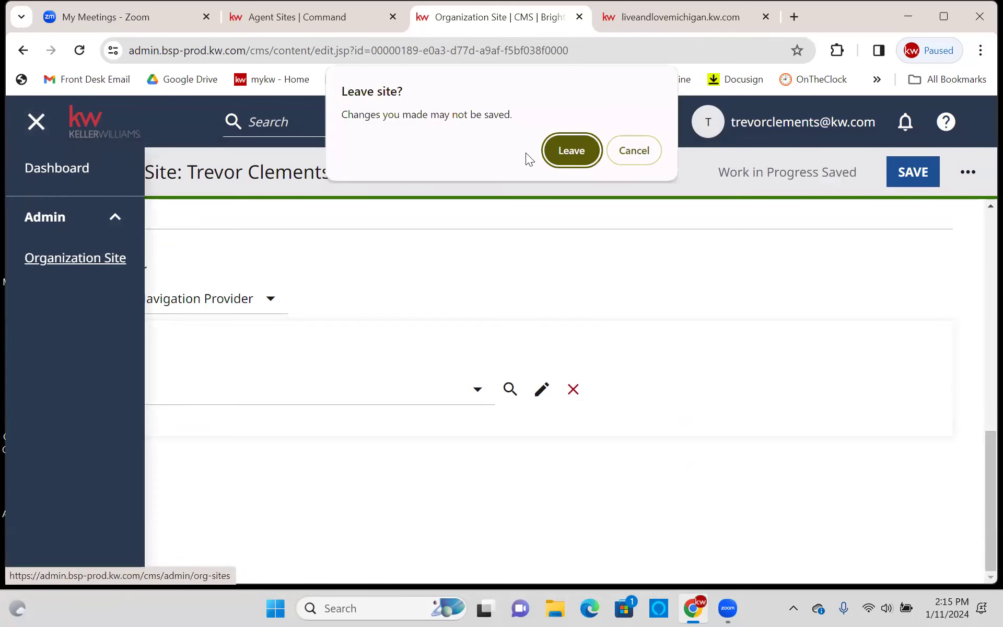
{"action": "left_click", "coordinate": [567, 153]}
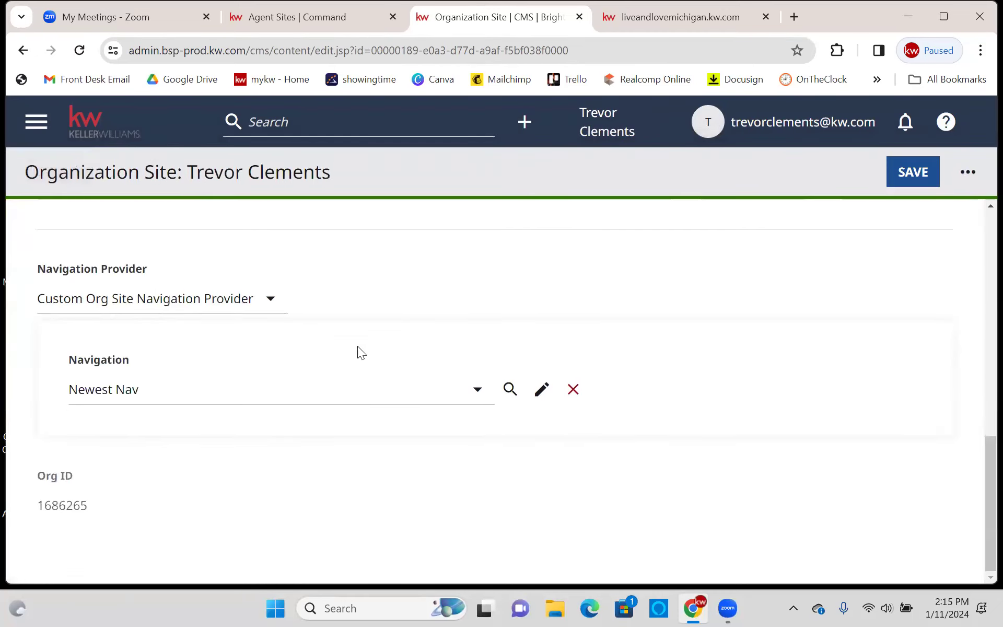
{"action": "left_click", "coordinate": [145, 388]}
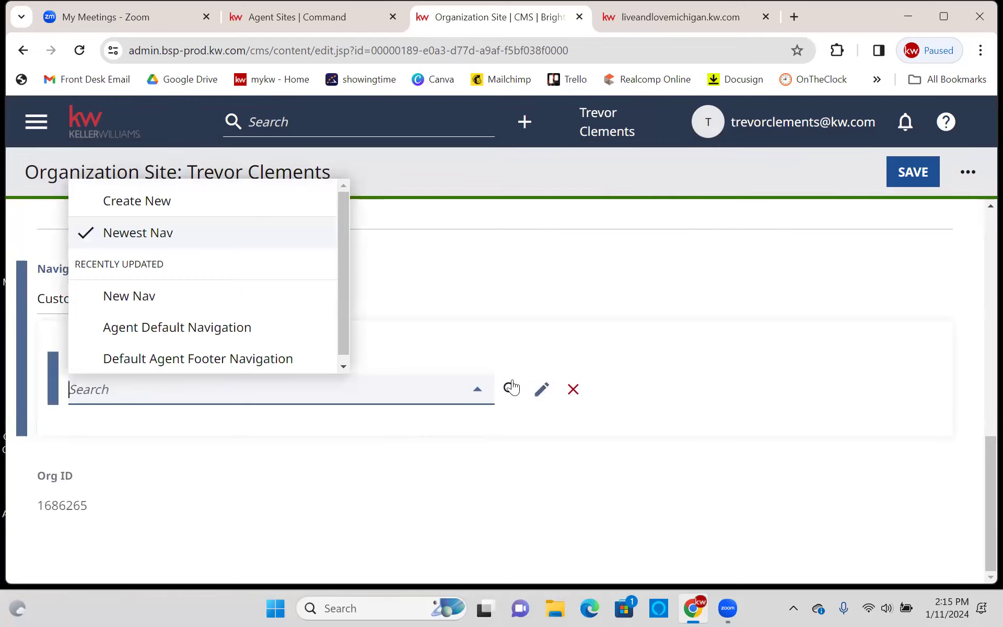
{"action": "left_click", "coordinate": [585, 420]}
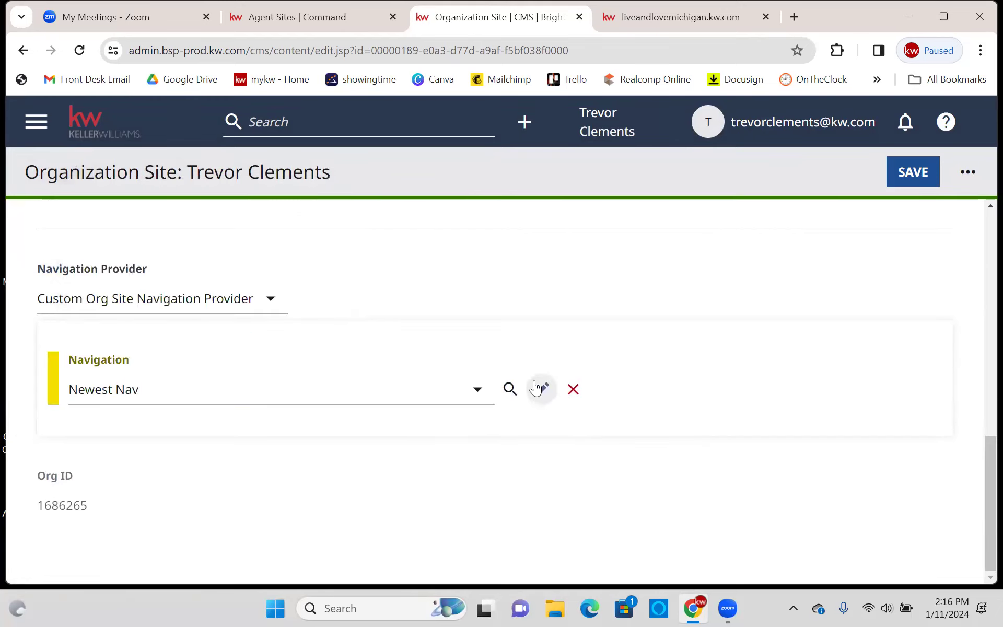